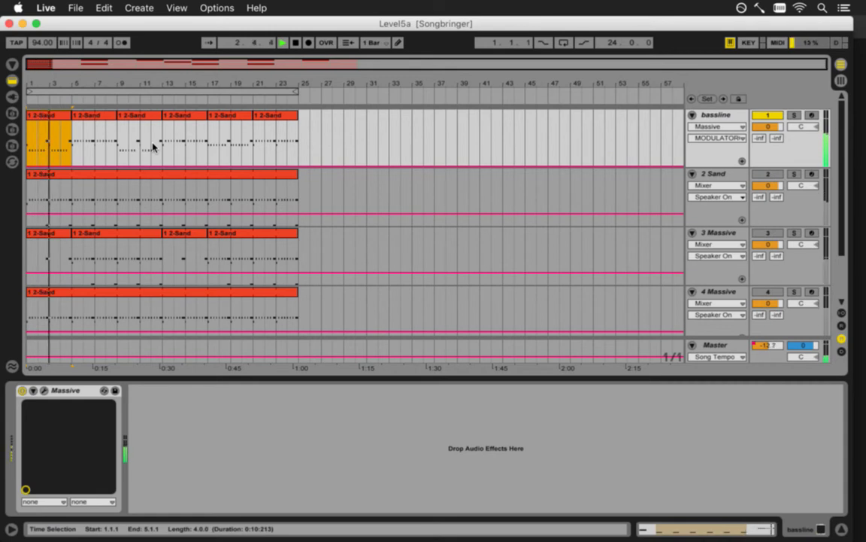
Switch to the Session View and enlarge the mixer to check the Master track's peak level and volume during playback.
key("Tab")
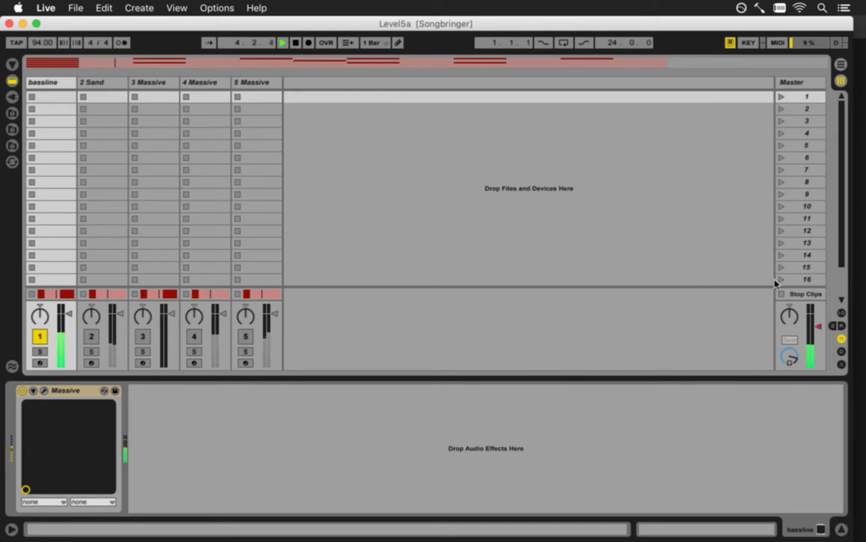
left_click_drag(783, 286, 784, 245)
left_click(784, 245)
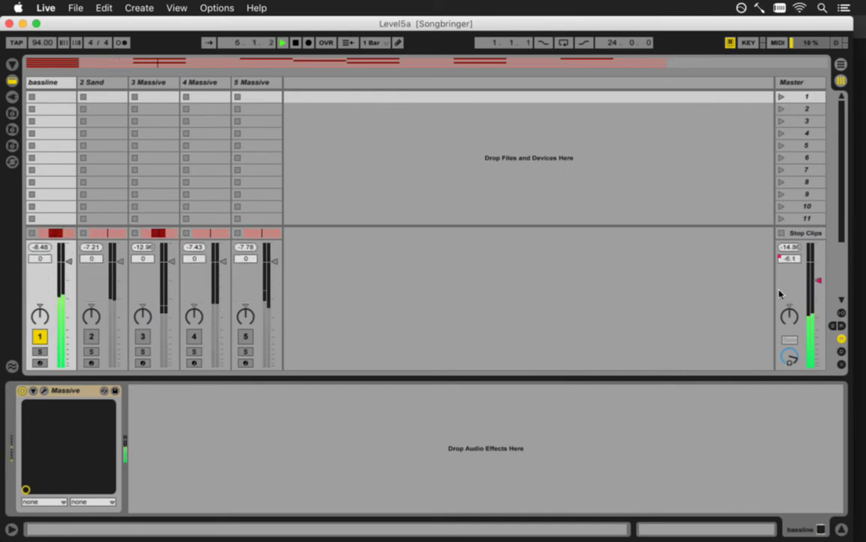
left_click(791, 261)
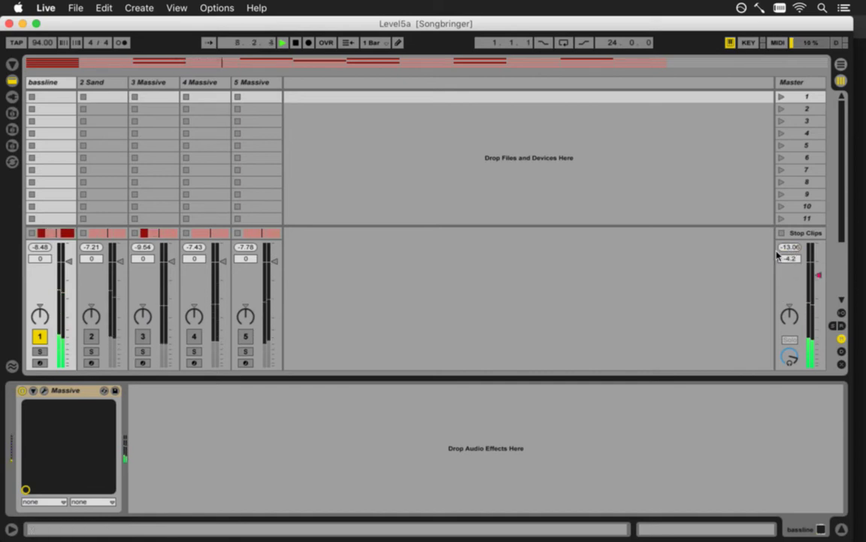
Play the arrangement from bar 9 and check the Master peak level in the Session View mixer.
key("Tab")
left_click(116, 143)
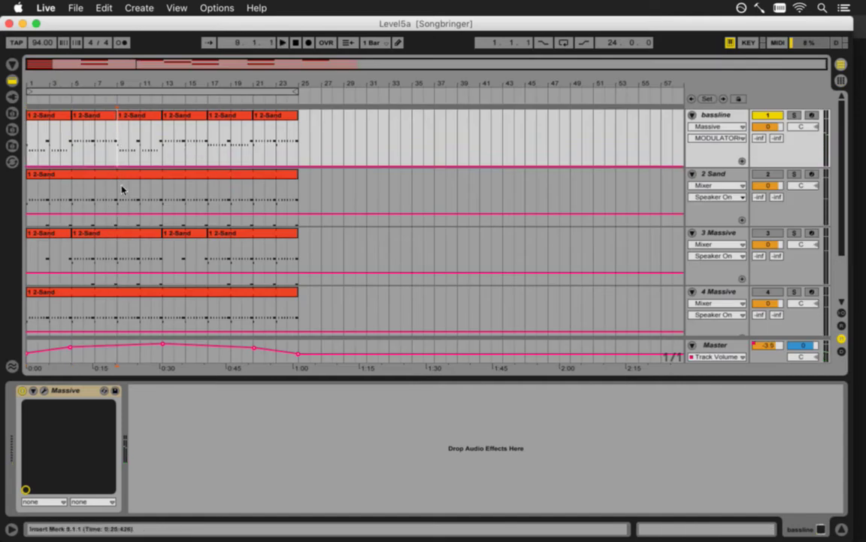
key("space")
key("Tab")
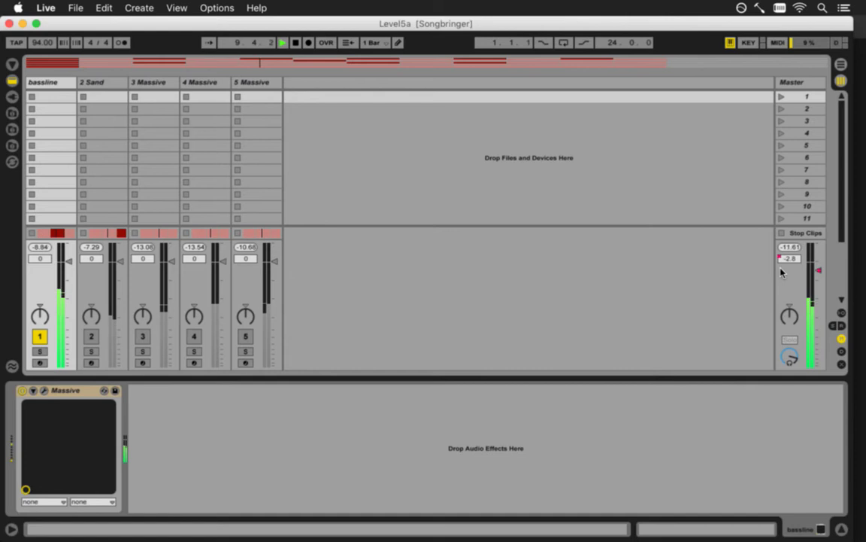
left_click_drag(787, 262, 792, 251)
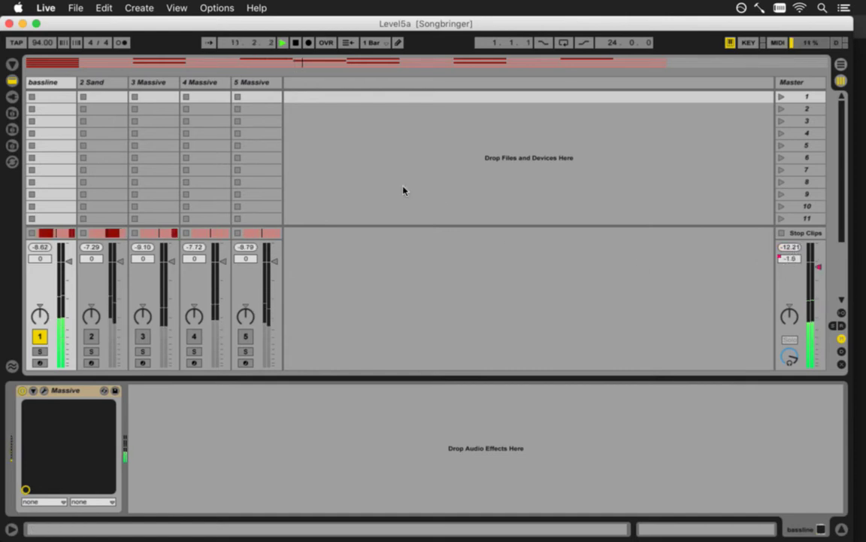
Open the recent Live set Level6a.als from the Songbringer project.
left_click(66, 6)
left_click(64, 21)
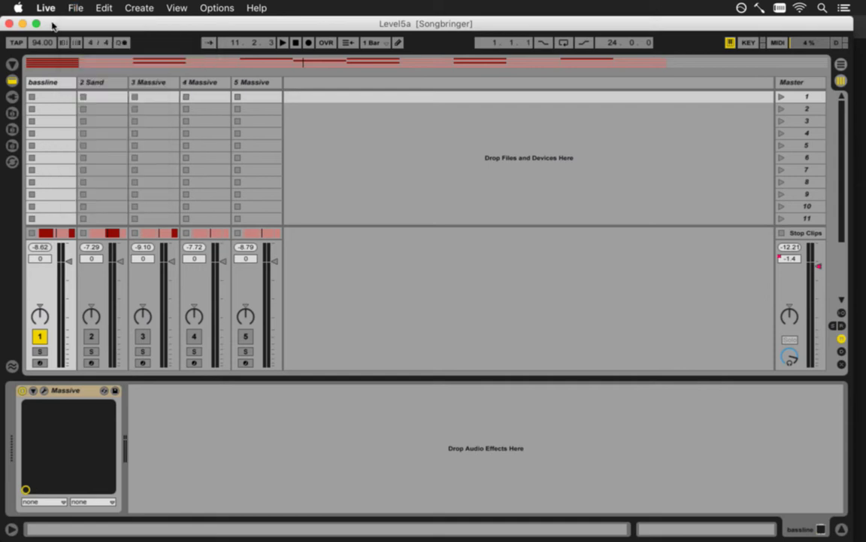
left_click(74, 9)
mouse_move(130, 50)
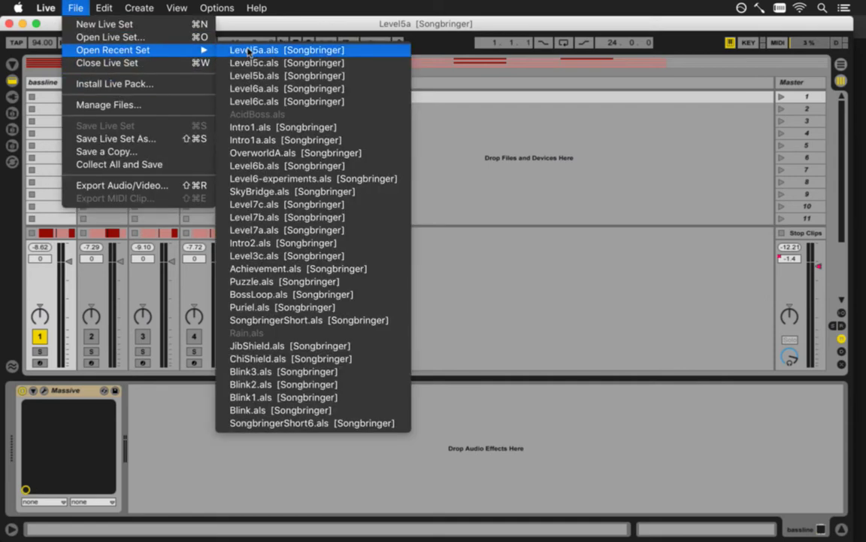
left_click(264, 90)
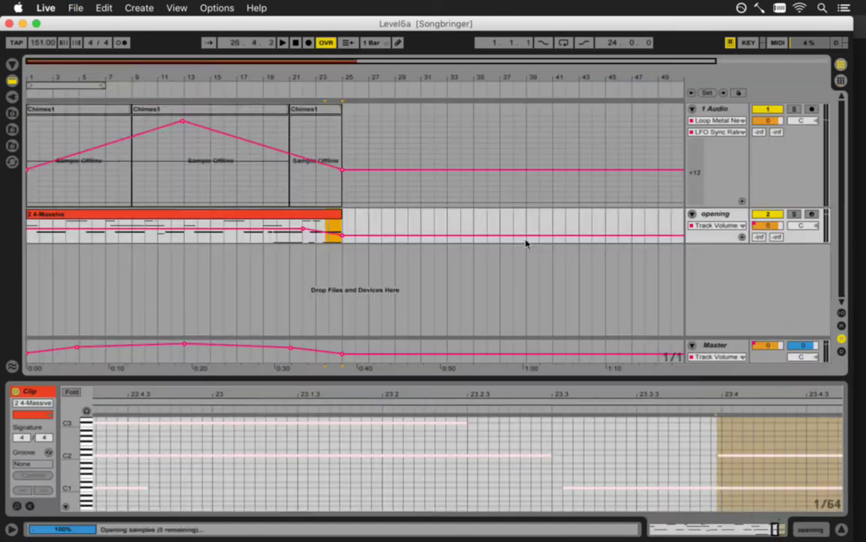
Play Level6a from bar 9 and check its Master peak level in the enlarged Session View mixer.
left_click(127, 168)
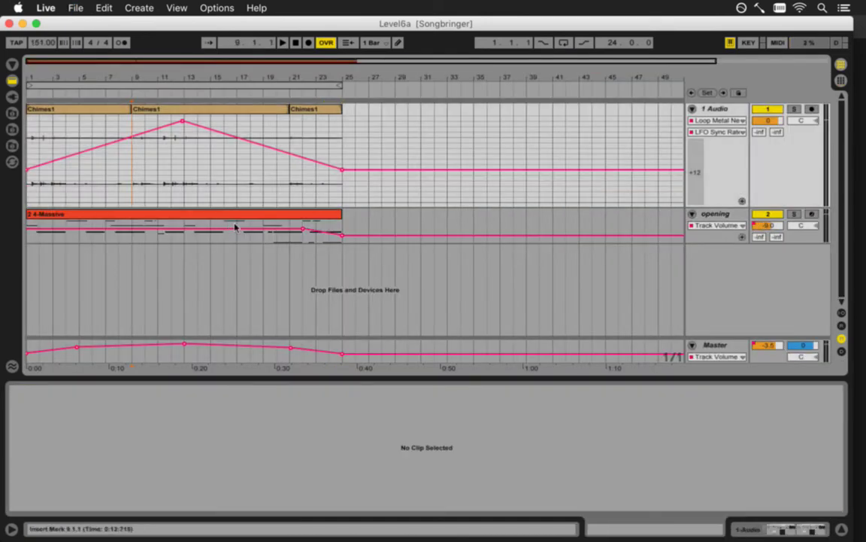
key("Tab")
key("Tab")
key("Tab")
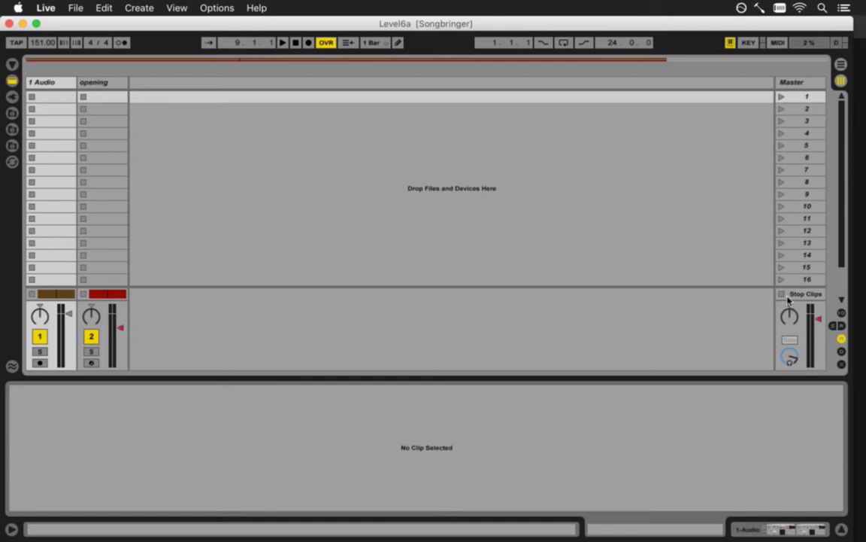
left_click_drag(791, 289, 782, 258)
key("space")
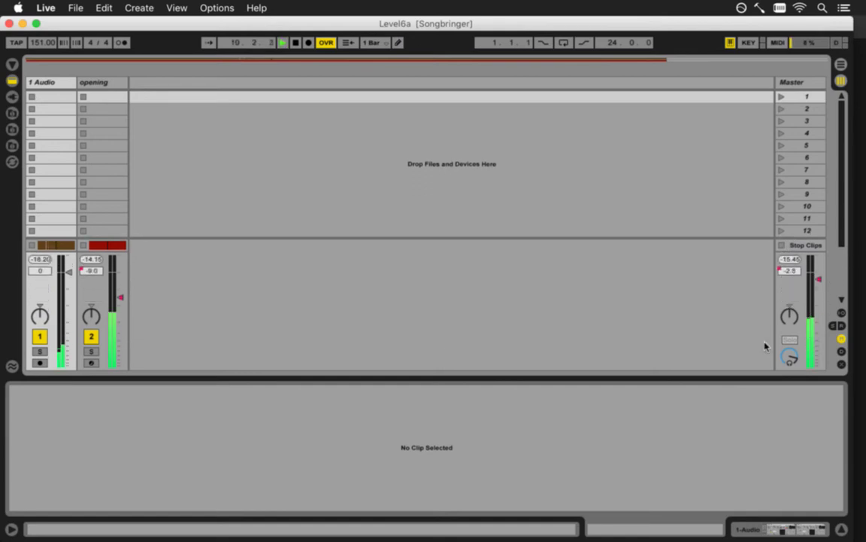
left_click(792, 260)
key("space")
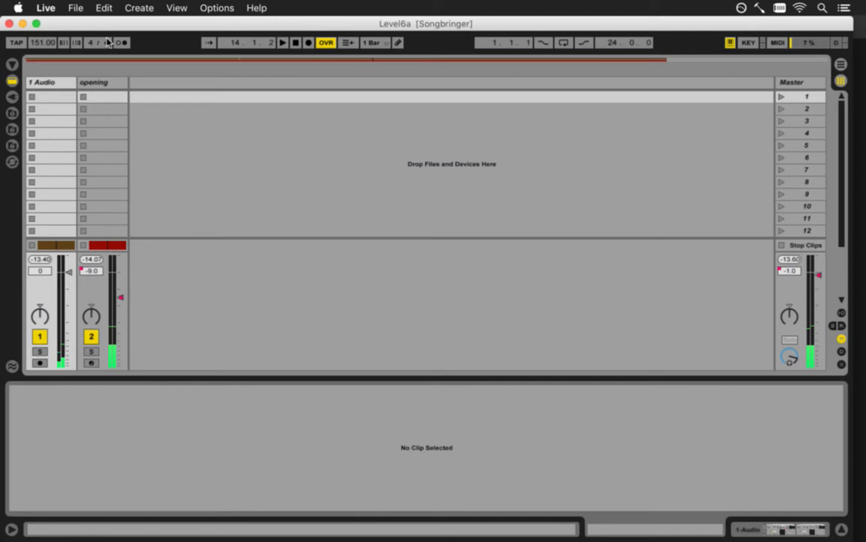
Reopen the recent Live set Level5a.als and play a short passage from bar 9.
left_click(71, 9)
mouse_move(117, 50)
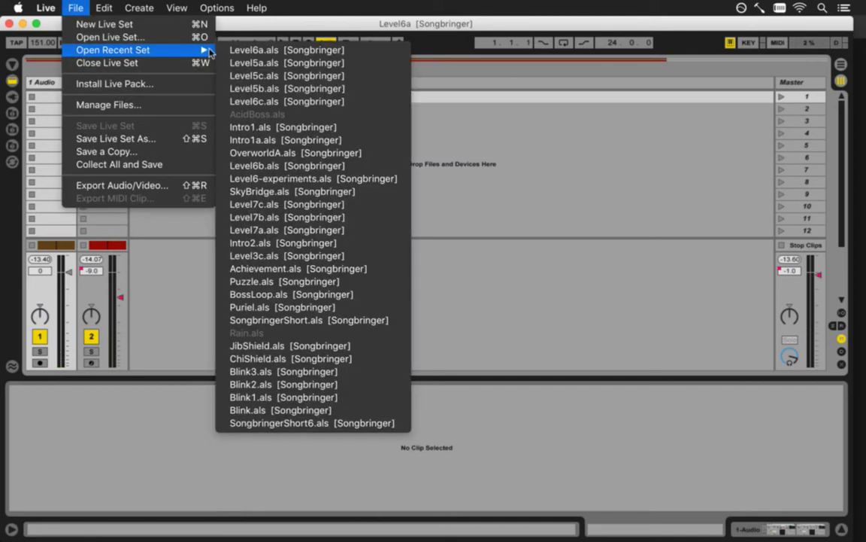
left_click(272, 64)
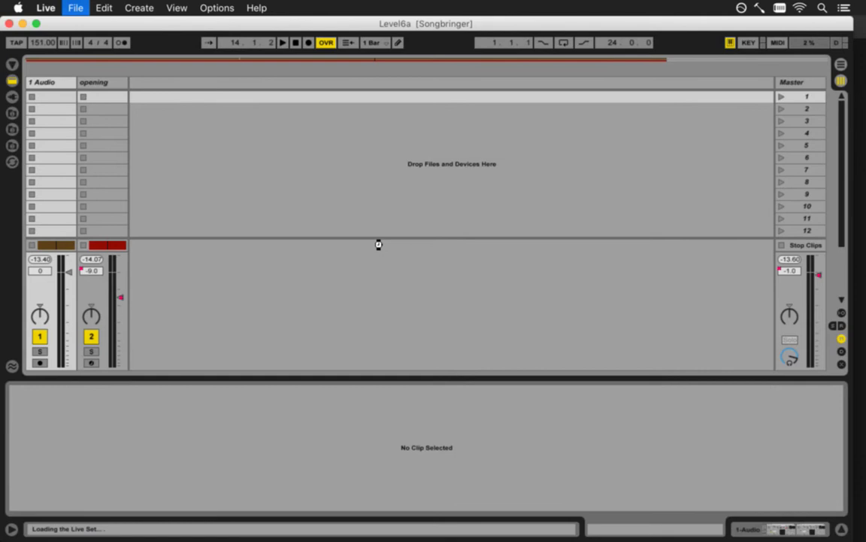
key("space")
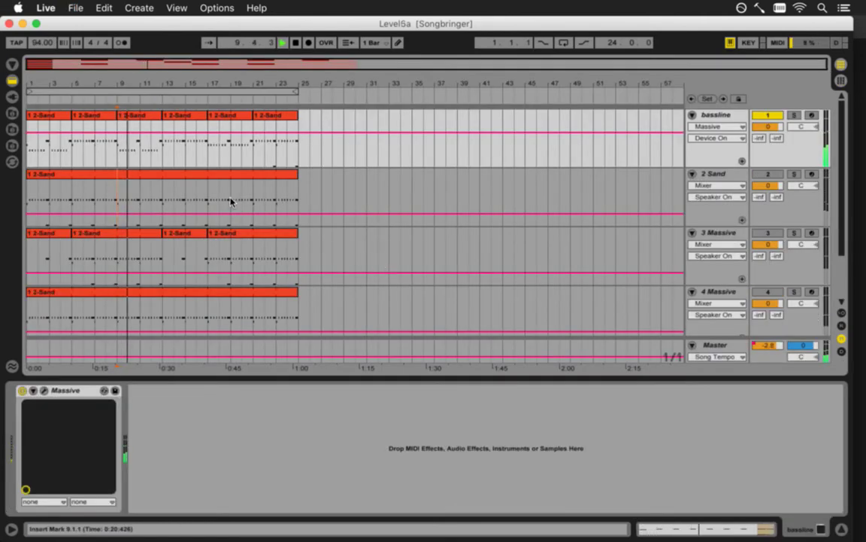
key("space")
key("super+Tab")
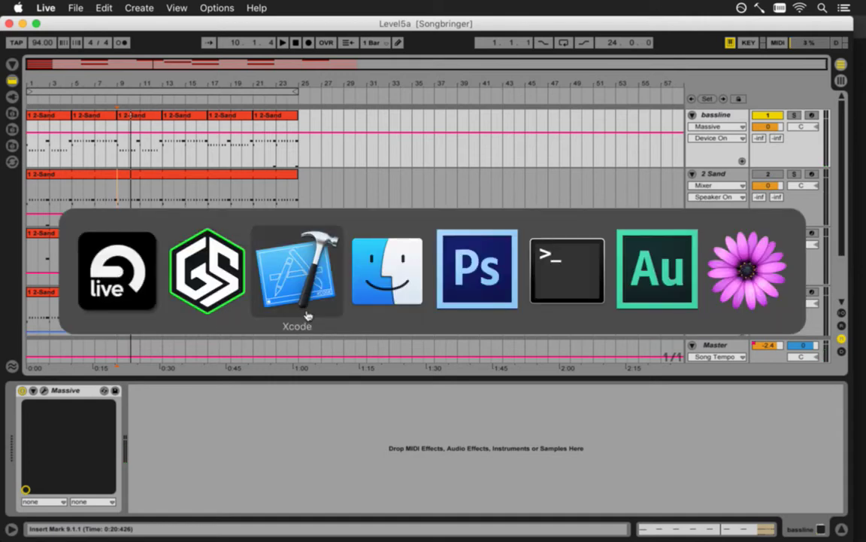
left_click(143, 305)
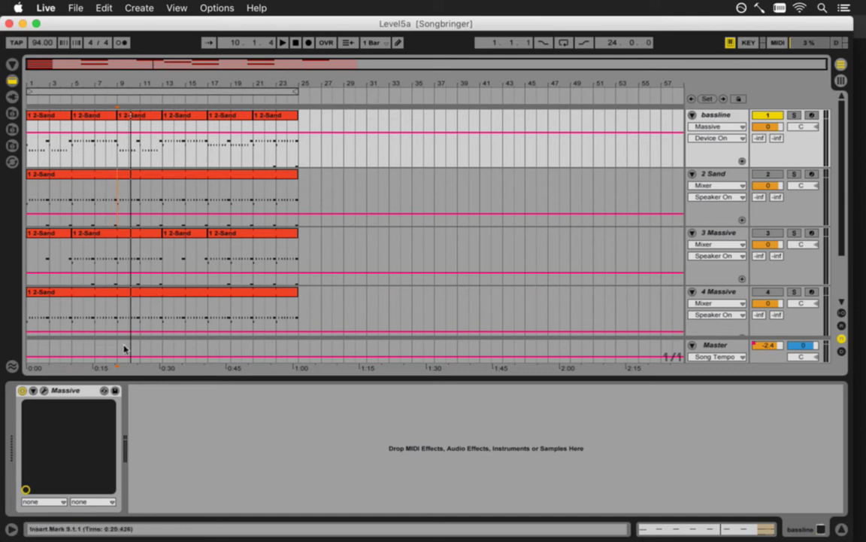
Inspect the FX2 effect choices in the bassline's Massive synth without changing them, and close the plug-in window.
left_click(44, 390)
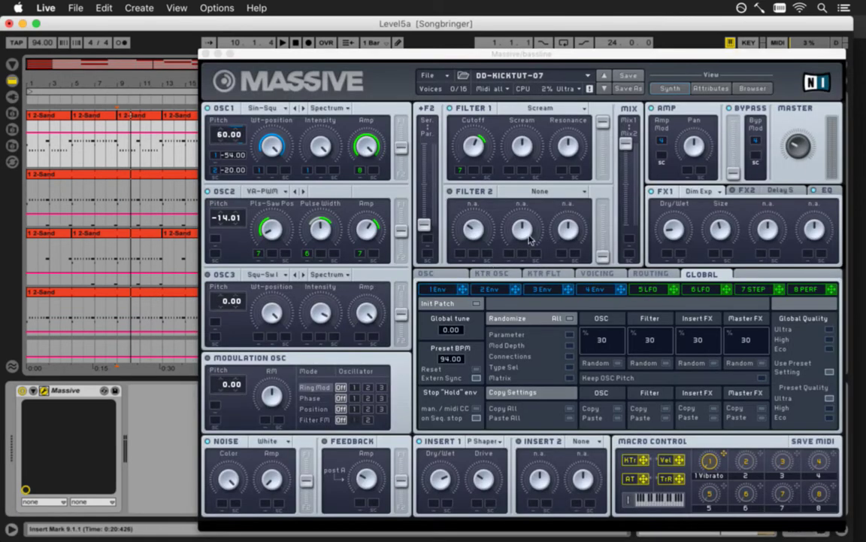
left_click(769, 193)
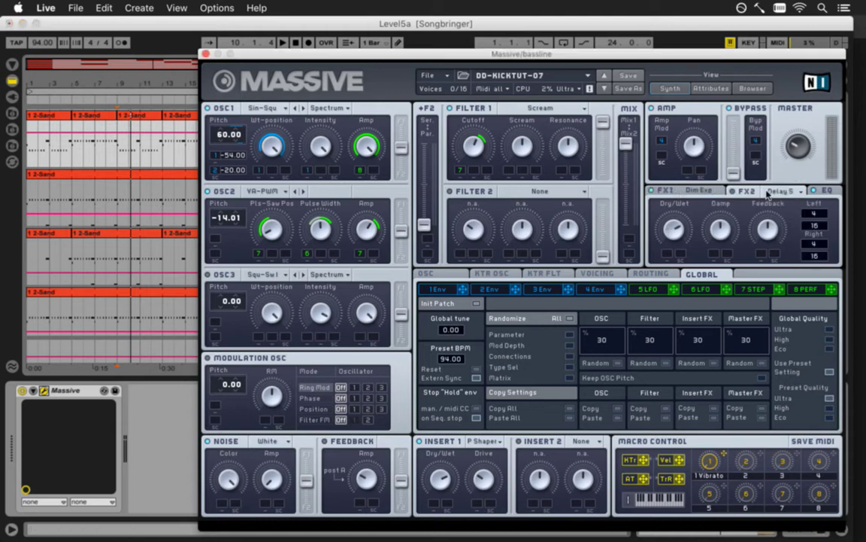
left_click(786, 192)
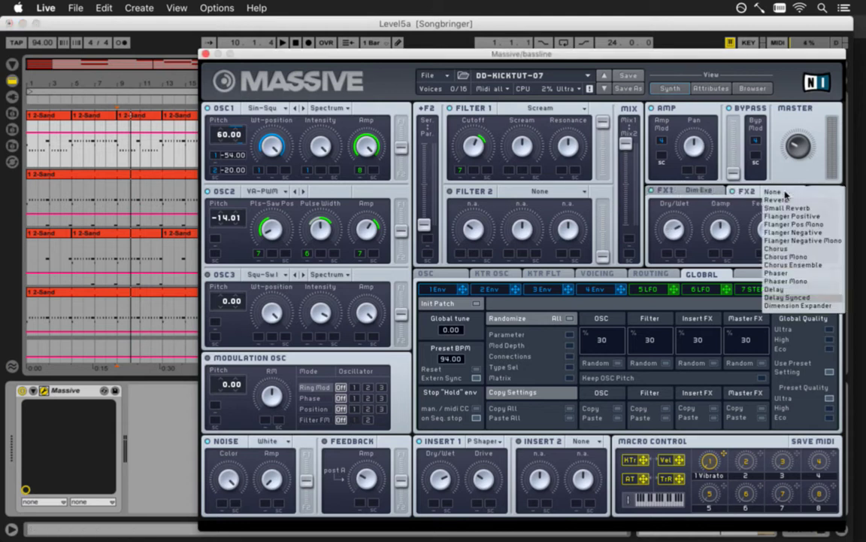
left_click(729, 194)
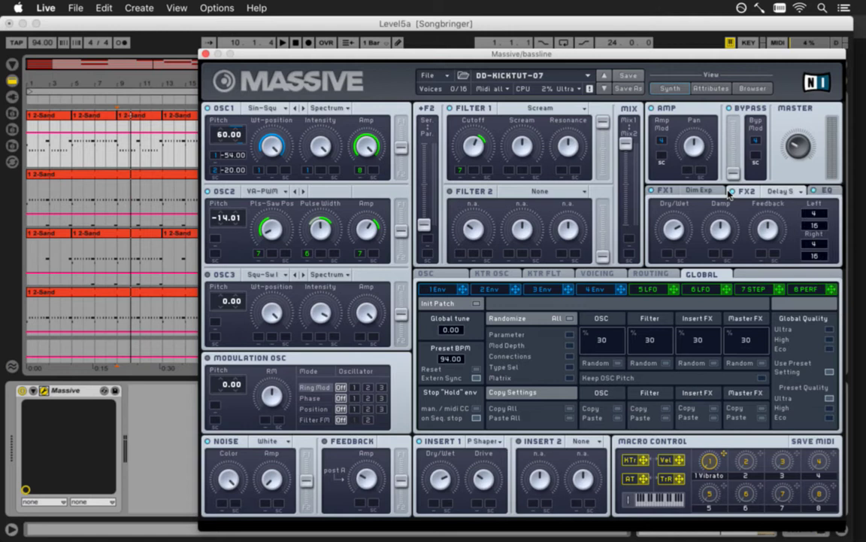
left_click(204, 55)
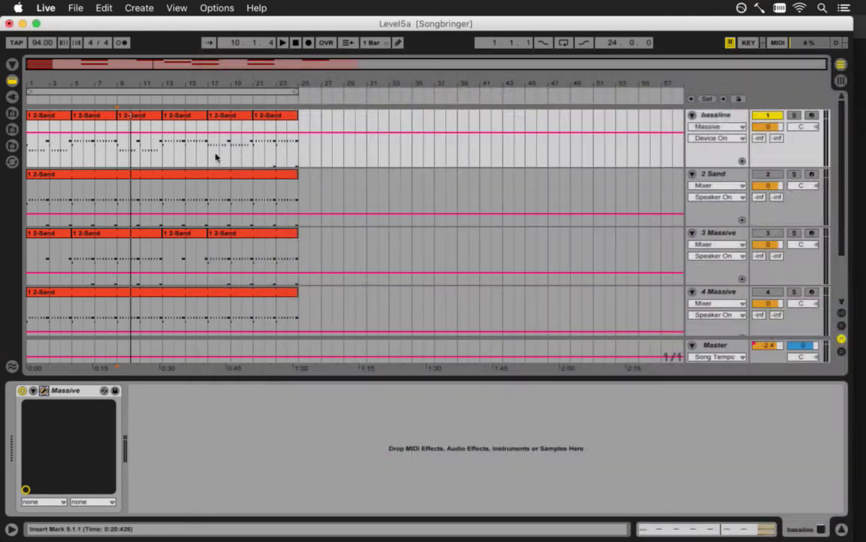
Show the Live Devices browser, collapse Corpus, and add Multiband Dynamics after Massive on the bassline track.
left_click(12, 81)
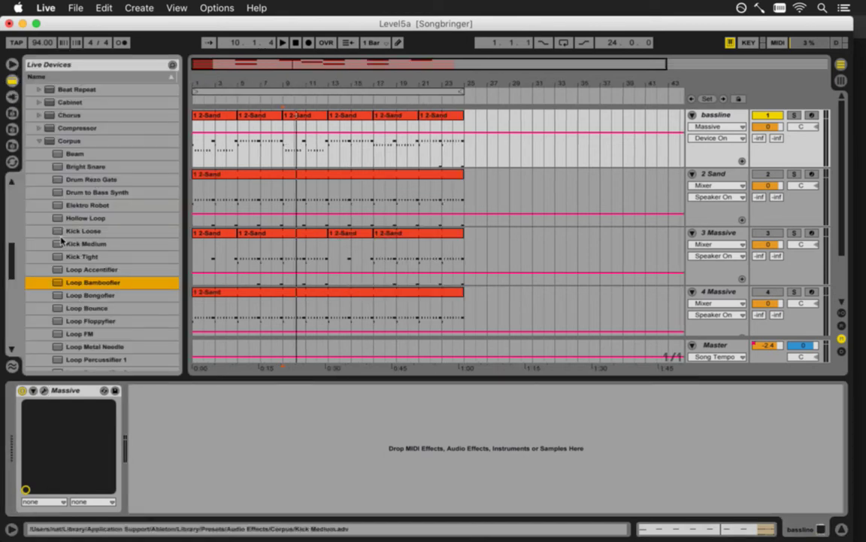
left_click(37, 141)
scroll(13, 292, "down", 3)
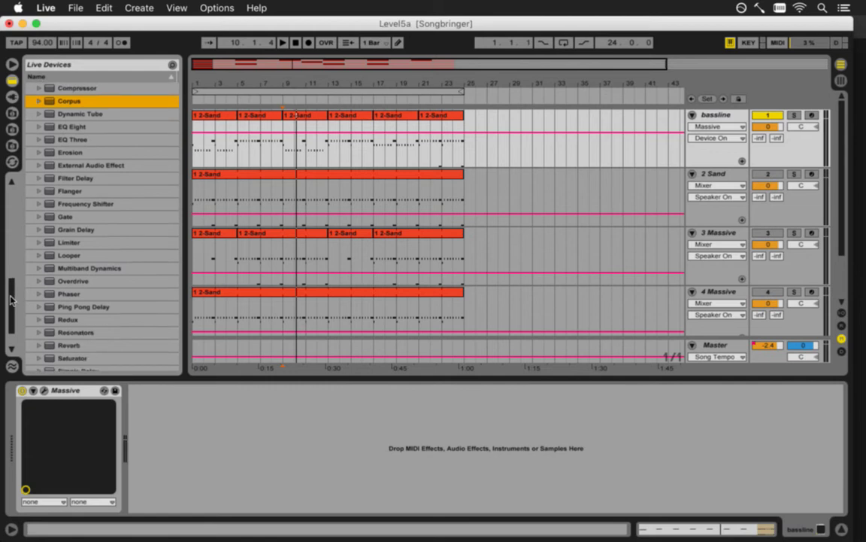
scroll(5, 304, "up", 2)
mouse_move(5, 301)
left_mouse_down()
mouse_move(8, 272)
mouse_move(4, 310)
left_mouse_up()
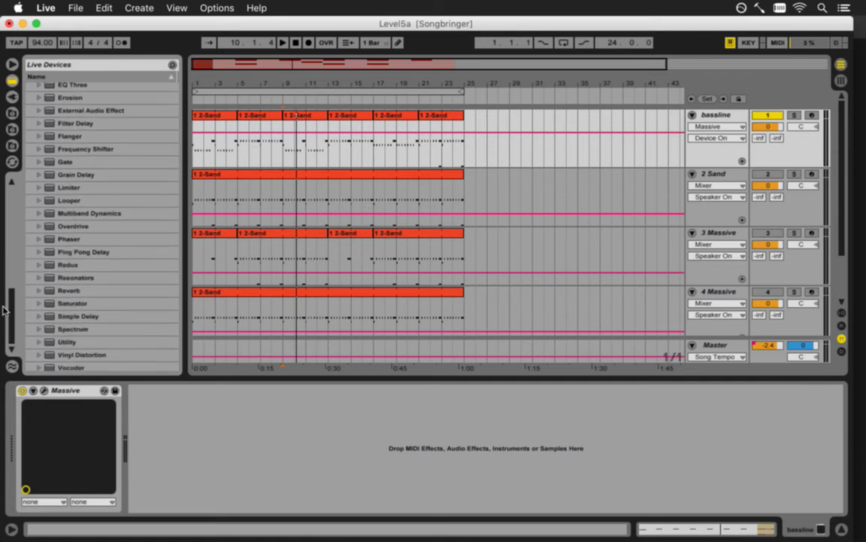
left_click_drag(75, 213, 163, 403)
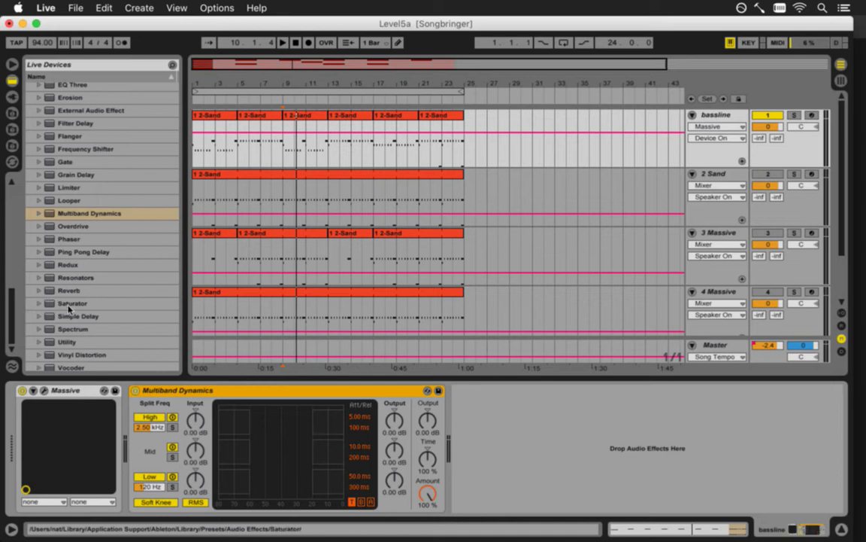
Add a Spectrum device after Multiband Dynamics, keeping the Log scale and setting a manual range from 0 to -101.
left_click_drag(49, 330, 406, 447)
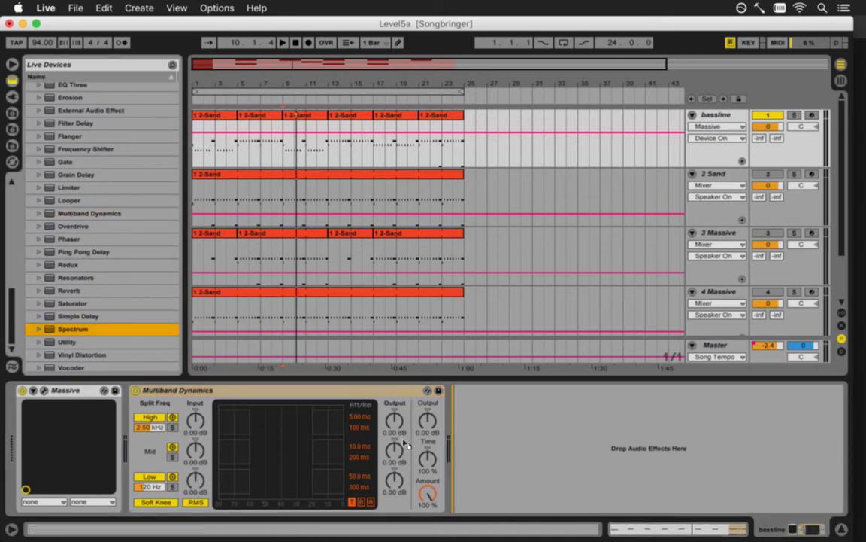
left_click_drag(460, 460, 476, 474)
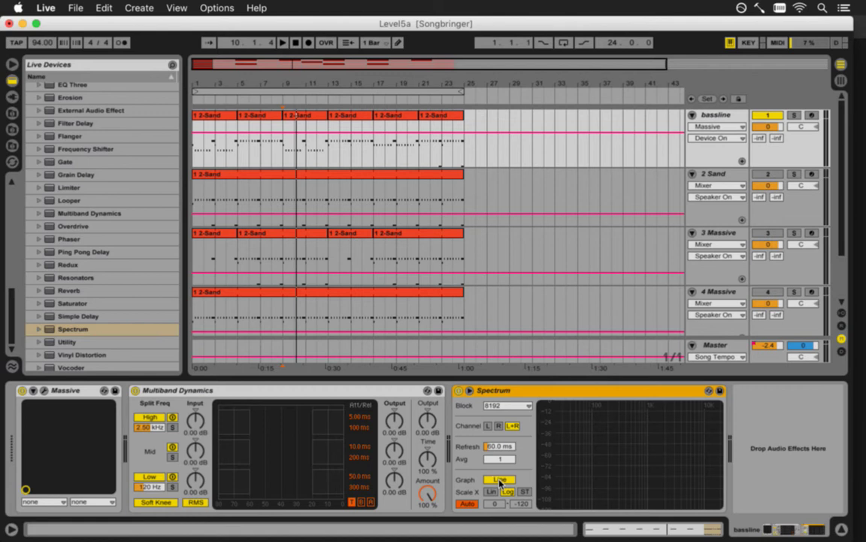
left_click(491, 492)
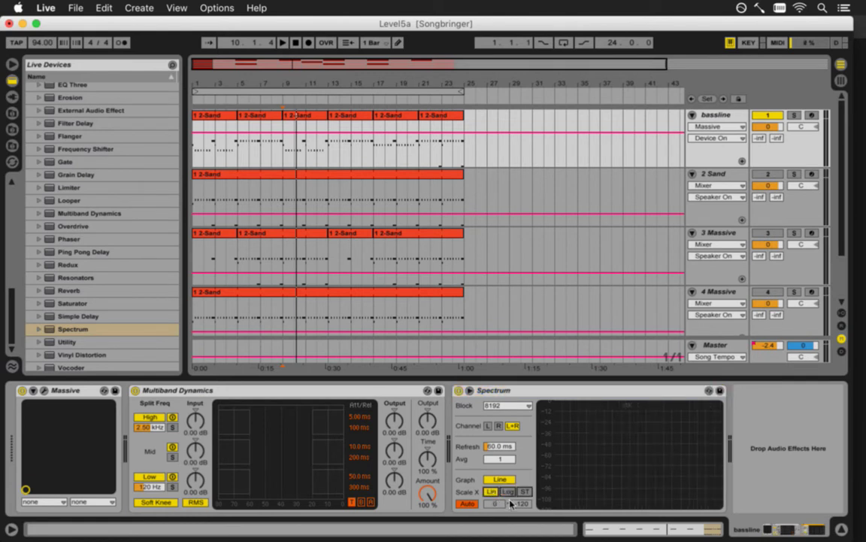
left_click(508, 492)
left_click(467, 503)
left_click_drag(525, 509, 526, 505)
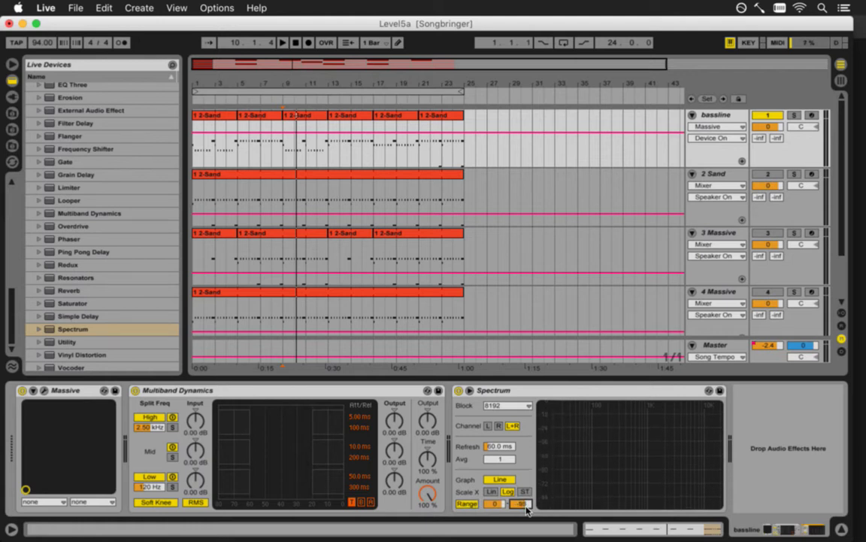
Play the song through Spectrum and set Multiband Dynamics' split frequencies to 167 Hz for Low and 714 Hz for High.
key("space")
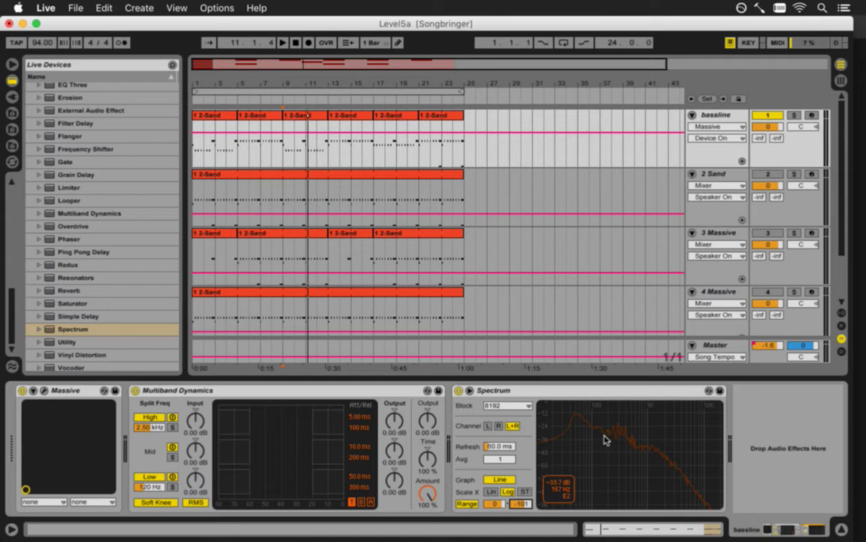
left_click(151, 487)
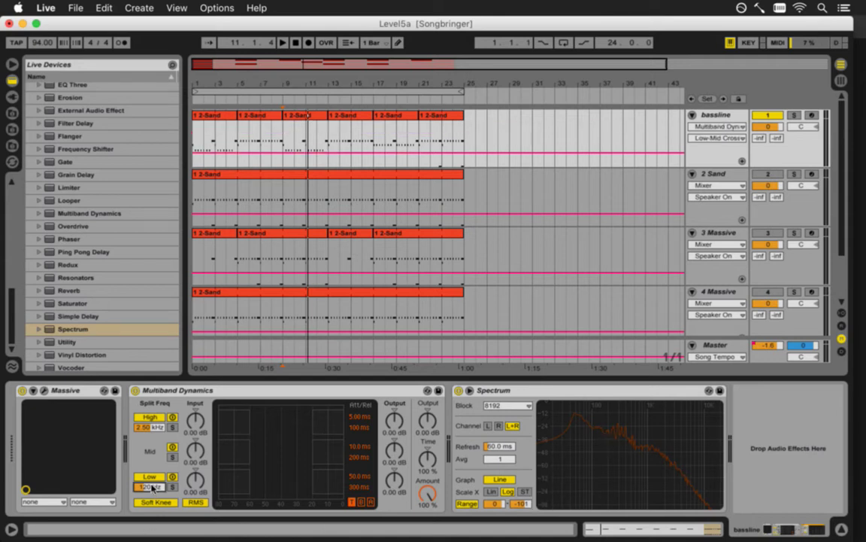
type("167")
key("Return")
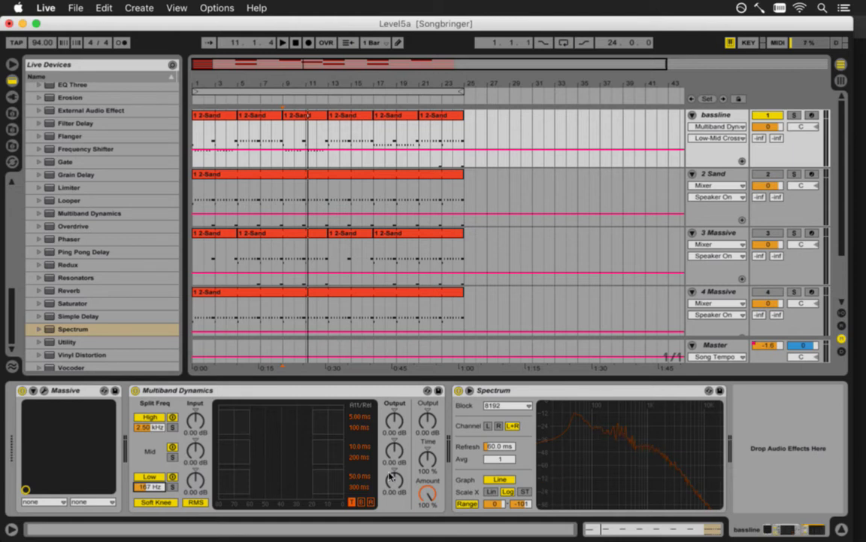
left_click(151, 428)
type("714")
key("Return")
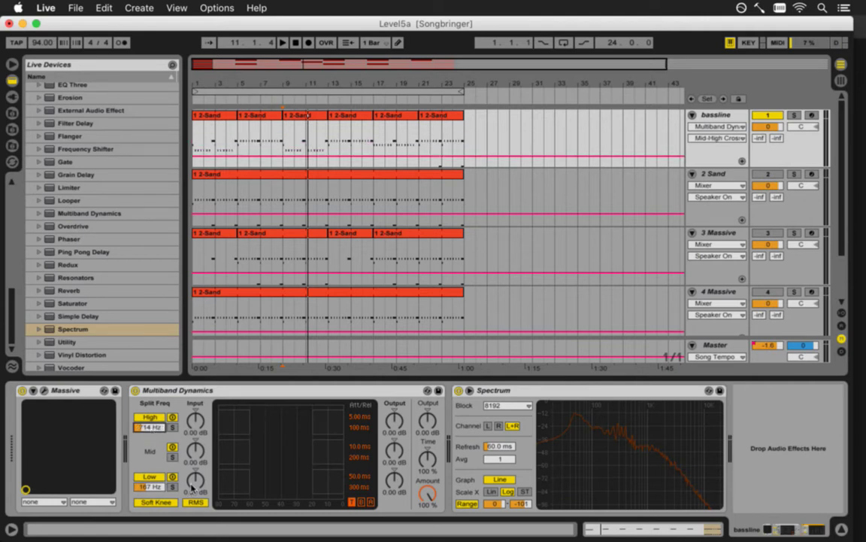
Set the Low band's input gain in Multiband Dynamics to -3.20 dB while auditioning the bassline.
key("space")
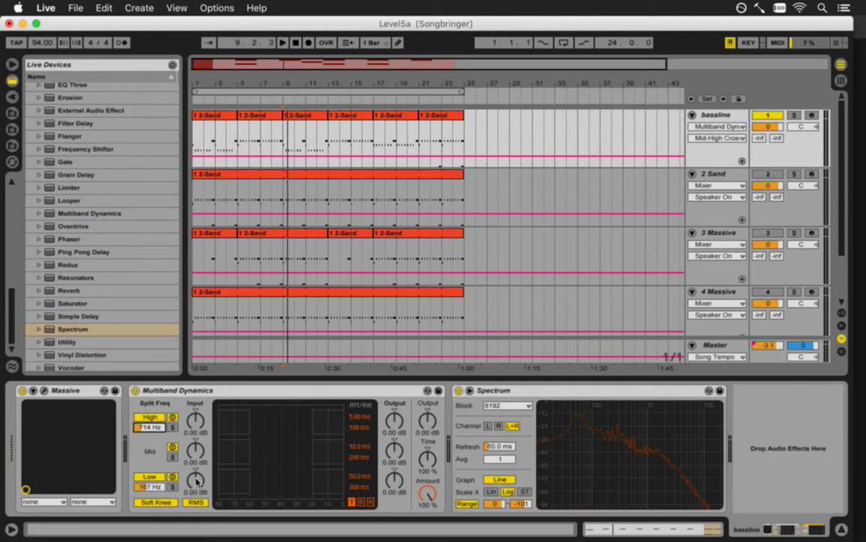
key("space")
left_click_drag(196, 479, 197, 480)
key("space")
key("space")
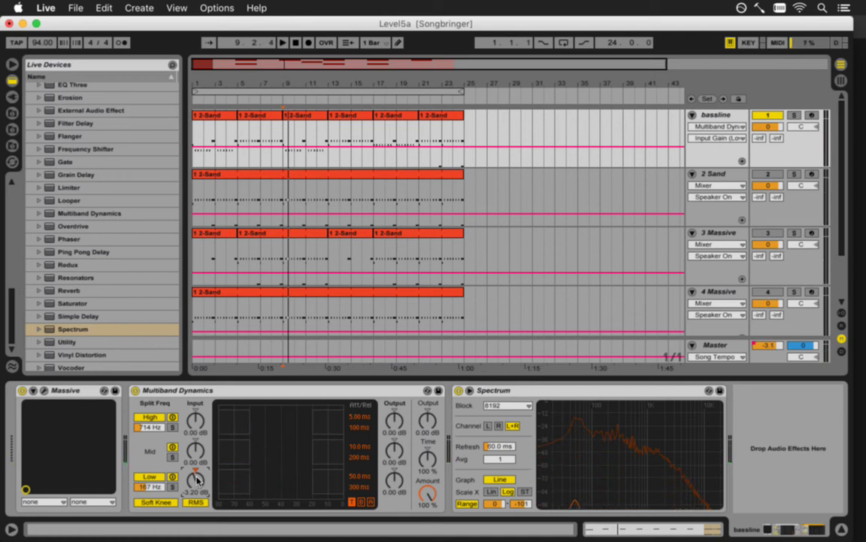
key("space")
key("space")
Raise the Mid band's input gain in Multiband Dynamics to 5.90 dB and audition it.
mouse_move(197, 459)
left_mouse_down()
mouse_move(195, 445)
mouse_move(195, 452)
left_mouse_up()
key("space")
key("space")
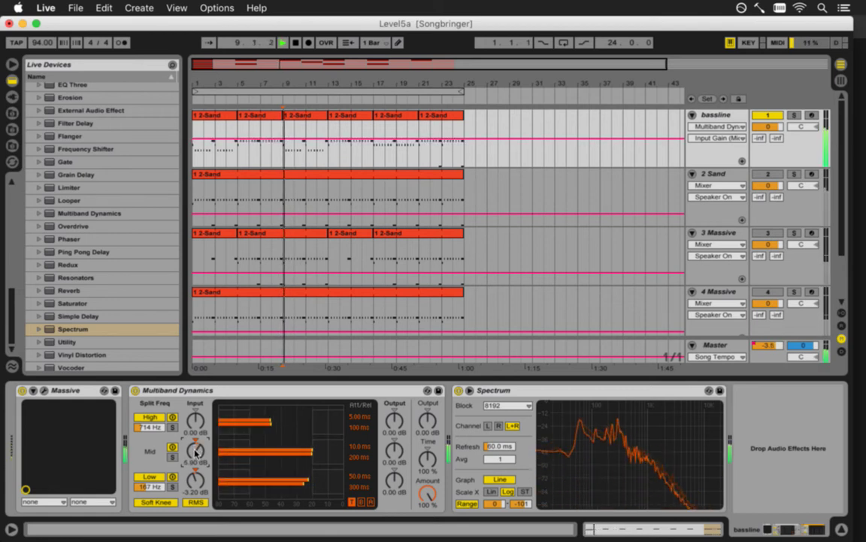
Raise the High band's input gain in Multiband Dynamics, settling on 9.60 dB during playback.
left_click_drag(194, 425, 193, 427)
key("space")
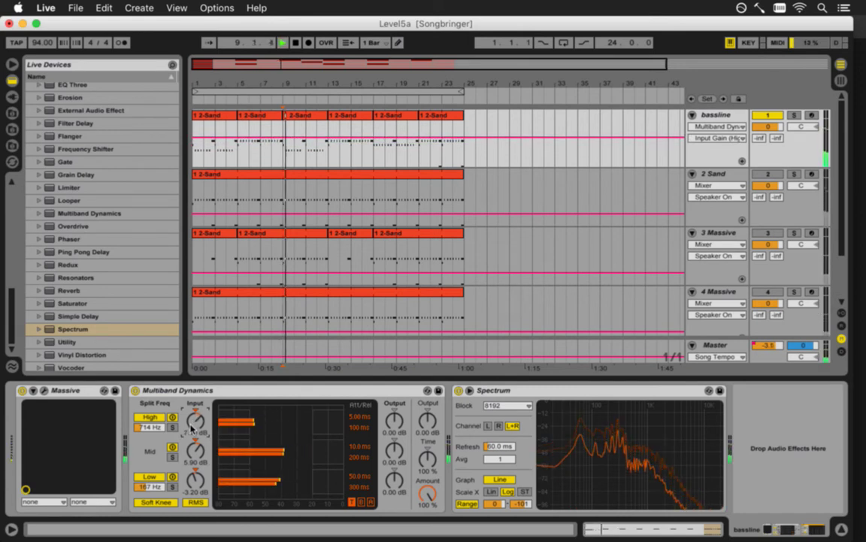
key("space")
left_click_drag(192, 424, 189, 422)
key("space")
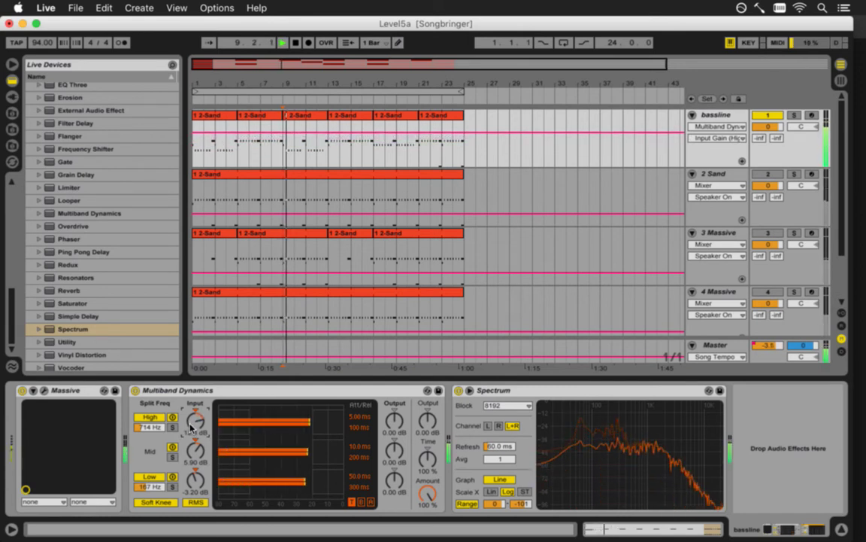
key("space")
key("space")
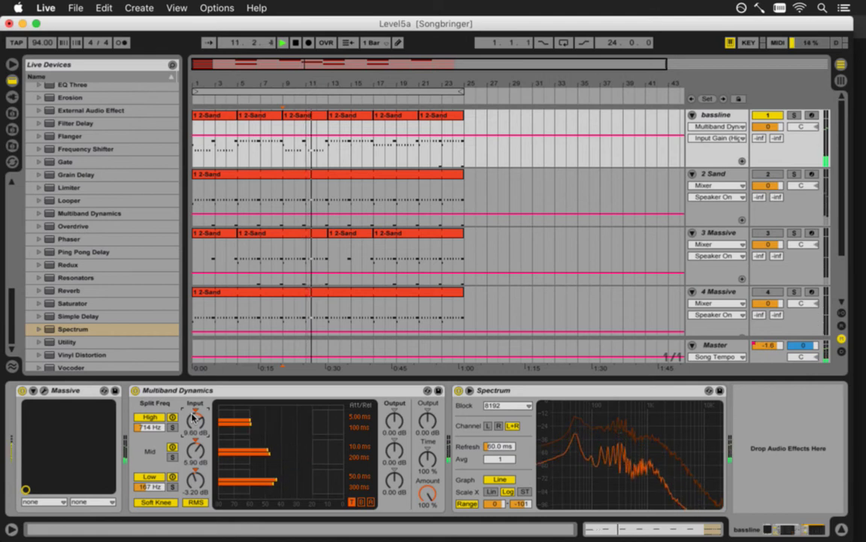
key("space")
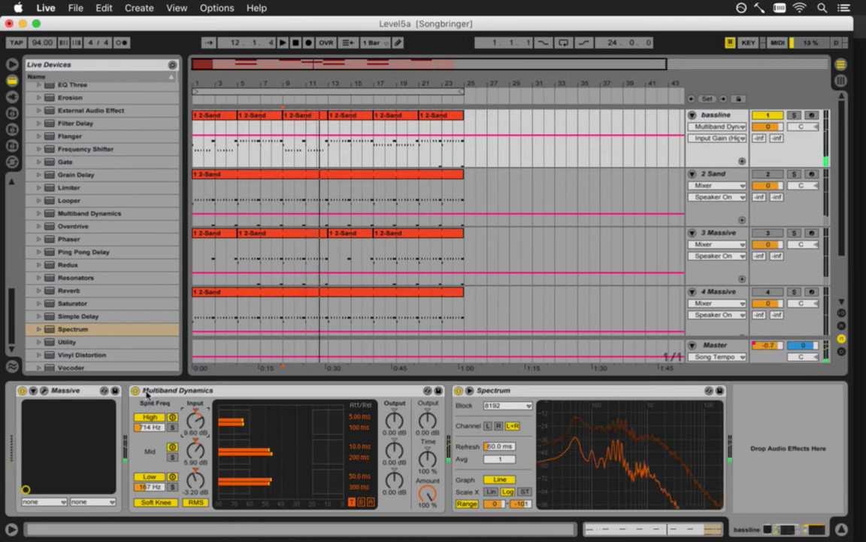
Bypass Multiband Dynamics, audition a High Shelf boost in the EQ of the bassline's Massive synth, and close its window.
left_click(135, 389)
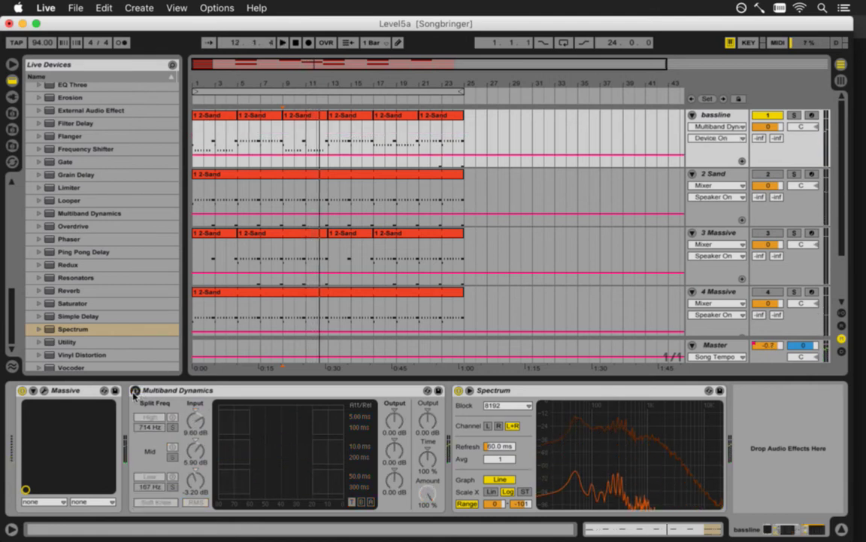
left_click(44, 391)
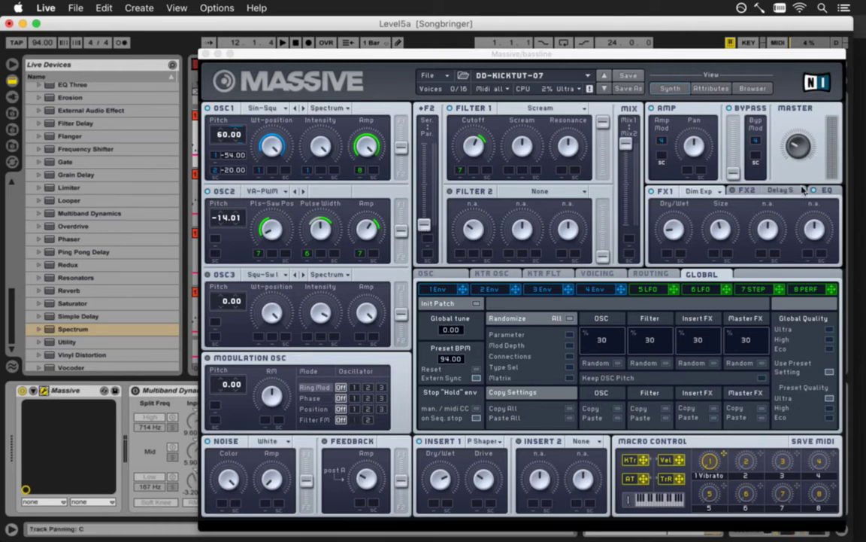
left_click(826, 191)
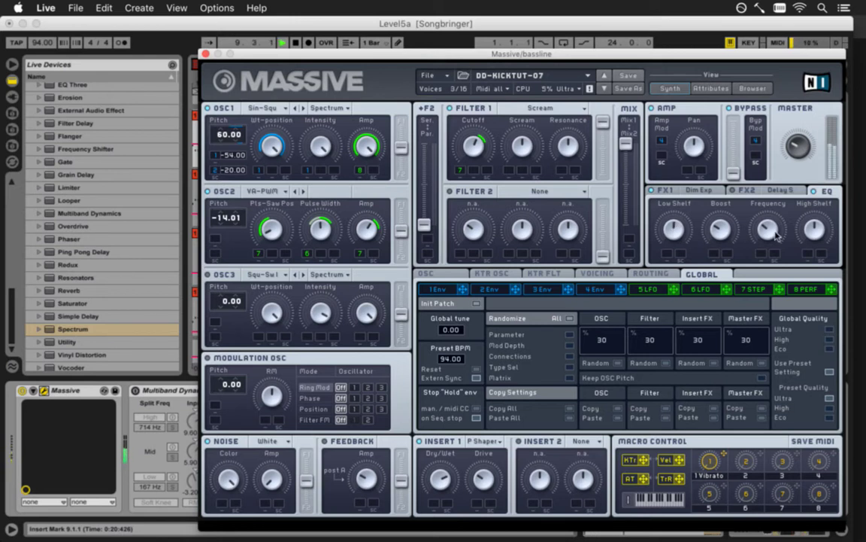
key("space")
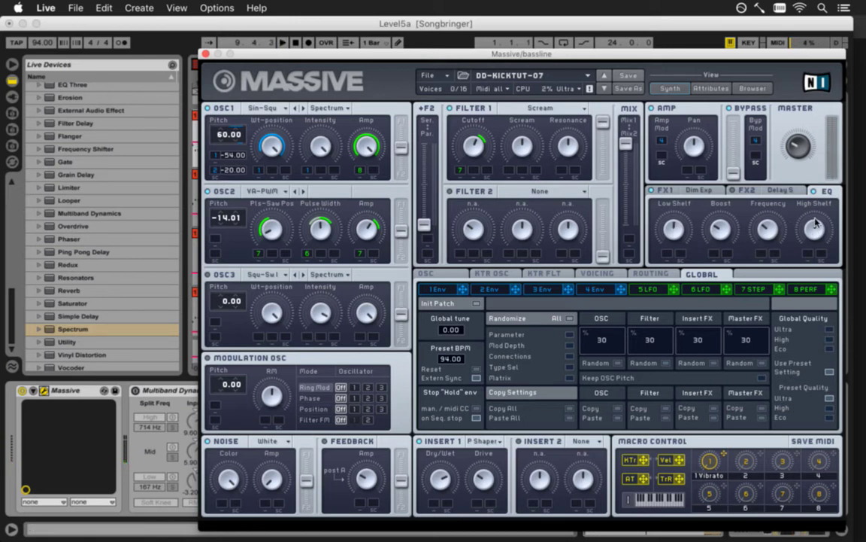
key("space")
key("space")
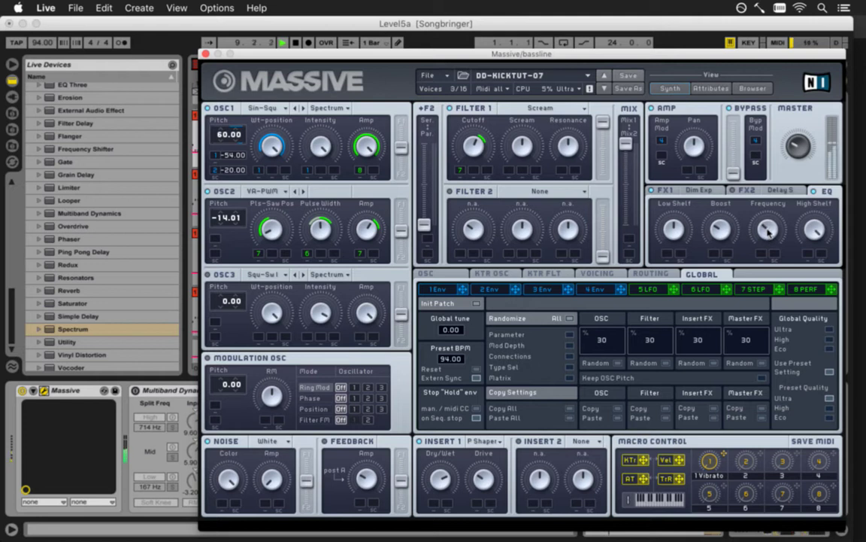
key("space")
left_click(205, 54)
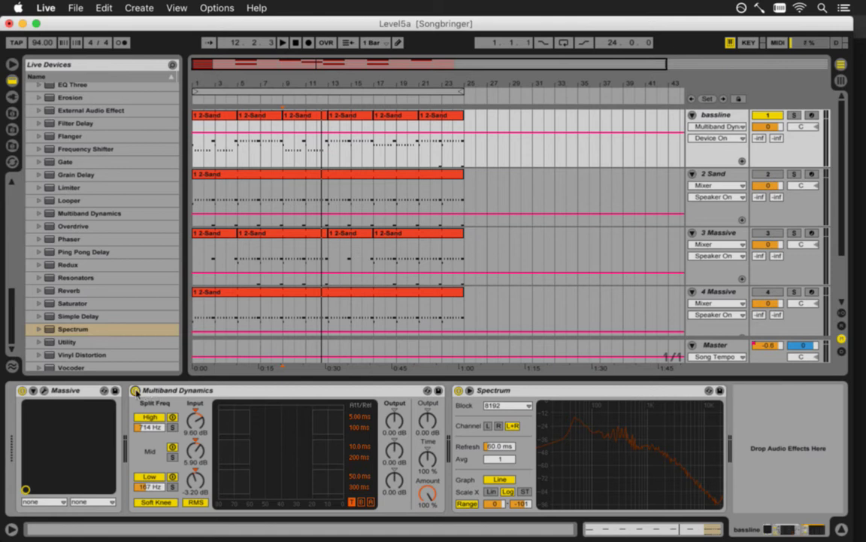
With Multiband Dynamics enabled, set its High band input gain to 4.70 dB and its Mid band input gain to 4.30 dB.
key("space")
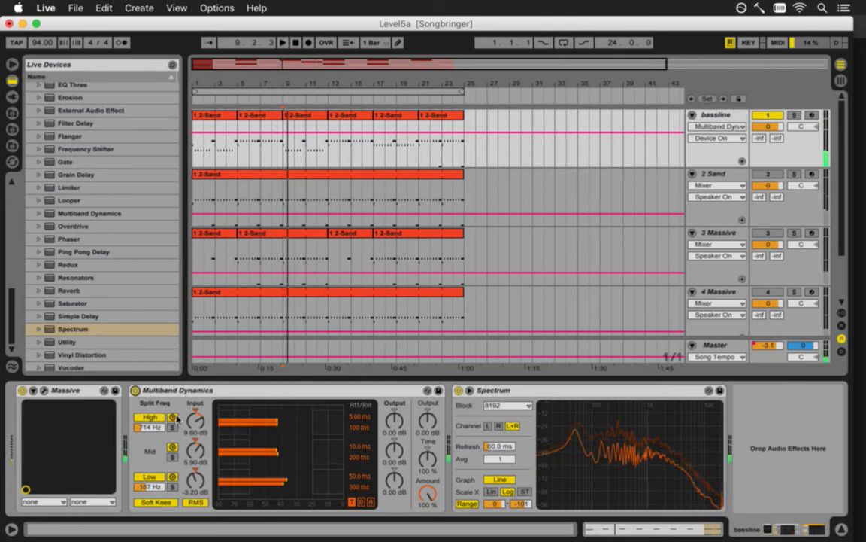
left_click(201, 433)
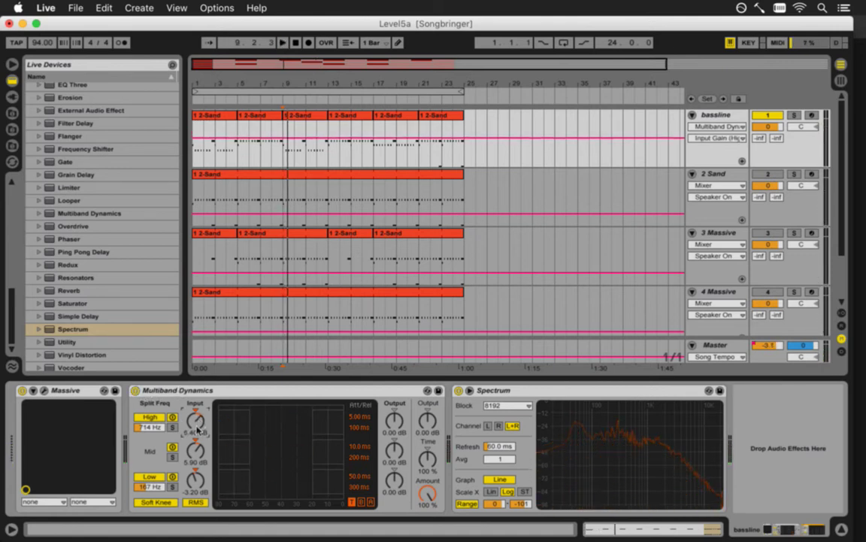
left_click_drag(198, 423, 193, 459)
key("space")
key("space")
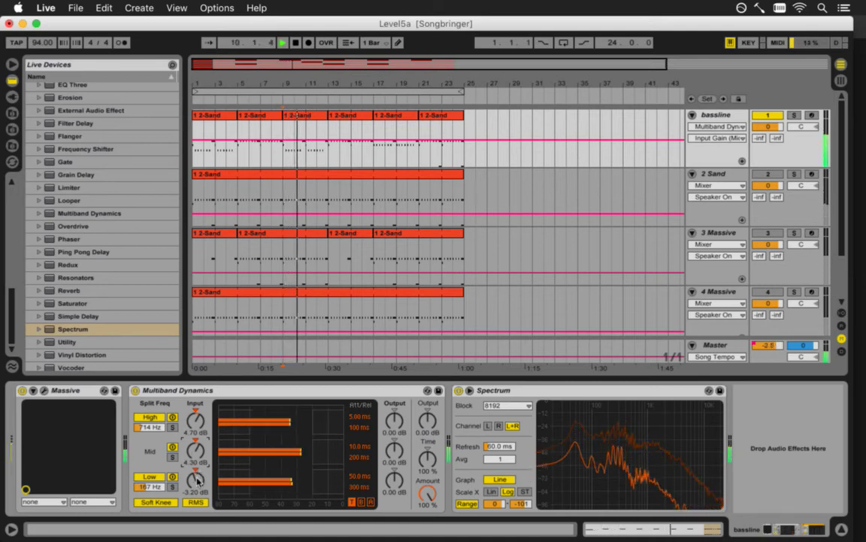
Set the Low band's input gain to -4.20 dB, save the Live Set, and stop playback.
left_click_drag(196, 479, 197, 482)
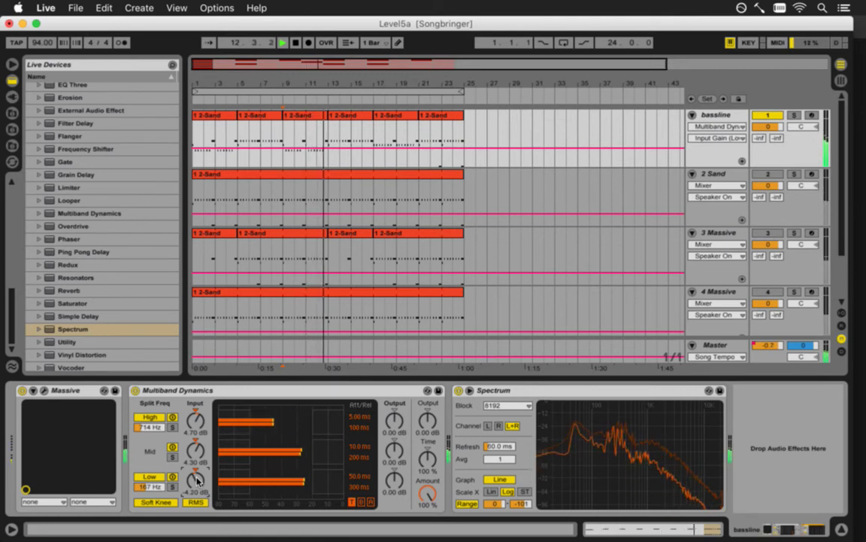
key("super+s")
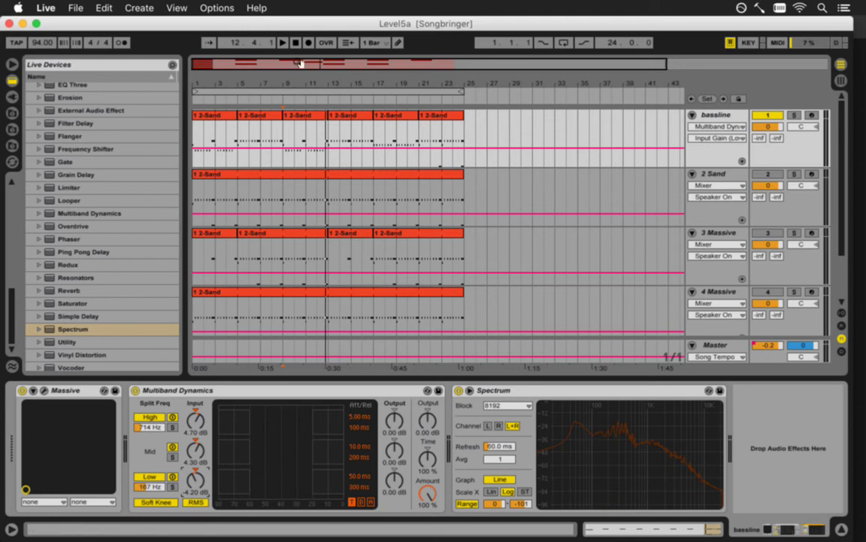
key("space")
Export the Master over range 1.1.1 to 25.1.1 as a 16-bit 44100 Wav, replacing Level5a.wav in the waves folder.
left_click(277, 91)
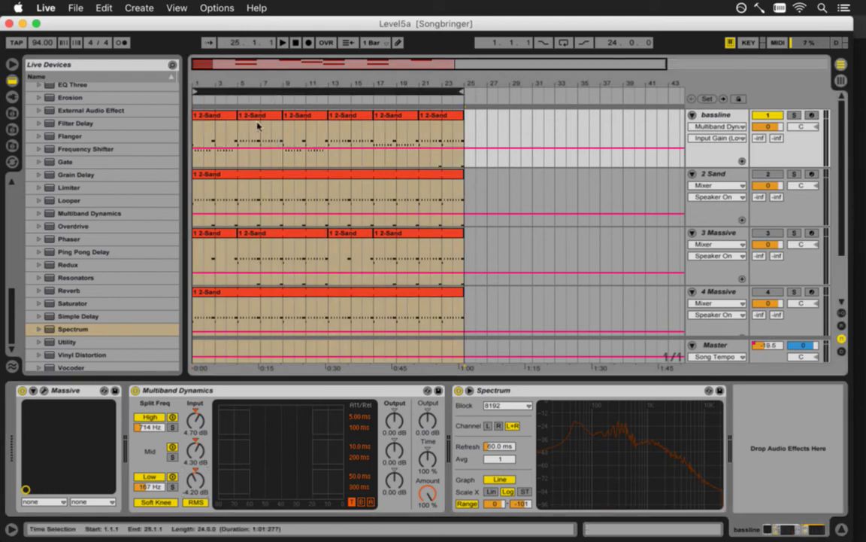
left_click(11, 66)
left_click(75, 8)
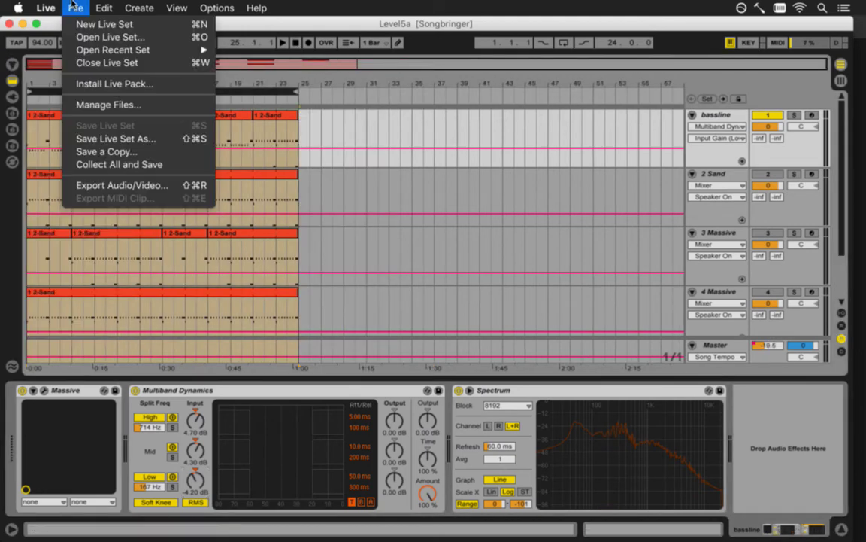
left_click(113, 186)
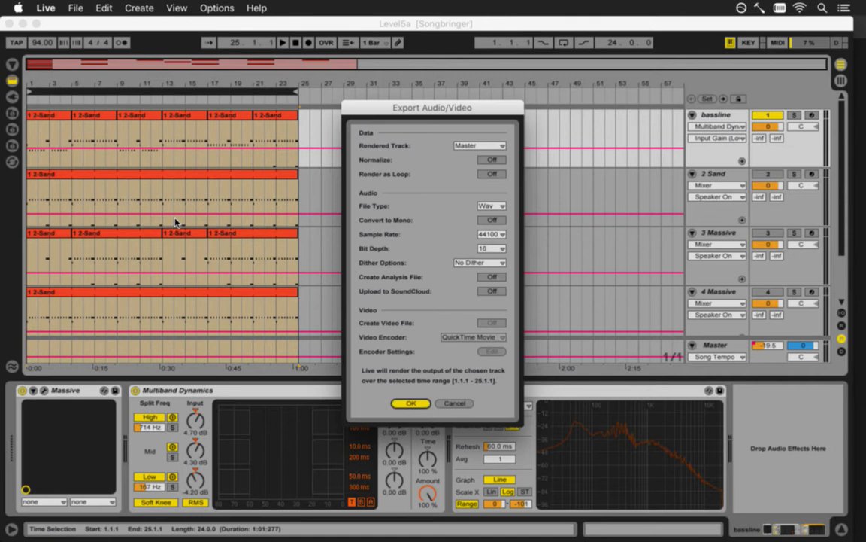
key("Return")
key("Return")
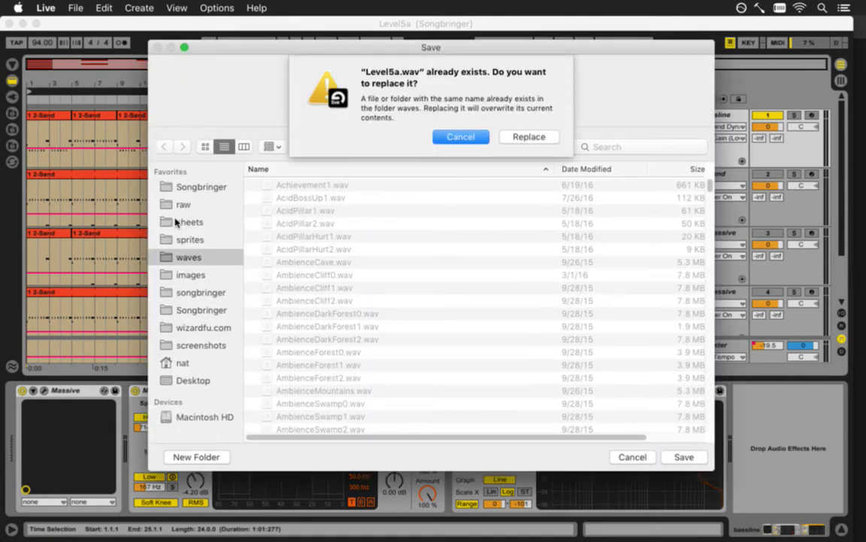
left_click(508, 138)
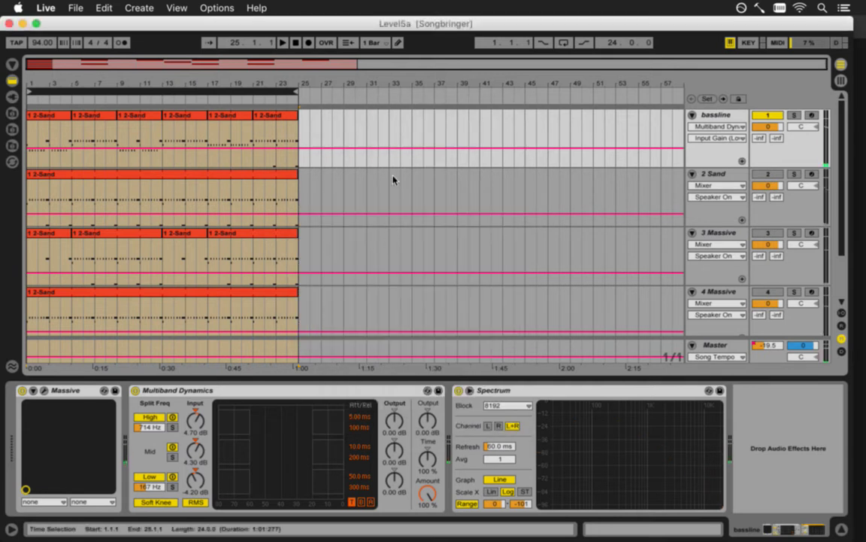
Switch from Live to the game project and run the game to hear the new export.
key("super+Tab")
key("super+r")
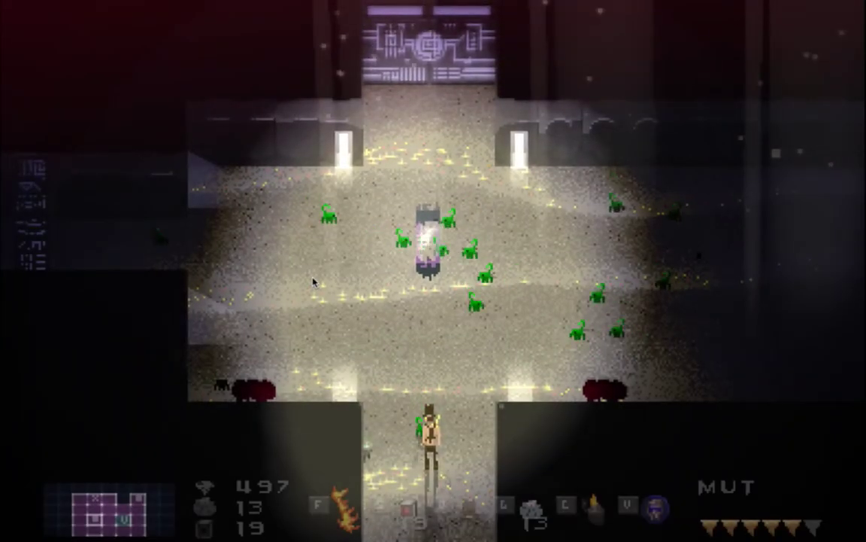
key("f")
key("Up")
key("f")
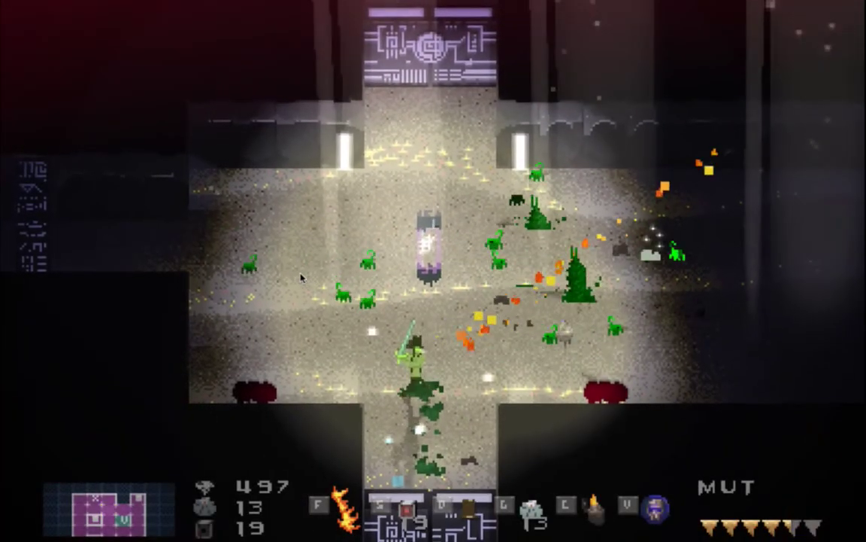
key("Left")
key("f")
key("Right")
key("f")
key("Right")
key("f")
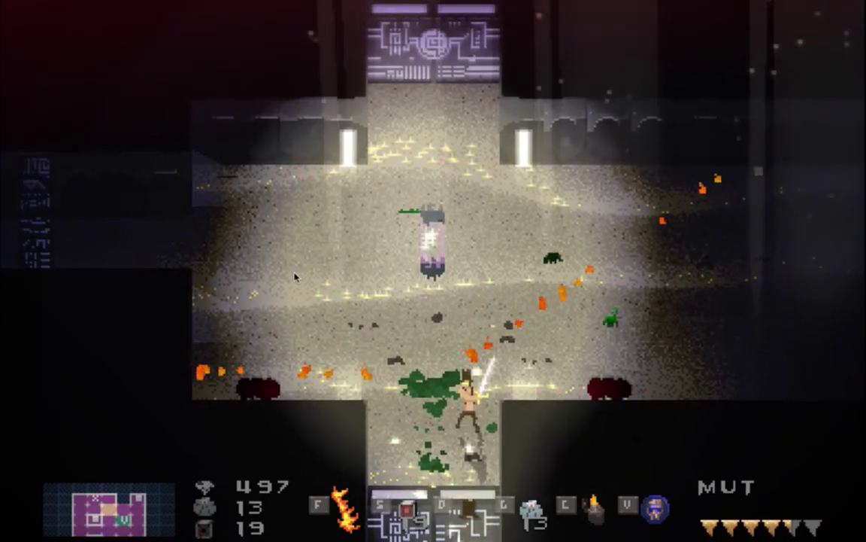
key("Up")
key("f")
key("Up")
key("Right")
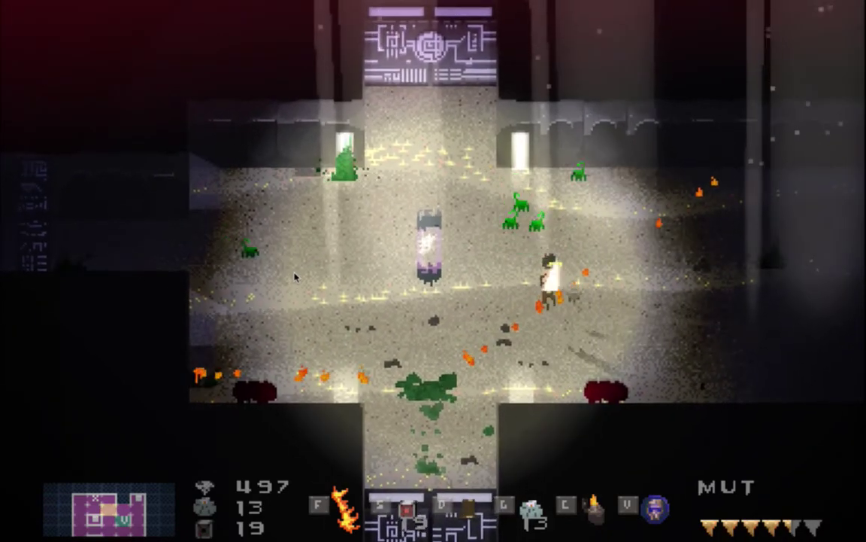
key("f")
key("Down")
key("Left")
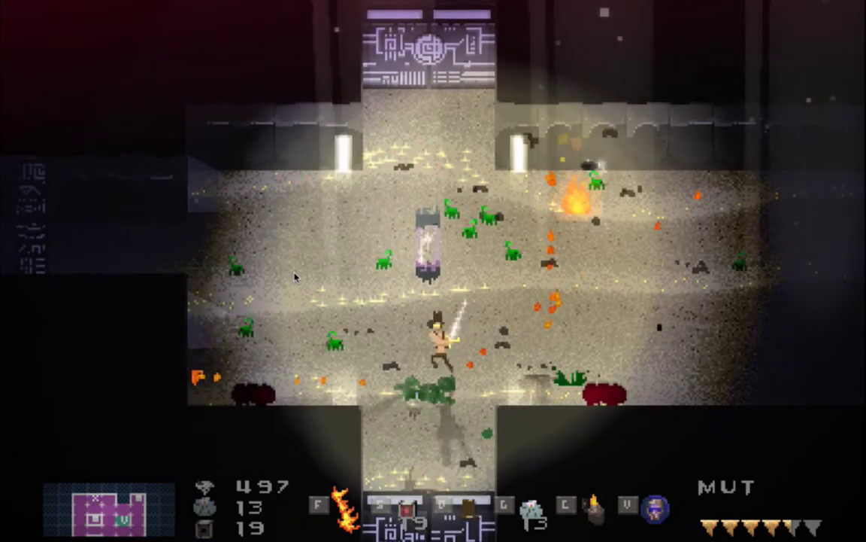
key("Right")
key("f")
key("Left")
key("Left")
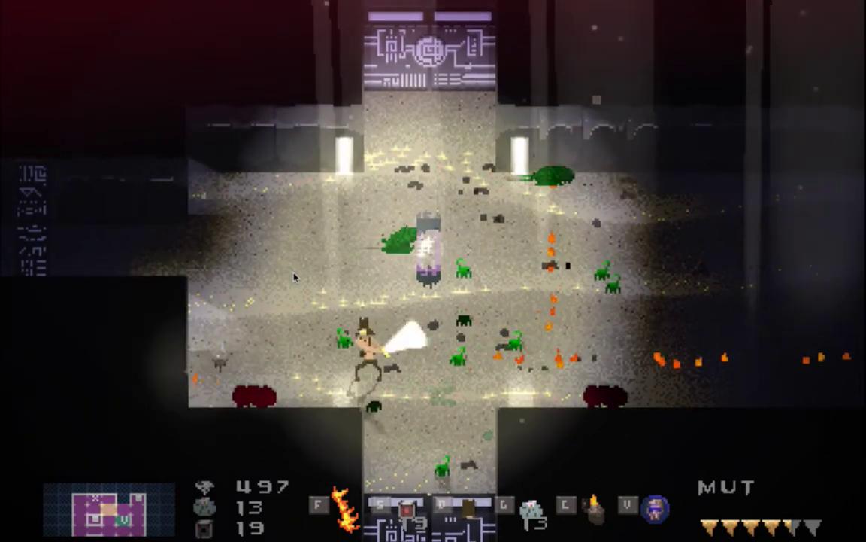
key("f")
key("Up")
key("Right")
key("f")
key("Right")
key("Down")
key("f")
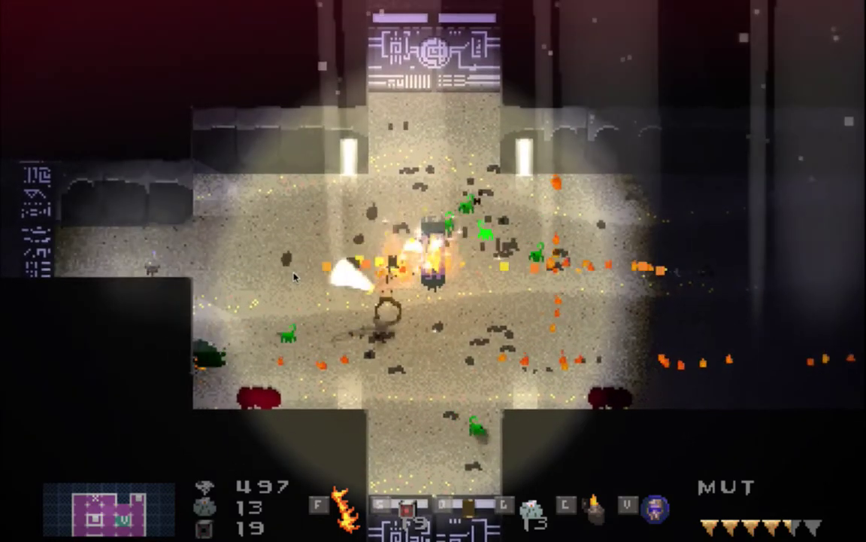
key("Up")
key("Left")
key("f")
key("Down")
key("Right")
key("Right")
key("Up")
key("Left")
key("Left")
key("Down")
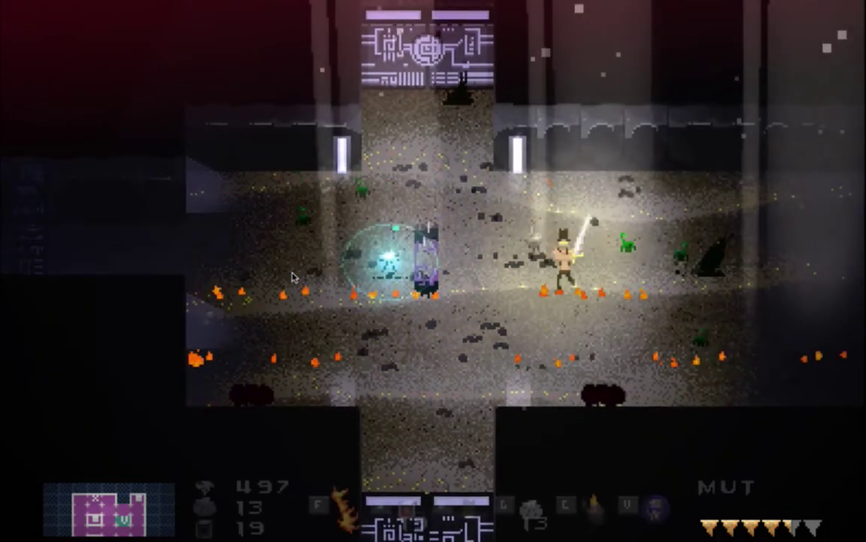
key("Right")
key("f")
key("Left")
key("Up")
key("f")
key("Left")
key("f")
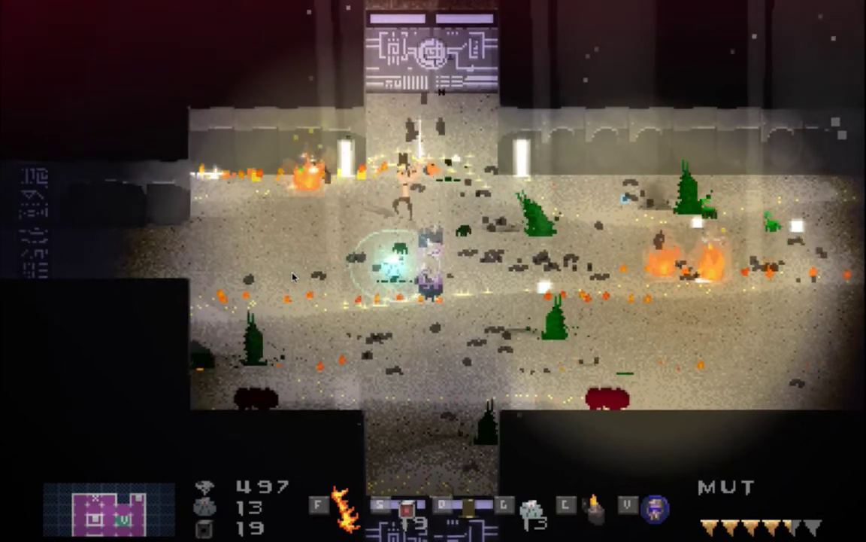
key("Right")
key("Down")
key("Left")
key("Down")
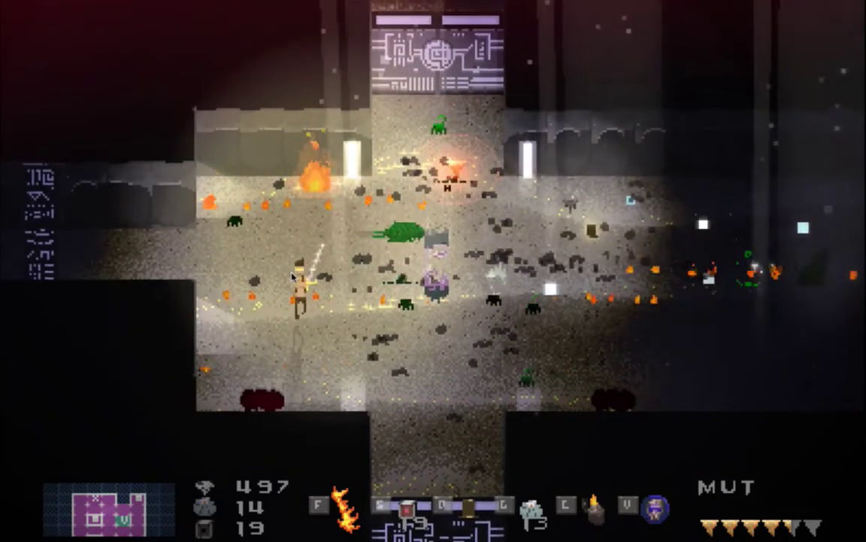
key("Right")
key("f")
key("Left")
key("Left")
key("Up")
key("f")
key("Right")
key("f")
key("Left")
key("Up")
key("f")
key("Down")
key("f")
key("Right")
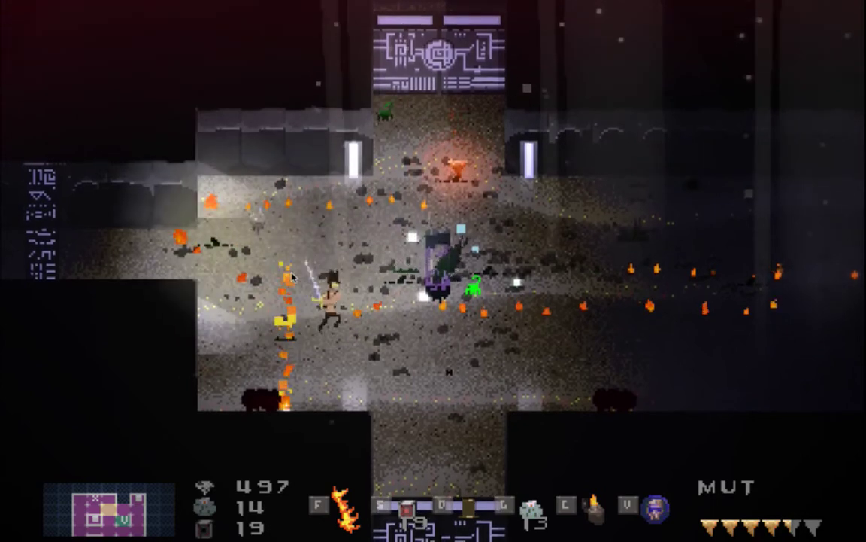
key("Up")
key("Right")
key("Right")
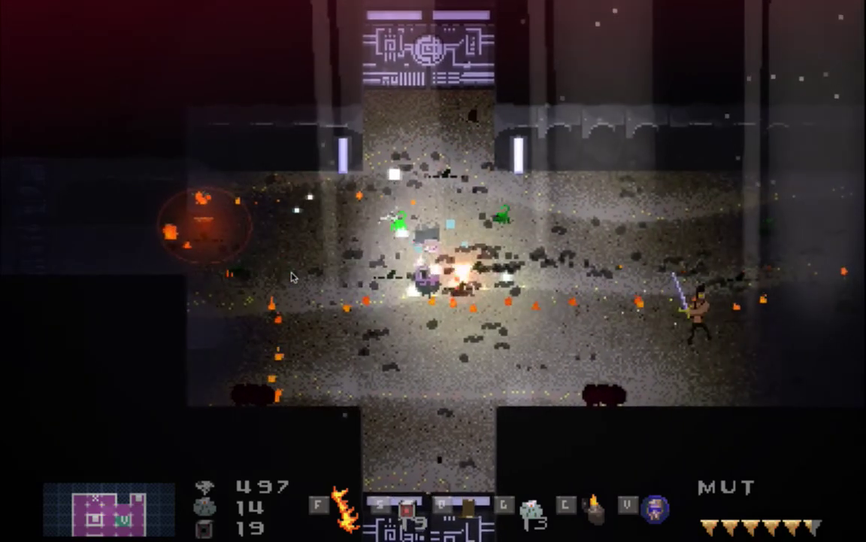
Play through the dungeon crossroads in the game, fighting enemies, to hear how the newly exported Level5a music sounds.
key("Left")
key("s")
key("Up")
key("Up")
key("f")
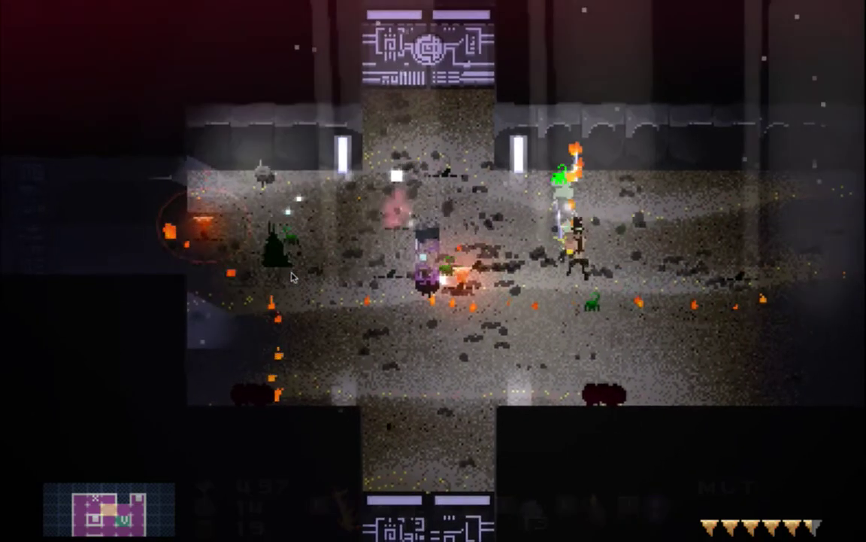
key("Right")
key("Right")
key("Left")
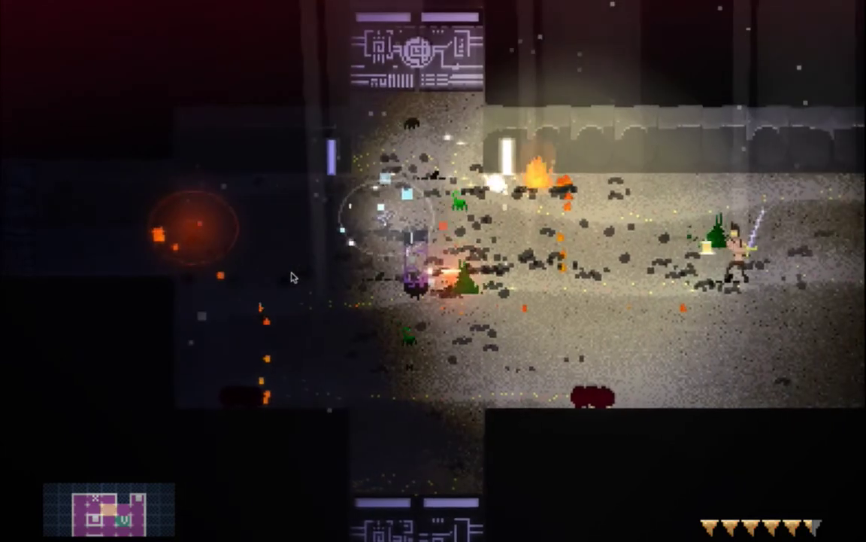
key("Left")
key("Down")
key("s")
key("Left")
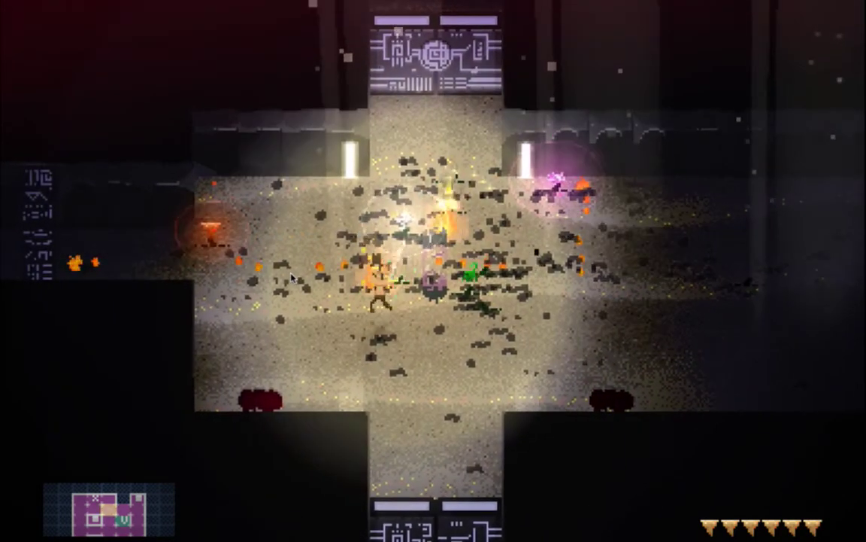
key("Down")
key("Up")
key("f")
key("Left")
key("Up")
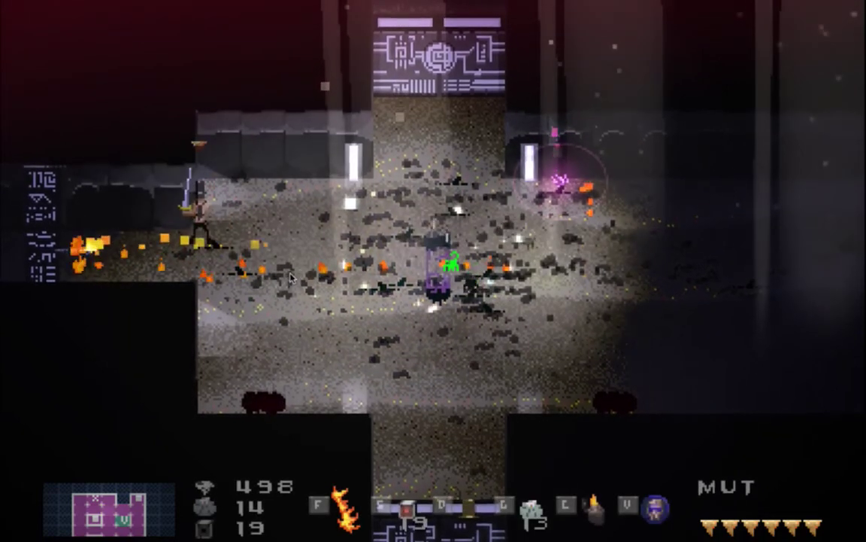
key("f")
key("Right")
key("Right")
key("Down")
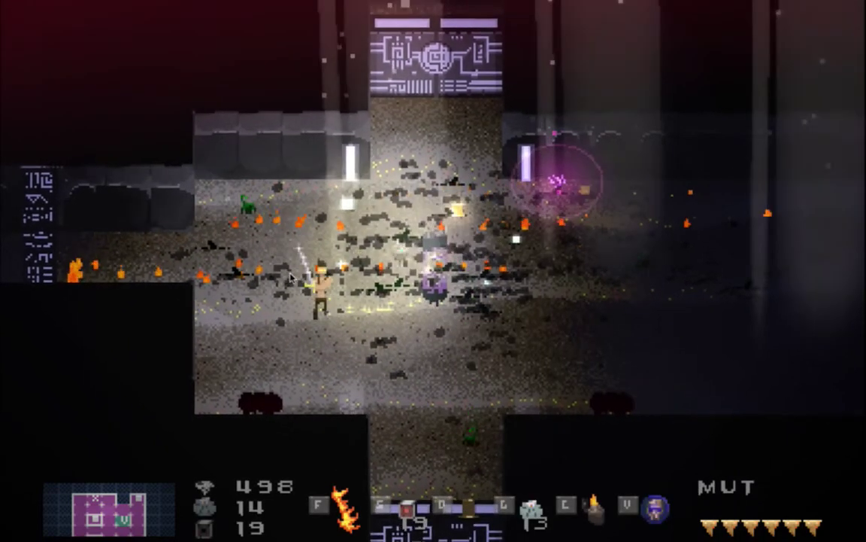
key("Up")
key("f")
key("Right")
key("Right")
key("Up")
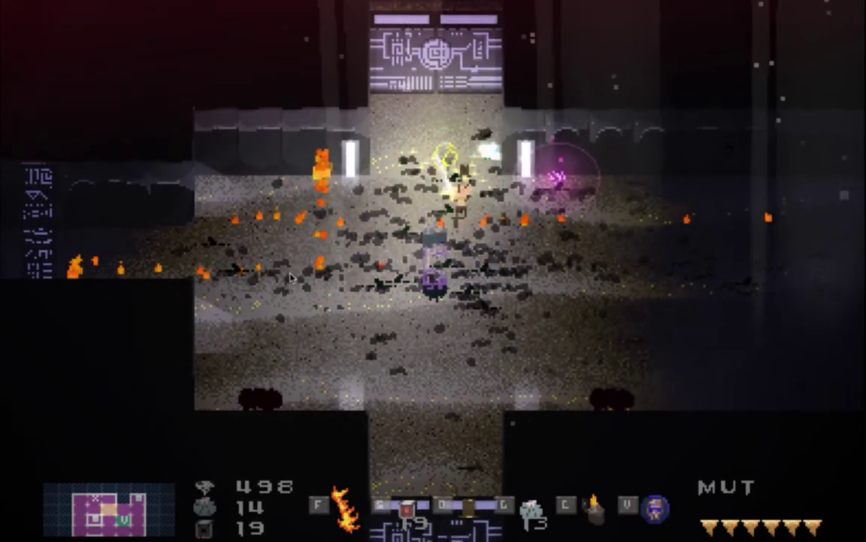
key("f")
key("Right")
key("Down")
key("Down")
key("Left")
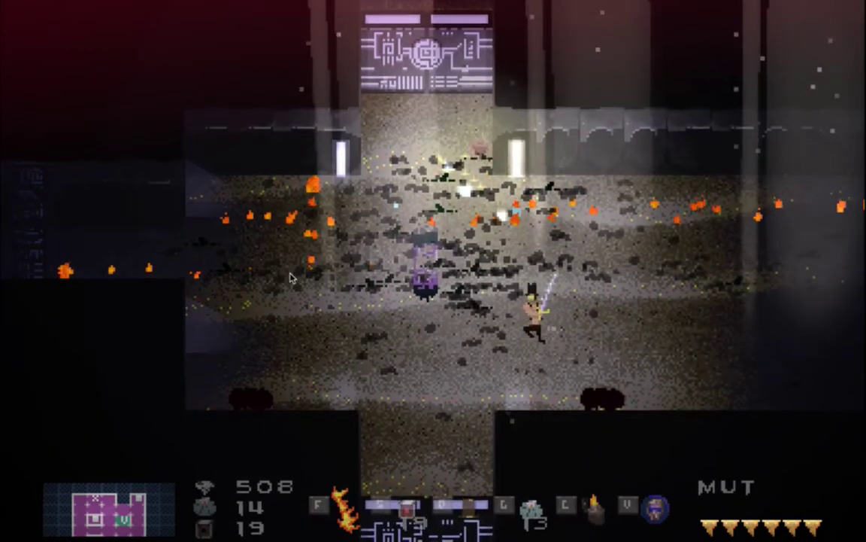
key("s")
key("Up")
key("Right")
key("Up")
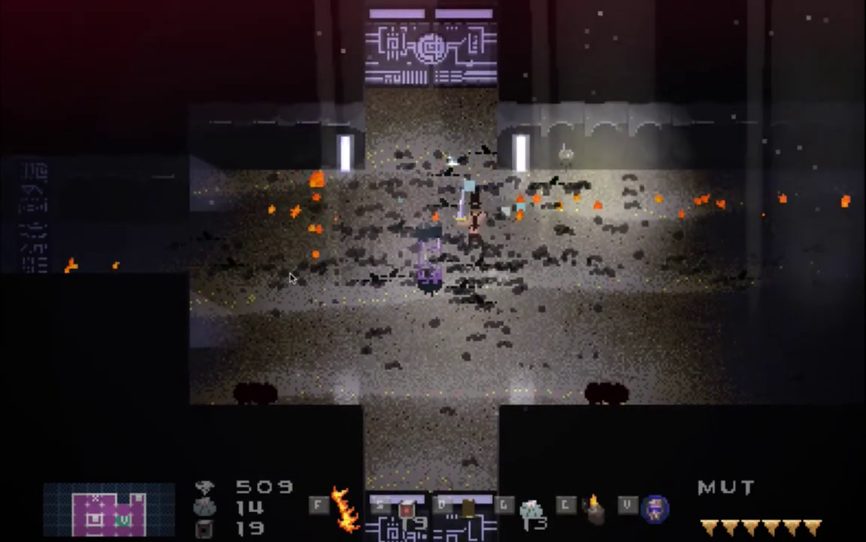
key("Down")
key("Right")
key("Left")
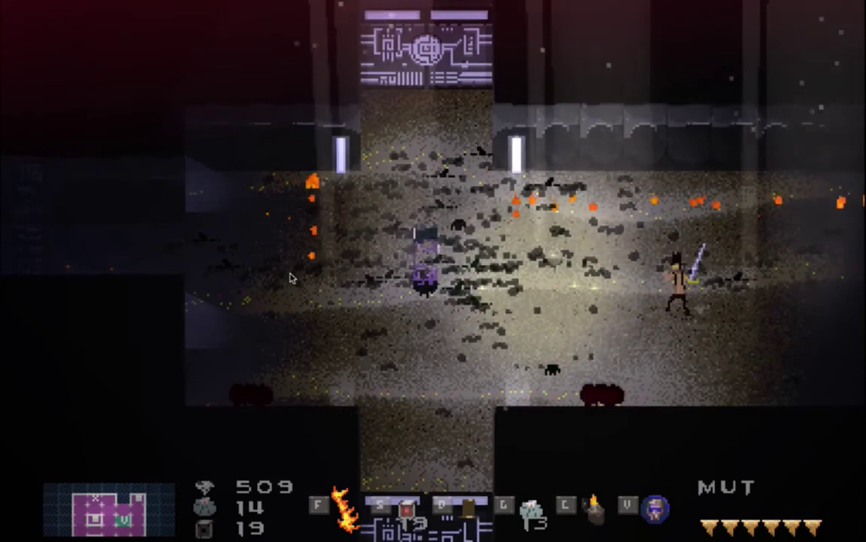
key("Right")
Switch to Finder, browse through Songbringer's raw folder to the Songbringer Ableton project, and select Level5a.als.
key("super+Tab")
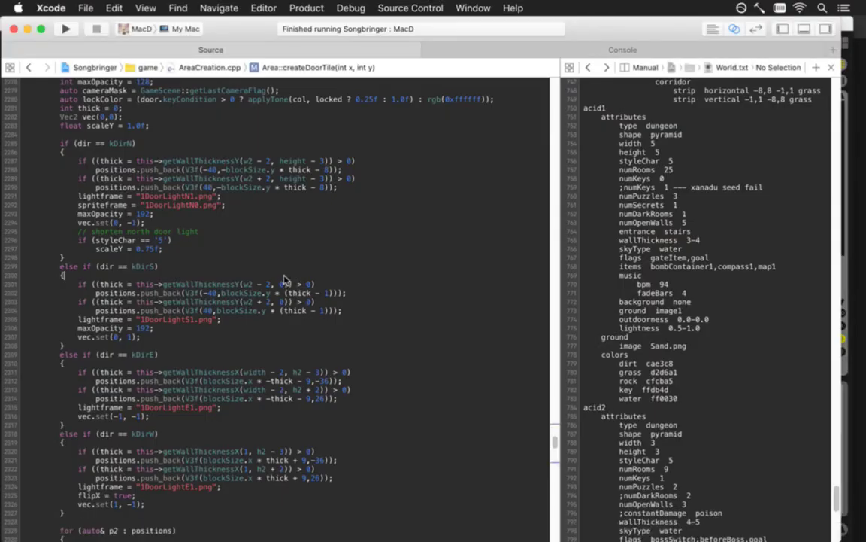
key("super+Tab")
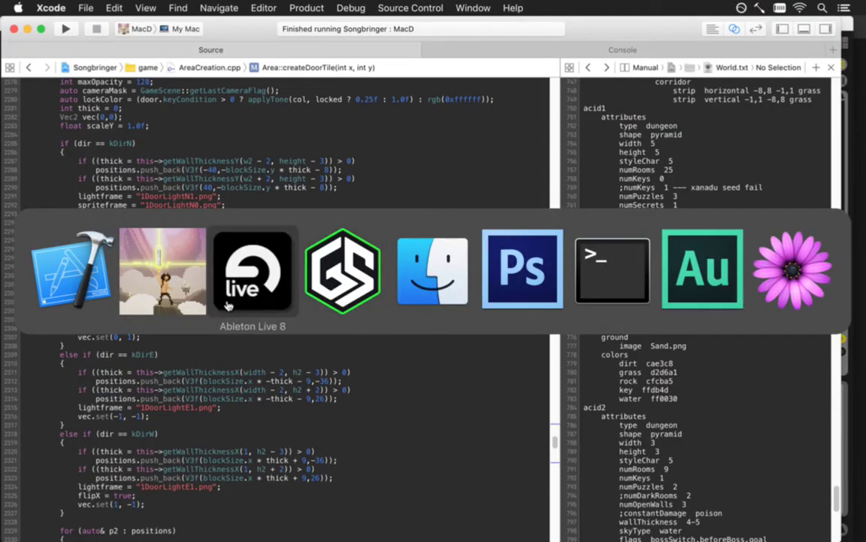
left_click(405, 288)
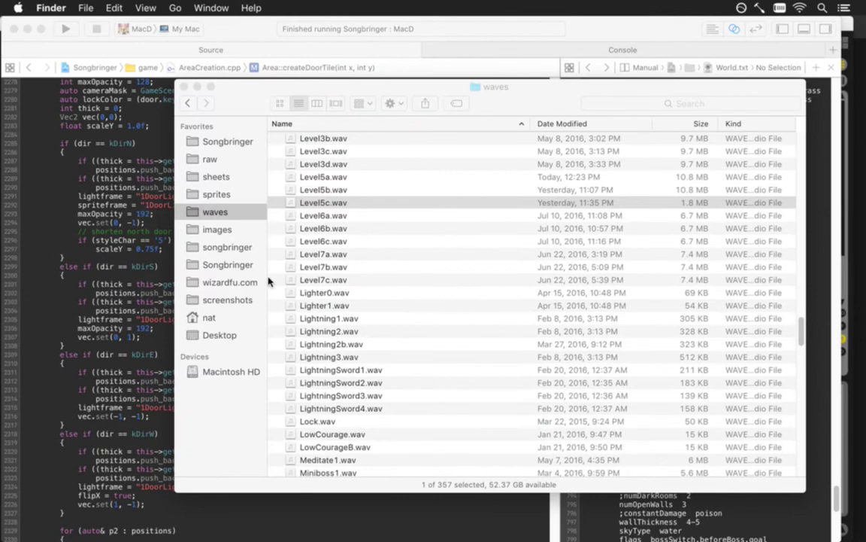
left_click(220, 141)
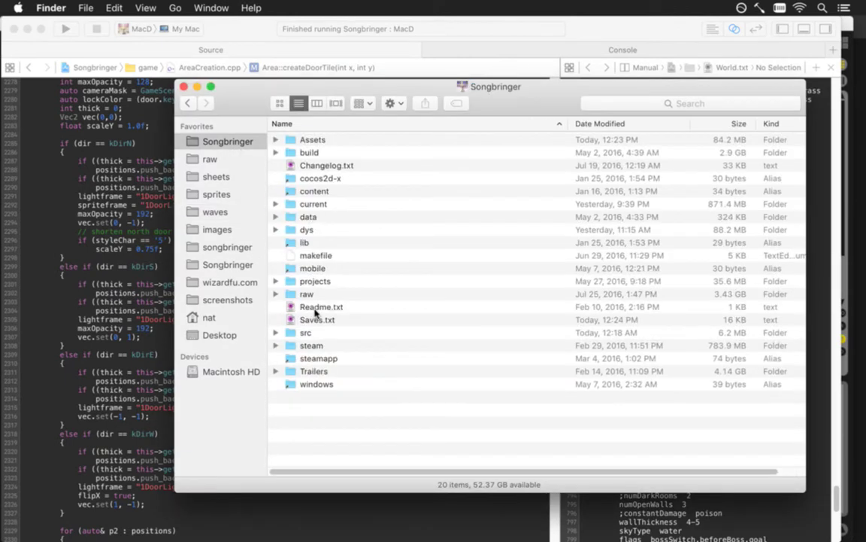
double_click(339, 294)
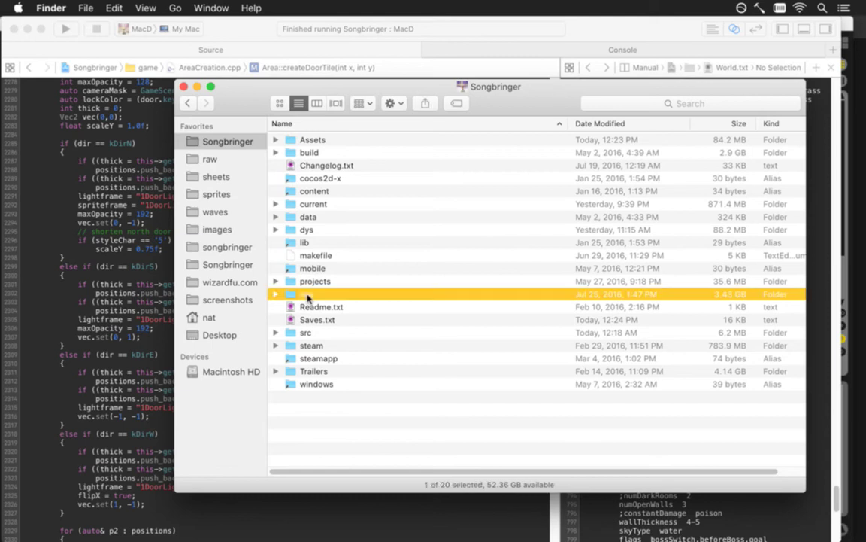
double_click(323, 383)
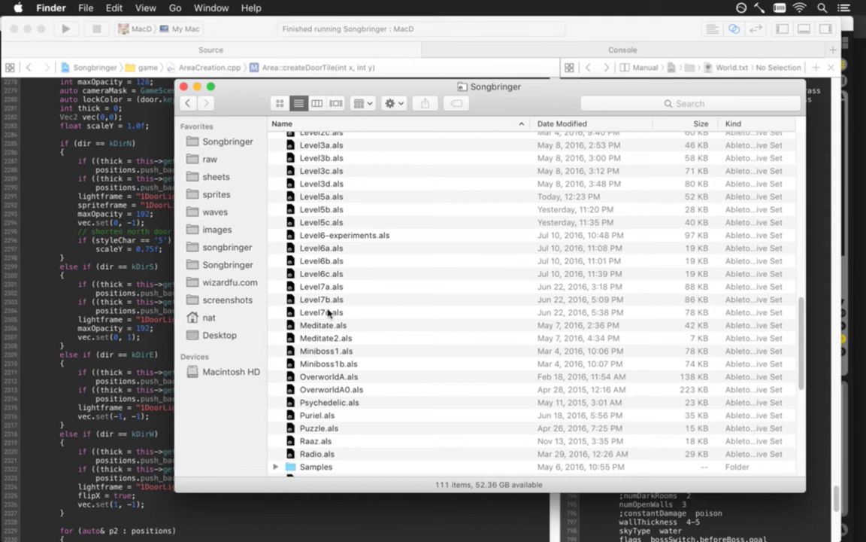
left_click(340, 194)
Duplicate Level5a.als in Finder, name the copy Level5a-experiments.als, and switch to Ableton Live.
key("super+Tab")
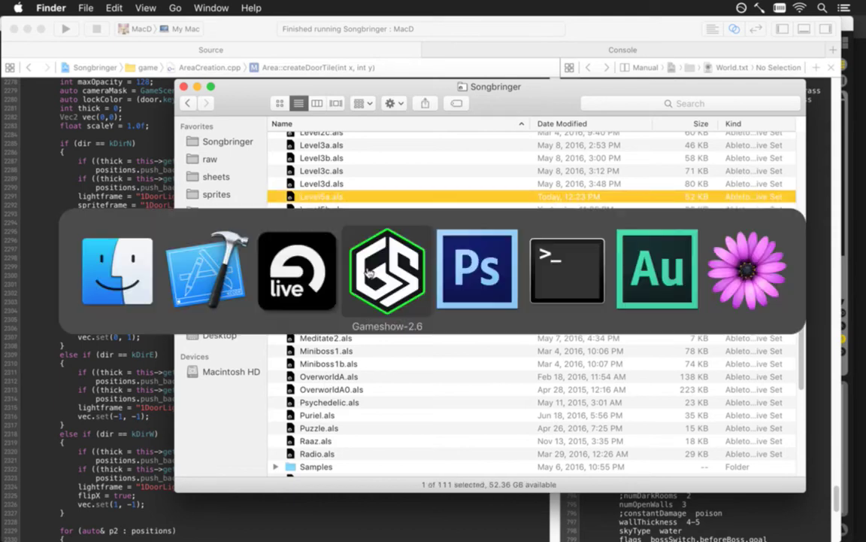
key("super+Tab")
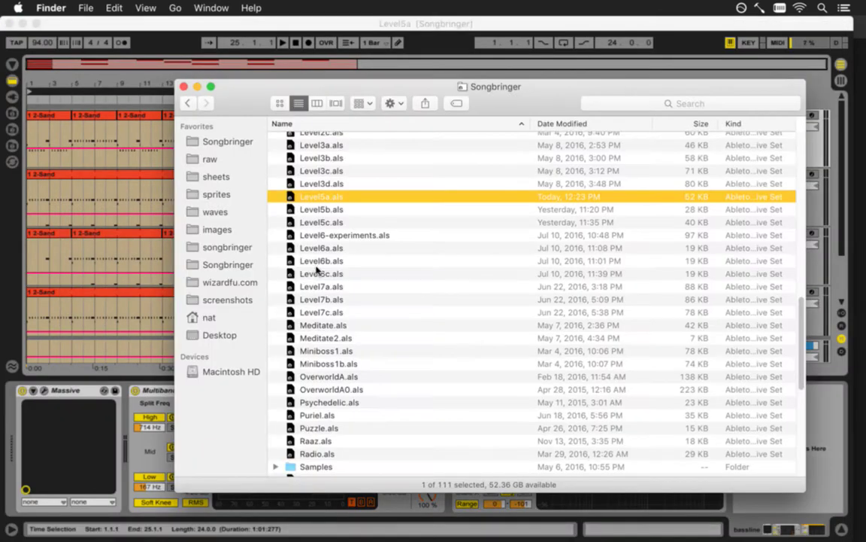
key("super+d")
key("Return")
key("Right")
key("BackSpace")
key("BackSpace")
type("-experiments")
key("Return")
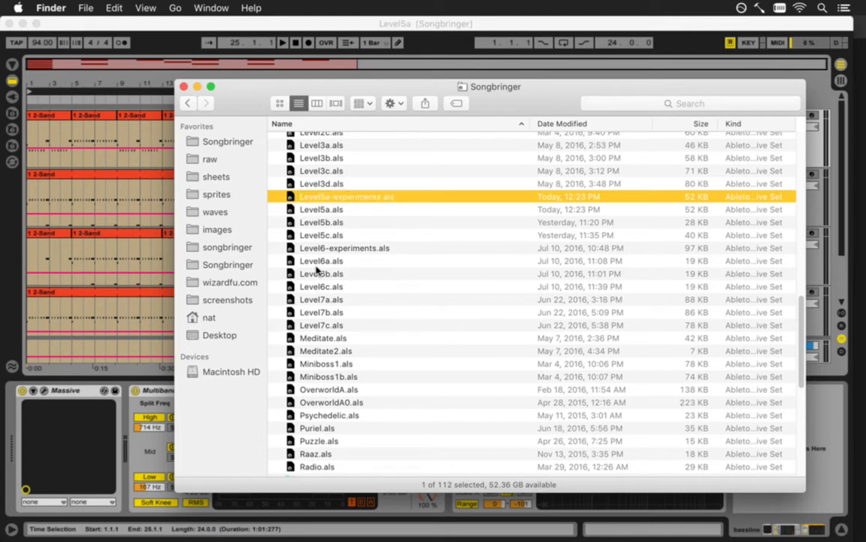
key("super+Tab")
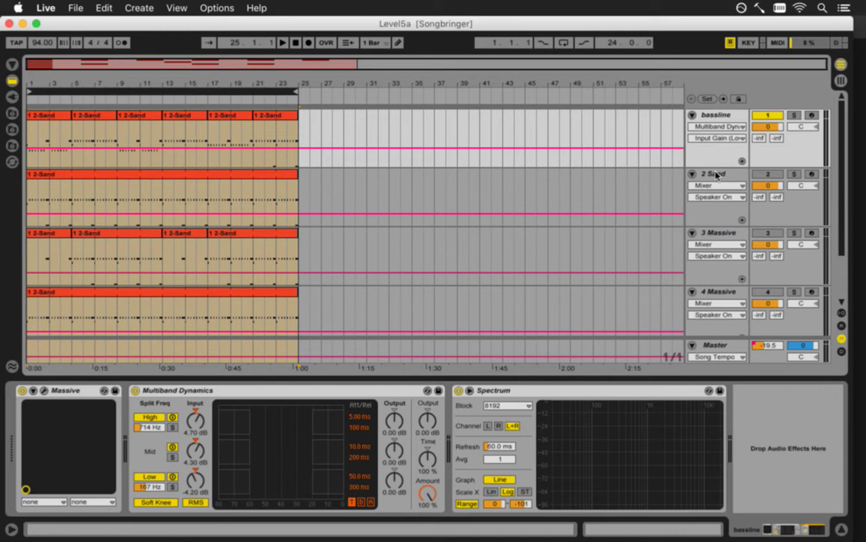
left_click(719, 235)
left_click_drag(841, 214, 843, 282)
left_click(718, 287, "shift")
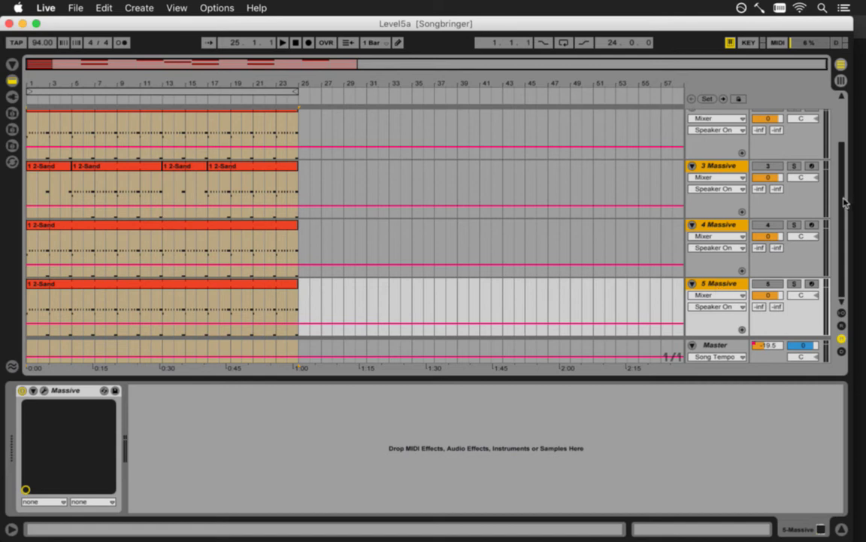
scroll(844, 202, "up", 3)
left_click(733, 176)
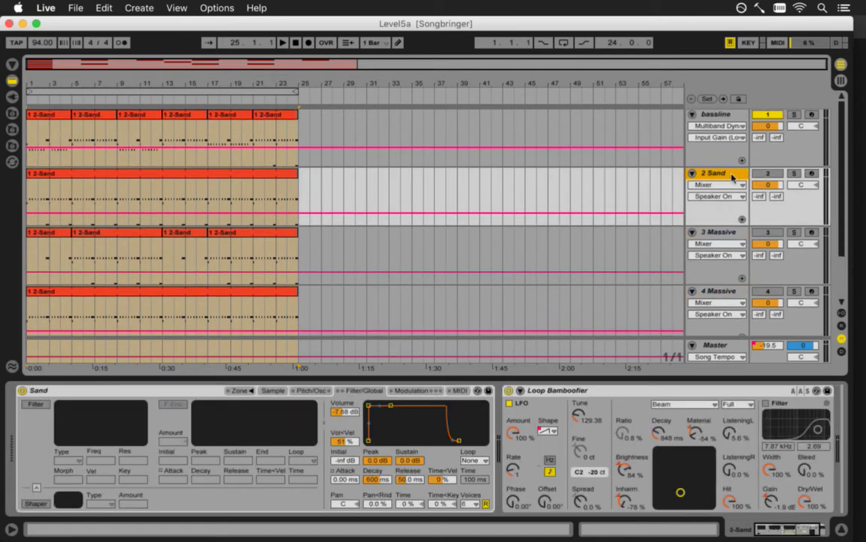
left_click_drag(842, 164, 846, 236)
left_click(724, 286, "shift")
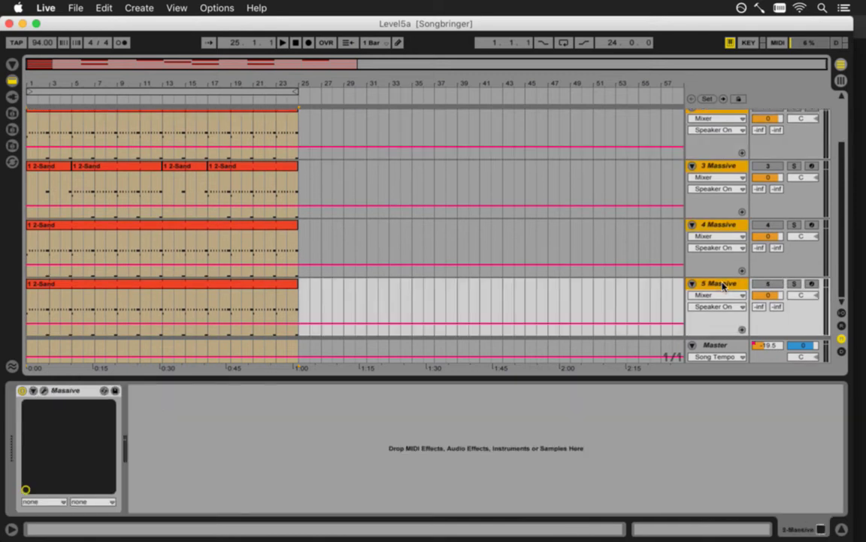
Delete the tracks 3 Massive, 4 Massive and 5 Massive from the Live Set.
scroll(842, 183, "up", 2)
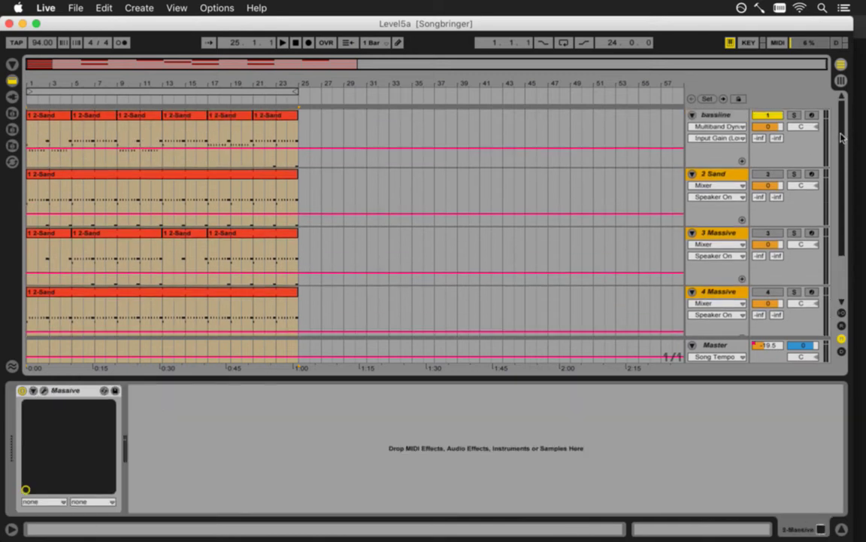
left_click(728, 234)
scroll(838, 258, "down", 2)
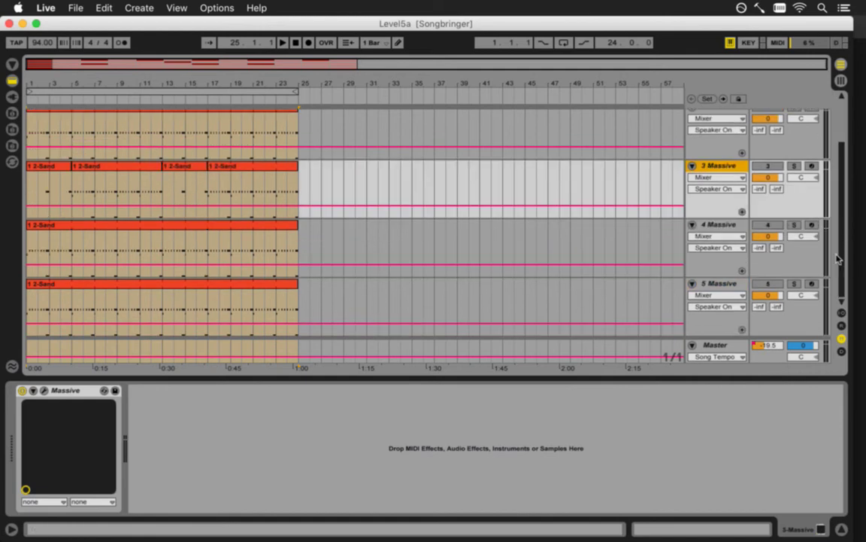
left_click(735, 285, "shift")
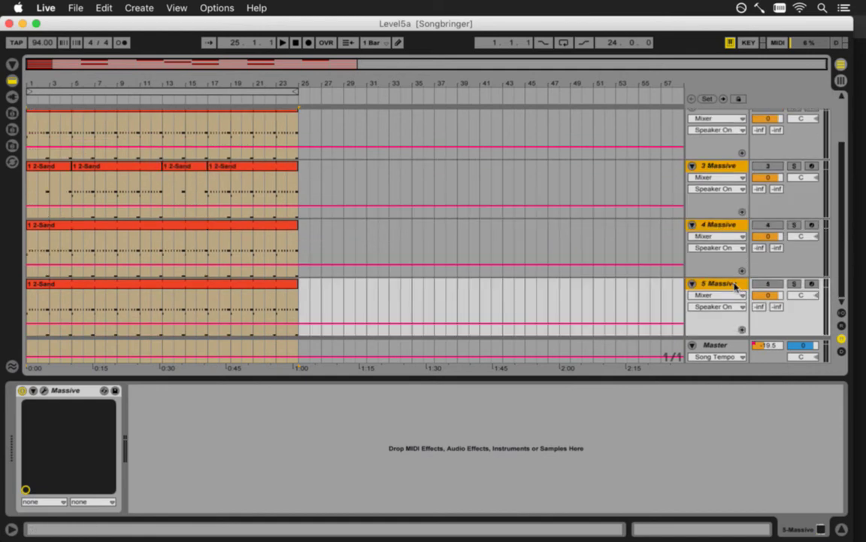
key("Delete")
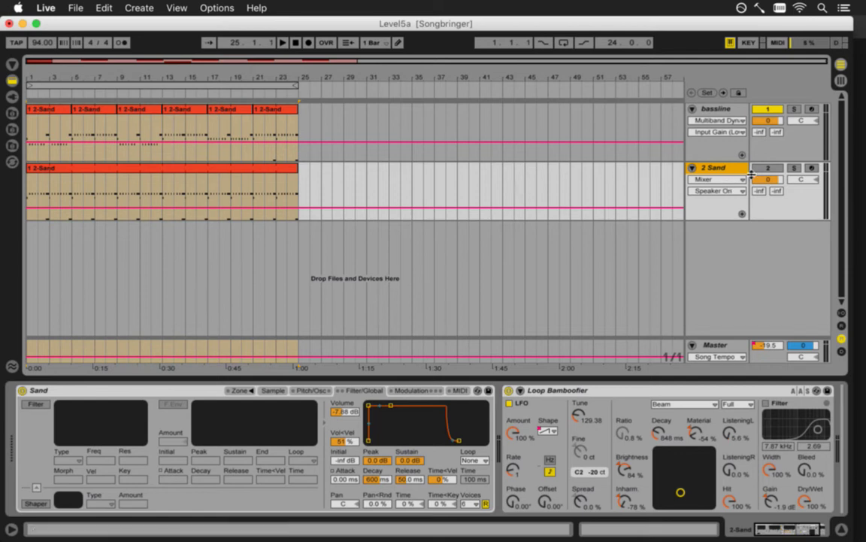
While auditioning the set, turn off the Loop Bamboofier device on track 2 Sand, then deactivate that track.
key("space")
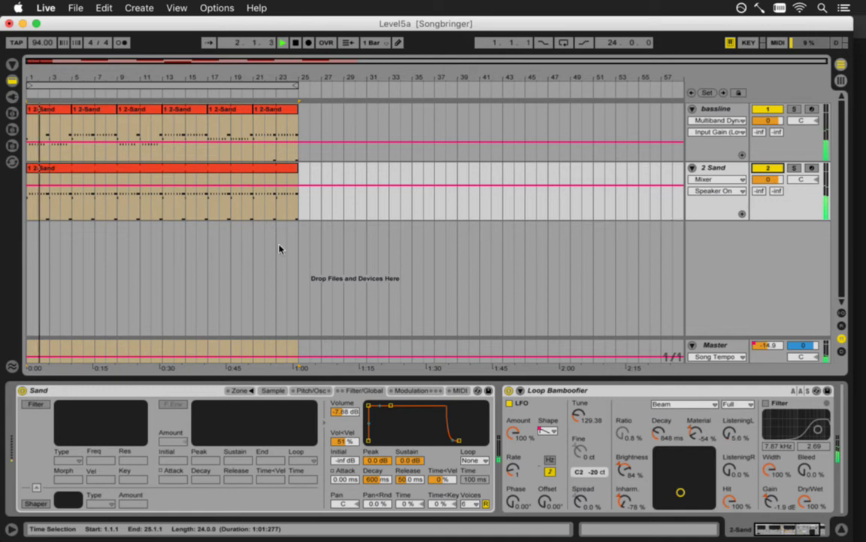
left_click_drag(32, 78, 30, 75)
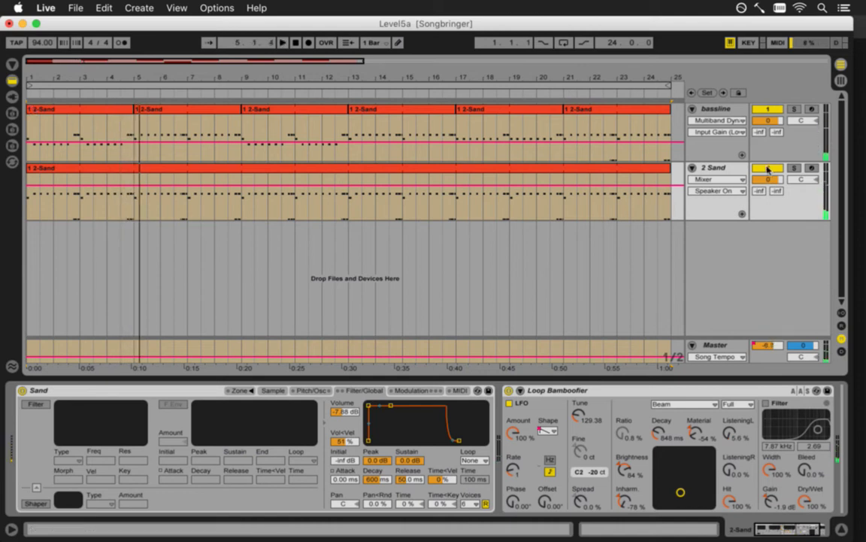
left_click(509, 391)
key("space")
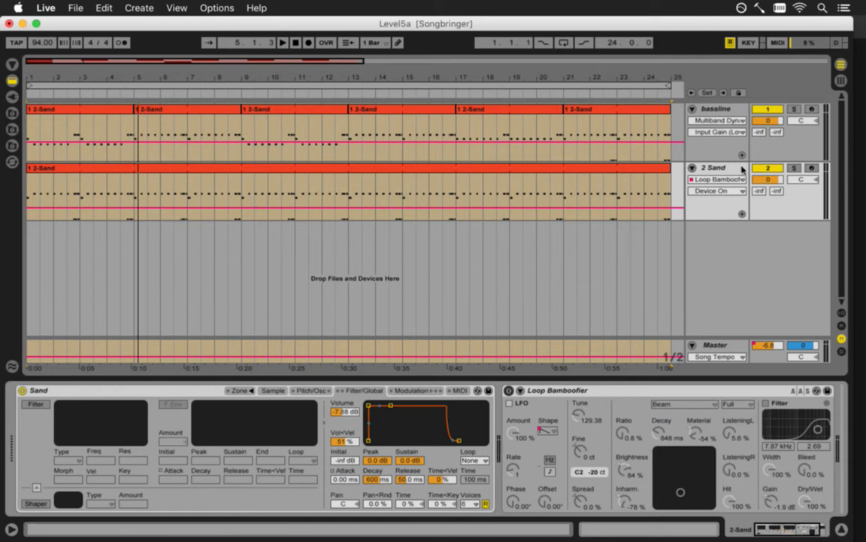
left_click(769, 169)
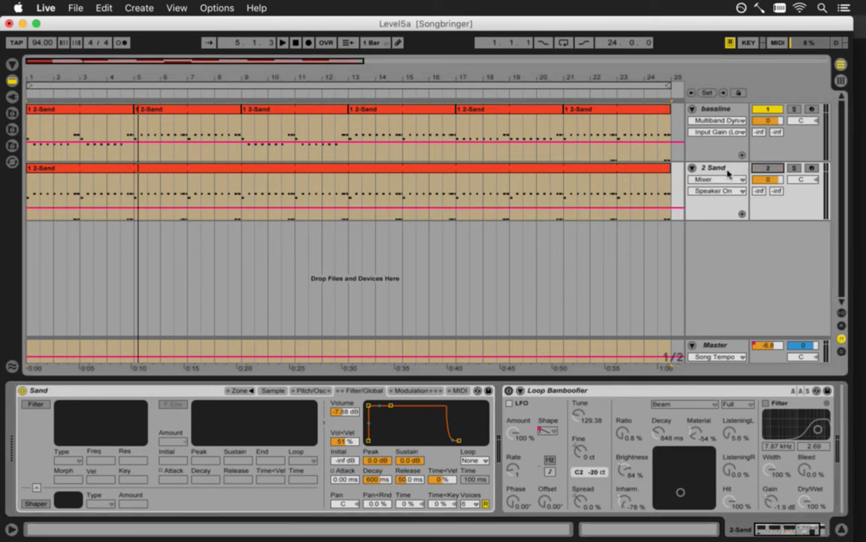
Save the Live Set as Level5b in the Songbringer project, replacing the existing Level5b.als.
left_click(75, 8)
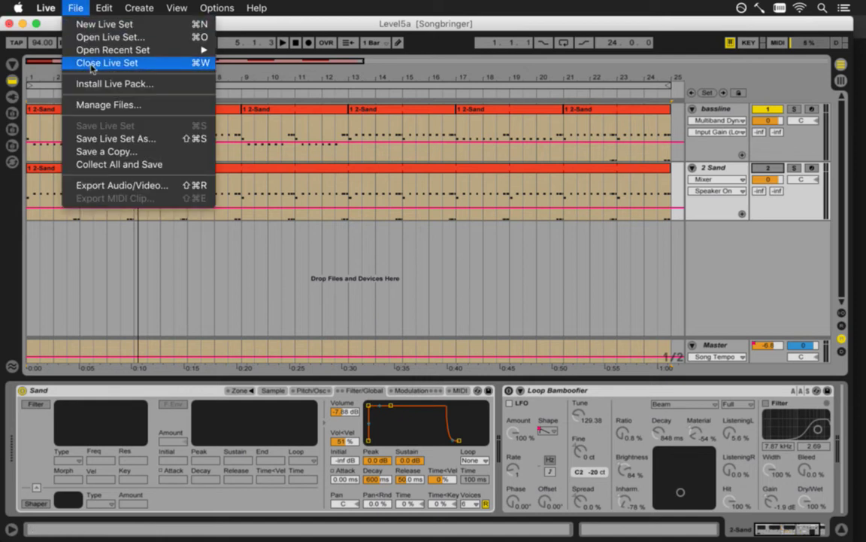
left_click(91, 139)
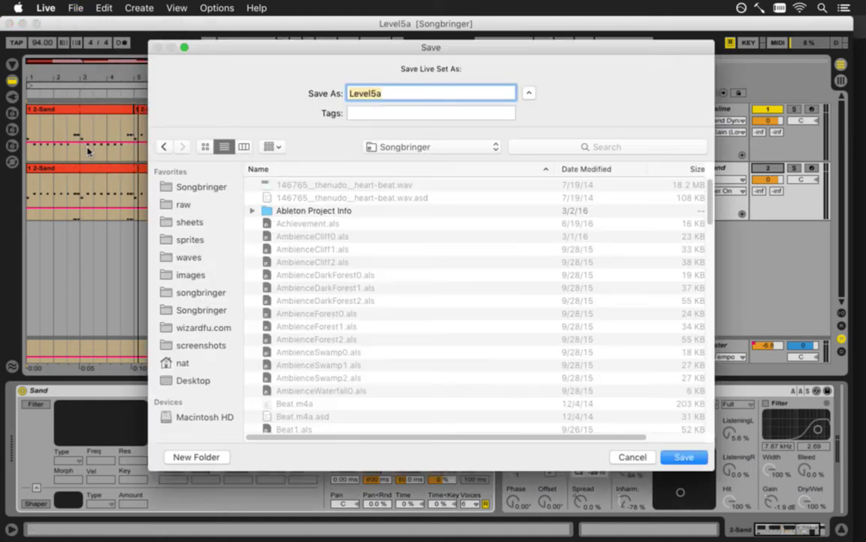
type("Level5b")
key("Return")
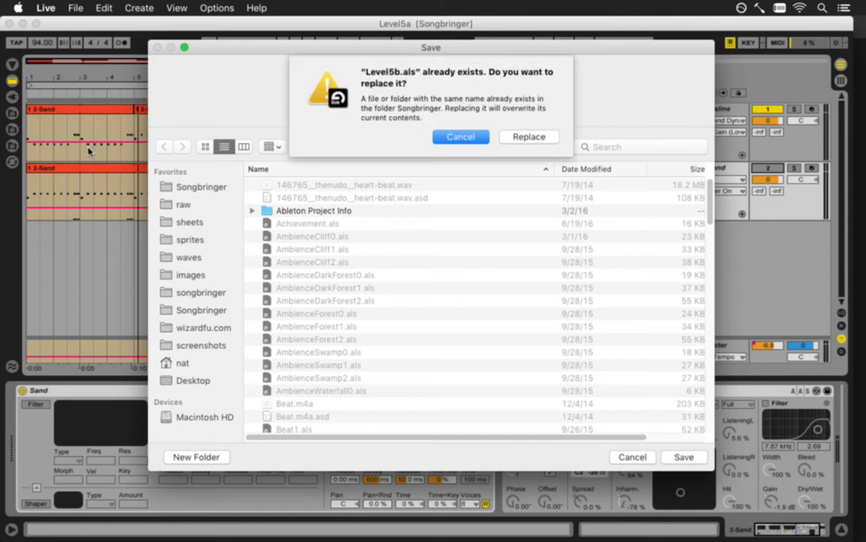
left_click(530, 137)
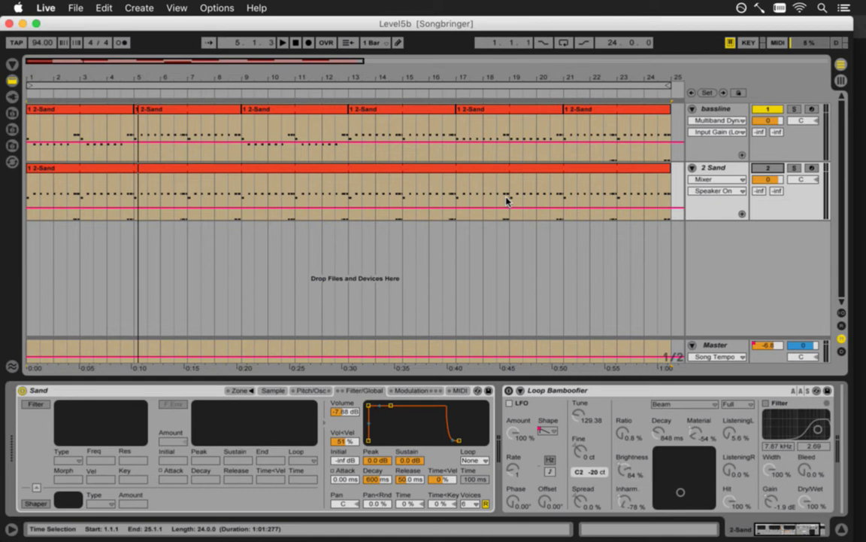
Reactivate track 2 Sand in Level5b and audition it together with the bassline.
left_click(761, 169)
key("space")
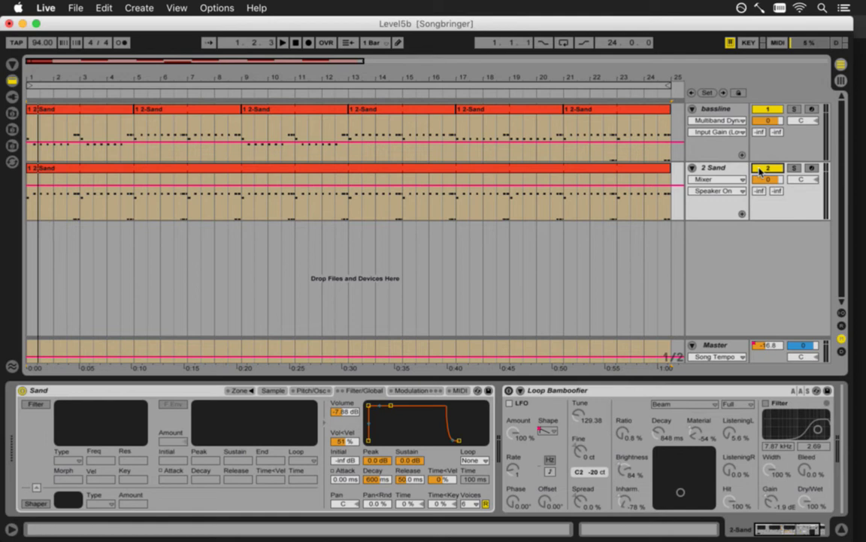
left_click(761, 170)
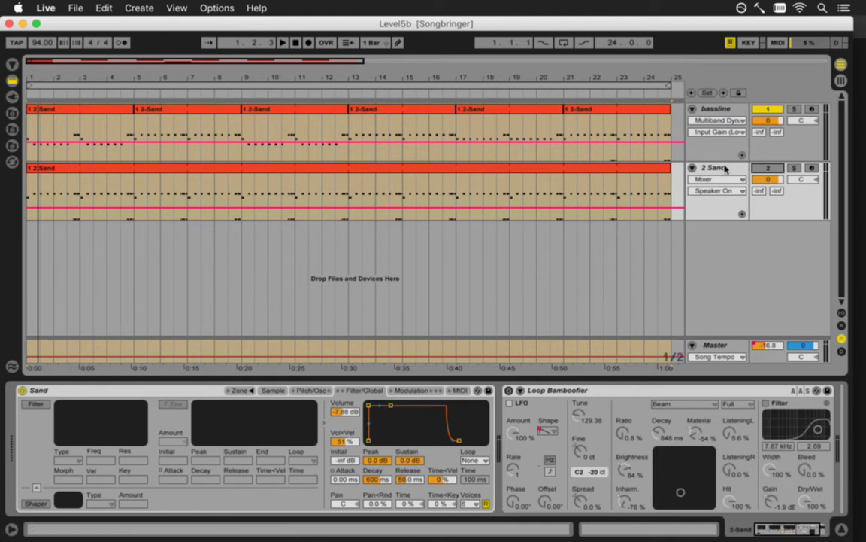
left_click(779, 169)
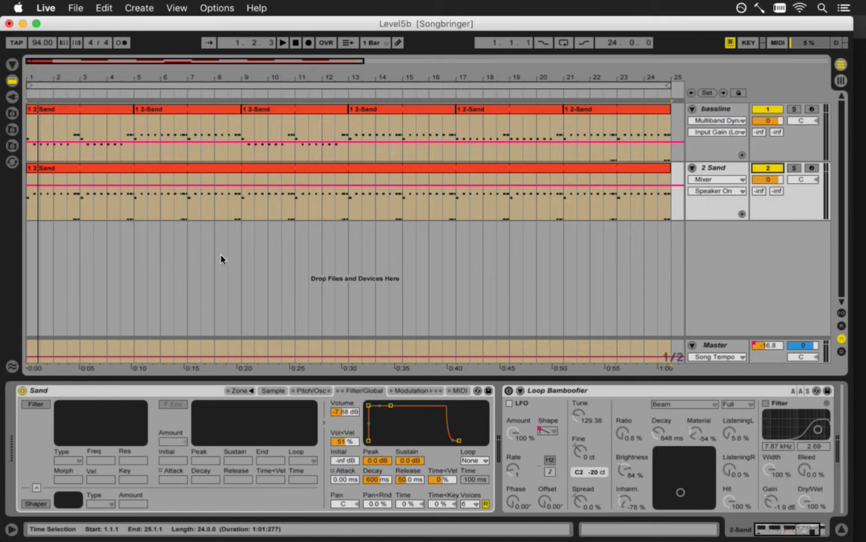
key("shift+Tab")
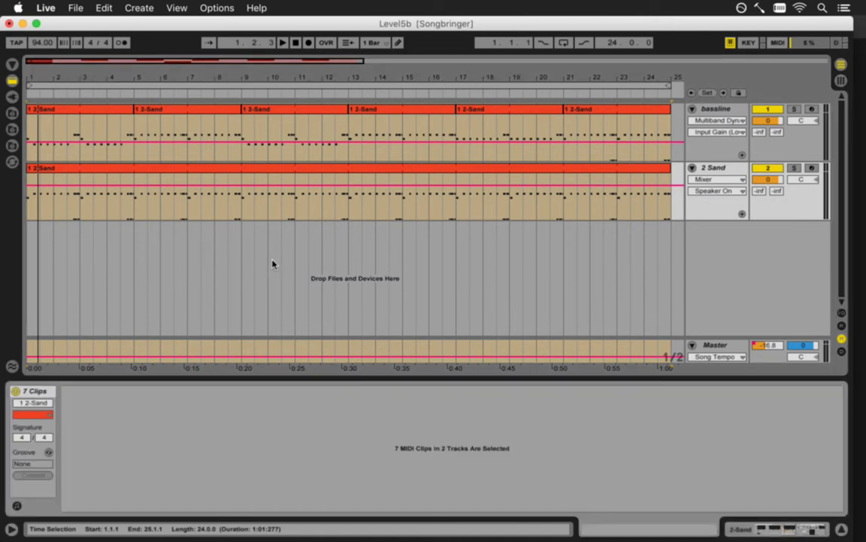
key("shift+Tab")
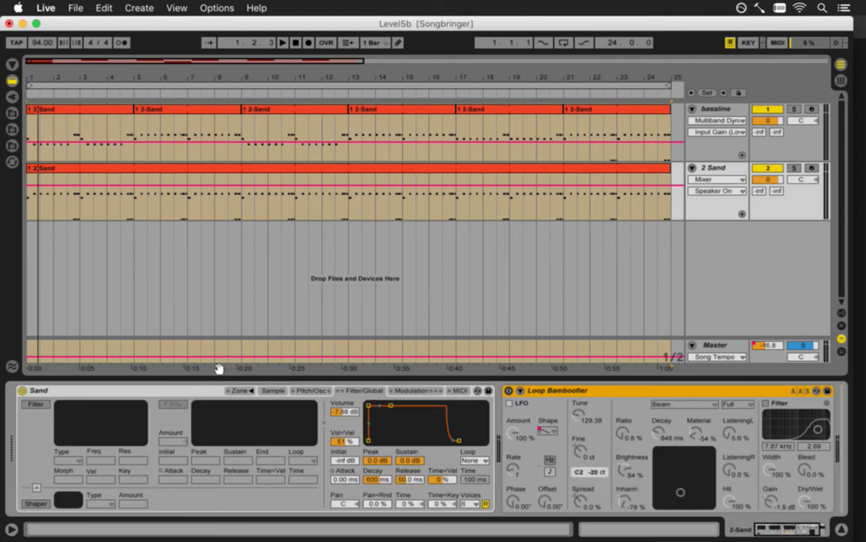
In the 2 Sand clip, delete all the muted C3 notes and the short C1 notes on beat 2.4.
left_click(47, 170)
key("shift+Tab")
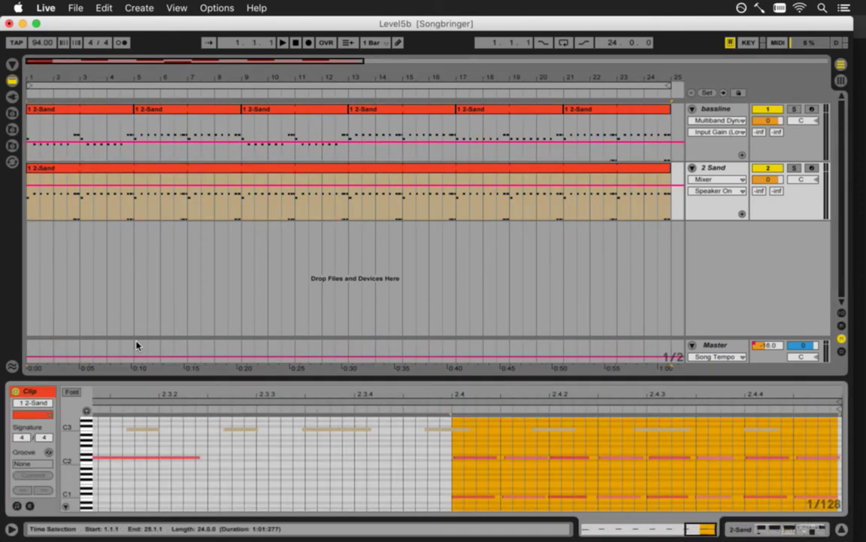
double_click(155, 392)
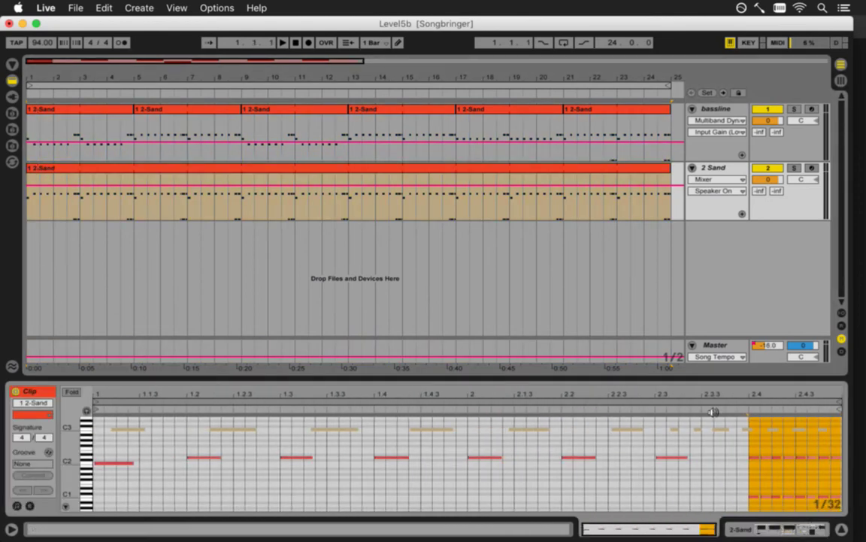
left_click(185, 485)
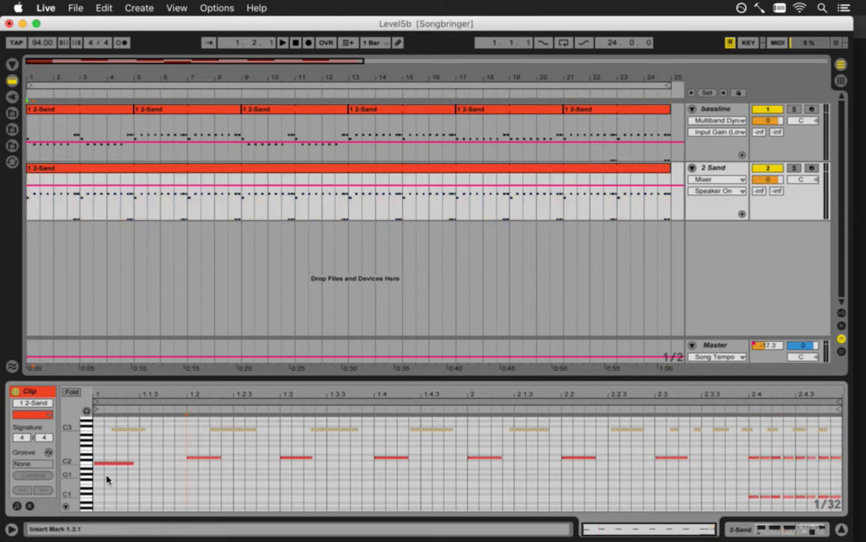
left_click_drag(108, 476, 833, 457)
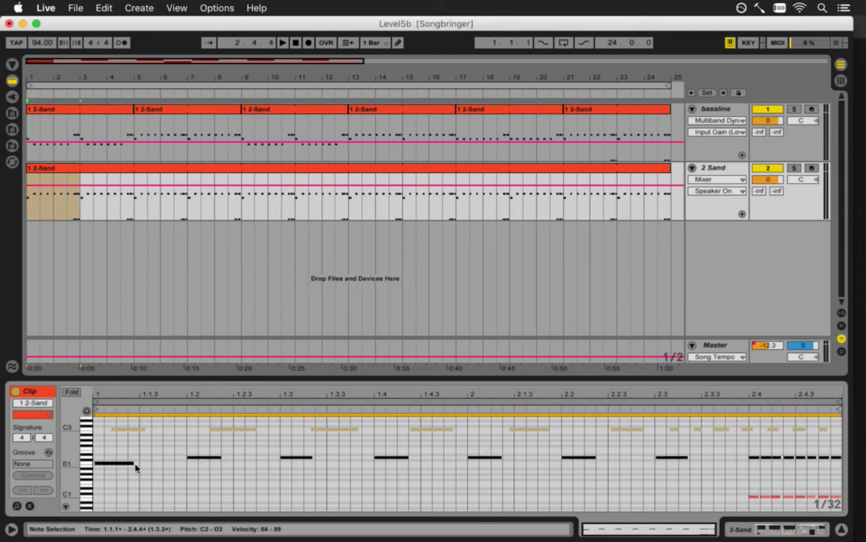
left_click_drag(101, 425, 842, 442)
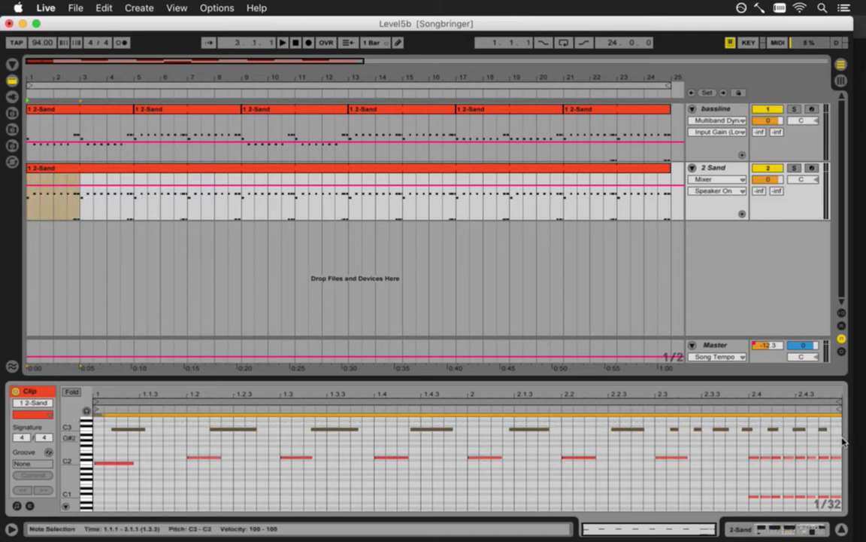
key("Delete")
left_click_drag(729, 477, 830, 506)
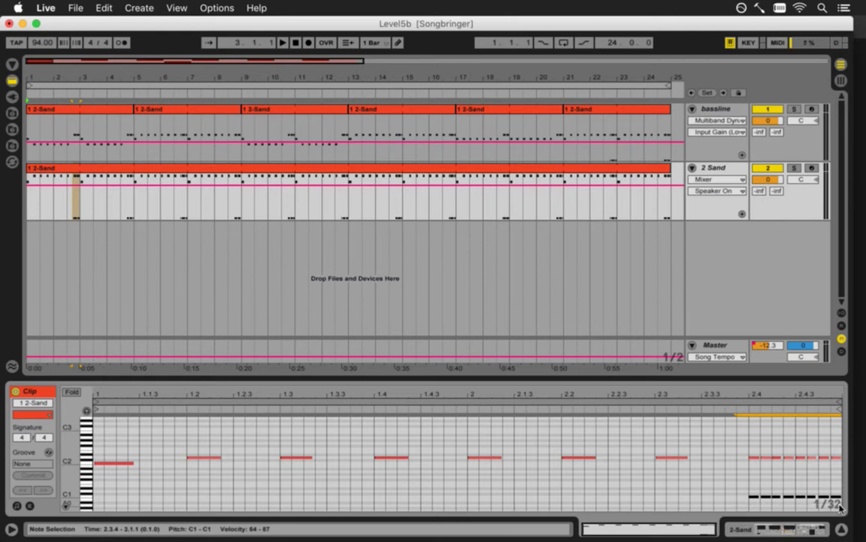
key("Delete")
Lengthen all the clip's notes before beat 2.4 so that each nearly fills its beat, with the set playing.
key("space")
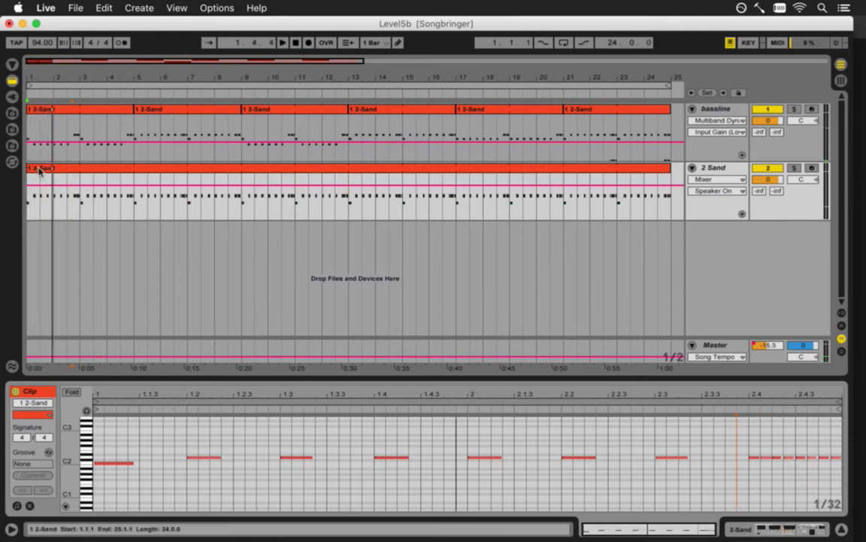
left_click_drag(109, 434, 714, 476)
left_click_drag(132, 466, 179, 470)
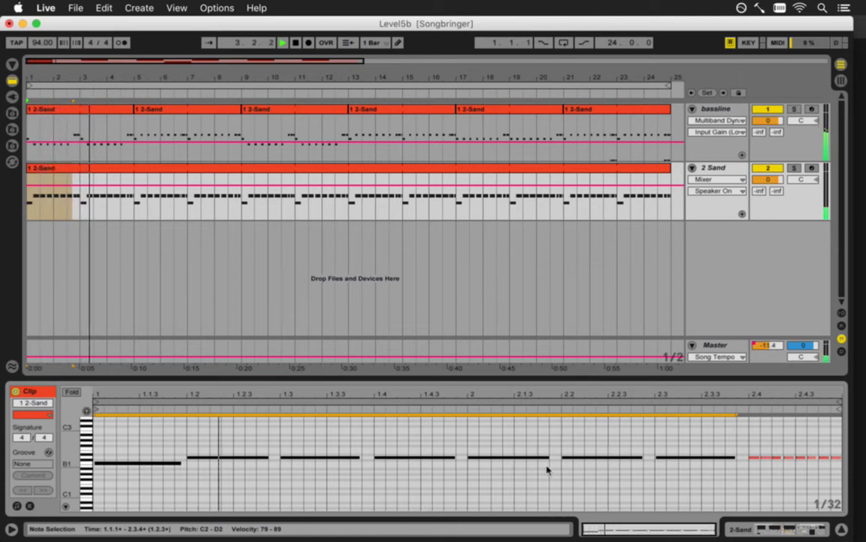
Copy the note at 2.3 to F1 at beat 2.4, and delete the short D2 notes on that beat.
left_click(688, 444)
left_click_drag(676, 457, 772, 484)
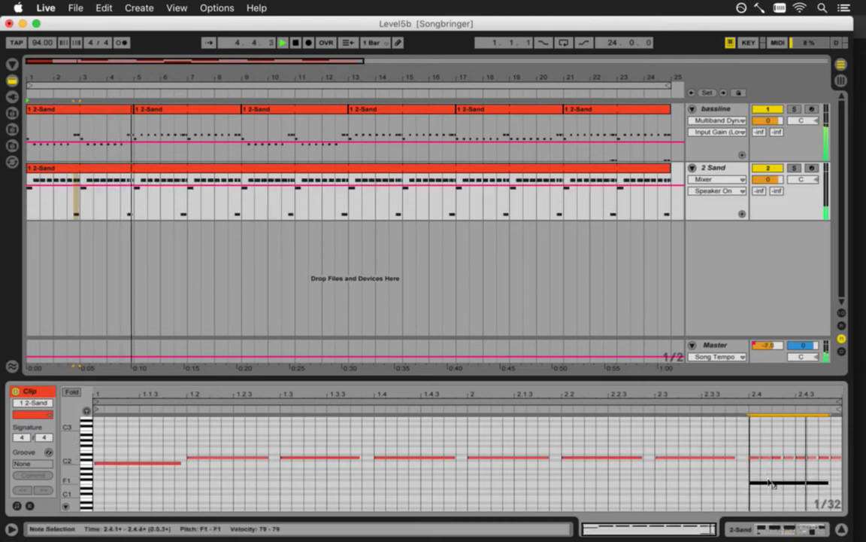
left_click_drag(753, 452, 839, 465)
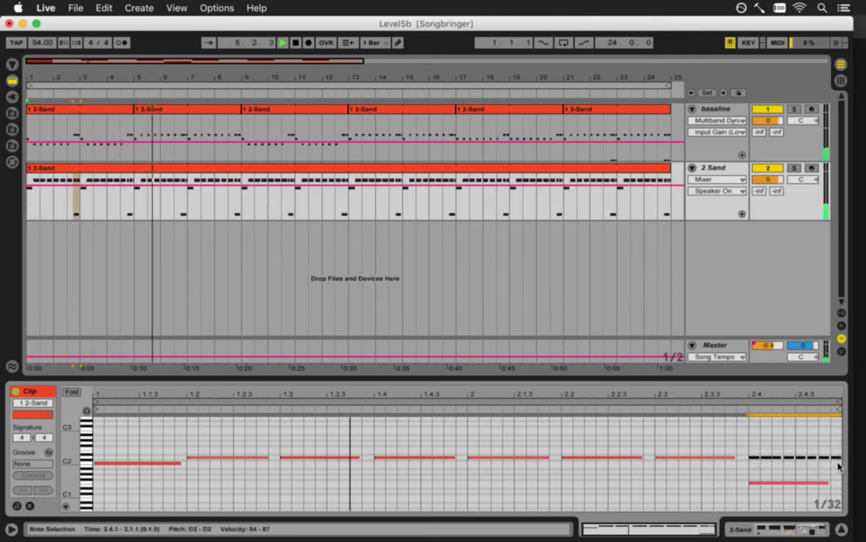
key("Delete")
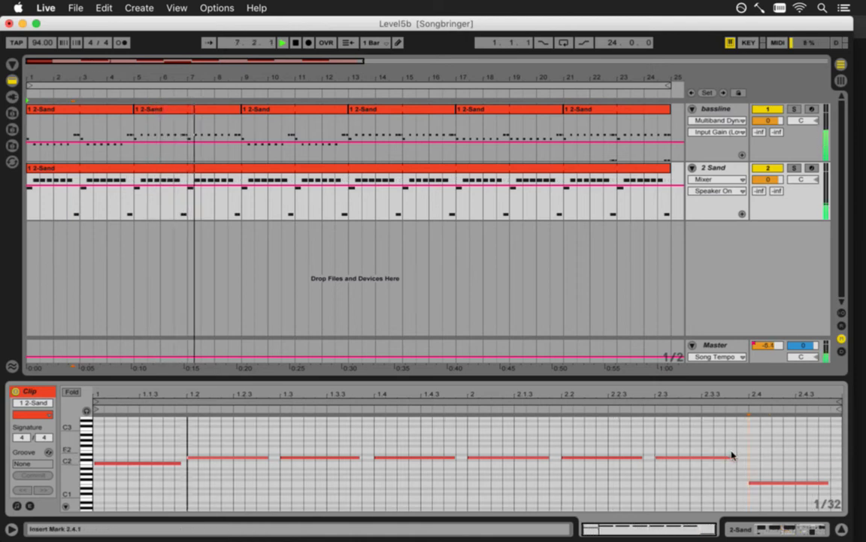
Try the long note at beat 2.4 on A1 and on G1 during playback.
left_click(764, 483)
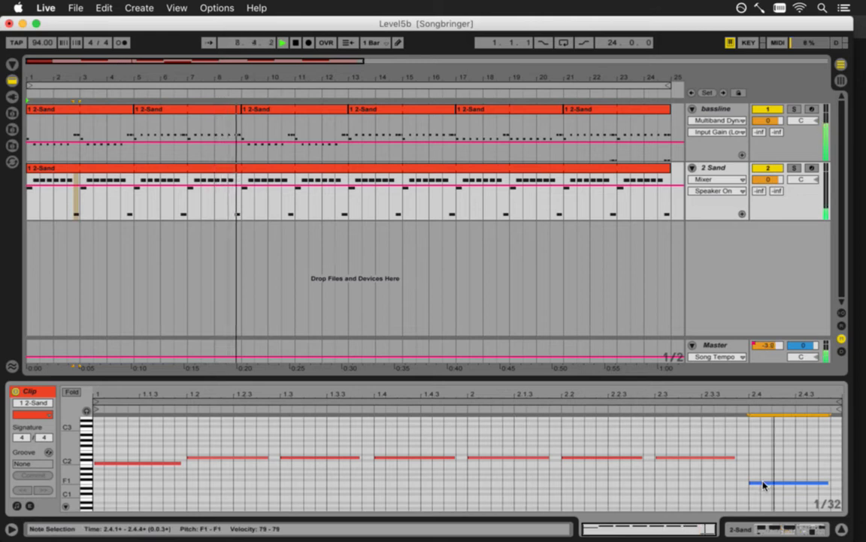
left_click_drag(764, 484, 765, 471)
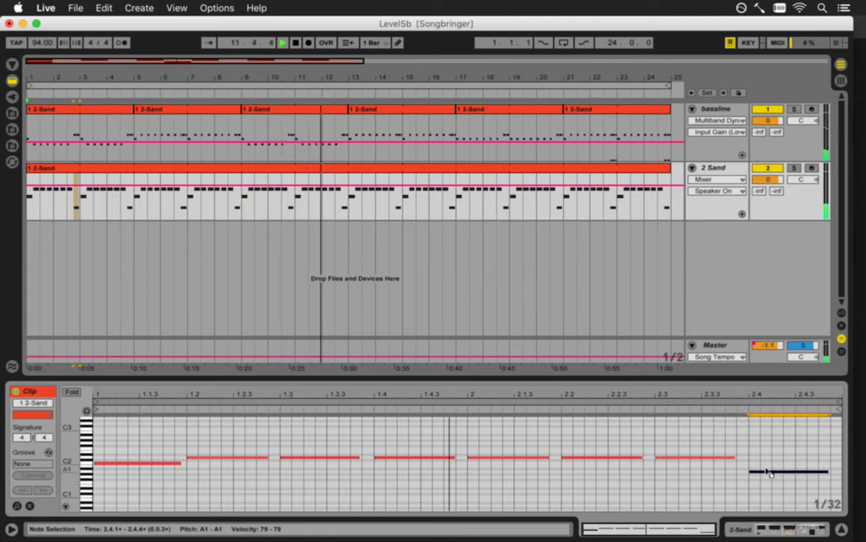
left_click_drag(769, 473, 767, 478)
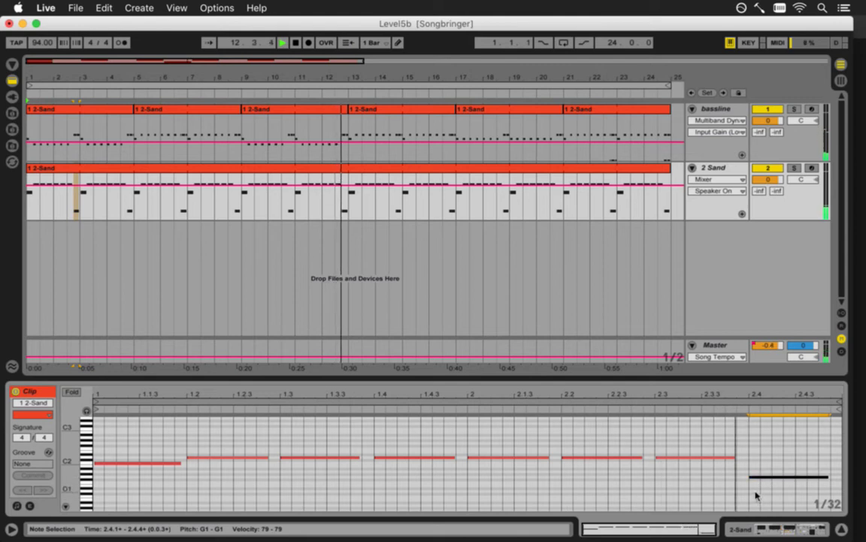
Lower the velocity of the D2 notes at 1.3, 2 and 2.3, and restart playback to hear them.
left_click(323, 457)
left_click(500, 457, "shift")
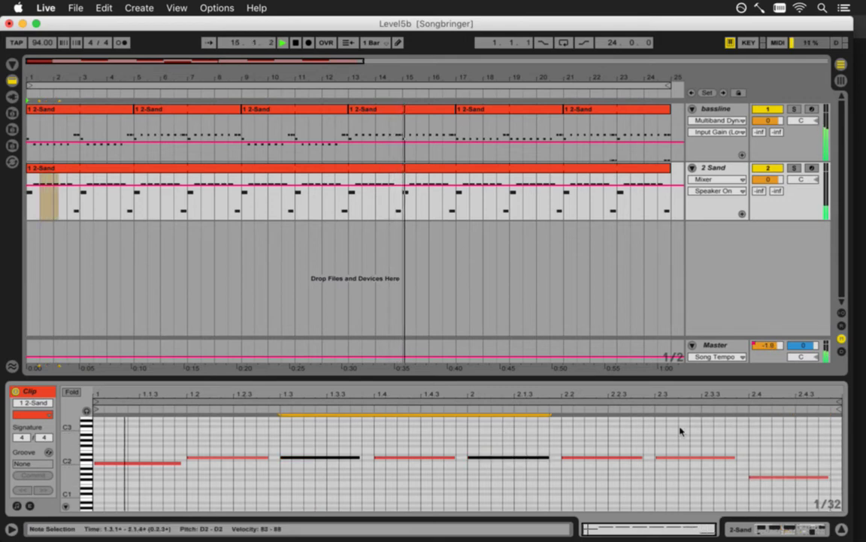
left_click(662, 457, "shift")
left_click_drag(309, 456, 308, 454)
key("space")
key("space")
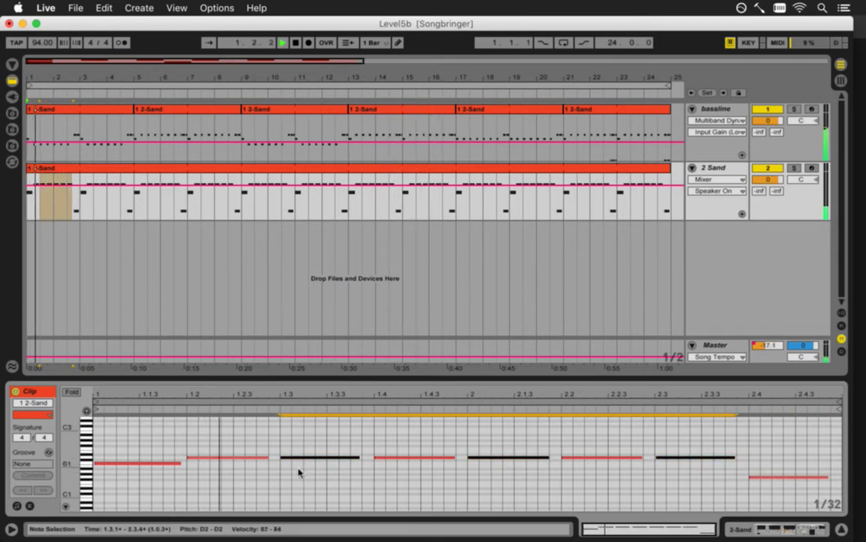
Place the playback insert marker at bar 9 on track 2 Sand in the arrangement.
key("Tab")
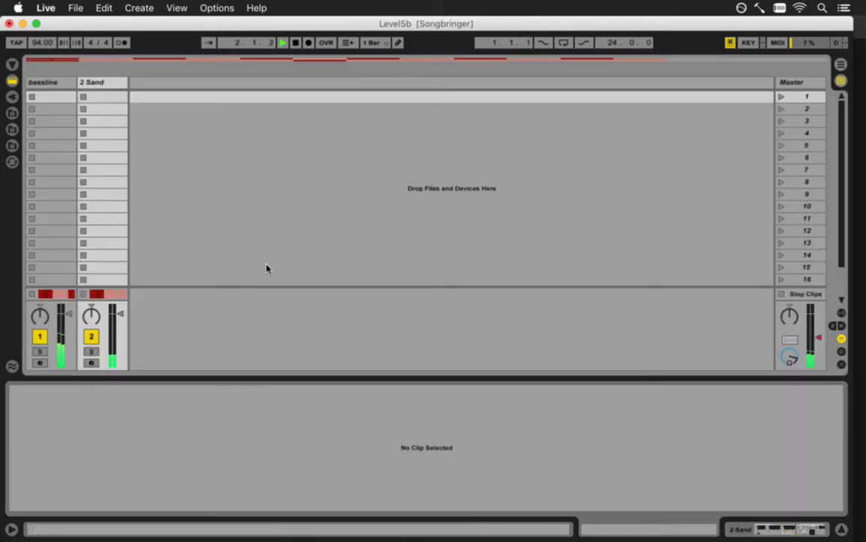
key("Tab")
left_click(242, 213)
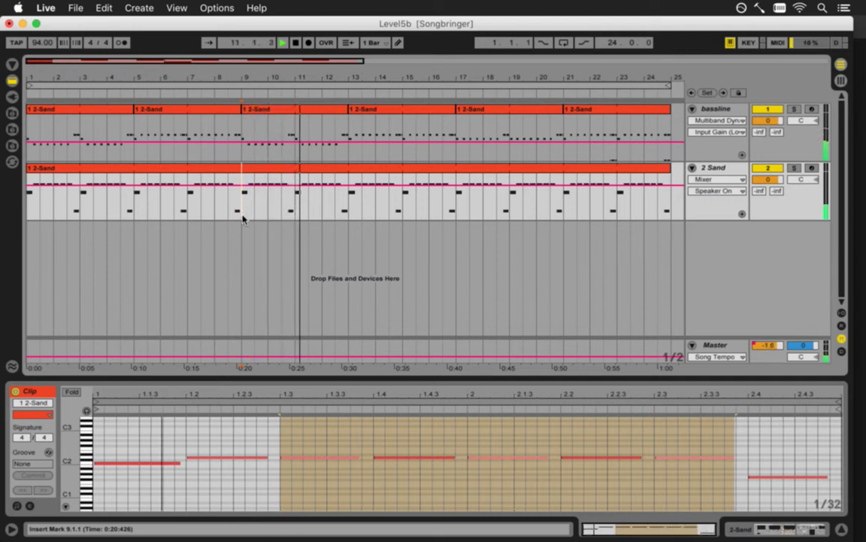
Move the clip's first note to D2 at velocity 46 and its final note at 2.4 to D2, then restart playback.
left_click(130, 448)
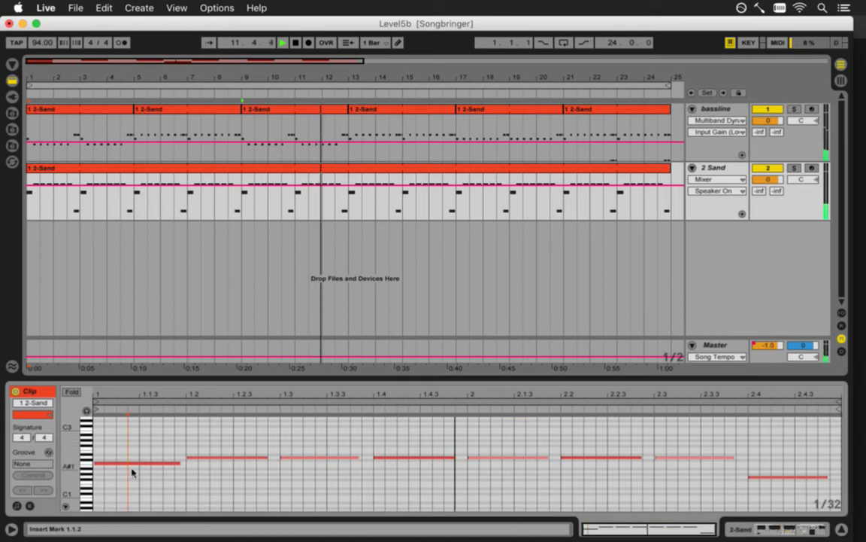
left_click(134, 464)
left_click_drag(134, 467, 138, 459)
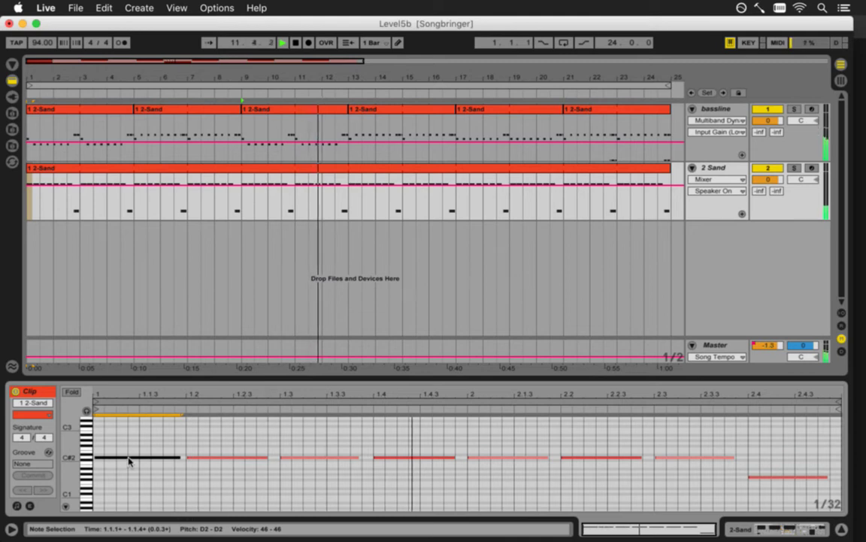
left_click_drag(767, 482, 766, 457)
key("space")
key("space")
Extend the D2 notes at 1.2, 1.4, 2.2 and 2.4 so that each reaches the end of its beat.
left_click(761, 486)
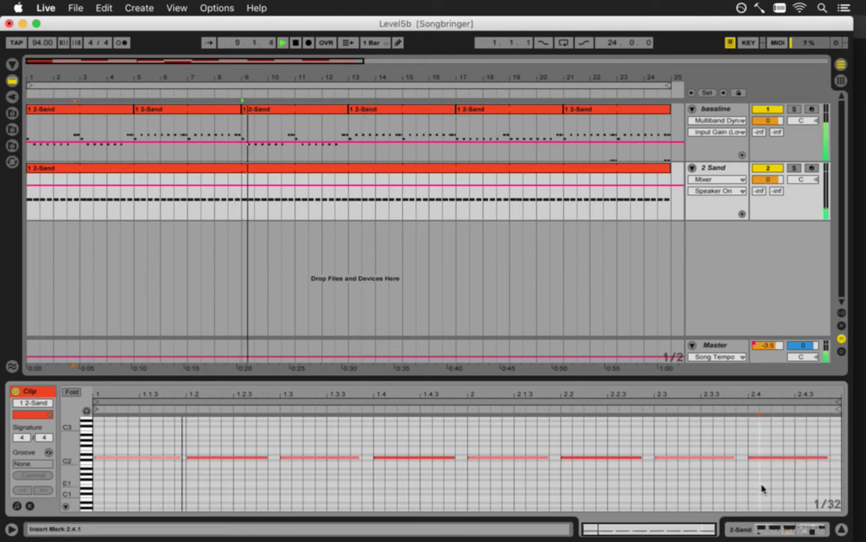
left_click(771, 458)
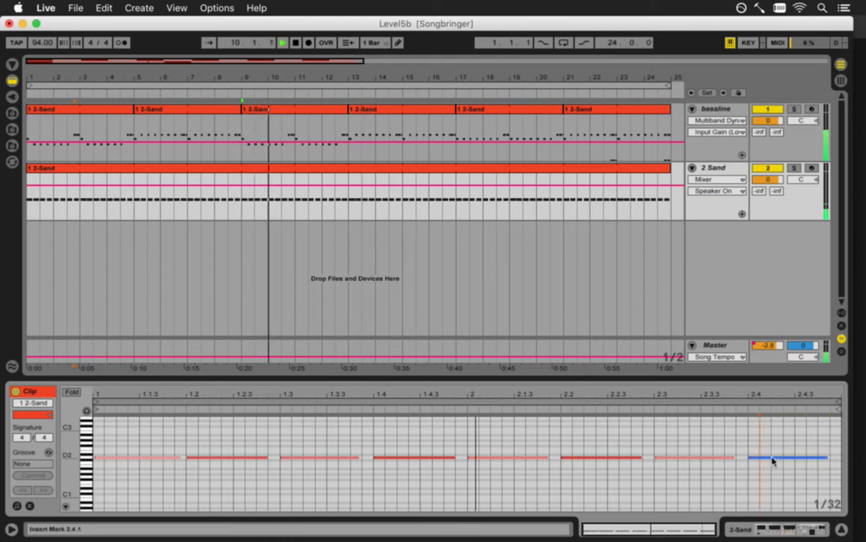
left_click(801, 449)
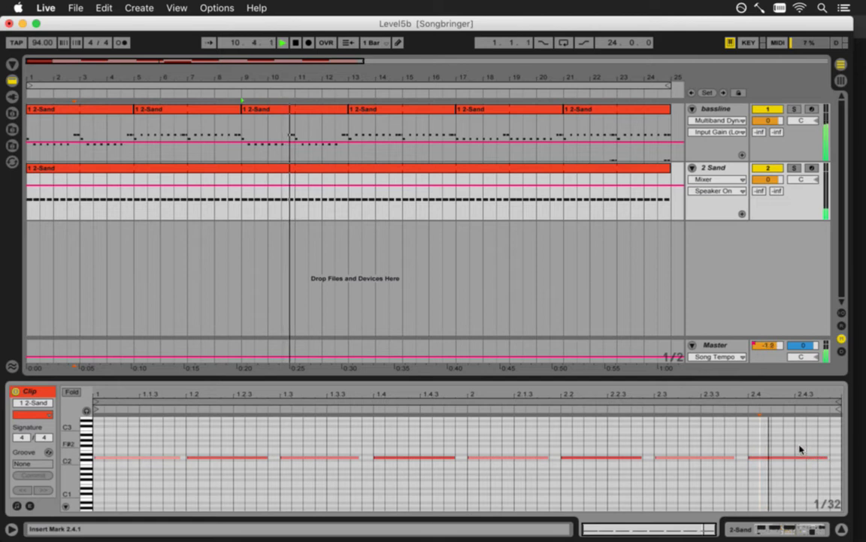
left_click_drag(769, 447, 561, 433)
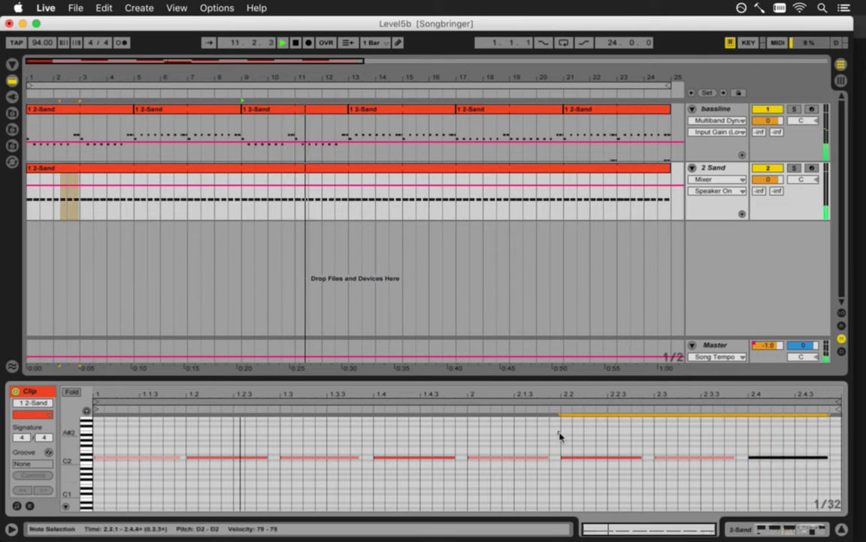
left_click(425, 458, "shift")
left_click(232, 457, "shift")
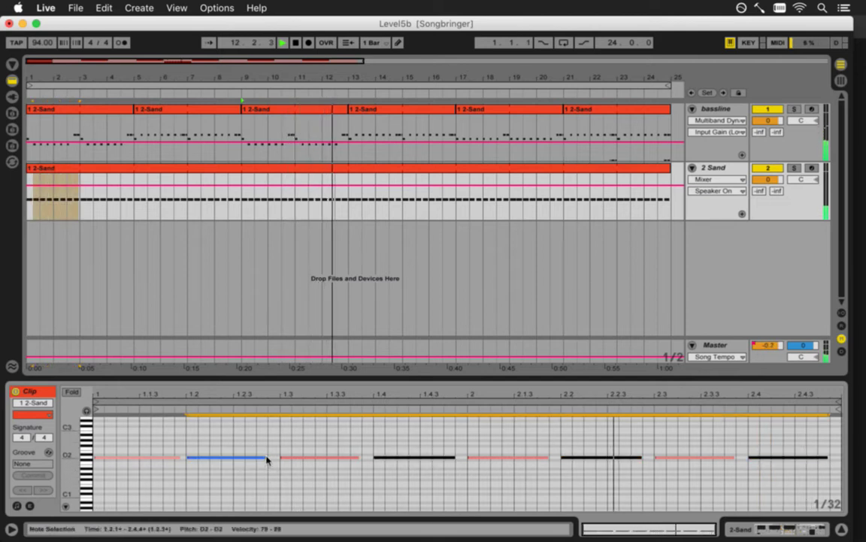
left_click_drag(266, 457, 280, 461)
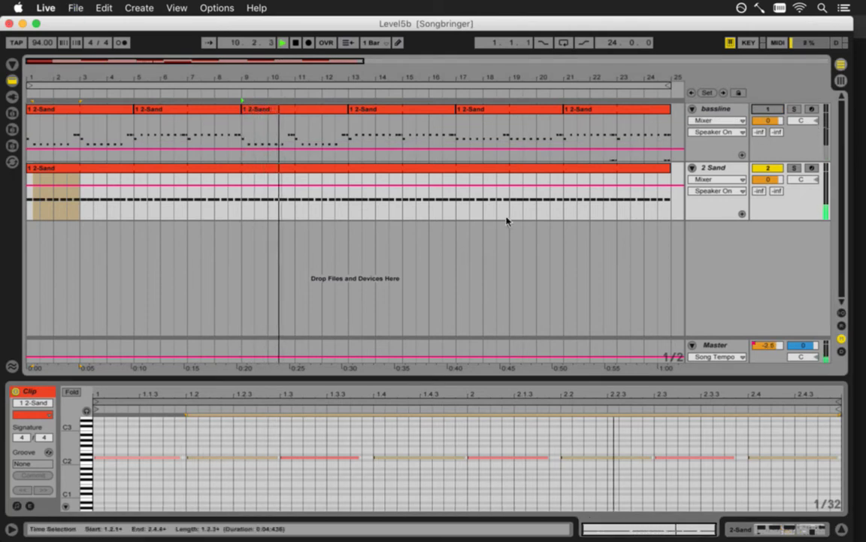
Show track 2 Sand's devices and insert an EQ Eight from Live Devices between Sand and Loop Bamboofier.
key("shift+Tab")
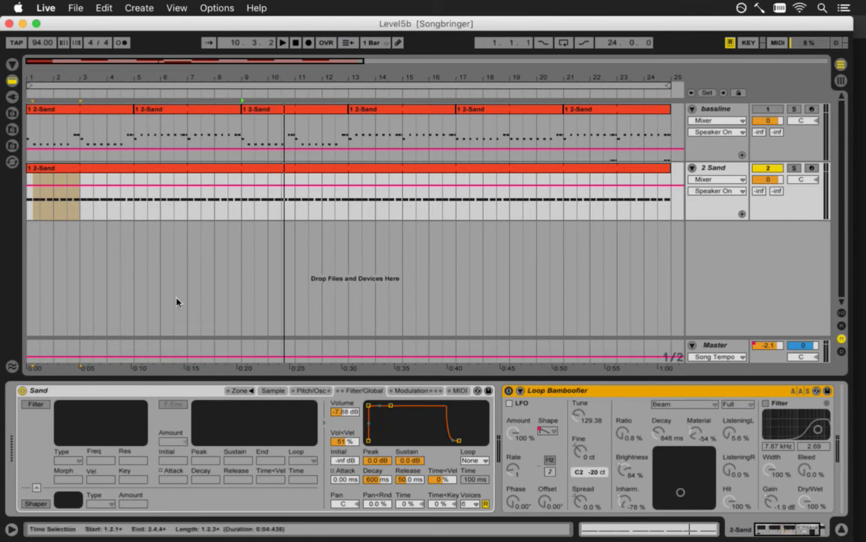
left_click(12, 65)
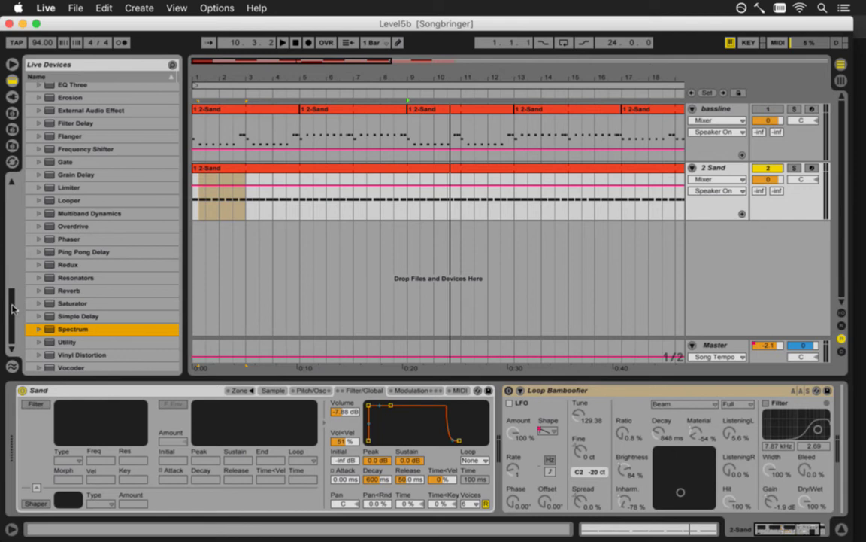
scroll(12, 309, "up", 5)
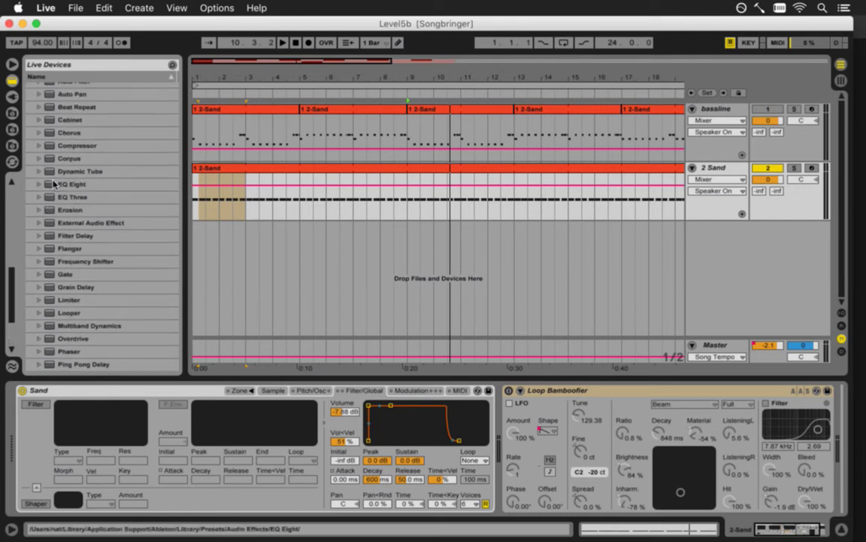
left_click_drag(48, 187, 496, 411)
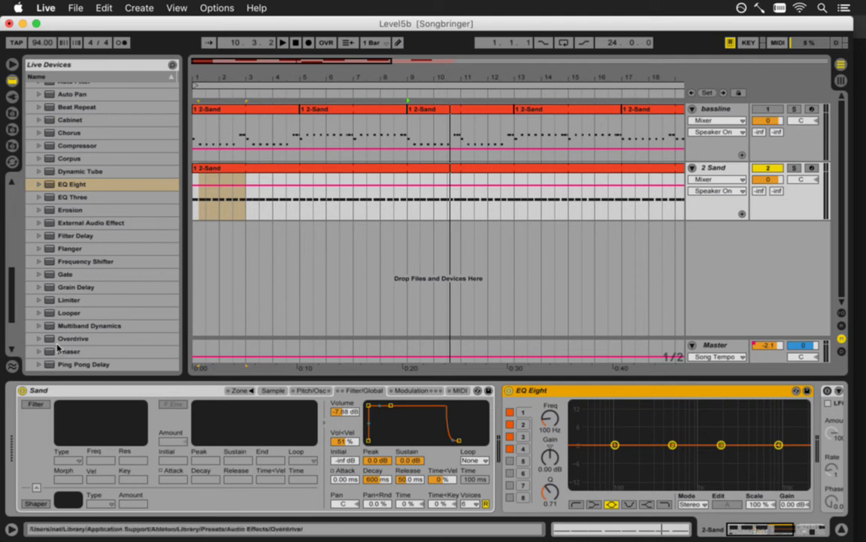
scroll(59, 323, "down", 3)
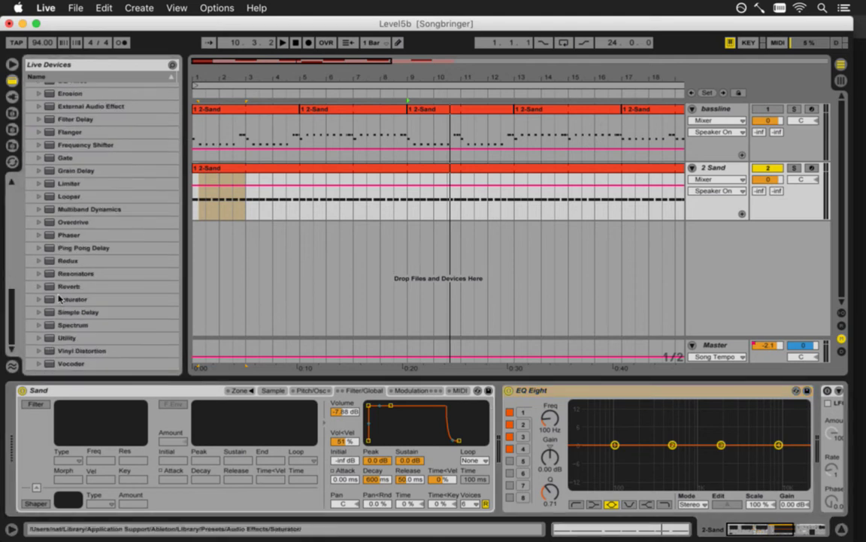
Insert a Spectrum after EQ Eight with a fixed range of 0 to -95 dB and play the track briefly to capture its spectrum.
left_click_drag(51, 323, 752, 406)
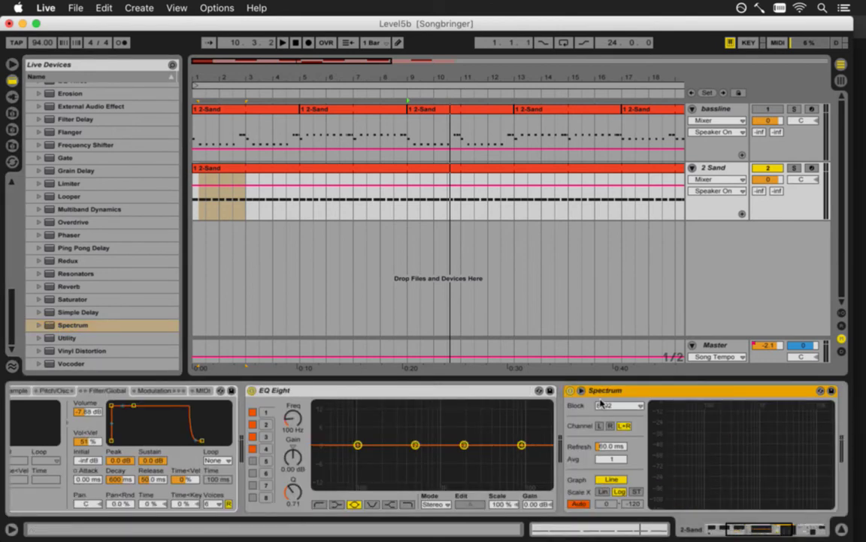
left_click(578, 504)
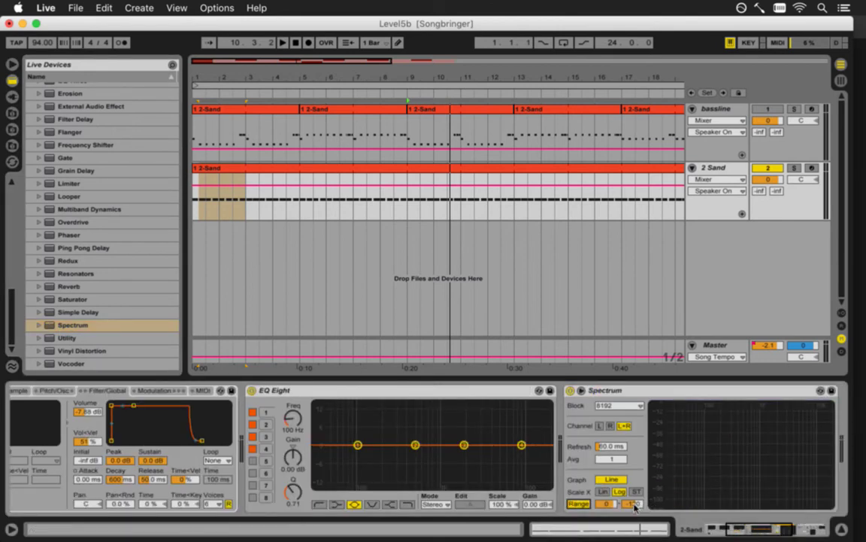
left_click_drag(628, 500, 634, 506)
key("space")
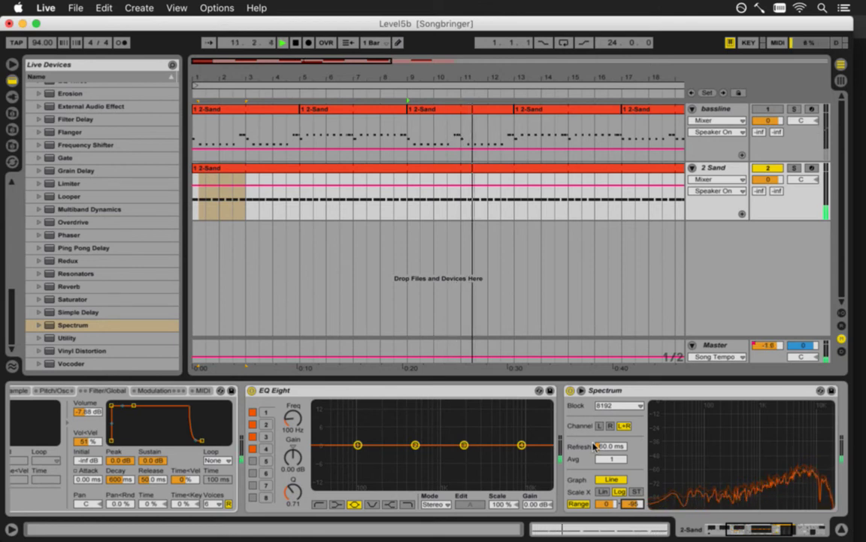
key("space")
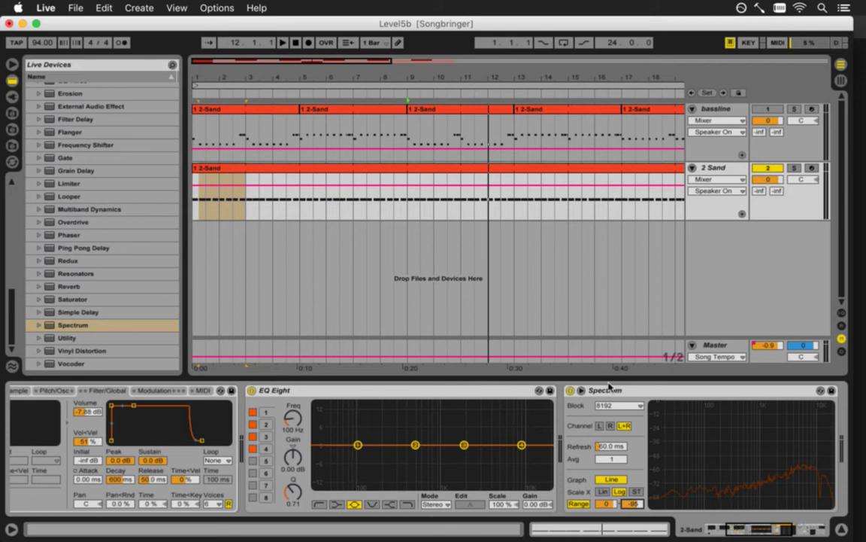
Set EQ Eight band 1 to a narrow cut at 1.79 kHz with -5.95 dB gain and Q 18.
left_click(288, 392)
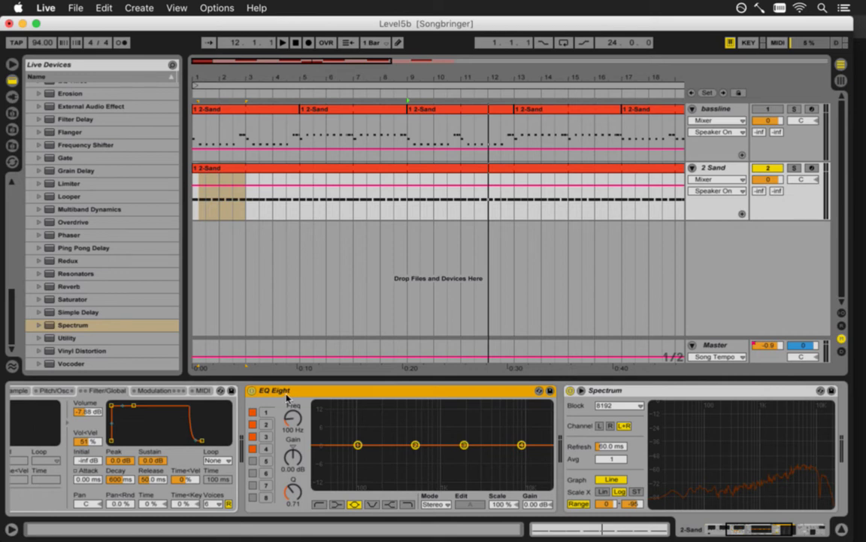
mouse_move(724, 497)
left_click(283, 428)
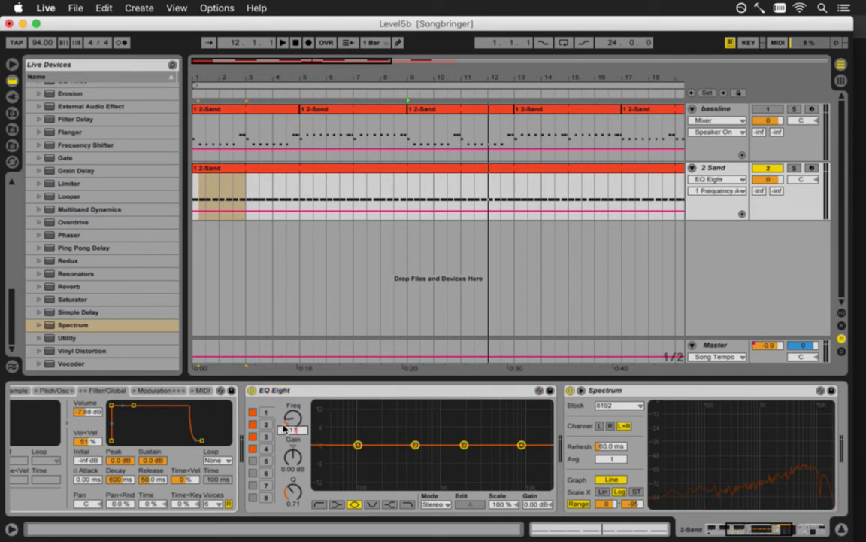
key("Return")
left_click(299, 470)
scroll(298, 462, "down", 6)
left_click(293, 492)
scroll(294, 492, "up", 10)
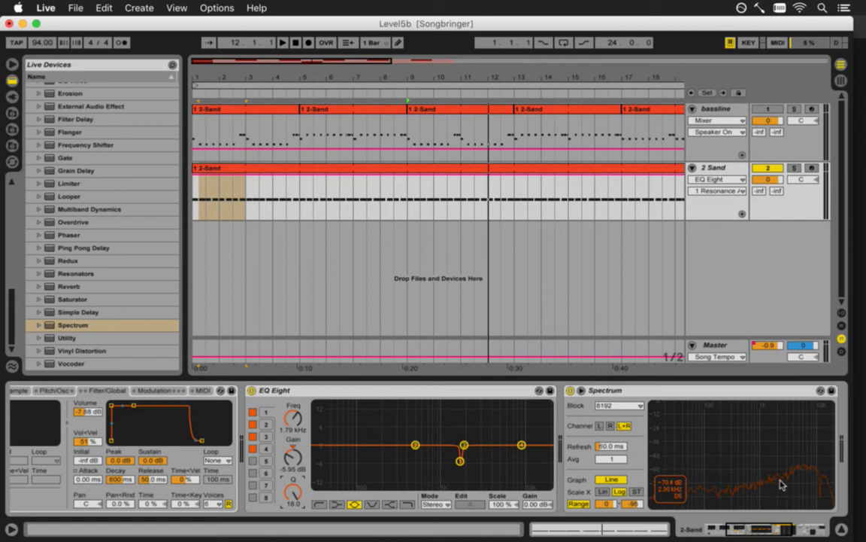
Set EQ Eight band 2 to a narrow cut at 2.43 kHz with -6.43 dB gain and Q 18.
left_click(264, 424)
left_click(292, 427)
mouse_move(293, 455)
left_mouse_down()
mouse_move(294, 491)
mouse_move(294, 452)
left_mouse_up()
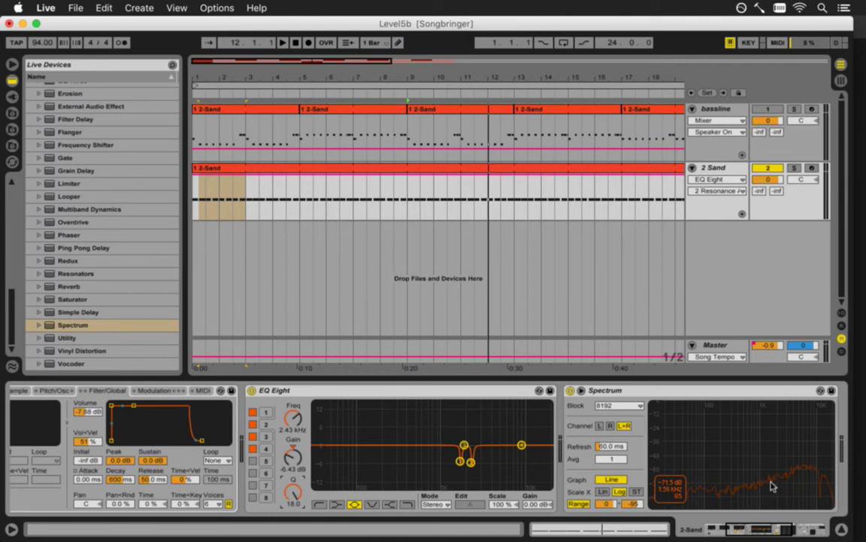
Set EQ Eight band 3 to a narrow cut at 3.31 kHz with -6.43 dB gain and Q 18.
left_click(266, 437)
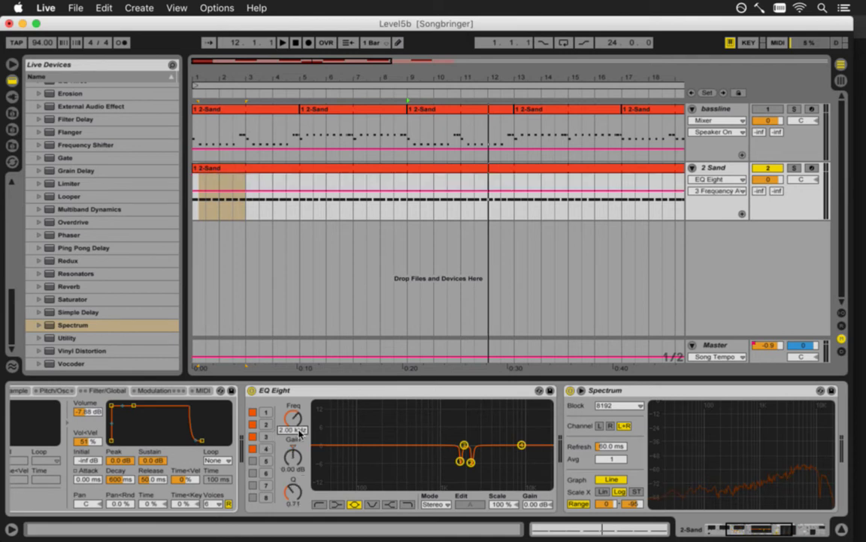
key("Return")
left_click_drag(297, 459, 293, 398)
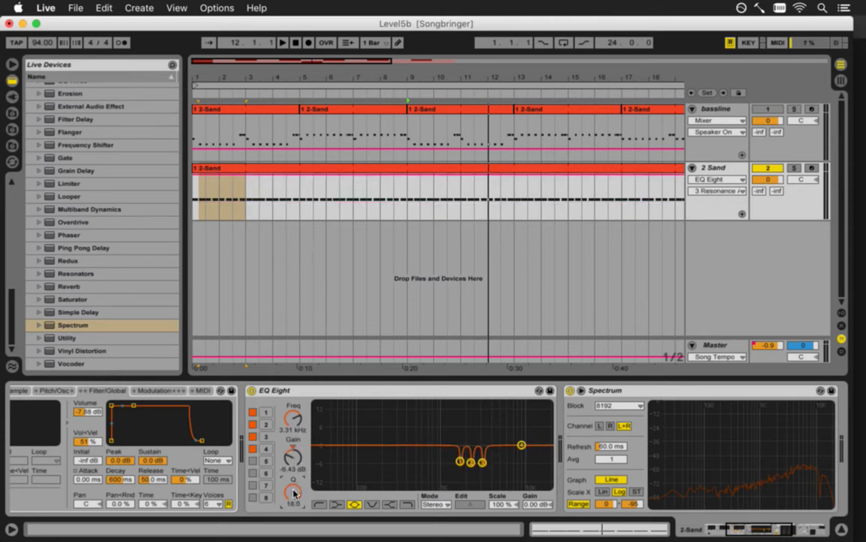
Set EQ Eight band 4 to a narrow cut at 4.25 kHz with -6.19 dB gain and Q 18.
mouse_move(791, 487)
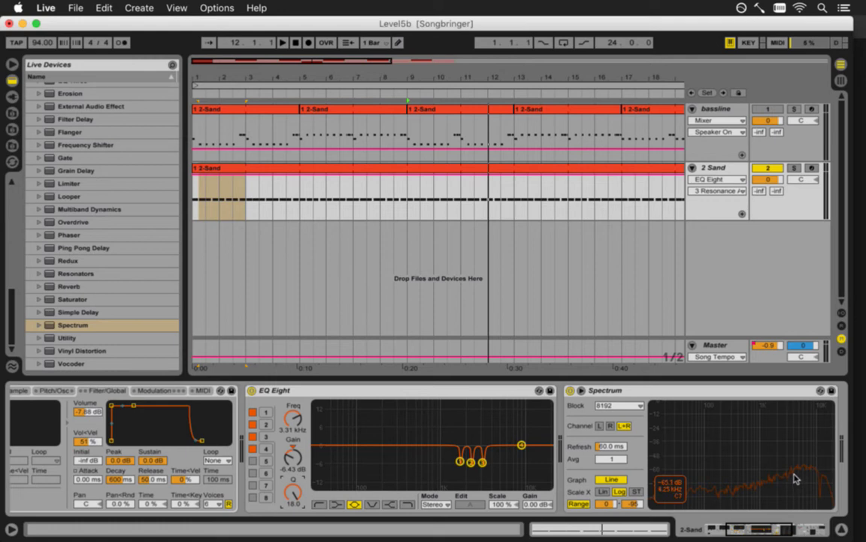
left_click(264, 450)
left_click(304, 431)
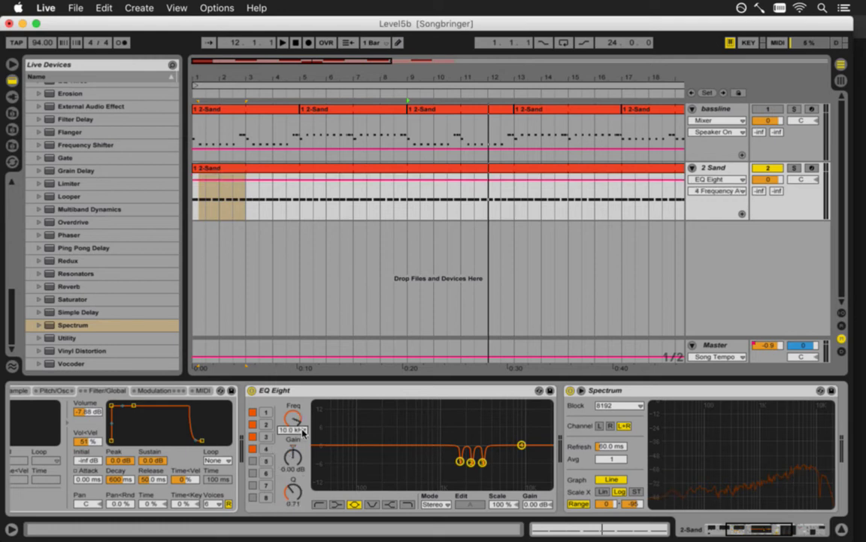
left_click_drag(303, 431, 294, 477)
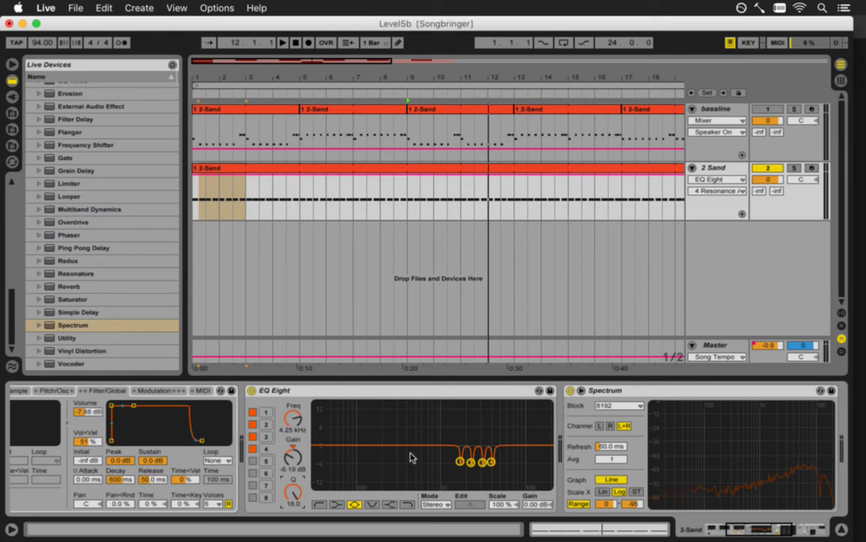
Enable EQ Eight band 5 as a narrow cut at 5.47 kHz with -6.19 dB gain and Q 18.
left_click(252, 461)
left_click(294, 424)
left_click_drag(294, 425, 294, 406)
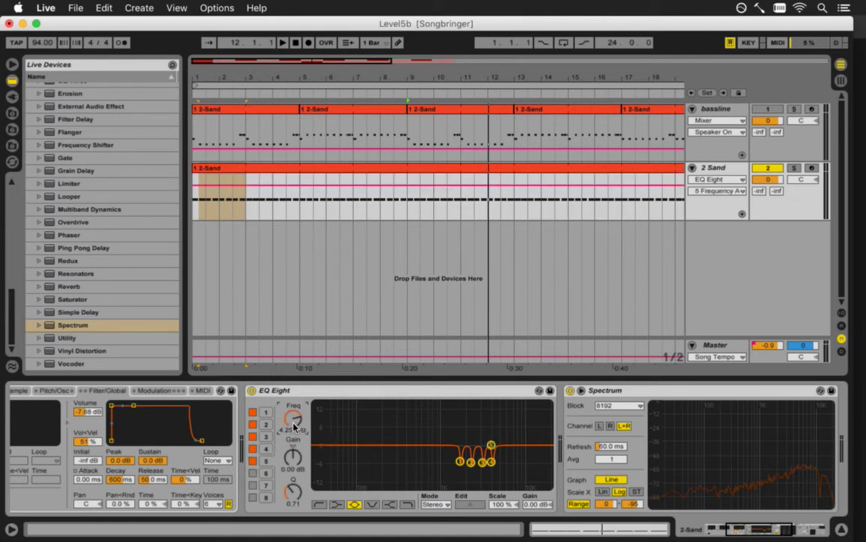
left_click_drag(294, 458, 292, 494)
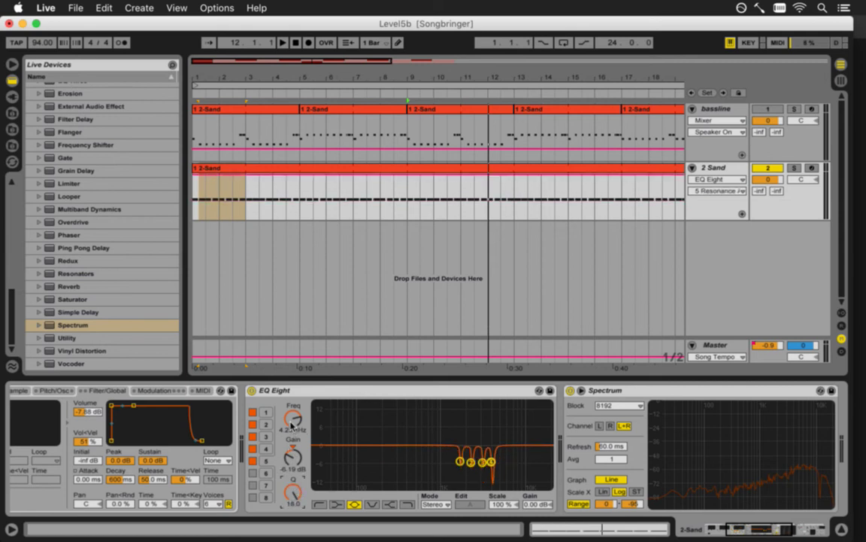
left_click_drag(292, 425, 292, 417)
mouse_move(726, 474)
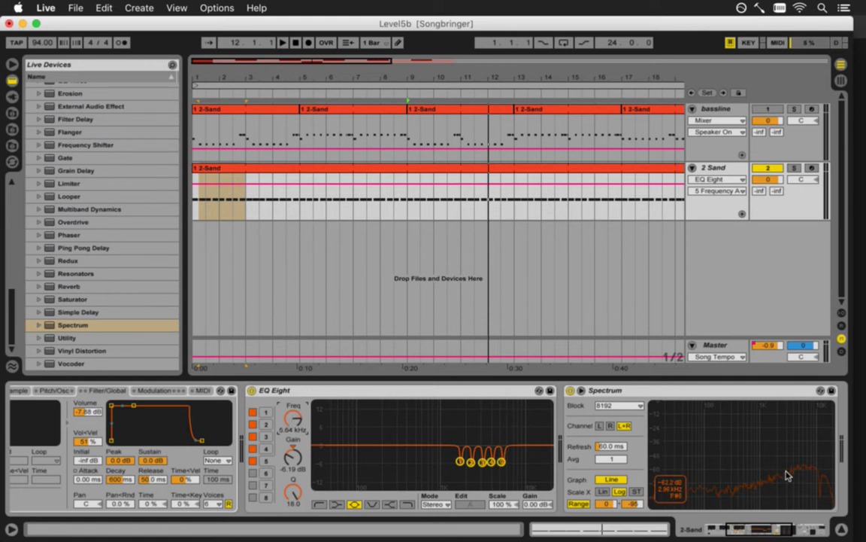
left_click_drag(296, 414, 295, 417)
left_click(291, 429)
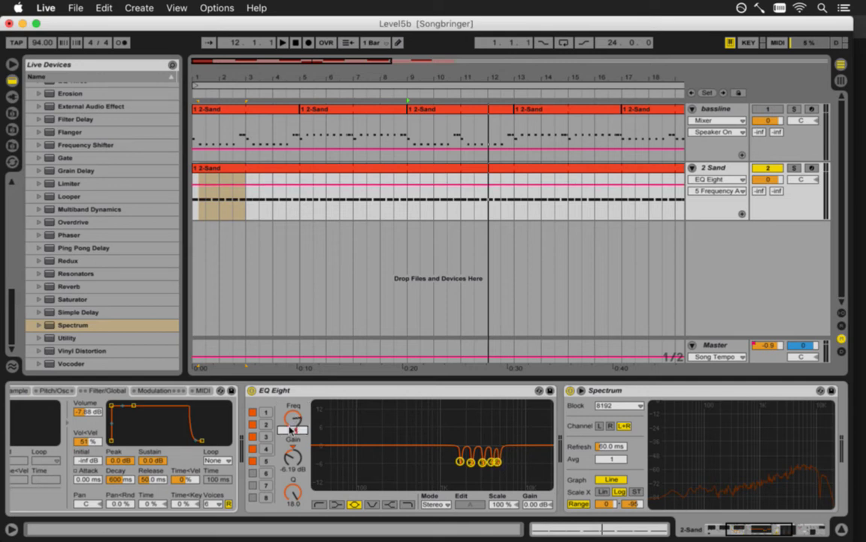
key("Return")
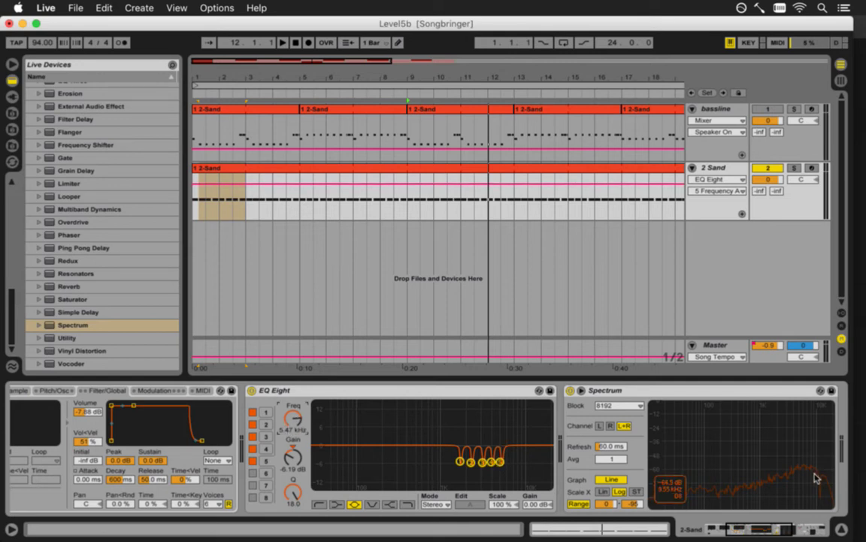
Enable EQ Eight band 6 as a narrow cut at 7.43 kHz with -6.43 dB gain and Q 18.
left_click(265, 472)
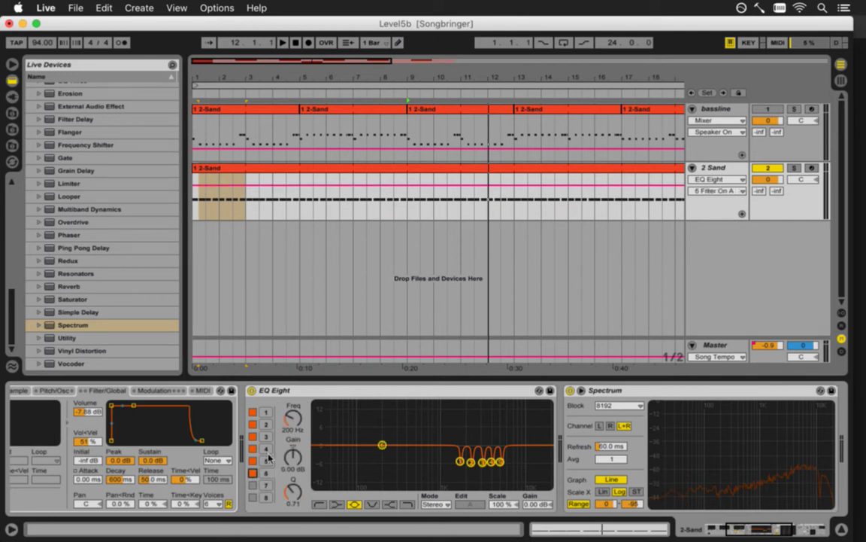
type("7")
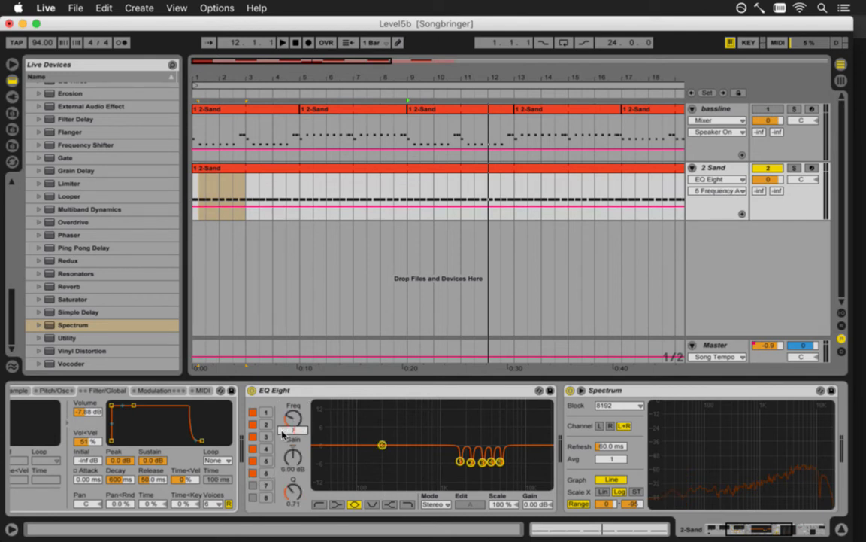
type("7430")
key("Return")
left_click_drag(300, 451, 300, 456)
left_click_drag(292, 492, 293, 470)
mouse_move(811, 472)
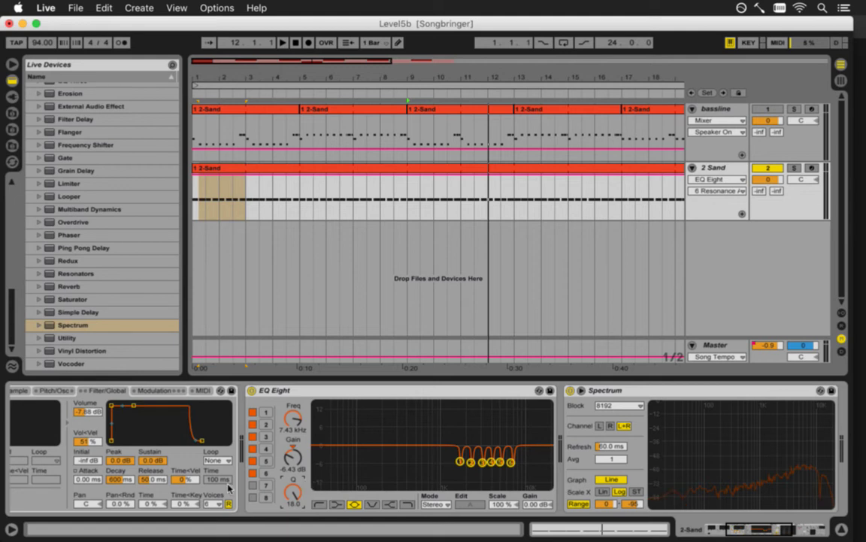
left_click(252, 486)
type("1230")
key("Return")
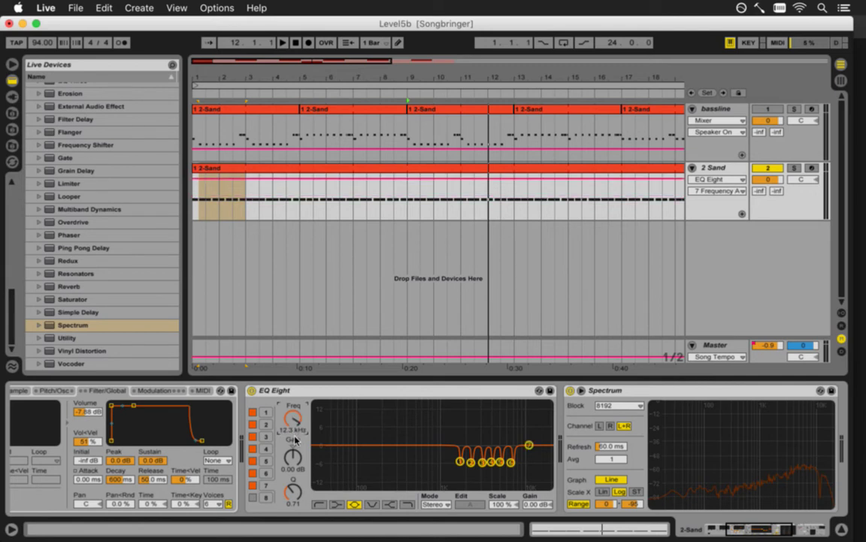
left_click(253, 485)
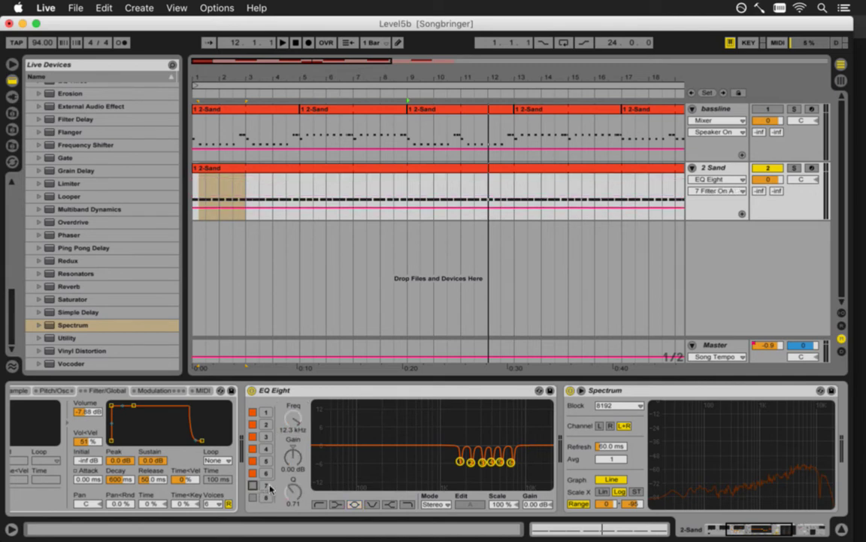
Play the arrangement and compare the 2 Sand sound with EQ Eight bypassed and active.
key("space")
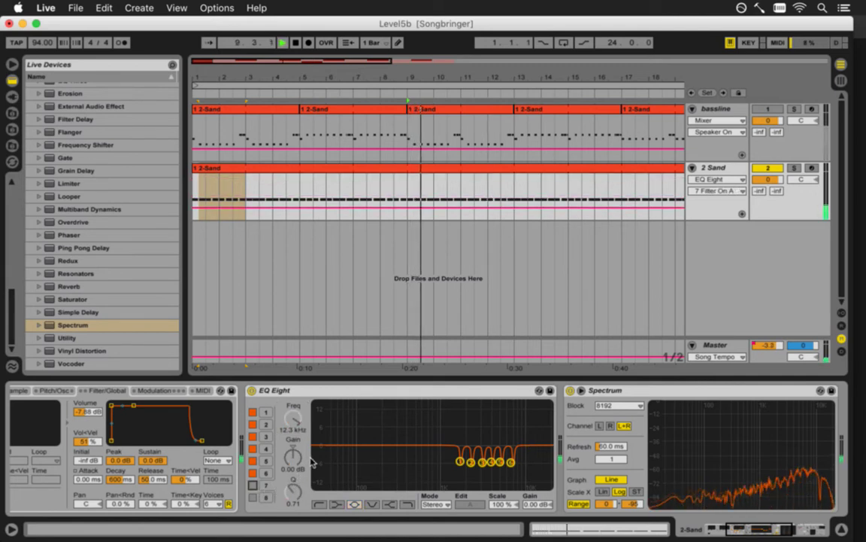
left_click(253, 391)
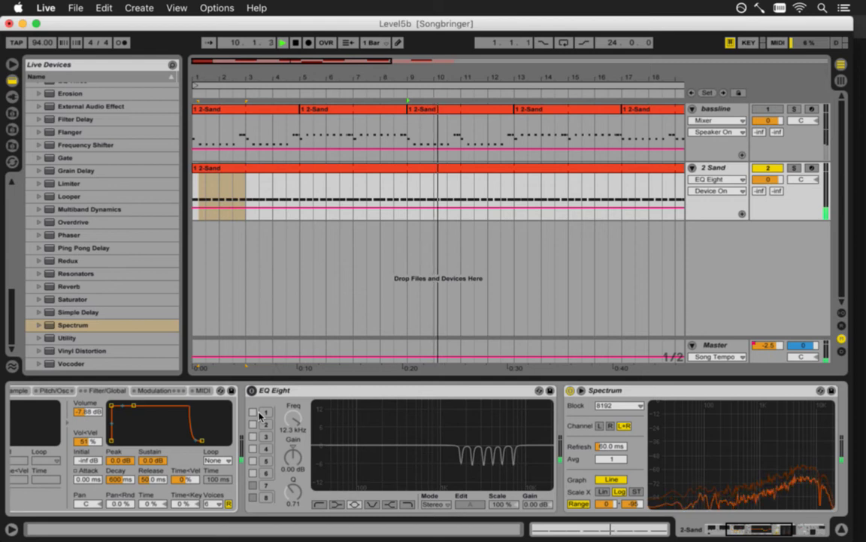
left_click(252, 391)
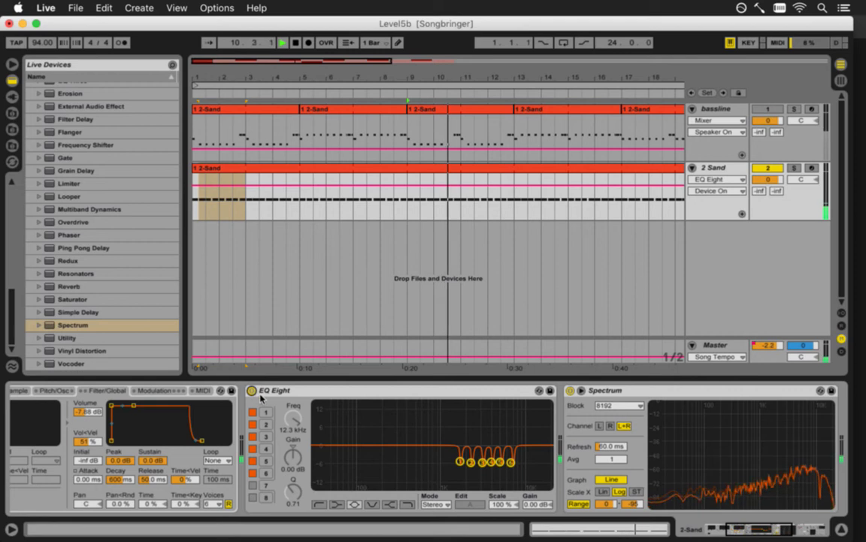
Reduce the EQ Eight Scale to 59 % while listening, then stop playback.
left_click_drag(510, 501, 511, 508)
left_click_drag(510, 508, 510, 505)
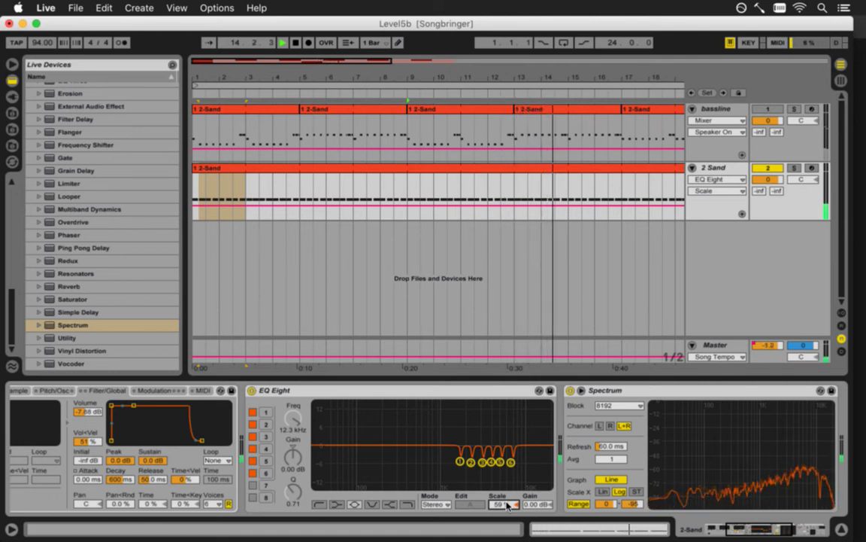
key("space")
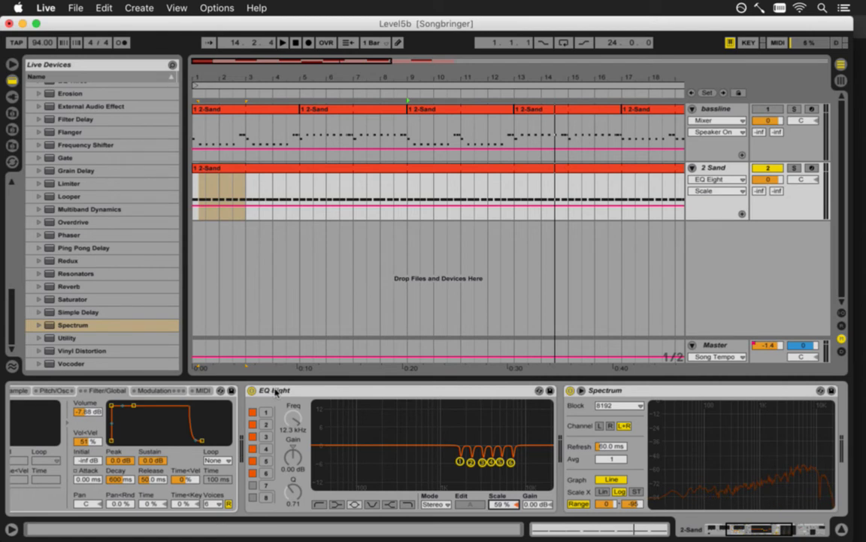
Fold EQ Eight and insert a Multiband Dynamics between it and Spectrum.
double_click(276, 390)
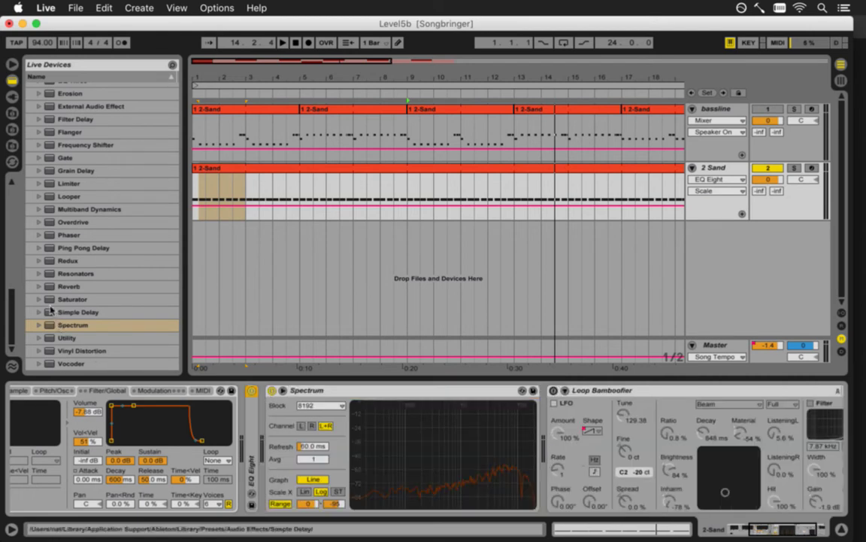
left_click_drag(48, 210, 256, 421)
left_click_drag(769, 536, 777, 533)
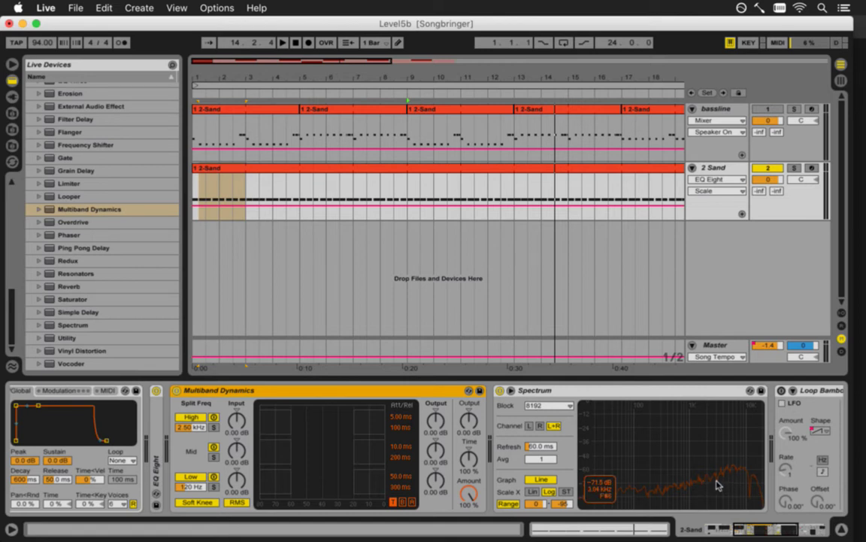
Set the Multiband Dynamics split frequencies to 3.31 kHz for the high band and 997 Hz for the low band.
left_click(187, 427)
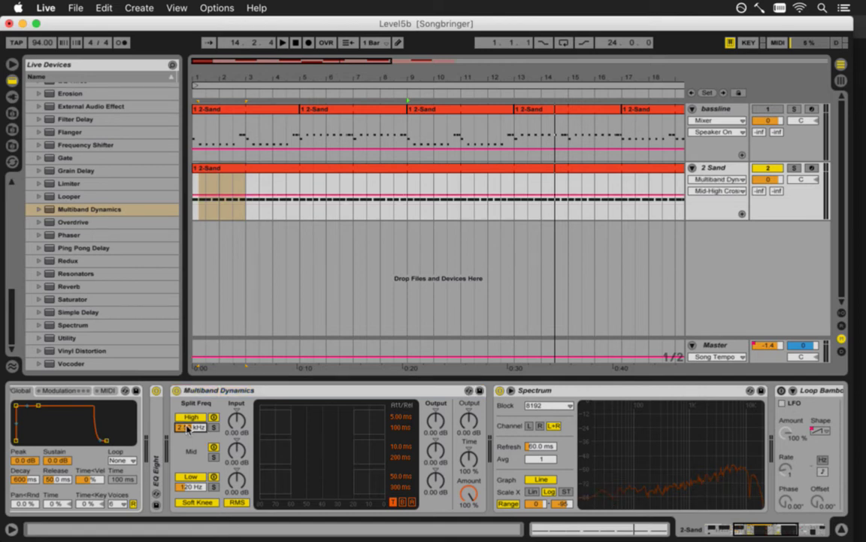
type("3100")
key("Return")
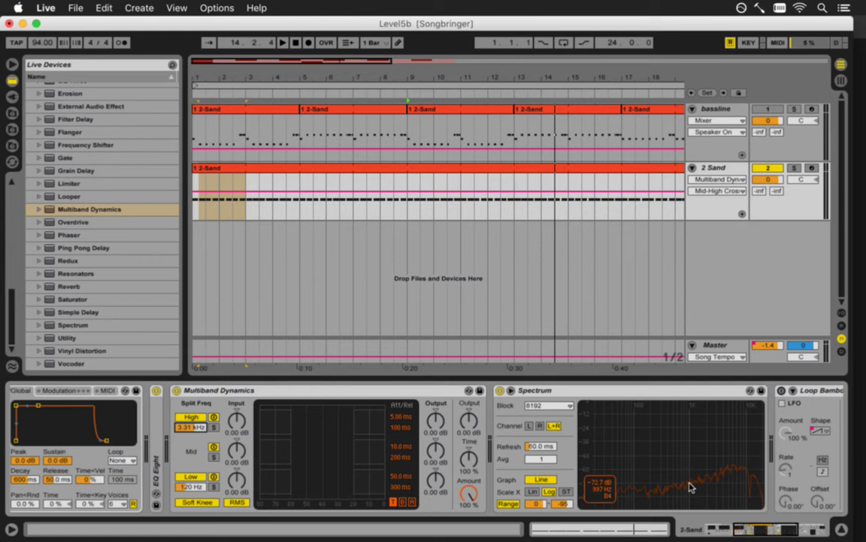
left_click(195, 488)
type("997")
key("Return")
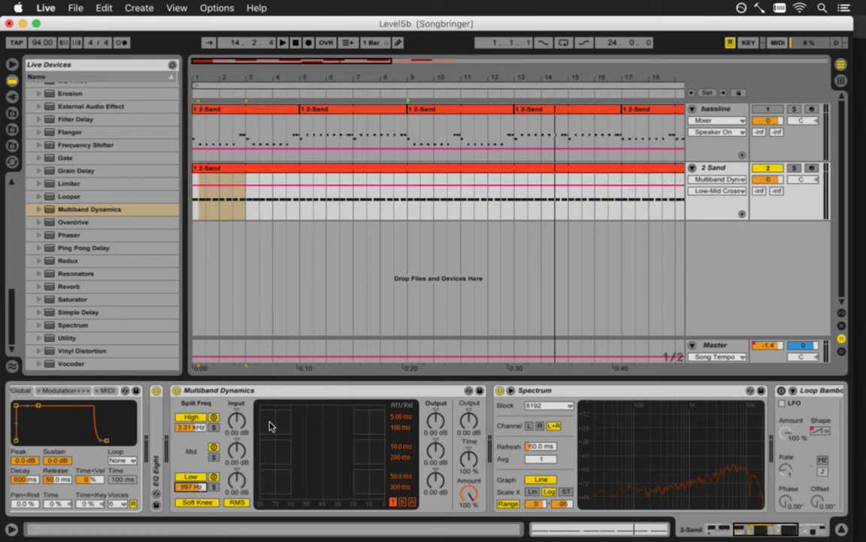
Lower the Multiband Dynamics low-band input gain to -6.00 dB and audition it with a short playback.
left_click_drag(238, 474, 239, 481)
key("space")
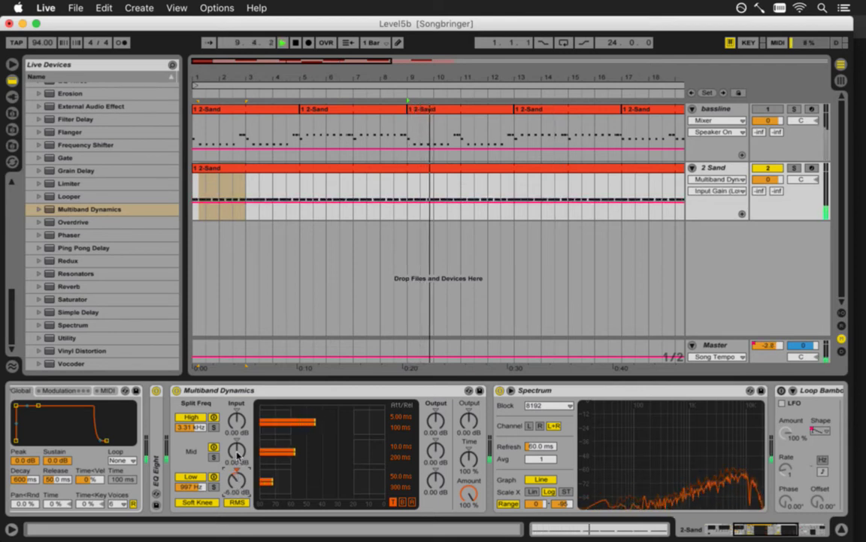
key("space")
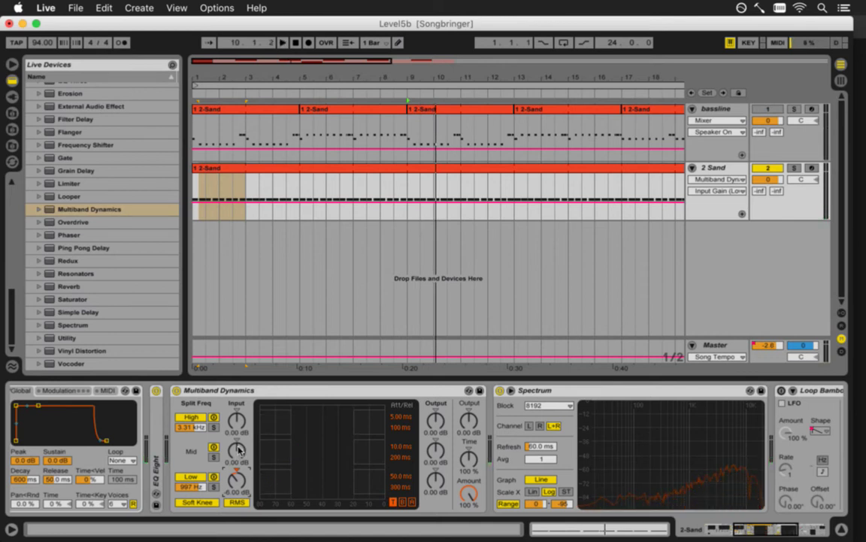
Set the 2 Sand Multiband Dynamics input gains to 5.20 dB for the mid band and -0.90 dB for the high band while listening.
left_click_drag(238, 425, 238, 410)
key("space")
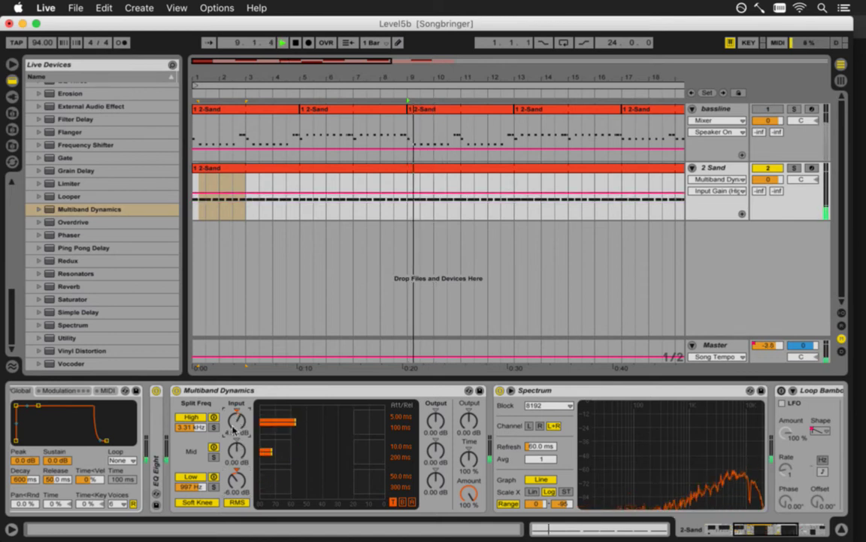
mouse_move(235, 449)
left_mouse_down()
mouse_move(234, 434)
mouse_move(234, 456)
left_mouse_up()
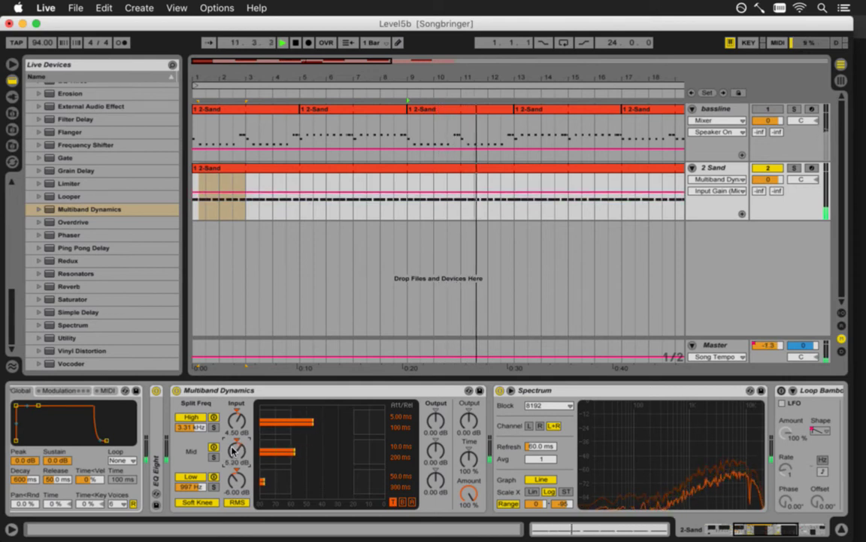
left_click_drag(237, 416, 240, 421)
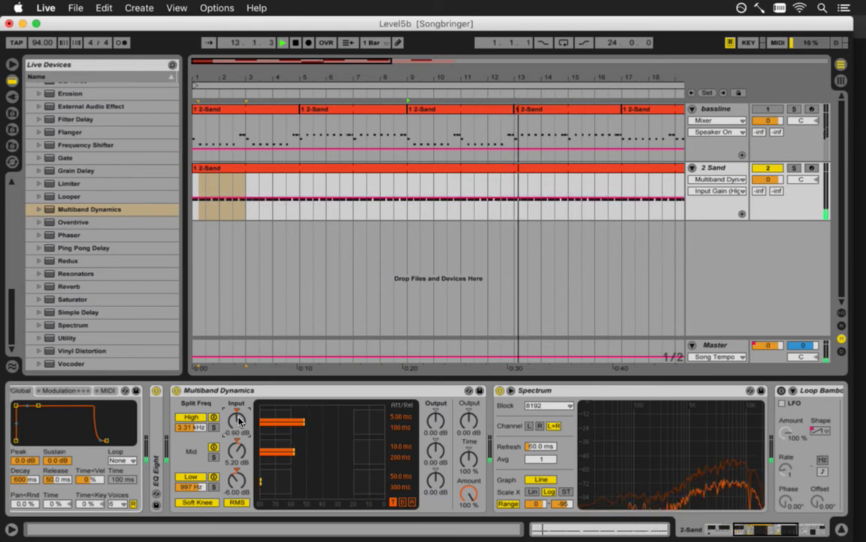
key("space")
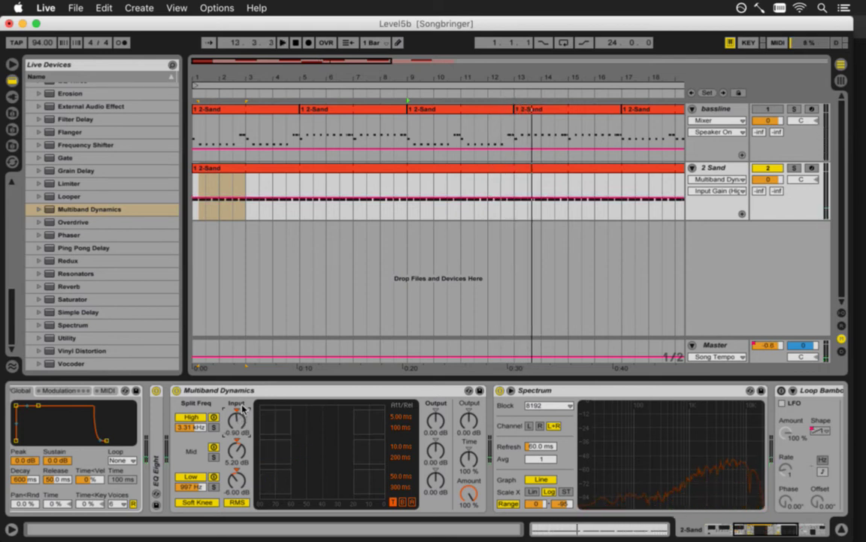
Audition the 2 Sand part alone, then reactivate the bassline track and play both parts together.
key("space")
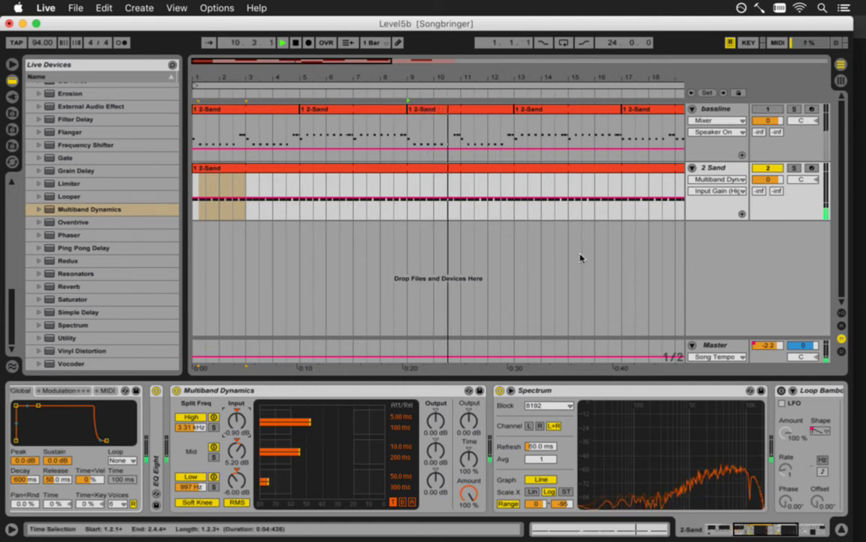
key("space")
left_click(768, 111)
key("space")
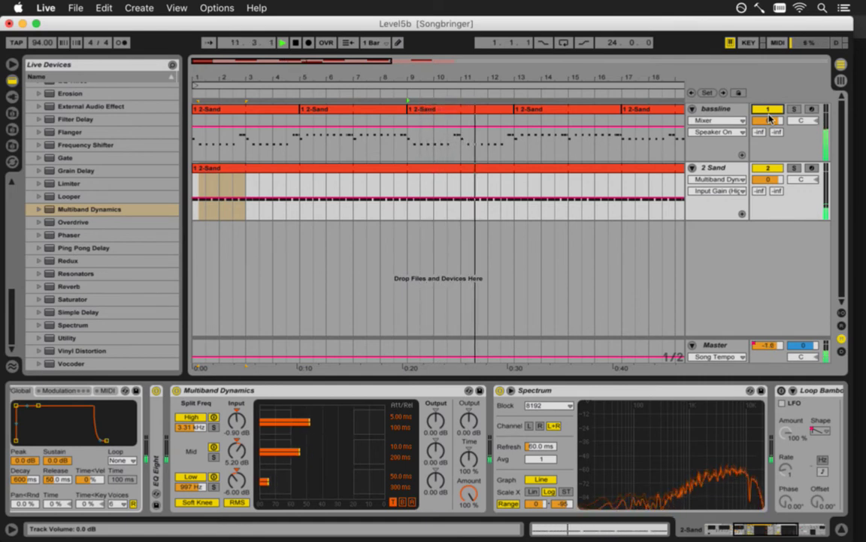
Check both tracks' levels on the Session View mixer meters during playback, then select the whole 2-Sand clip in the Arrangement.
left_click(11, 64)
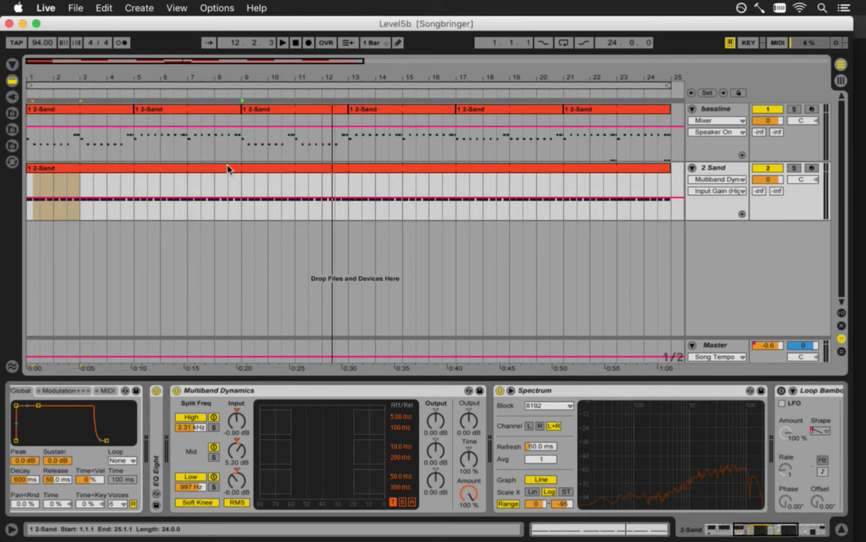
double_click(228, 168)
key("Tab")
key("space")
left_click_drag(805, 299, 805, 253)
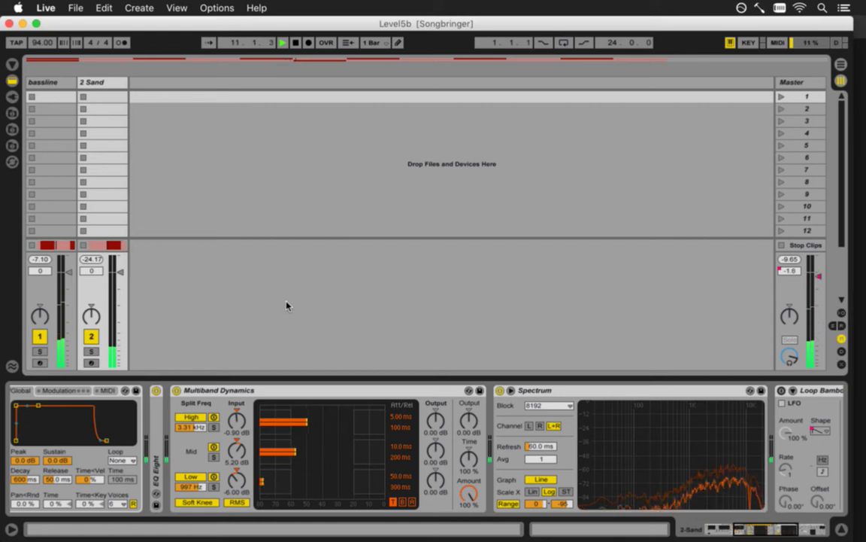
key("Tab")
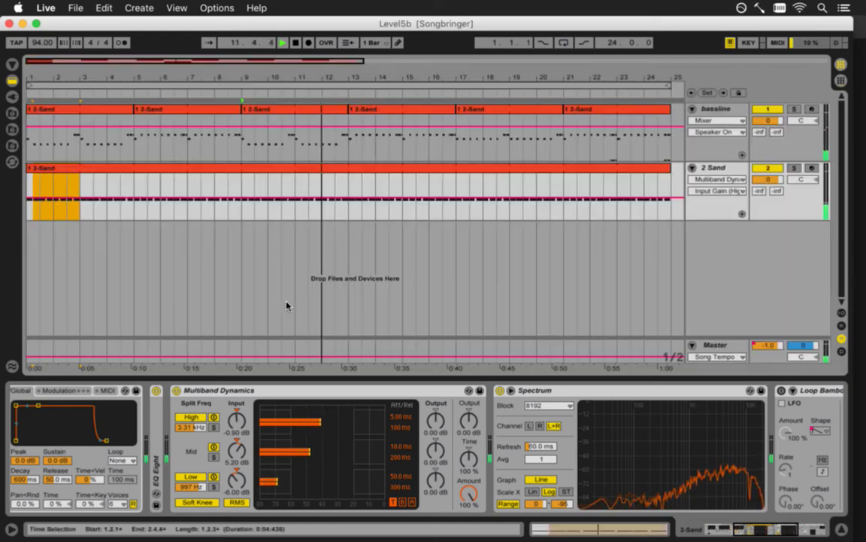
key("space")
left_click(124, 170)
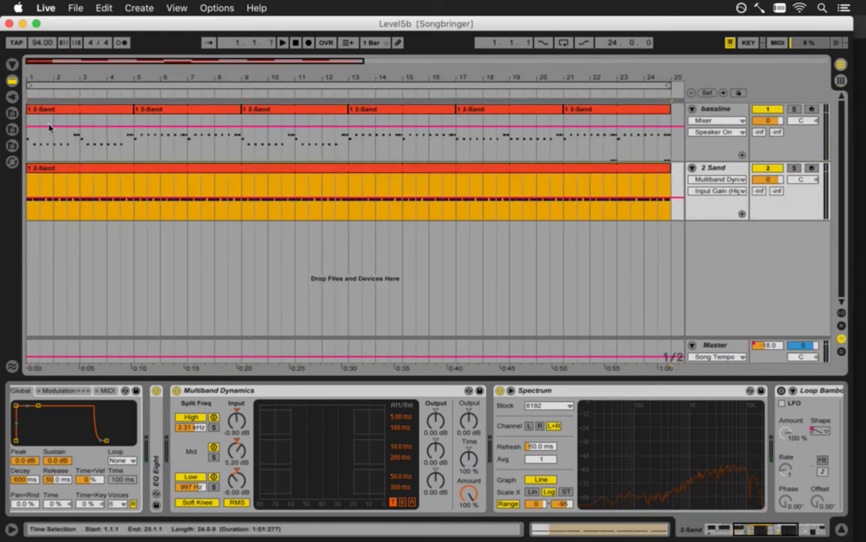
left_click(13, 66)
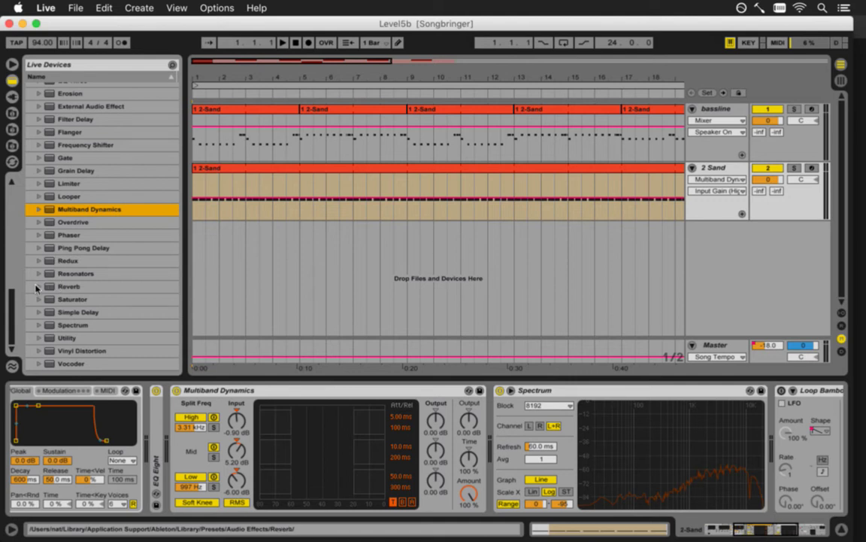
Try Loop Bamboofier on the 2 Sand track with a short playback from the start of the song, then switch it off again.
scroll(30, 301, "up", 5)
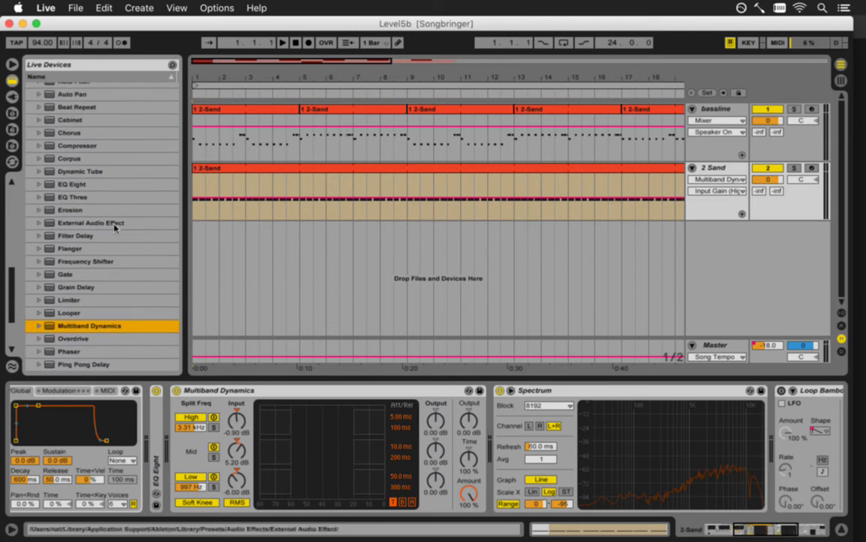
left_click_drag(743, 534, 808, 519)
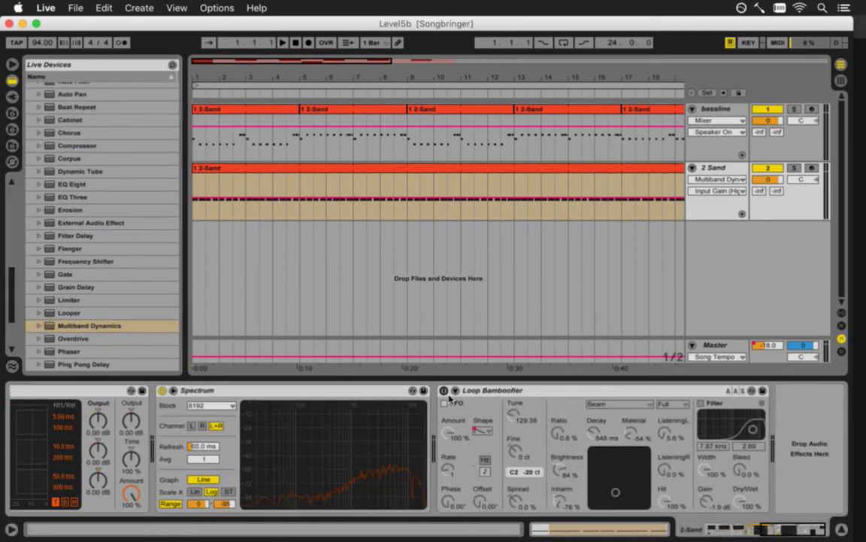
left_click(443, 391)
key("space")
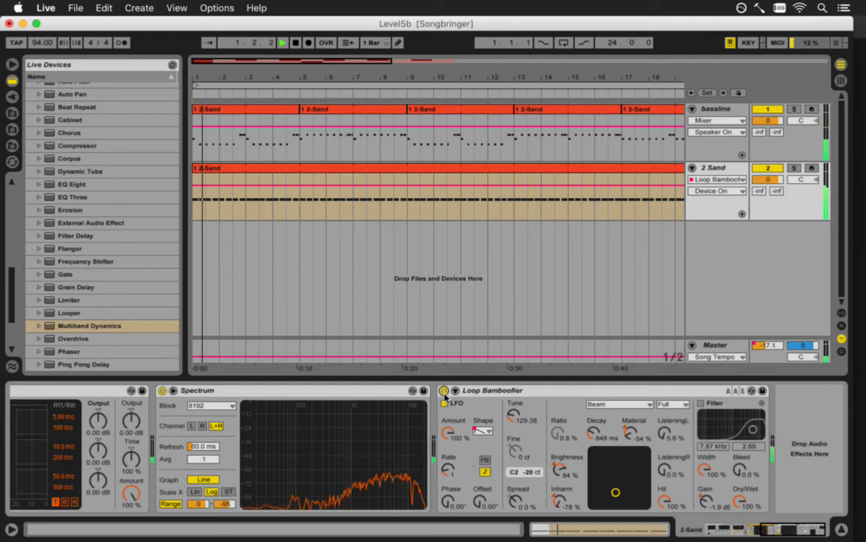
left_click(443, 391)
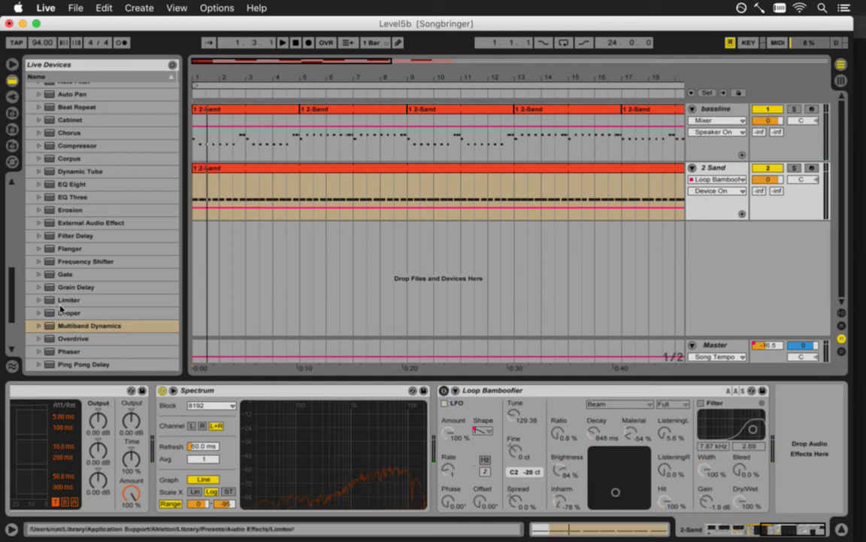
Insert the Resonators preset Berlin between Spectrum and Loop Bamboofier on 2 Sand and audition it from the start and from bar 9.
scroll(43, 301, "down", 5)
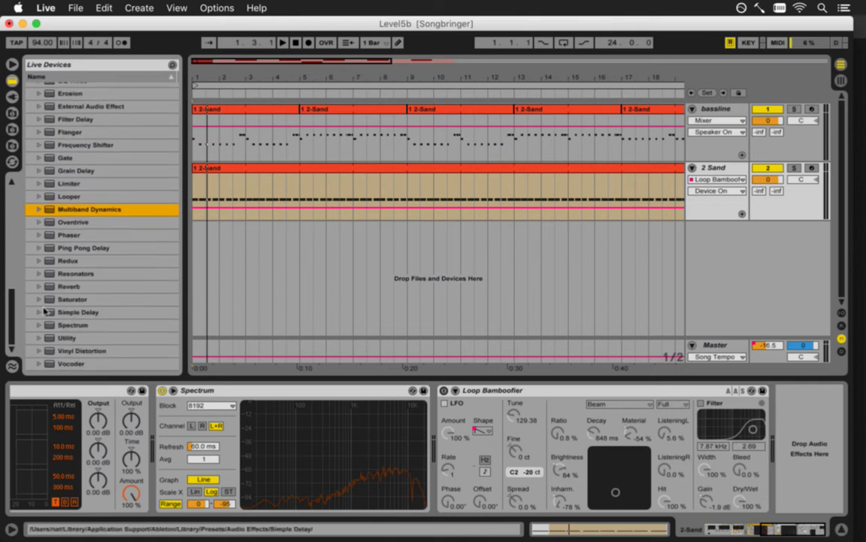
left_click(40, 274)
left_click_drag(110, 317, 434, 418)
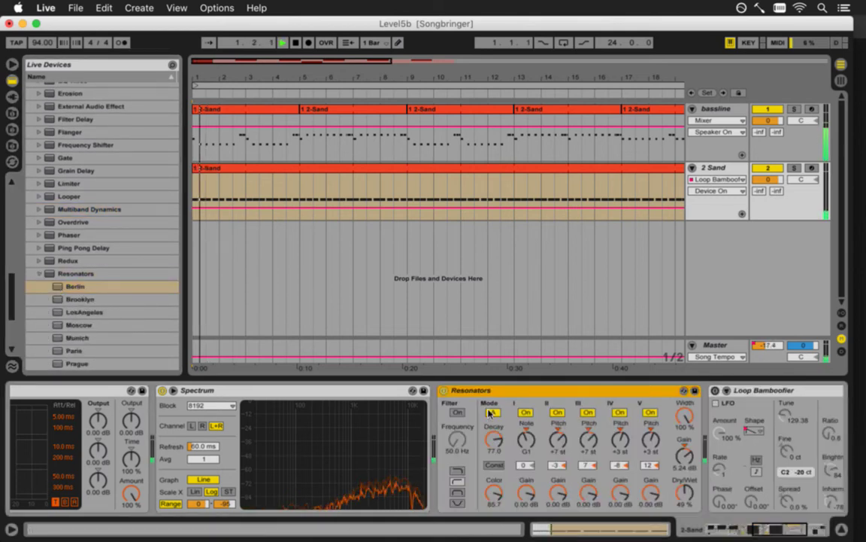
key("space")
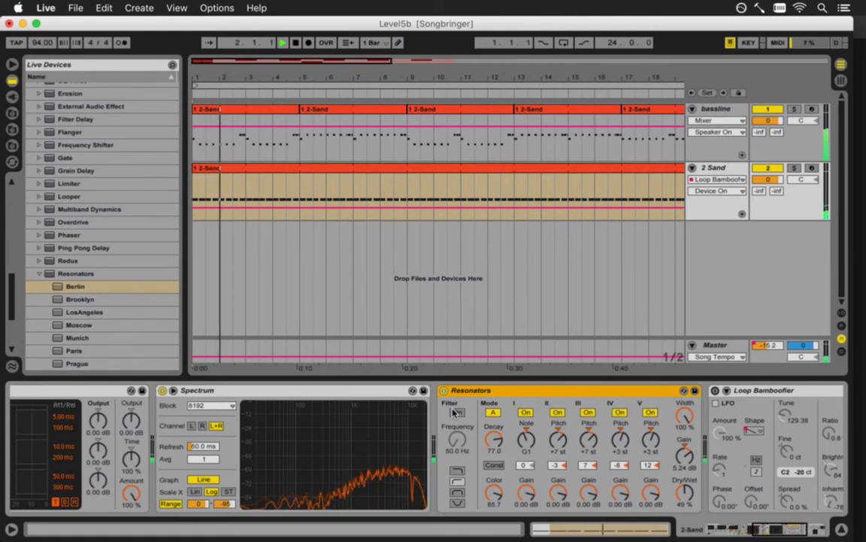
key("space")
left_click(409, 192)
key("space")
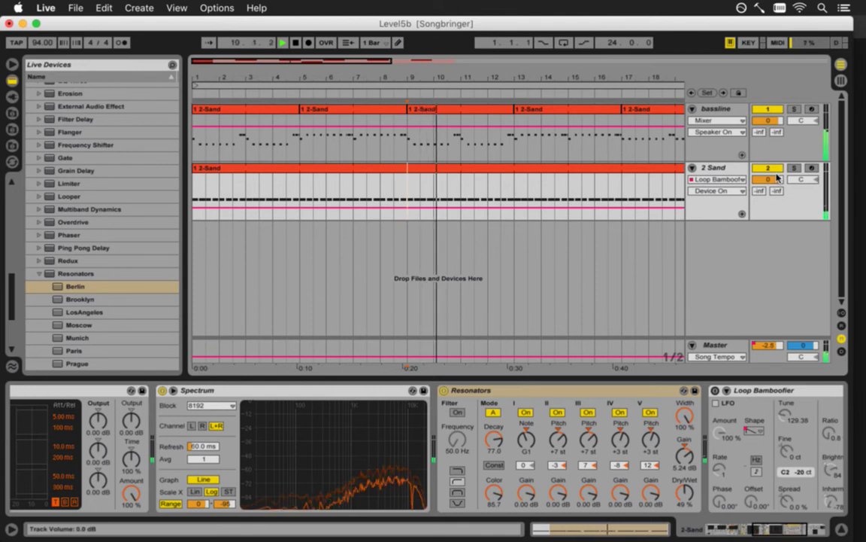
key("space")
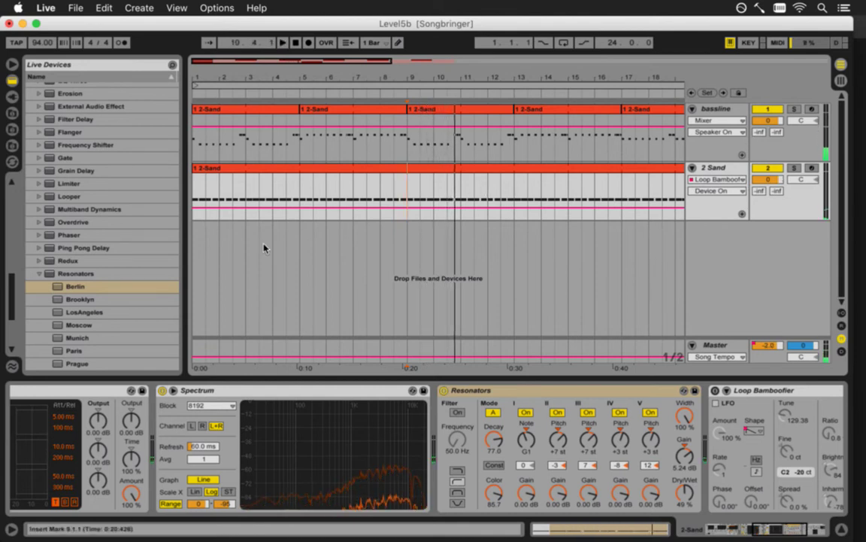
Replace the Resonators preset with Brooklyn, then hot-swap through LosAngeles, Moscow, Munich and Paris during playback.
left_click_drag(79, 298, 560, 444)
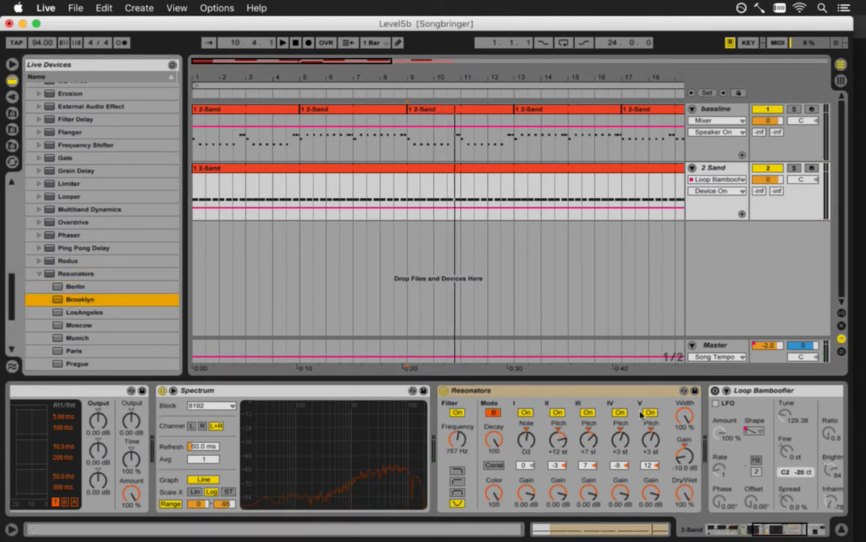
key("space")
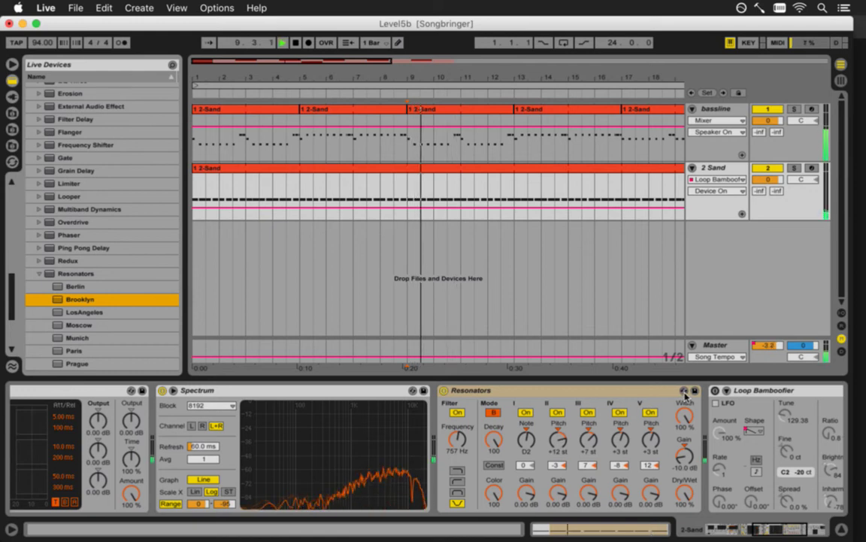
left_click(684, 391)
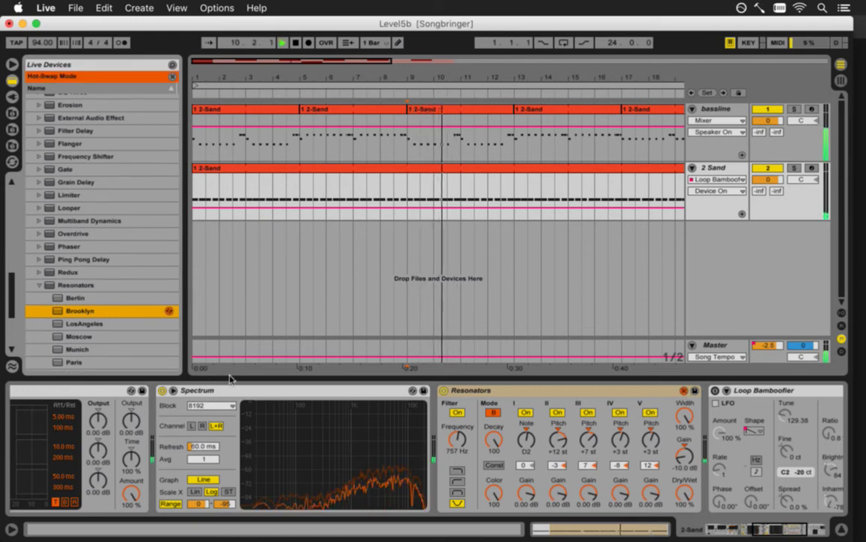
left_click(171, 323)
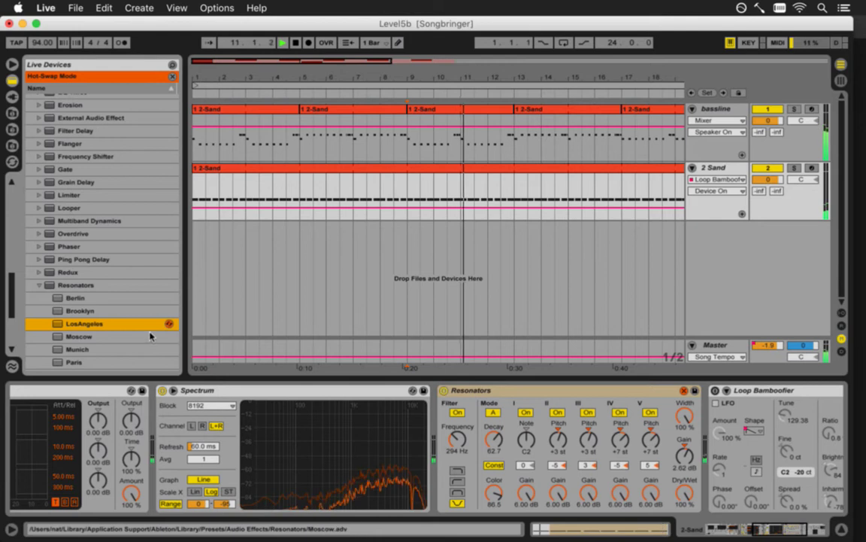
left_click(146, 338)
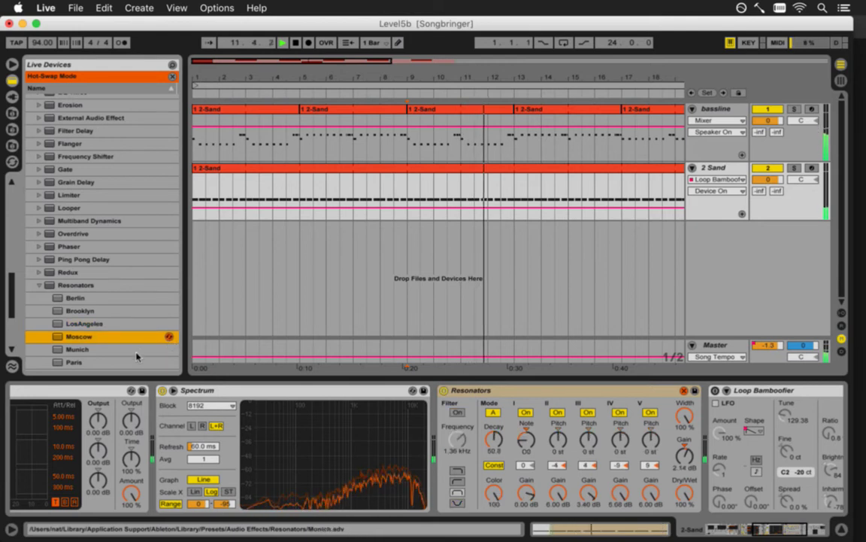
left_click(172, 350)
left_click(172, 362)
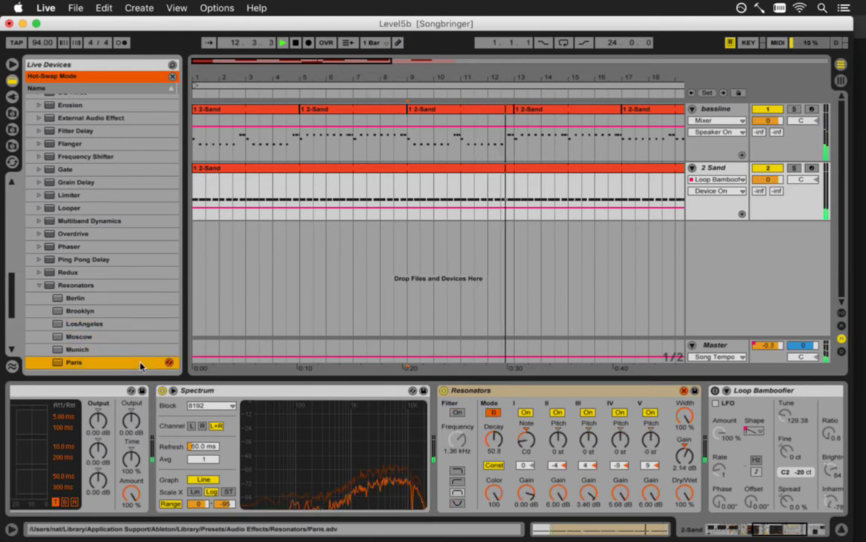
scroll(13, 324, "down", 3)
scroll(12, 325, "down", 1)
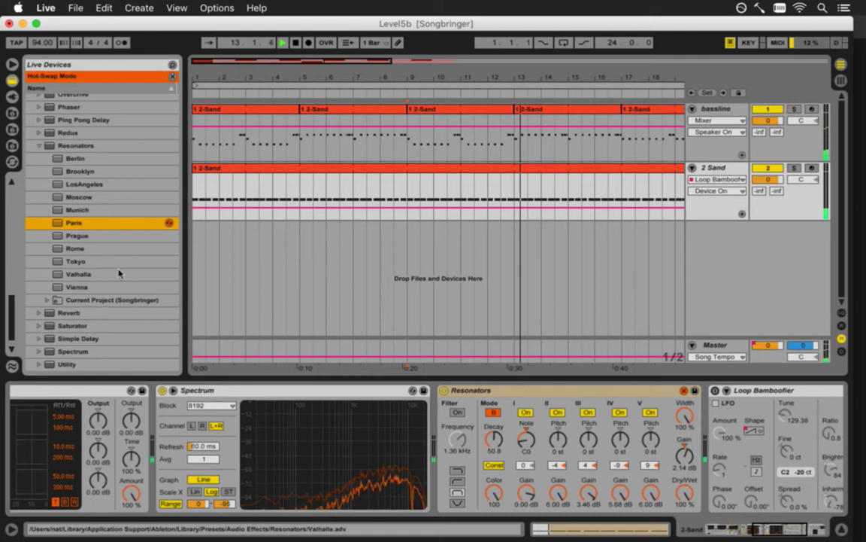
Audition the Resonators presets Prague, Rome, Tokyo, Valhalla and Vienna by hot-swapping, and settle on Tokyo.
left_click(169, 236)
left_click(169, 236)
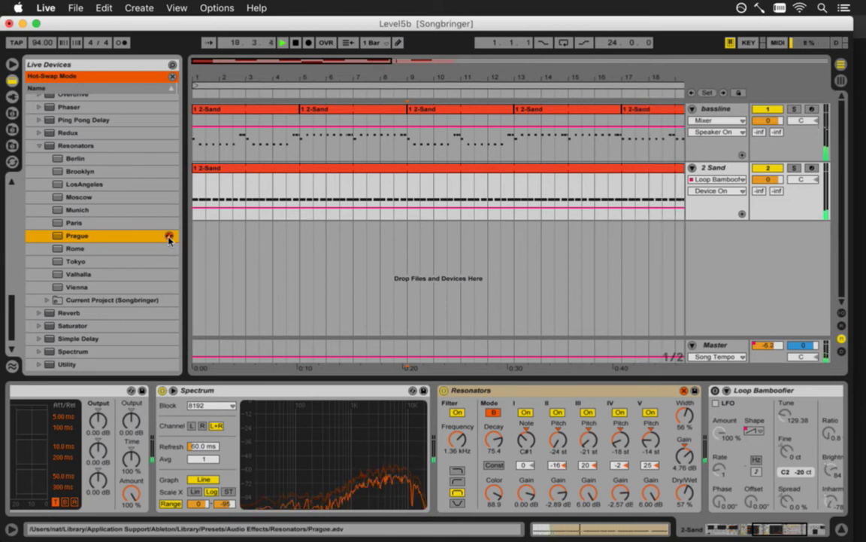
double_click(167, 249)
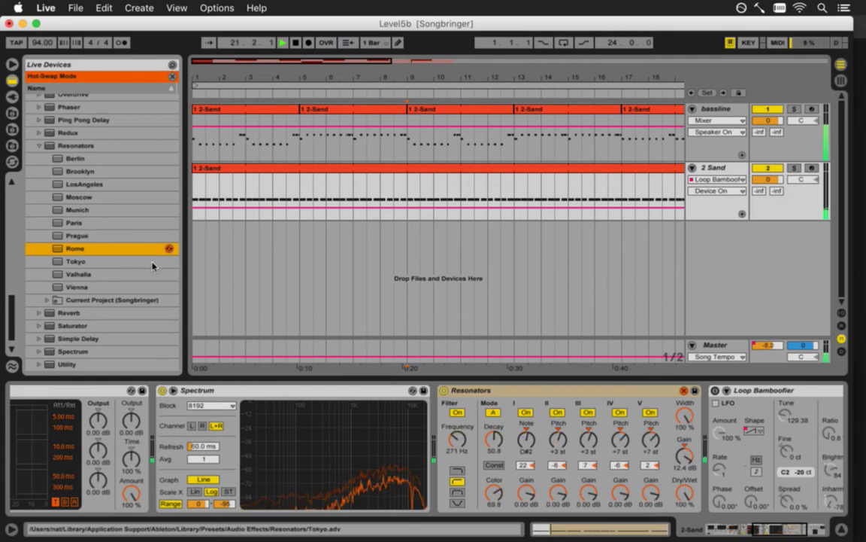
double_click(168, 262)
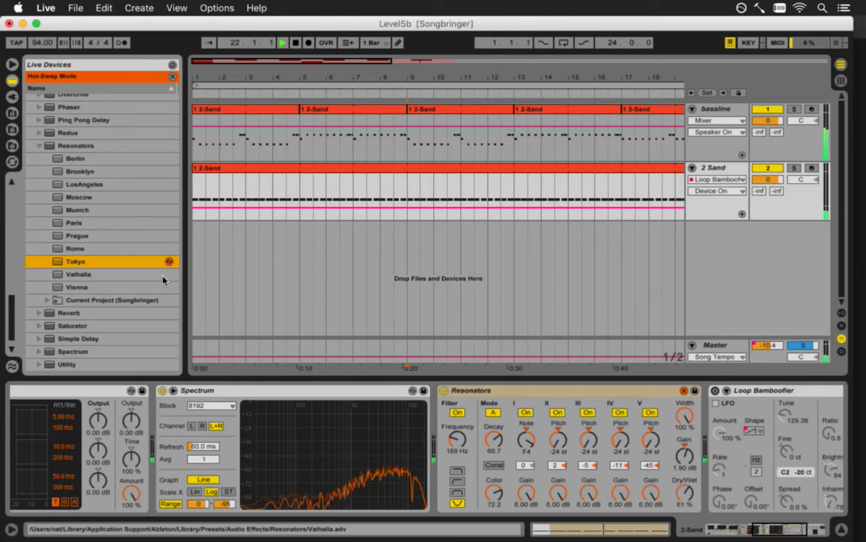
double_click(169, 276)
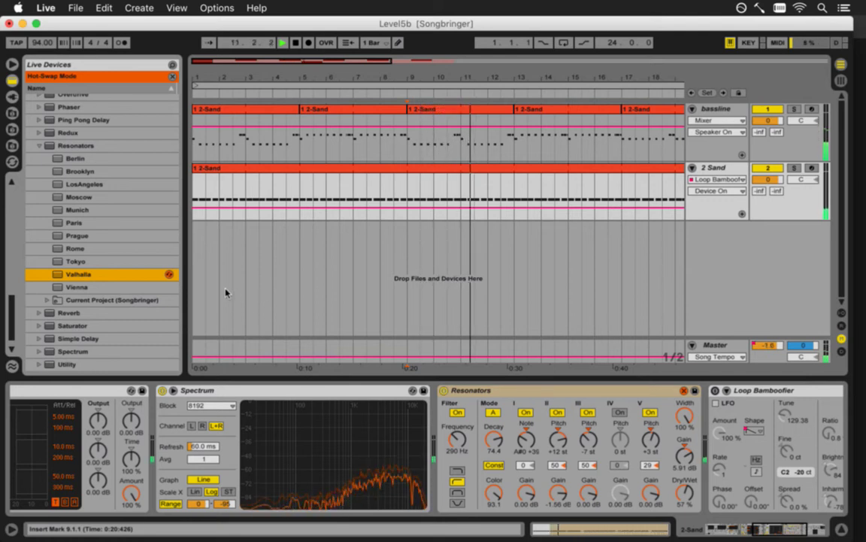
double_click(168, 287)
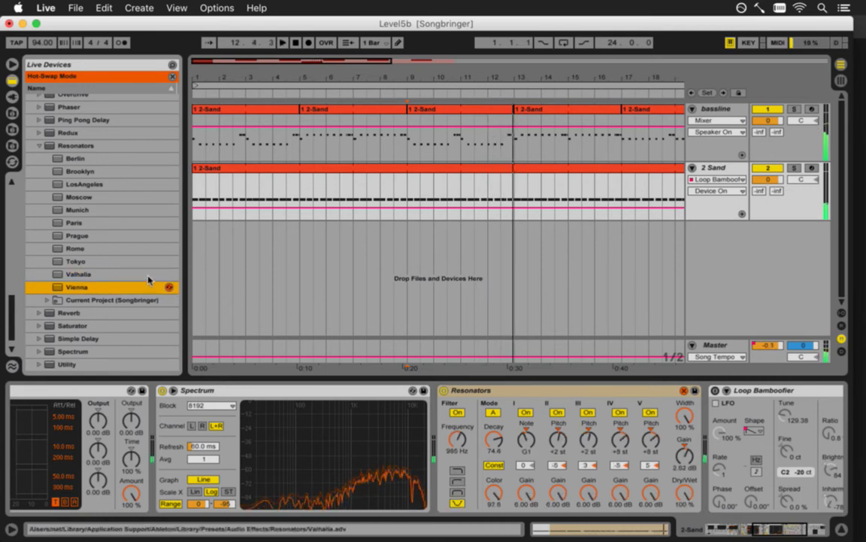
double_click(169, 263)
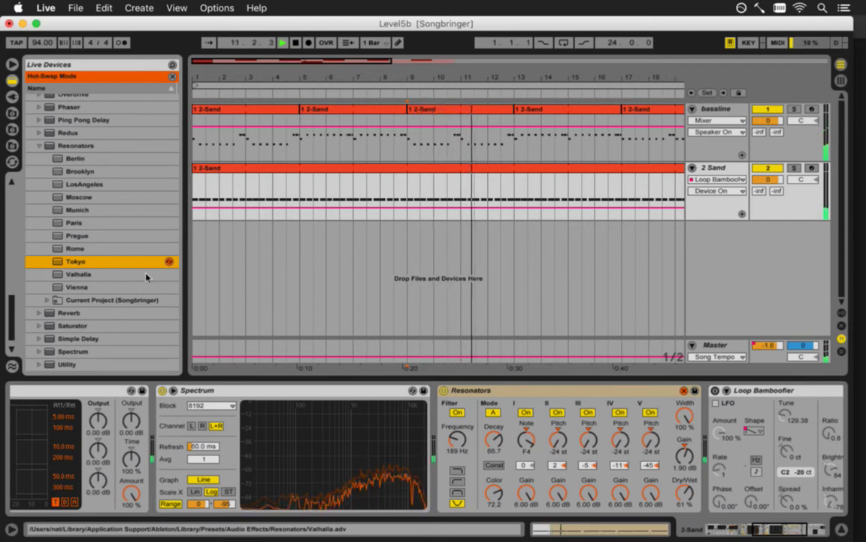
Fold the Resonators preset folder, leave Hot-Swap Mode and show the bassline track's device chain with playback stopped.
left_click(40, 146)
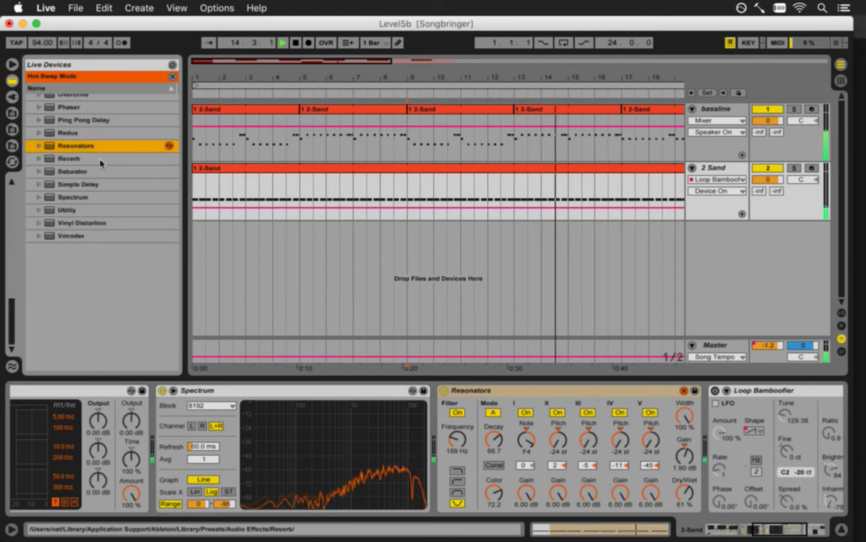
left_click(724, 151)
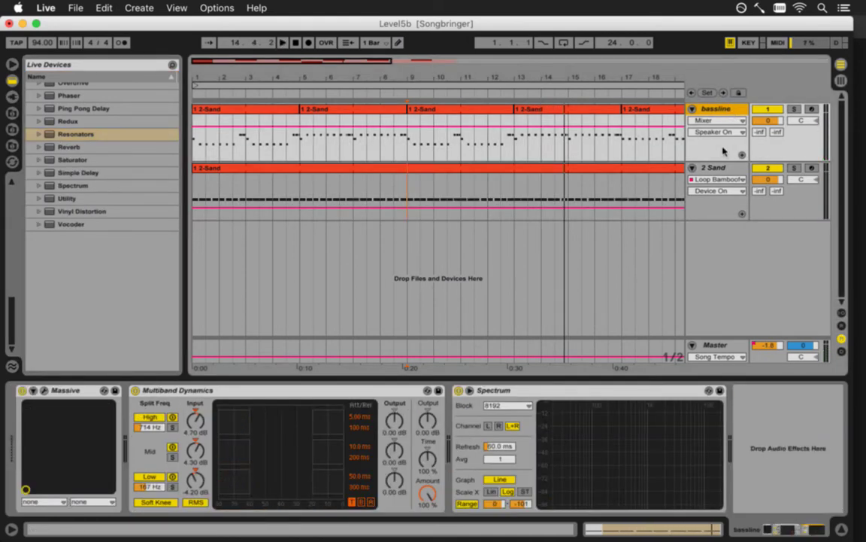
Play the song from bar 9 with the end of the 2 Sand device chain in view.
key("shift+Tab")
key("shift+Tab")
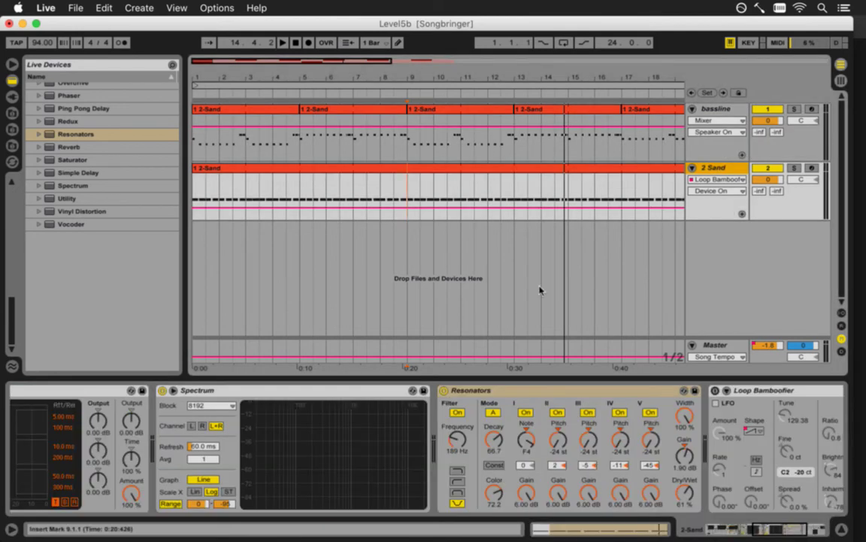
key("space")
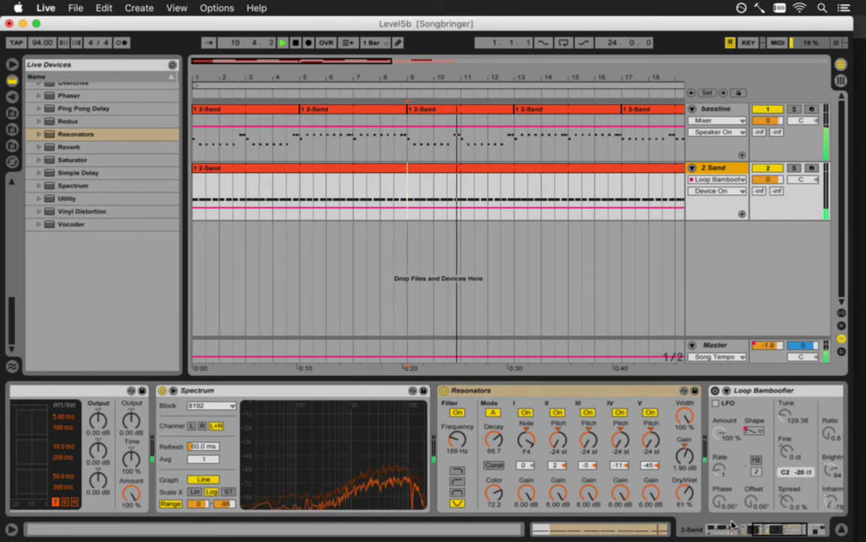
left_click(761, 533)
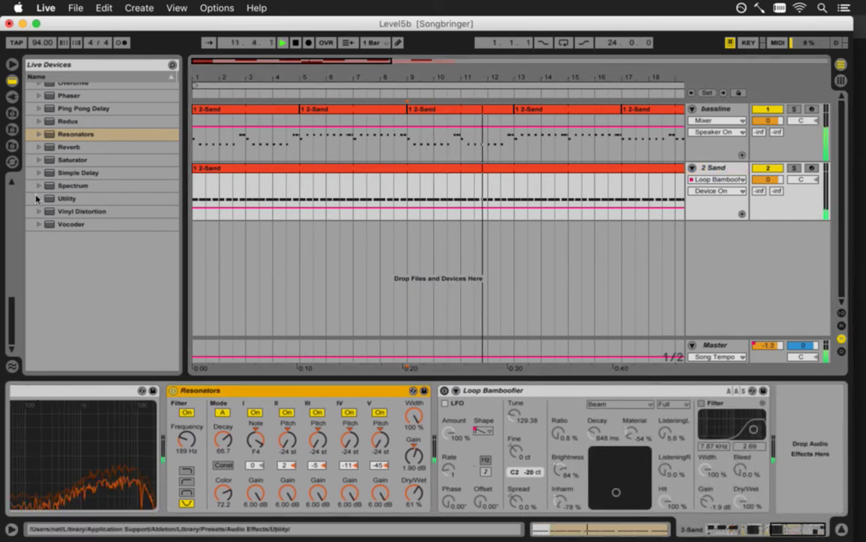
Insert the Reverb Hall preset Foyer between Resonators and Loop Bamboofier on 2 Sand.
left_click(40, 147)
left_click(47, 172)
left_click(48, 172)
left_click(47, 160)
left_click(88, 239)
left_click_drag(89, 244, 450, 429)
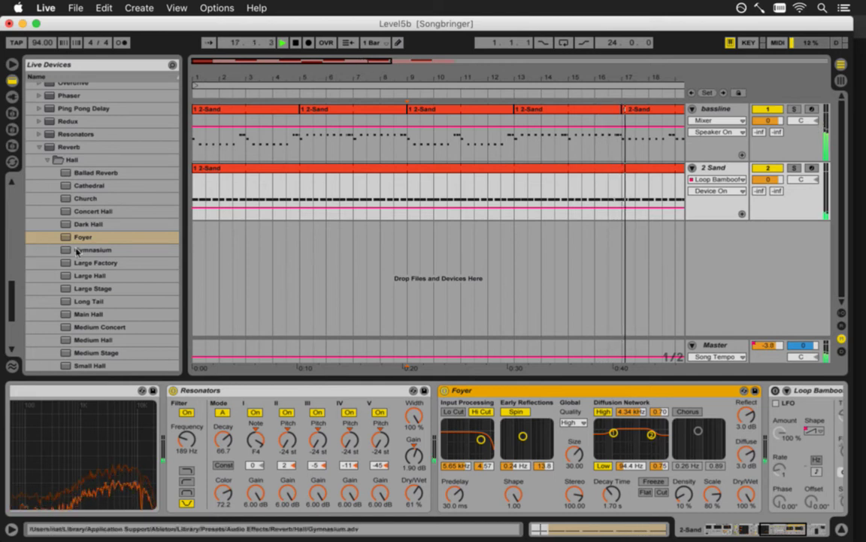
Swap the Foyer reverb for Gymnasium, Large Factory and Long Tail in turn, restarting playback from bar 9.
left_click_drag(78, 252, 518, 390)
left_click_drag(79, 266, 464, 419)
key("space")
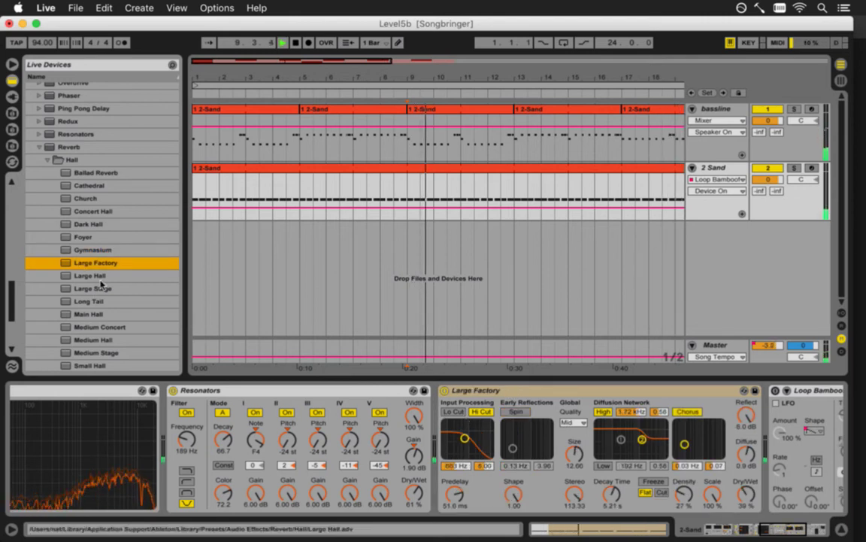
left_click_drag(89, 300, 457, 416)
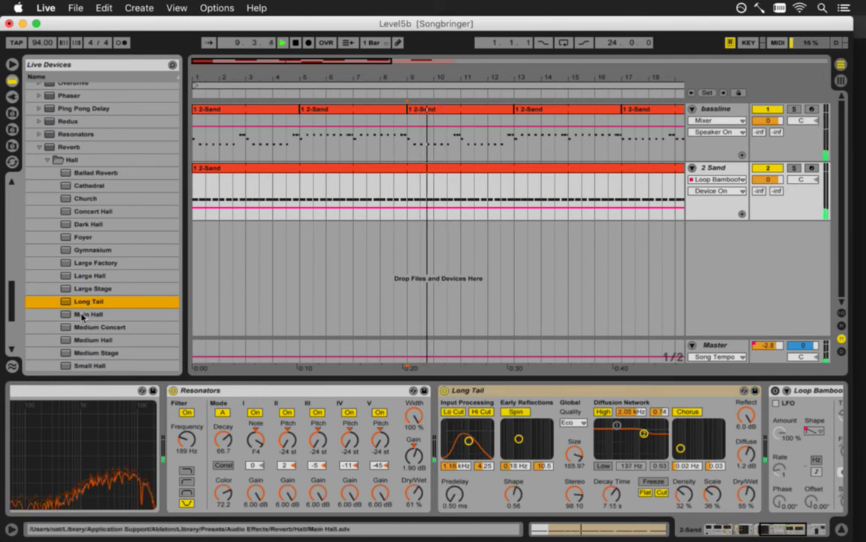
Switch from the Hall to the Room reverb presets and audition Dark Medium Room and Concrete Chamber.
left_click(48, 160)
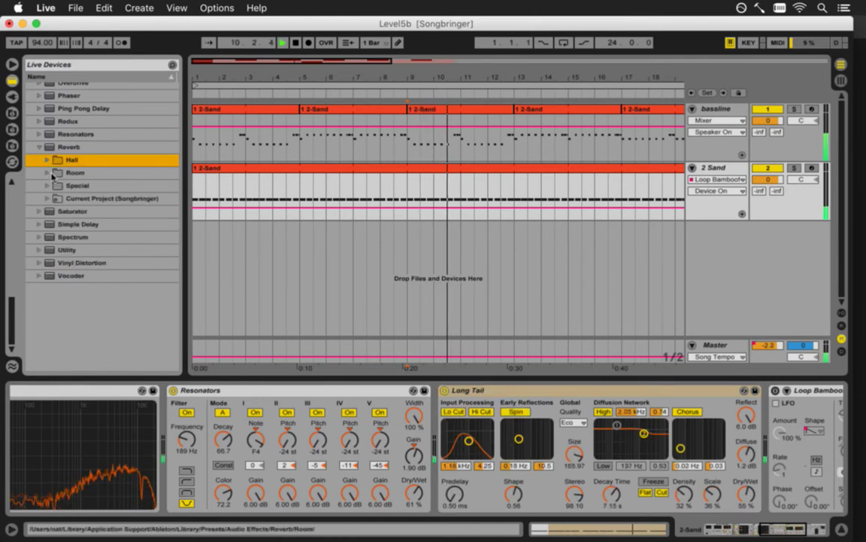
left_click(51, 173)
left_click(89, 276)
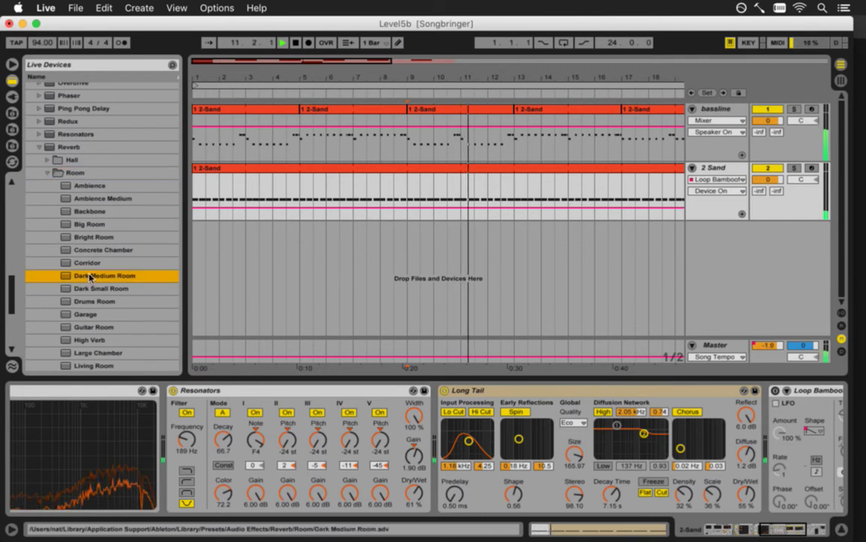
double_click(90, 276)
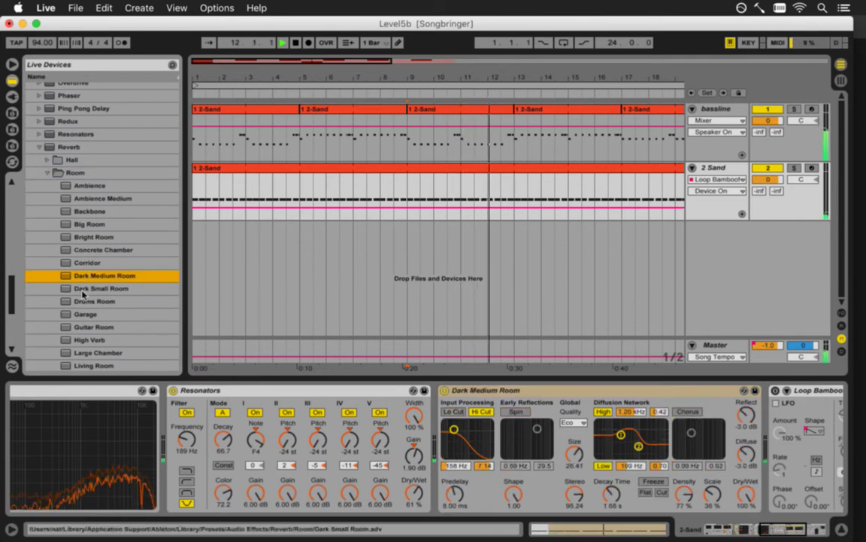
double_click(85, 250)
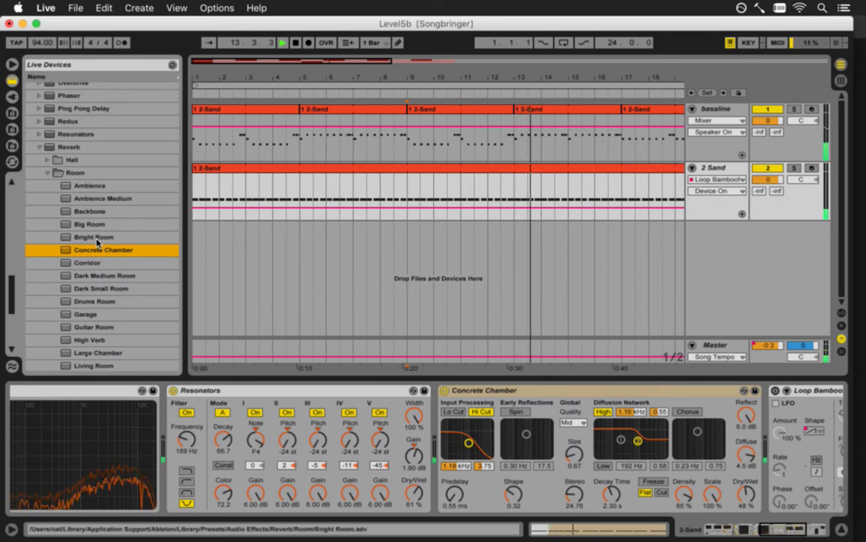
Audition the Room reverb presets Ambience, Ambience Medium and Backbone on 2 Sand during playback.
left_click(764, 529)
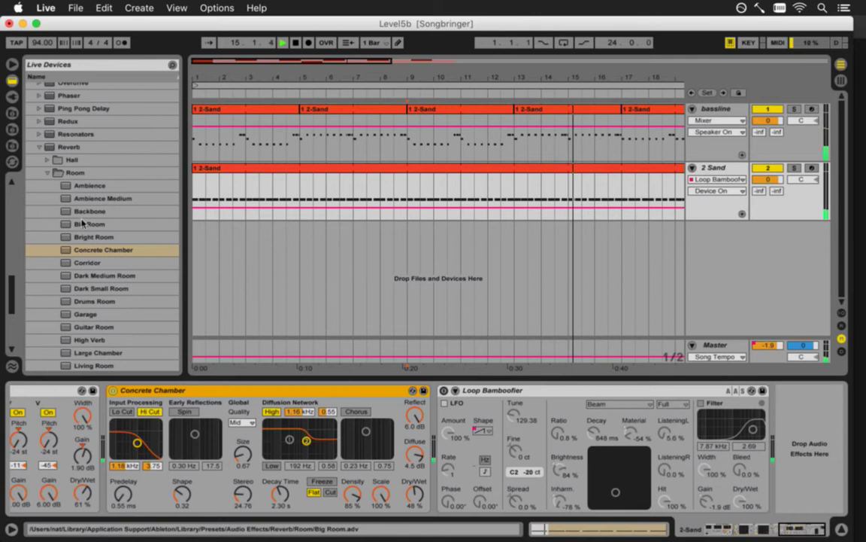
double_click(89, 185)
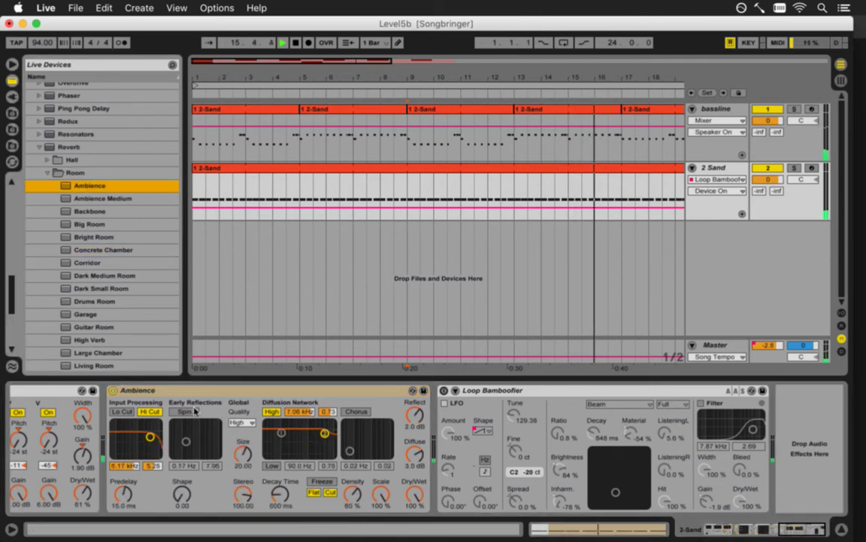
left_click(89, 198)
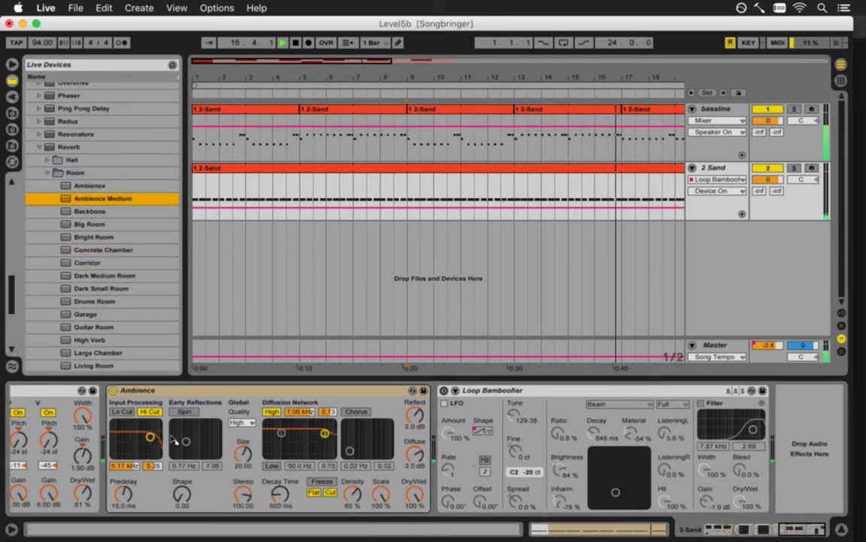
key("space")
key("space")
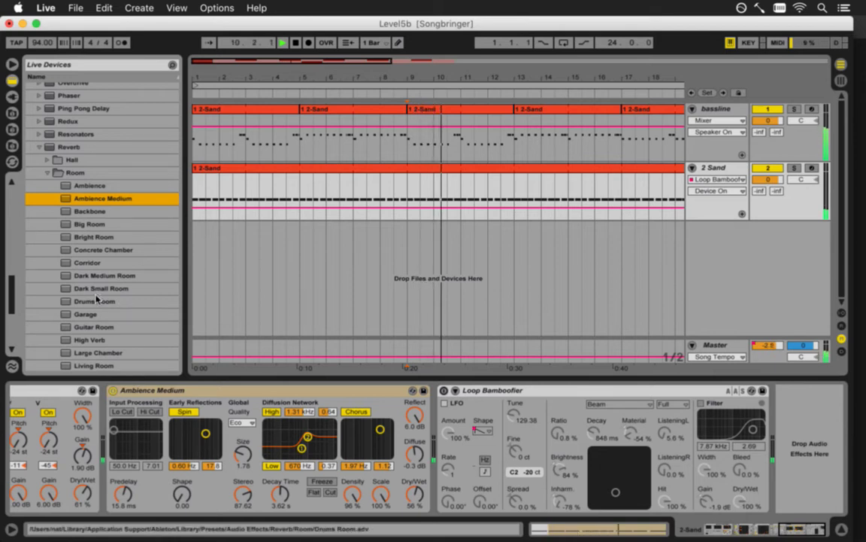
left_click(85, 213)
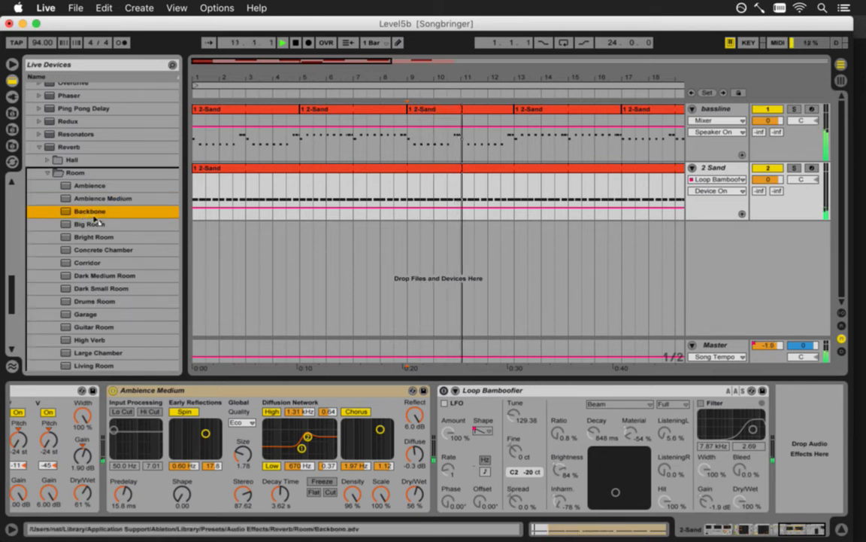
key("Return")
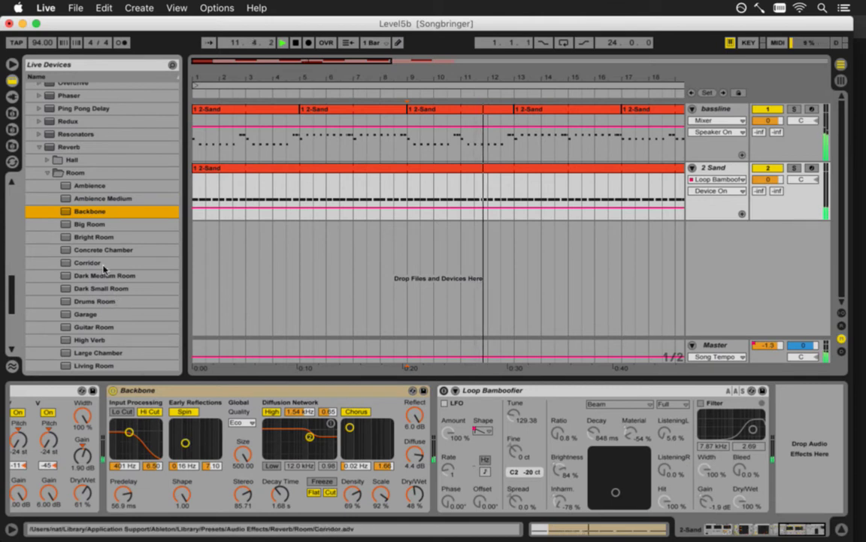
Load the Room reverb presets Big Room, Bright Room, Dark Medium Room and Drums Room in turn to compare them.
left_click(85, 225)
key("Return")
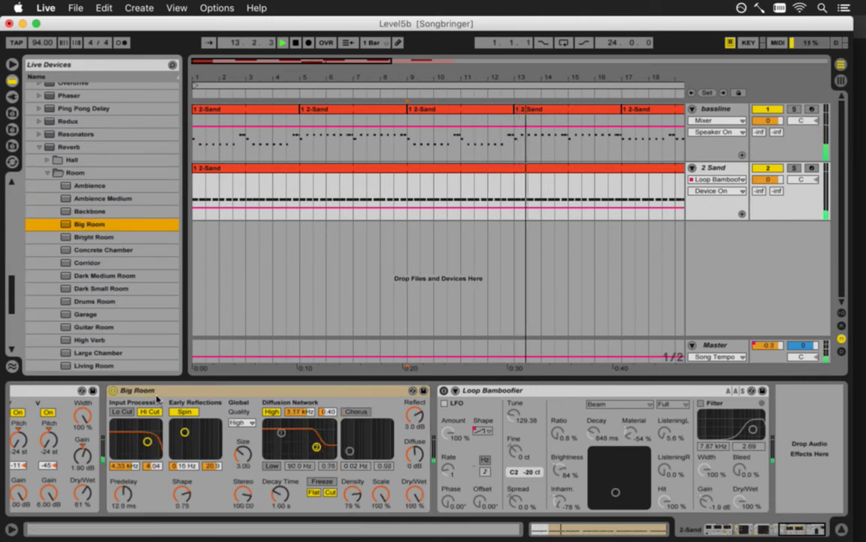
left_click(93, 237)
key("Return")
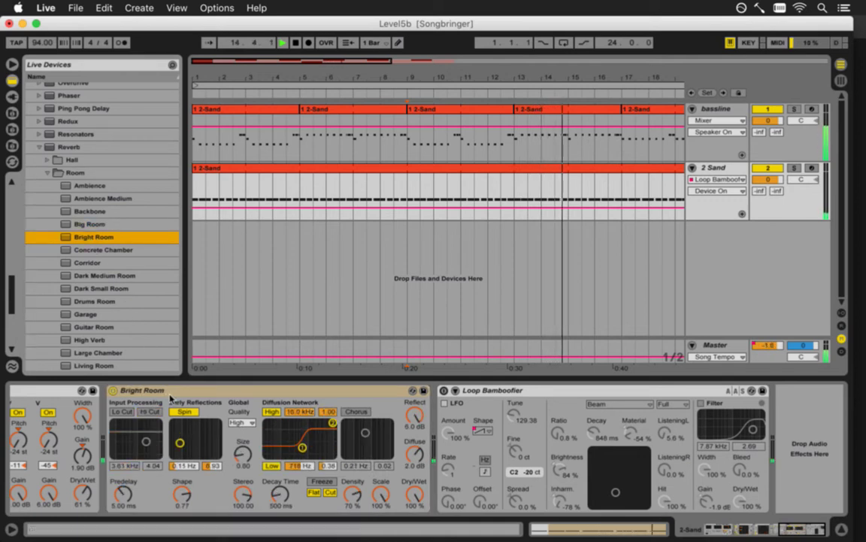
left_click(96, 276)
key("Return")
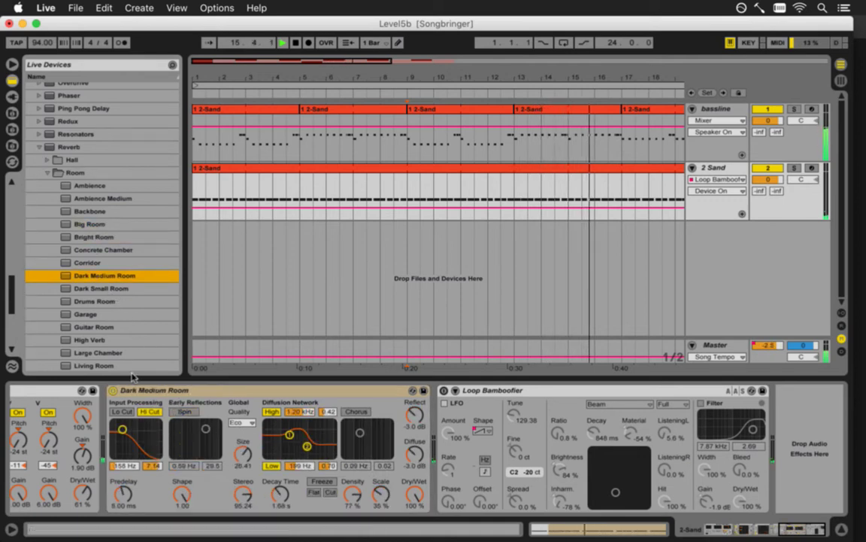
left_click(94, 301)
key("Return")
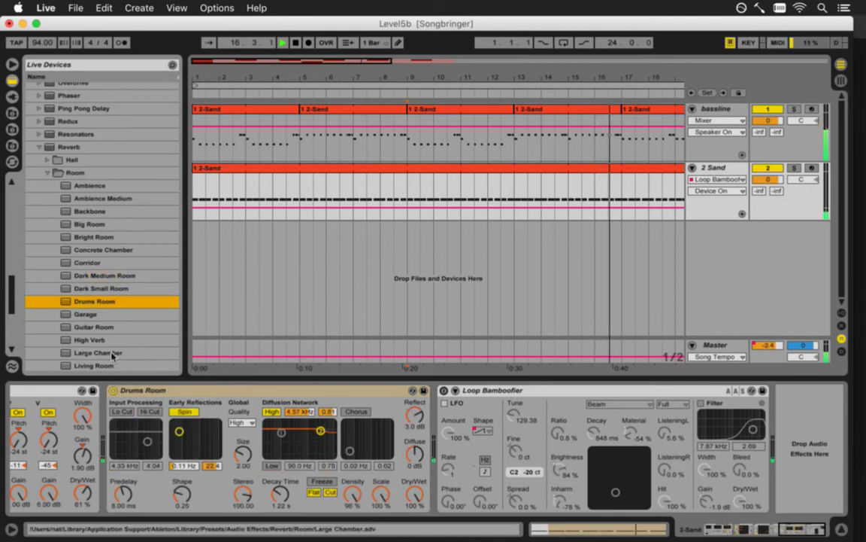
Replace the reverb preset with Garage, then Guitar Room, then Office while the song plays.
left_click_drag(109, 315, 97, 287)
left_click(98, 289)
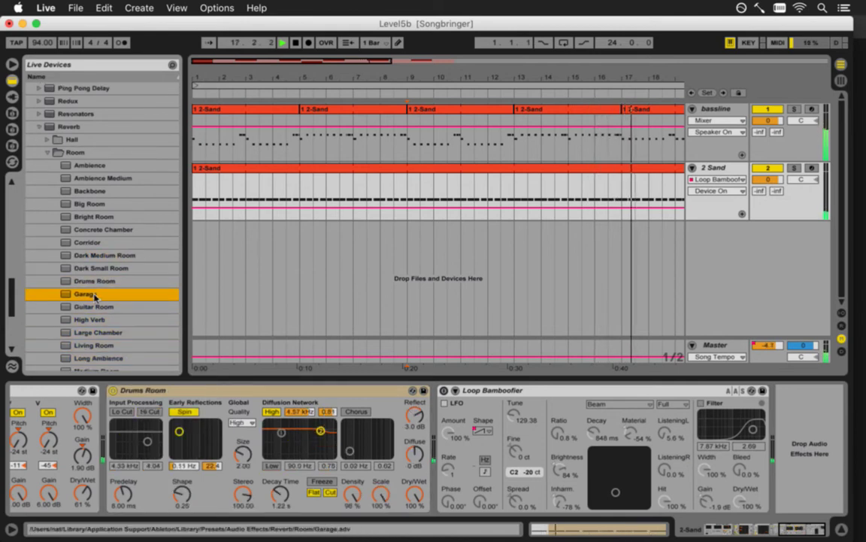
key("Return")
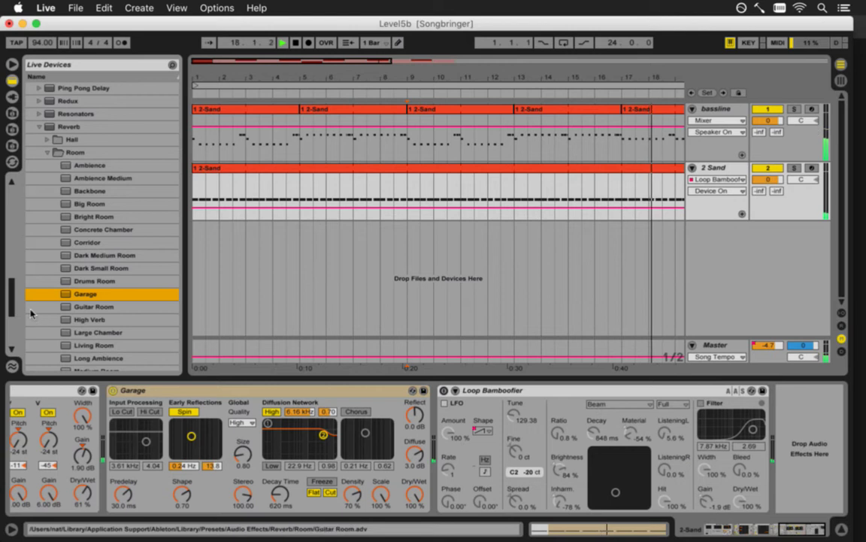
scroll(86, 293, "down", 3)
left_click(87, 262)
key("Return")
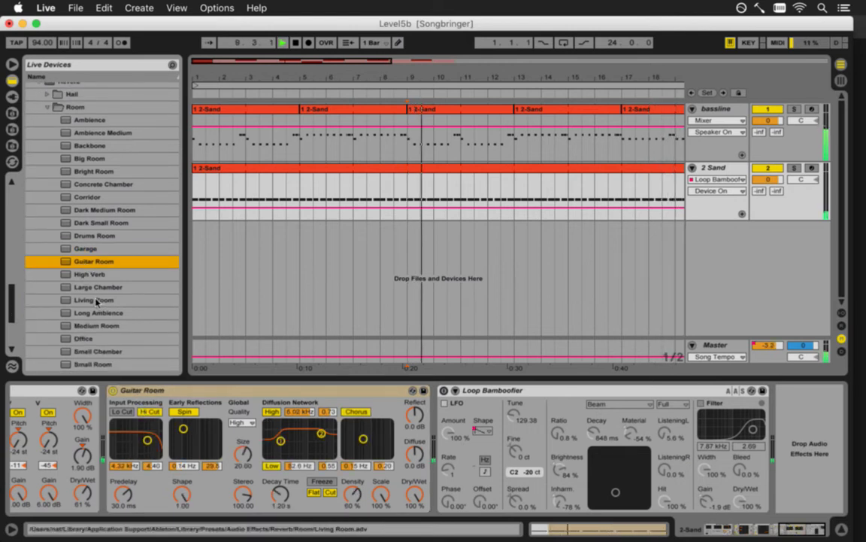
left_click_drag(90, 338, 159, 423)
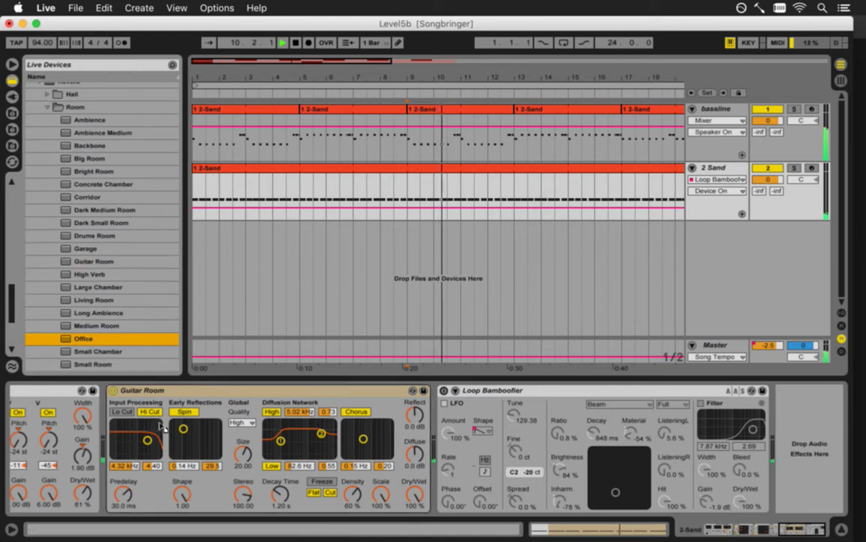
key("Return")
Replace the reverb preset on 2 Sand with Standard Room.
scroll(13, 325, "down", 4)
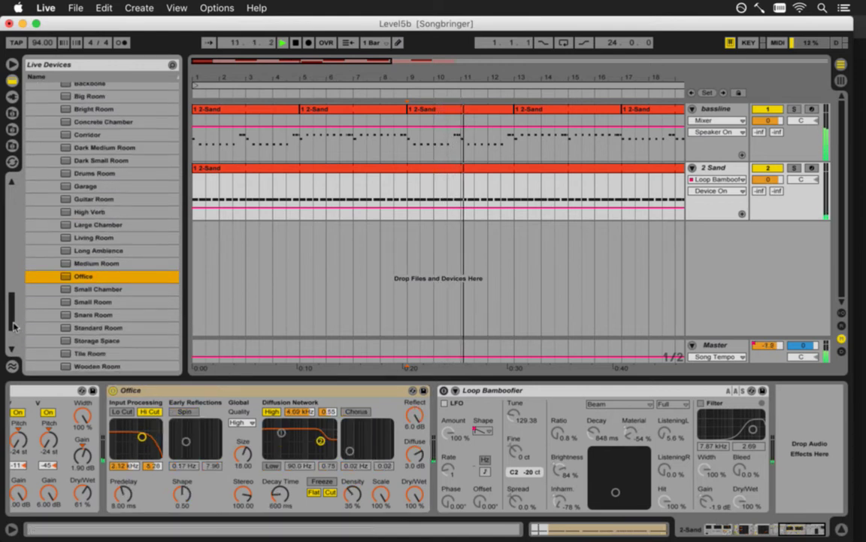
key("Down")
key("Down")
key("Down")
key("Down")
key("Return")
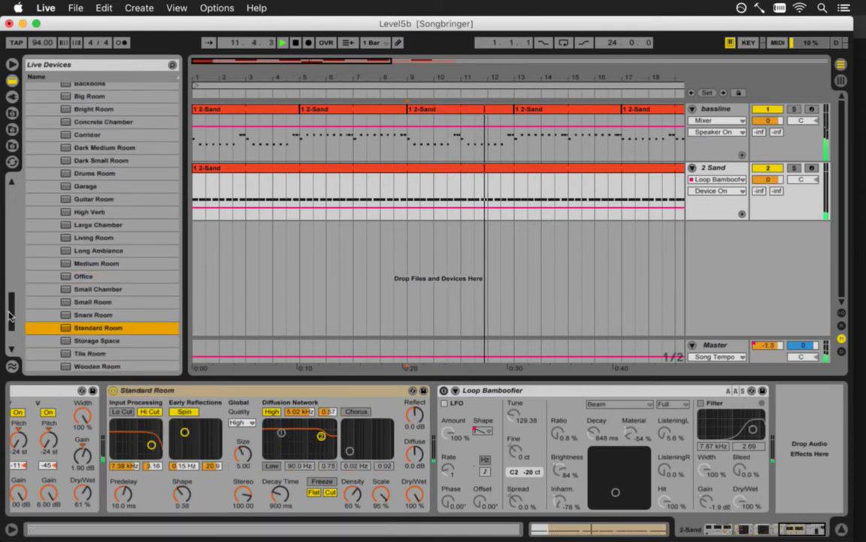
Audition the end of the Room reverb preset list and load Tile Room on 2 Sand.
scroll(10, 319, "down", 4)
key("Down")
key("Down")
key("Return")
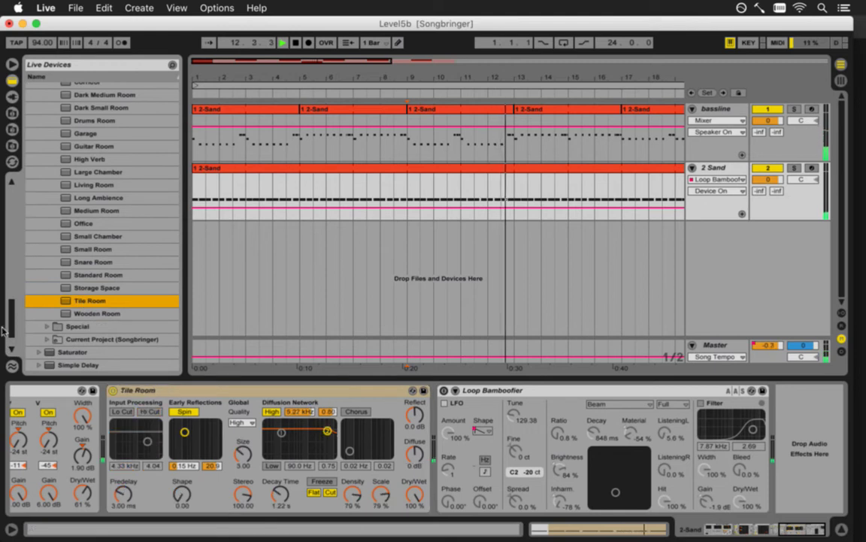
scroll(8, 323, "up", 3)
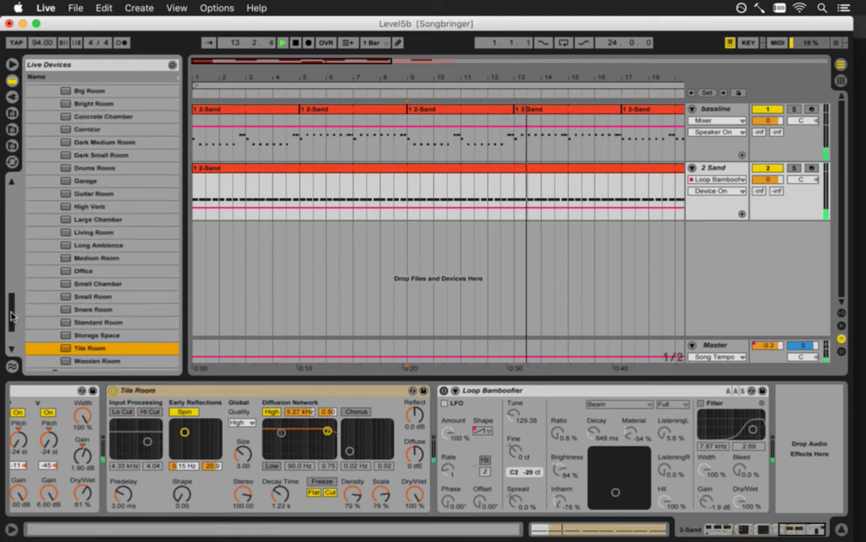
key("Down")
key("Return")
scroll(11, 322, "down", 1)
left_click_drag(12, 322, 11, 323)
double_click(83, 349)
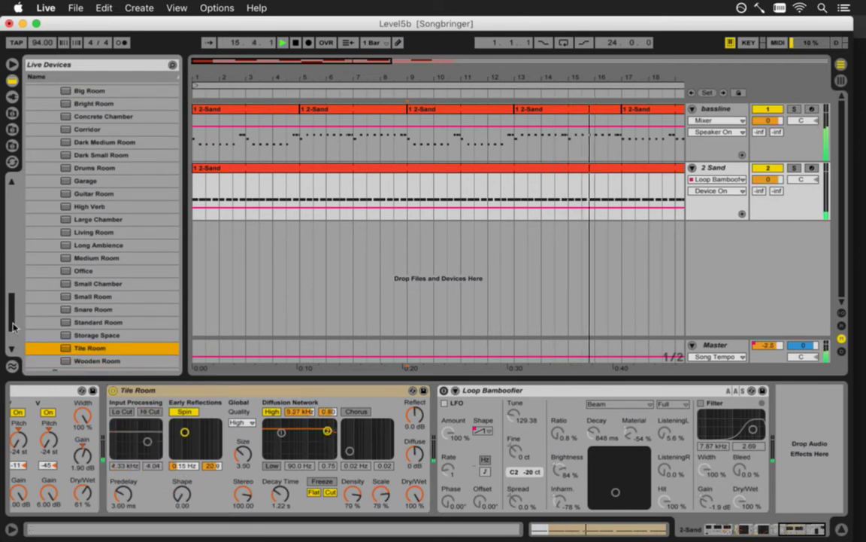
Load the Backbone reverb preset and bypass and re-enable the device to compare the sound.
scroll(11, 325, "up", 3)
scroll(12, 316, "up", 4)
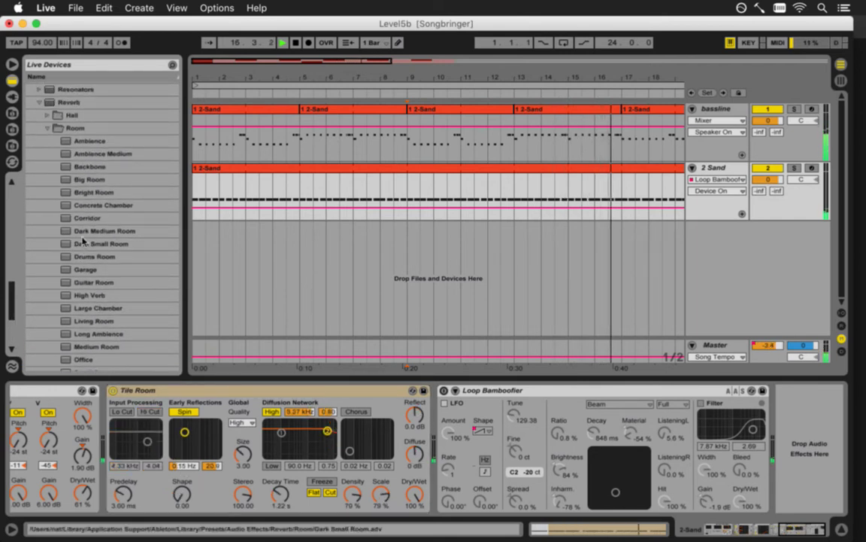
double_click(86, 166)
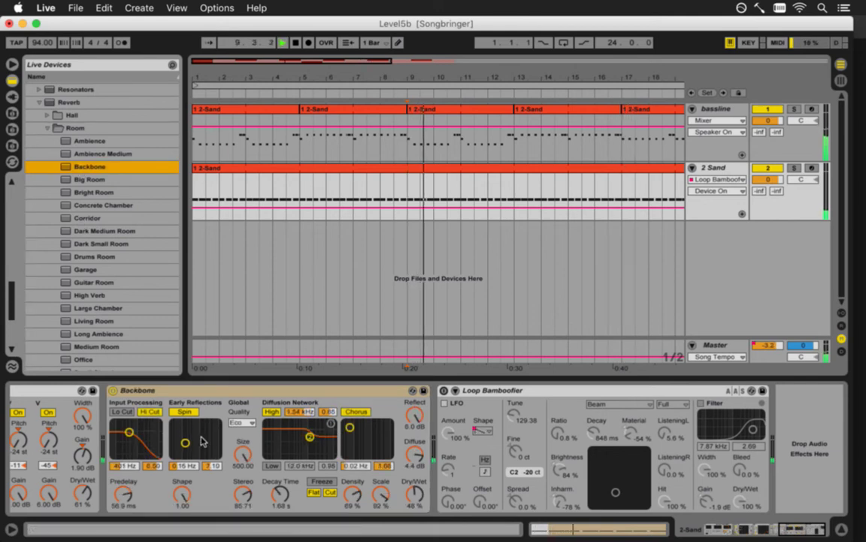
left_click(114, 392)
left_click(113, 391)
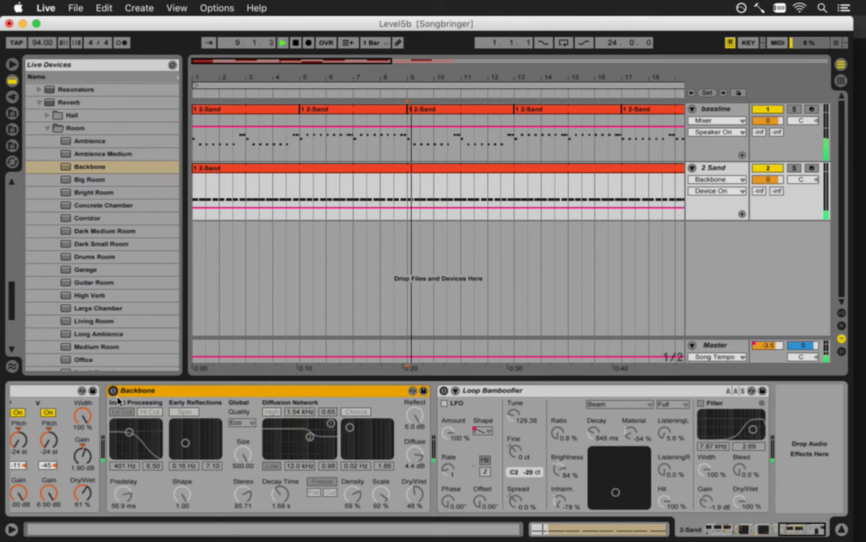
left_click(113, 390)
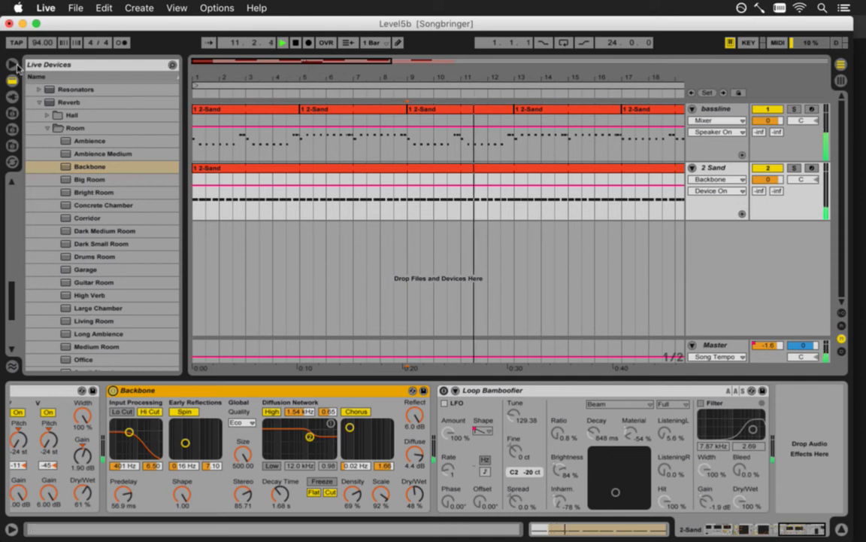
Hide the browser, rename the 2 Sand track to "sand" and save the set.
key("super+alt+b")
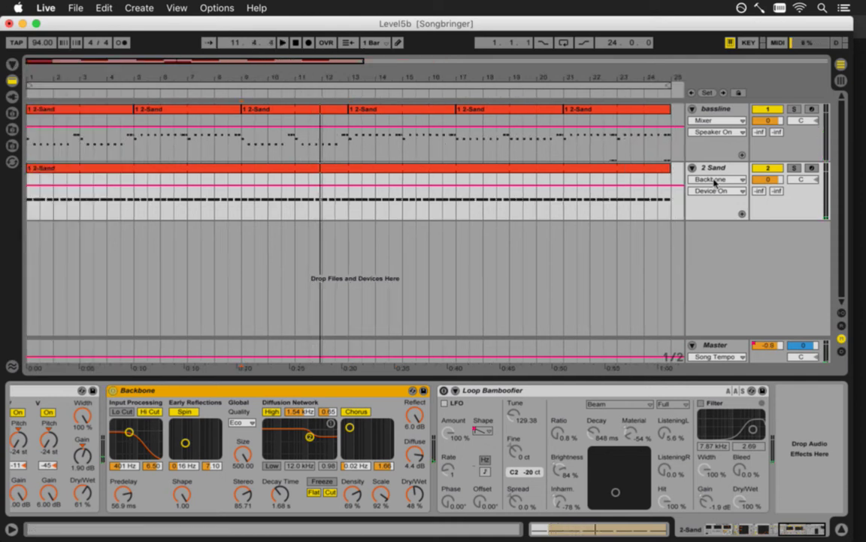
left_click(715, 168)
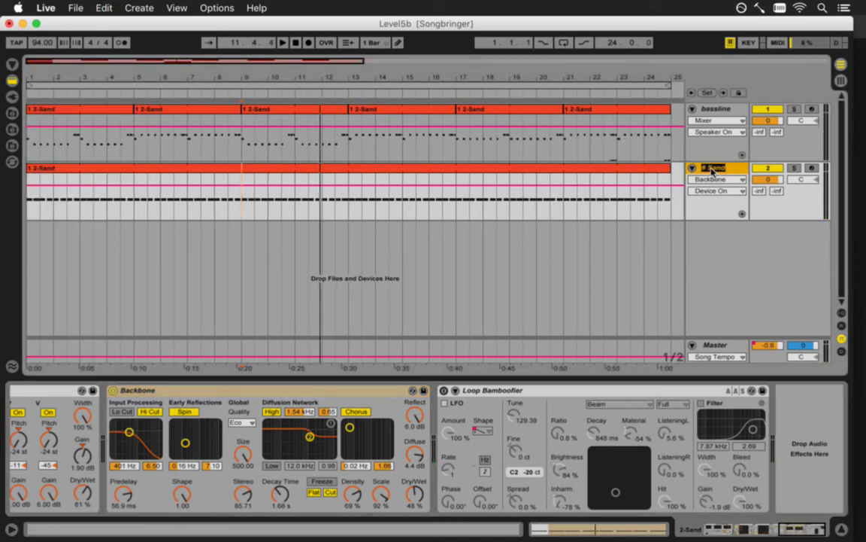
key("super+s")
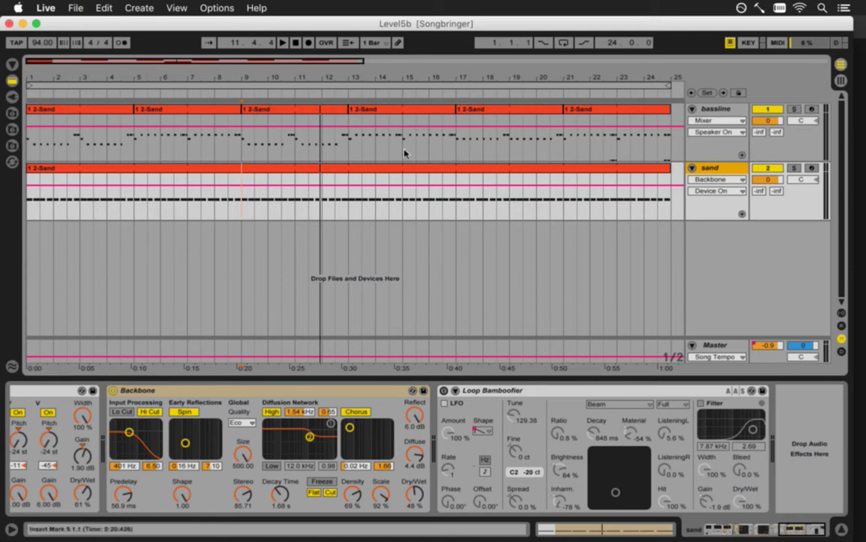
Play the song briefly and fold the Loop Bamboofier device on the sand track.
key("space")
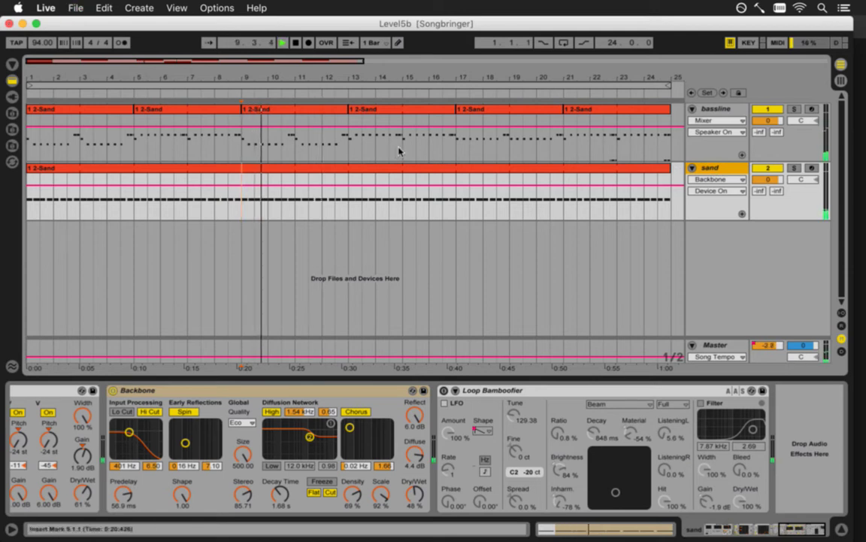
double_click(510, 393)
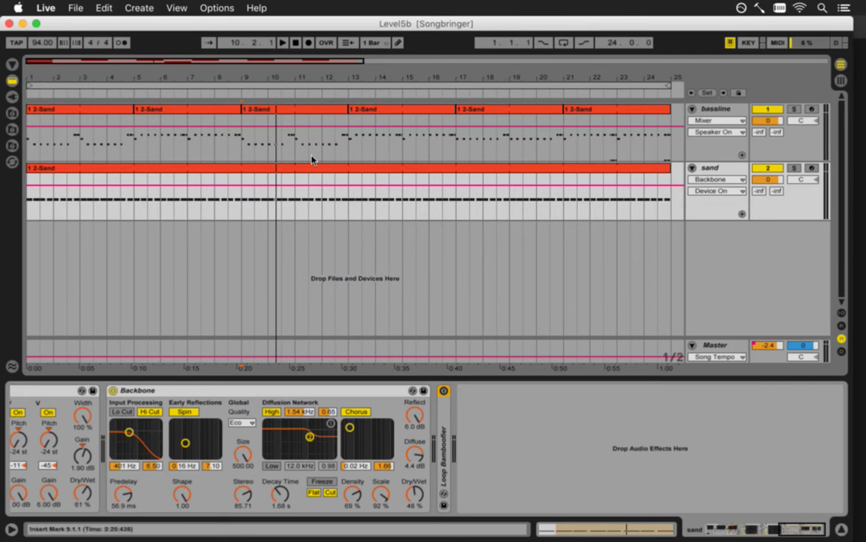
Open the Massive synth on the bassline track and lower the OSC1 pitch to -40.00 while the song plays.
left_click(720, 109)
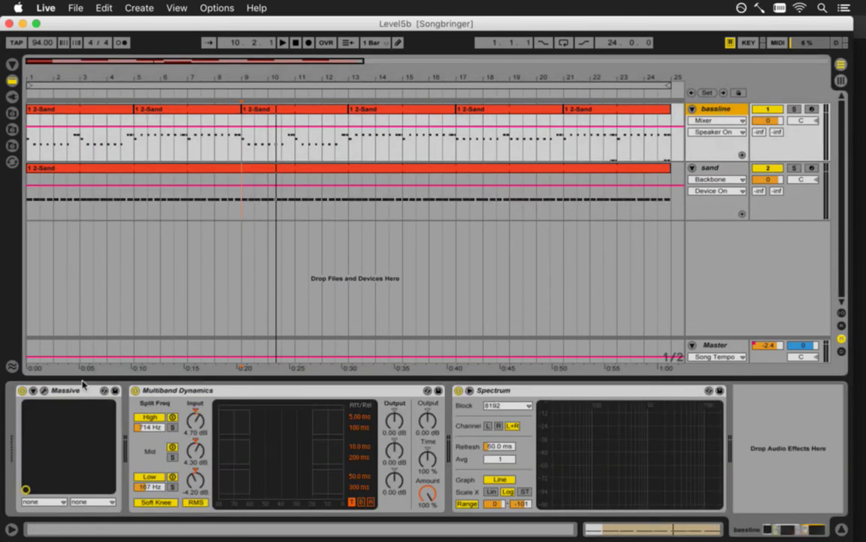
left_click(44, 391)
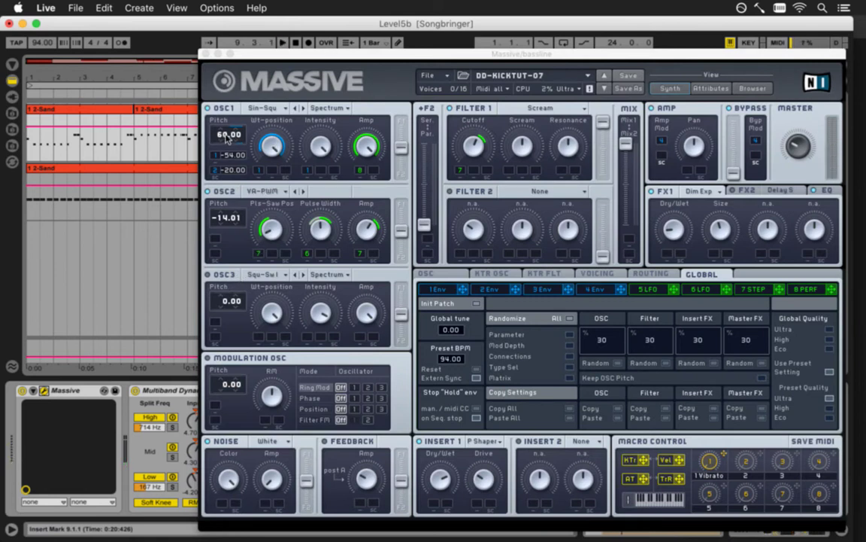
left_click_drag(225, 139, 226, 144)
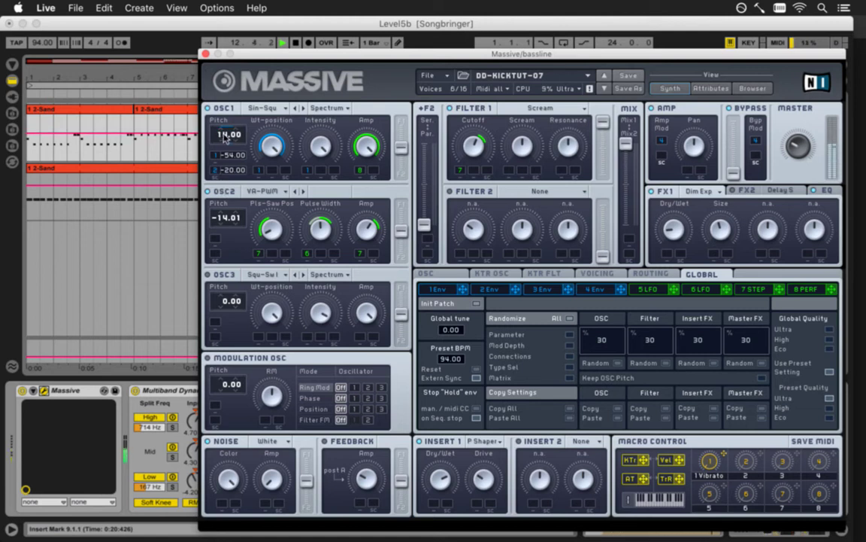
left_click_drag(226, 145, 225, 156)
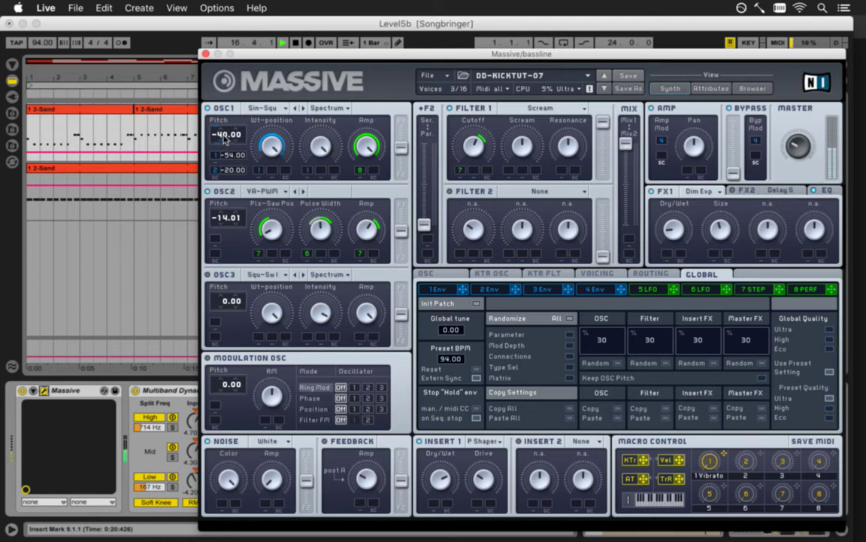
left_click_drag(222, 144, 224, 160)
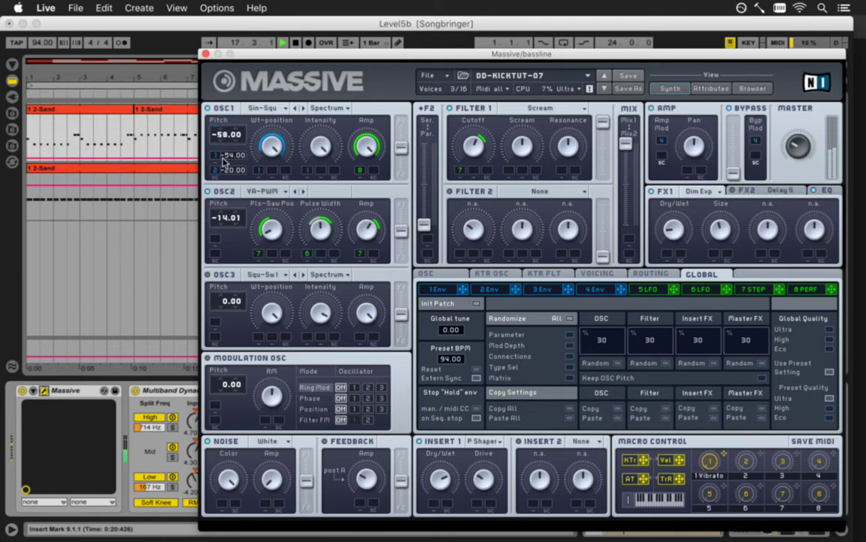
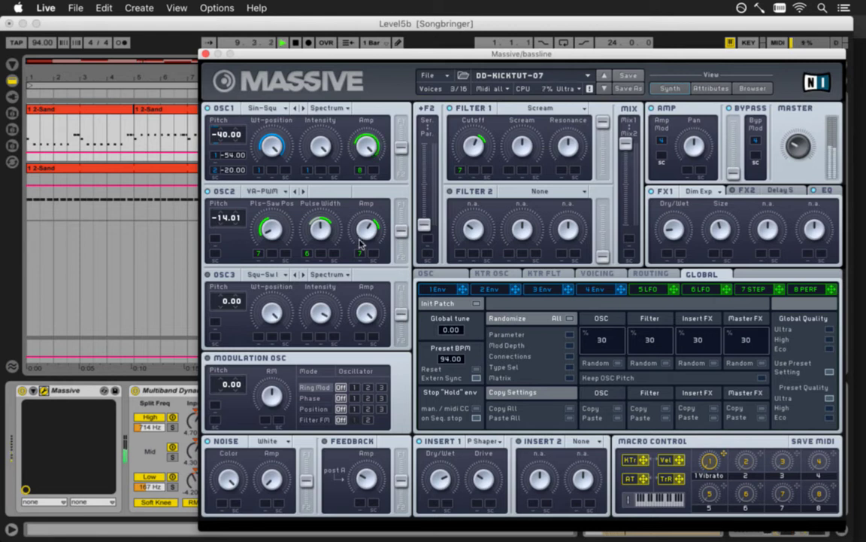
Switch off OSC1 in Massive and solo the bassline track.
key("space")
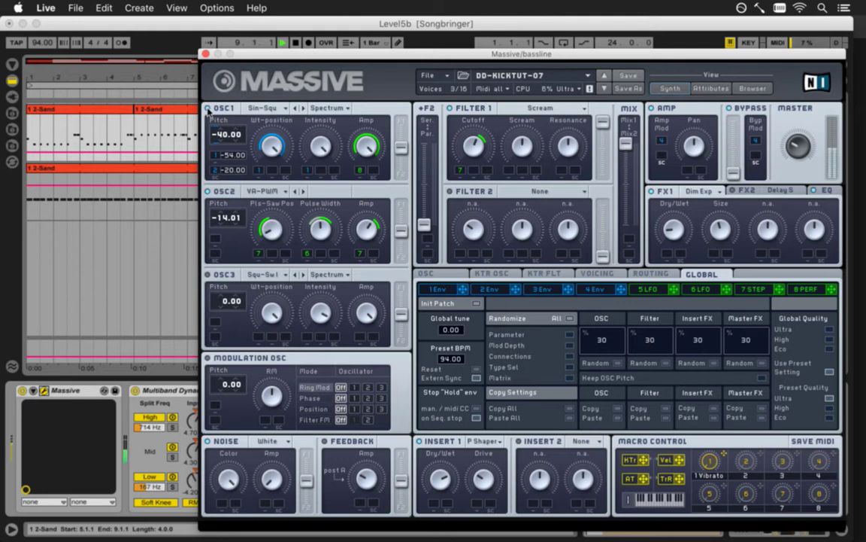
key("space")
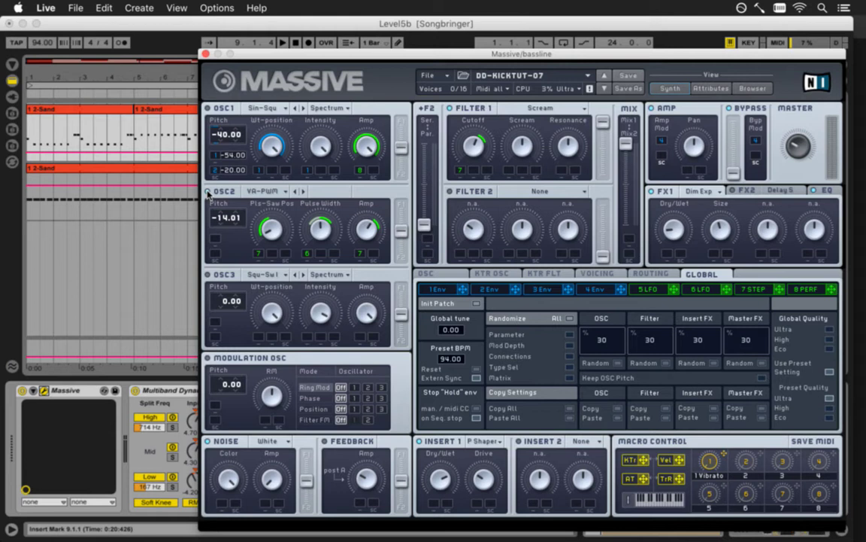
left_click_drag(378, 59, 228, 159)
left_click(795, 110)
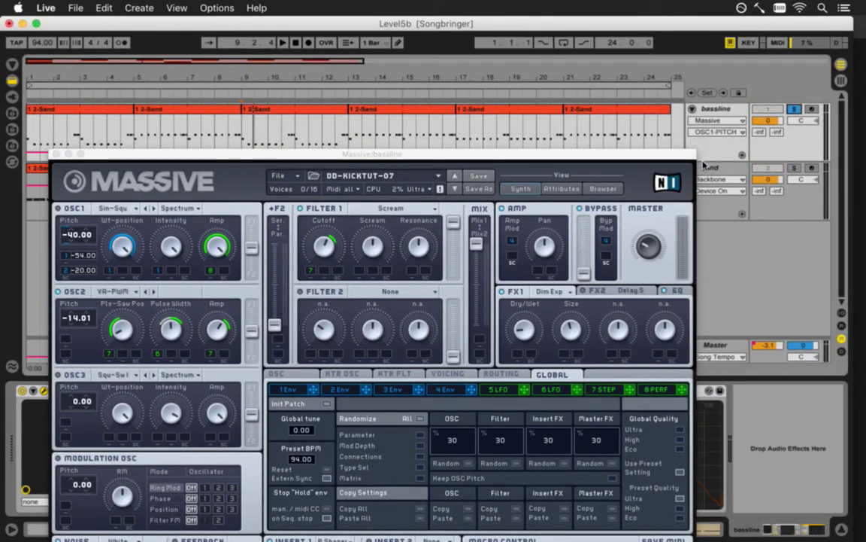
left_click_drag(286, 152, 440, 47)
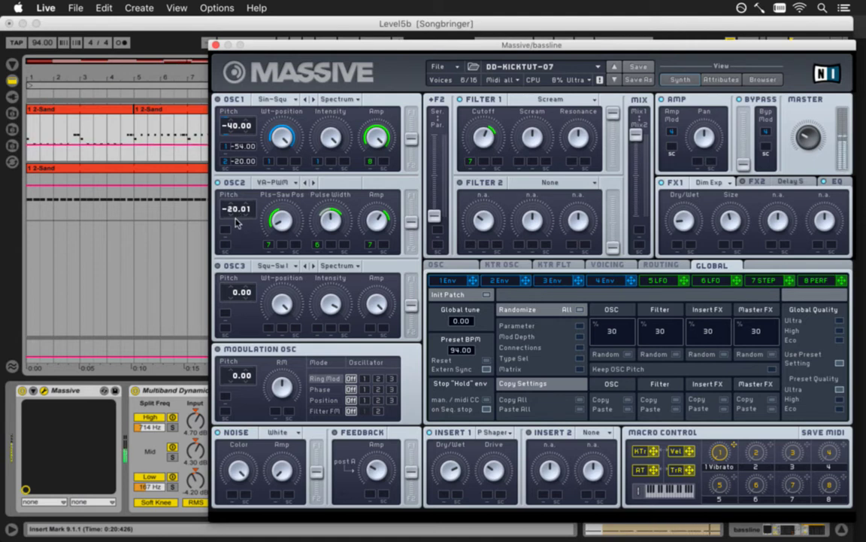
Audition OSC2 pitches such as 13.99, 27.99, 20.99 and -28.01 against the soloed bassline, then return the pitch to -14.01.
left_click_drag(235, 234, 262, 172)
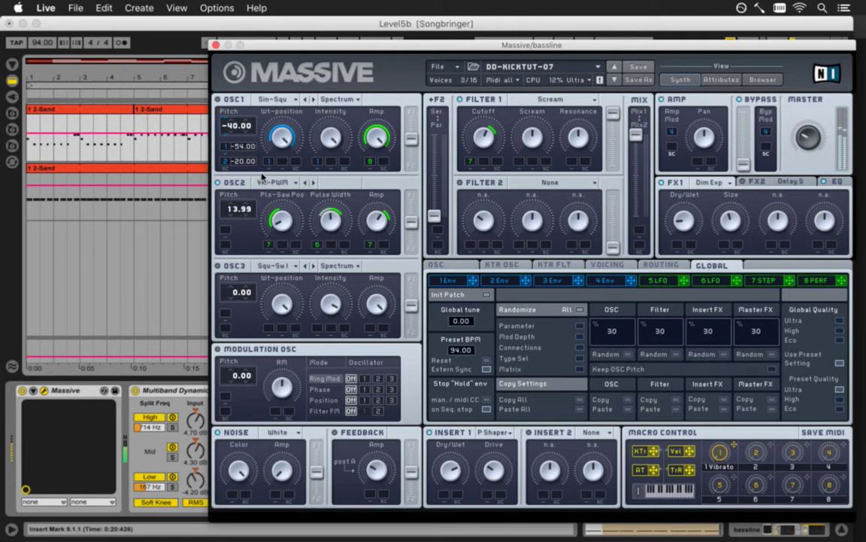
left_click_drag(262, 173, 263, 155)
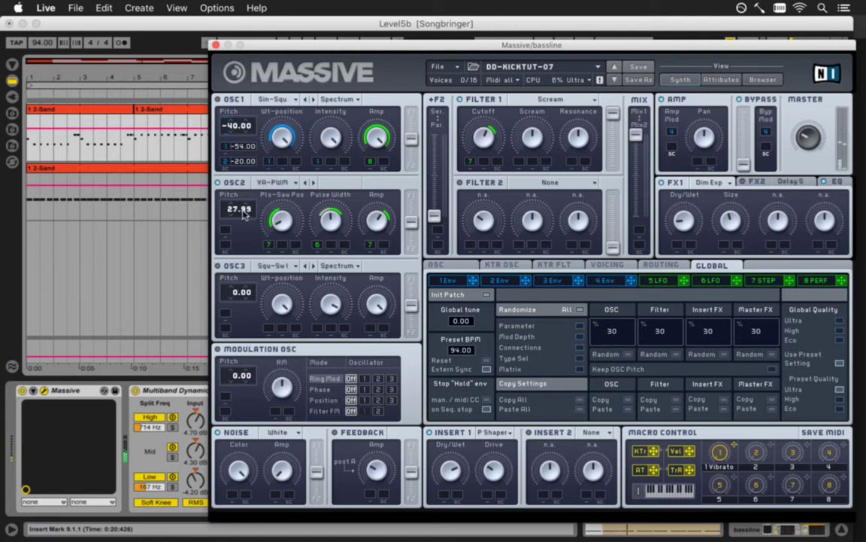
left_click_drag(237, 210, 236, 212)
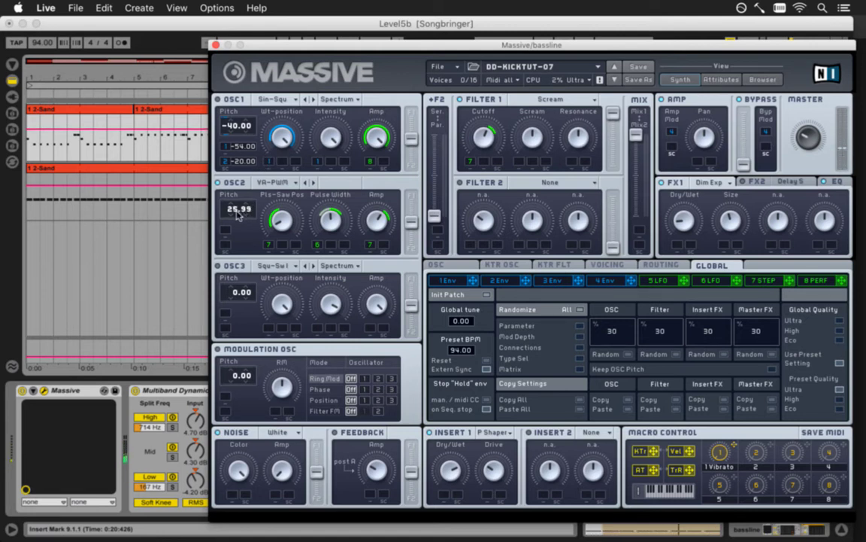
scroll(238, 212, "down", 3)
scroll(238, 218, "down", 1)
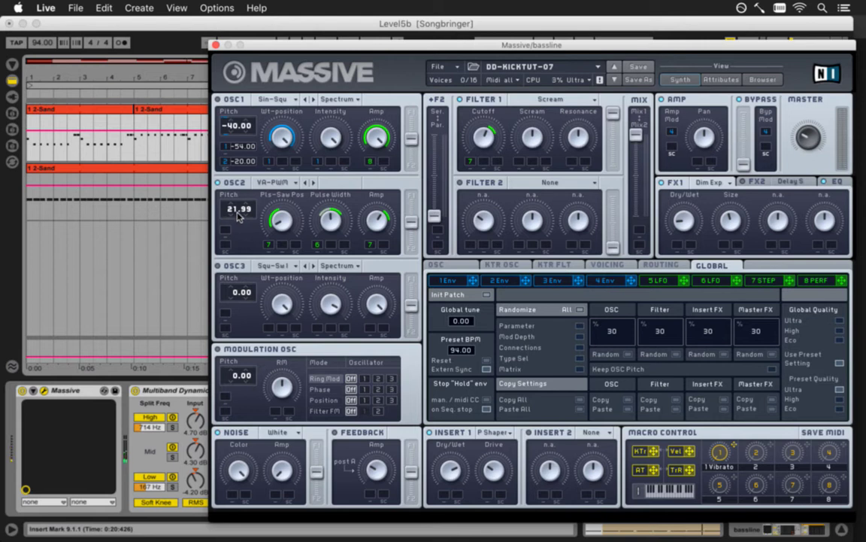
scroll(239, 217, "down", 2)
scroll(238, 216, "up", 1)
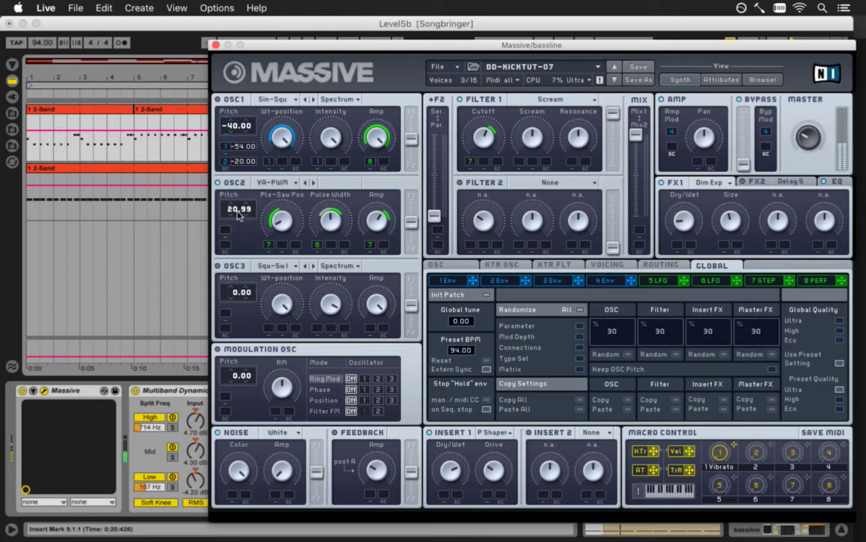
left_click_drag(238, 216, 239, 280)
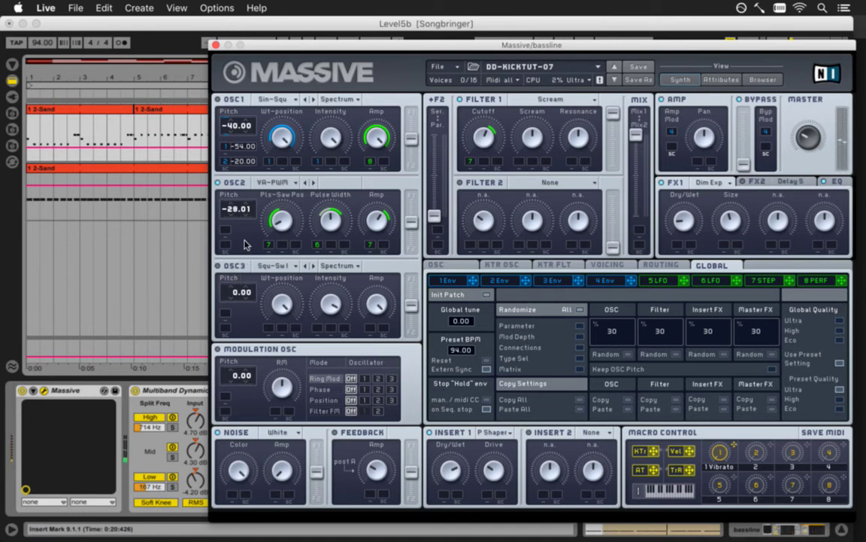
left_click_drag(235, 213, 241, 191)
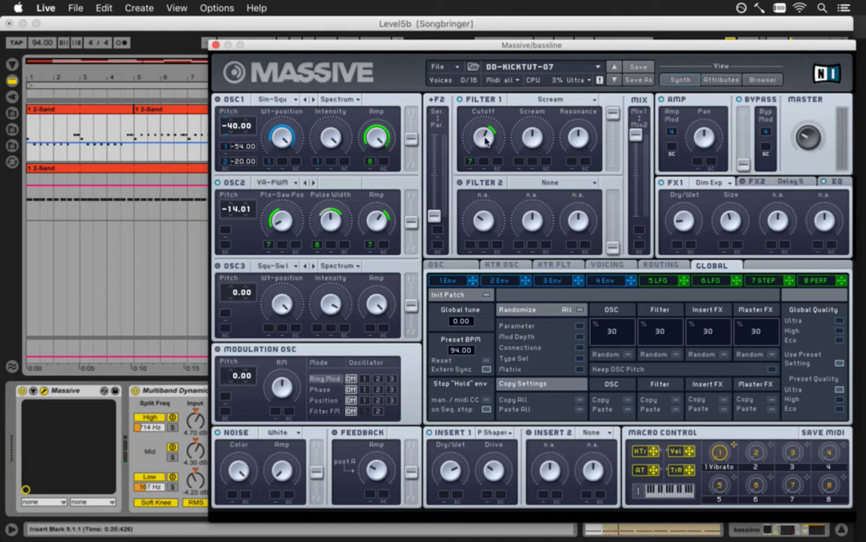
Raise the Scream amount of Massive's Filter 1 and modulate it with 6 LFO.
left_click_drag(532, 139, 532, 111)
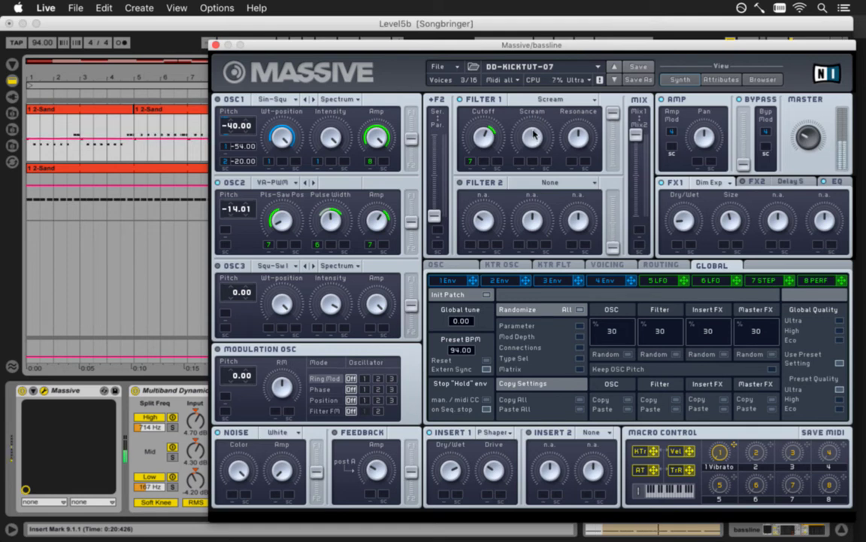
mouse_move(535, 120)
left_mouse_down()
mouse_move(537, 147)
mouse_move(533, 104)
mouse_move(534, 131)
mouse_move(535, 114)
left_mouse_up()
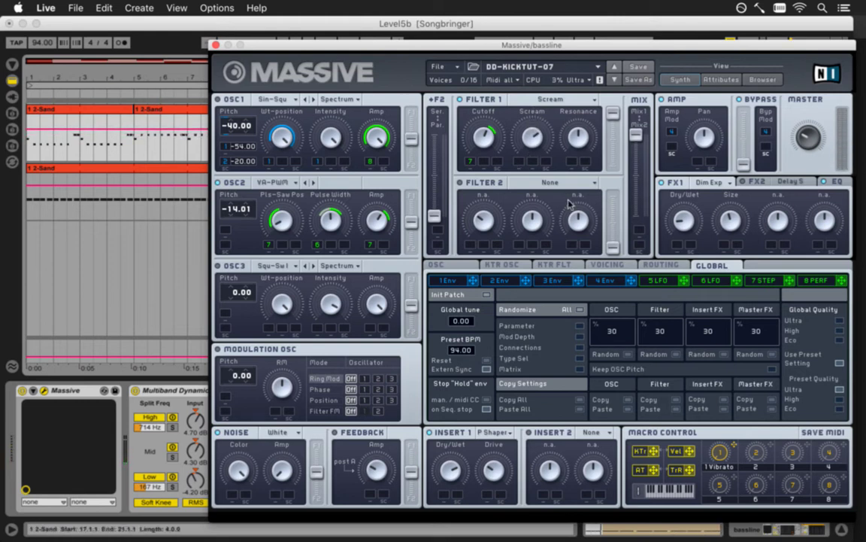
left_click(712, 282)
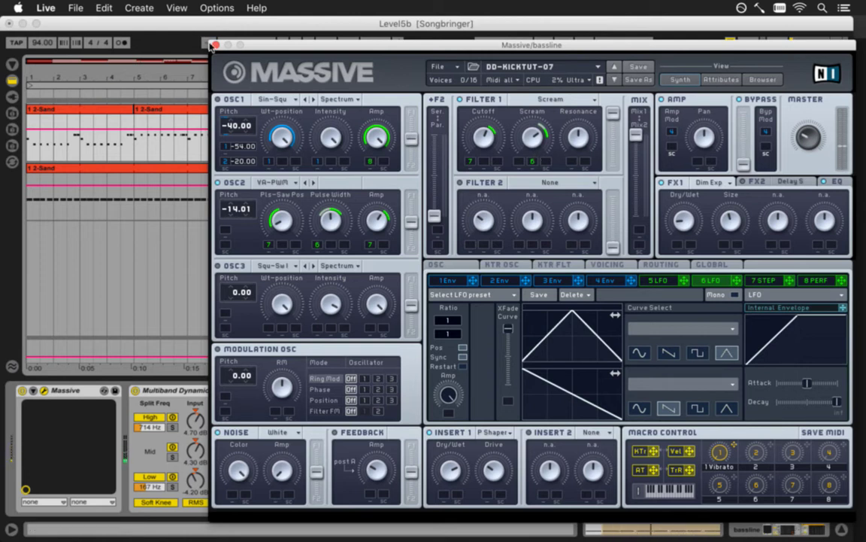
Close the Massive window and take the bassline track out of solo.
left_click(215, 45)
left_click(794, 109)
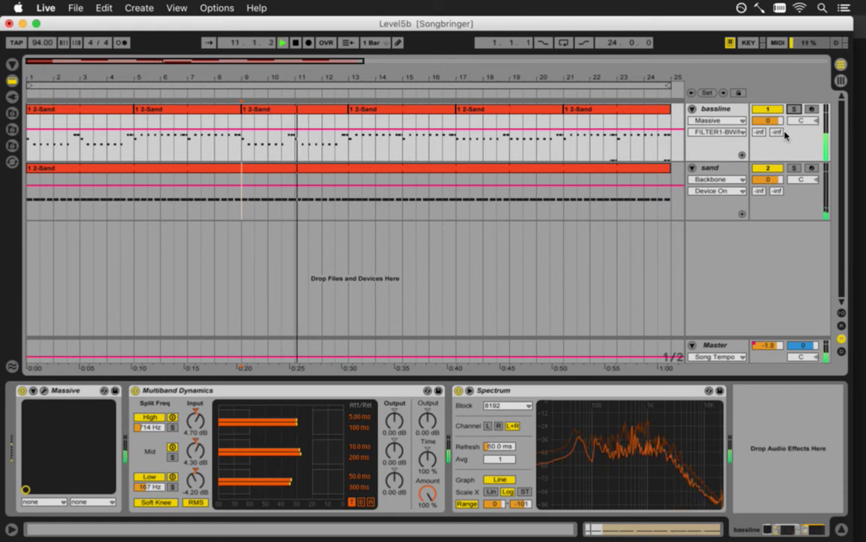
Bypass the Resonators device on the sand track and fold it.
left_click(726, 181)
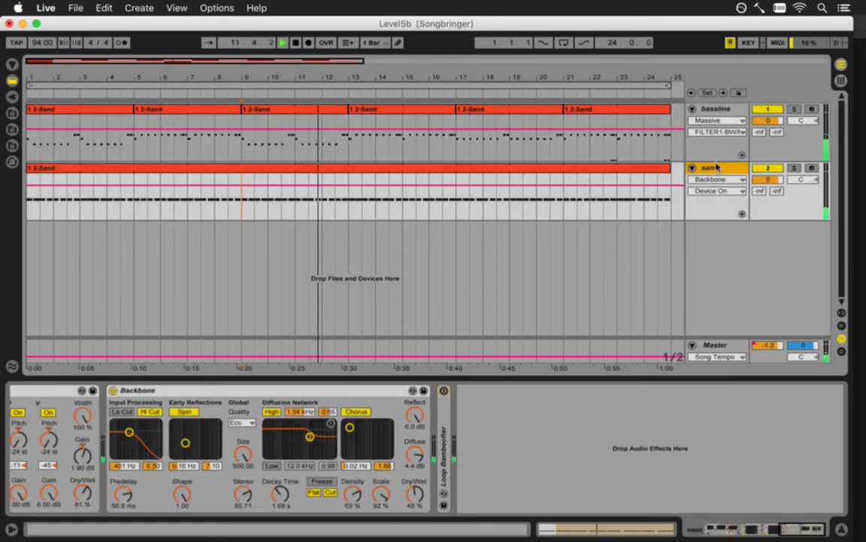
left_click(758, 529)
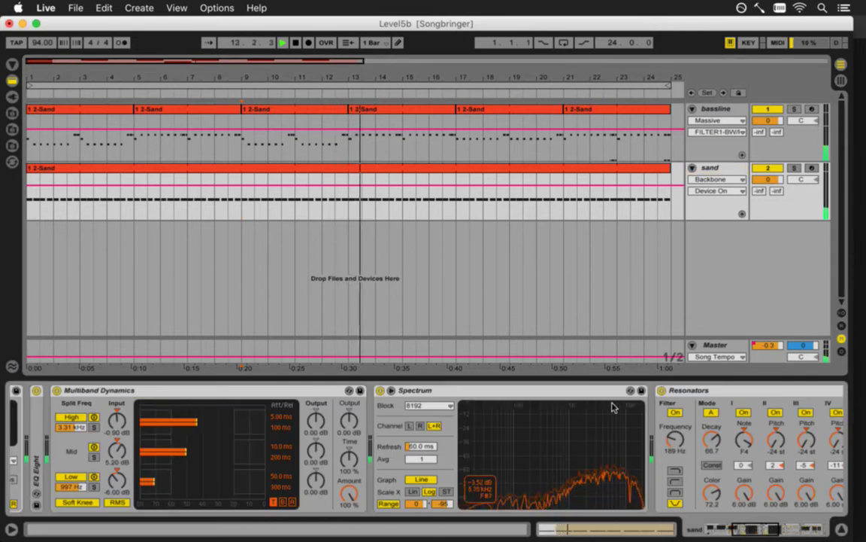
left_click(661, 389)
left_click(756, 526)
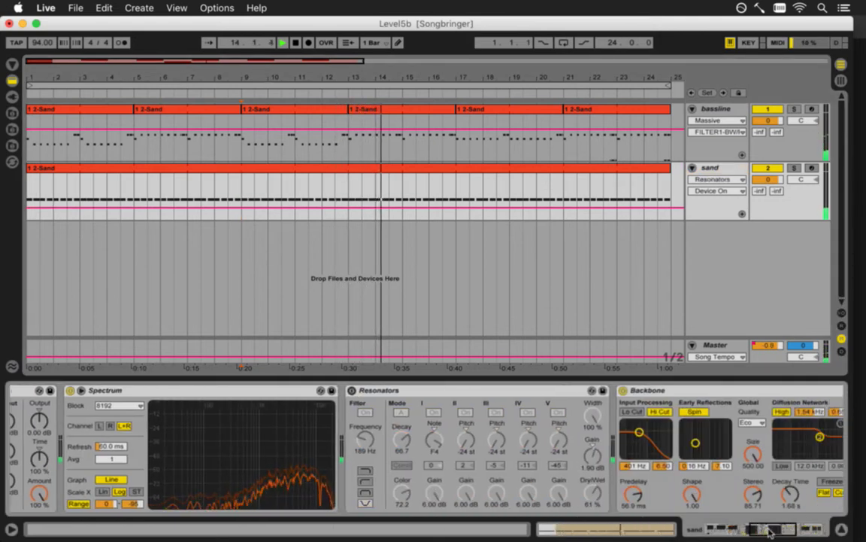
double_click(462, 392)
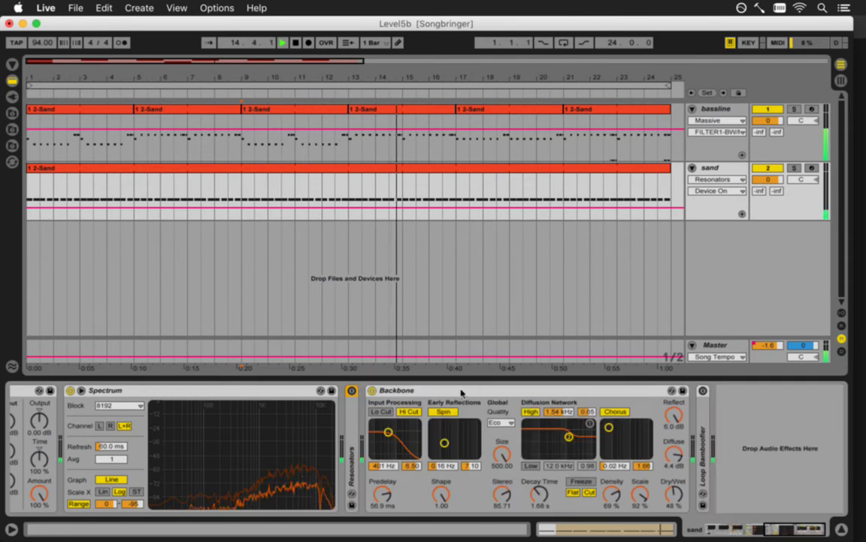
Lower the Dry/Wet of the Backbone reverb on the sand track to 27 %.
left_click(412, 391)
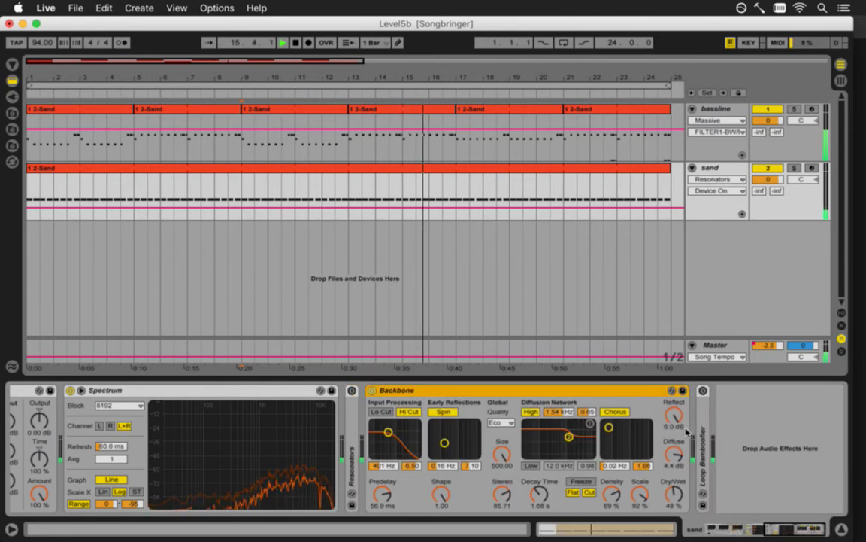
left_click_drag(674, 490, 673, 495)
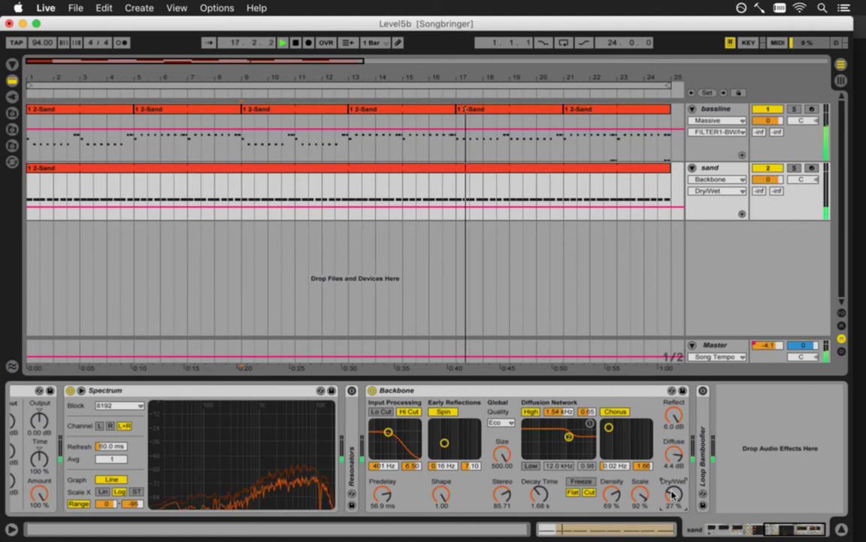
Lower the master output of Multiband Dynamics on the sand track to -4.30 dB and replay the song from bar 9.
left_click(777, 531)
left_click_drag(777, 532, 734, 531)
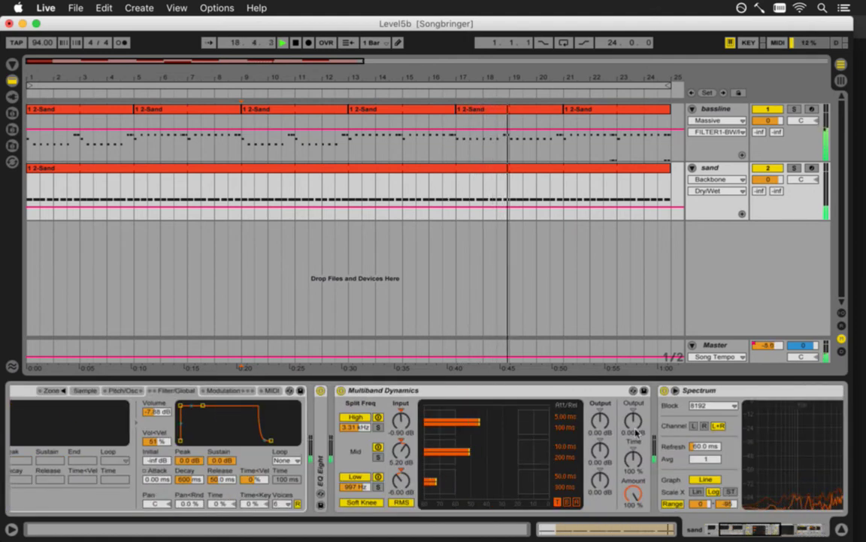
left_click_drag(633, 420, 634, 423)
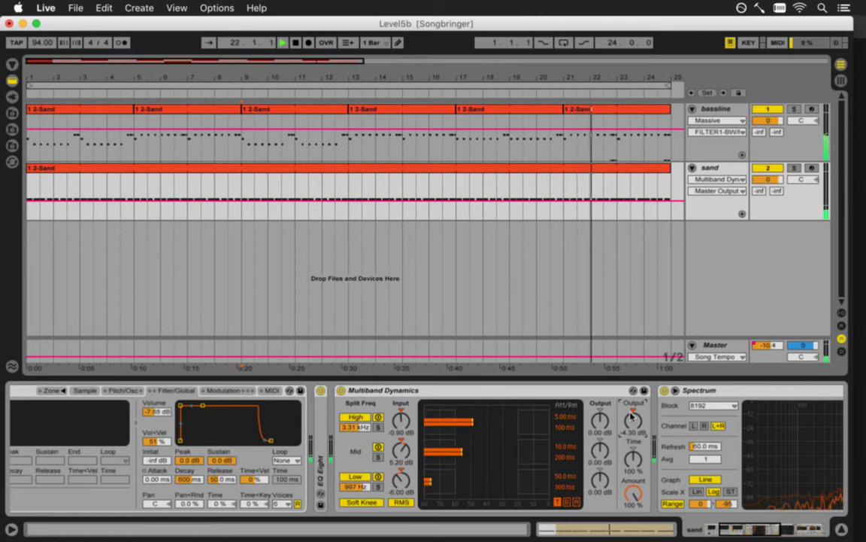
key("space")
key("space")
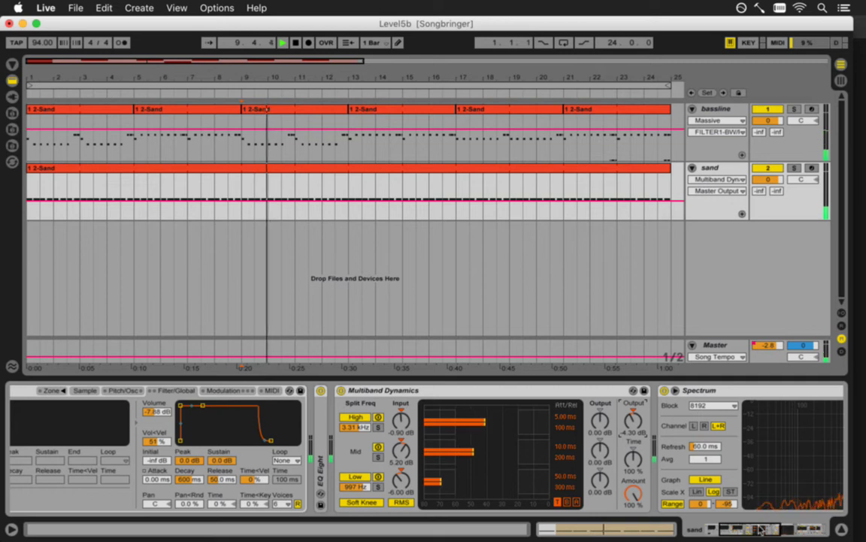
scroll(647, 466, "left", 5)
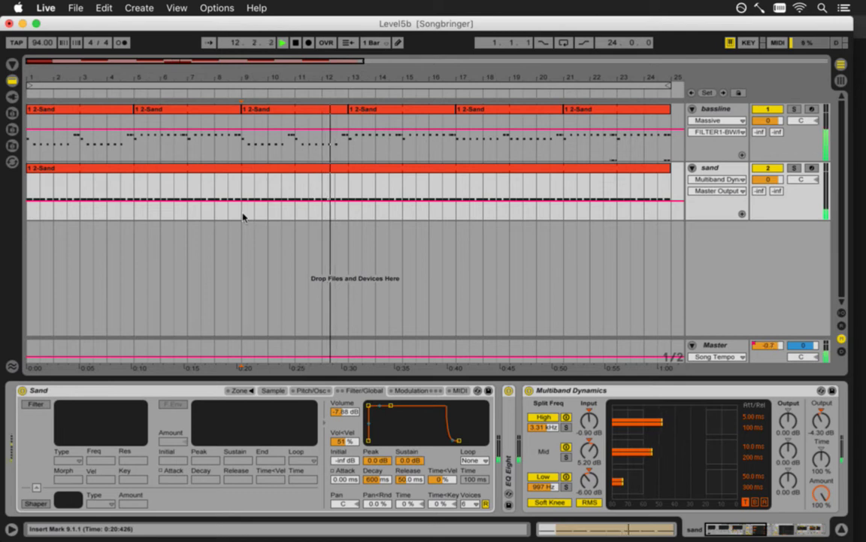
left_click(75, 7)
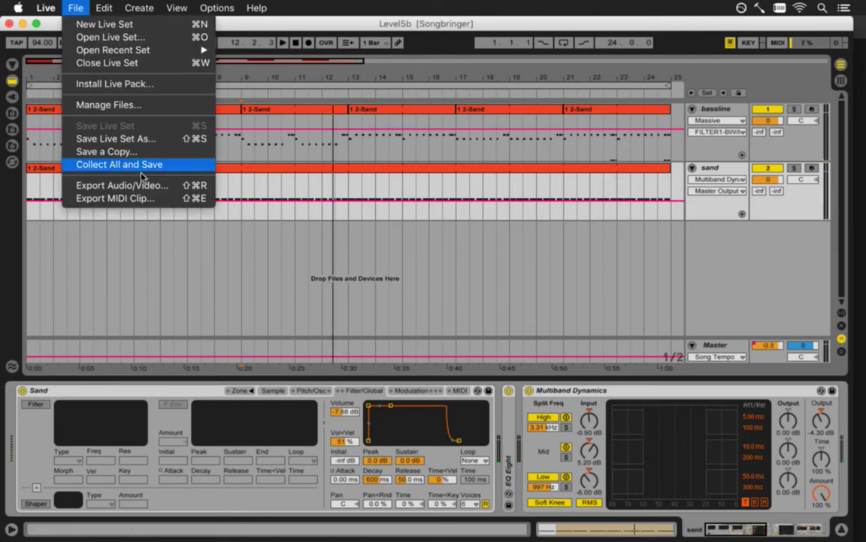
left_click(173, 184)
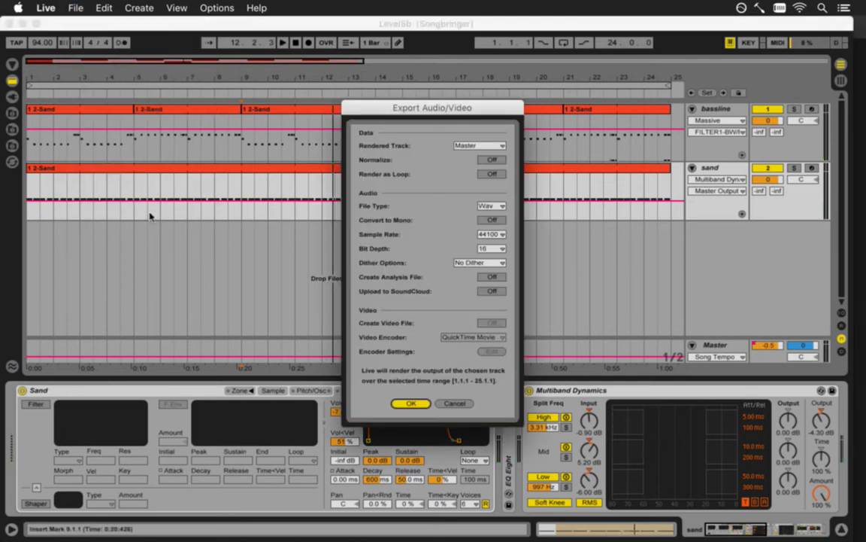
key("Return")
key("Escape")
key("Escape")
Play the song in Session View to check the master level and return to the arrangement.
key("Tab")
key("space")
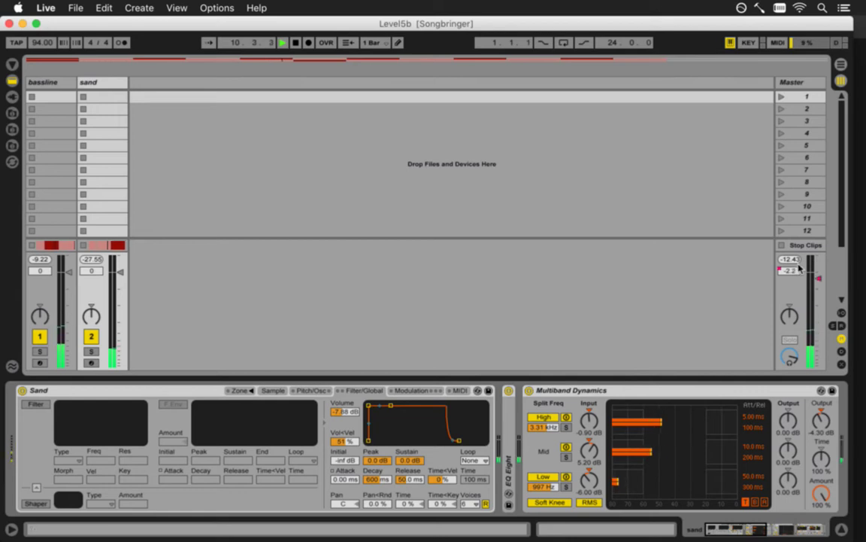
key("Tab")
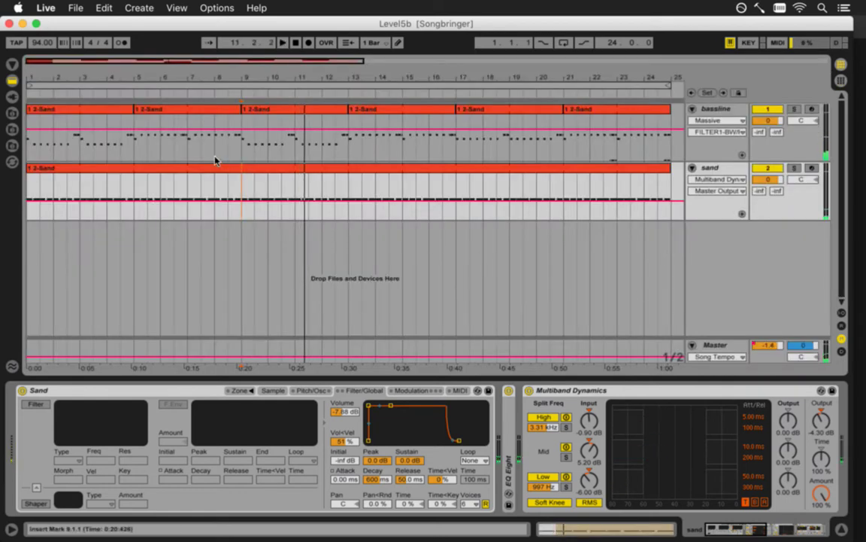
Export the Master track of bars 1 to 25 as a 16-bit, 44100 Hz Wav, replacing Level5b.wav in the waves folder.
left_click(75, 8)
left_click(118, 186)
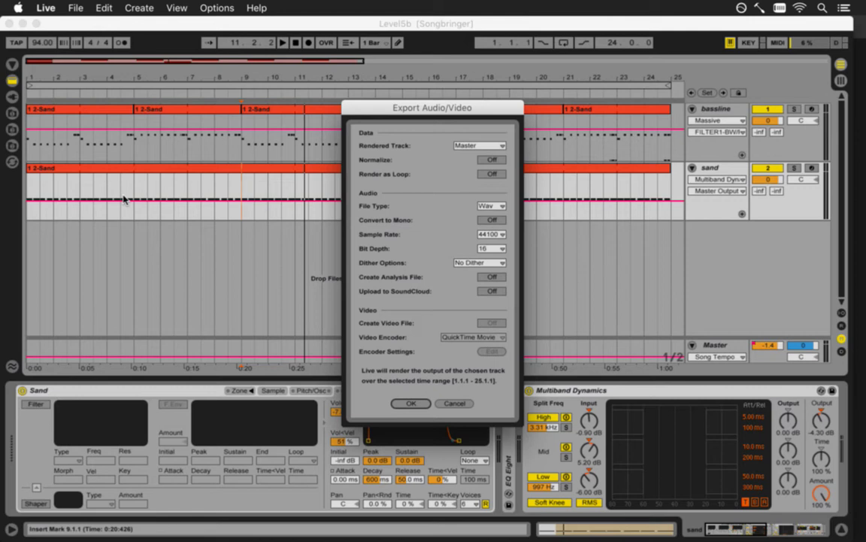
key("Return")
key("Return")
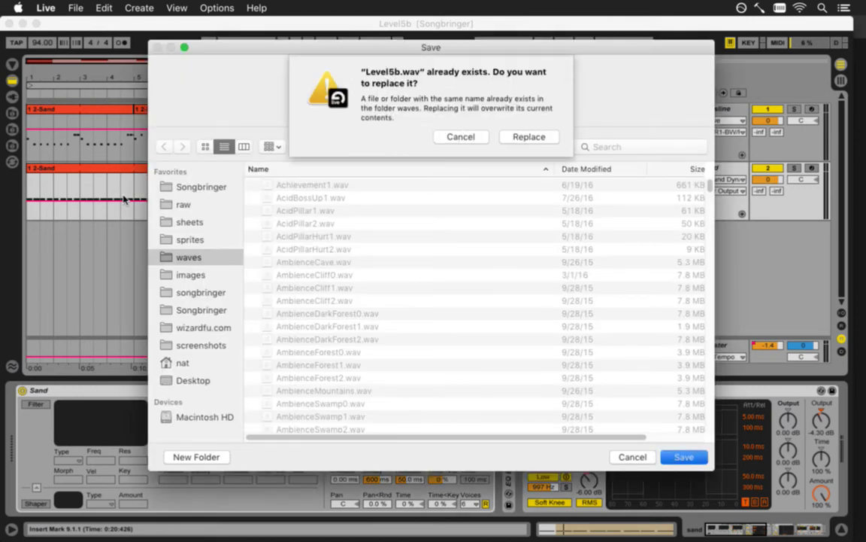
left_click(526, 137)
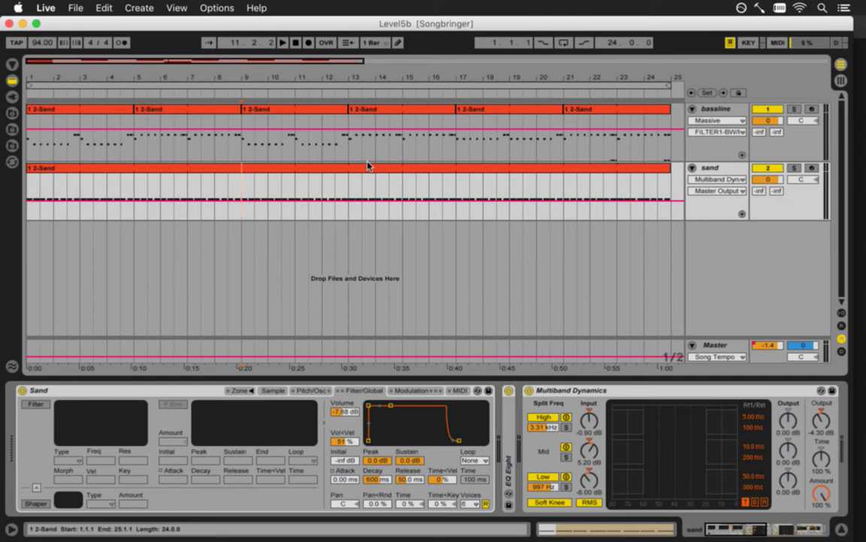
Switch to Xcode and playtest Songbringer with the exported music, fighting the green creatures in the dungeon room.
key("super+Tab")
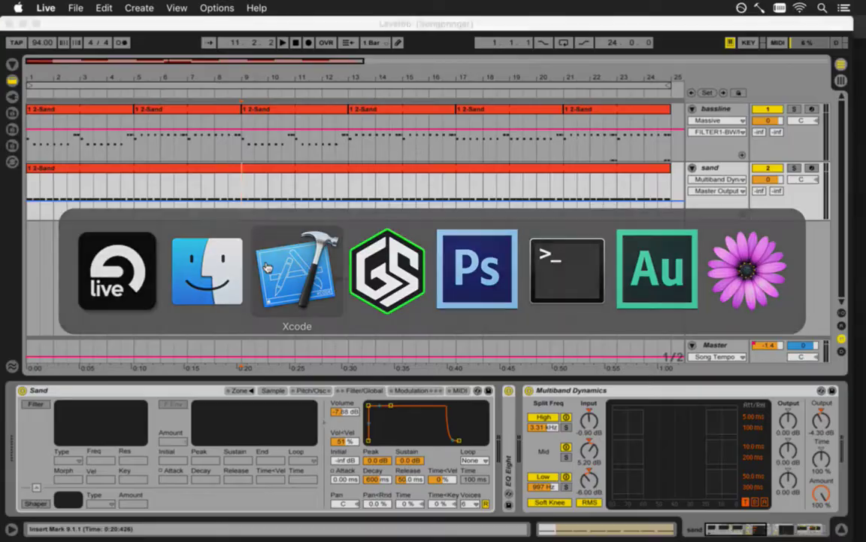
left_click(266, 267)
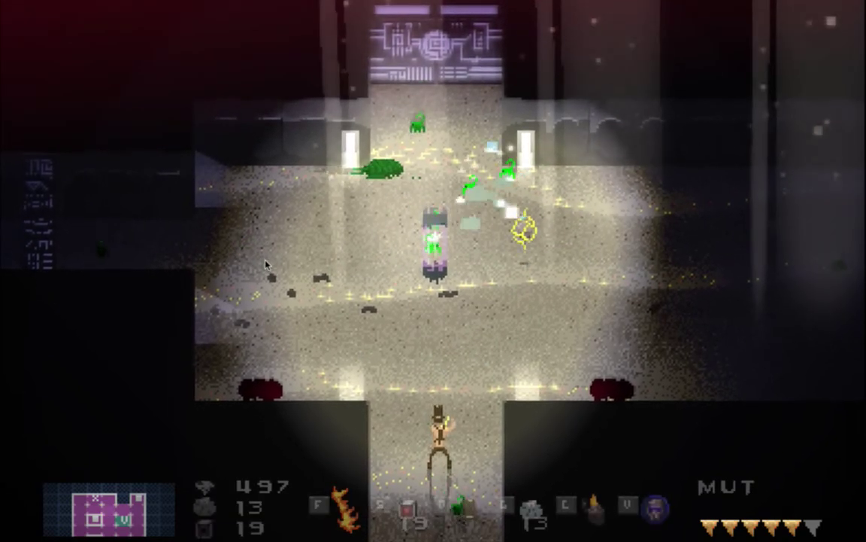
key("f")
key("Up")
key("Right")
key("f")
key("w")
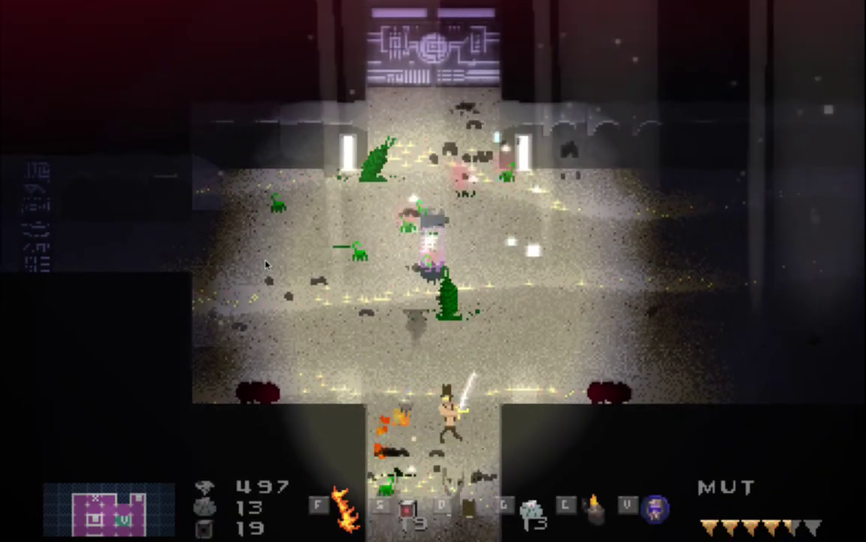
key("Right")
key("Left")
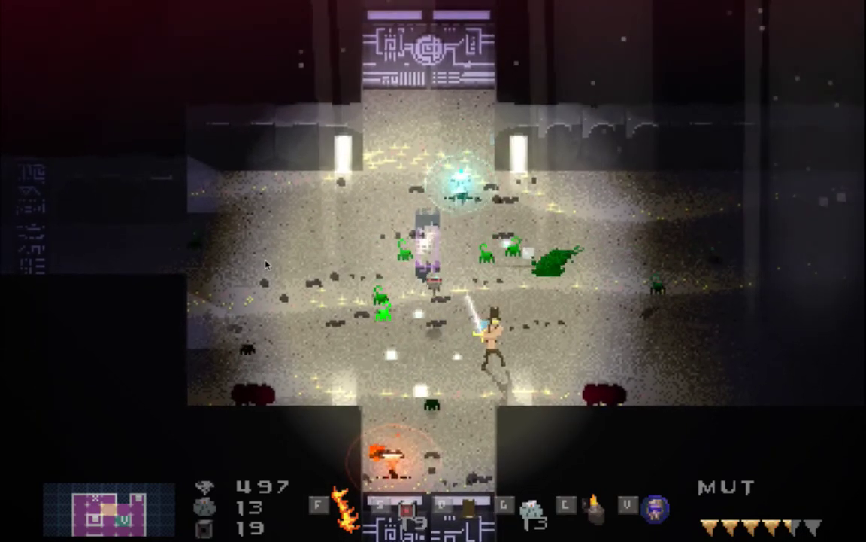
key("Up")
key("f")
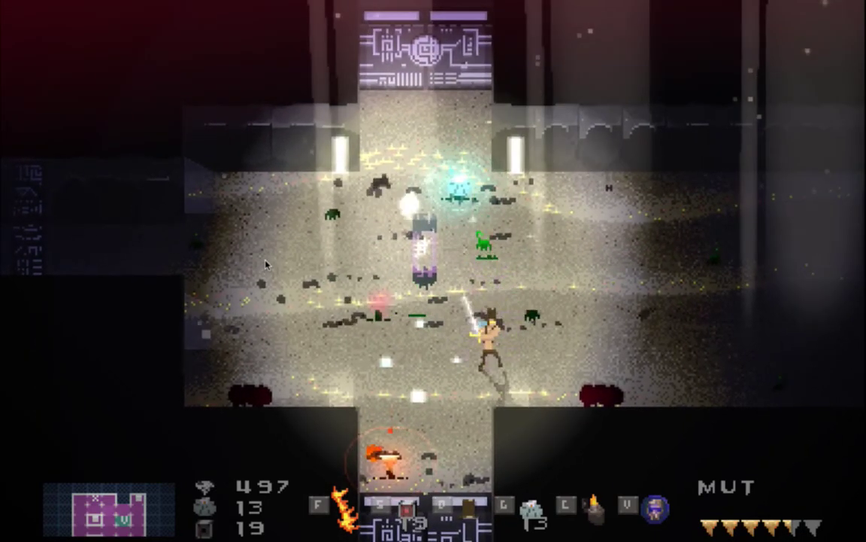
key("Right")
key("Left")
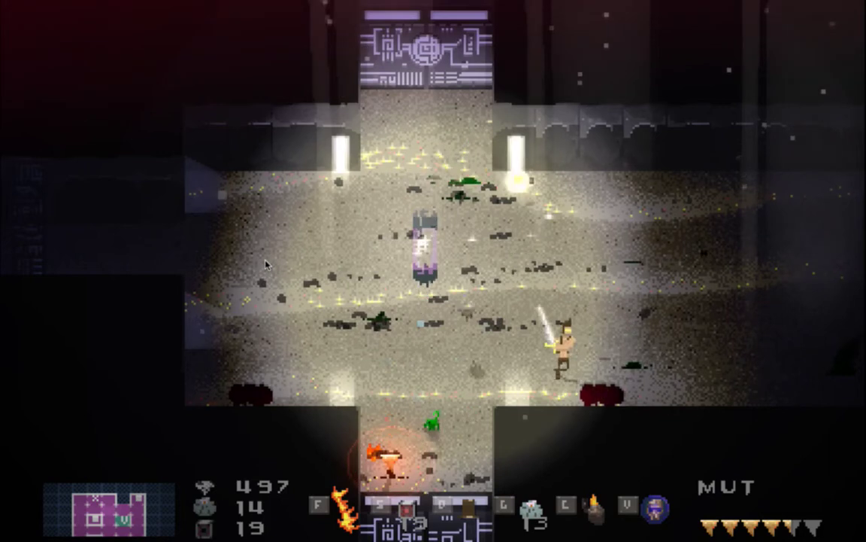
key("d")
key("d")
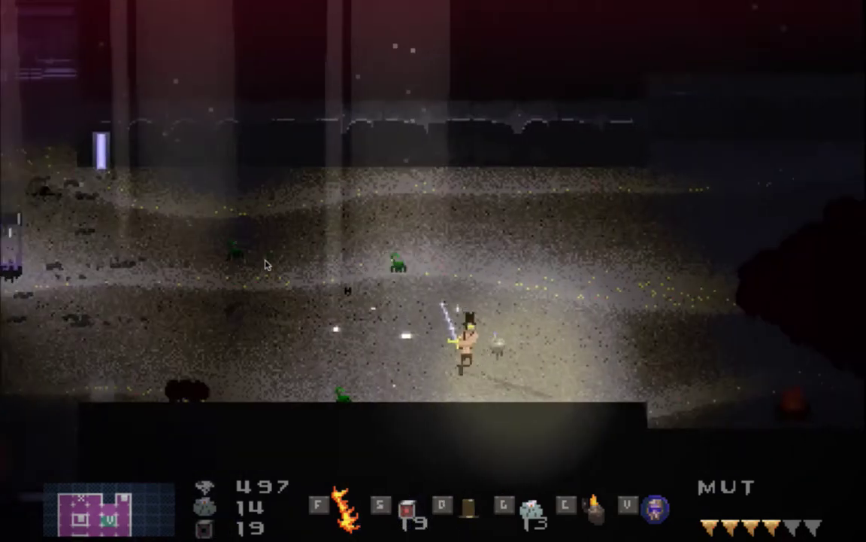
Continue the playtest among the burning enemies around the dark red pit, listening to the music, and quit the game.
key("d")
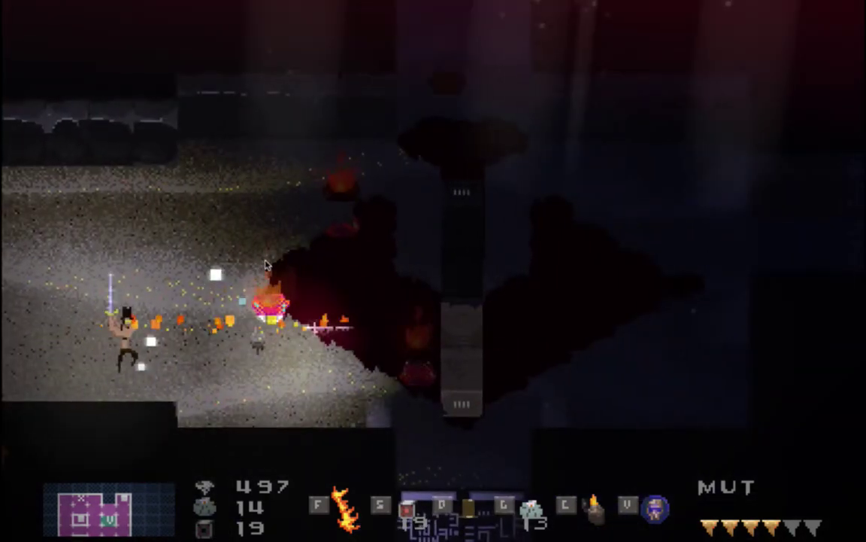
key("Right")
key("Down")
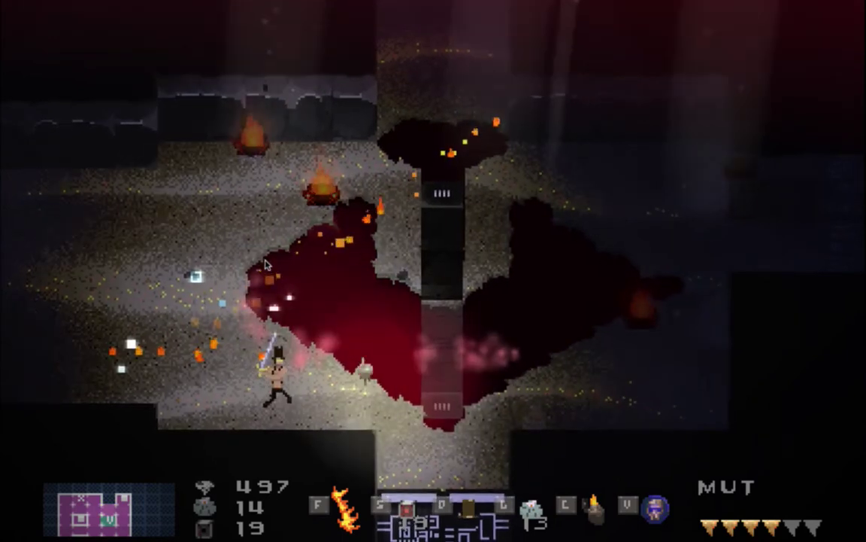
key("Right")
key("Down")
key("d")
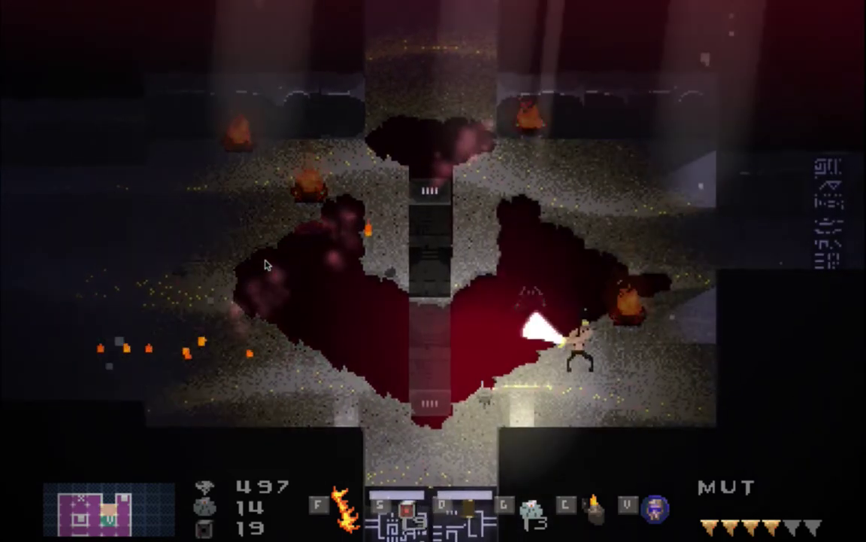
key("Up")
key("f")
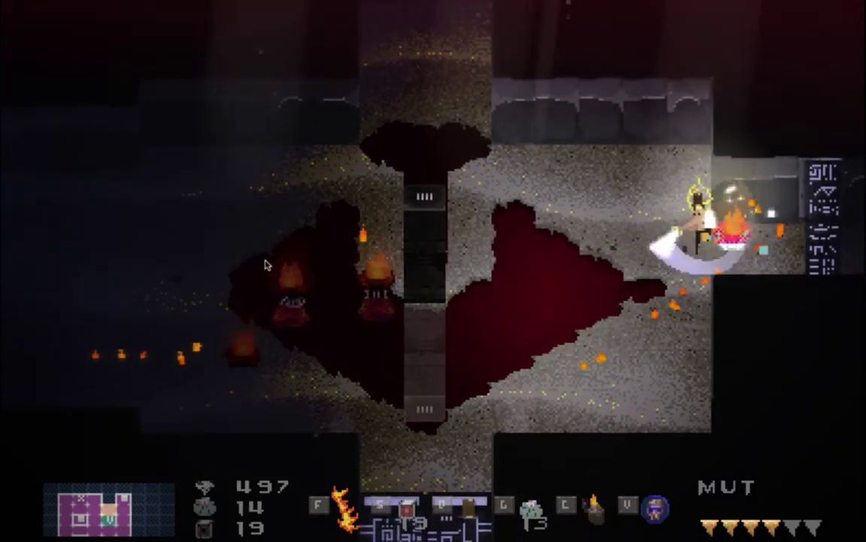
key("f")
key("f")
key("Left")
key("Left")
key("Right")
key("f")
key("Right")
key("Down")
key("Down")
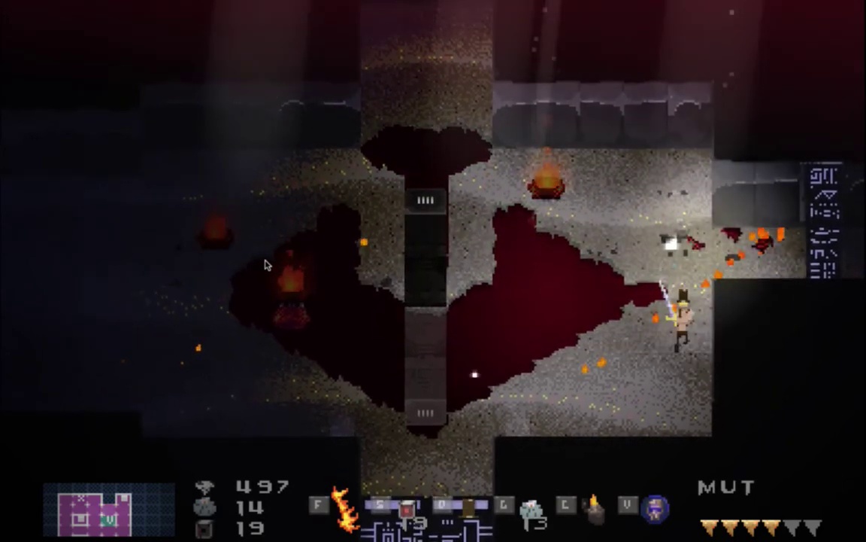
key("Right")
key("Up")
key("f")
key("f")
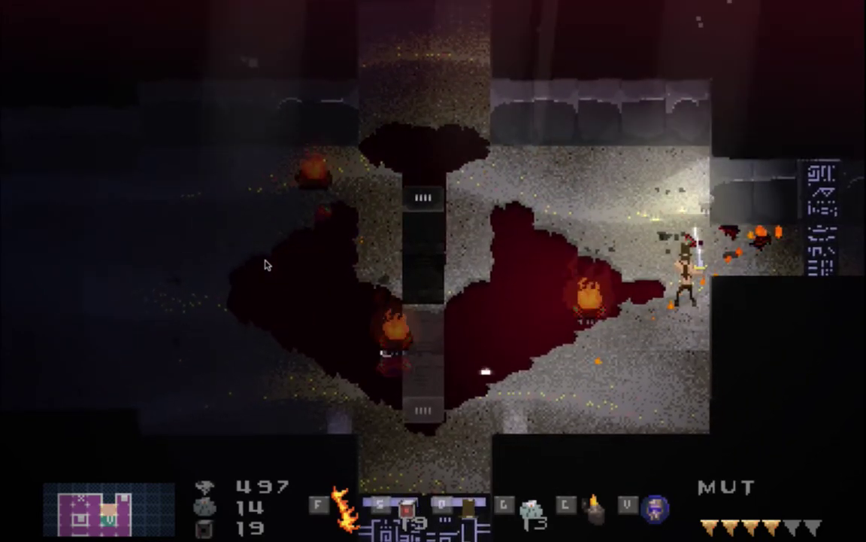
key("s")
key("Left")
key("f")
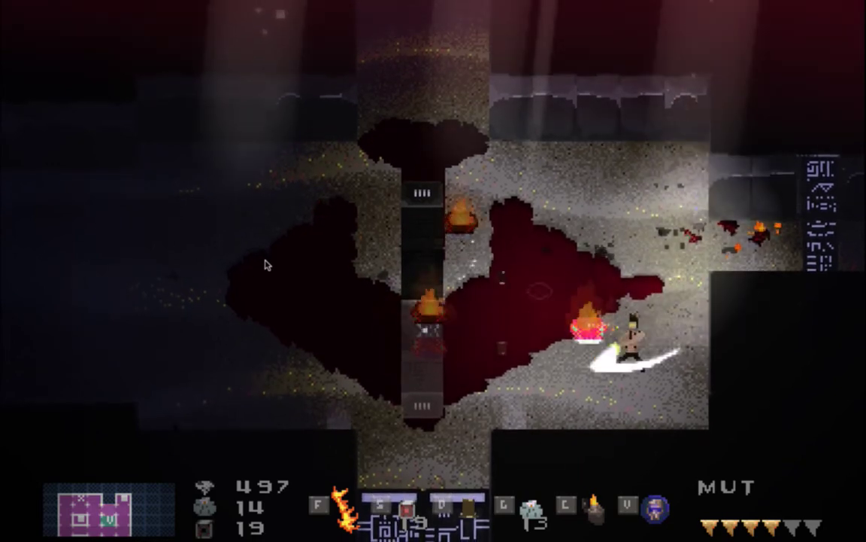
key("Right")
key("Up")
key("w")
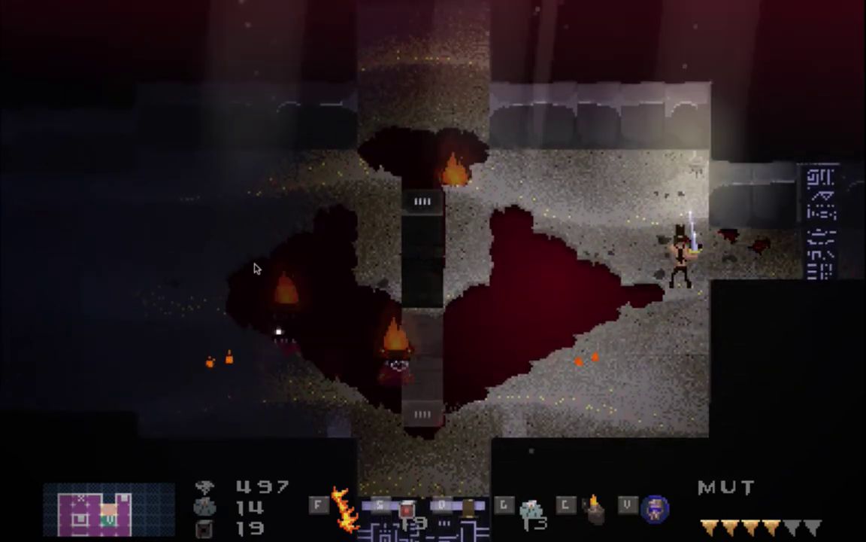
key("super+q")
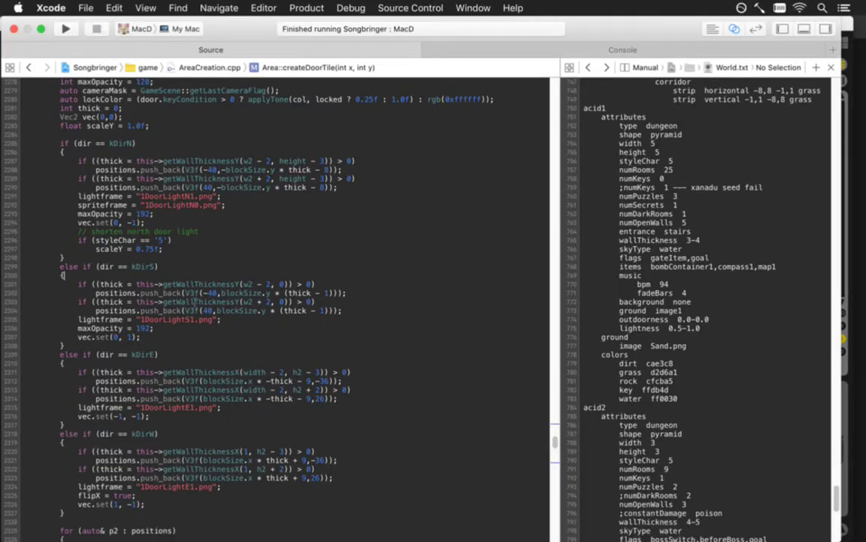
Switch to Ableton Live and open the Massive window of the bassline track.
key("super+Tab")
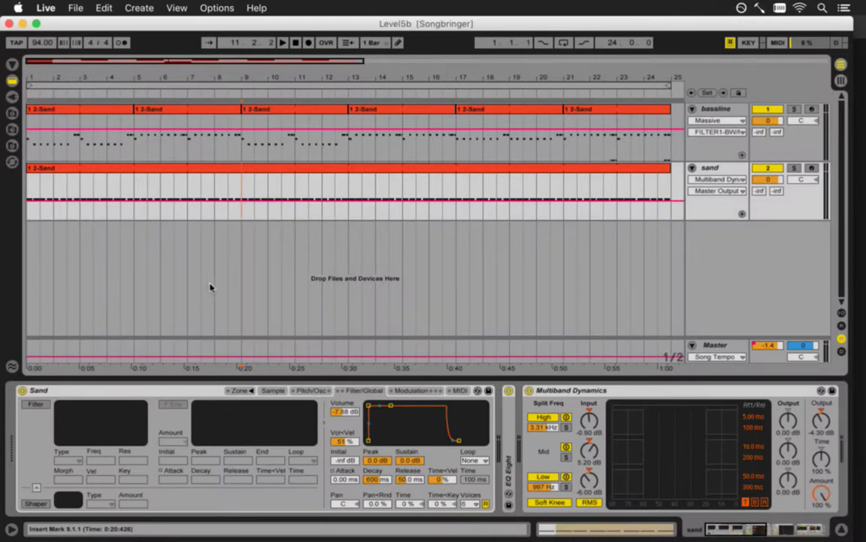
left_click(292, 115)
double_click(292, 115)
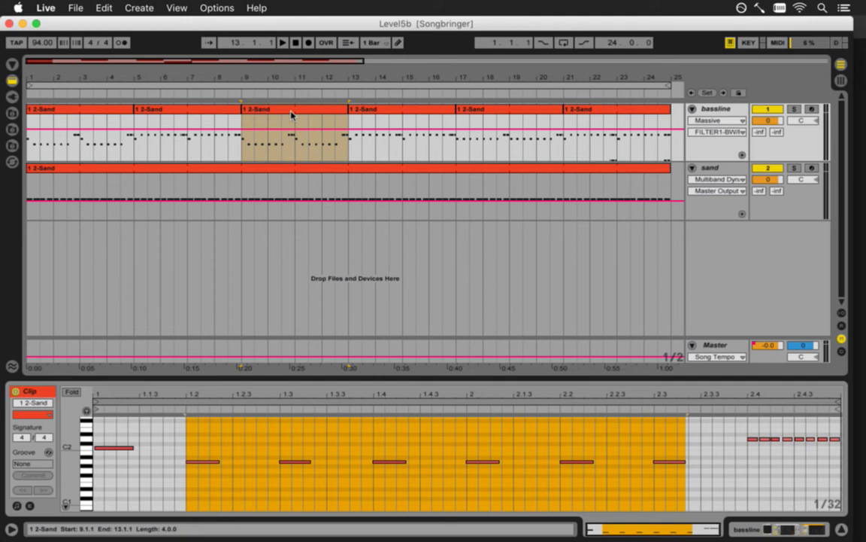
key("shift+Tab")
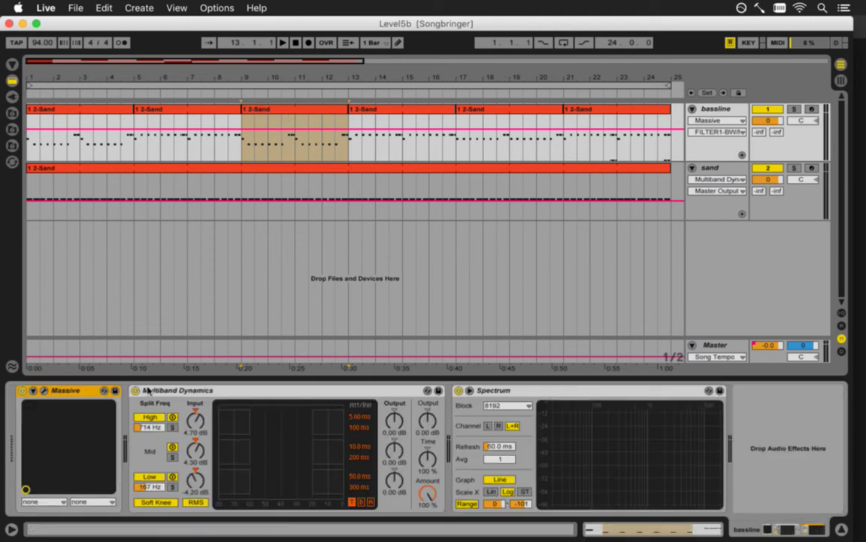
left_click(43, 390)
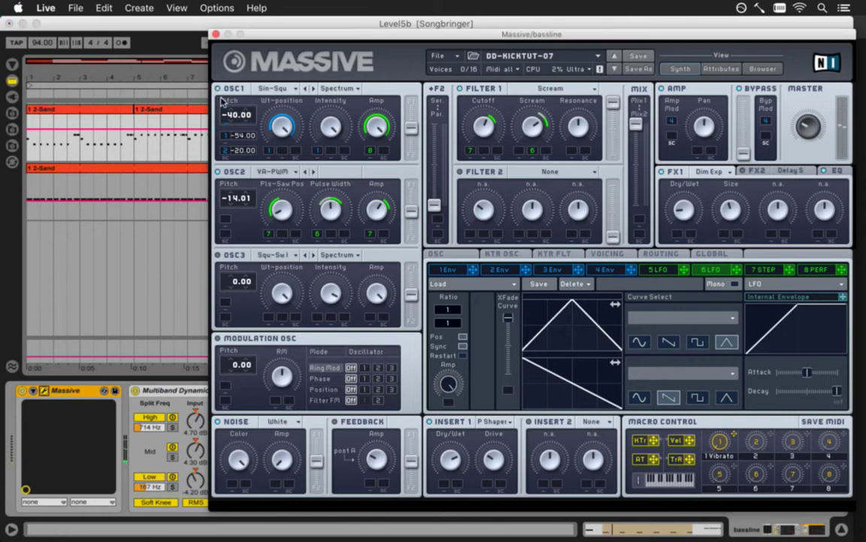
Set the OSC1 pitch in Massive to -14.00, replay the song from bar 5 and show the EQ controls.
mouse_move(233, 117)
left_mouse_down()
mouse_move(235, 89)
mouse_move(239, 105)
left_mouse_up()
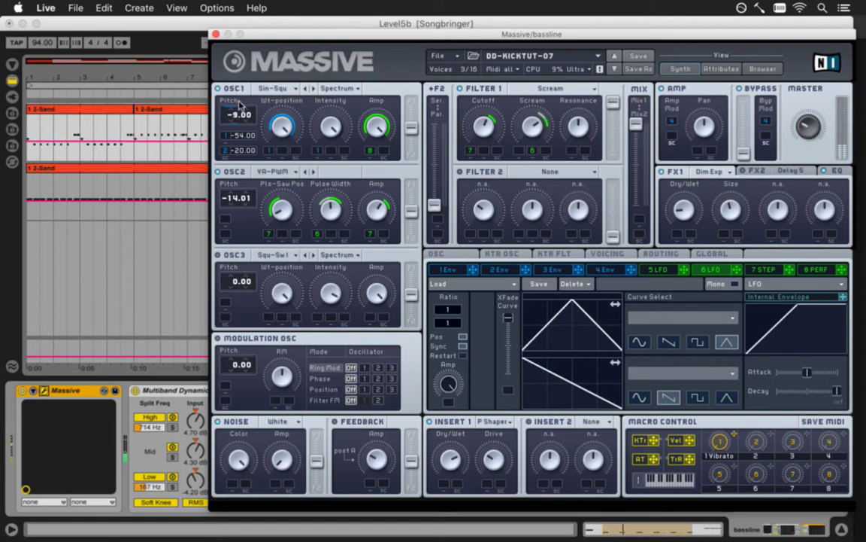
left_click_drag(235, 113, 237, 119)
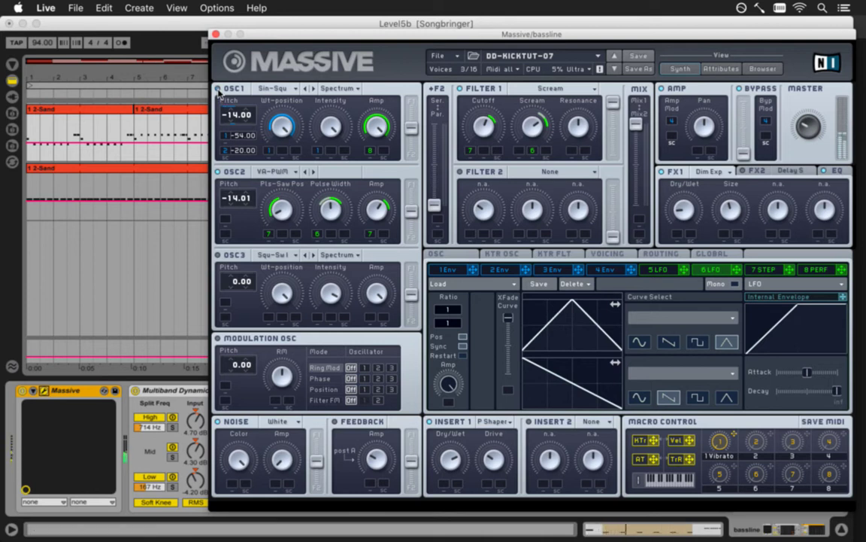
left_click(136, 126)
key("space")
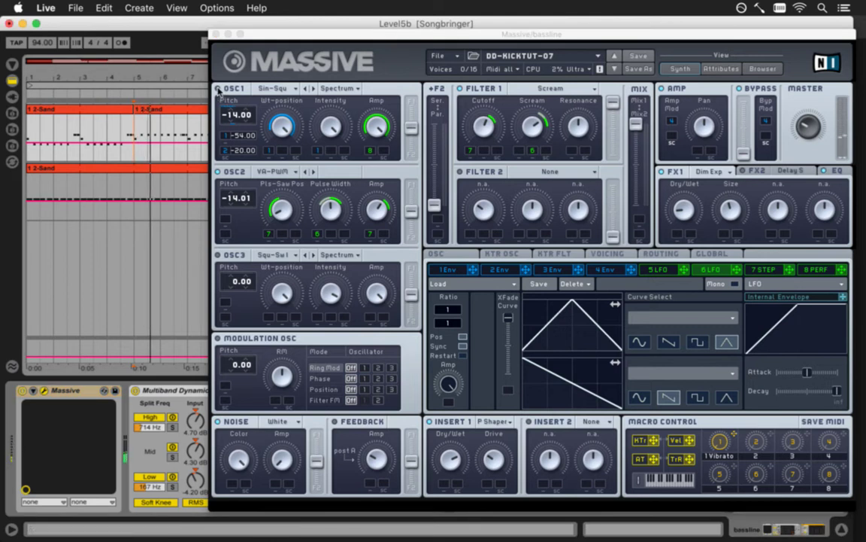
left_click(218, 91)
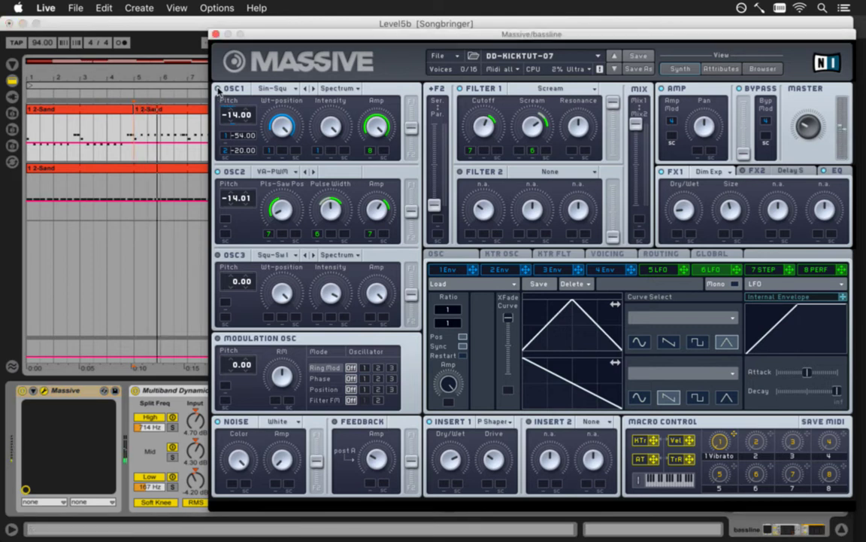
left_click(837, 172)
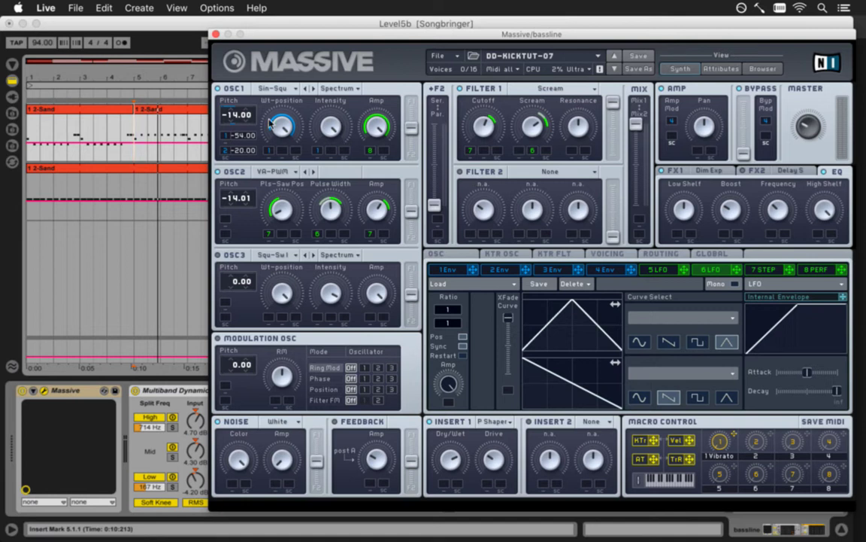
Close the Massive window and open the recent Live Set Level5a.
left_click(215, 35)
left_click(76, 8)
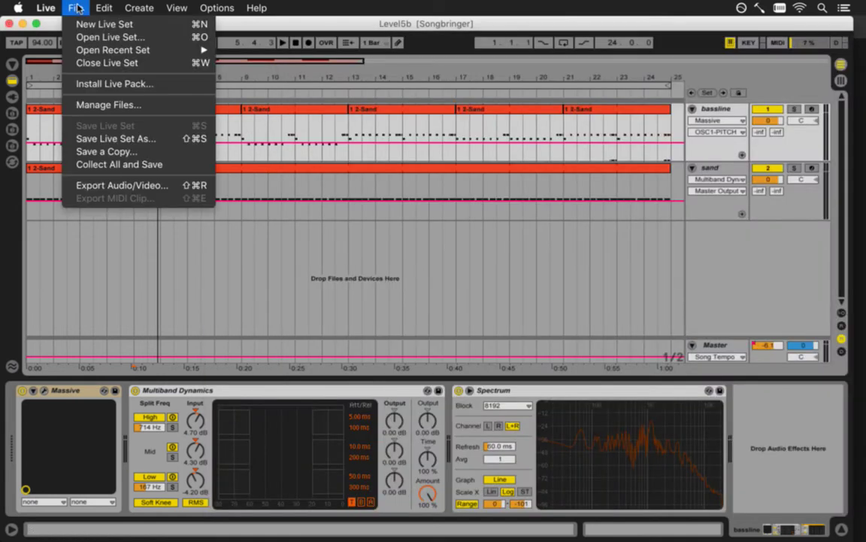
mouse_move(128, 48)
left_click(251, 61)
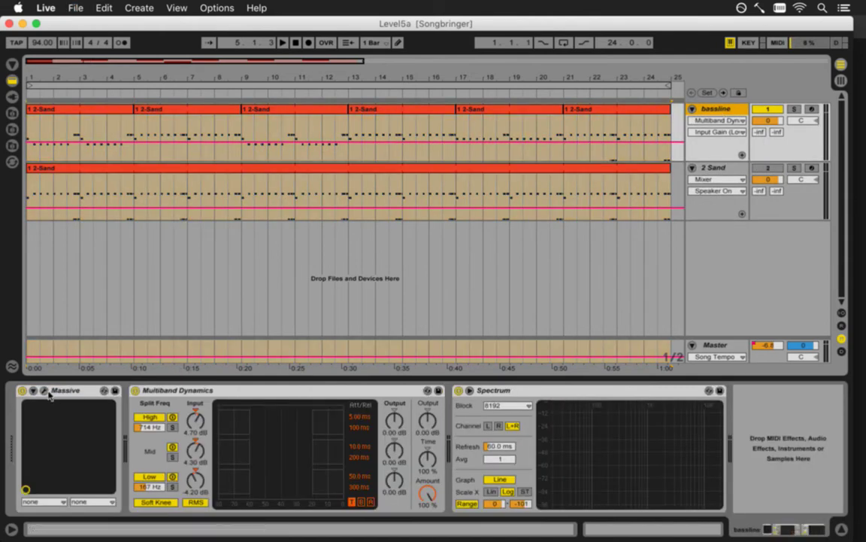
Play the Level5a song from the start and show the bassline's Massive settings to check the OSC1 pitch.
key("space")
left_click(44, 391)
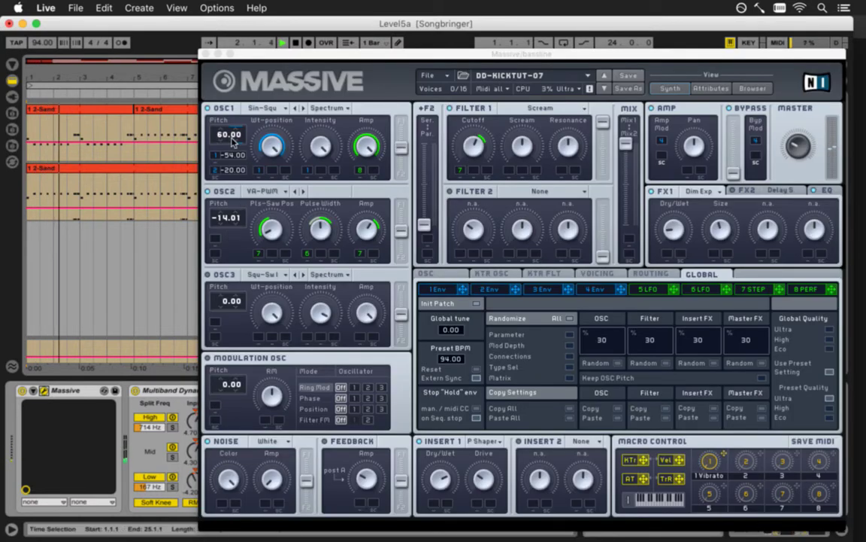
key("space")
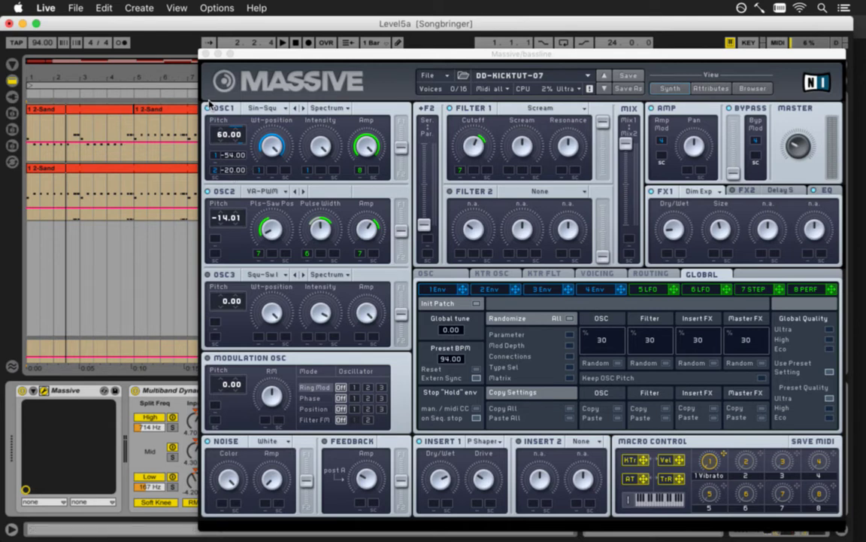
Close the Massive window and open the recent Live Set Level5b without saving the changes to Level5a.
left_click(205, 54)
left_click(75, 8)
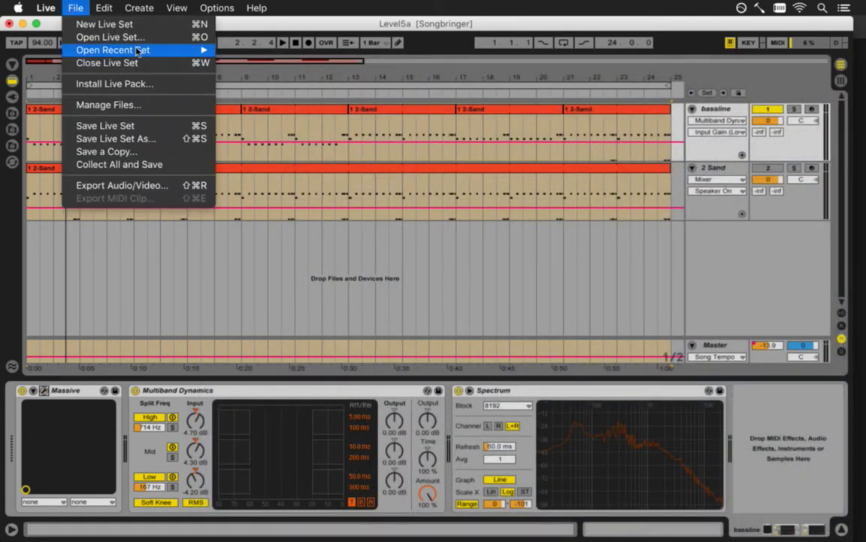
mouse_move(136, 50)
left_click(252, 63)
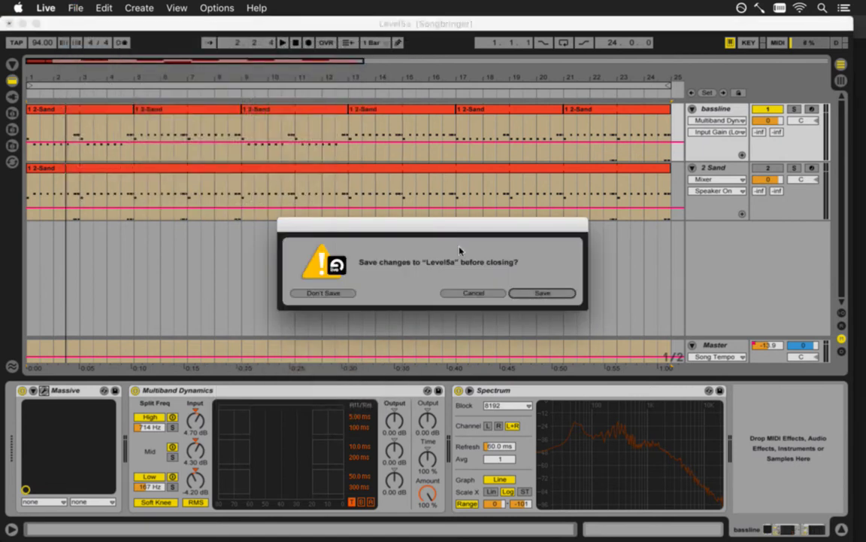
left_click(336, 293)
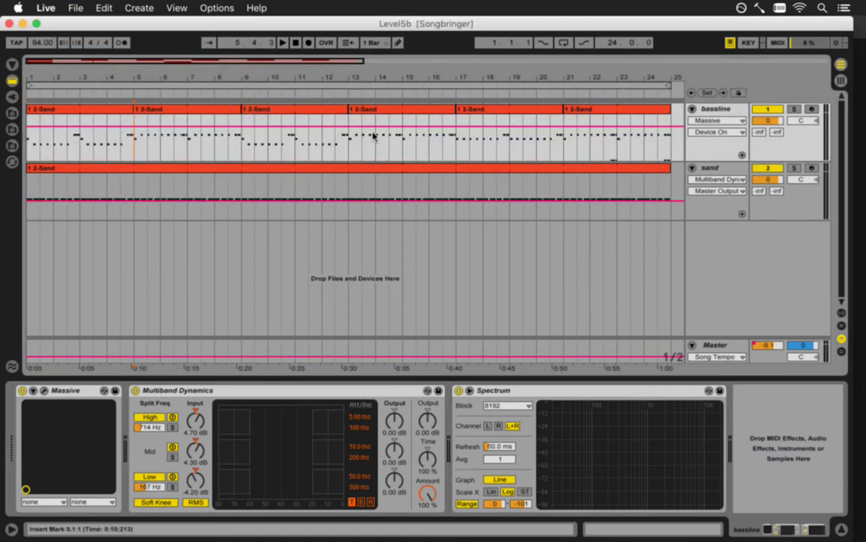
Open the bassline track's Massive window, set the OSC1 pitch to 60.00 and play the song.
left_click(713, 108)
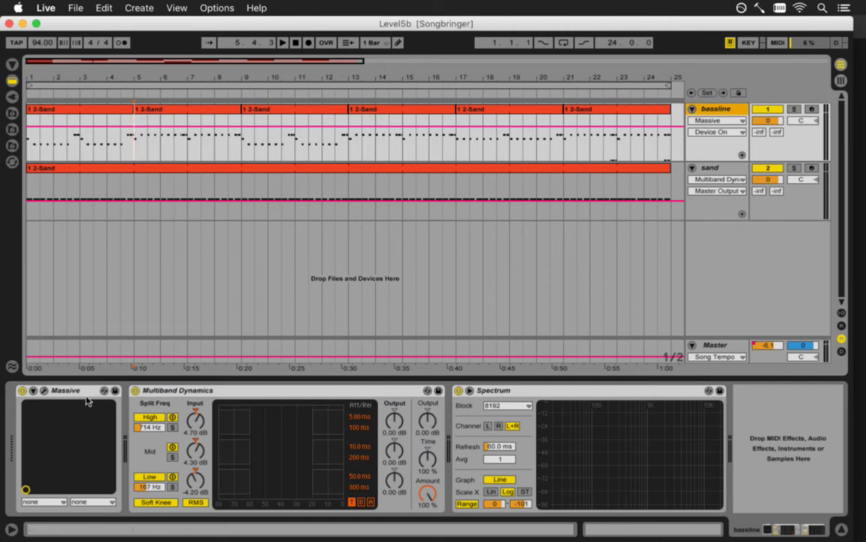
left_click(44, 391)
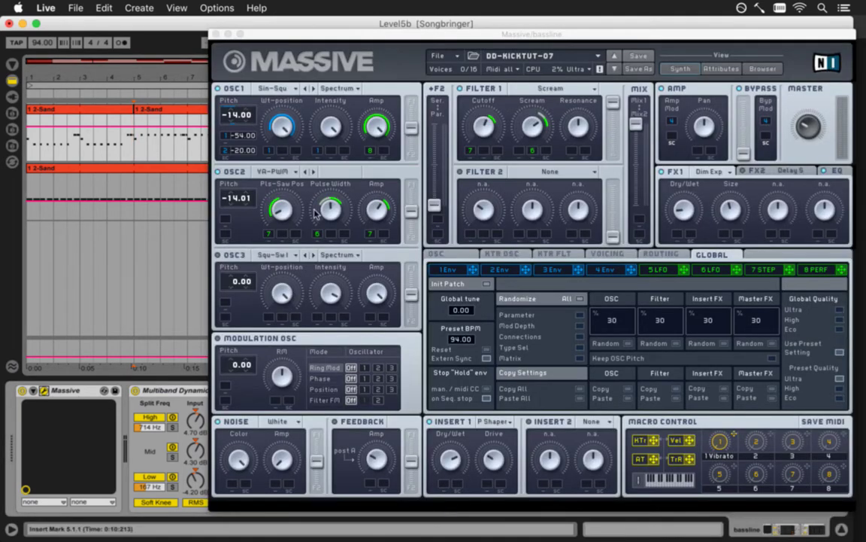
left_click_drag(231, 118, 230, 15)
key("space")
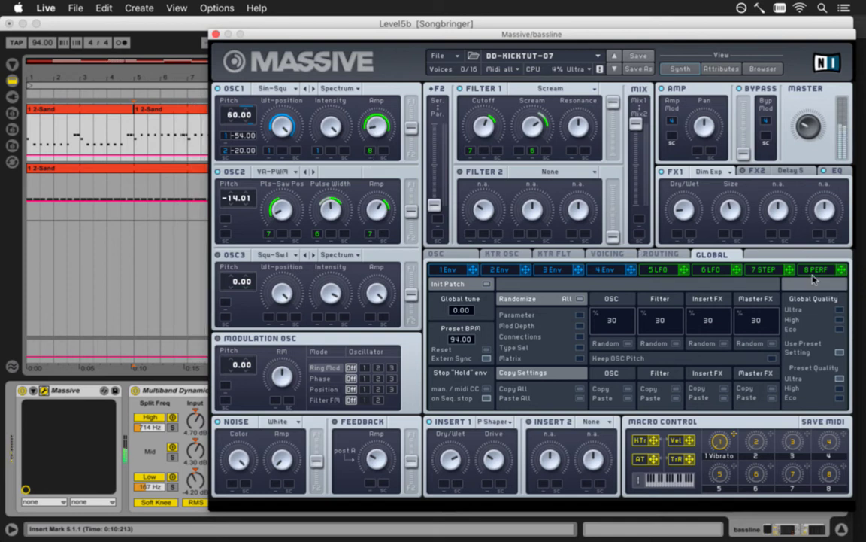
Review the 8 PERF and 7 STEP modulators, assign 7 STEP to the OSC1 Amp and listen to the result.
left_click(815, 269)
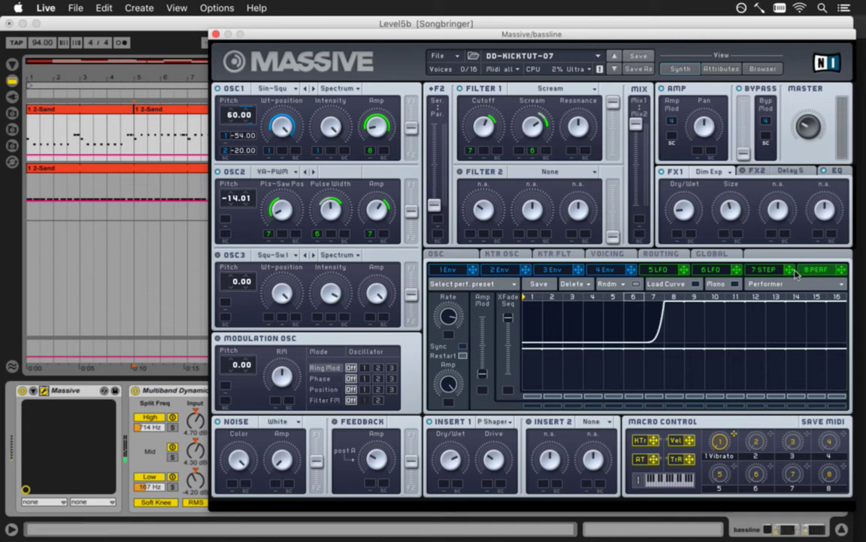
left_click(765, 269)
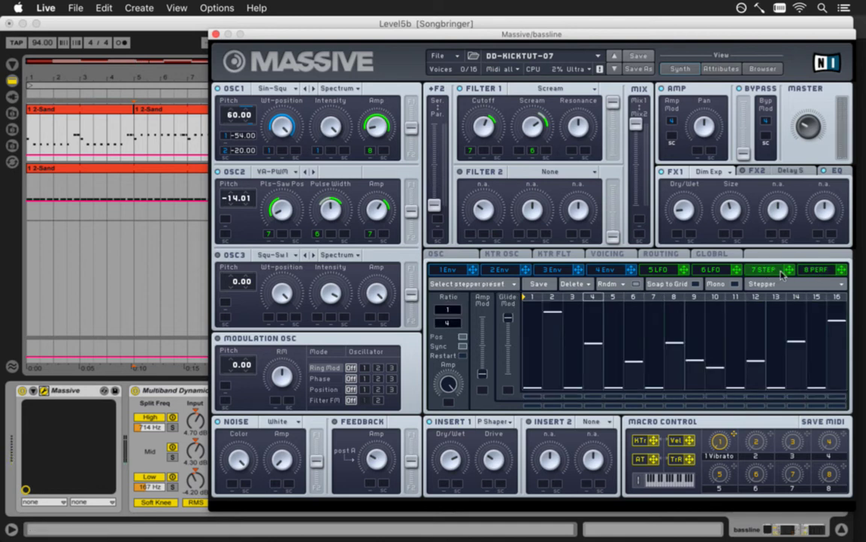
key("space")
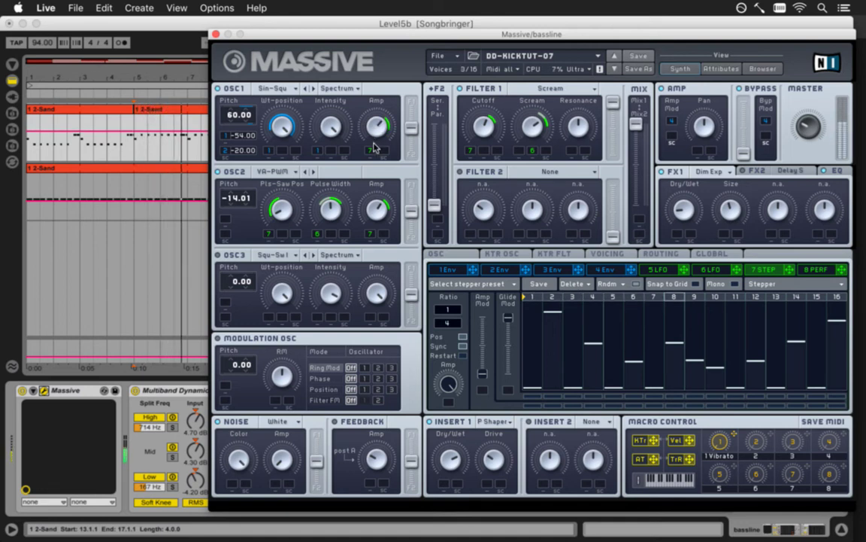
key("space")
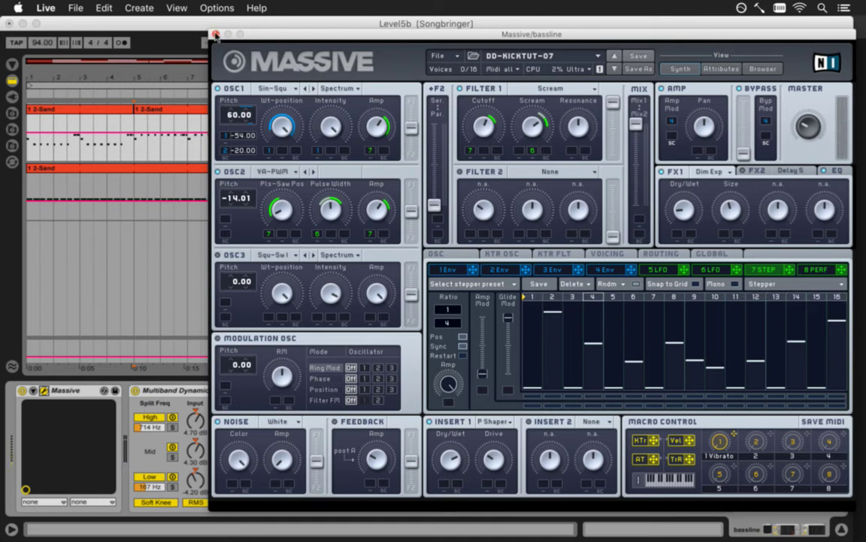
Close the Massive window and export the Master track as the WAV file Level5b in the waves folder.
left_click(216, 35)
left_click(75, 8)
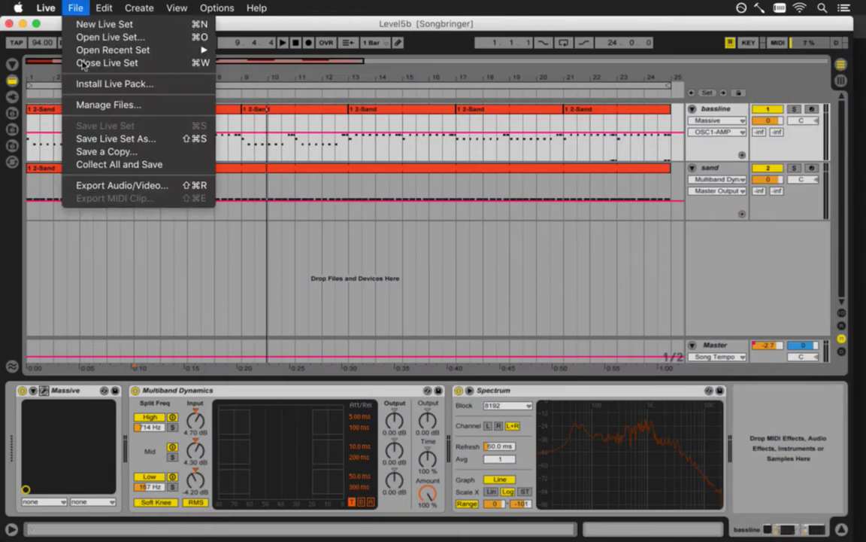
left_click(92, 186)
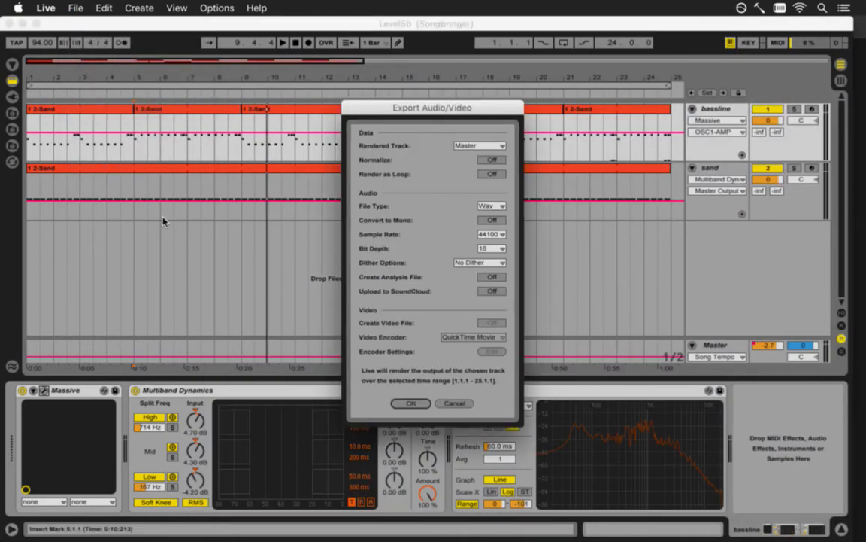
key("Return")
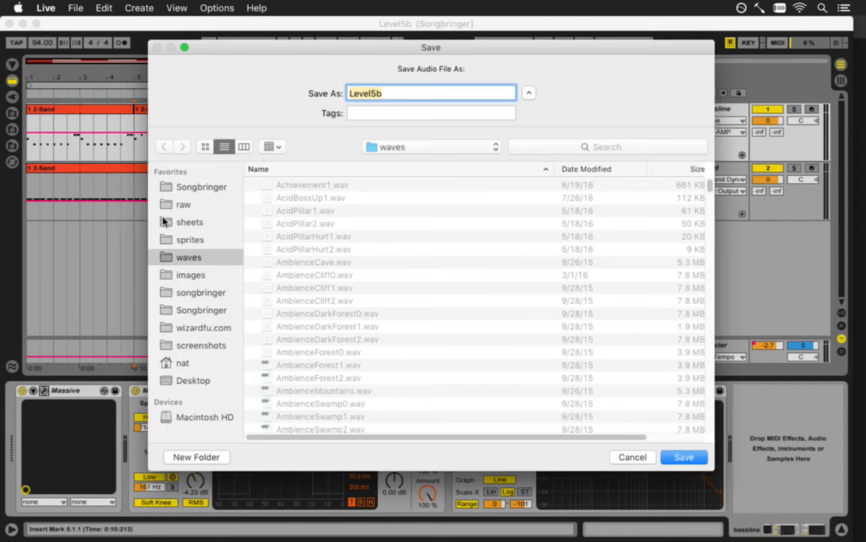
Export the audio as Level5b into the waves folder, replacing the existing file.
key("Return")
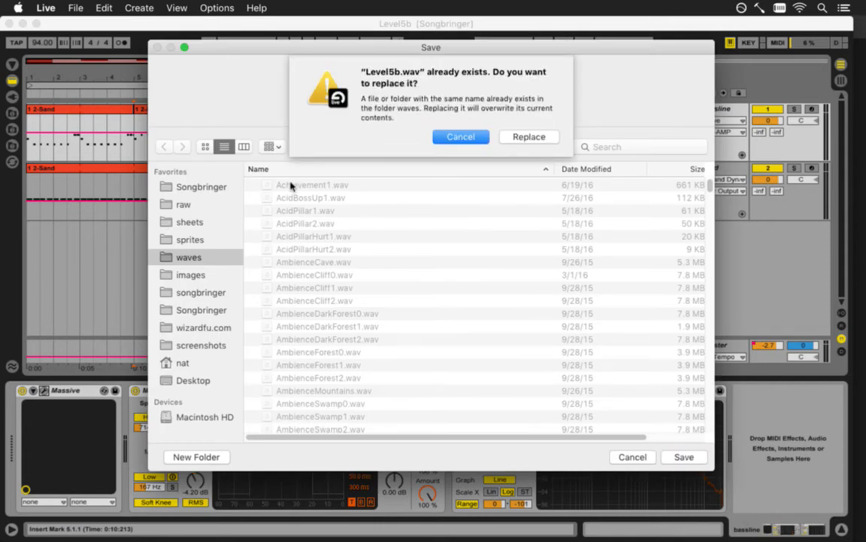
left_click(514, 139)
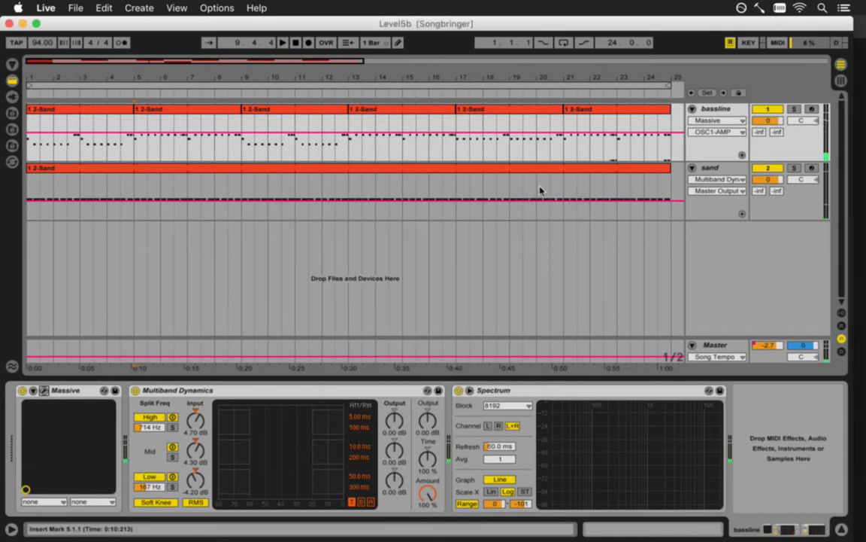
Copy the full-length 2-Sand clip on the sand track.
left_click(528, 191)
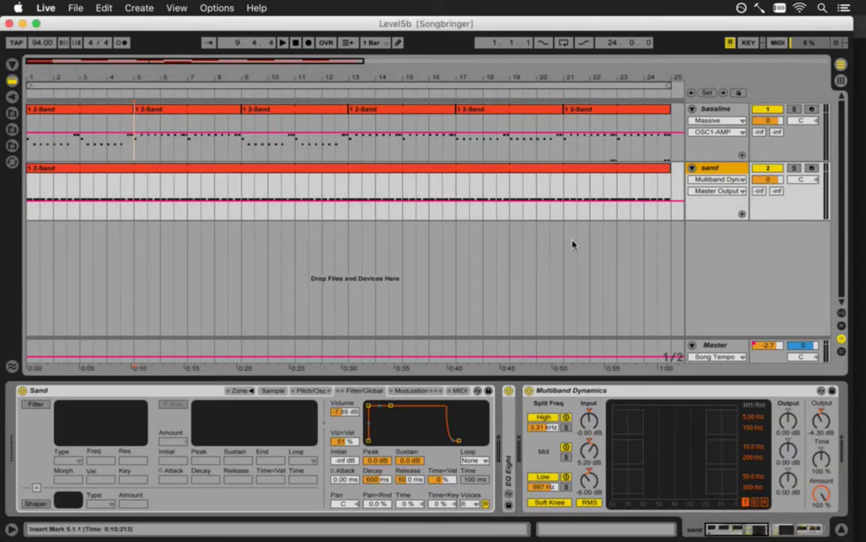
left_click(362, 168)
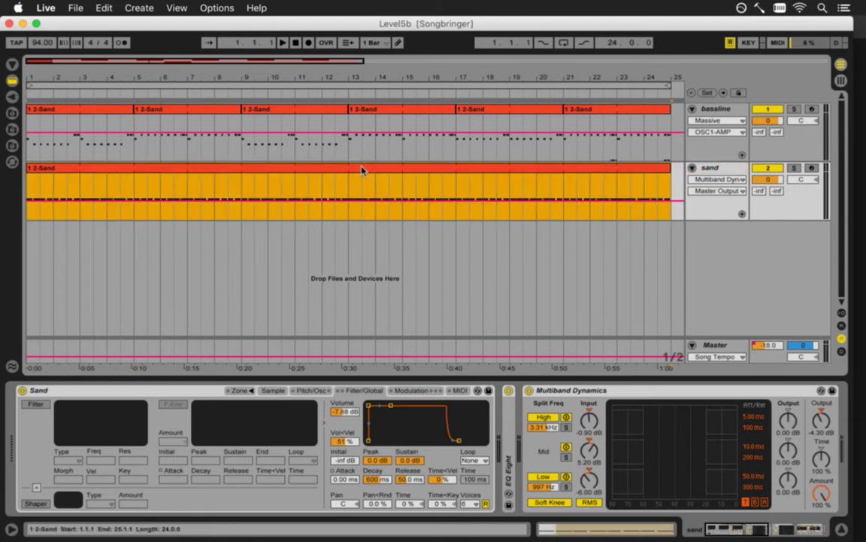
key("super+c")
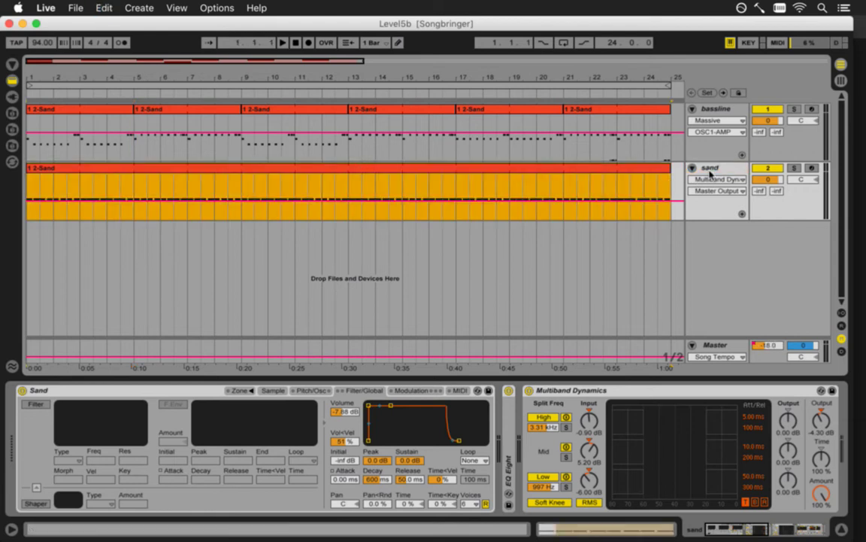
Open the recent set Level5a and delete its 2 Sand track.
left_click(74, 9)
mouse_move(141, 49)
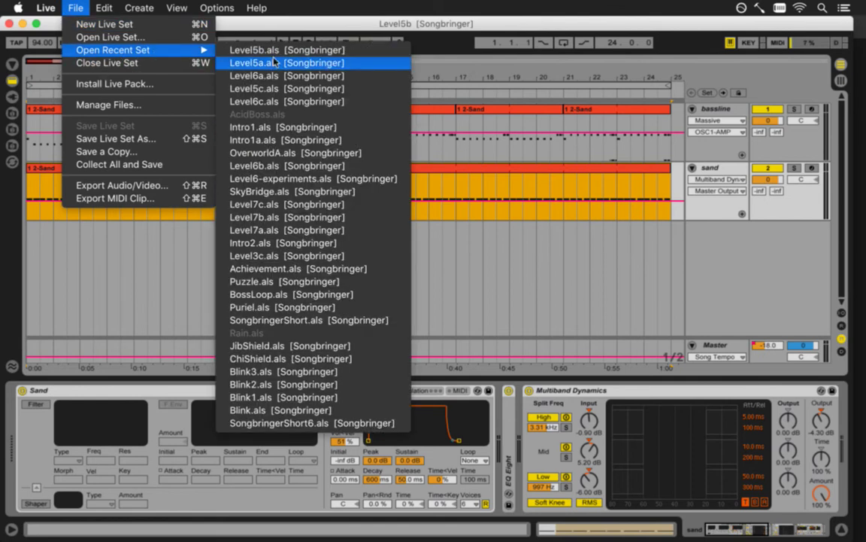
left_click(273, 65)
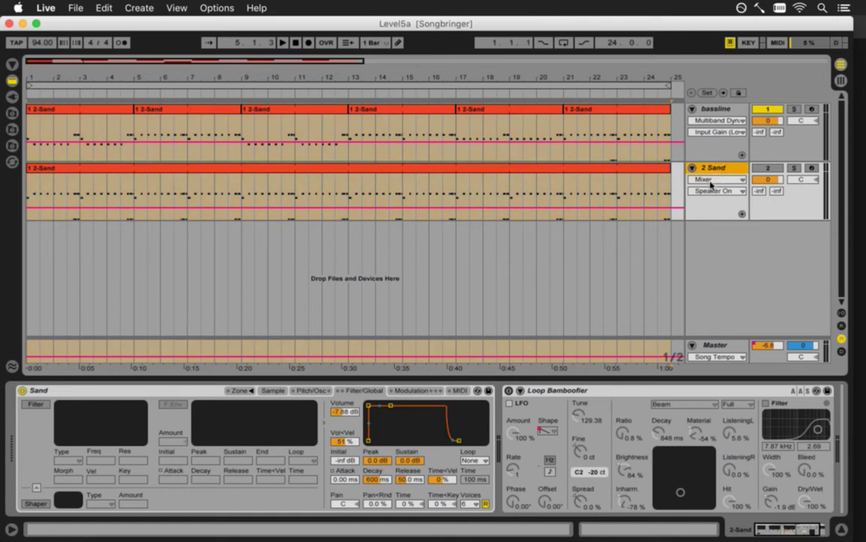
key("Delete")
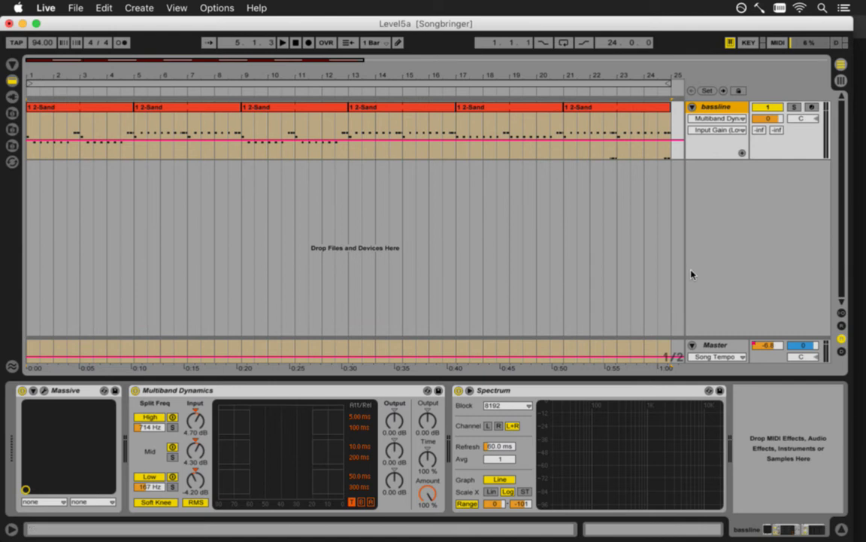
Insert a MIDI track below the bassline, paste the copied clip at bar 1 and unfold the track.
right_click(720, 107)
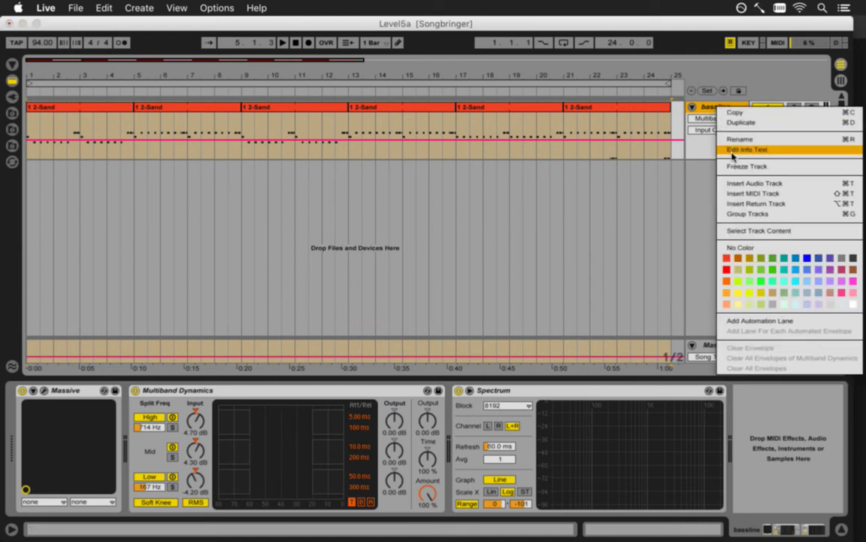
left_click(733, 195)
left_click(31, 169)
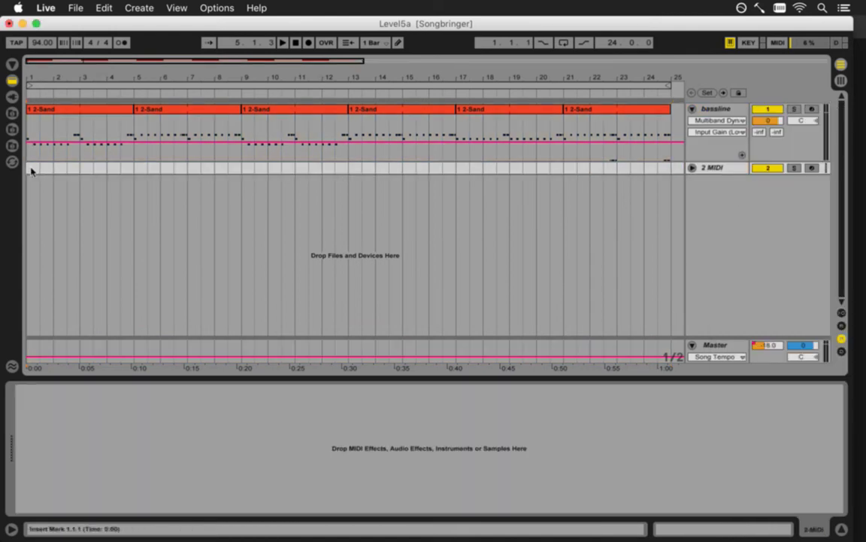
key("super+v")
left_click(692, 167)
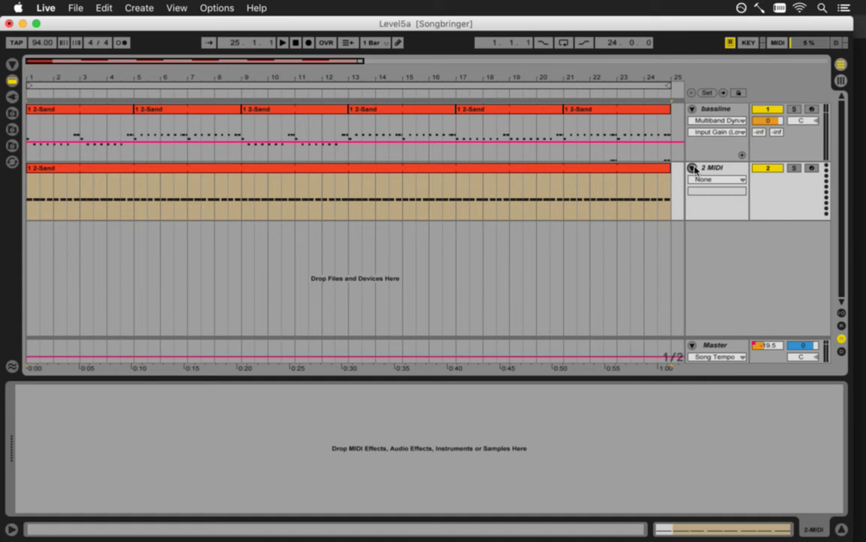
key("F12")
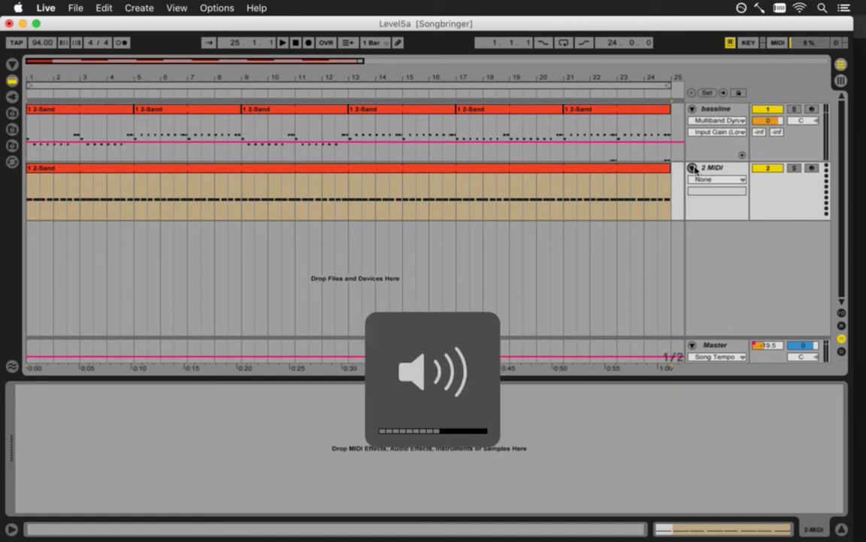
key("XF86AudioLowerVolume")
key("XF86AudioLowerVolume")
key("XF86AudioRaiseVolume")
key("XF86AudioRaiseVolume")
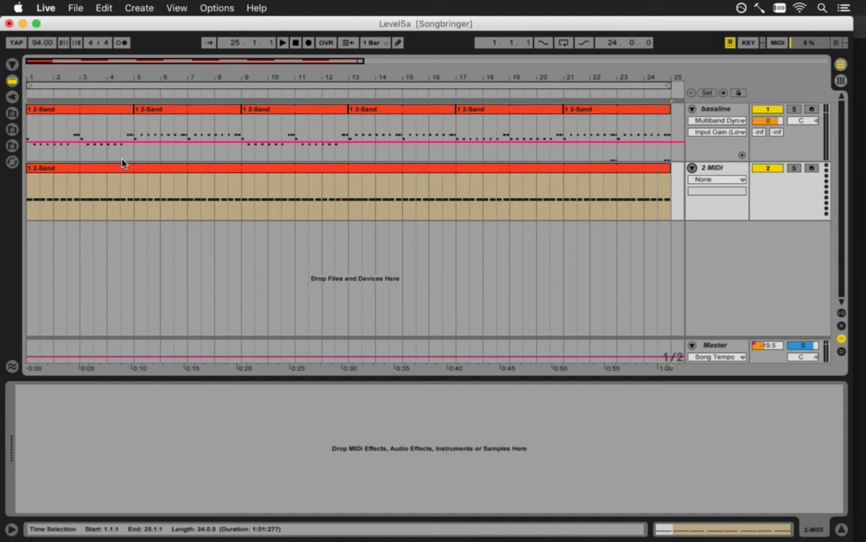
Open the recent set Level5b, saving the changes to Level5a, and copy the whole sand track.
left_click(76, 8)
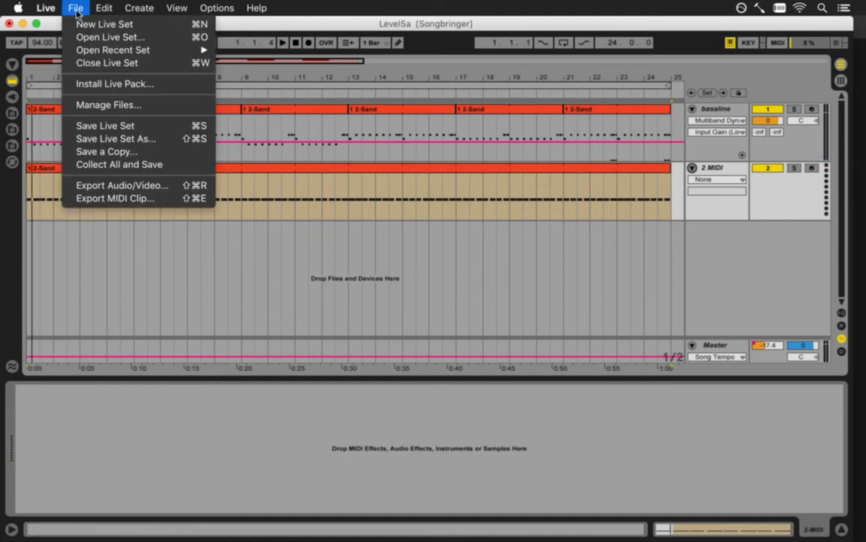
mouse_move(119, 54)
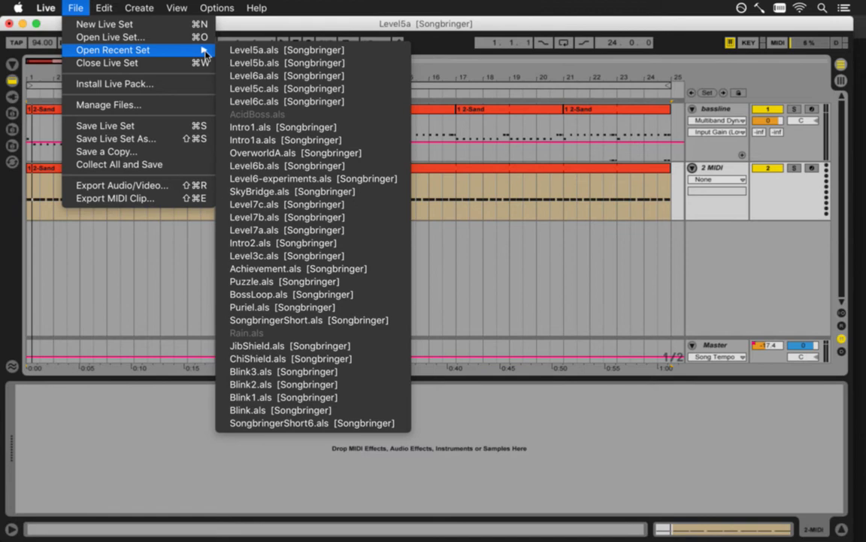
left_click(238, 64)
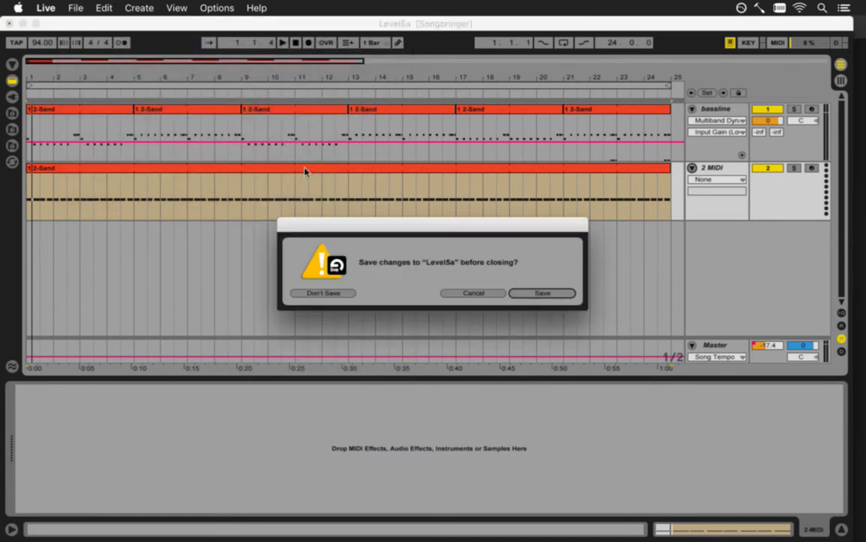
left_click(540, 294)
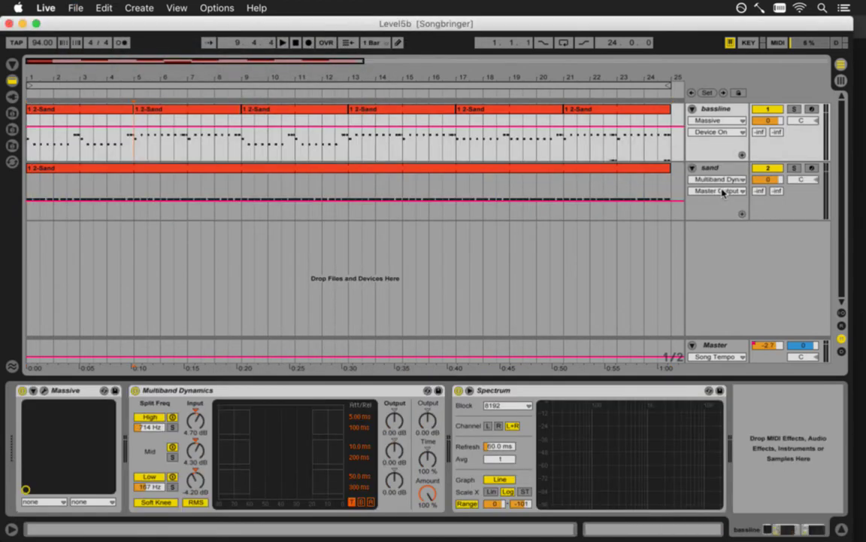
left_click(711, 194)
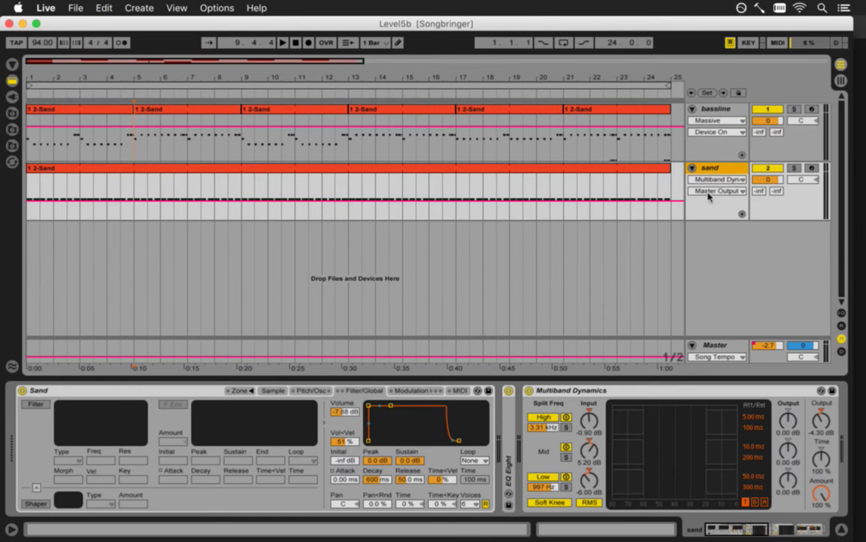
Reopen the Level5a set and paste the copied sand track below the bassline.
left_click(76, 8)
mouse_move(199, 50)
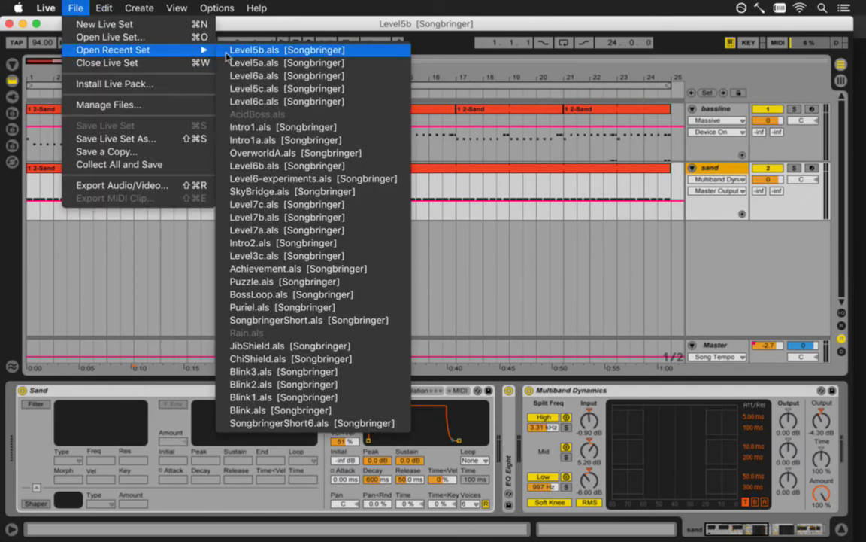
left_click(239, 53)
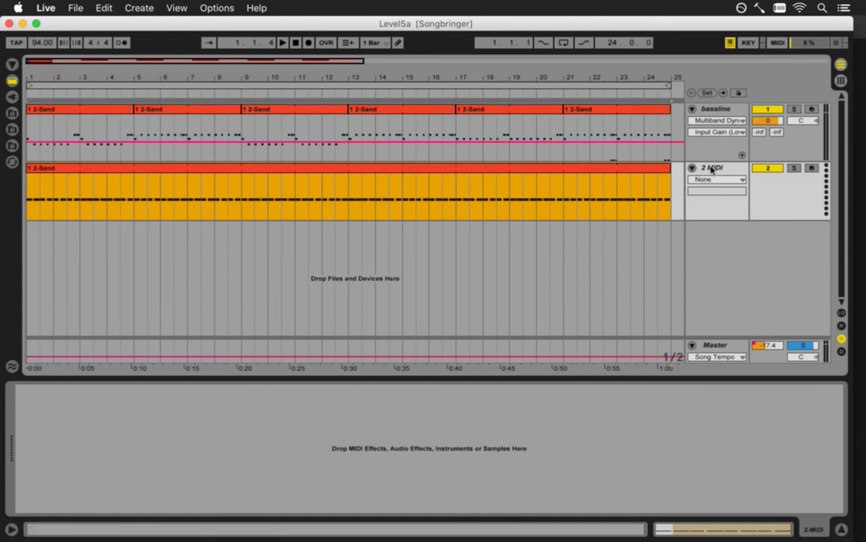
key("super+z")
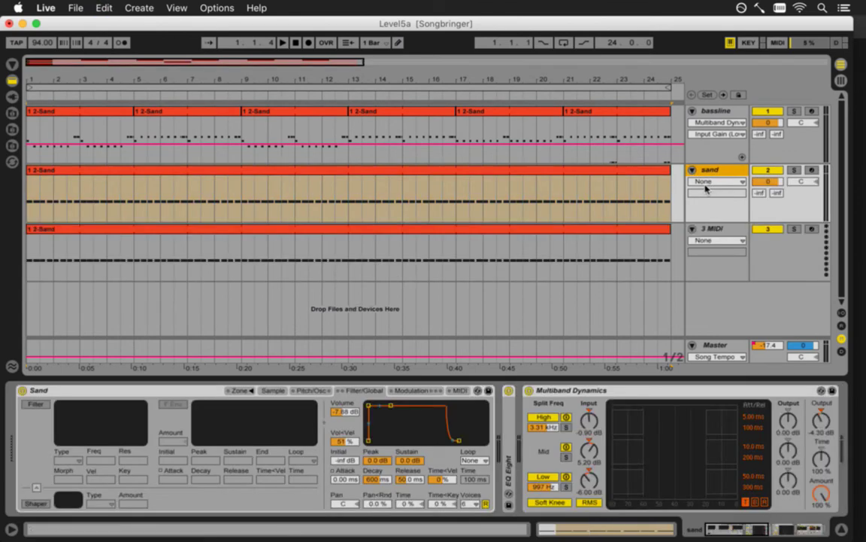
Delete the redundant 3 MIDI track below the sand track.
left_click(723, 237)
key("Delete")
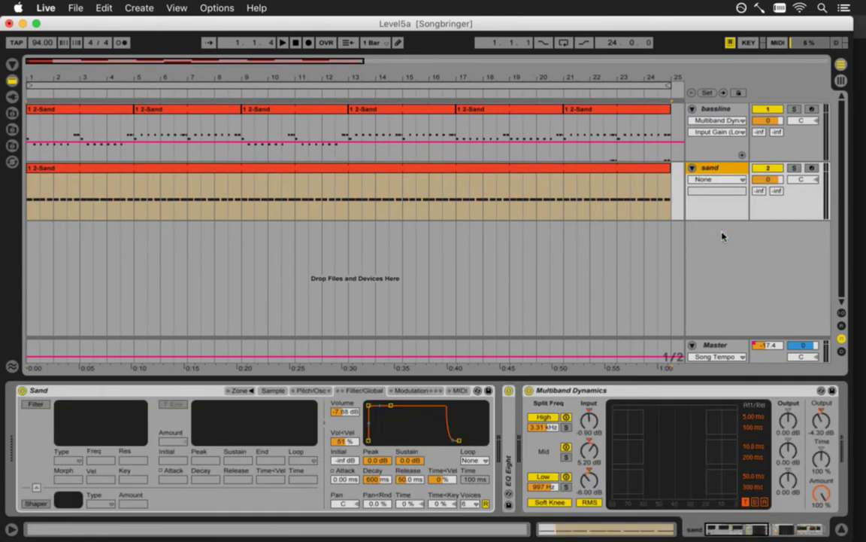
Play the arrangement from bar 9 and lower the sand track's Multiband Dynamics master output to -10.3 dB.
key("space")
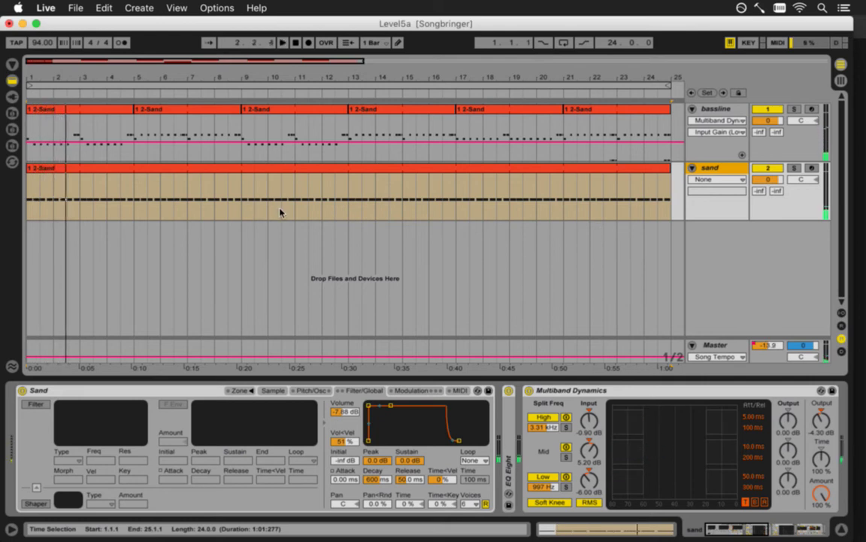
left_click(243, 201)
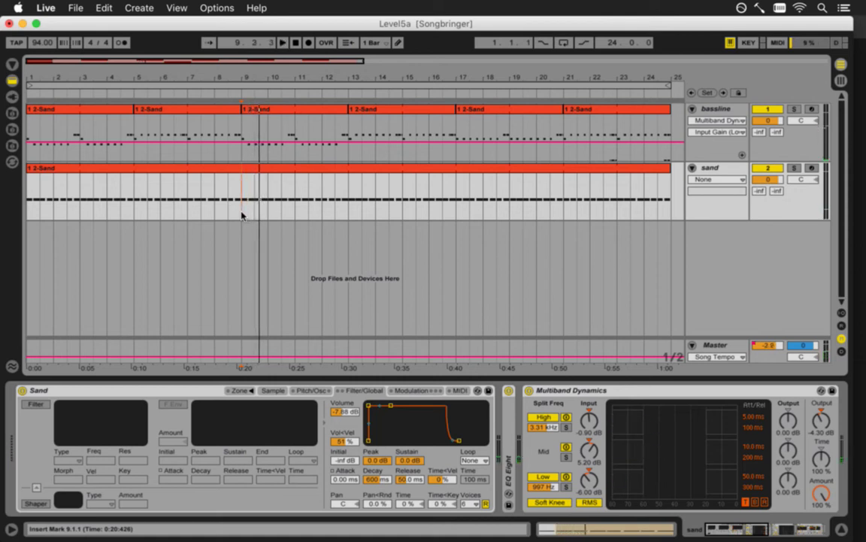
key("space")
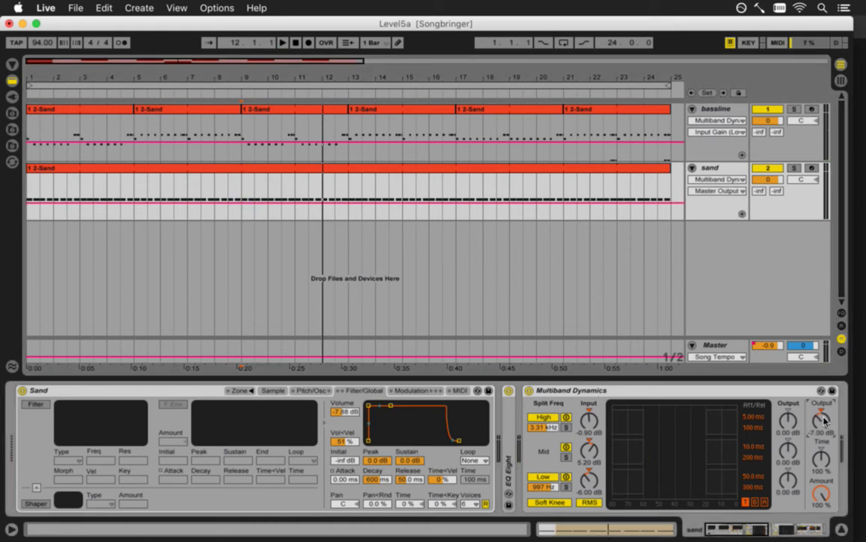
key("space")
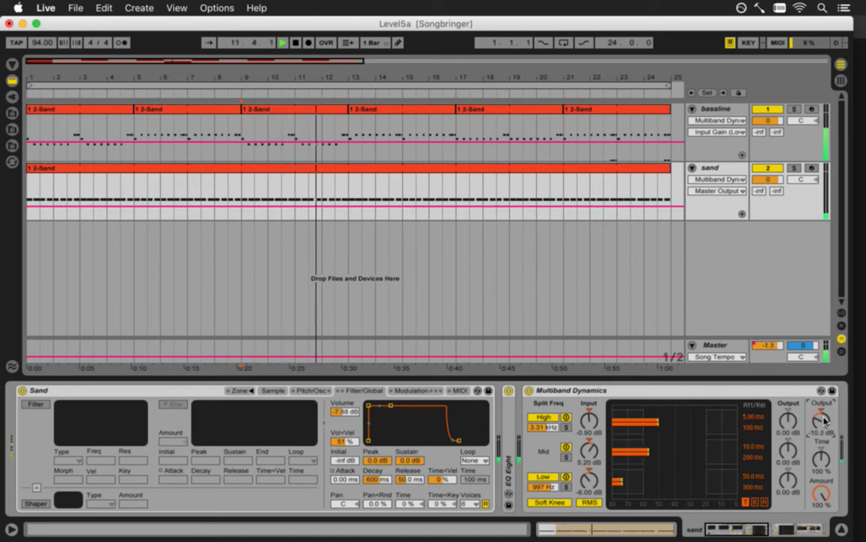
key("space")
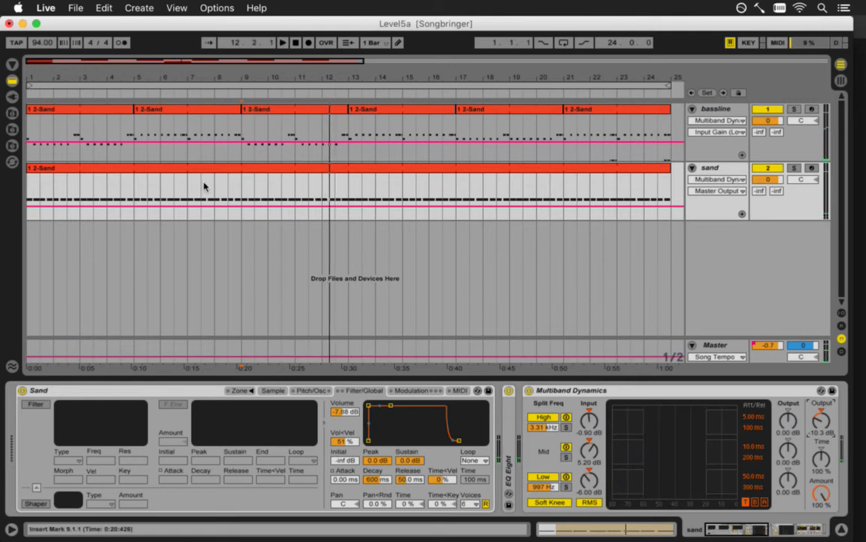
Add the Corpus preset Drum to Bass Synth to the end of the sand track's device chain.
left_click(12, 64)
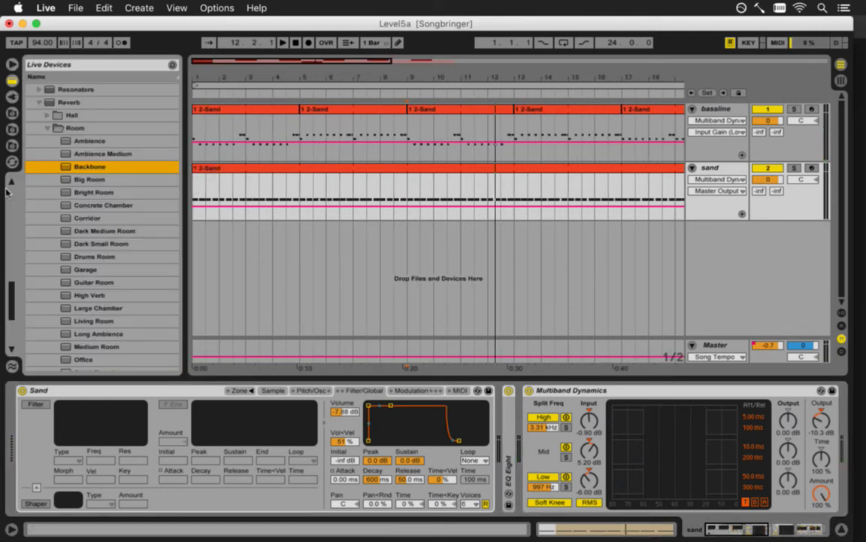
scroll(20, 248, "up", 15)
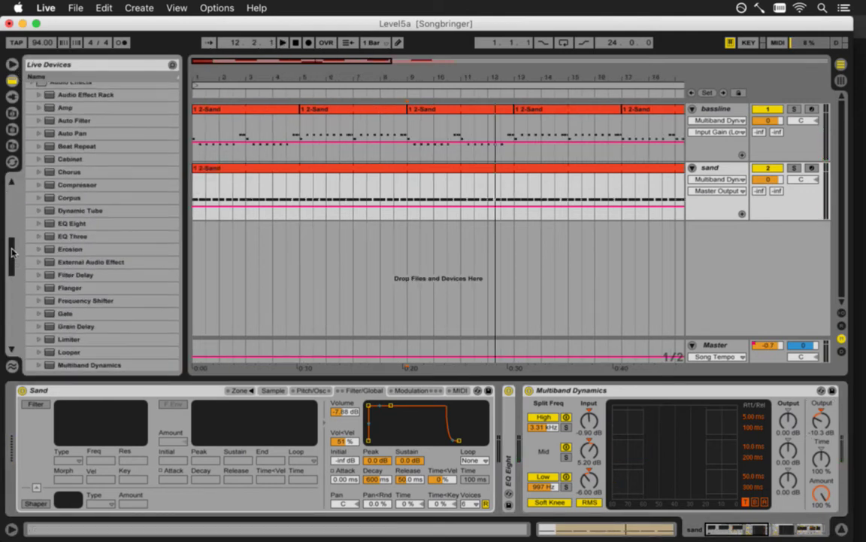
left_click(40, 198)
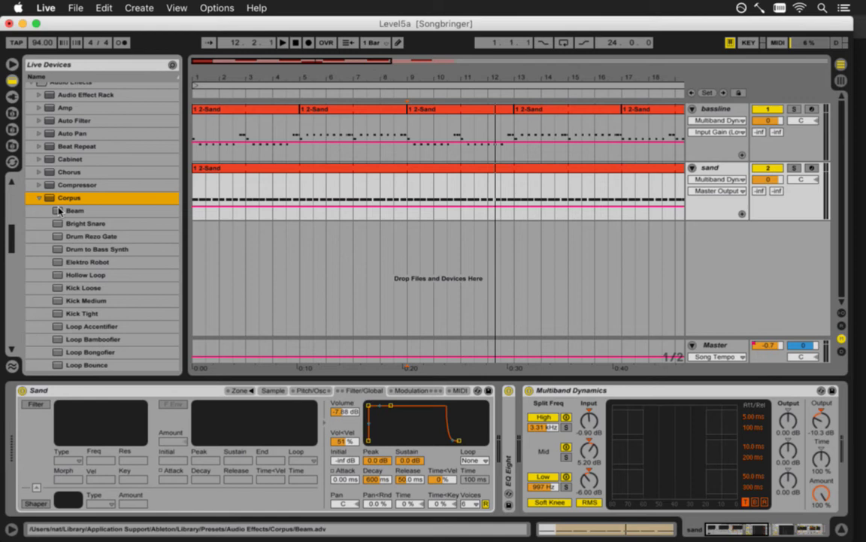
left_click_drag(56, 250, 841, 421)
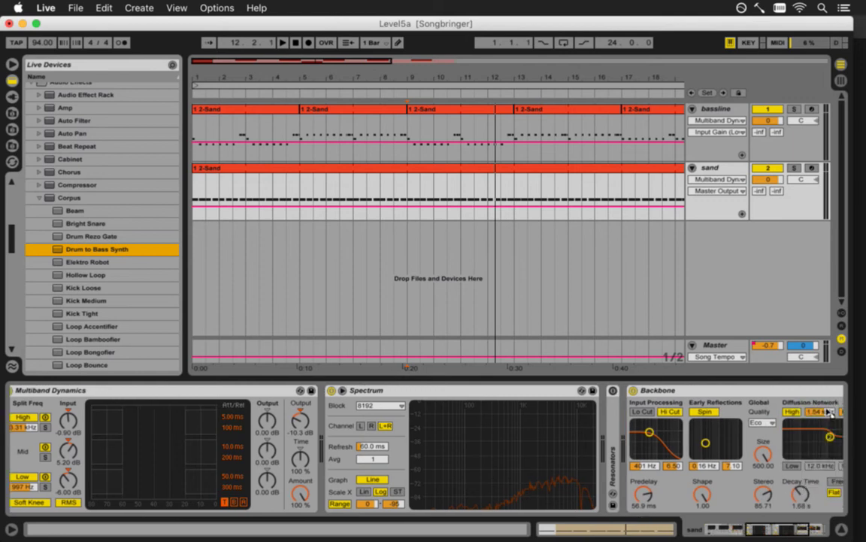
left_click_drag(759, 413, 778, 417)
Solo the sand track and play it from bar 9 to audition the Corpus effect.
key("space")
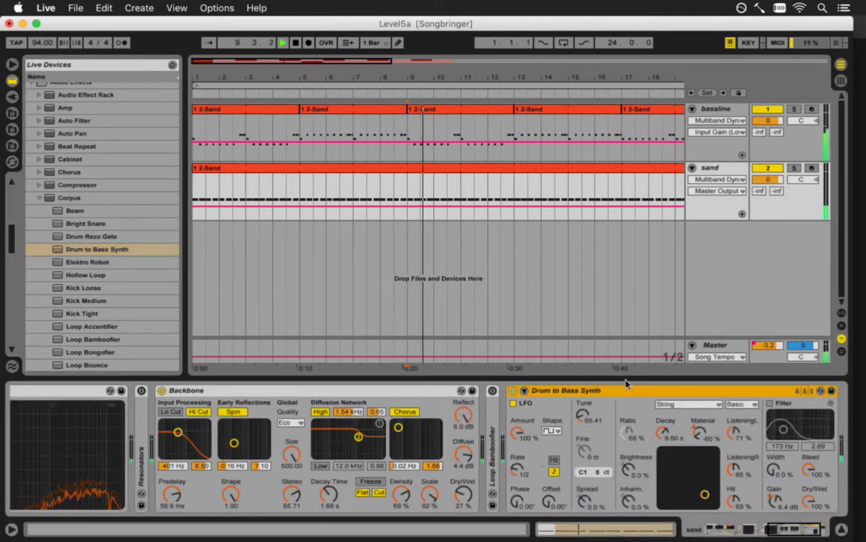
left_click(794, 168)
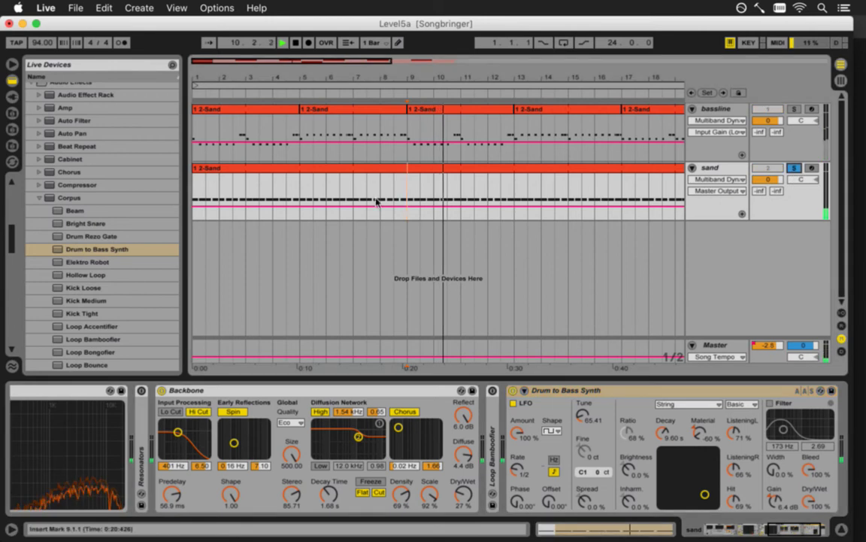
key("space")
key("space")
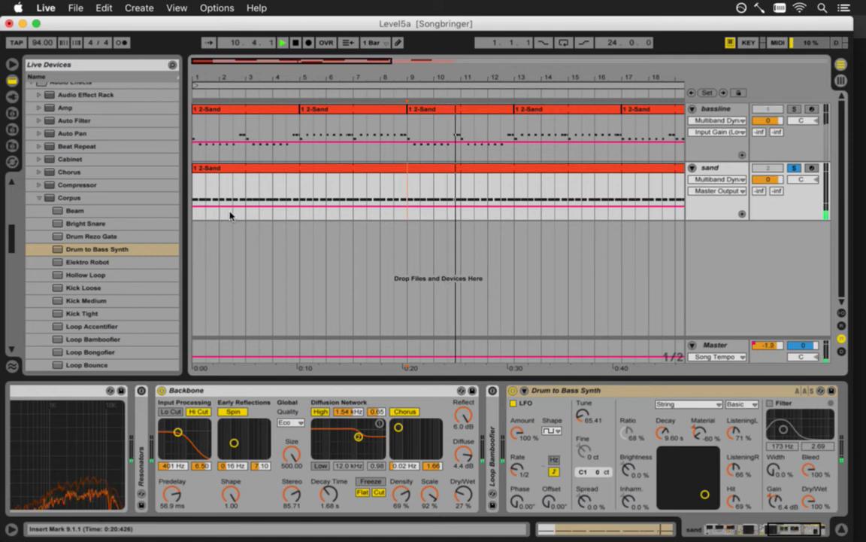
Replace the sand track's Drum to Bass Synth with the Corpus preset Elektro Robot and play it from bar 9.
left_click(169, 262)
key("space")
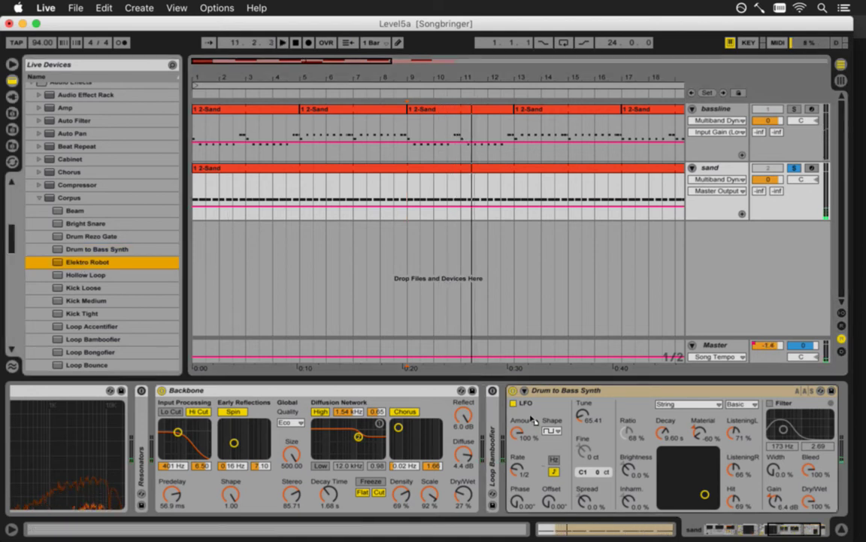
key("Return")
key("space")
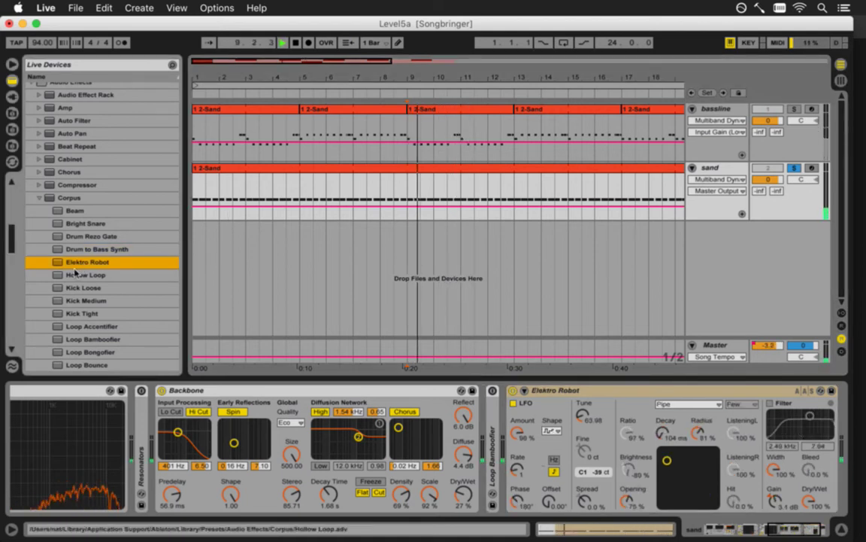
Try the Corpus presets Hollow Loop, Kick Loose and Drum Rezo Gate on the soloed sand track.
key("Down")
left_click_drag(534, 397, 543, 403)
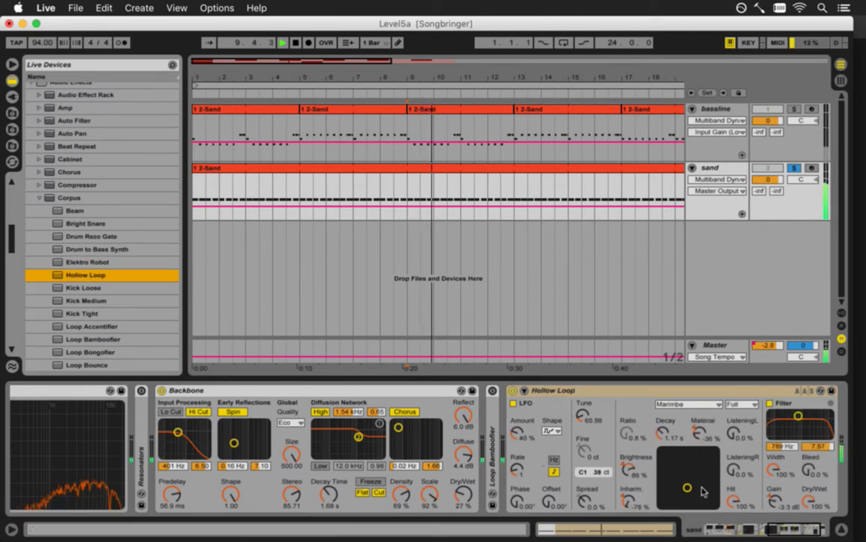
left_click(808, 528)
double_click(87, 287)
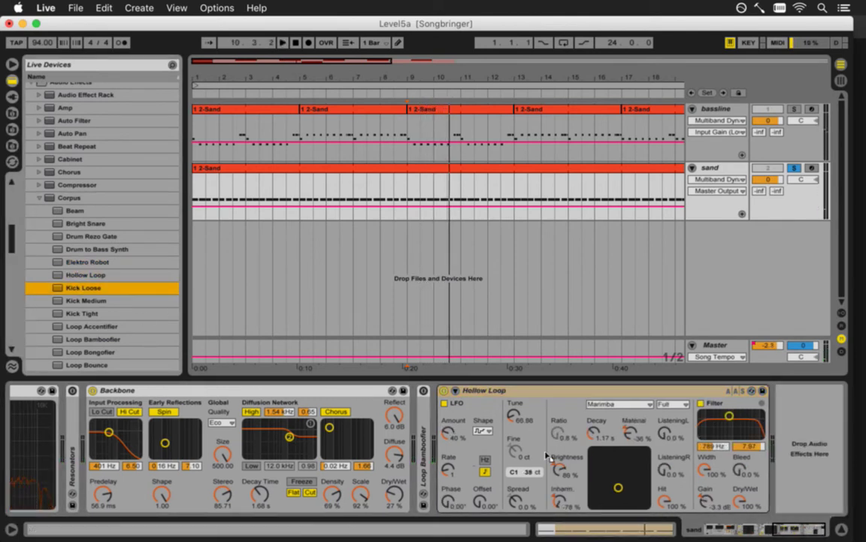
double_click(85, 236)
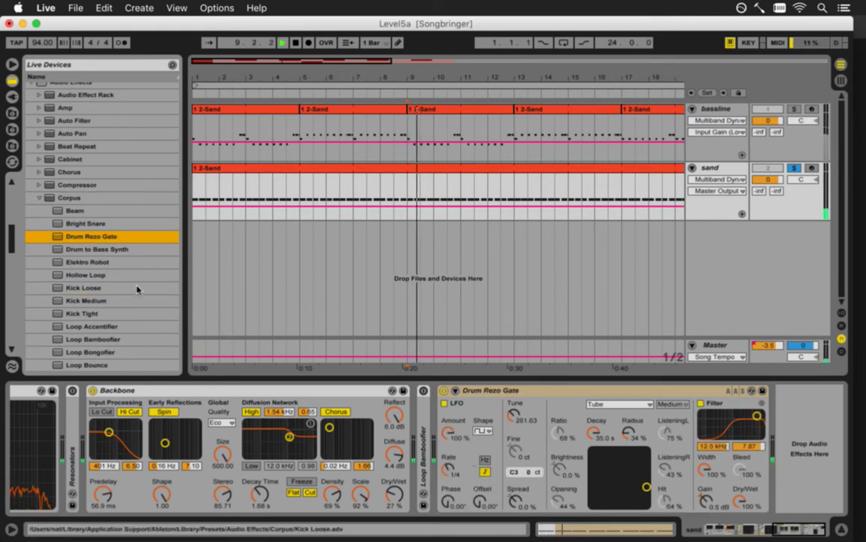
Audition the Corpus presets Bright Snare and Beam on the sand track, playing from bar 9.
left_click_drag(14, 242, 13, 251)
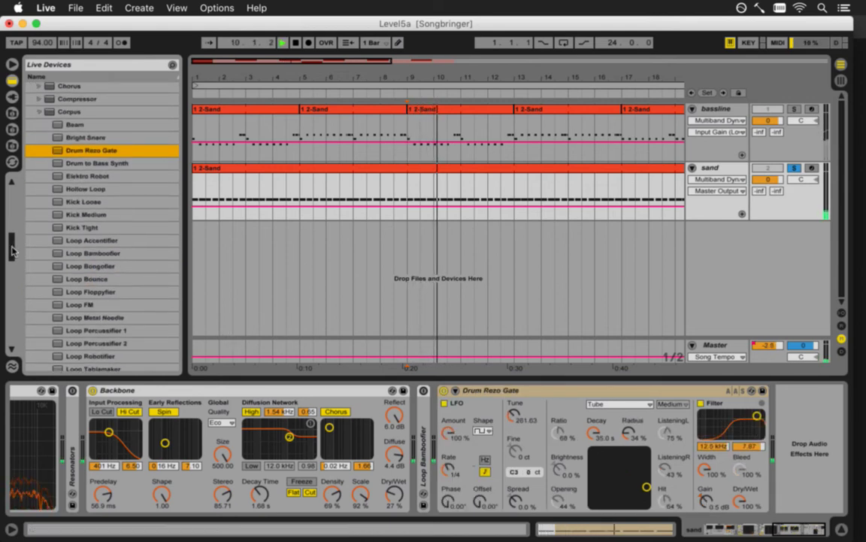
left_click_drag(76, 139, 513, 467)
key("space")
key("space")
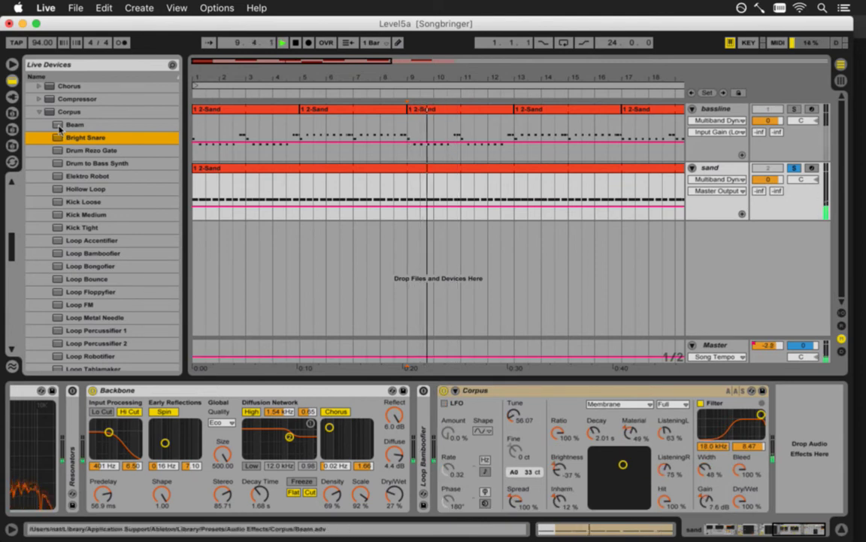
key("Up")
key("Return")
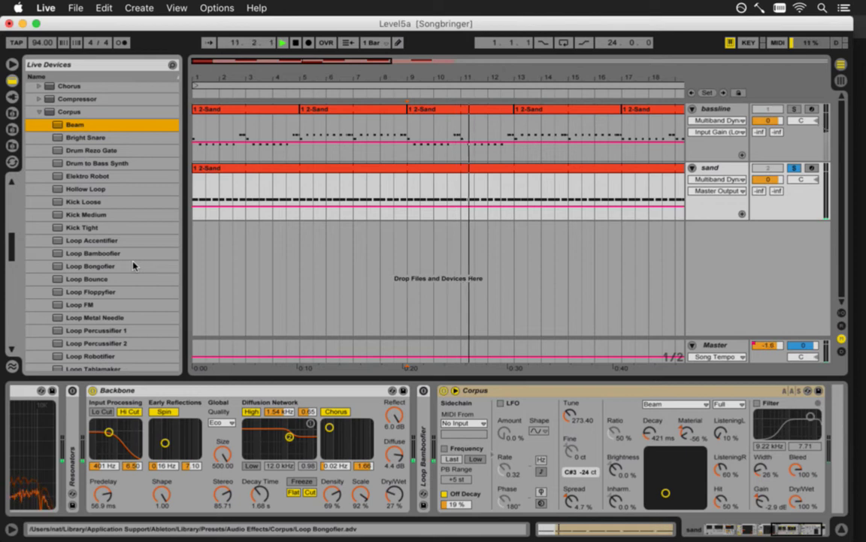
Swap the sand track's Corpus preset for Loop Accentifier, Loop Bamboofier and Loop Bongofier in turn.
double_click(69, 243)
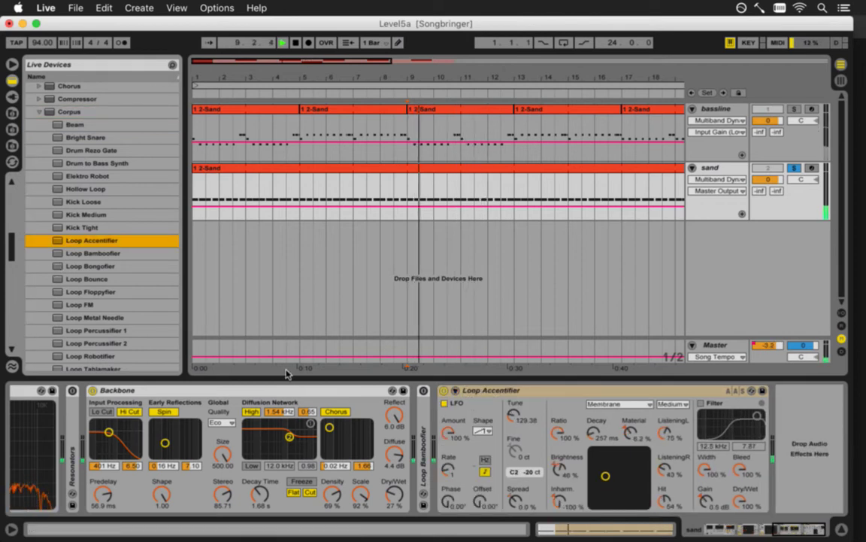
left_click_drag(87, 254, 427, 467)
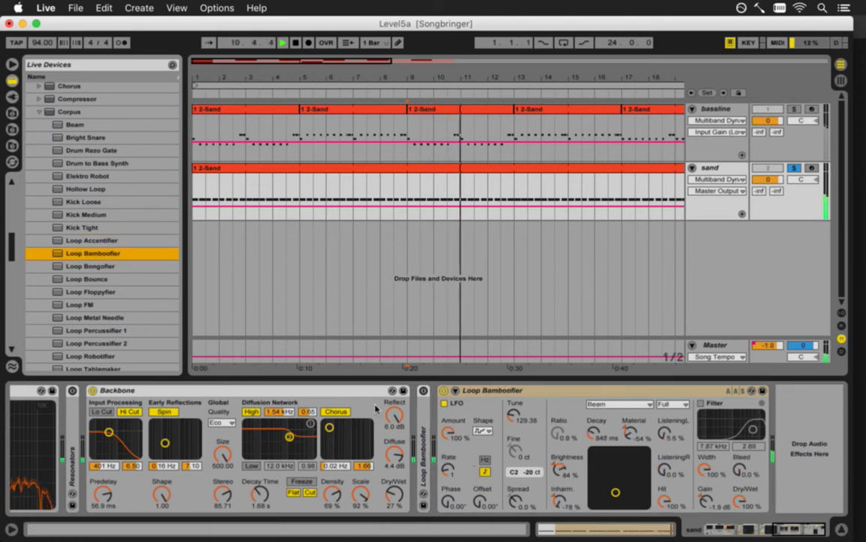
left_click_drag(90, 265, 481, 460)
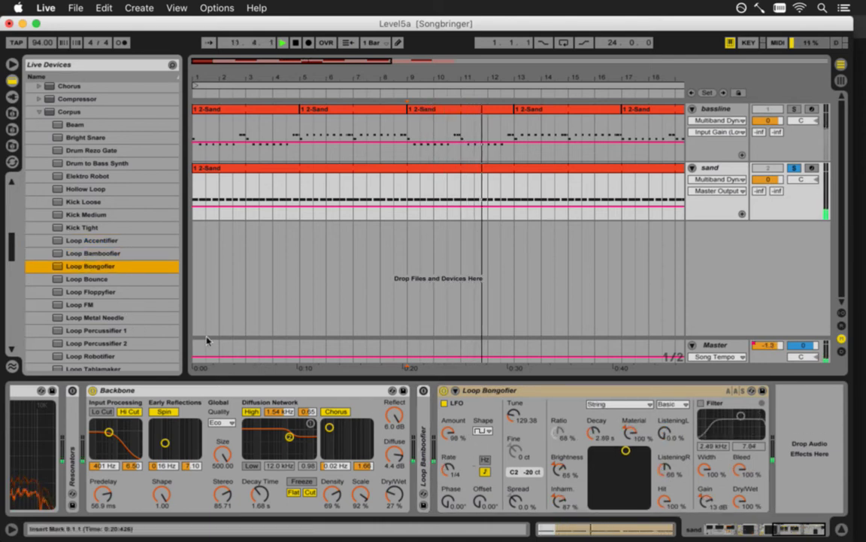
Audition the Corpus presets Loop Bounce, Loop Floppyfier and Loop FM in turn on the sand track during playback.
left_click(76, 278)
left_click_drag(431, 409, 489, 423)
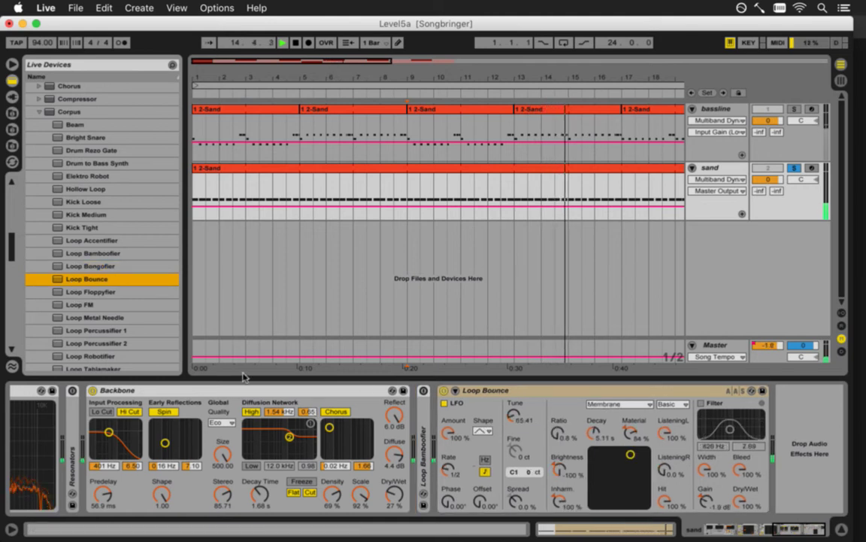
left_click(86, 293)
key("Return")
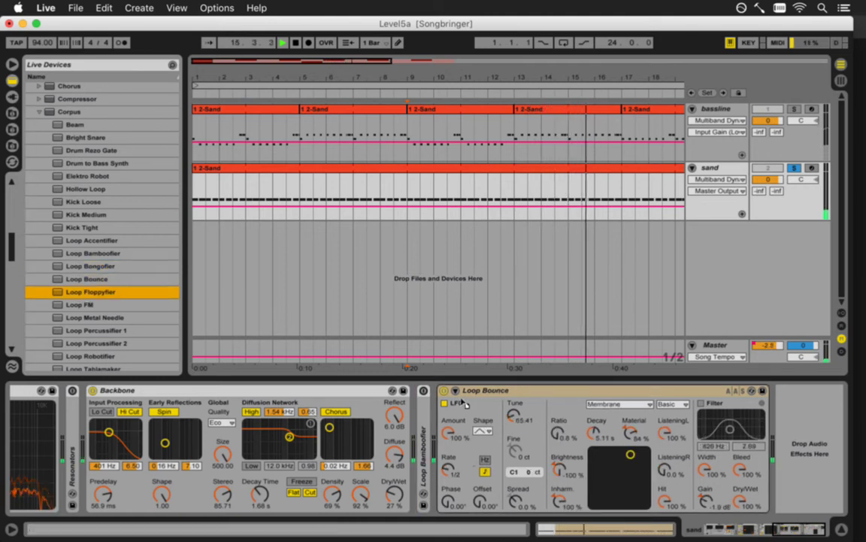
left_click(77, 304)
key("Return")
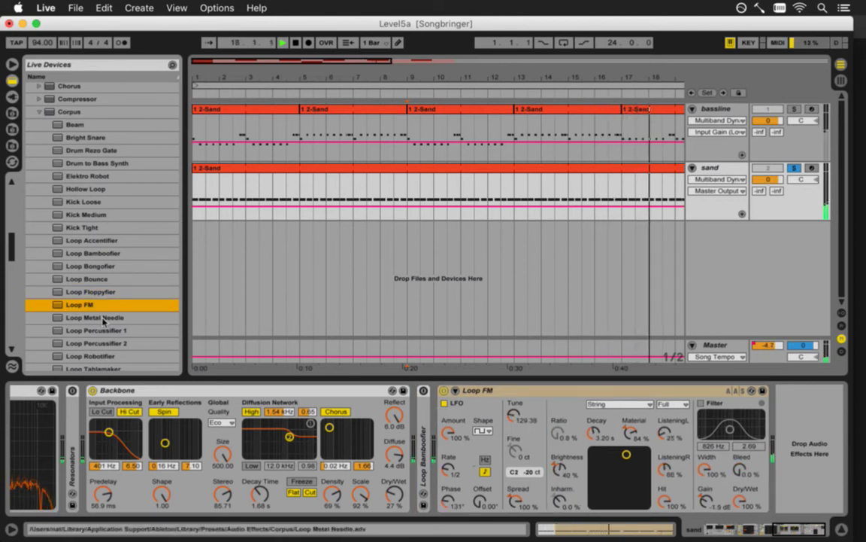
Delete the folded Loop Bamboofier device after Backbone from the sand track's chain and unsolo the track.
left_click(426, 425)
key("Delete")
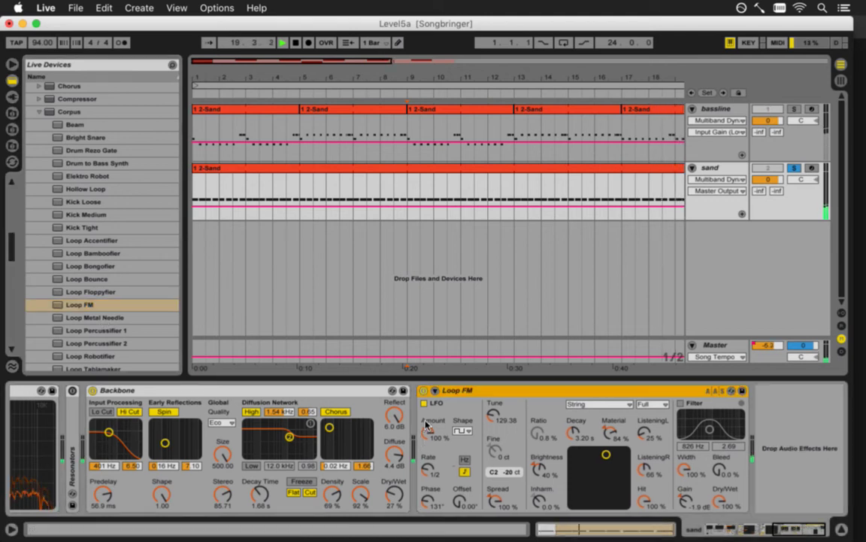
left_click(795, 168)
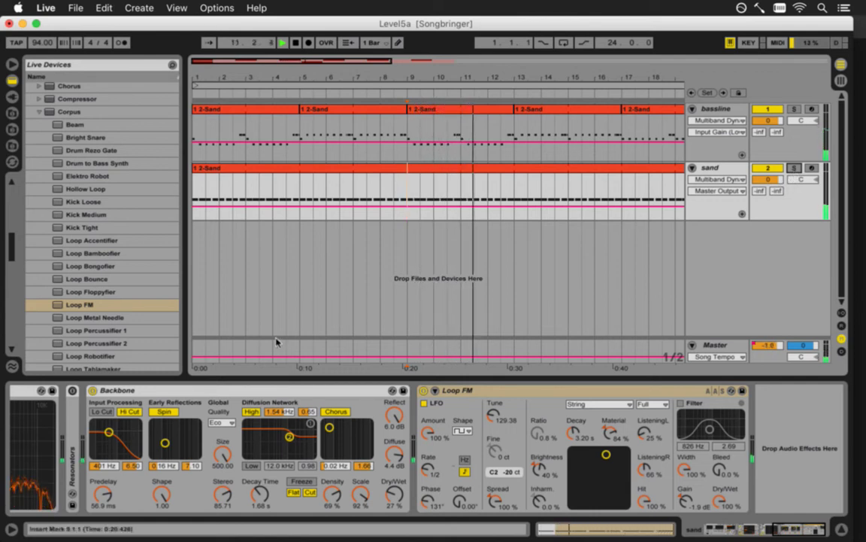
Try the Corpus presets Loop Metal Needle, Loop Percussifier 1 and Loop Percussifier 2 on the sand track.
double_click(116, 317)
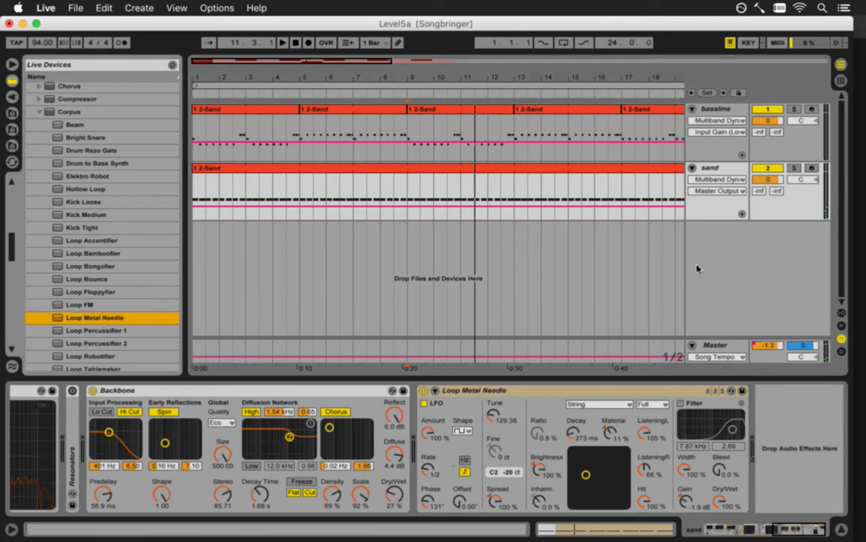
key("space")
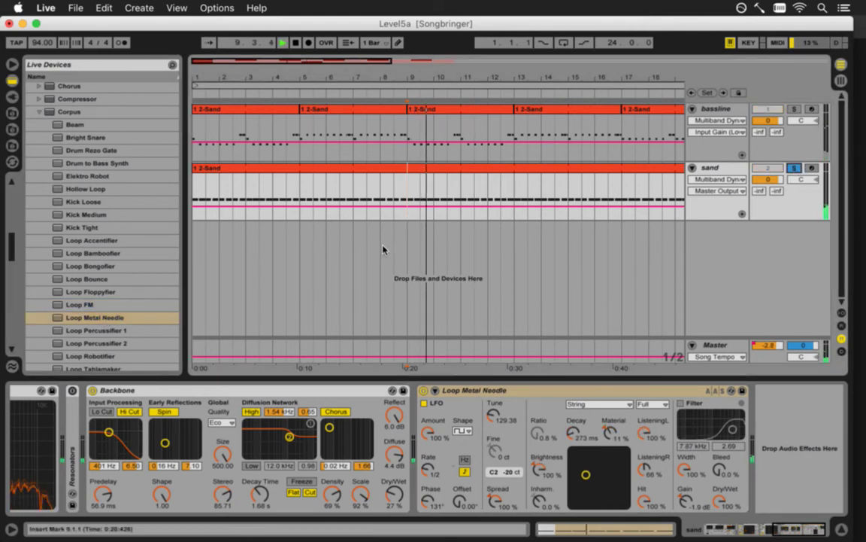
left_click(90, 335)
double_click(90, 335)
key("space")
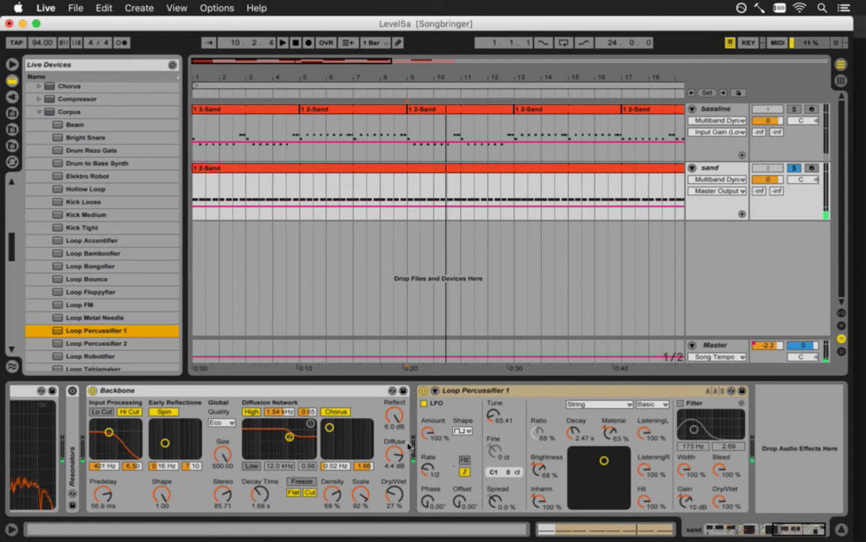
double_click(103, 343)
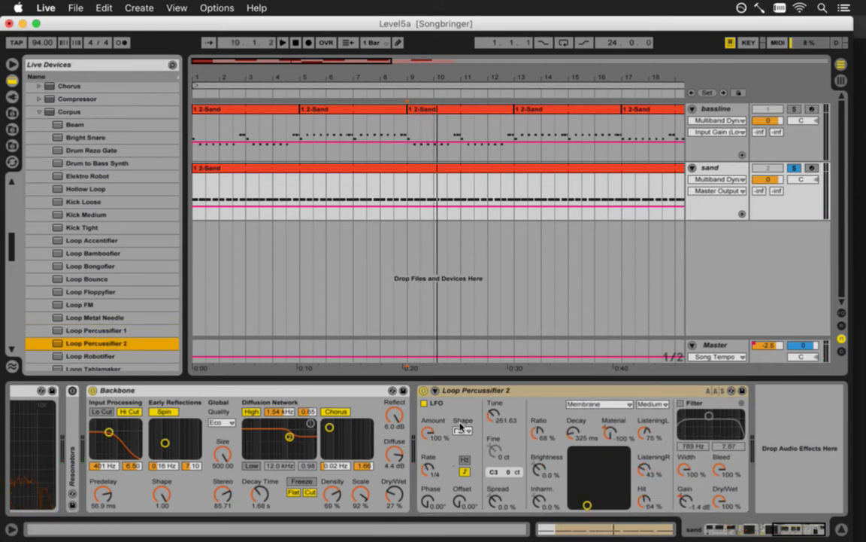
Try the Corpus presets Loop Robotifier, Loop Tablamaker and Metallic on the soloed sand track.
scroll(85, 230, "down", 5)
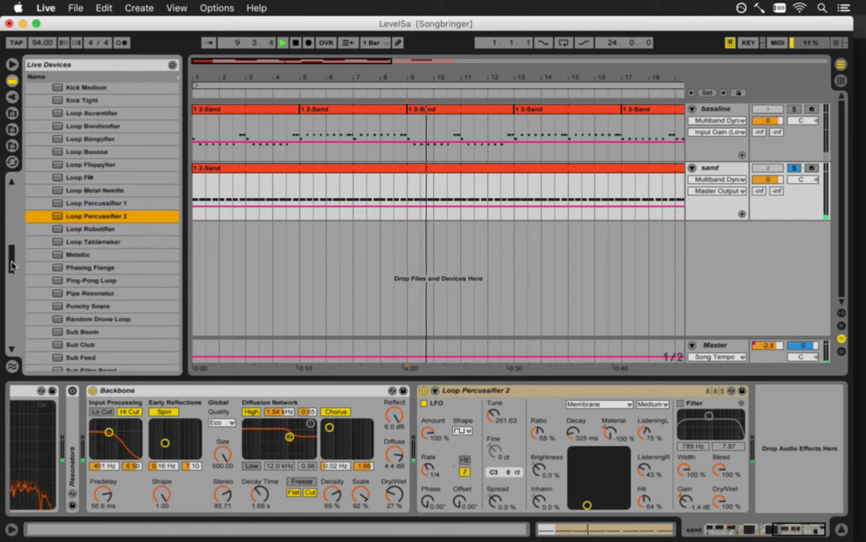
left_click(80, 223)
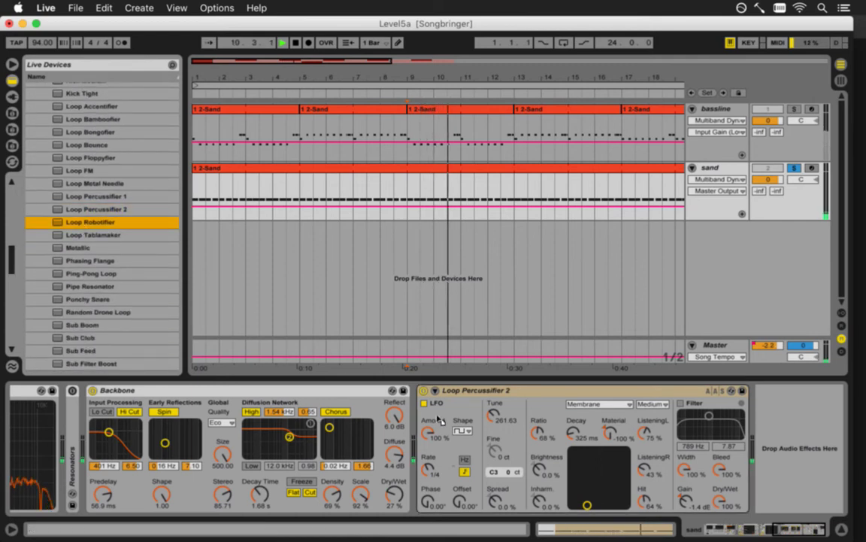
left_click(91, 236)
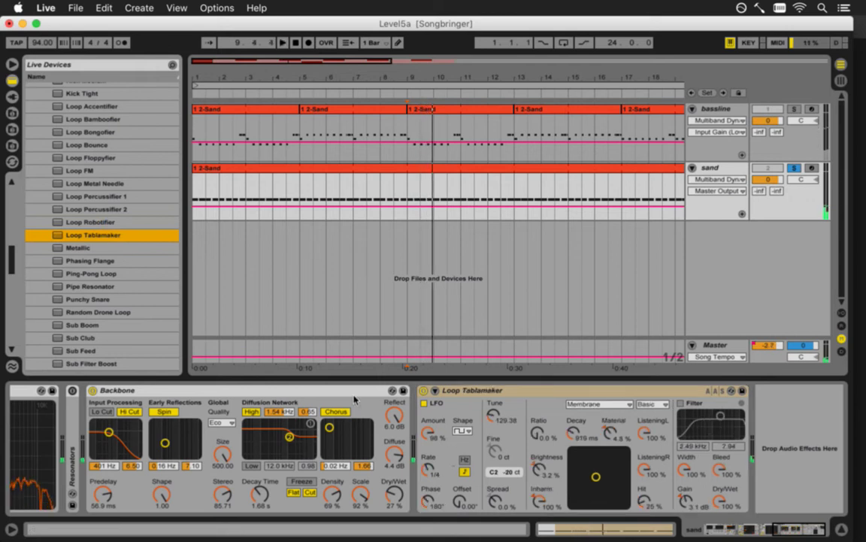
left_click(73, 247)
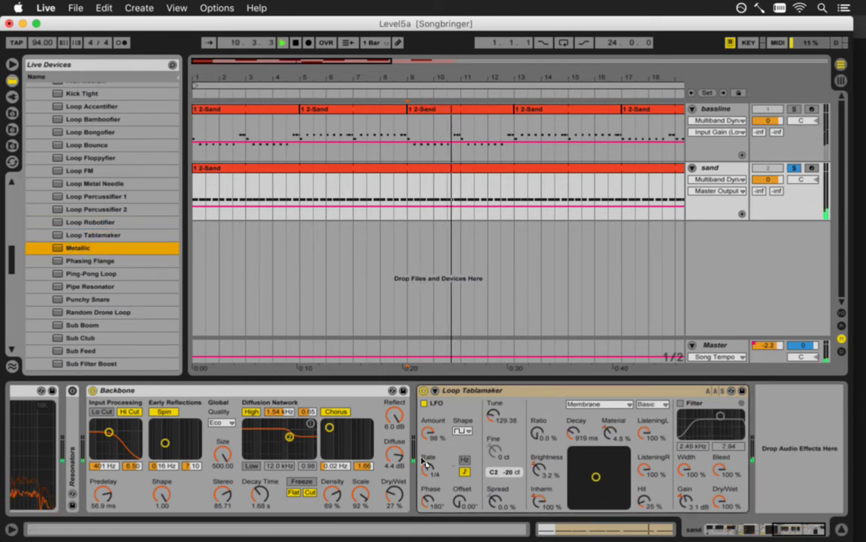
Audition the Corpus presets Ping-Pong Loop, Pipe Resonator, Punchy Snare, Random Drone Loop and Sub Kick Maker on the sand track.
left_click(88, 274)
left_click(89, 287)
left_click(87, 299)
left_click(143, 312)
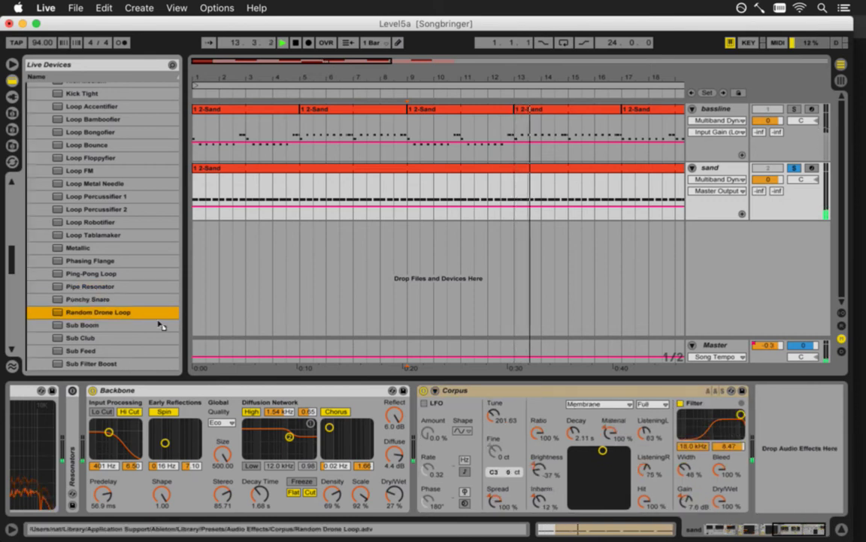
left_click_drag(12, 256, 12, 267)
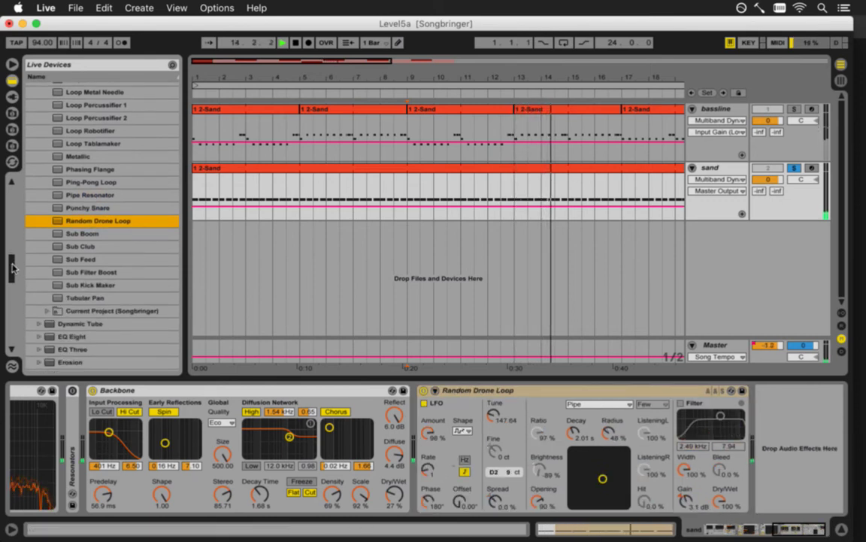
left_click(30, 284)
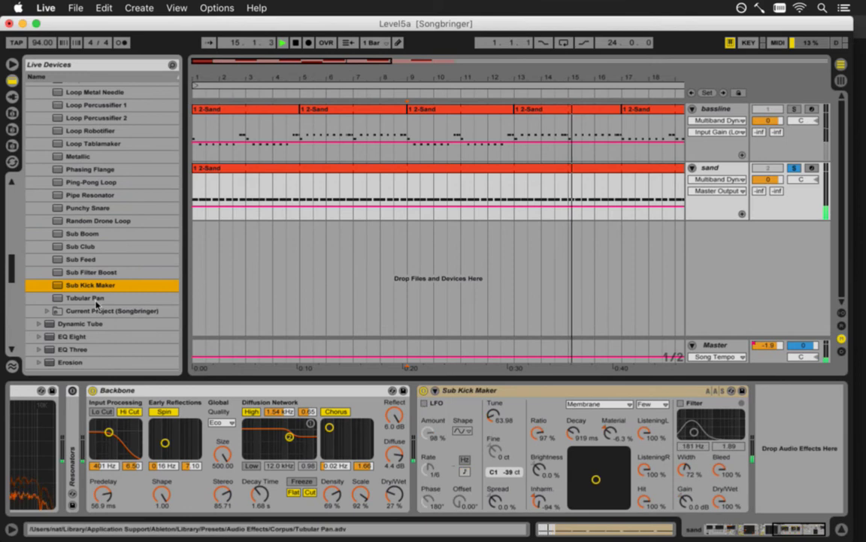
Replace the Corpus preset on the sand track with Loop Bongofier and play it from bar 9.
scroll(24, 268, "up", 5)
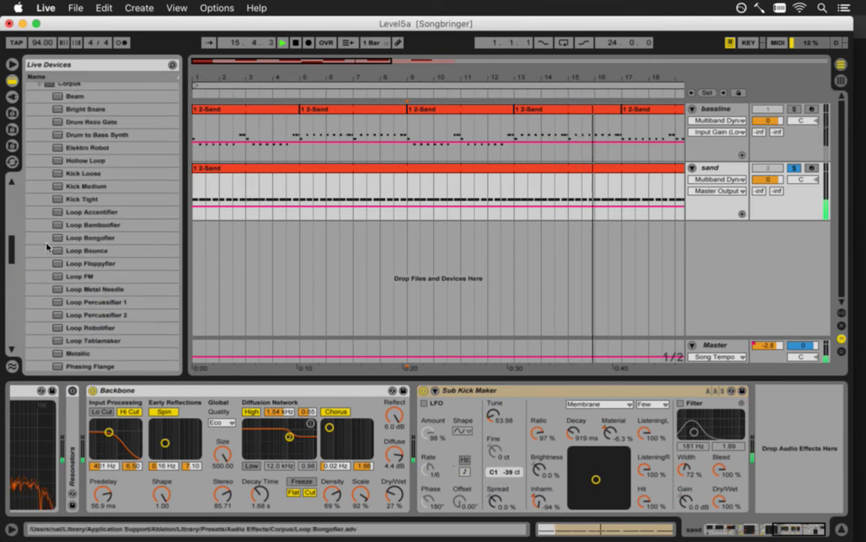
left_click_drag(88, 239, 439, 412)
key("space")
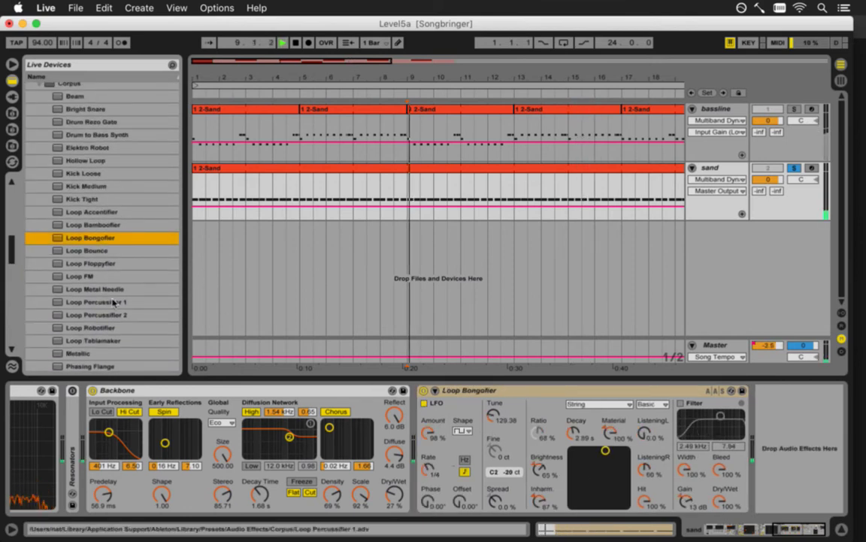
scroll(30, 272, "down", 2)
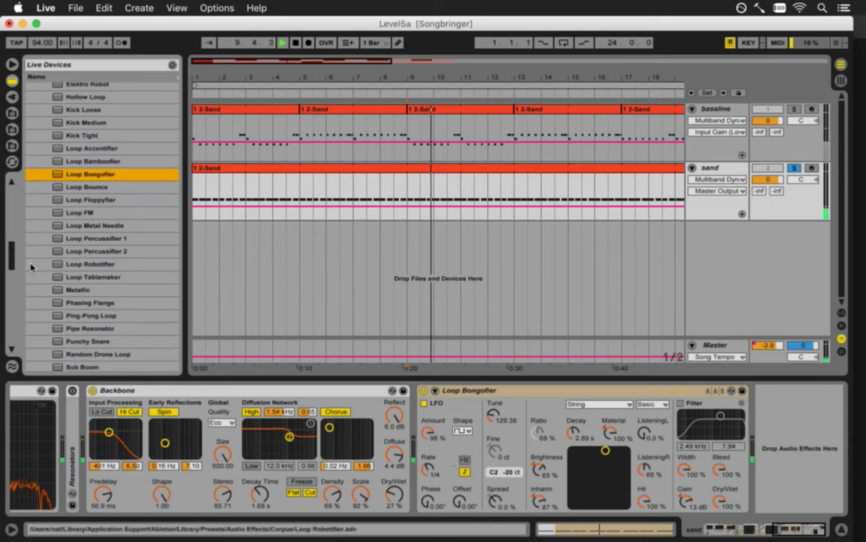
Unsolo the sand track and play it together with the bassline from bar 9.
left_click(794, 168)
key("space")
key("space")
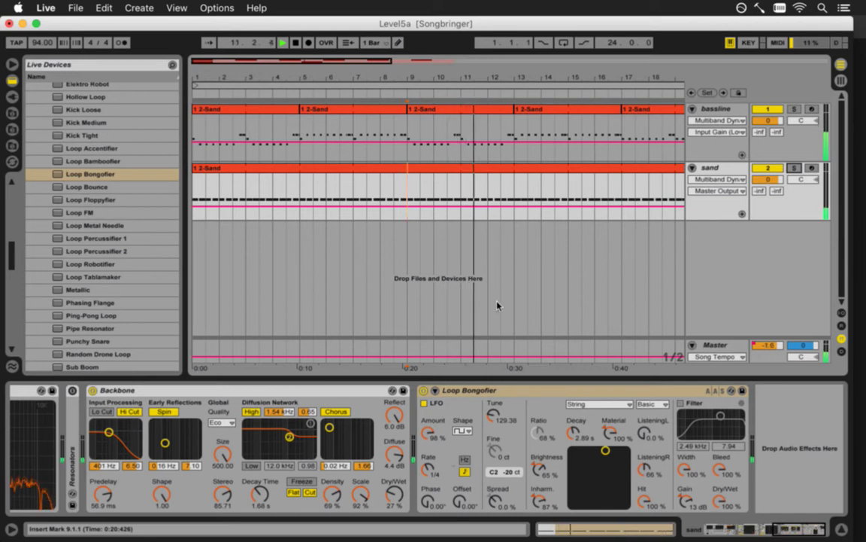
Lower the Loop Bongofier's gain on the sand track to 9.0 dB.
left_click(686, 472)
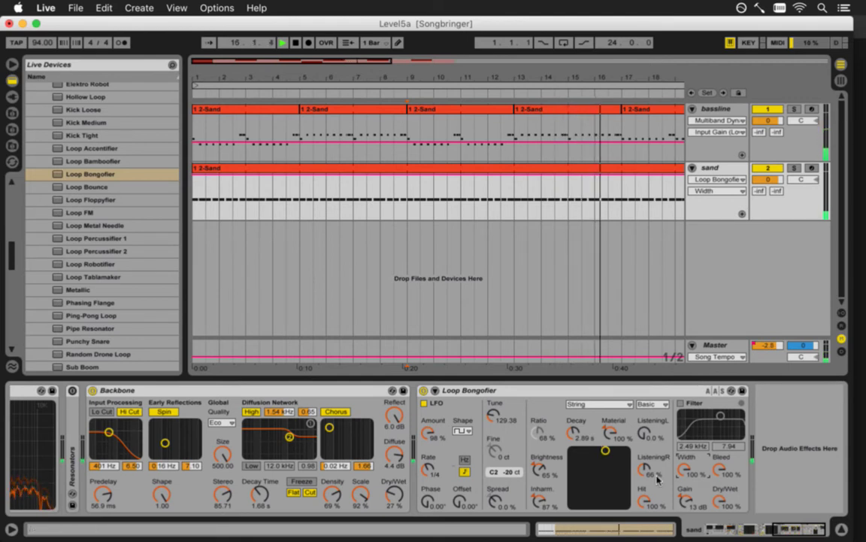
left_click(685, 498)
left_click_drag(686, 500, 686, 508)
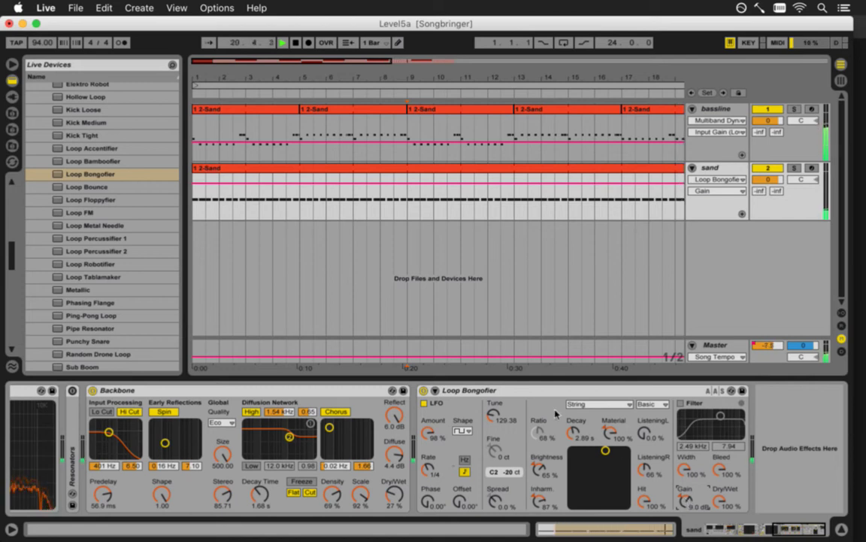
Hide the device browser and play the arrangement from bar 9.
left_click(12, 64)
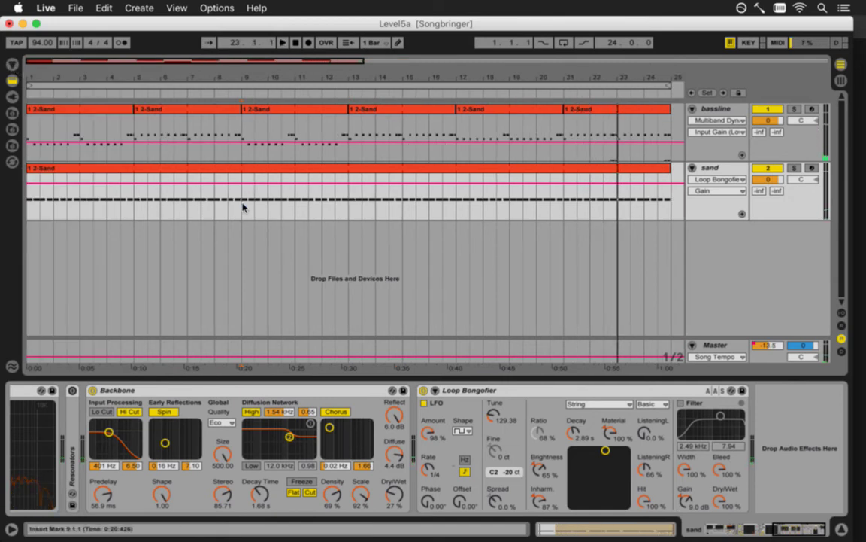
key("space")
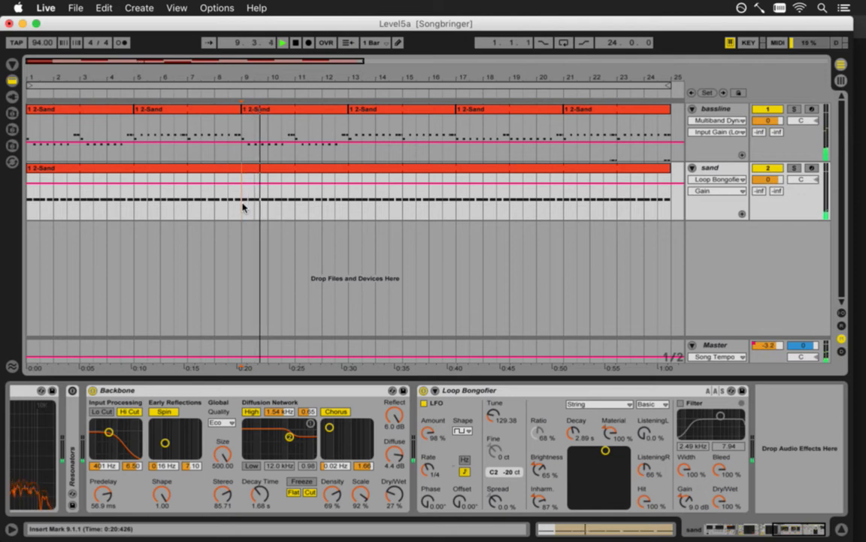
Export the Level5a master track as a 16-bit, 44100 Hz WAV named Level5a into the waves folder.
left_click(76, 7)
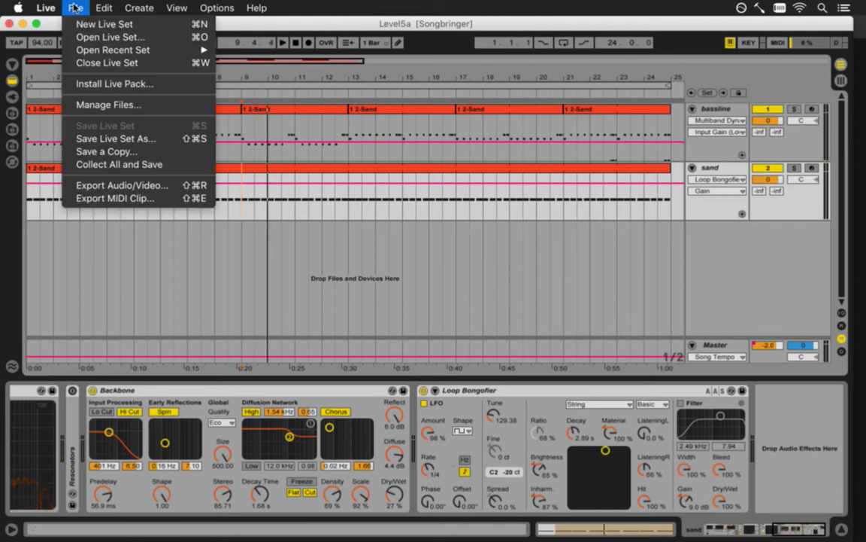
left_click(113, 185)
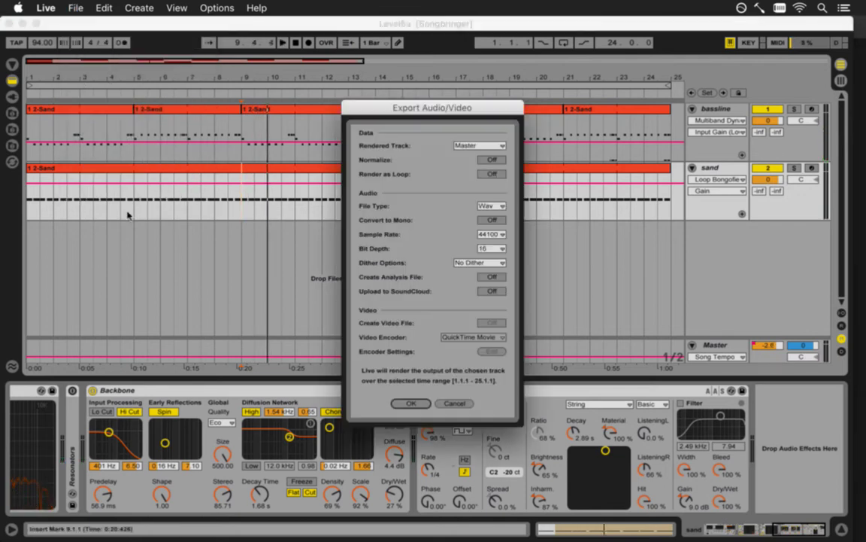
key("Return")
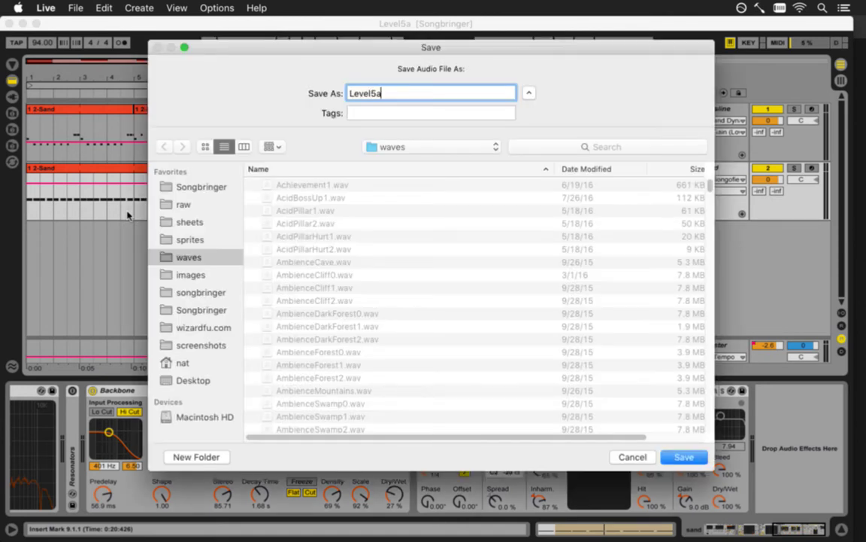
key("Return")
left_click(533, 139)
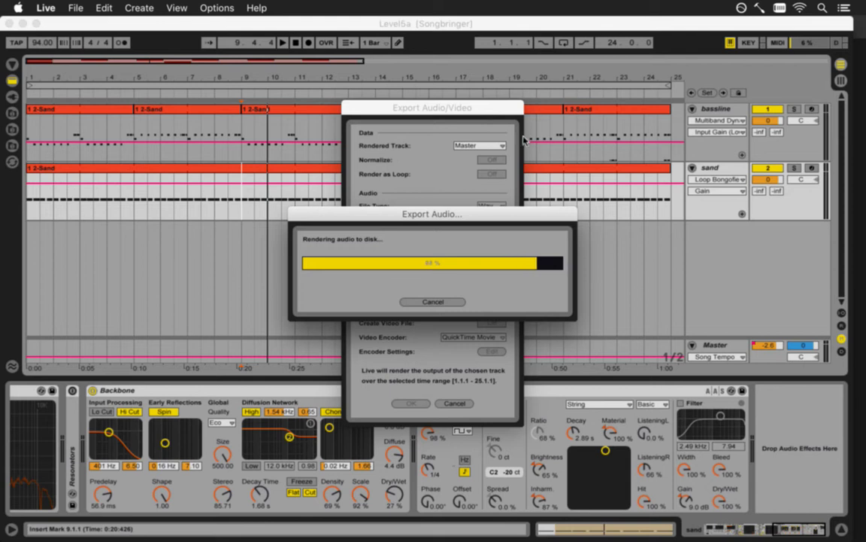
Switch to Xcode, run Songbringer and playtest the first sand room by fighting the green scorpions with fire and sword attacks.
key("super+Tab")
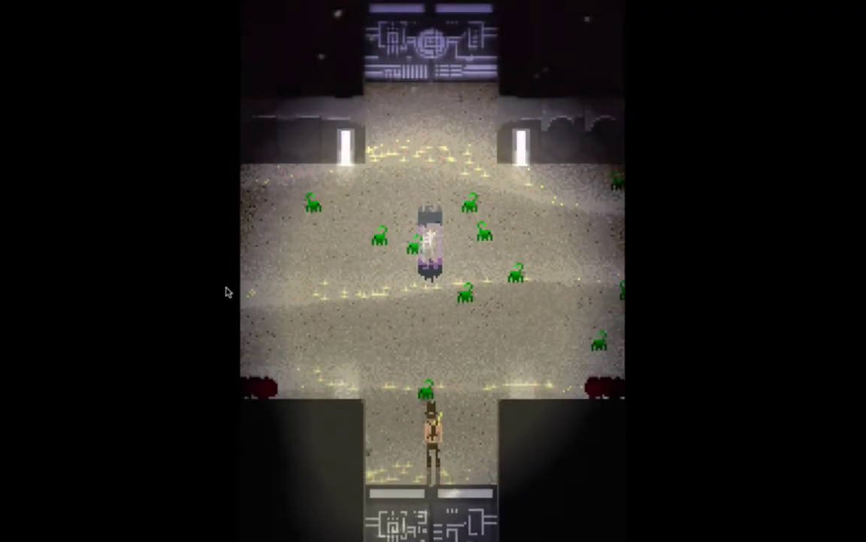
key("Up")
key("Right")
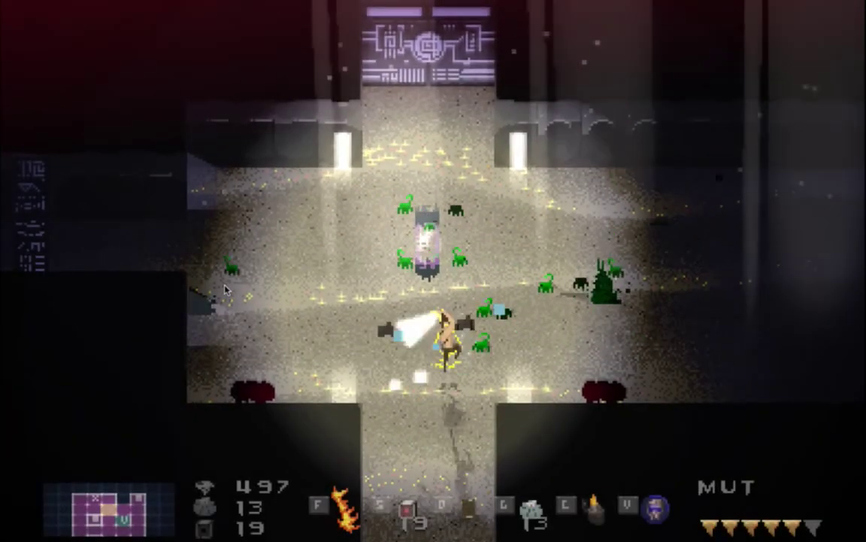
key("f")
key("Right")
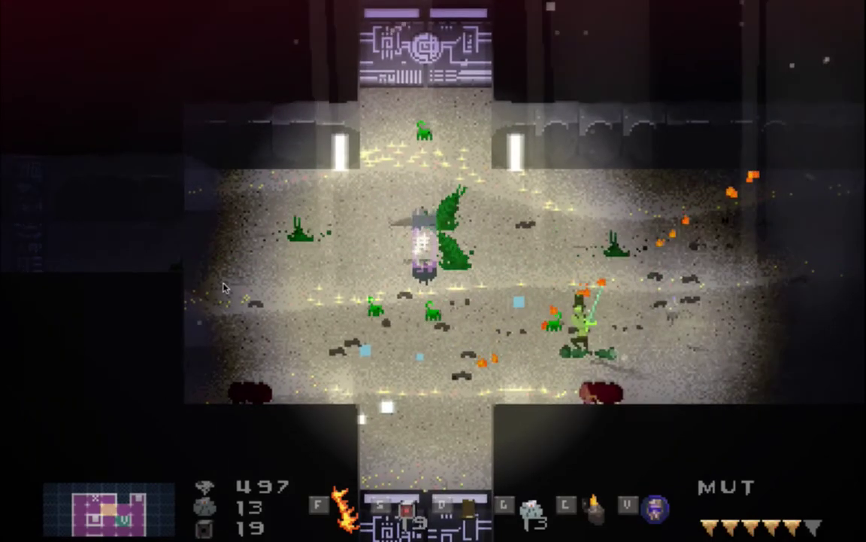
key("Down")
key("f")
key("Up")
key("f")
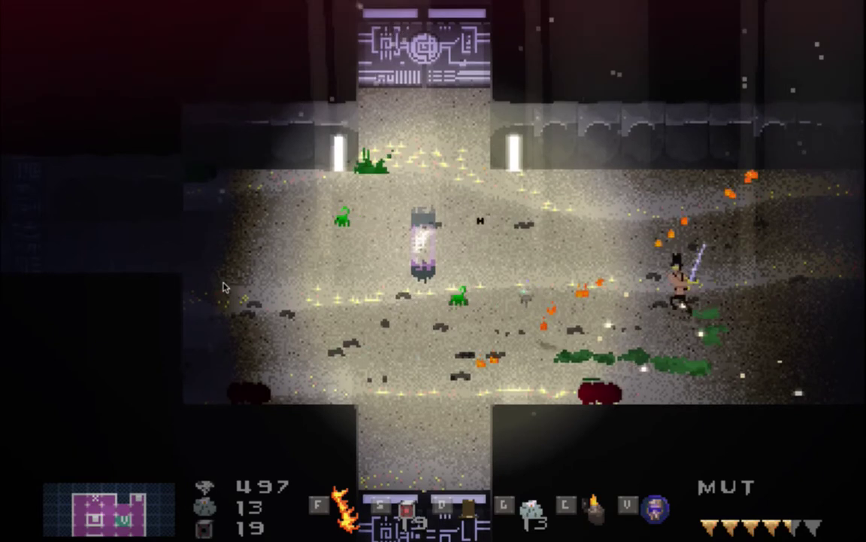
key("Left")
key("d")
key("Down")
key("Right")
key("Left")
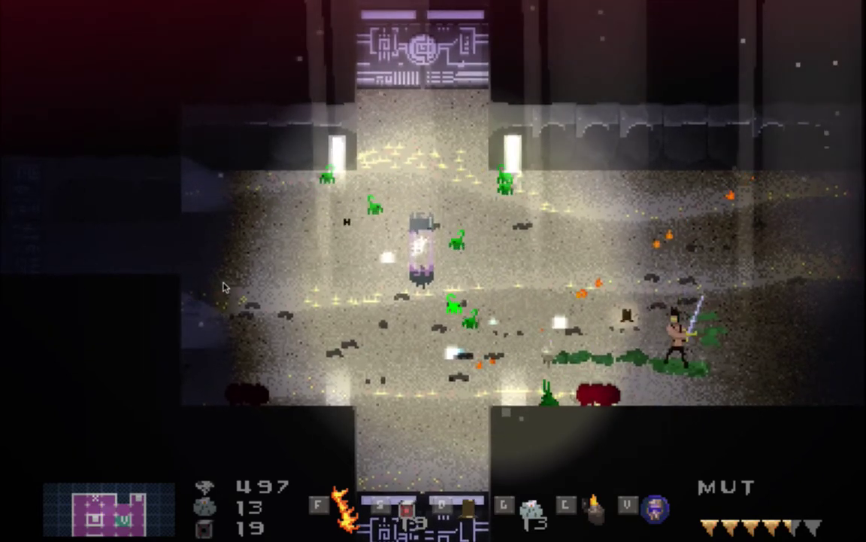
key("Left")
key("Up")
key("f")
key("Right")
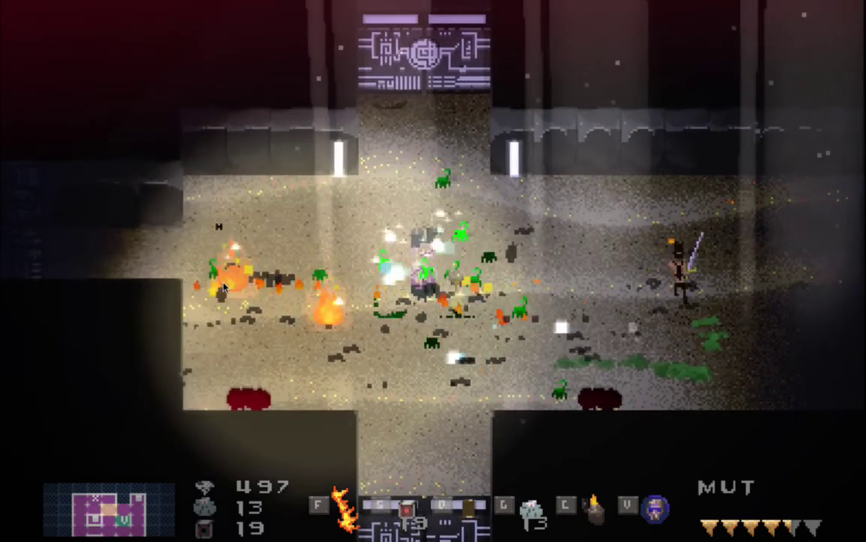
key("Up")
key("Left")
key("f")
key("Down")
key("Right")
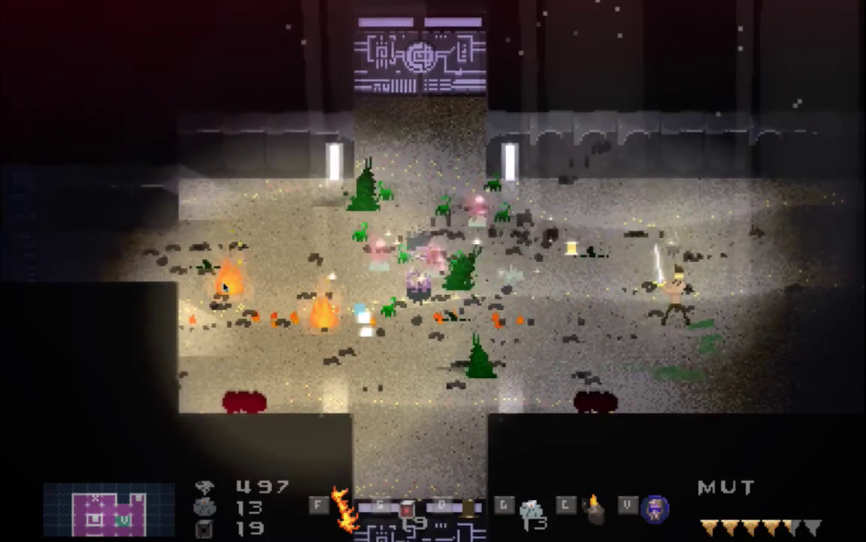
key("Left")
key("Up")
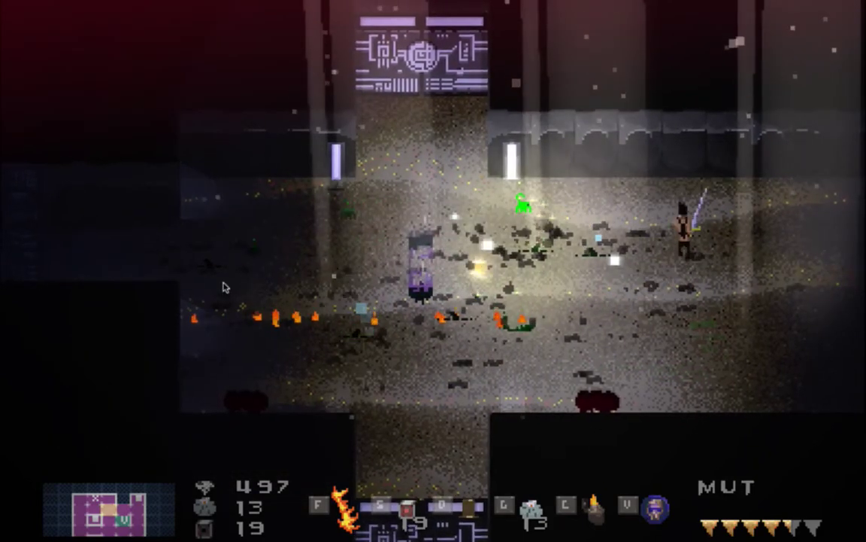
key("Up")
key("Left")
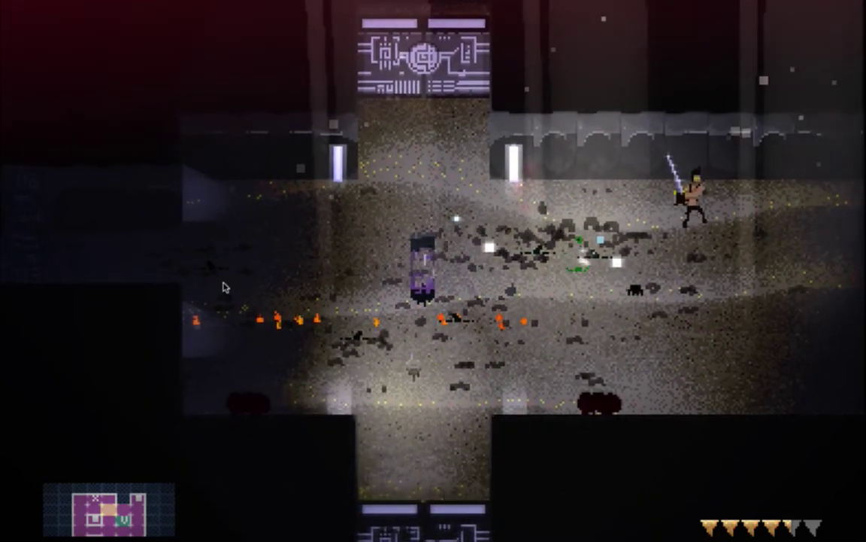
key("f")
key("Right")
key("Down")
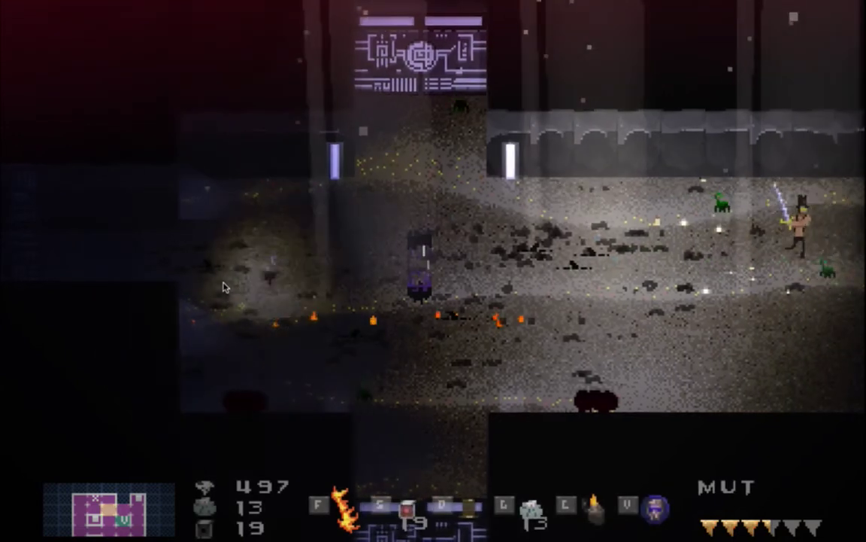
Enter the neighbouring room to the east and fight the flaming foes around the red pool.
key("Right")
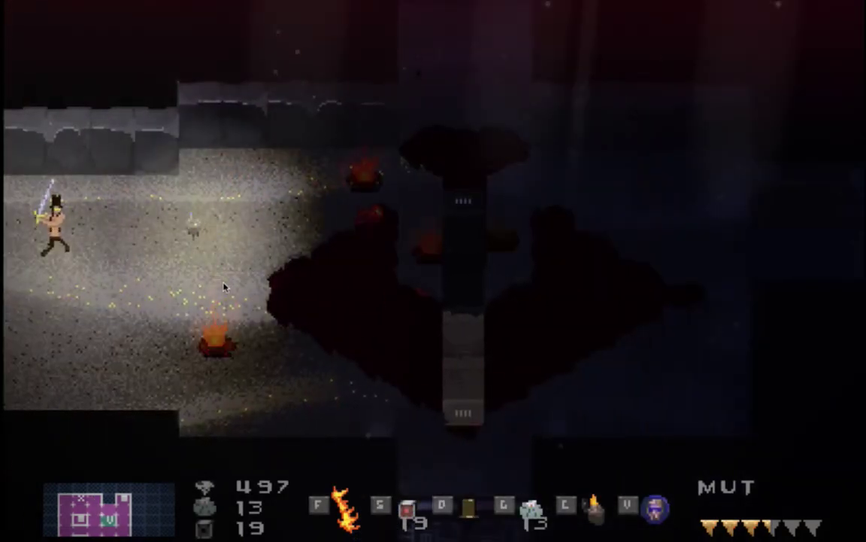
key("Right")
key("Down")
key("f")
key("Up")
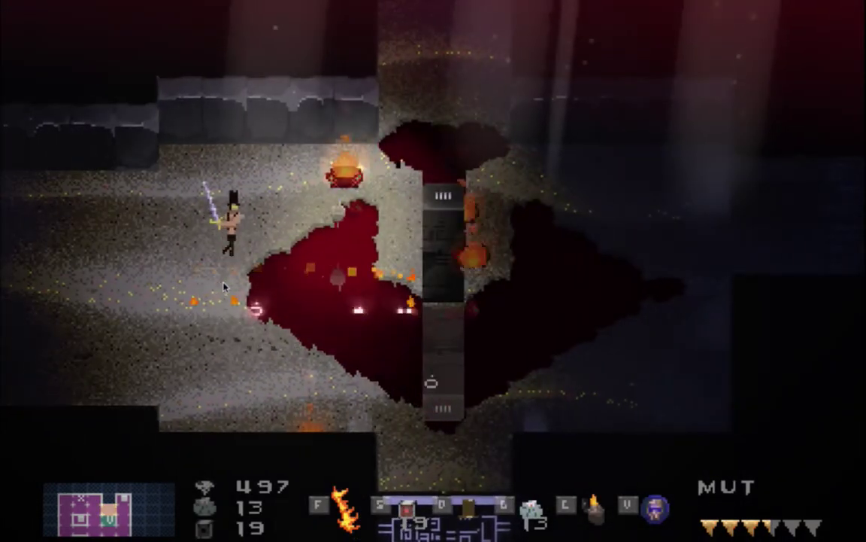
key("Up")
key("Right")
key("f")
key("Right")
key("Up")
key("f")
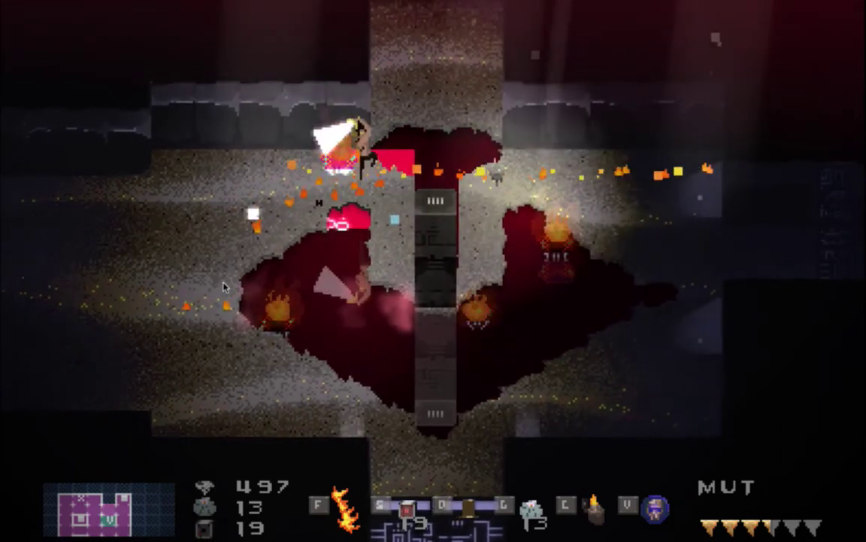
key("Right")
key("f")
key("Down")
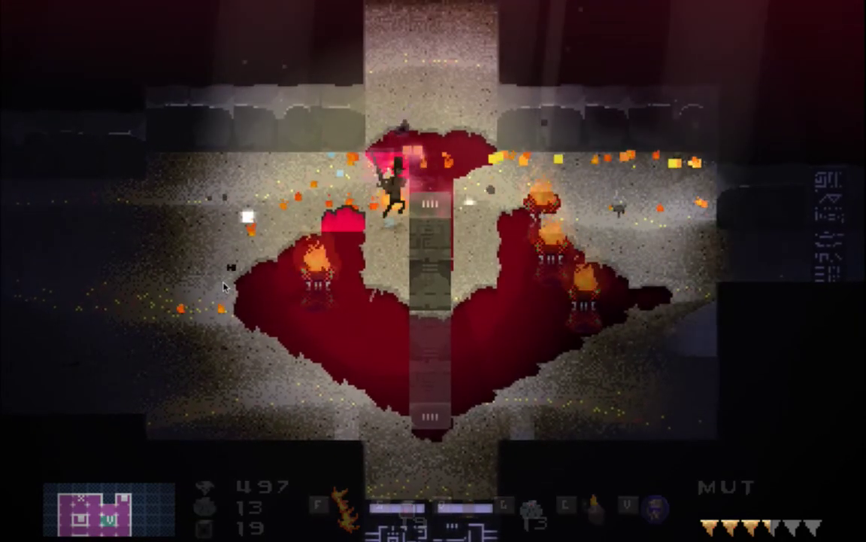
key("Down")
key("Up")
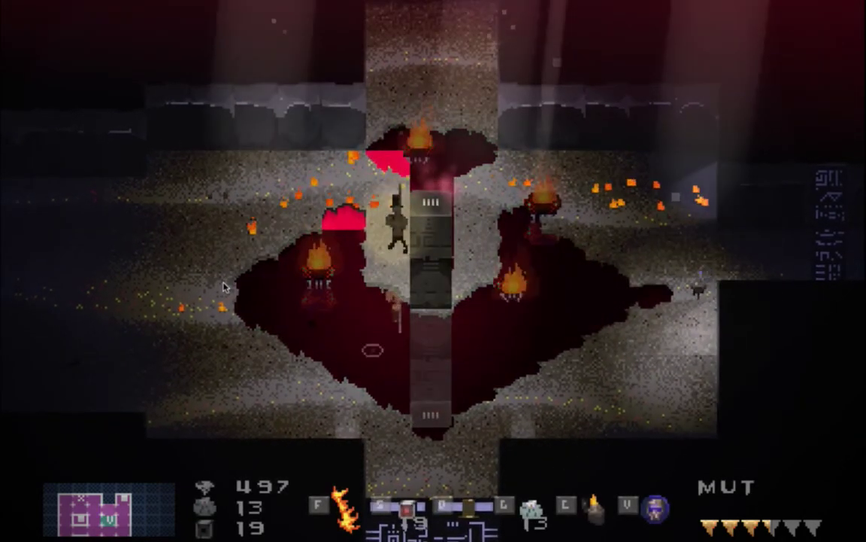
Leave the red pool's edge, return west to the scorpion room and end the game session.
key("Up")
key("Left")
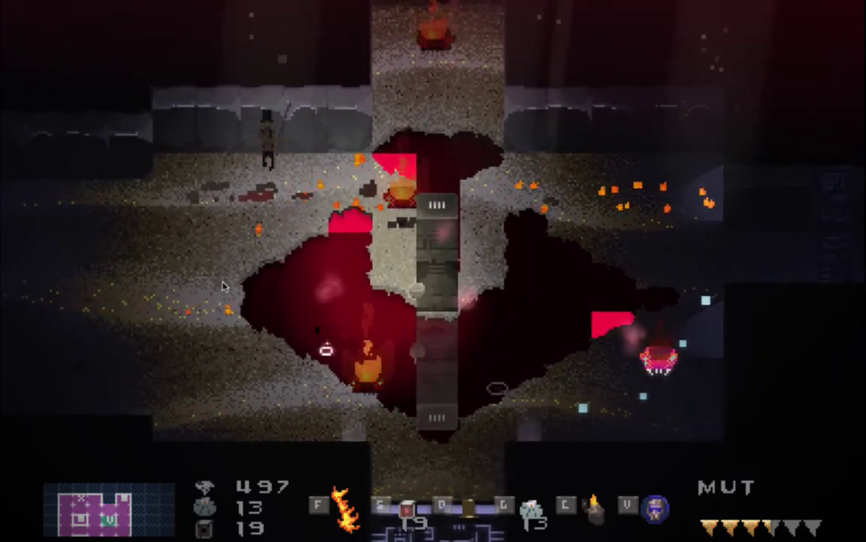
key("Down")
key("Left")
key("Down")
key("Left")
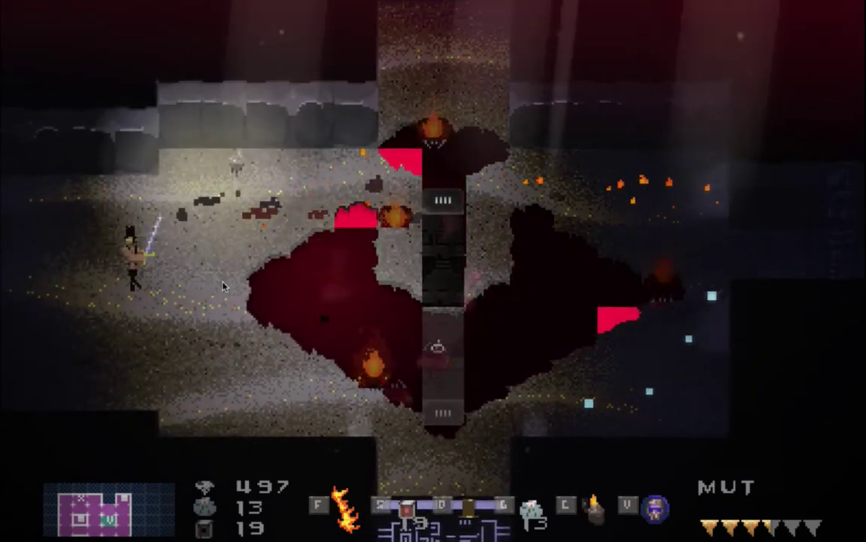
key("Left")
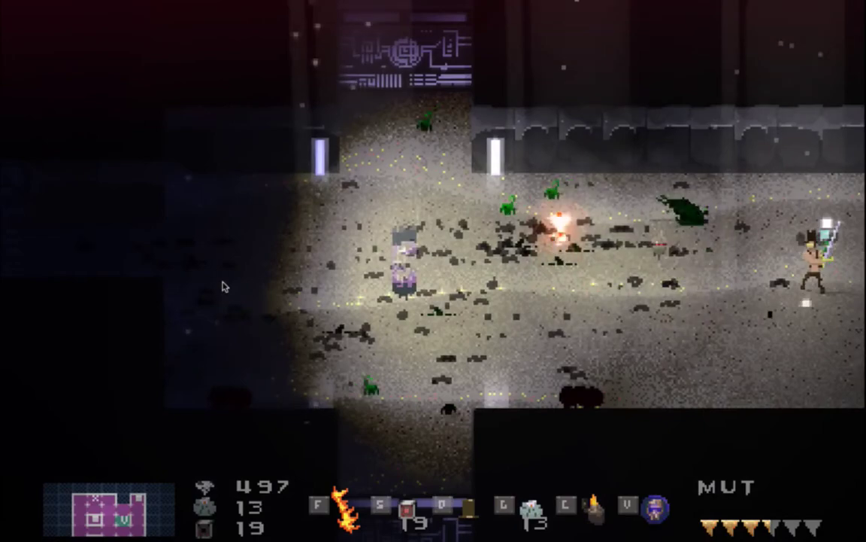
key("Left")
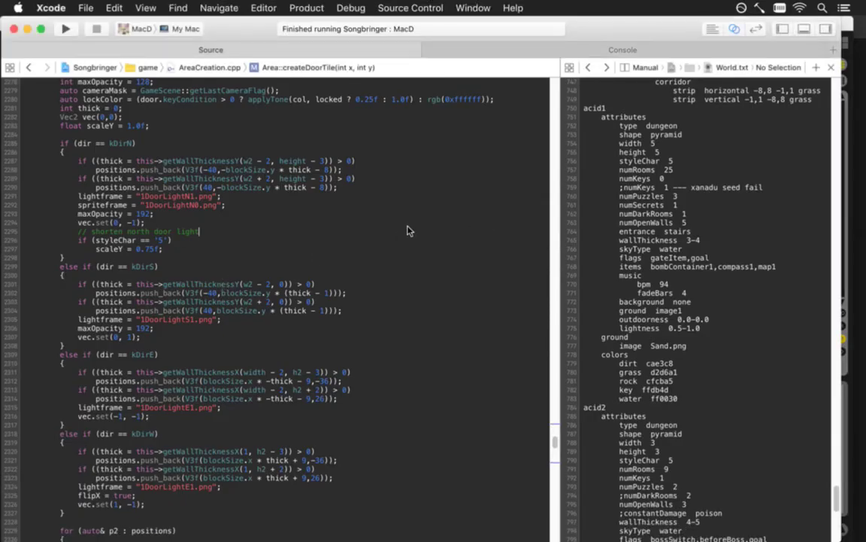
Open Scorpion.txt, set render to 1 and remove the color 00ff00 line beneath it.
key("super+shift+o")
type("crdootiscop")
key("BackSpace")
type("rp")
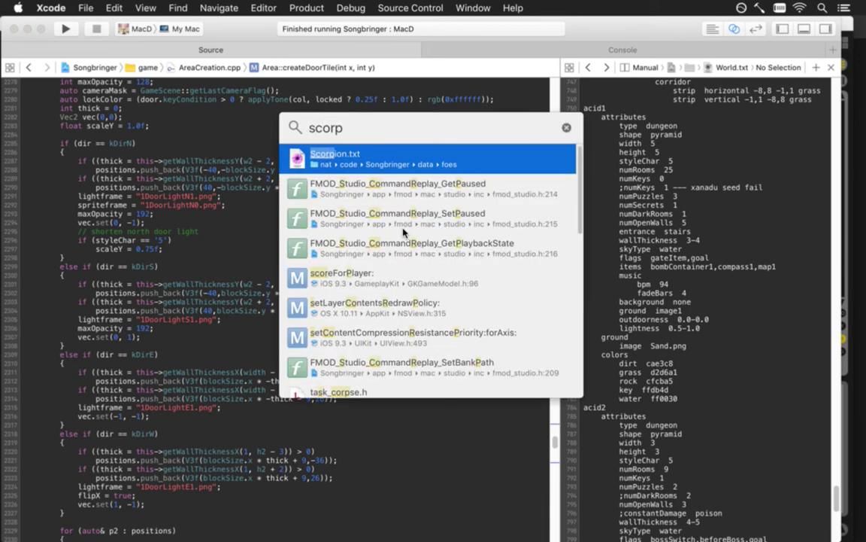
key("Return")
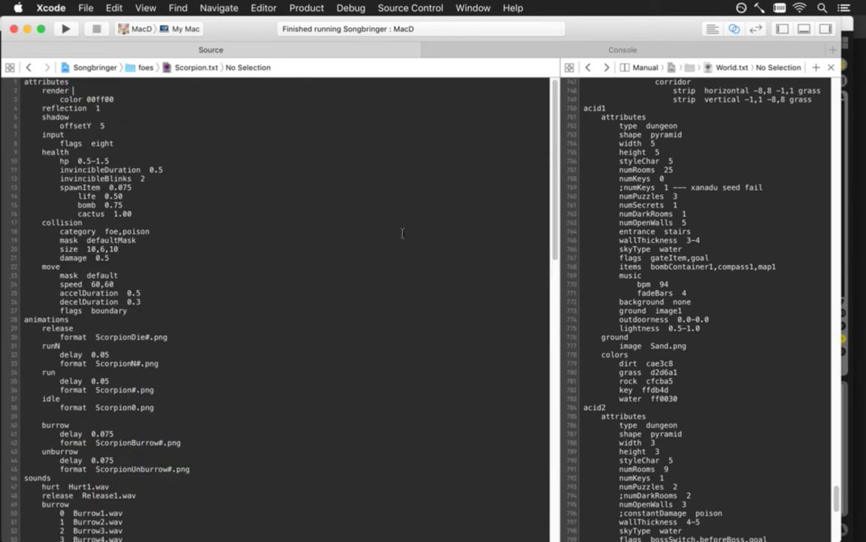
key("shift+Down")
key("BackSpace")
Rerun Songbringer and fight the scorpions in the first room to check their new rendering.
key("super+r")
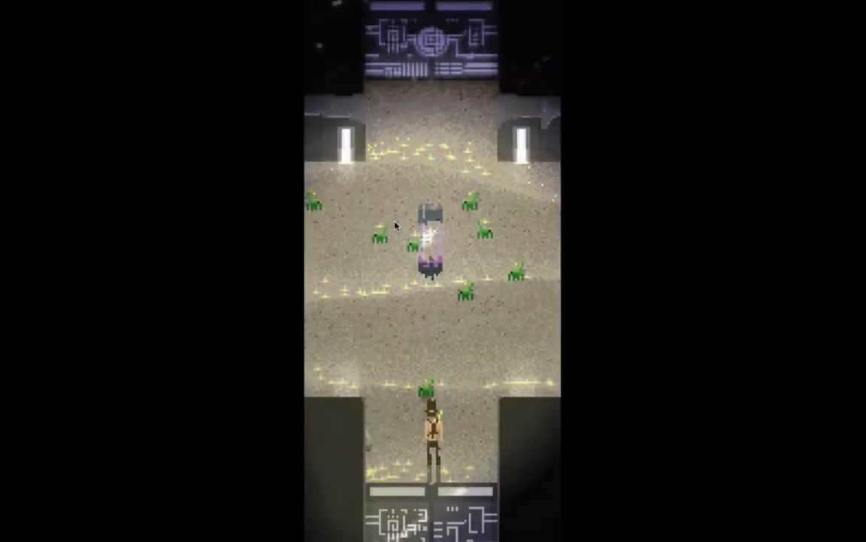
key("f")
key("Up")
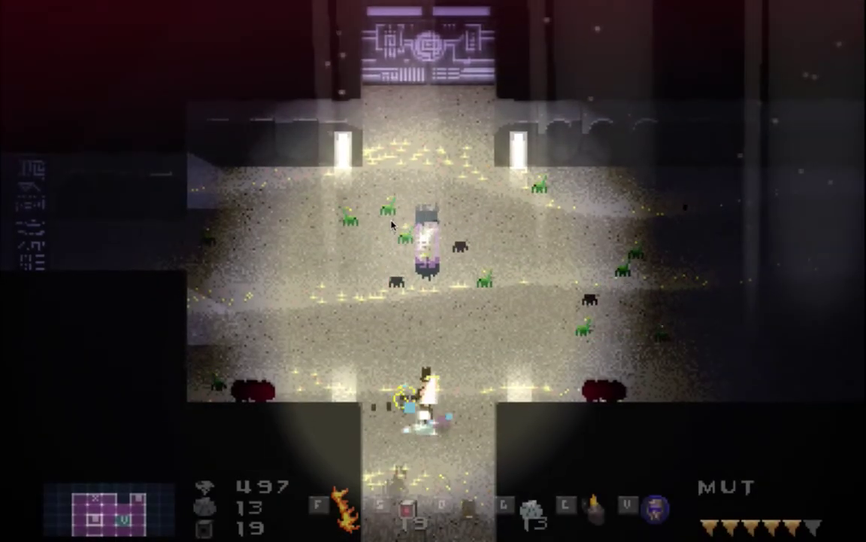
key("f")
key("Right")
key("f")
key("space")
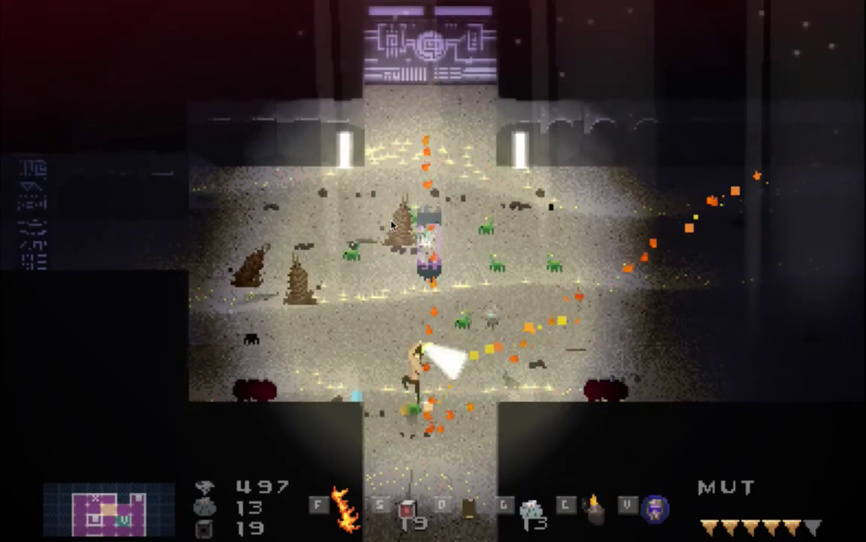
key("Up")
key("Left")
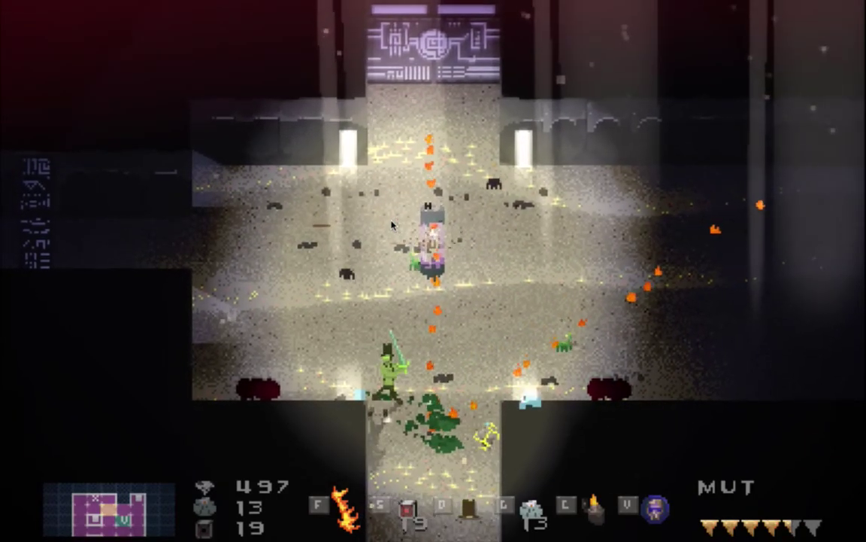
key("Right")
key("space")
key("f")
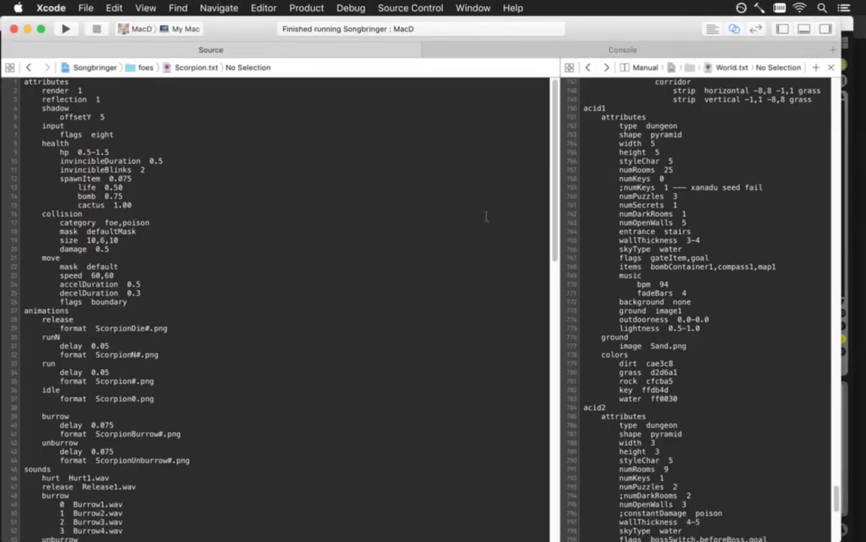
Switch to Ableton Live, open the recent set Level5b.als and play it from bar 5.
key("super+Tab")
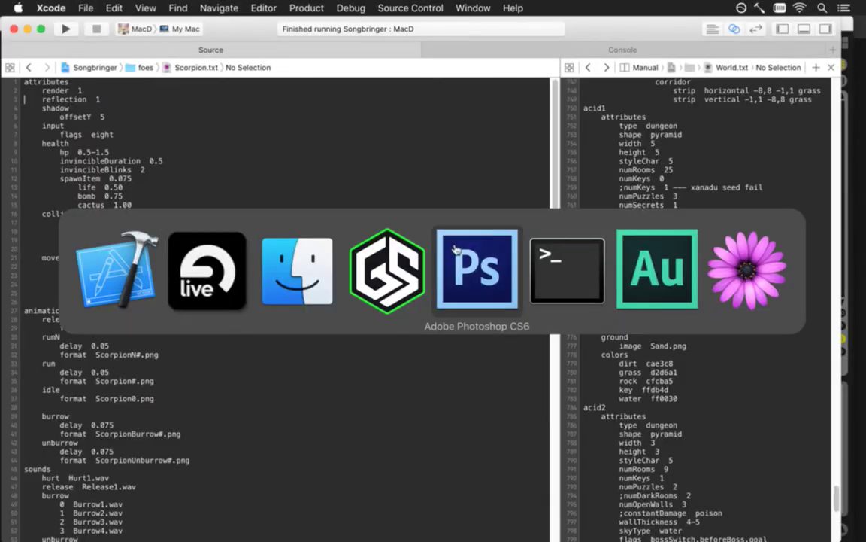
left_click(199, 278)
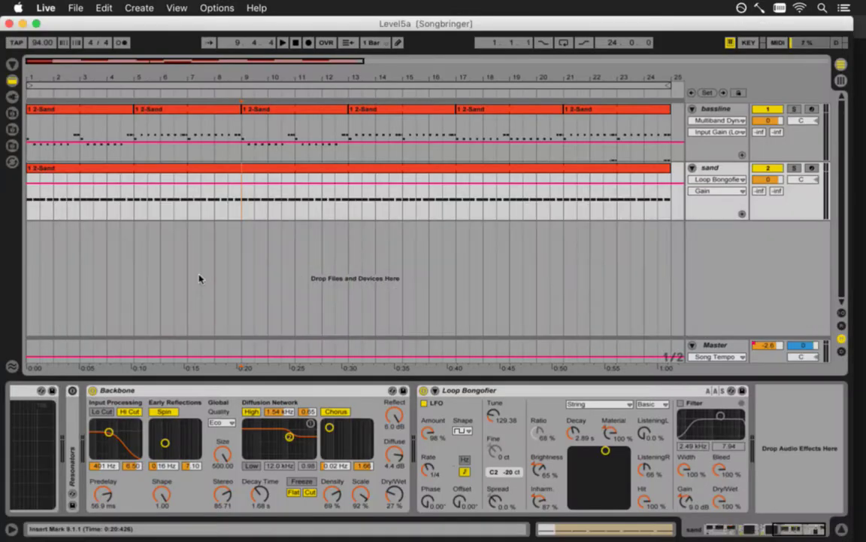
left_click(75, 8)
mouse_move(113, 50)
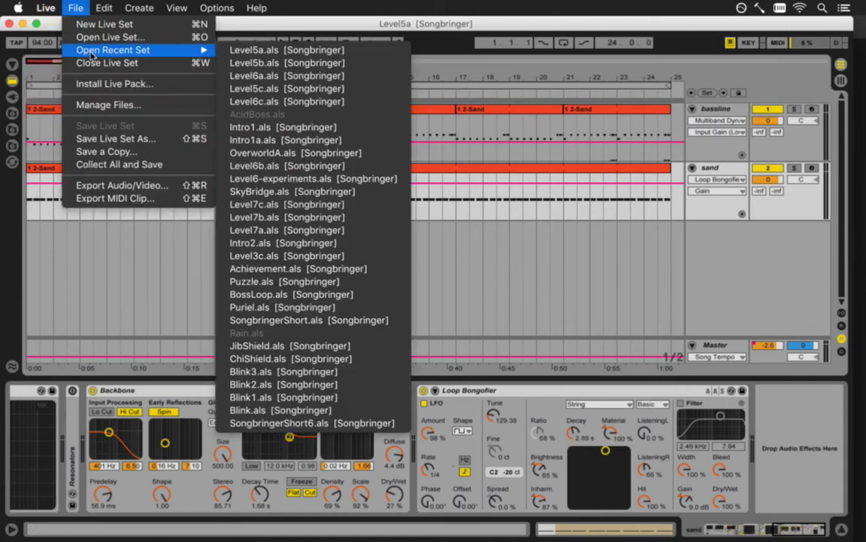
left_click(256, 63)
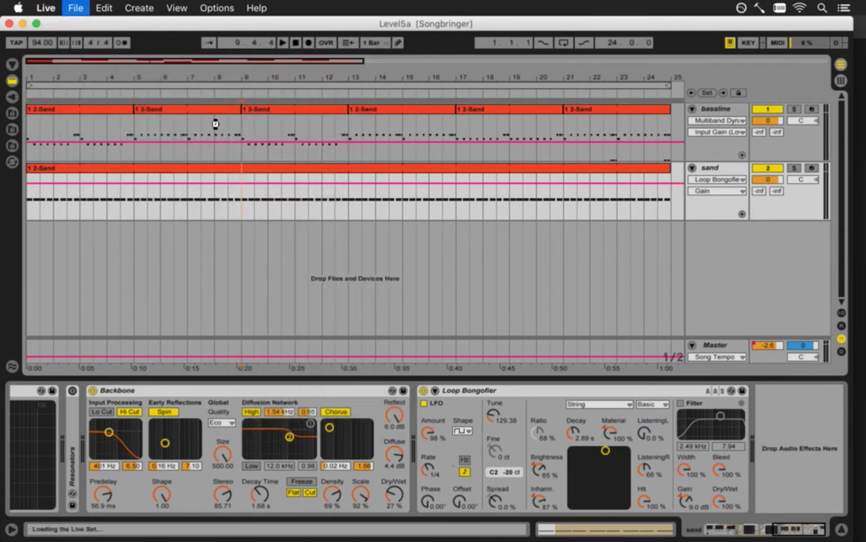
key("space")
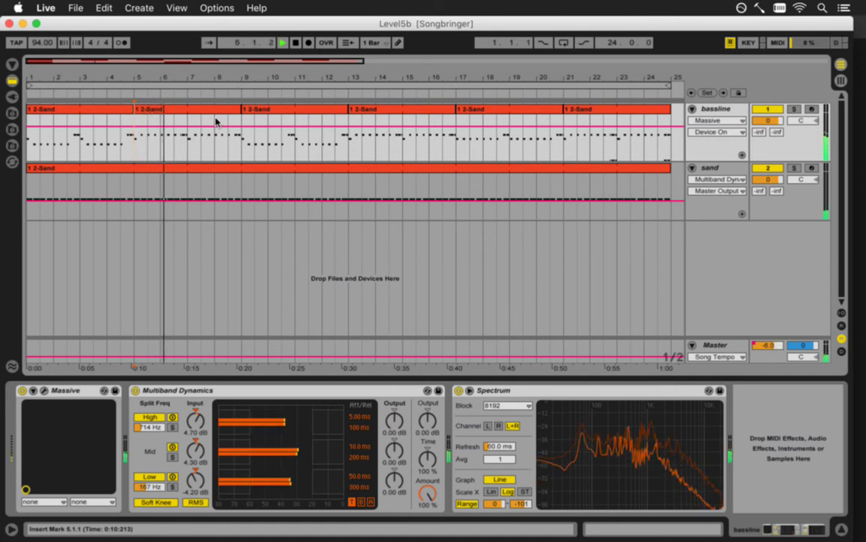
Set the insert marker at bar 1 and slightly raise the EQ Low Shelf in the bassline track's Massive synth.
left_click(28, 149)
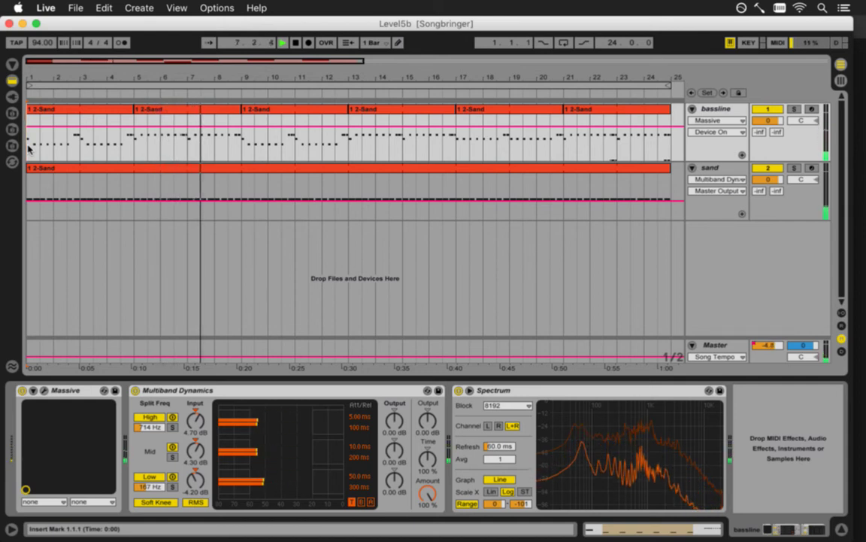
left_click(43, 391)
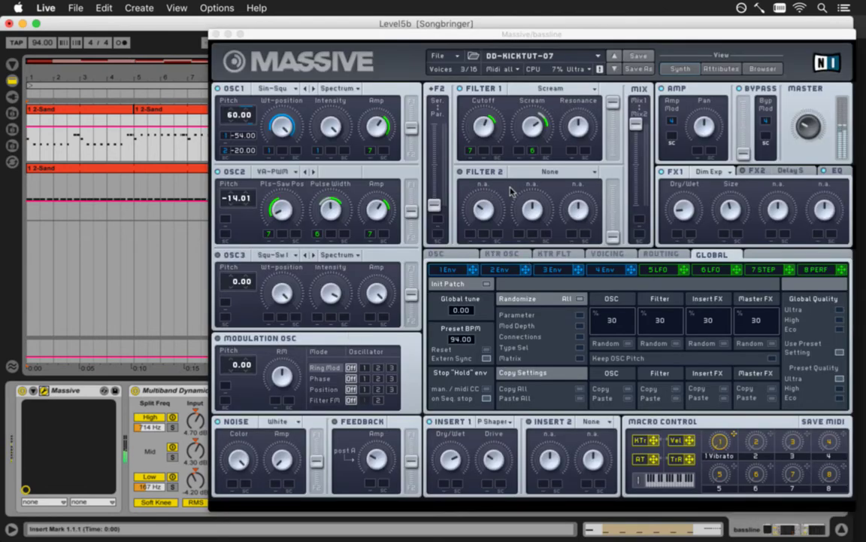
left_click(836, 171)
mouse_move(687, 214)
left_mouse_down()
mouse_move(686, 241)
mouse_move(685, 211)
left_mouse_up()
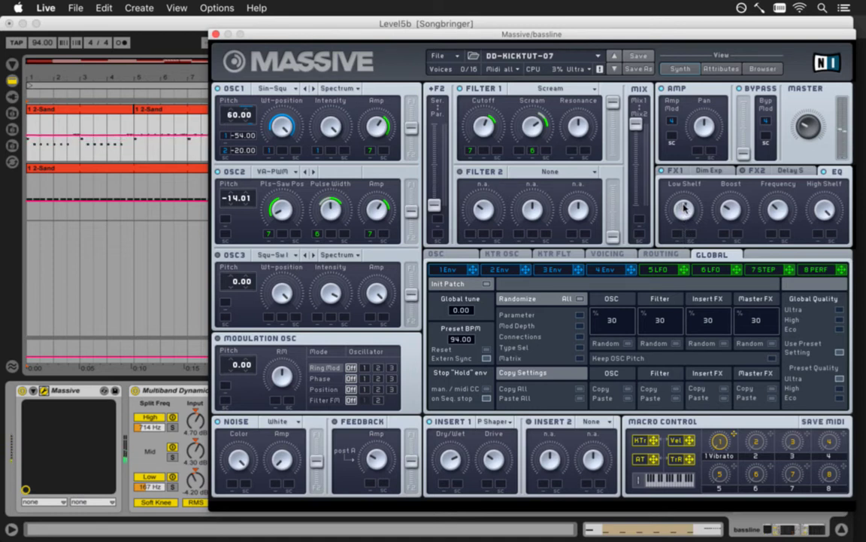
left_click(215, 35)
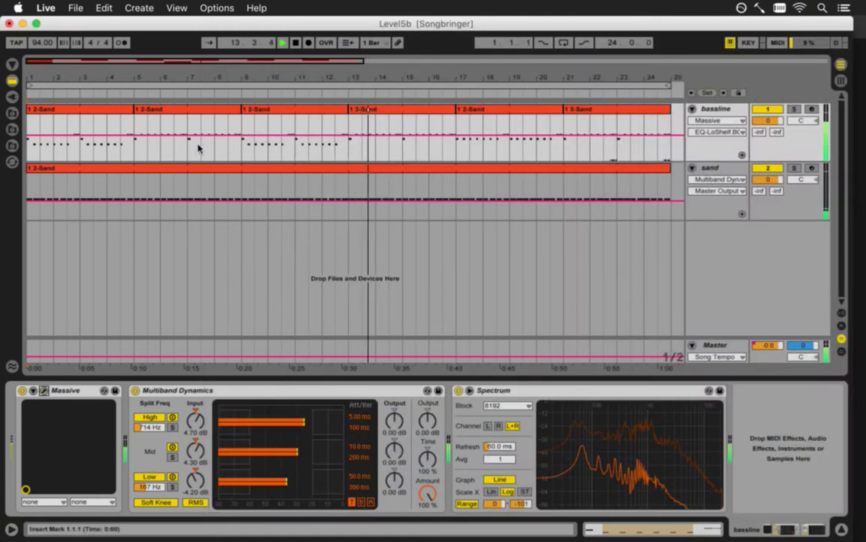
Play the opening of the set from bar 1, stop playback and save the Live set.
key("space")
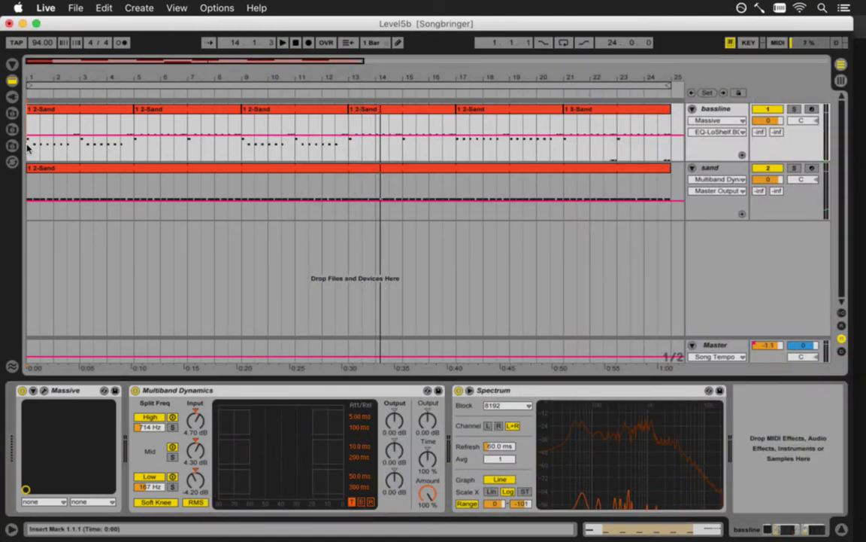
key("space")
key("space")
key("super+s")
Export the Master track as a 44100 Hz, 16-bit WAV, replacing Level5b.wav in the waves folder.
left_click(75, 8)
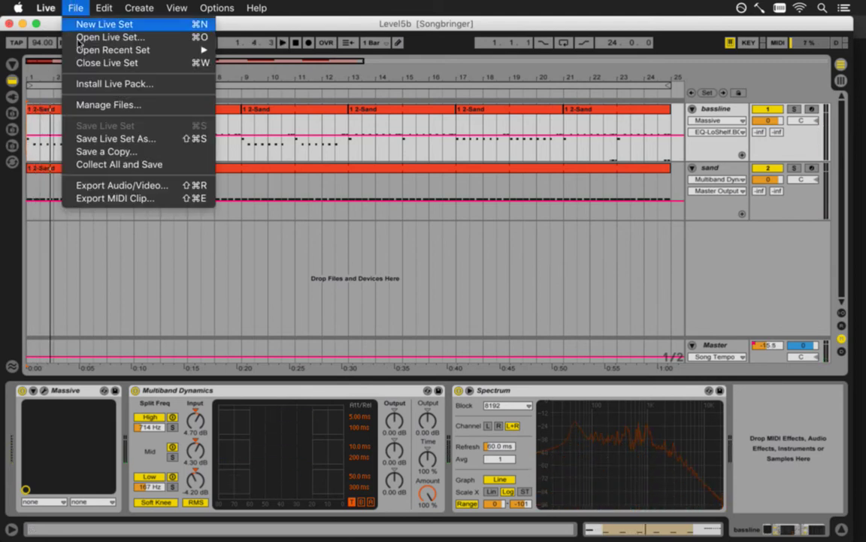
left_click(112, 185)
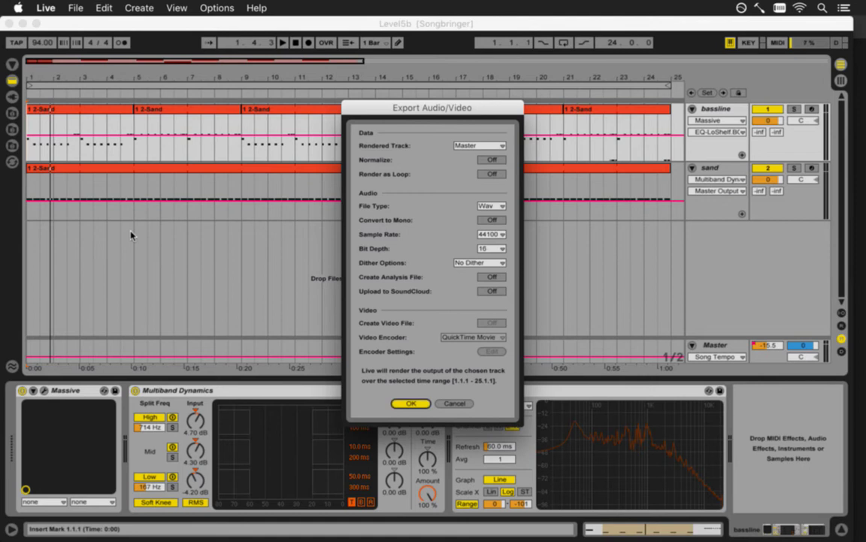
key("Return")
key("Return")
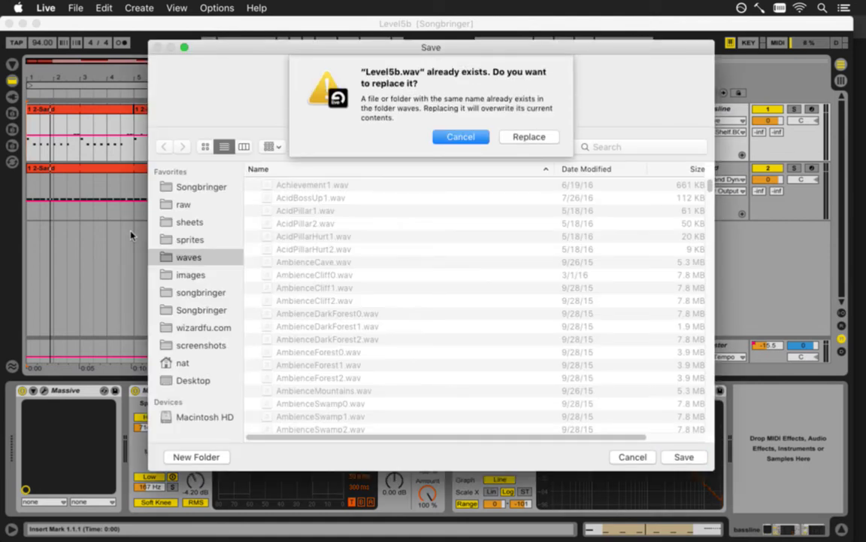
left_click(519, 136)
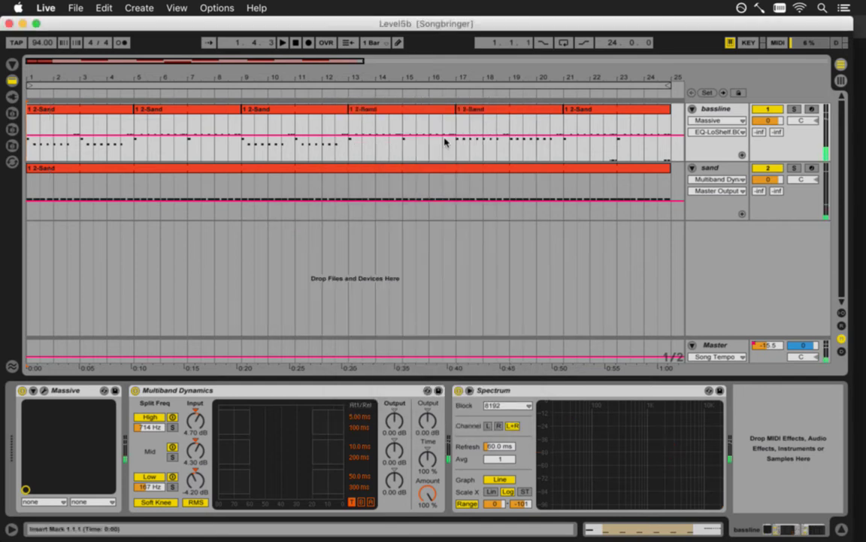
Switch to Xcode, run Songbringer and fight through the scorpions in the first room, moving north and then east.
key("super+Tab")
key("super+r")
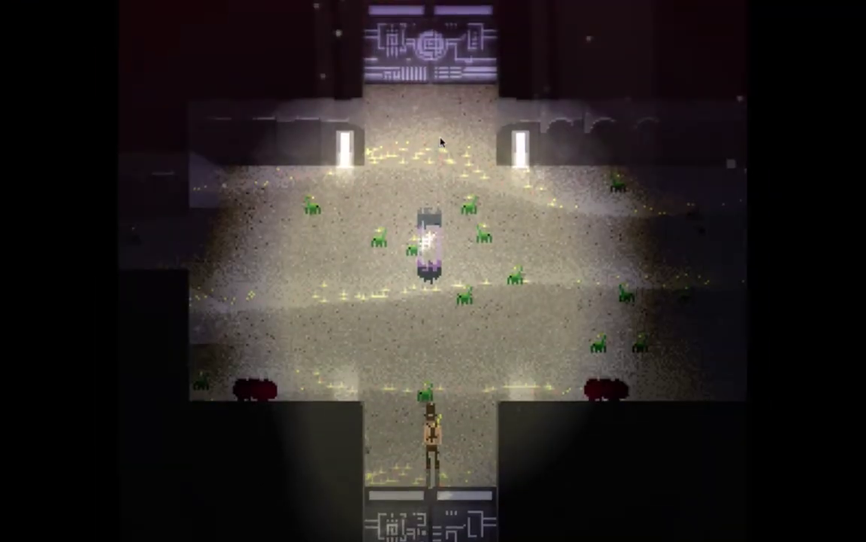
key("f")
key("f")
key("f")
key("f")
key("Up")
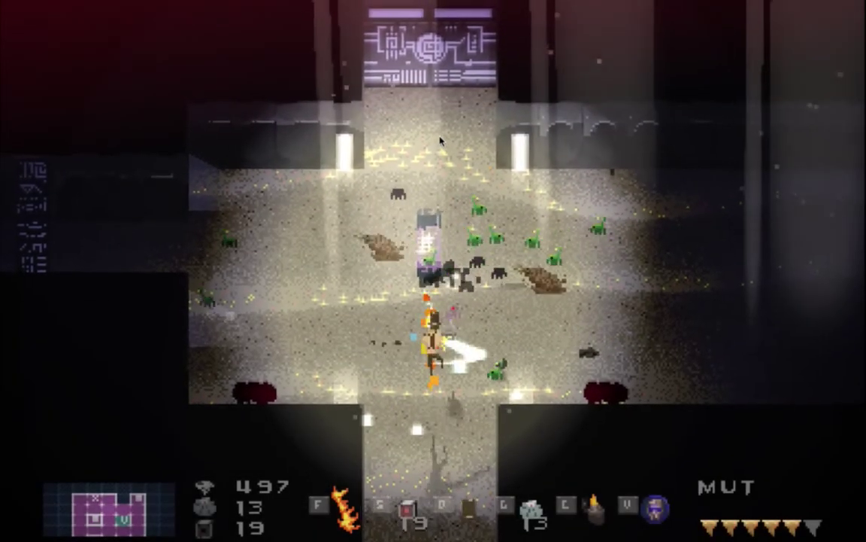
key("Right")
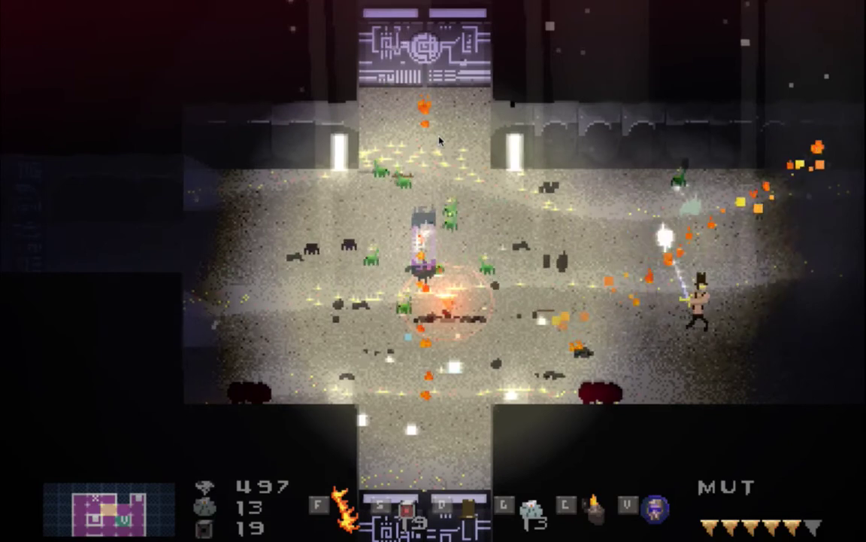
Enter the red pool room to the east and fight the flaming foes up to the pool's northern edge.
key("Right")
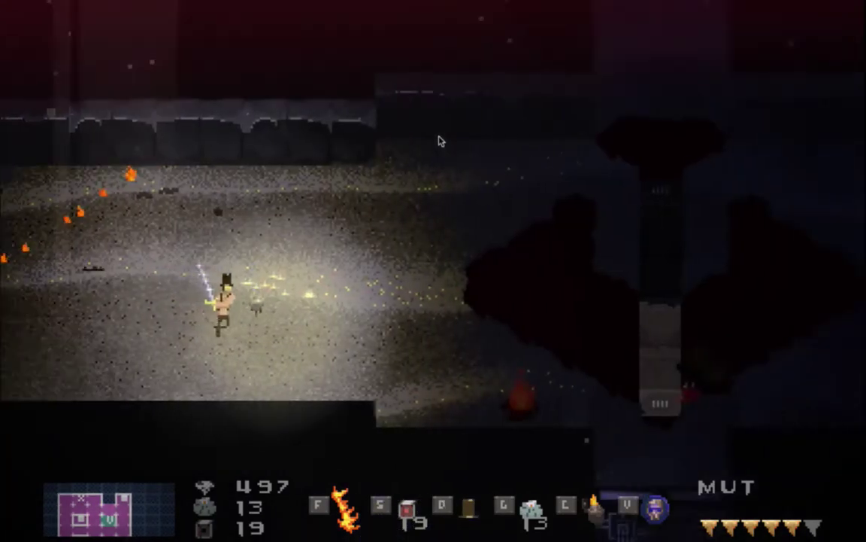
key("Right")
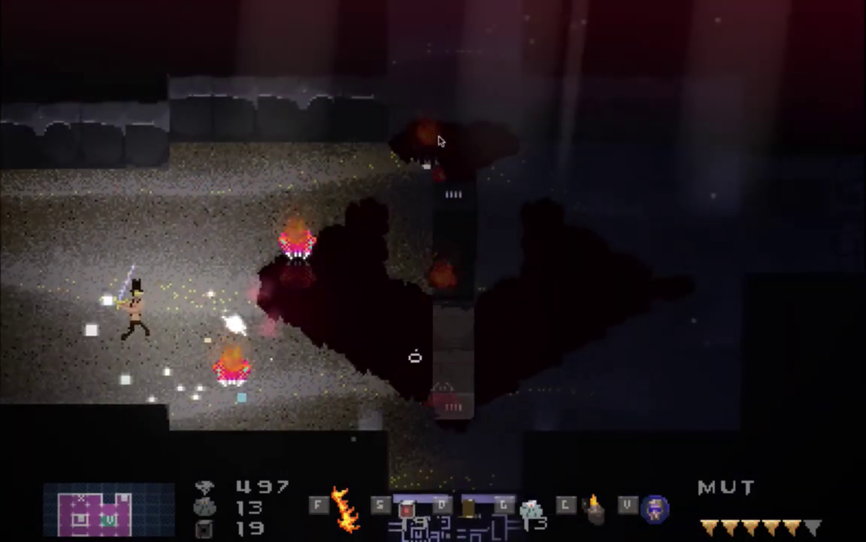
key("Up")
key("Right")
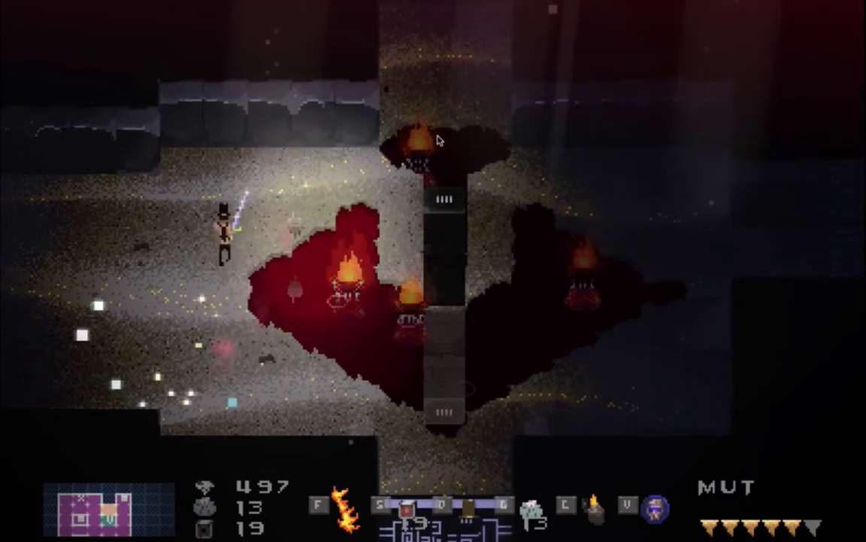
key("Right")
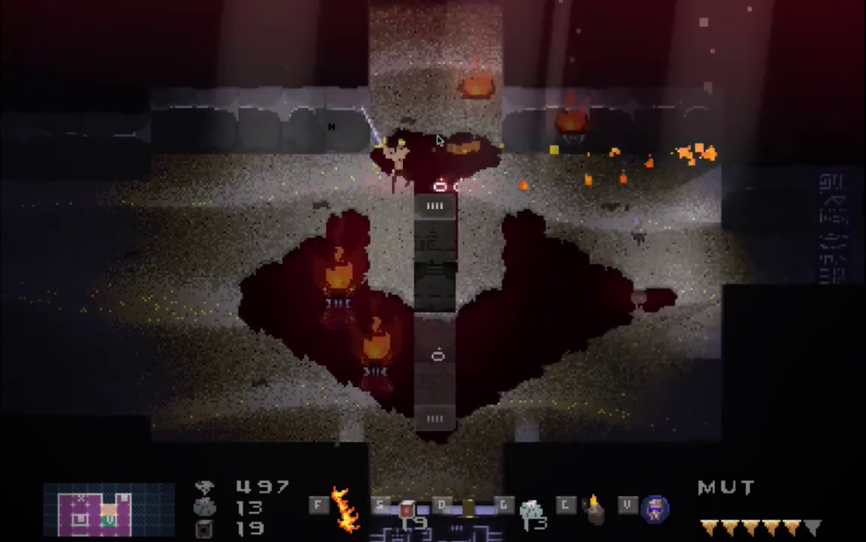
key("Up")
key("f")
Keep fighting the flaming foes on the pool's west side and work down to its southwest corner.
key("Left")
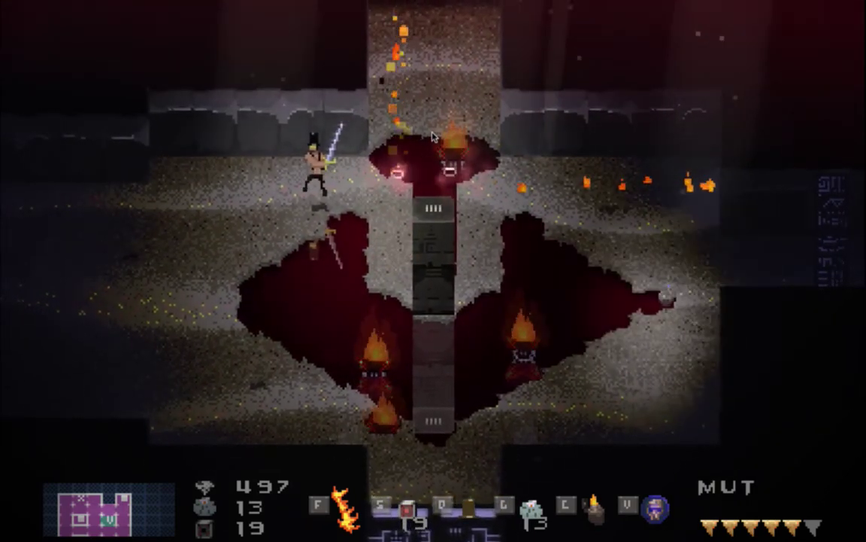
key("Up")
key("Down")
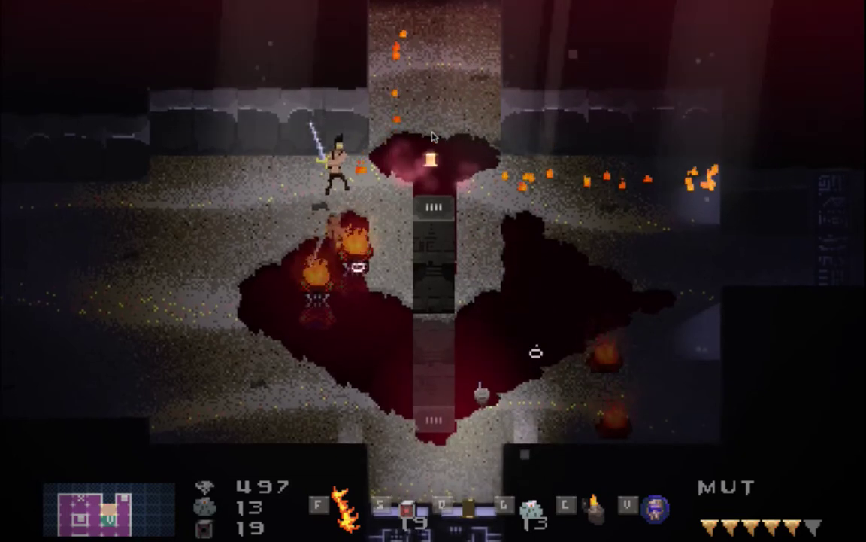
key("Right")
key("Left")
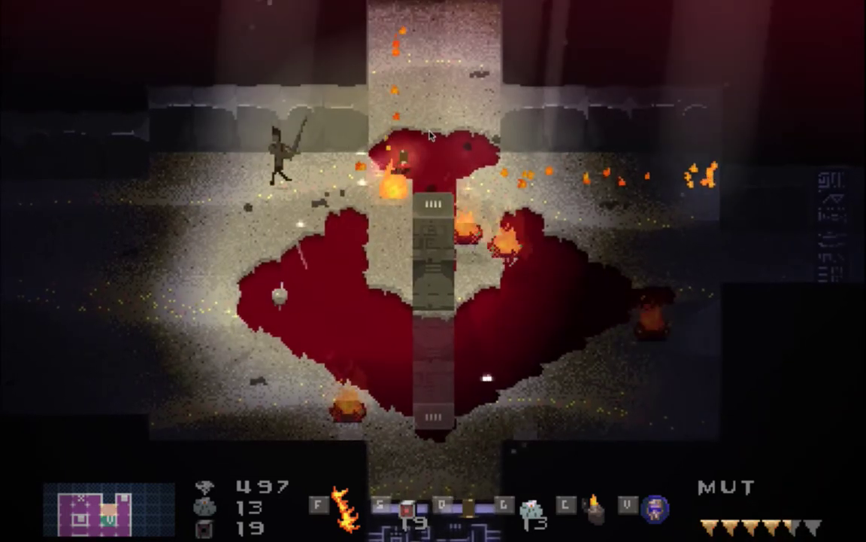
key("Down")
key("Right")
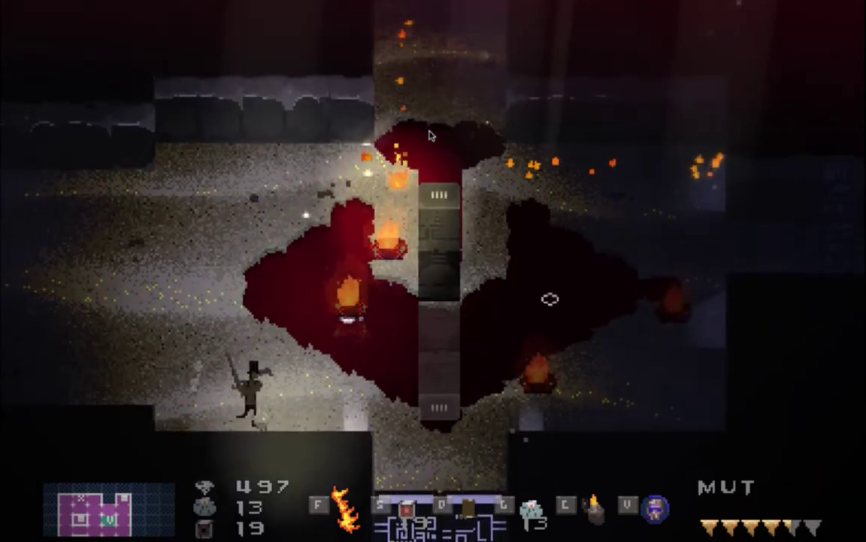
Cross below the red pool and follow the east corridor to the statue in the dark room.
key("Right")
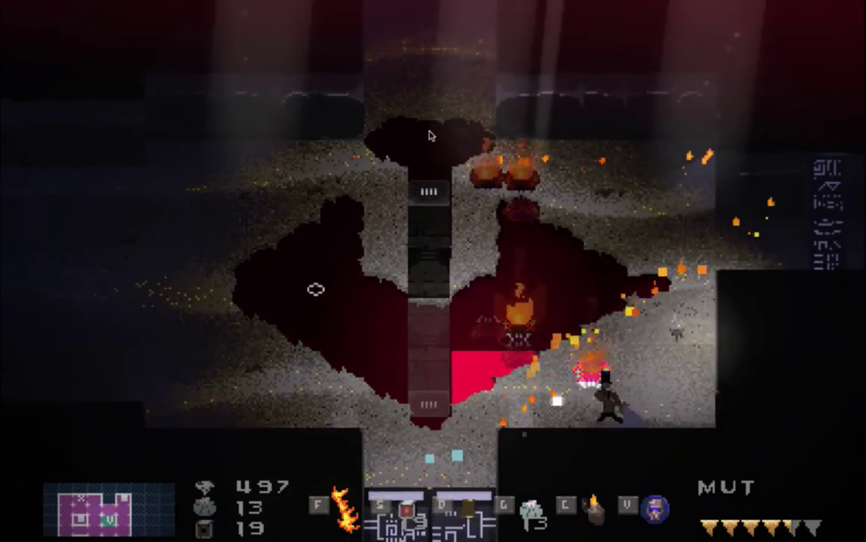
key("Up")
key("Right")
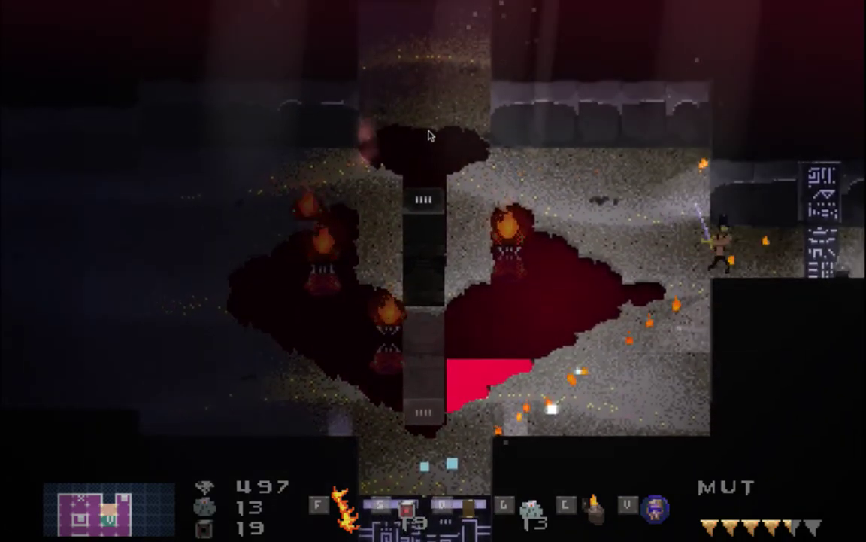
key("Right")
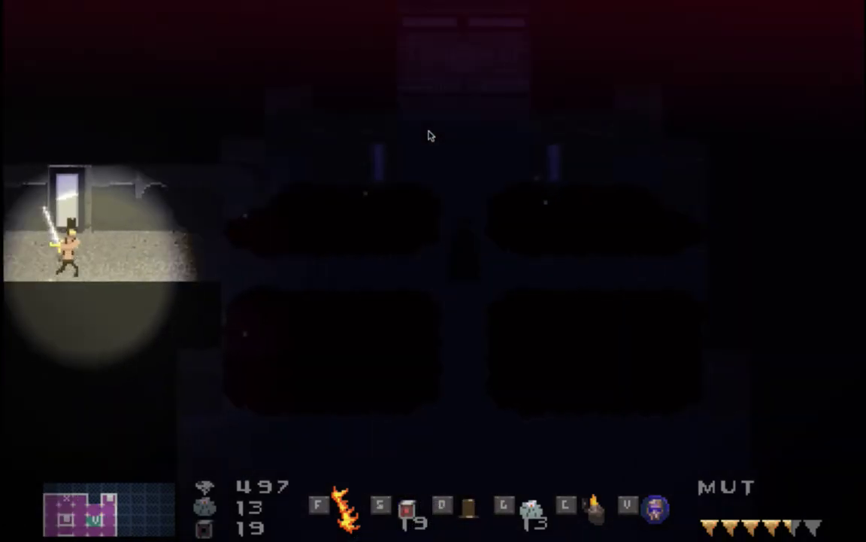
key("Right")
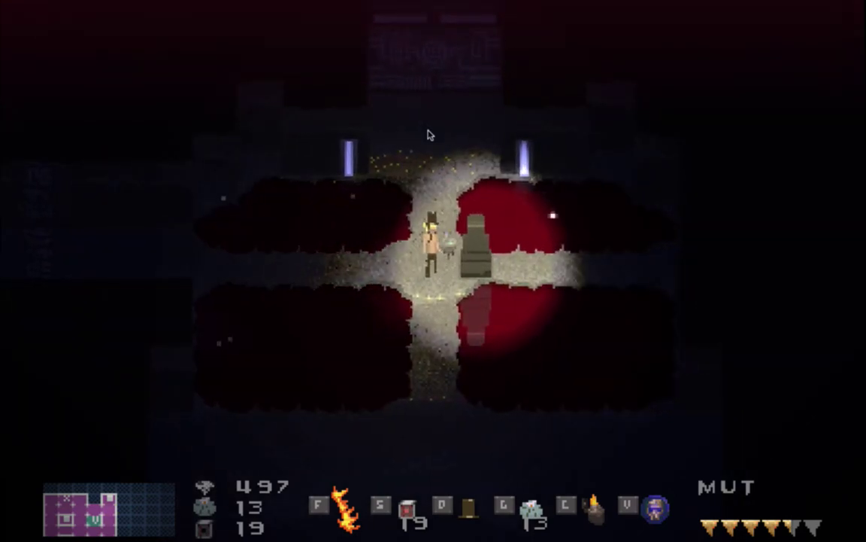
Return west to the red pool room, fight the flaming foes on its east side and quit the game.
key("Left")
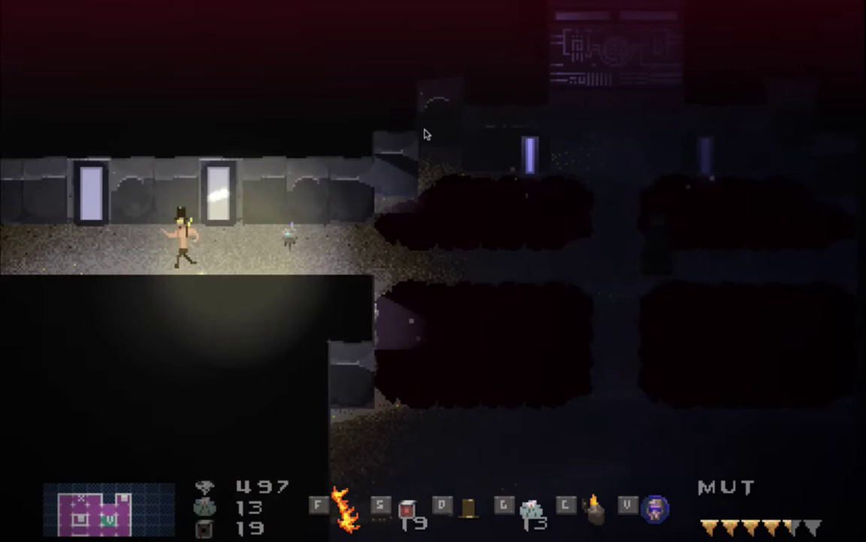
key("Right")
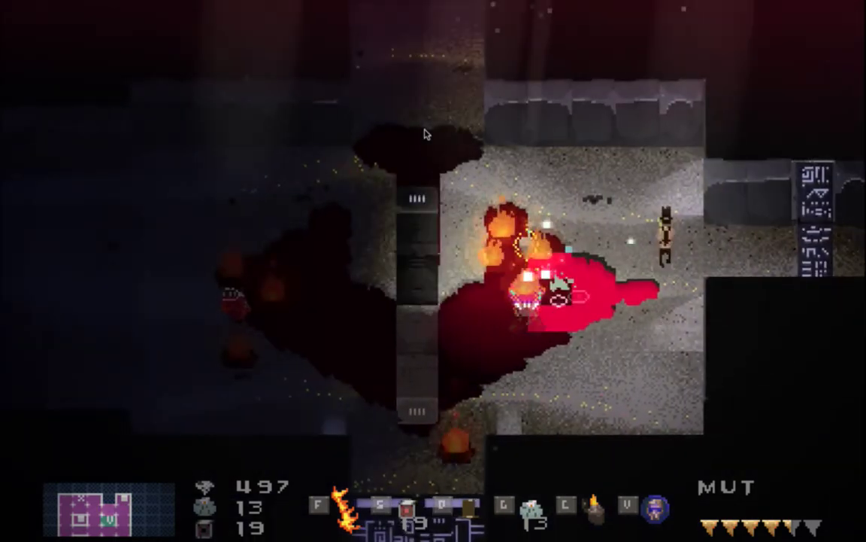
key("Up")
key("Left")
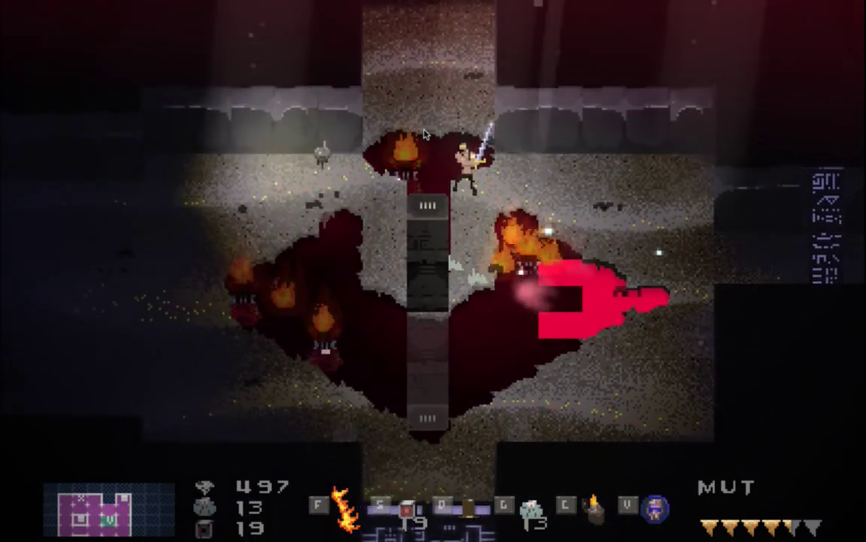
key("Right")
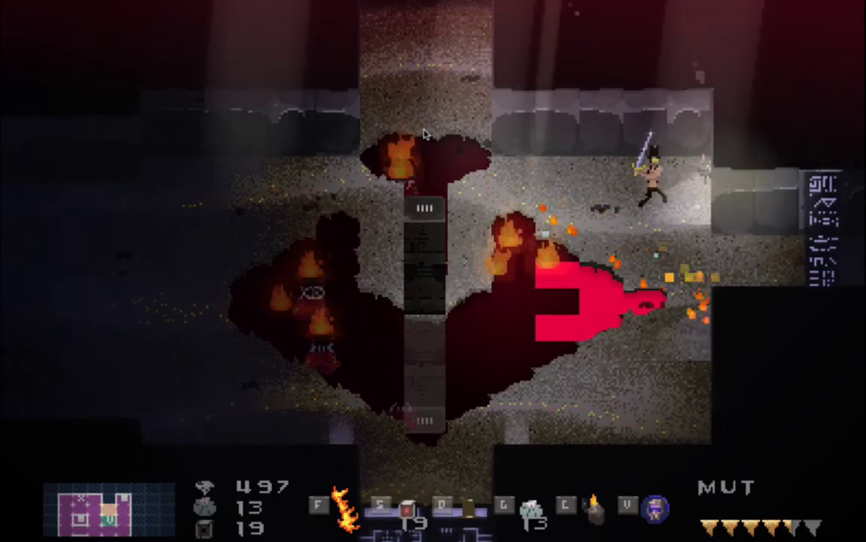
key("super+q")
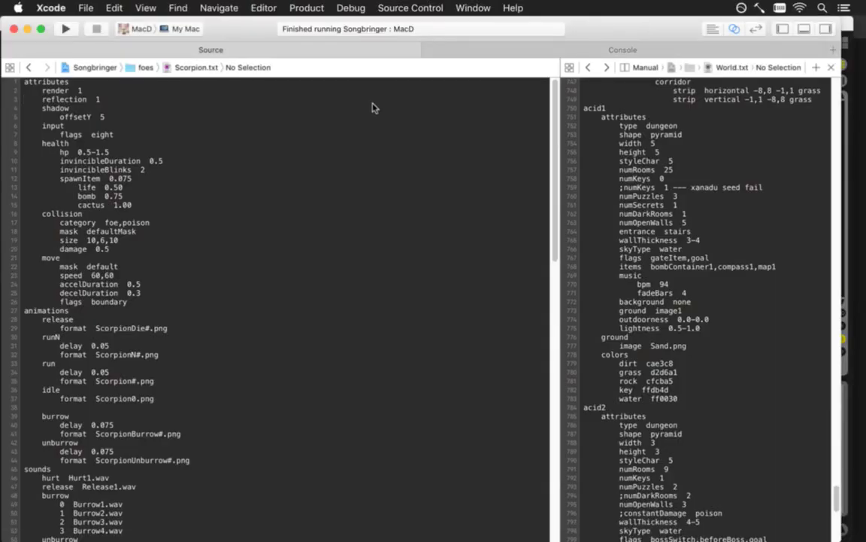
Switch to Ableton Live, save the set as Level5c over the existing file and play it from bar 1.
key("super+Tab")
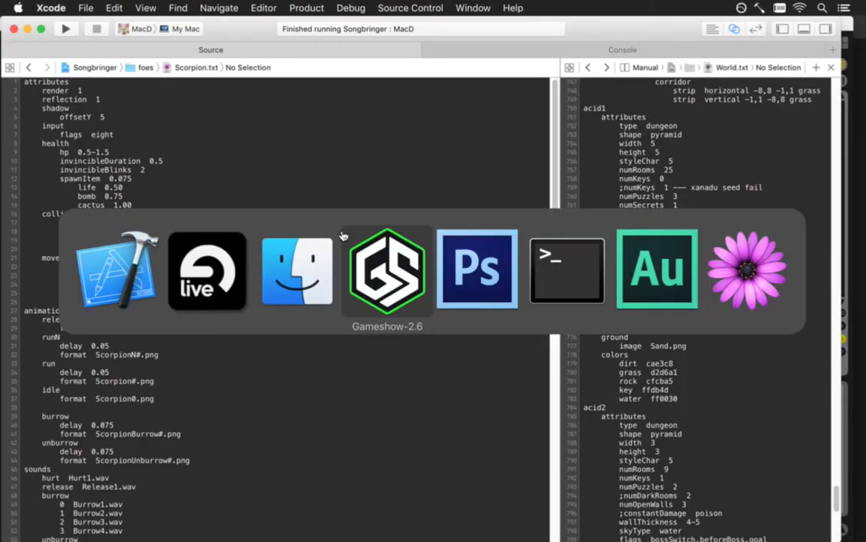
left_click(203, 275)
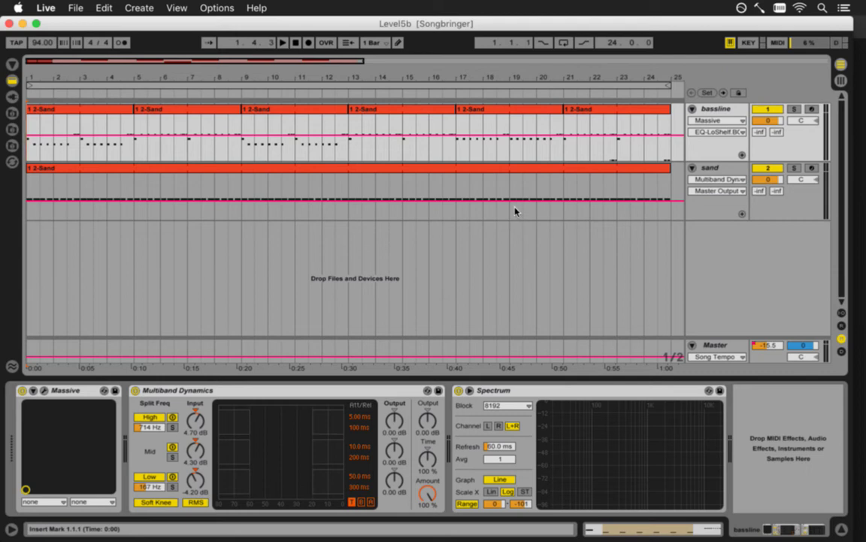
left_click(71, 7)
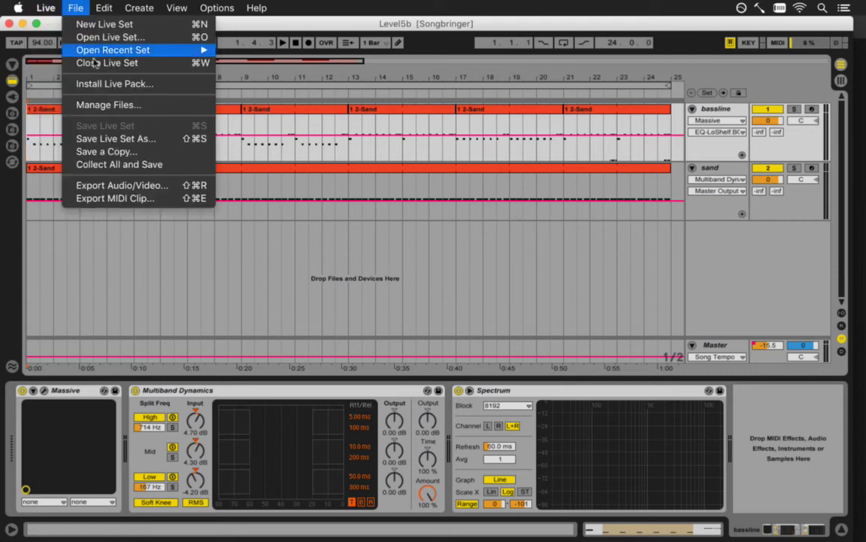
left_click(111, 139)
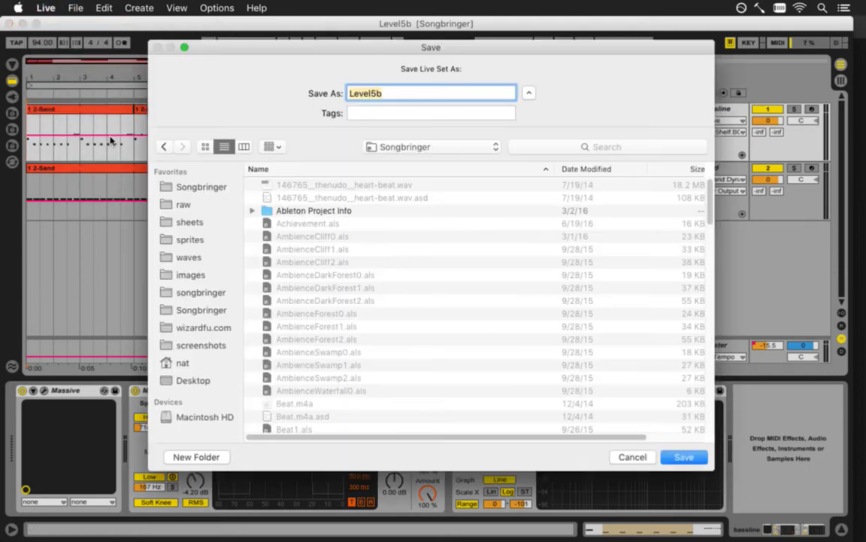
key("Right")
type("c")
key("Return")
left_click(543, 136)
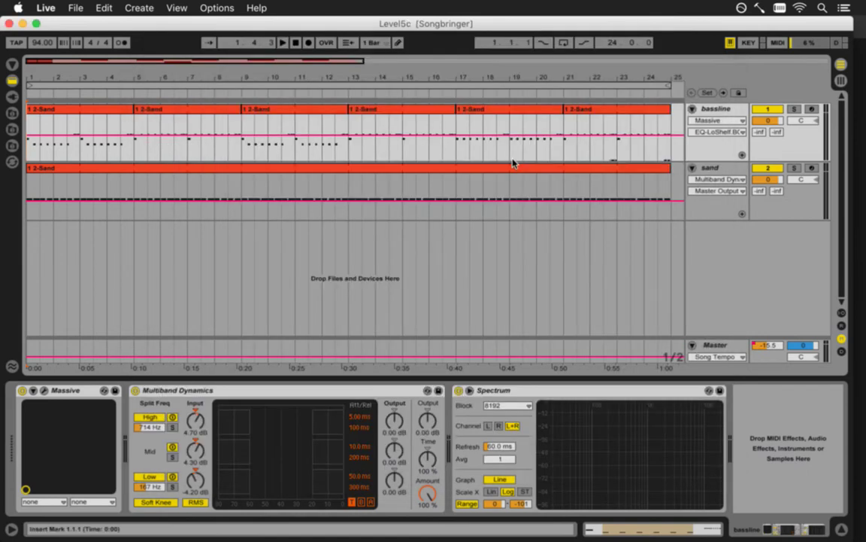
key("space")
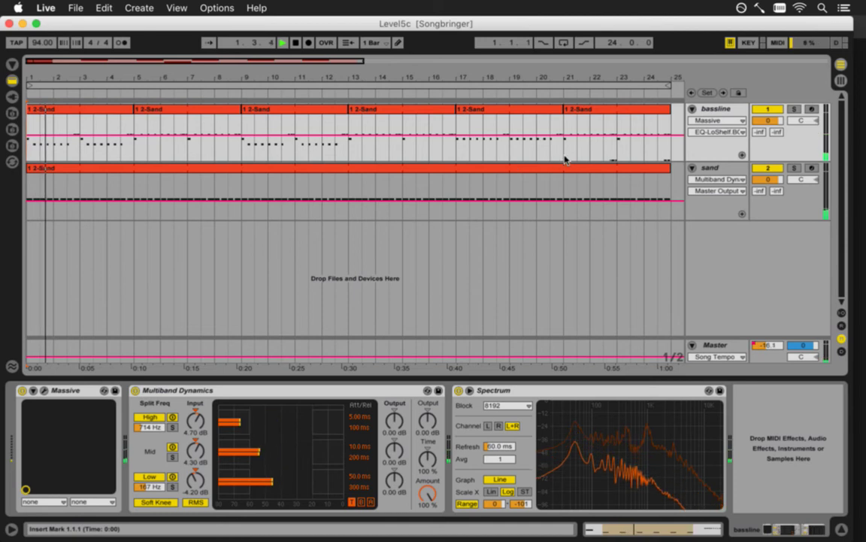
Play the set from bar 9 and deactivate the sand track to hear the bassline alone.
key("space")
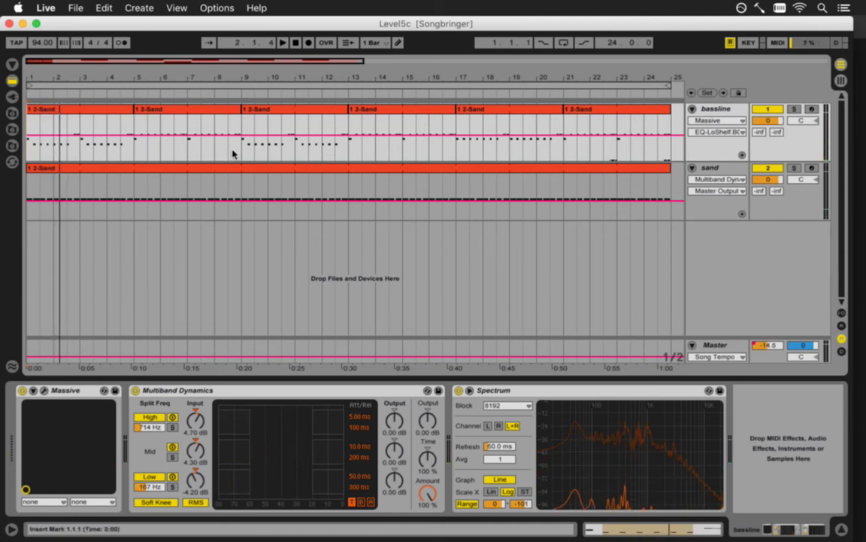
left_click(233, 154)
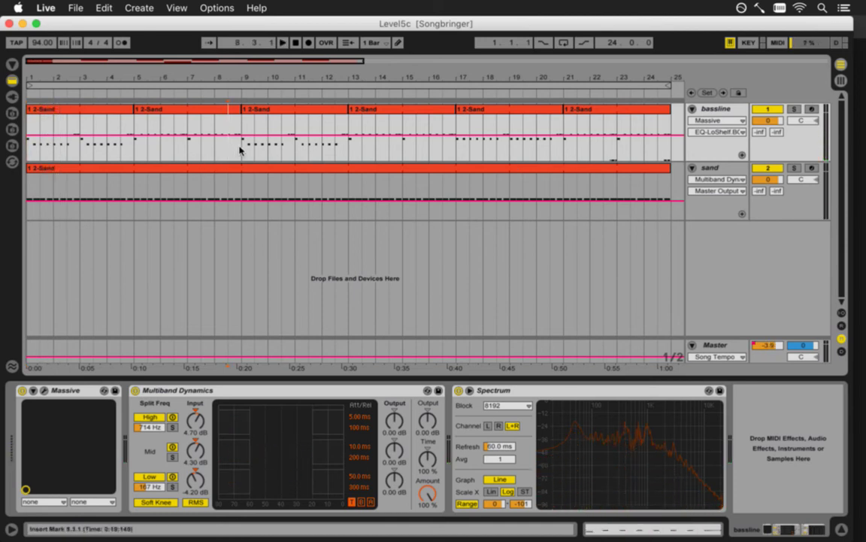
key("space")
left_click(774, 170)
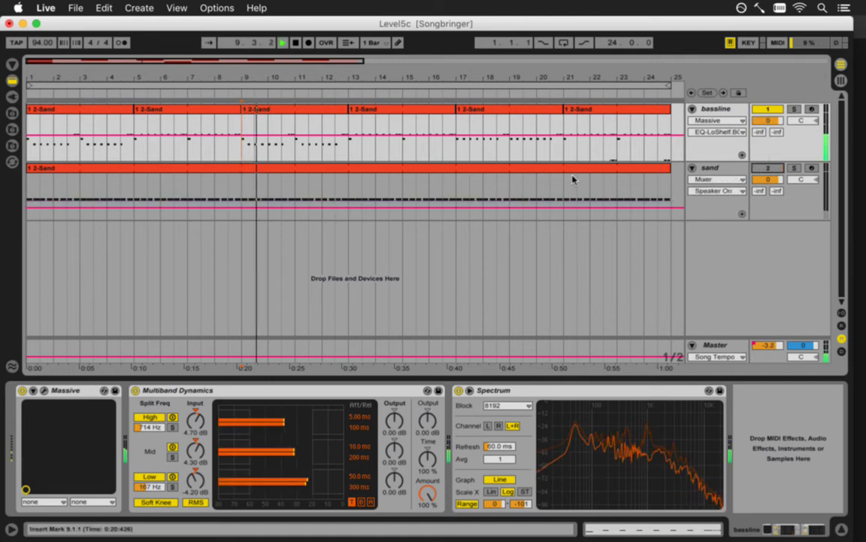
key("space")
Open the bassline's Massive editor and set the OSC2 pitch to -20.01, auditioning several lower and higher values.
left_click(44, 391)
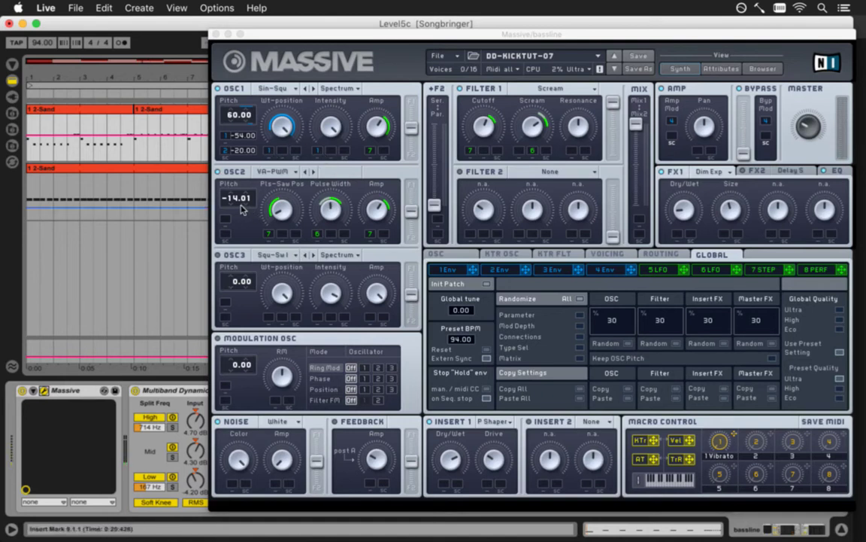
left_click_drag(236, 200, 234, 219)
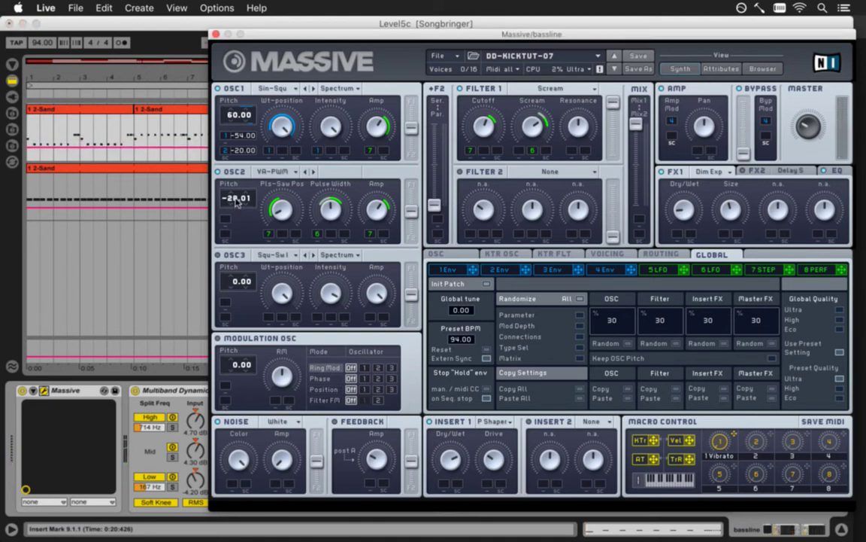
left_click_drag(236, 200, 236, 208)
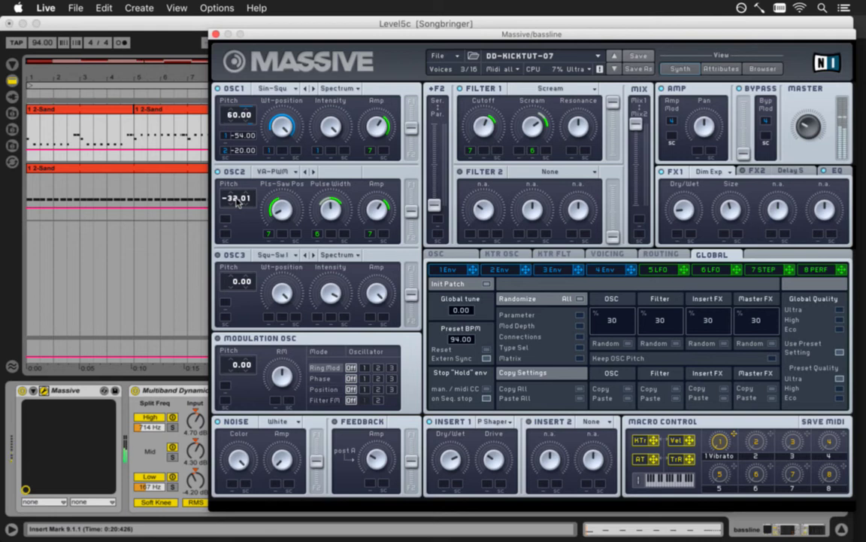
left_click_drag(237, 198, 241, 185)
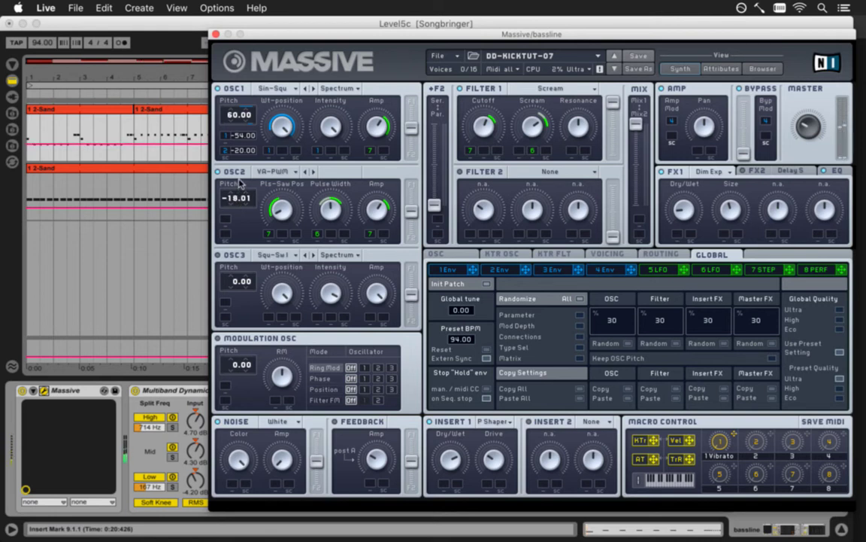
left_click_drag(240, 184, 240, 185)
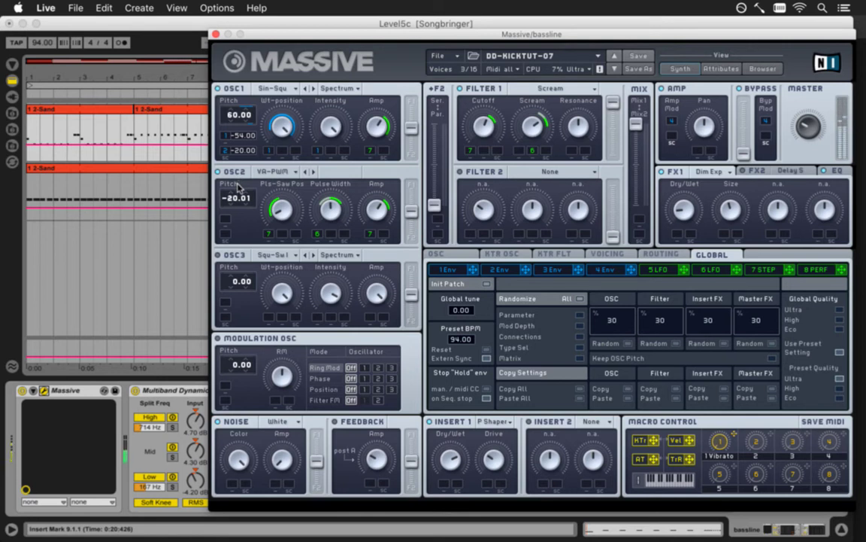
left_click_drag(237, 202, 238, 202)
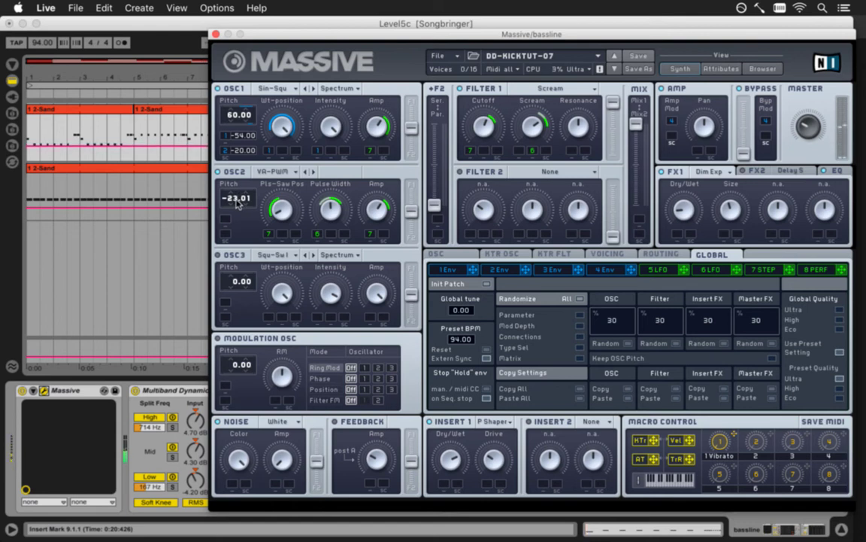
left_click_drag(237, 203, 238, 204)
left_click_drag(237, 204, 241, 197)
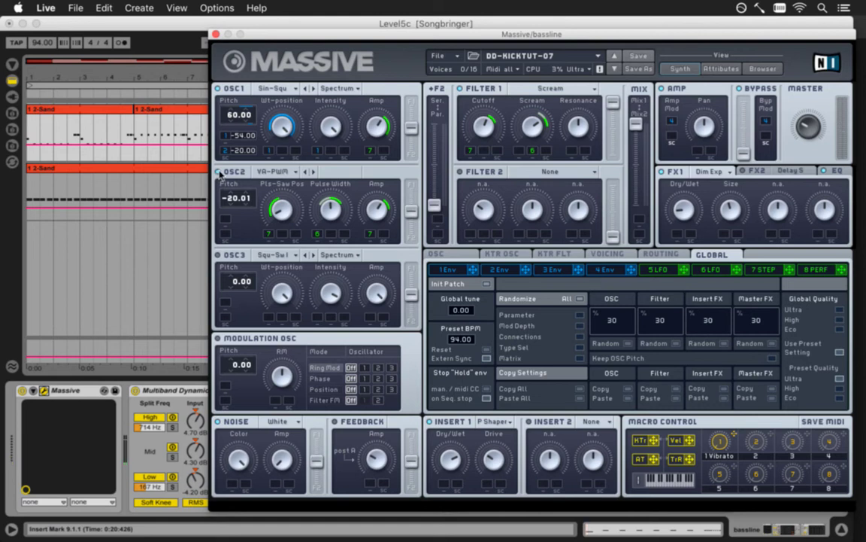
Cycle through the OSC2 wavetables and choose B-Pulse.
left_click(314, 172)
left_click(313, 172)
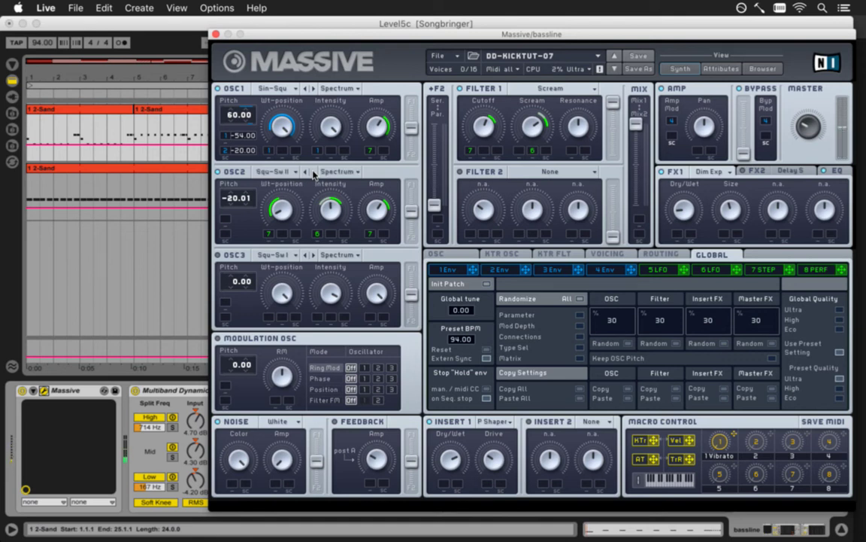
left_click(307, 173)
left_click(306, 173)
left_click(307, 172)
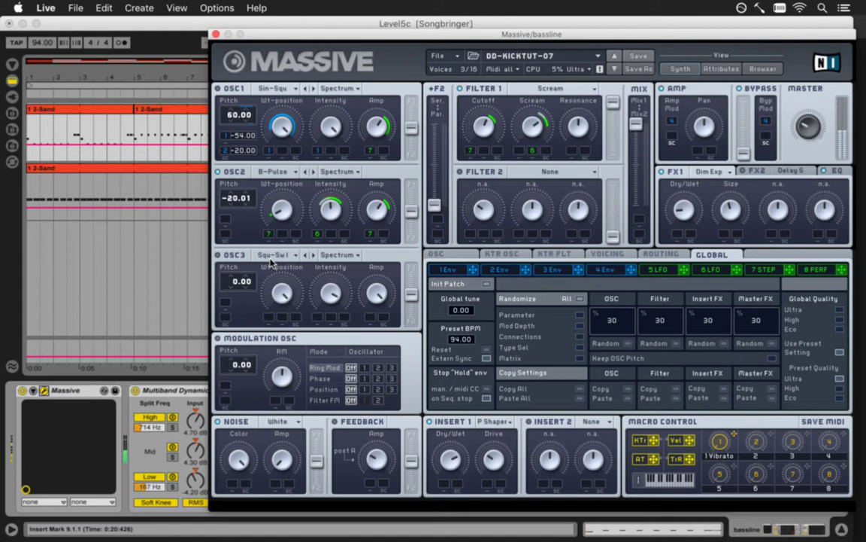
Try a higher OSC2 Wt-position and mute the modulations on its Wt-position, Intensity and Amp.
left_click_drag(282, 210, 281, 158)
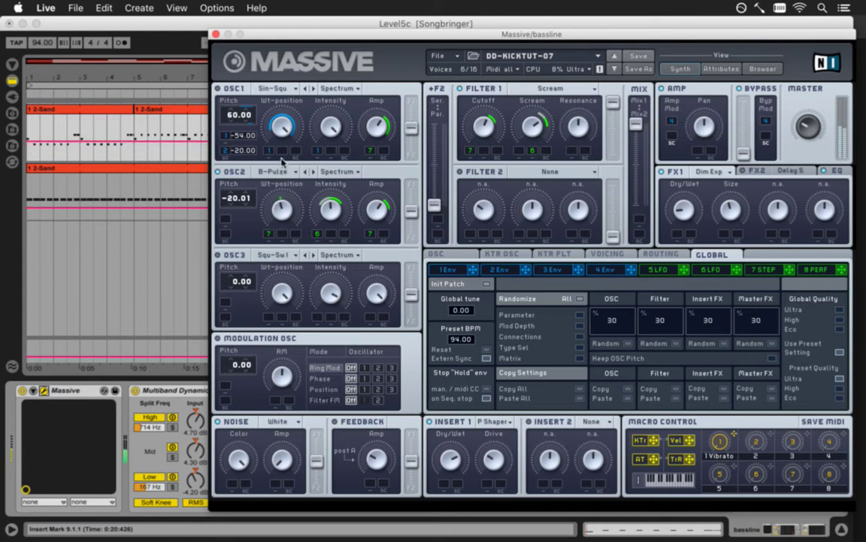
right_click(284, 208)
left_click(289, 230)
right_click(375, 234)
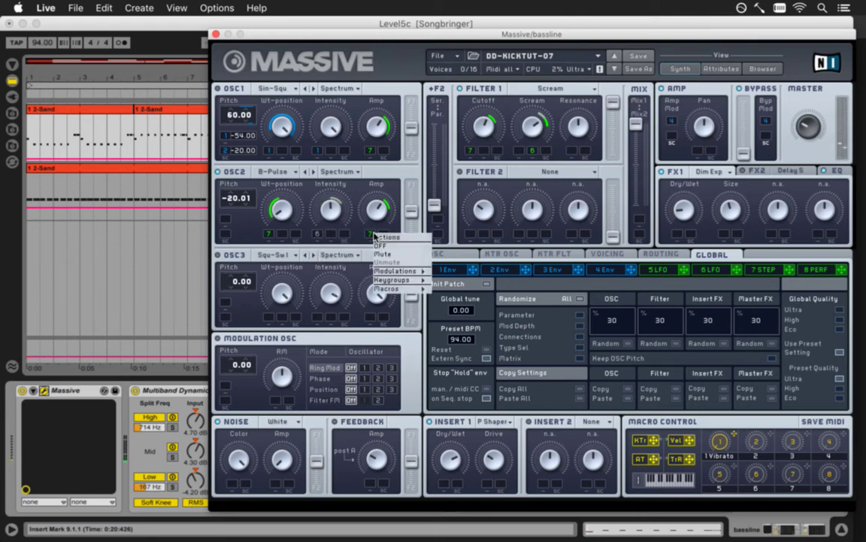
left_click(382, 254)
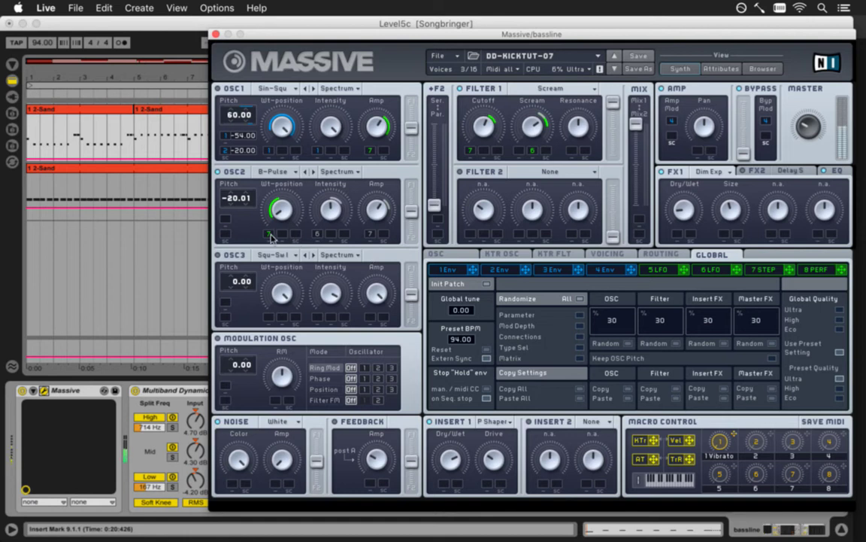
right_click(272, 237)
left_click(290, 262)
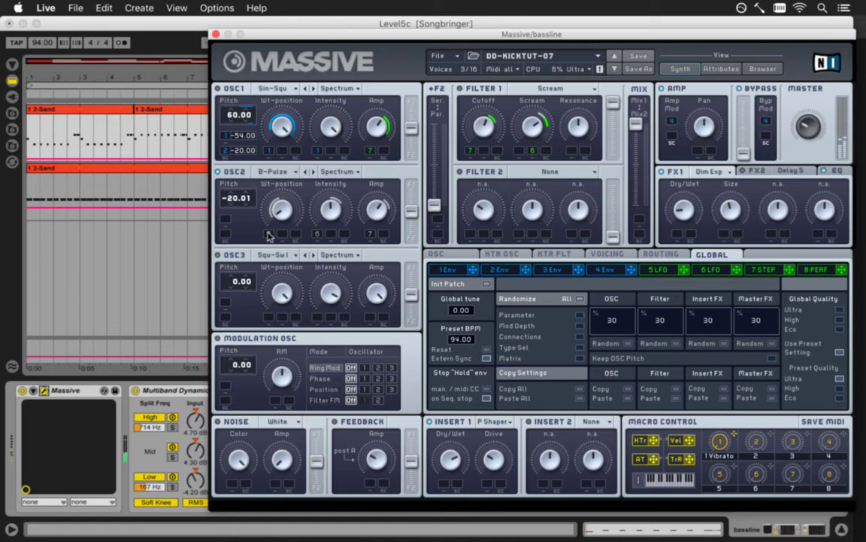
Unmute the OSC2 modulations on Wt-position, Intensity and Amp.
right_click(268, 234)
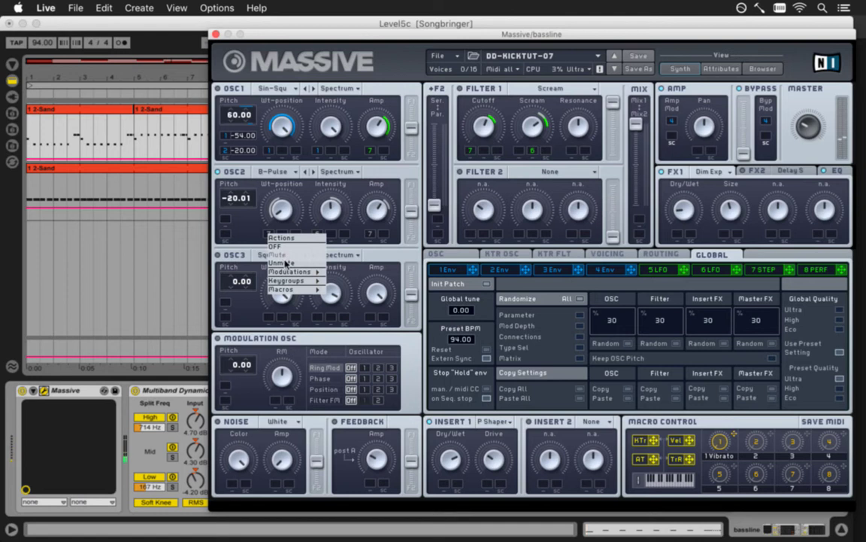
left_click(282, 263)
right_click(317, 234)
left_click(331, 262)
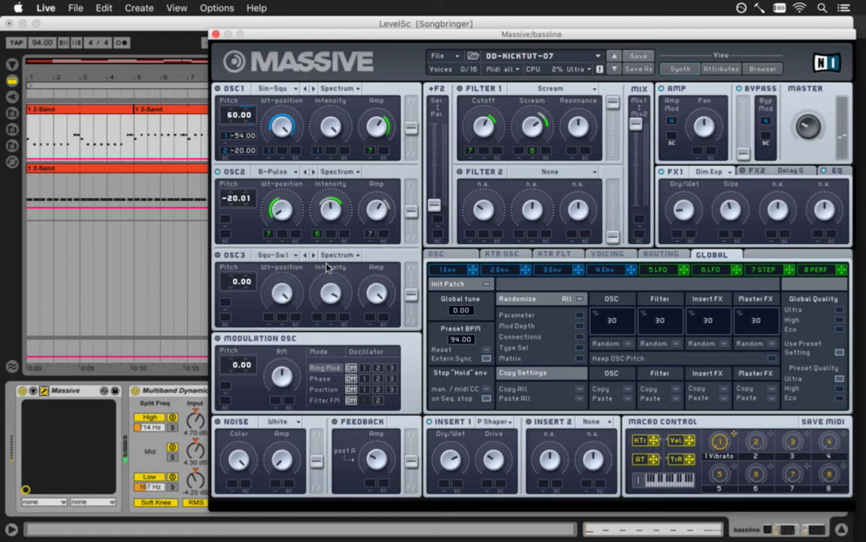
right_click(370, 235)
left_click(385, 263)
Reposition the Massive window, restart playback and audition the OSC2 pitch.
left_click(141, 152)
left_click_drag(270, 42, 256, 176)
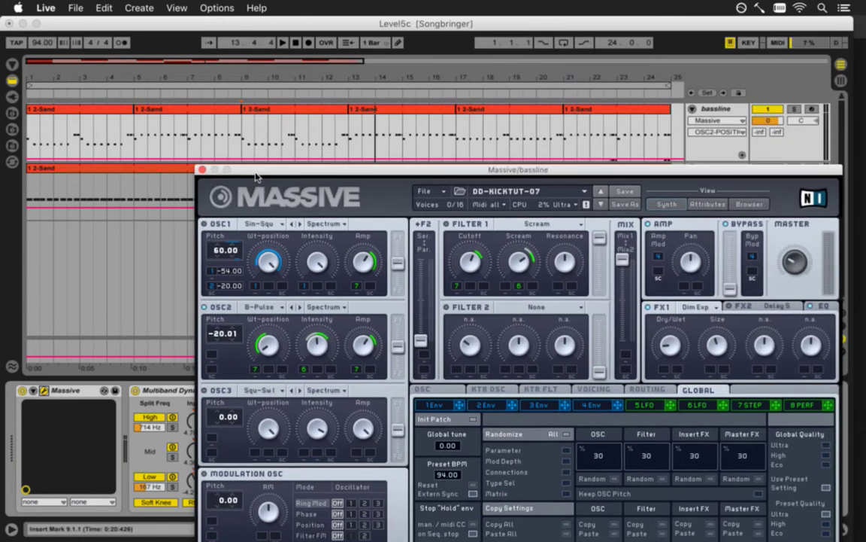
key("space")
left_click_drag(266, 167, 227, 45)
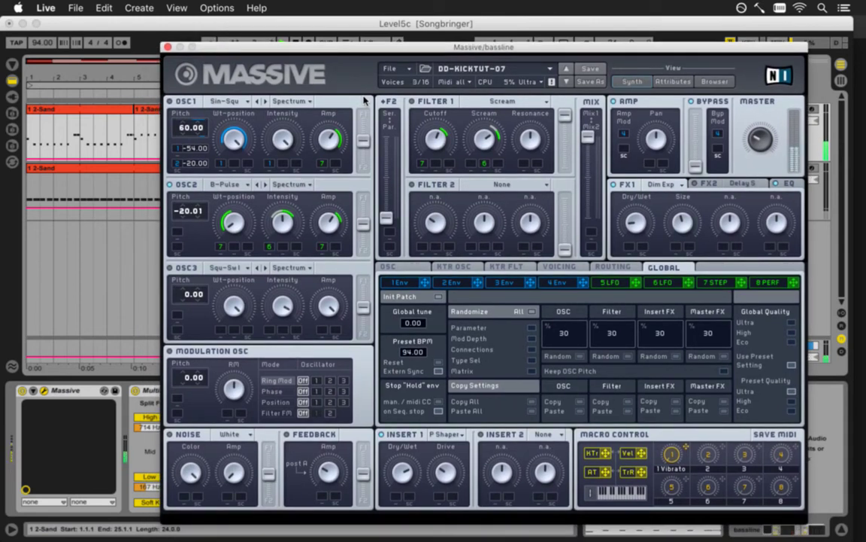
mouse_move(186, 212)
left_mouse_down()
mouse_move(194, 187)
mouse_move(201, 218)
left_mouse_up()
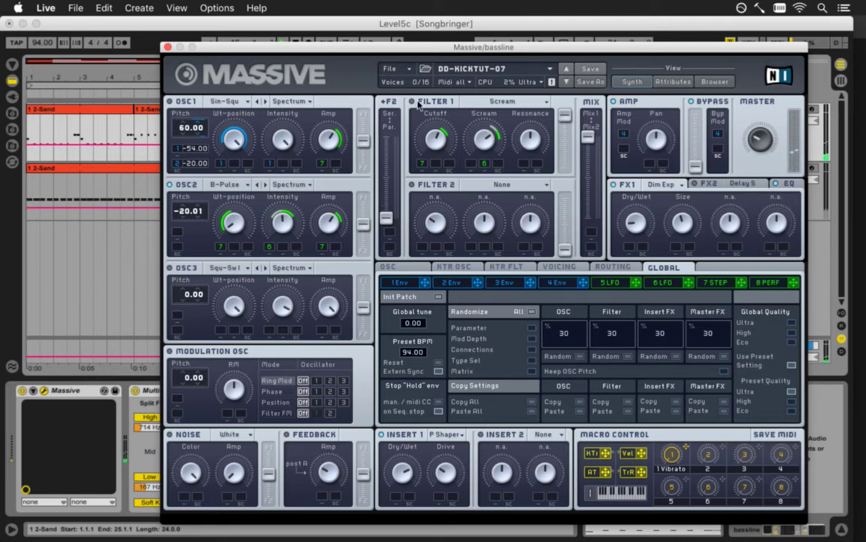
Mute the Filter 1 modulations on Cutoff and Scream.
right_click(424, 163)
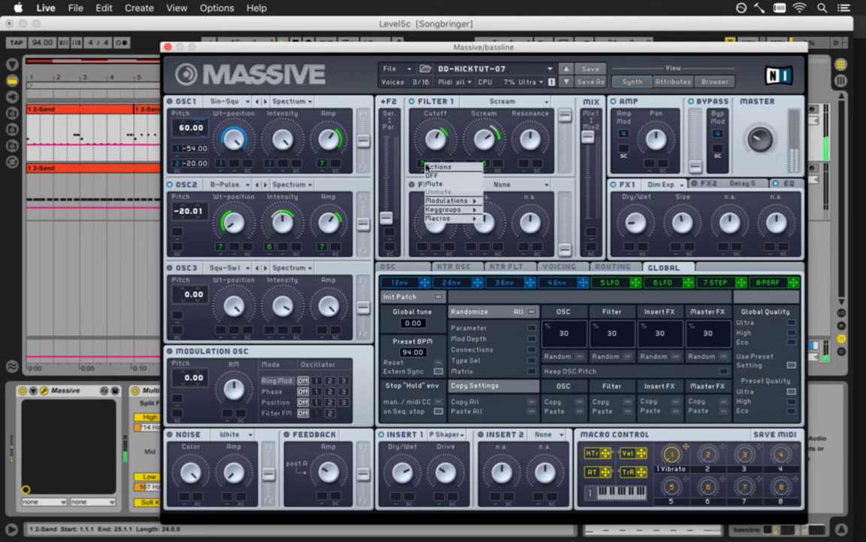
left_click(433, 177)
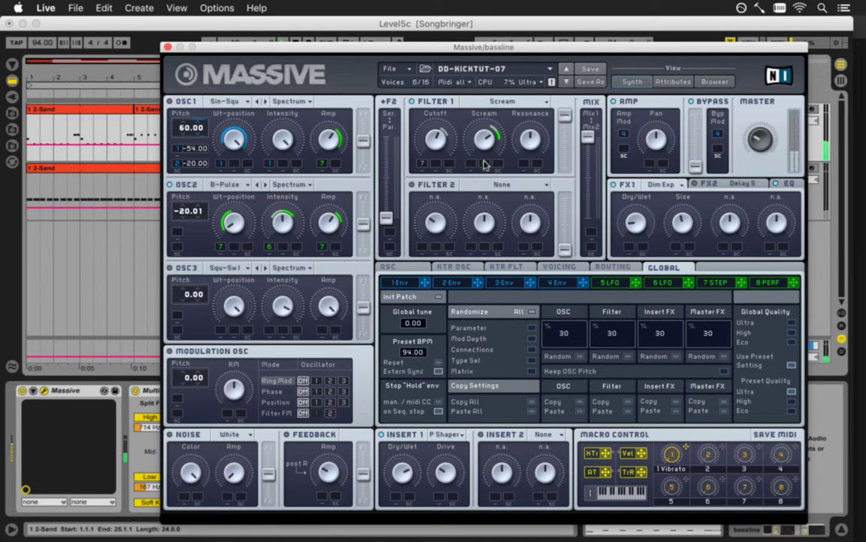
right_click(484, 164)
left_click(493, 185)
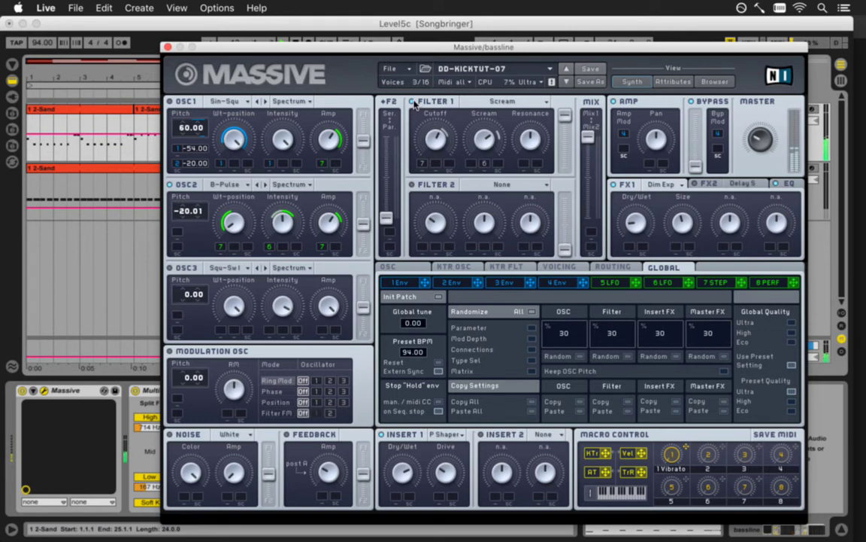
Try lowpass and highpass types on Filter 1, including Lowpass 2 and Highpass 2.
left_click(506, 102)
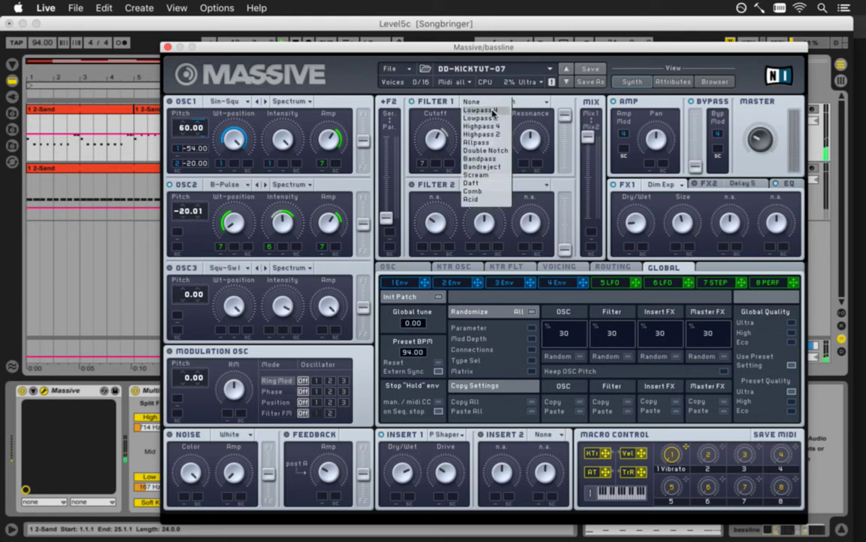
left_click(503, 110)
left_click(510, 104)
left_click(507, 111)
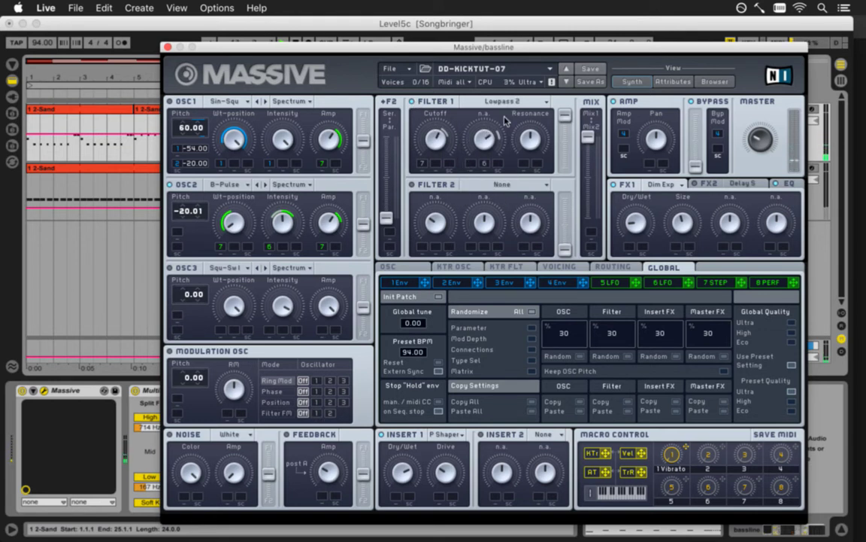
left_click(470, 100)
left_click(504, 129)
left_click(463, 100)
left_click(494, 134)
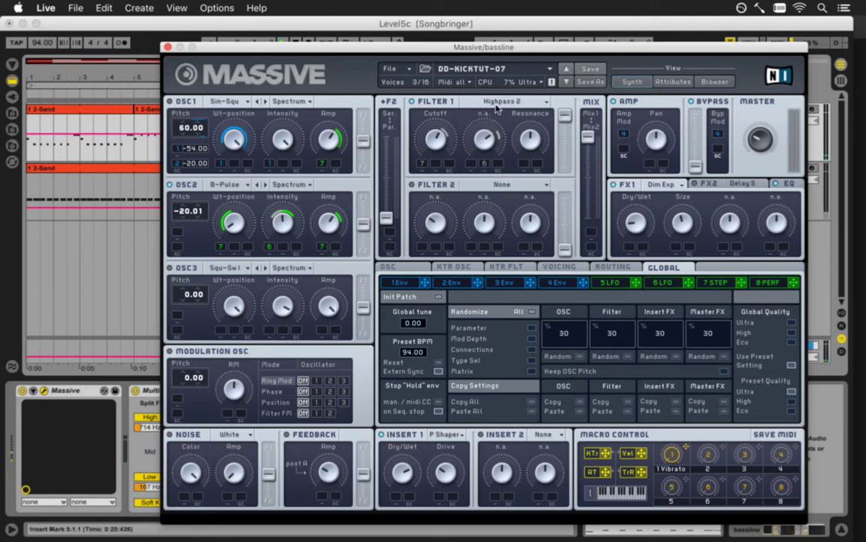
Try the Daft and Acid types on Filter 1 and return it to Scream.
left_click(496, 106)
left_click(492, 103)
left_click(493, 106)
left_click(487, 183)
left_click(500, 105)
left_click(472, 200)
left_click(457, 99)
left_click(485, 176)
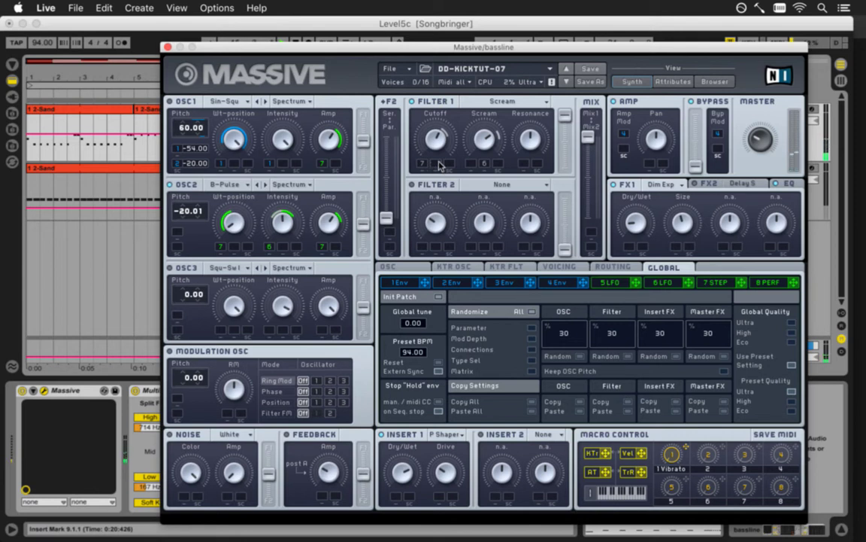
Close the Massive editor and copy the bar 9 bassline clip over the clips at bars 17 and 13.
left_click(167, 47)
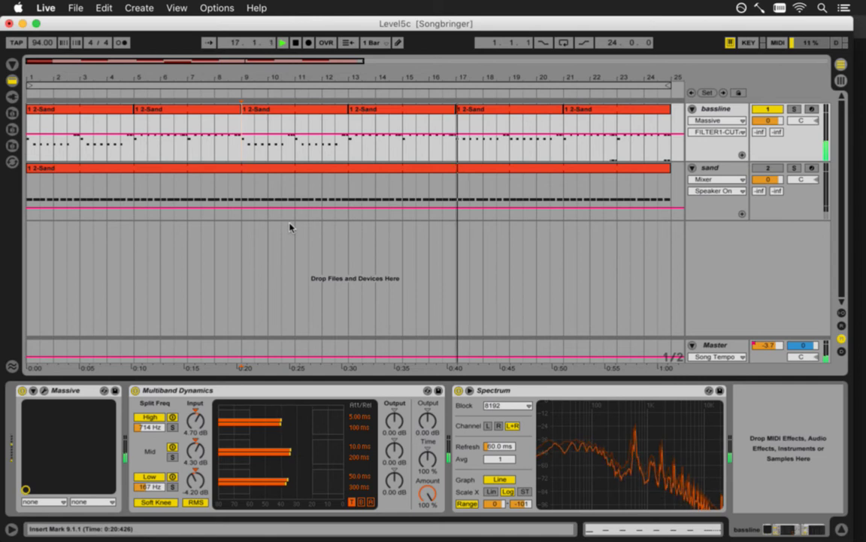
left_click(244, 143)
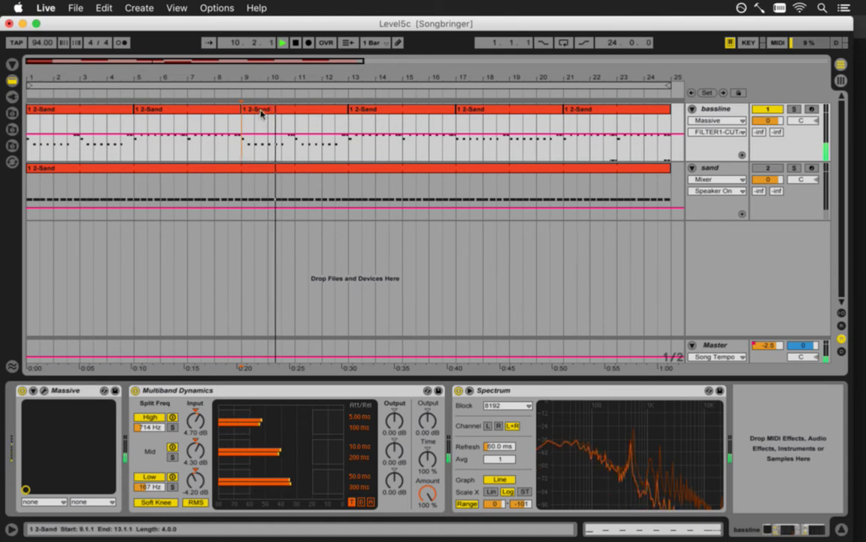
left_click_drag(261, 112, 475, 122)
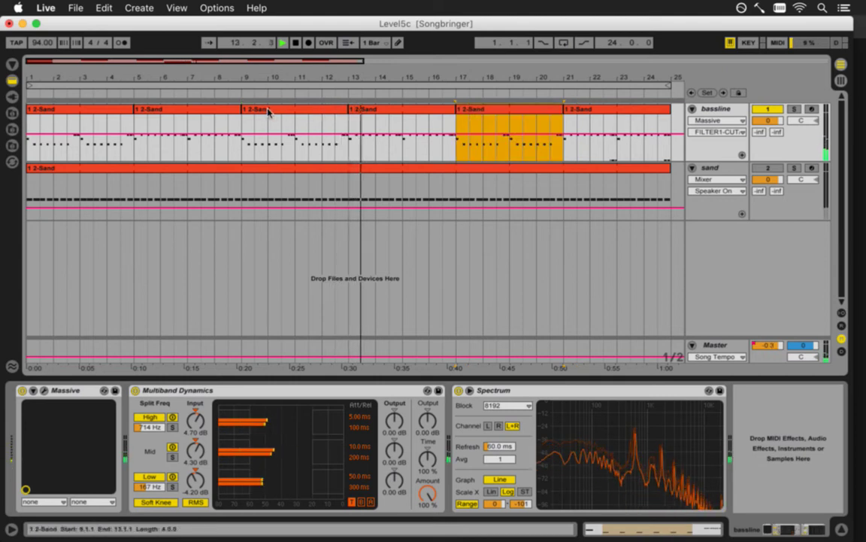
key("space")
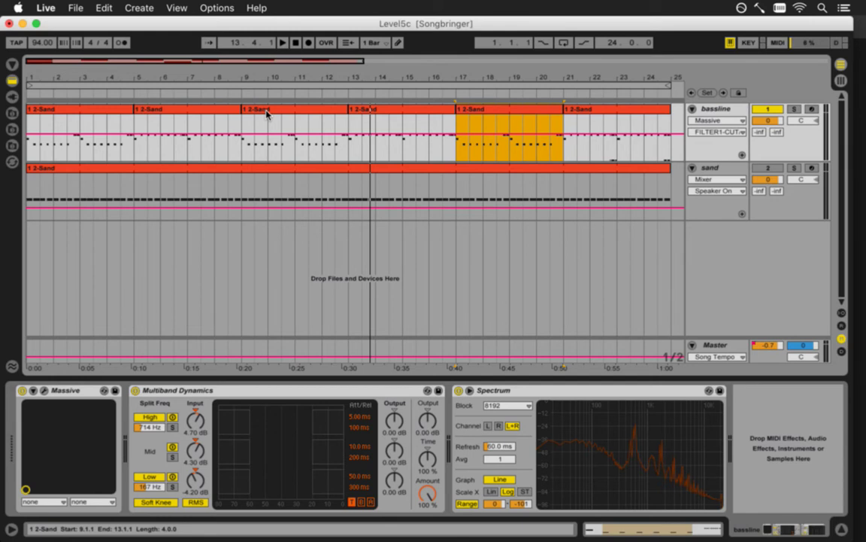
left_click(266, 113)
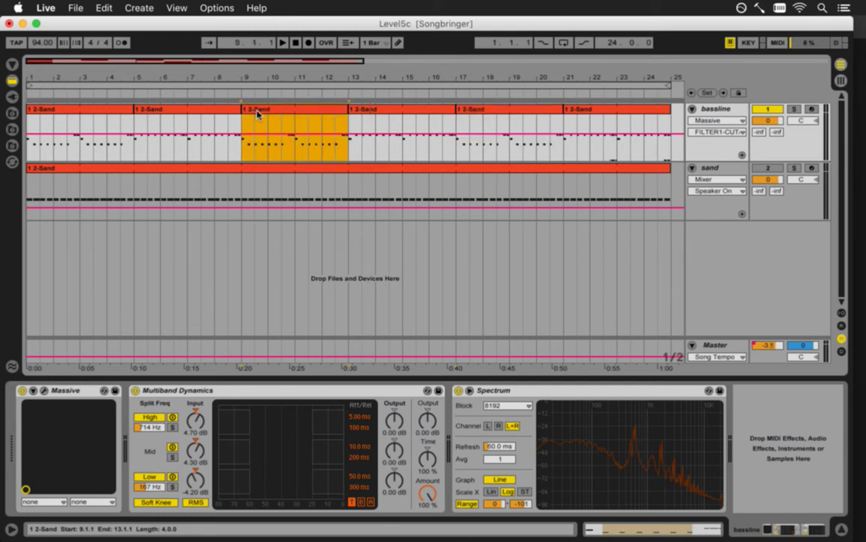
left_click(366, 115)
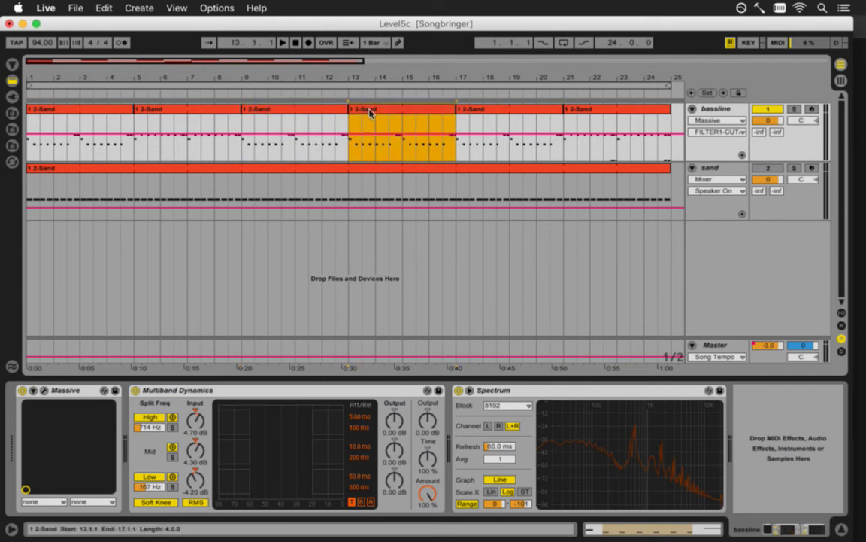
Open the bassline clip at bar 13 and try its six repeated A1 notes at A0 in playback.
double_click(369, 113)
left_click_drag(180, 443, 652, 471)
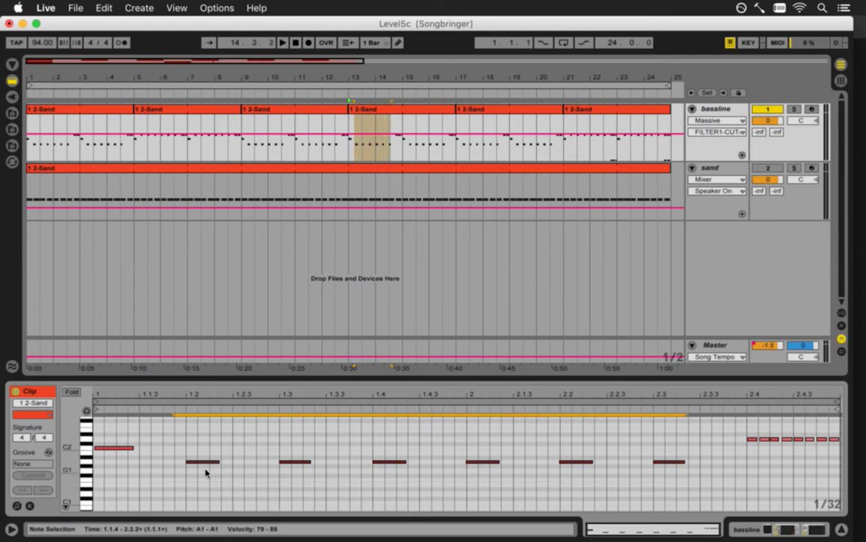
left_click_drag(196, 461, 200, 499)
key("space")
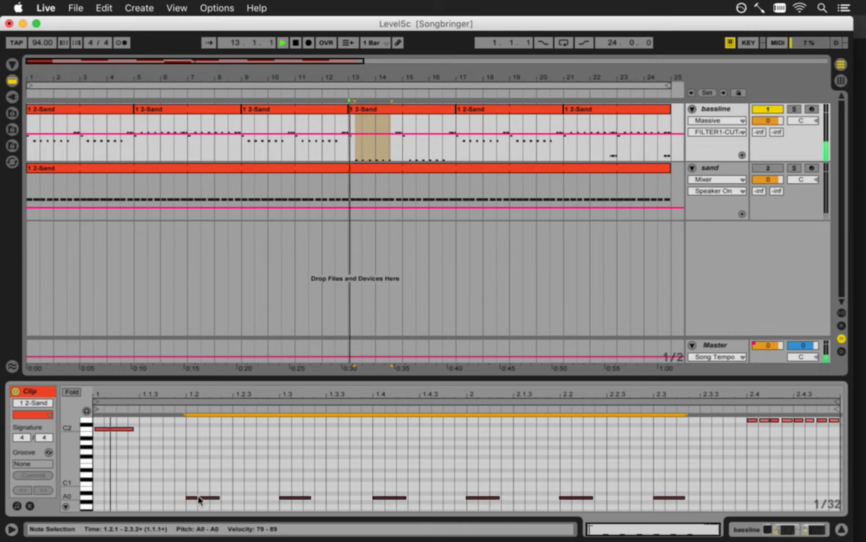
Try the six repeated bassline notes at F1, A1, A#1 and C2 while the clip plays.
left_click_drag(199, 498, 200, 463)
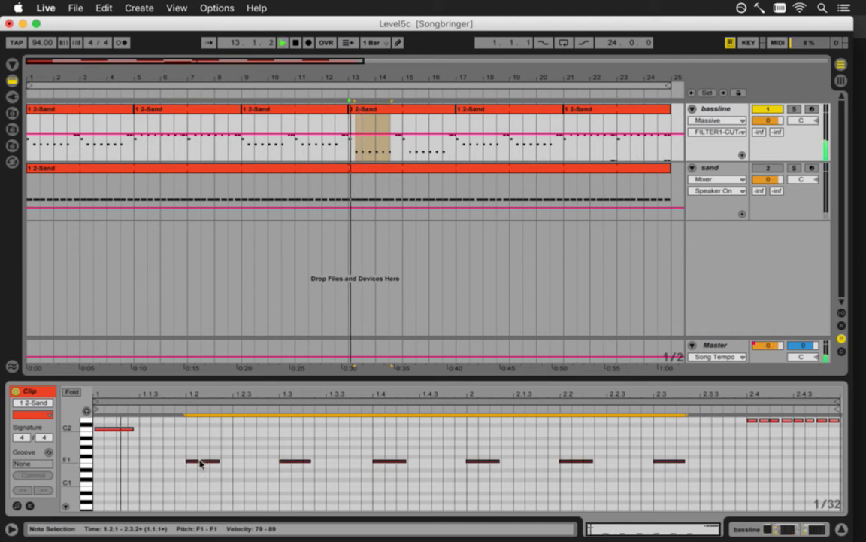
left_click_drag(193, 453, 666, 476)
mouse_move(203, 461)
left_mouse_down()
mouse_move(209, 449)
mouse_move(200, 454)
left_mouse_up()
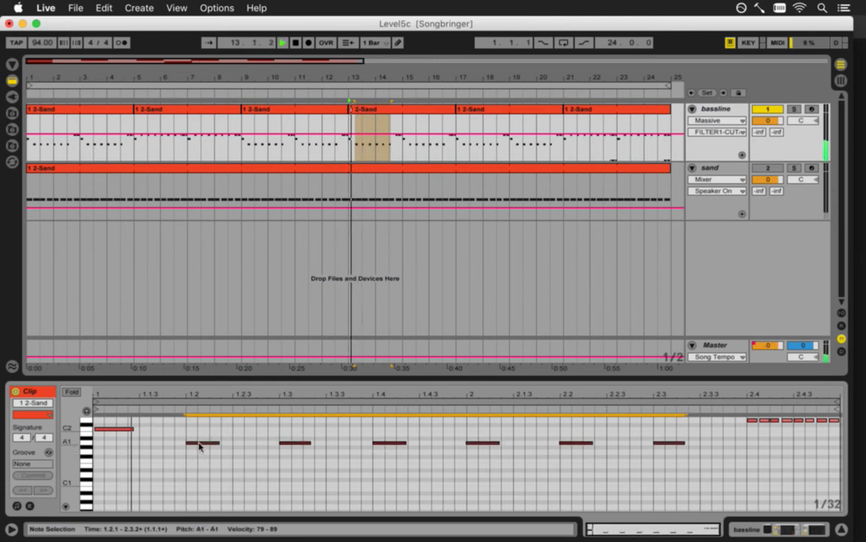
left_click_drag(201, 446, 203, 436)
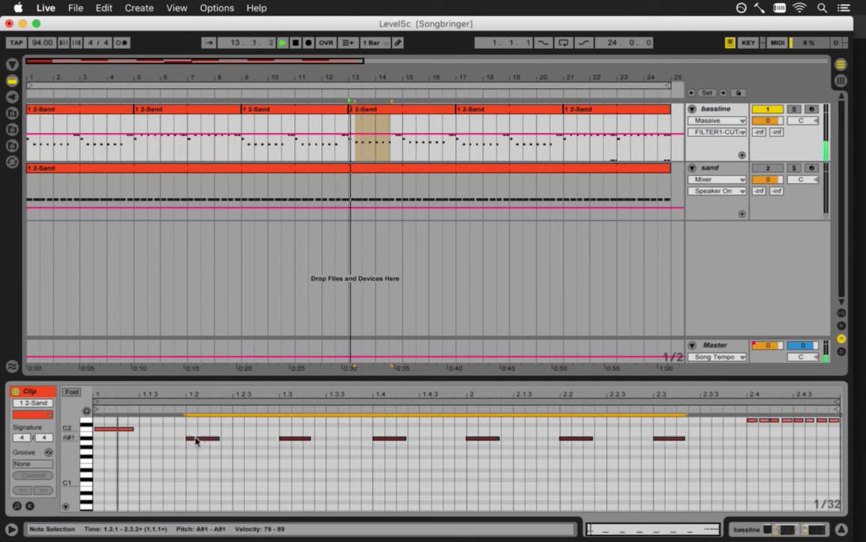
left_click_drag(194, 432, 201, 428)
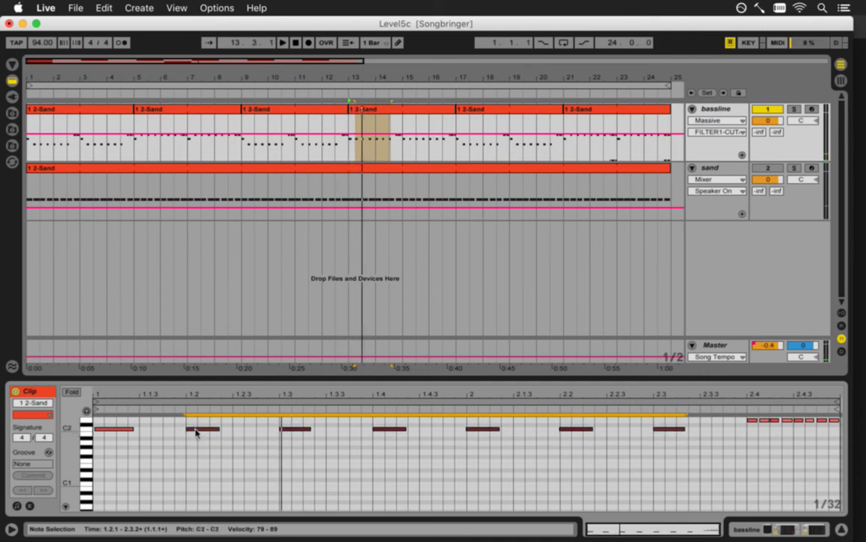
key("space")
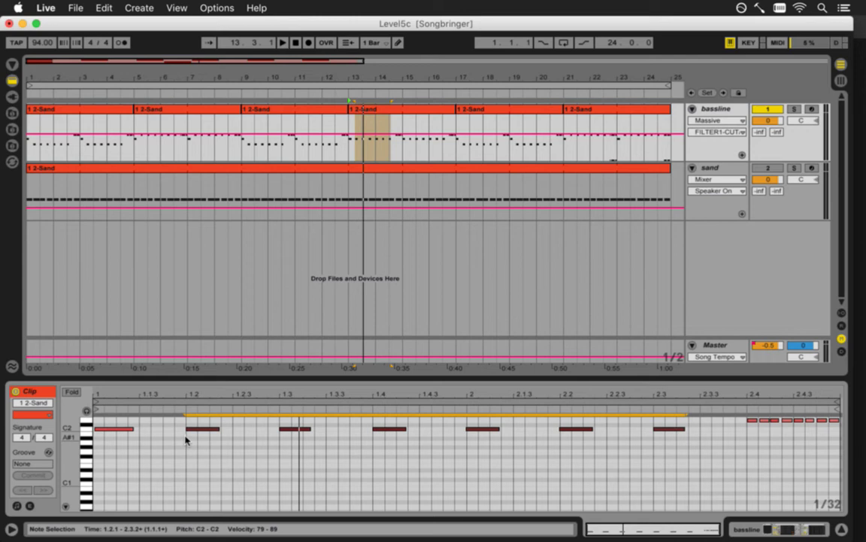
Try lowering the six repeated bassline notes from C2 to A#1 and A0.
key("Down")
key("Down")
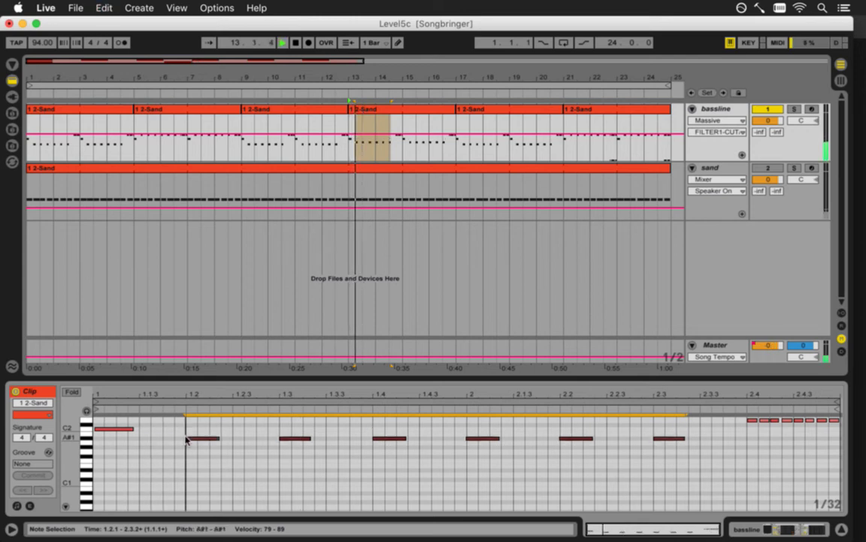
key("Down")
key("Down")
key("Down")
key("Down")
key("Down")
key("Down")
key("Down")
key("Down")
key("Down")
key("Down")
key("Down")
key("Down")
key("Down")
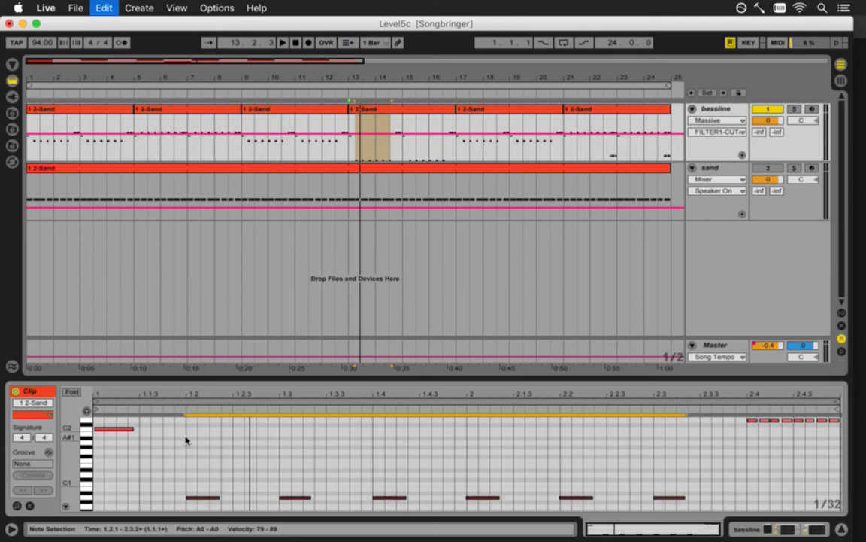
Replace the bassline clip at bar 13 with the clip from bar 9 and play it.
left_click(372, 113)
key("Delete")
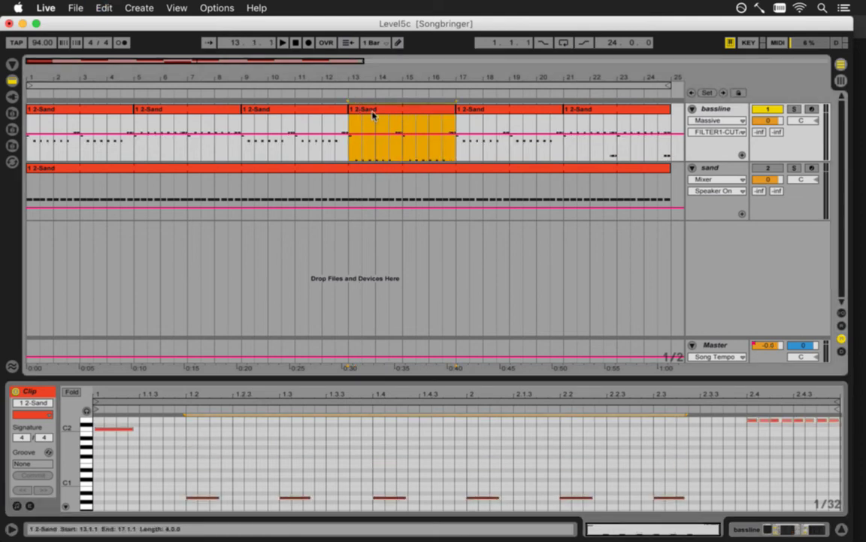
left_click_drag(266, 110, 372, 113)
key("space")
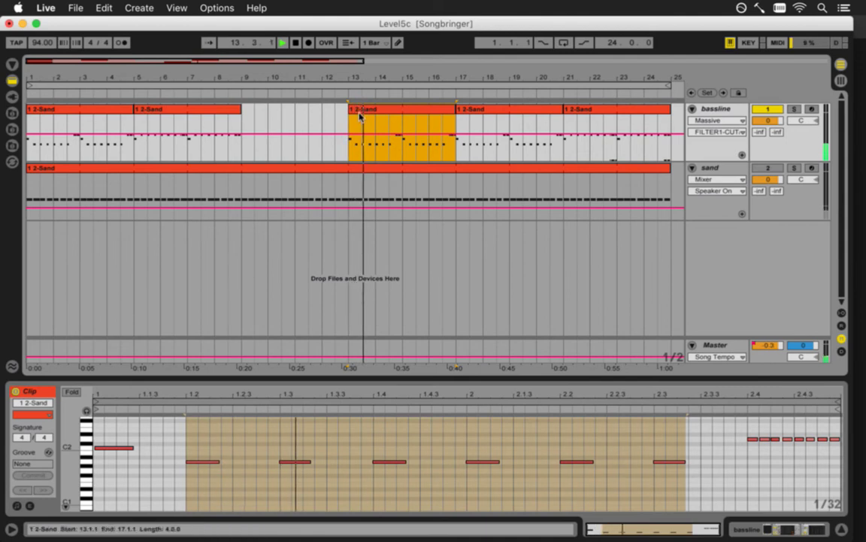
key("space")
Move the bar 13 bassline clip to bar 1, extend it to bar 25, and play the arrangement.
left_click_drag(381, 112, 70, 113)
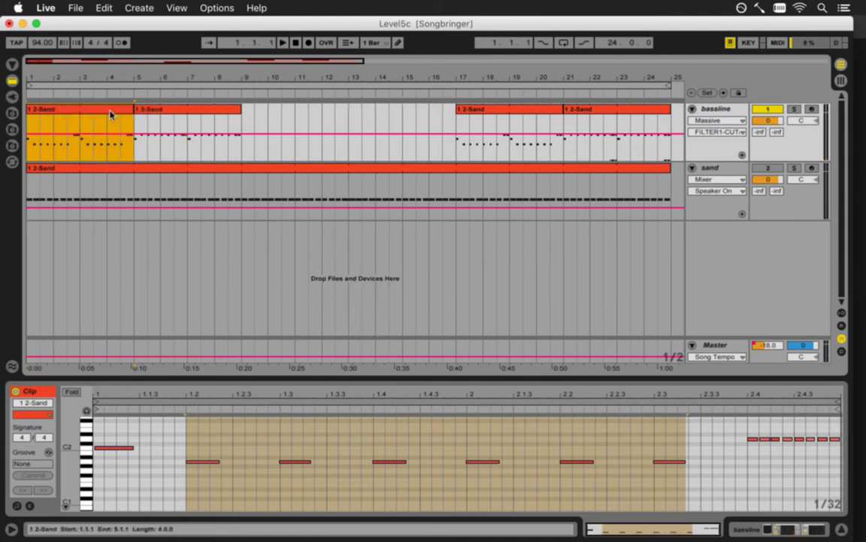
left_click_drag(135, 113, 671, 143)
key("space")
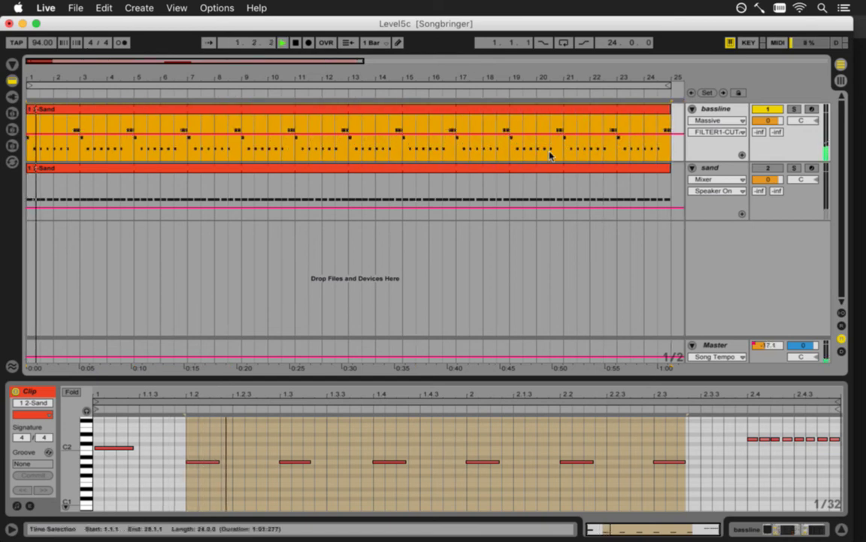
Unmute the sand track and show its device chain.
left_click(762, 169)
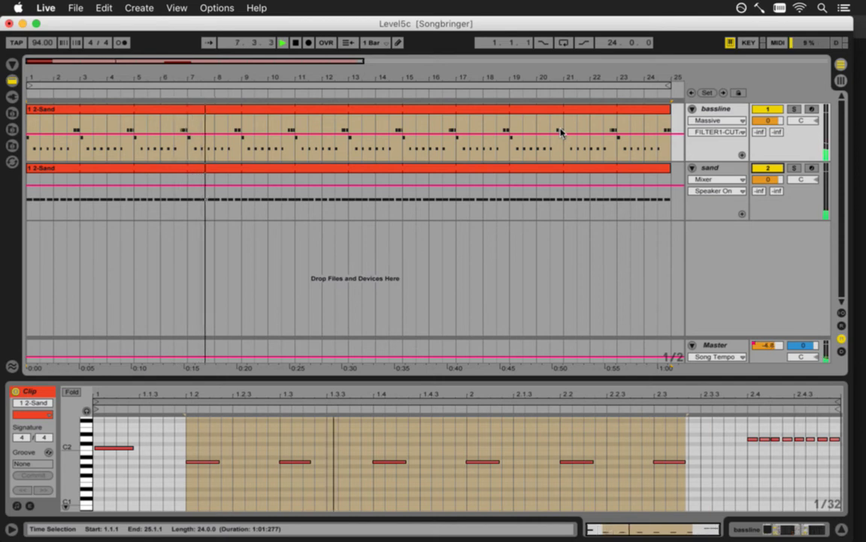
left_click(722, 170)
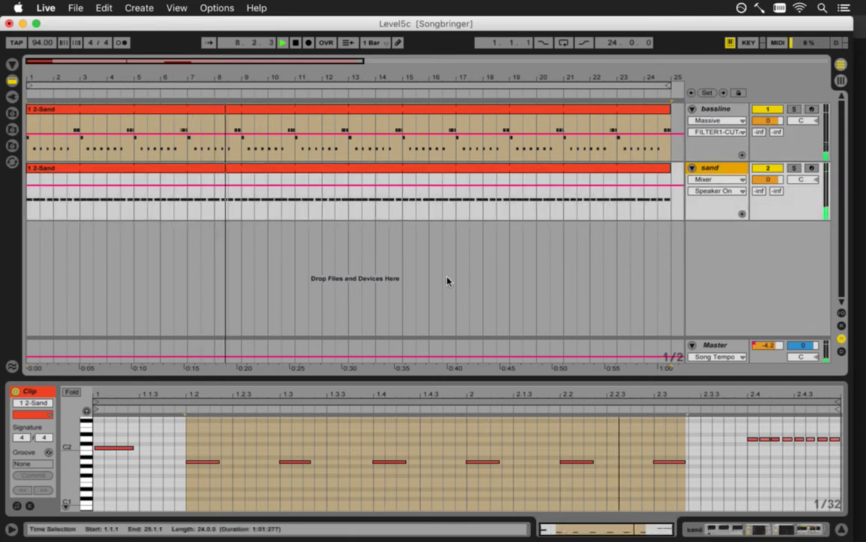
key("shift+Tab")
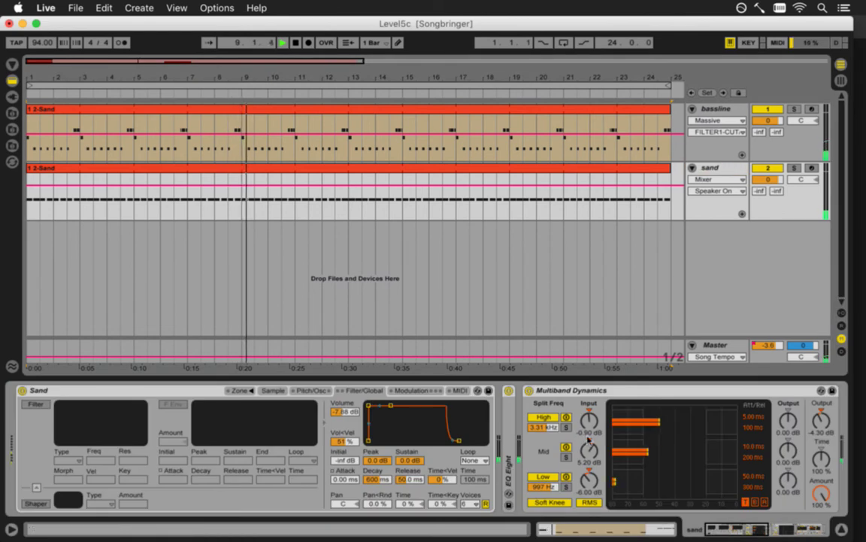
Delete the Loop Bamboofier and Resonators devices from the sand track.
left_click_drag(745, 531, 803, 536)
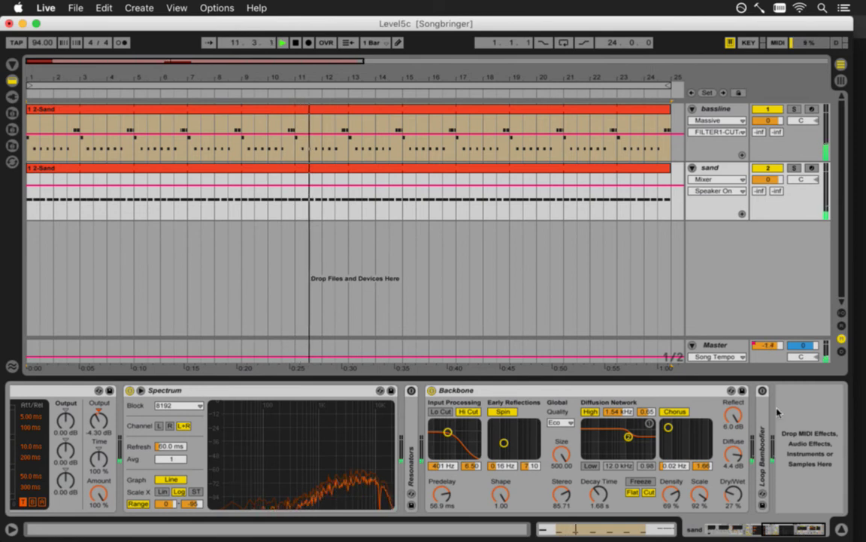
key("Delete")
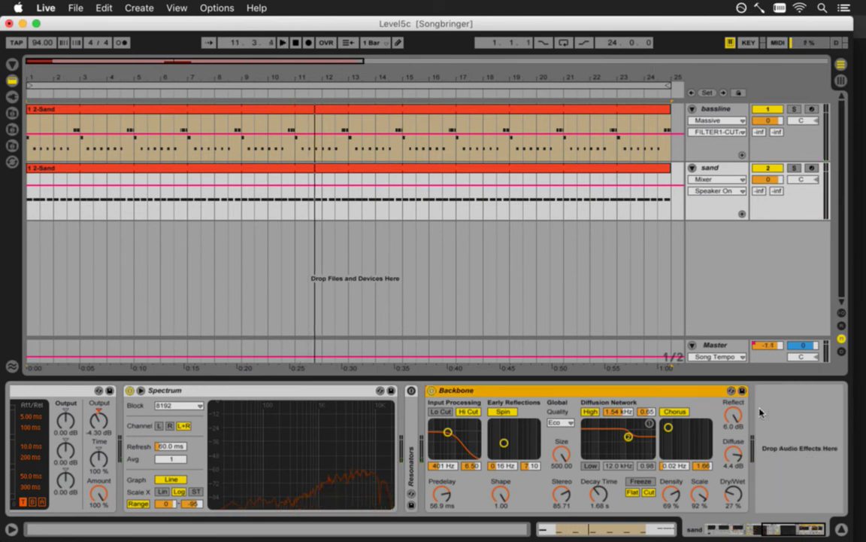
left_click(407, 433)
key("Delete")
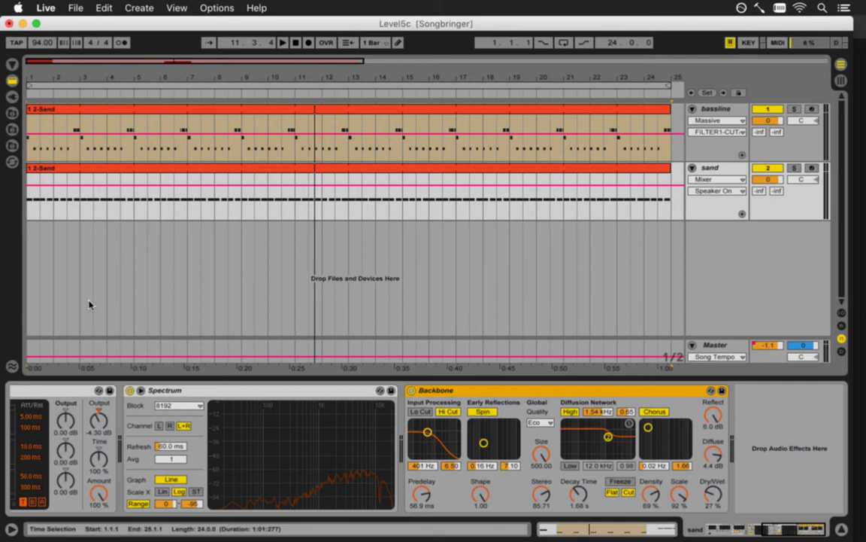
Add the Loop FM Corpus preset after Backbone on the sand track and play the arrangement.
left_click(12, 64)
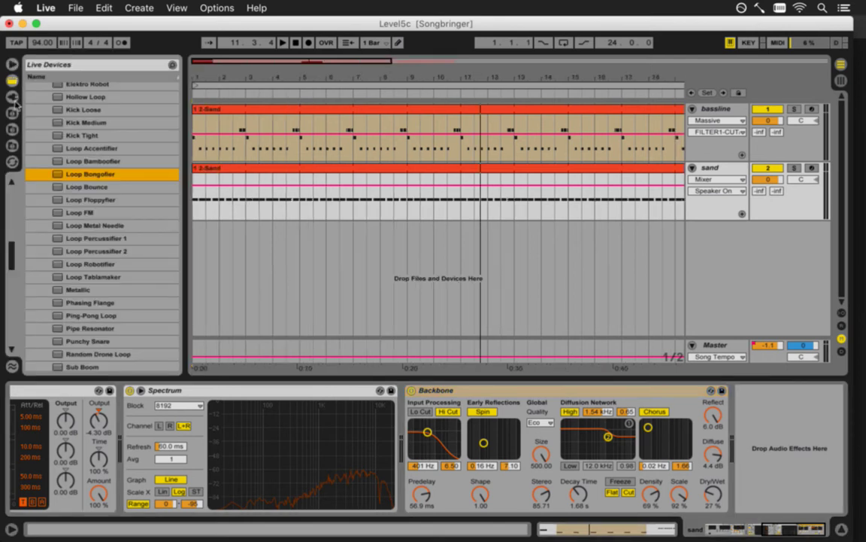
left_click_drag(79, 212, 565, 327)
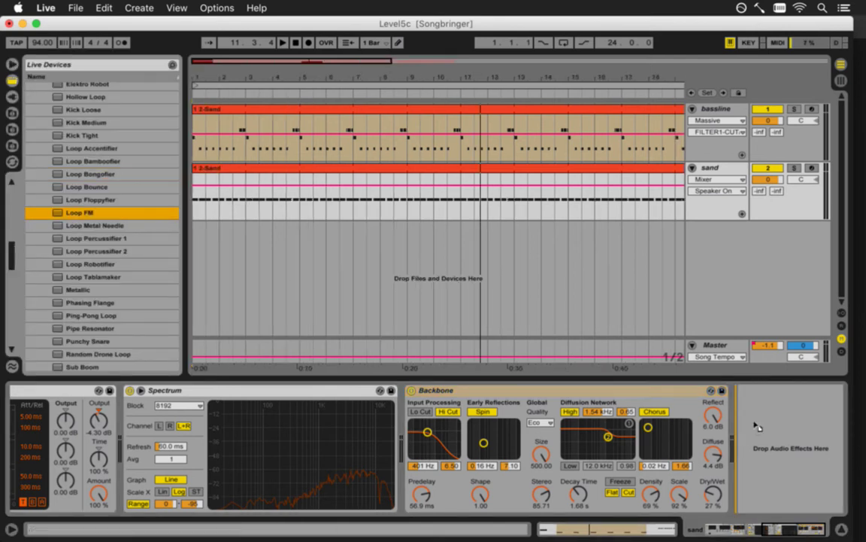
left_click_drag(757, 426, 757, 427)
key("space")
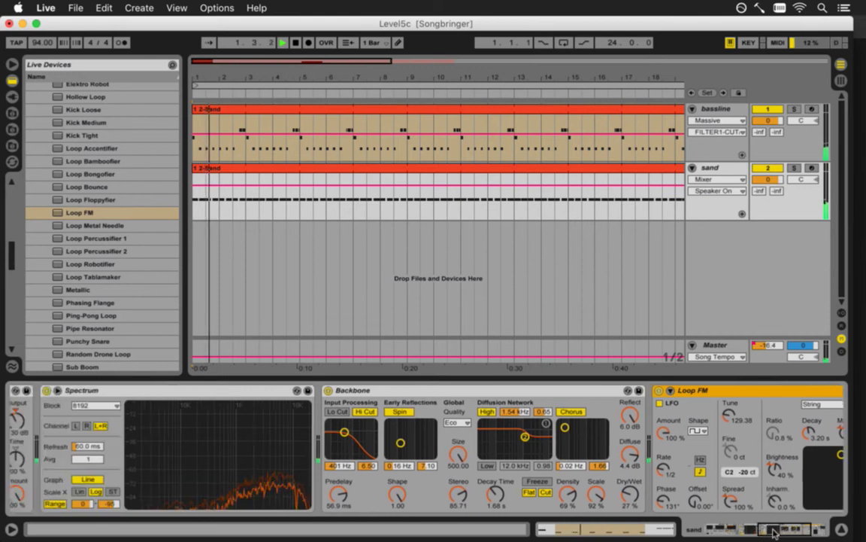
left_click(775, 532)
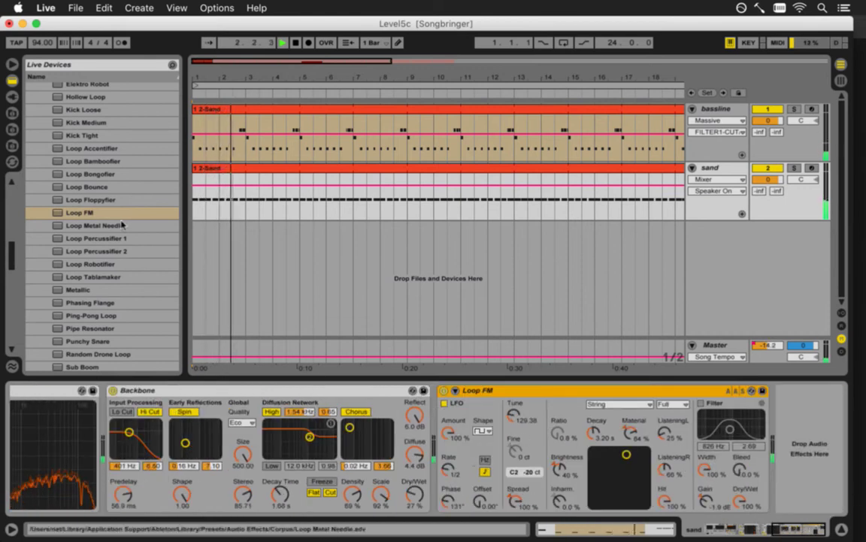
Try the Loop Percussifier 1, Loop Percussifier 2, Loop Bamboofier and Loop Bounce presets in place of Loop FM.
double_click(79, 238)
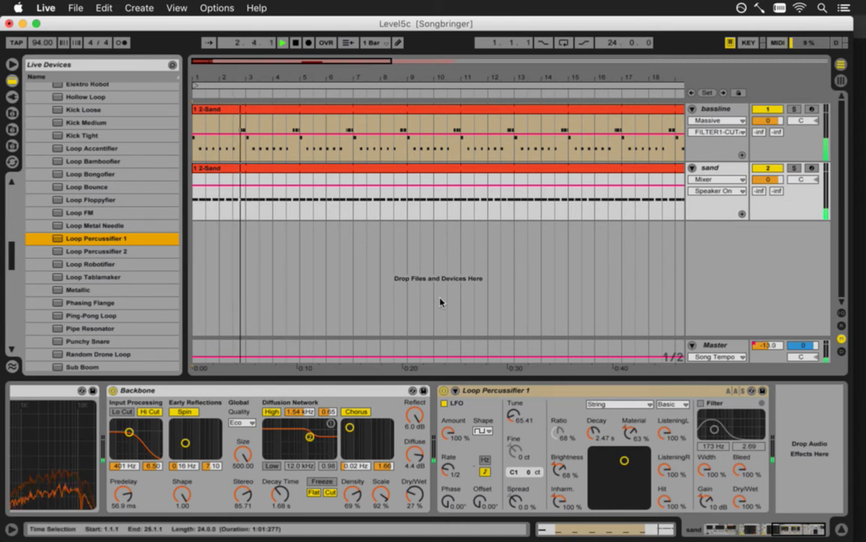
left_click(87, 253)
left_click_drag(85, 256, 481, 421)
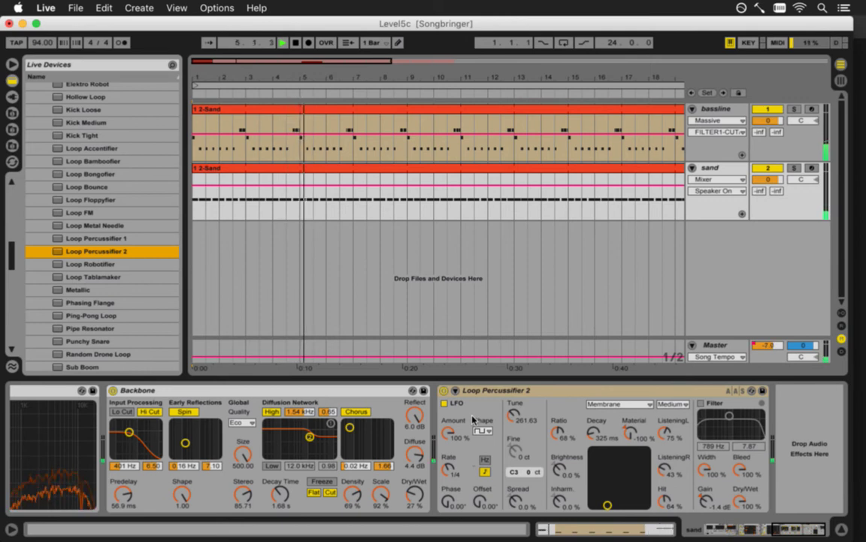
left_click_drag(86, 161, 187, 212)
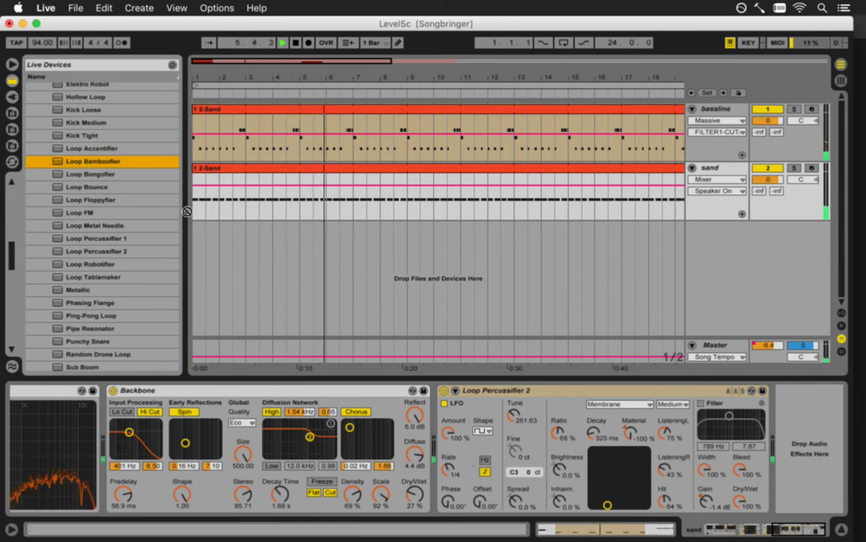
left_click_drag(232, 241, 547, 414)
left_click(125, 188)
left_click_drag(132, 212, 468, 408)
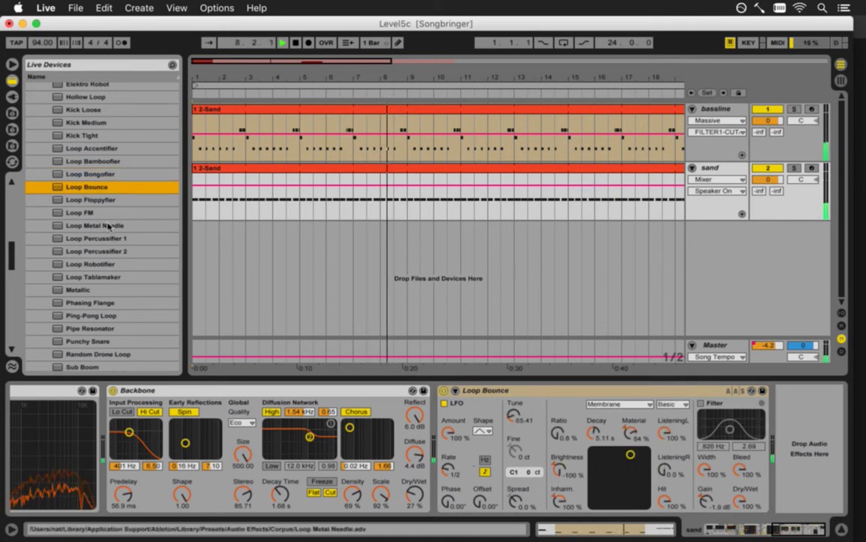
Try the Loop Accentifier and Loop Metal Needle presets on the sand track's Corpus device.
left_click(82, 148)
key("Return")
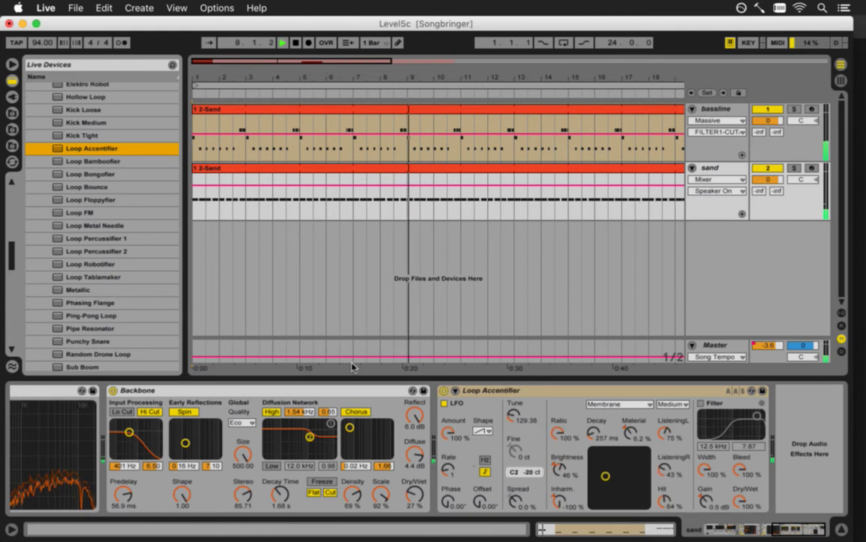
left_click(75, 226)
key("Return")
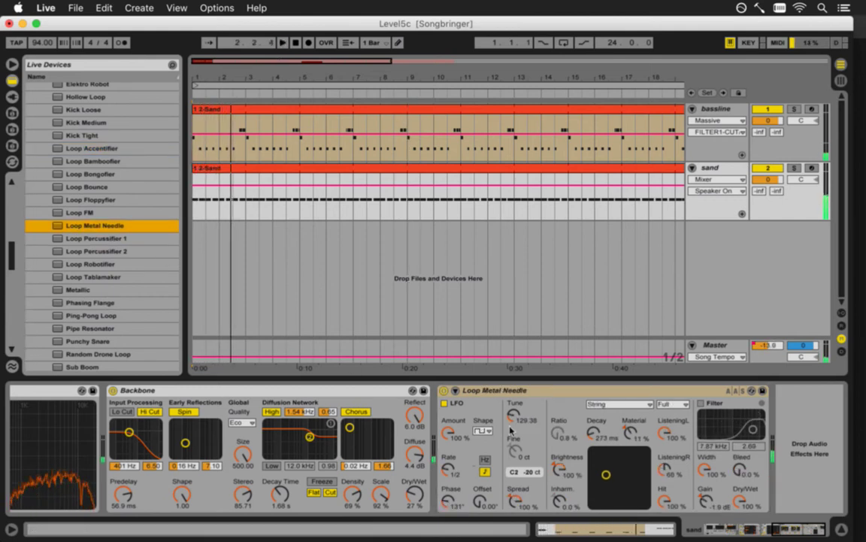
Load the Loop FM preset again, set its LFO rate to 1, and restart playback.
key("Up")
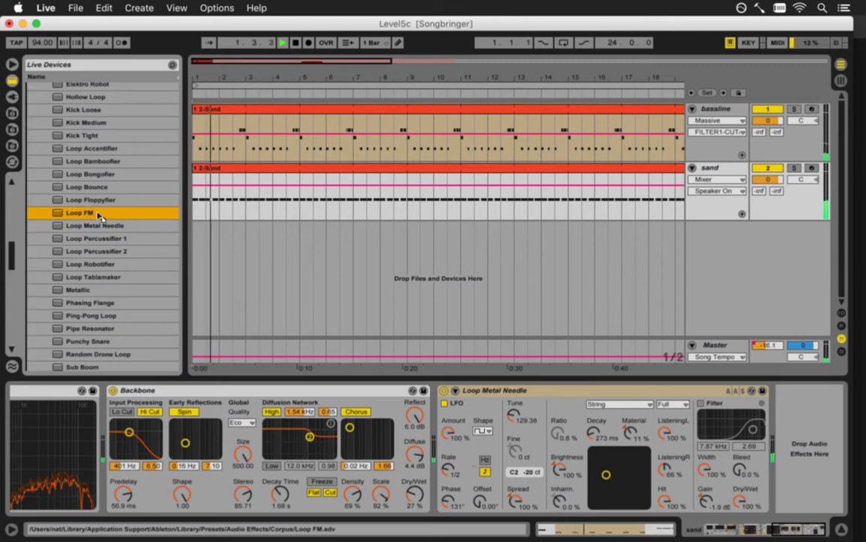
key("Return")
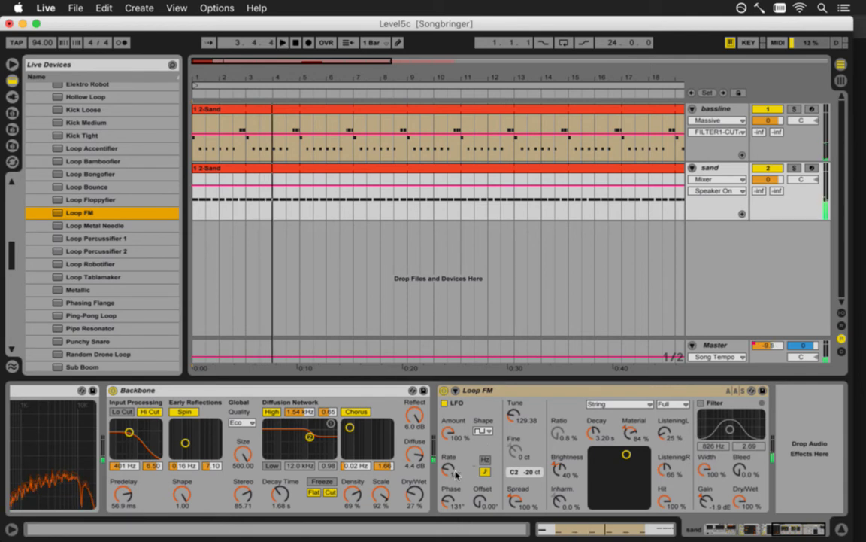
left_click_drag(448, 473, 449, 471)
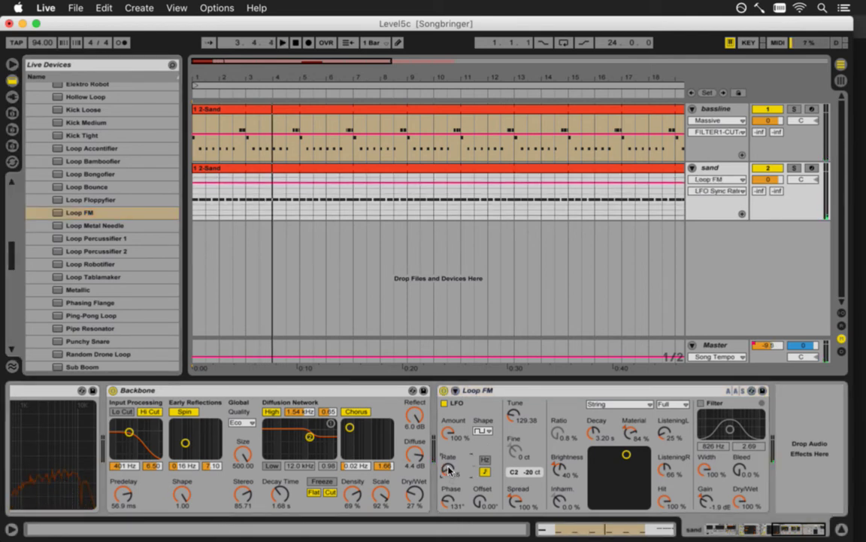
key("space")
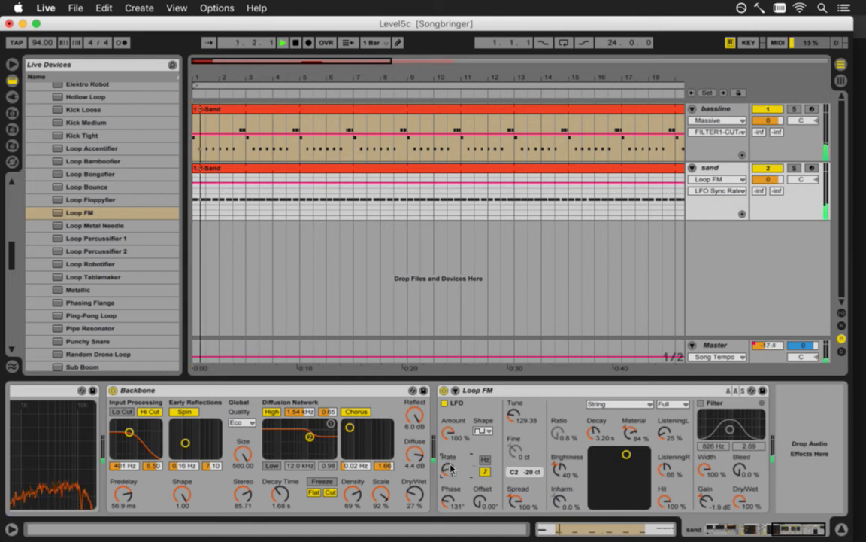
Try the sine, triangle and falling-saw LFO shapes on the sand track's Loop FM device, and return to square.
left_click(482, 430)
left_click(485, 446)
left_click(485, 430)
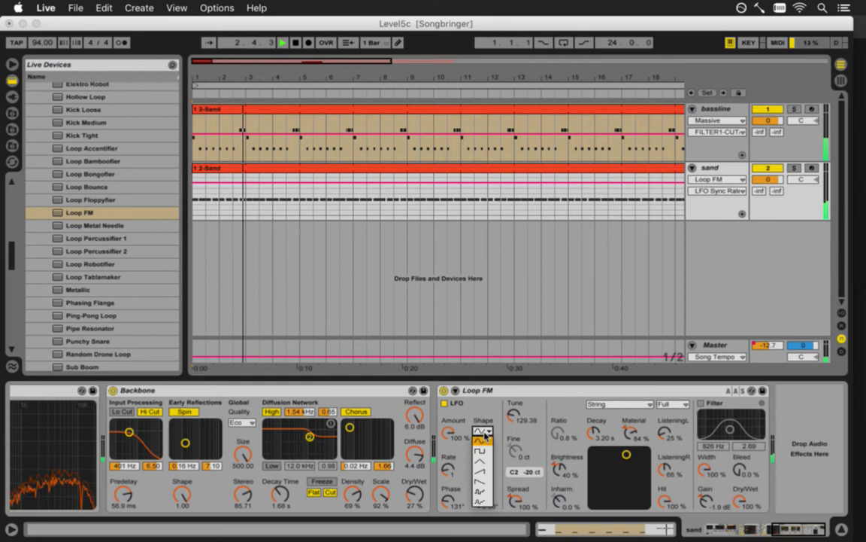
left_click(483, 460)
left_click(487, 430)
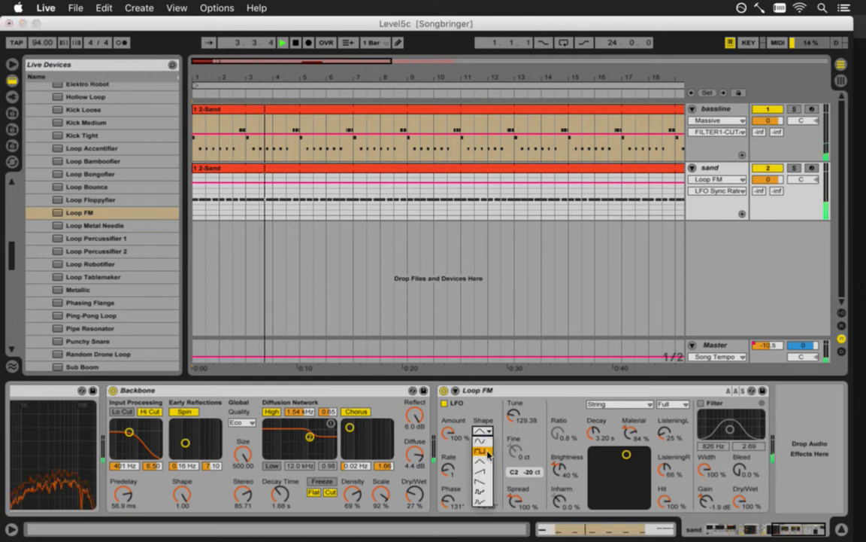
left_click(484, 481)
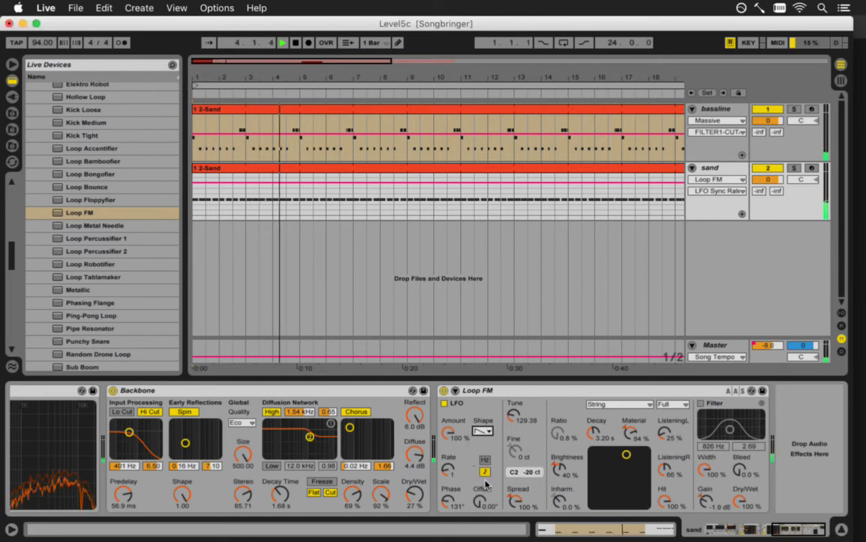
left_click(486, 432)
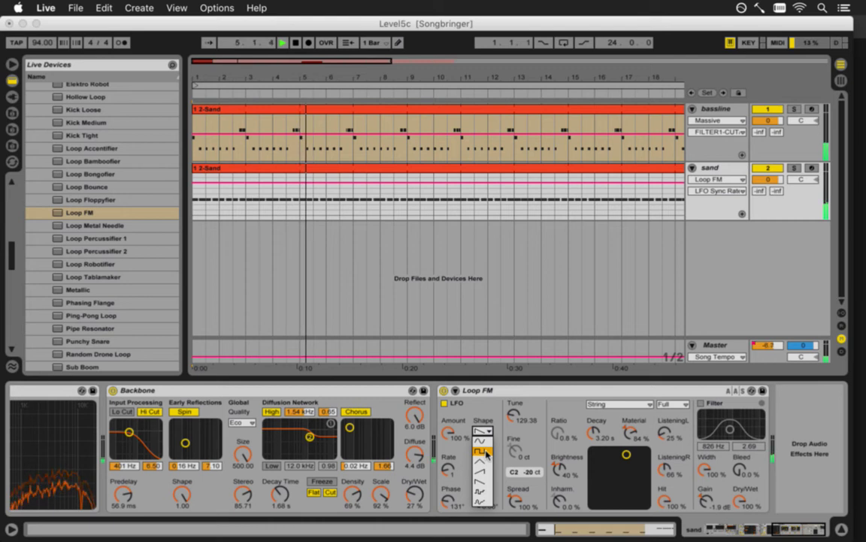
left_click(485, 451)
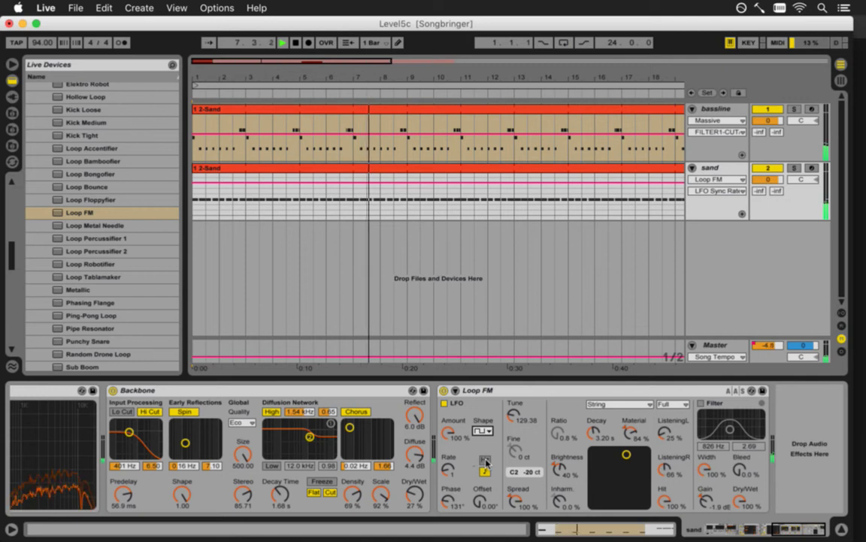
Audition the Beam, Marimba, String, Membrane and Plate resonator types on the sand track's Loop FM device.
left_click(639, 404)
left_click(606, 360)
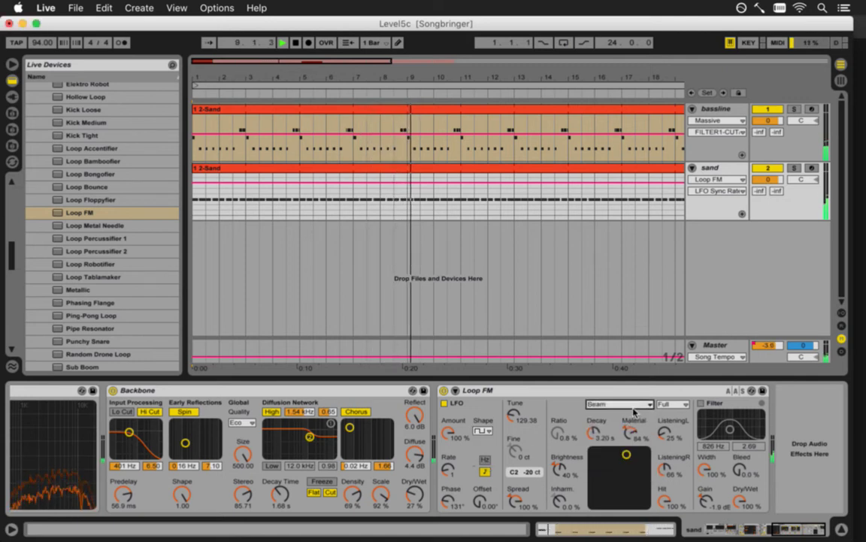
left_click(634, 406)
left_click(613, 378)
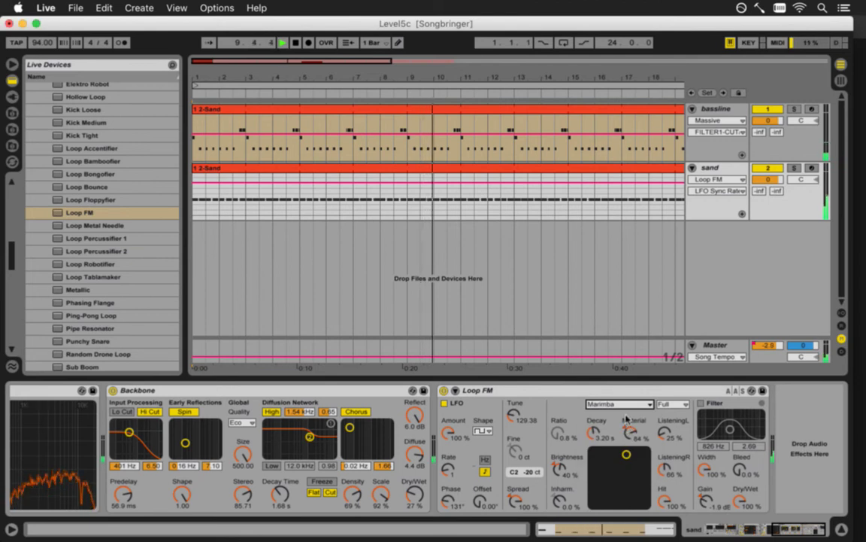
left_click(632, 404)
left_click(621, 435)
left_click(631, 405)
left_click(605, 443)
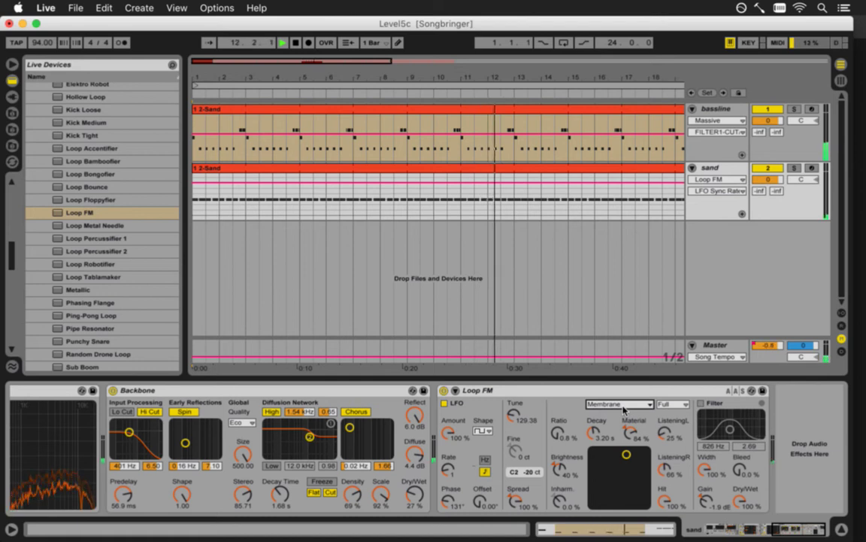
left_click(624, 406)
left_click(612, 455)
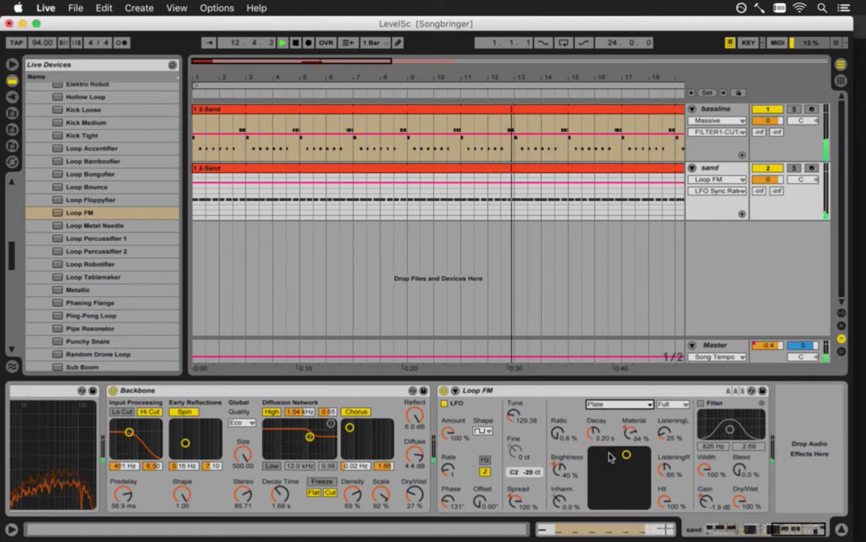
Compare the Pipe and Tube resonator types on the Loop FM device and settle on Pipe.
left_click(614, 405)
left_click(607, 466)
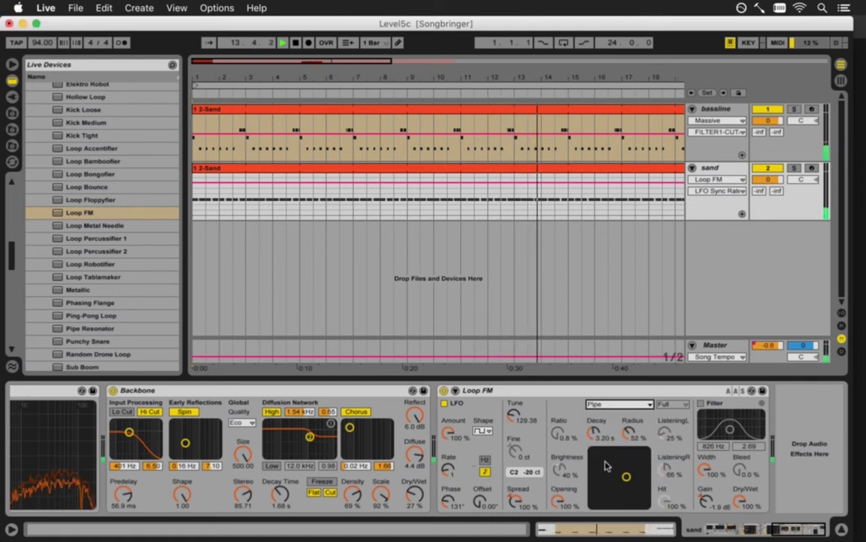
left_click(611, 406)
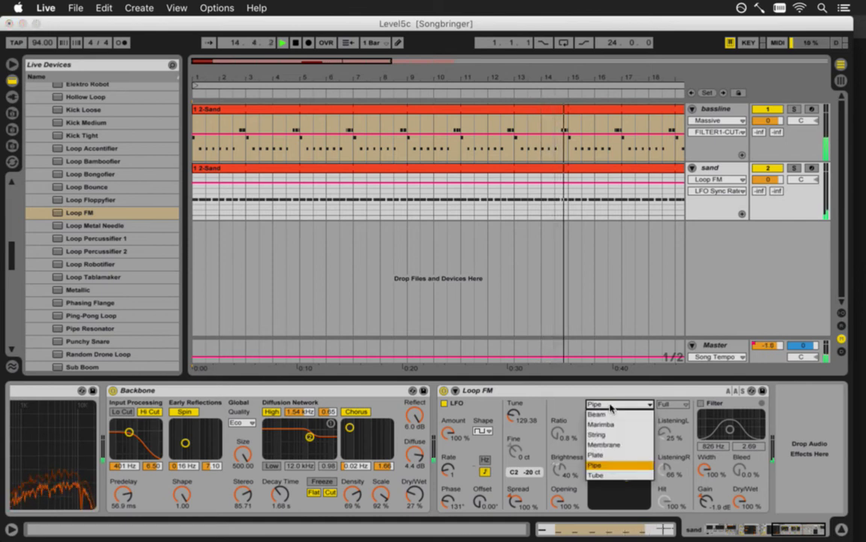
left_click(606, 475)
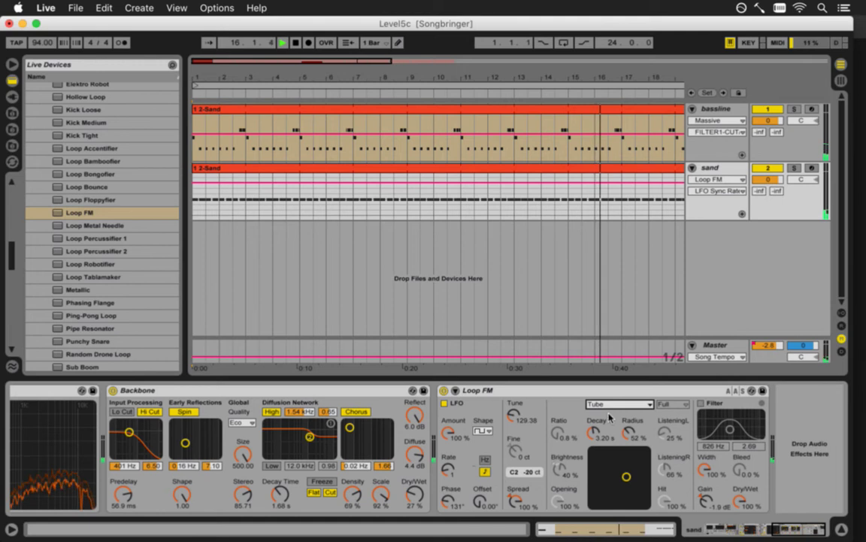
left_click(610, 406)
left_click(607, 464)
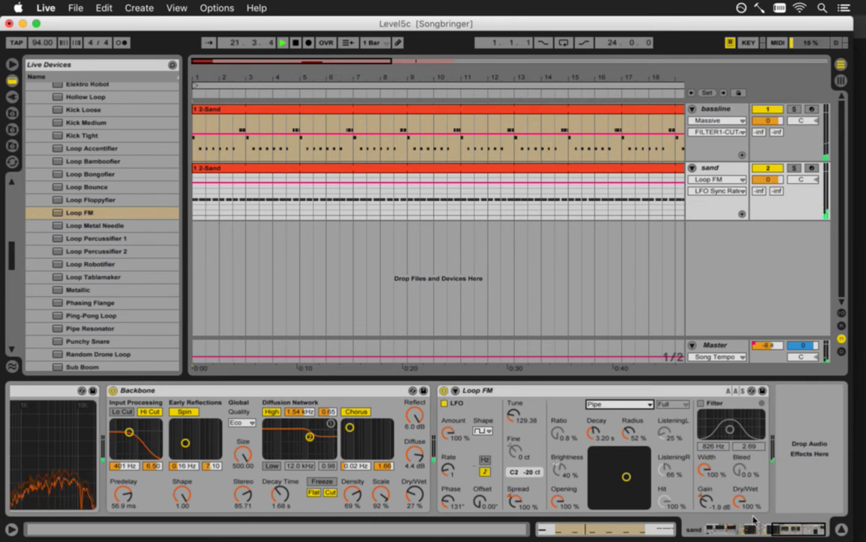
Save the Level5c set and hide the device browser.
left_click_drag(785, 530, 752, 530)
key("super+s")
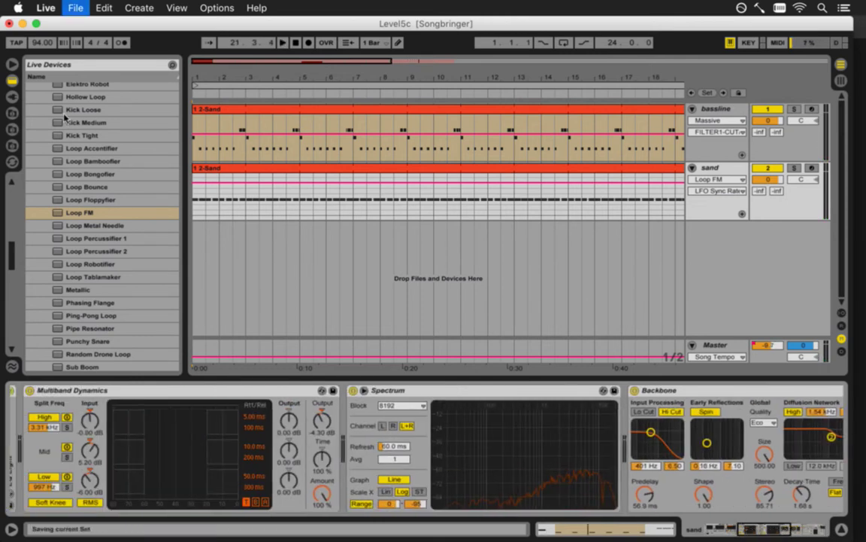
left_click(11, 65)
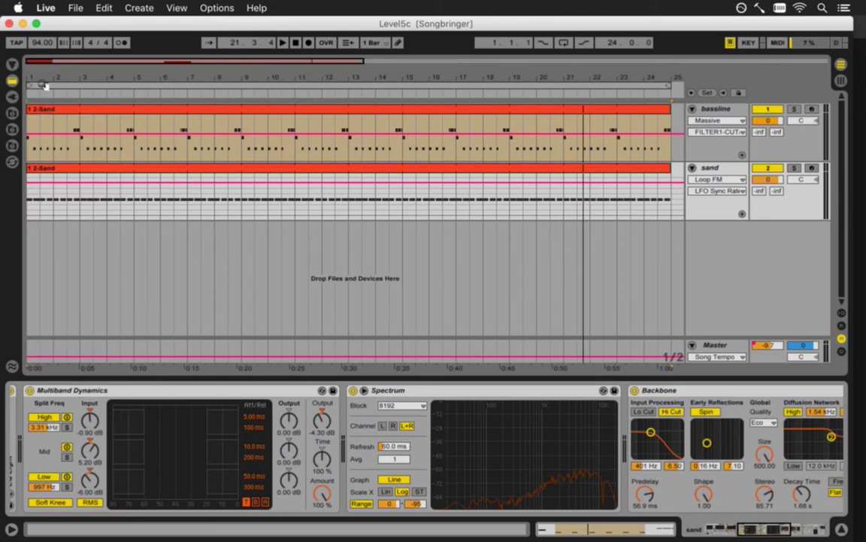
Insert a MIDI track below the bassline track and unfold it.
right_click(710, 111)
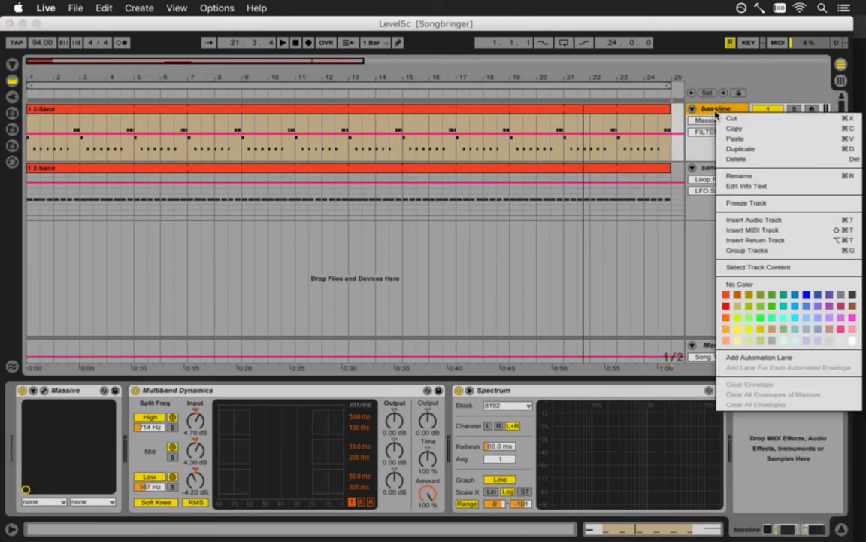
left_click(739, 230)
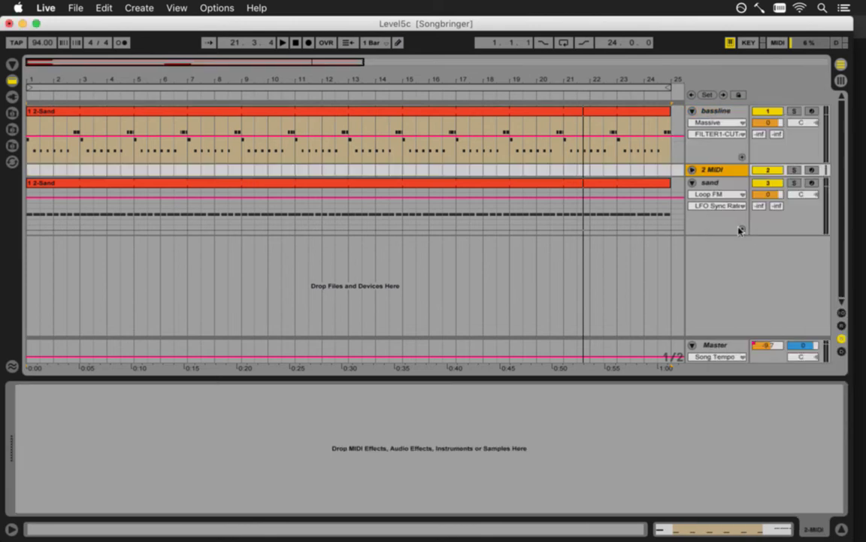
left_click(692, 170)
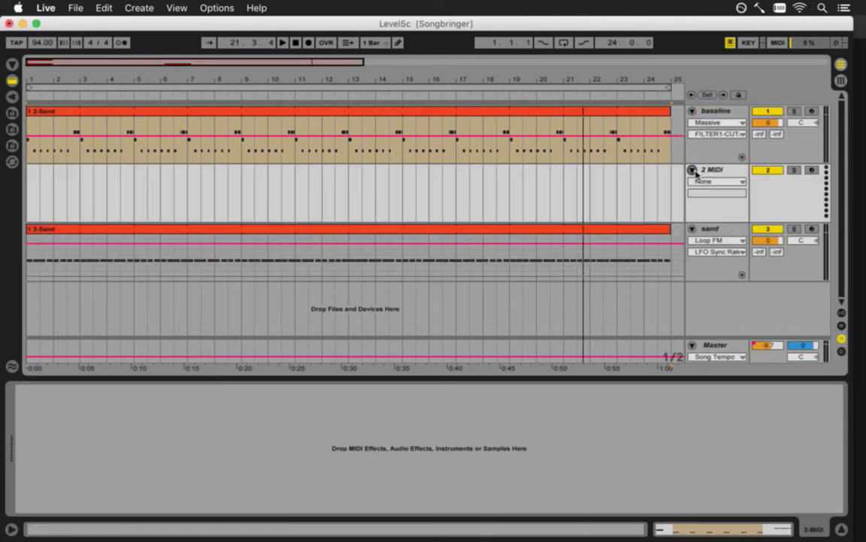
Load the Native Instruments Massive plug-in onto the new MIDI track and hide the browser.
left_click(12, 97)
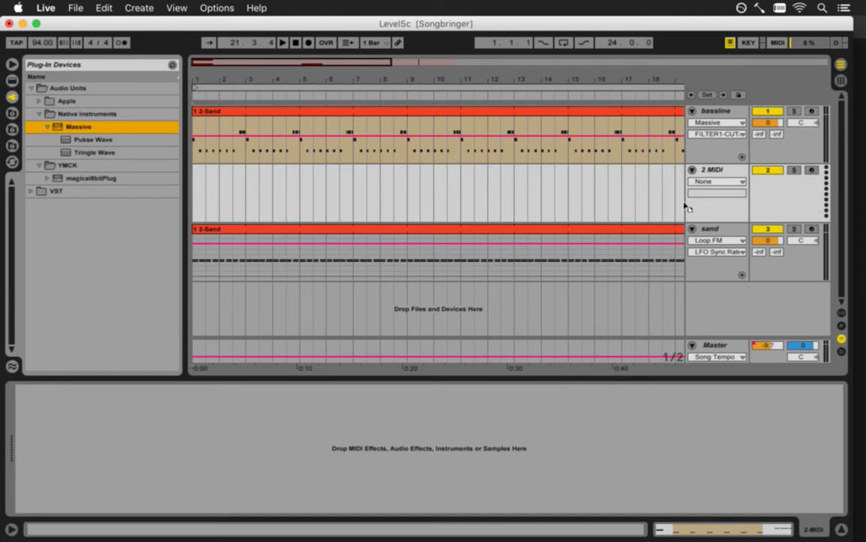
key("Return")
left_click_drag(92, 59, 149, 135)
key("super+alt+b")
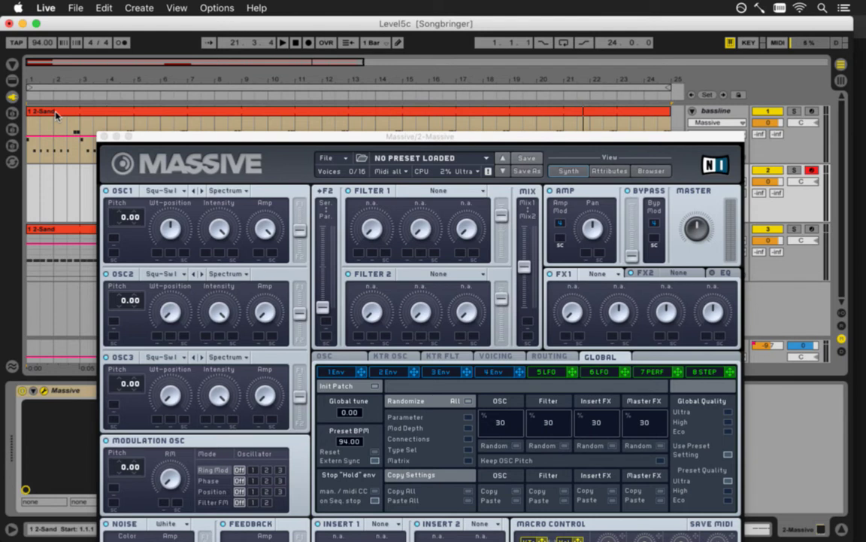
Copy the bassline clip, and start a new sound in Massive with oscillator 1 set to the Pulse-Saw PWM wavetable.
left_click(103, 121)
left_click_drag(178, 140, 184, 48)
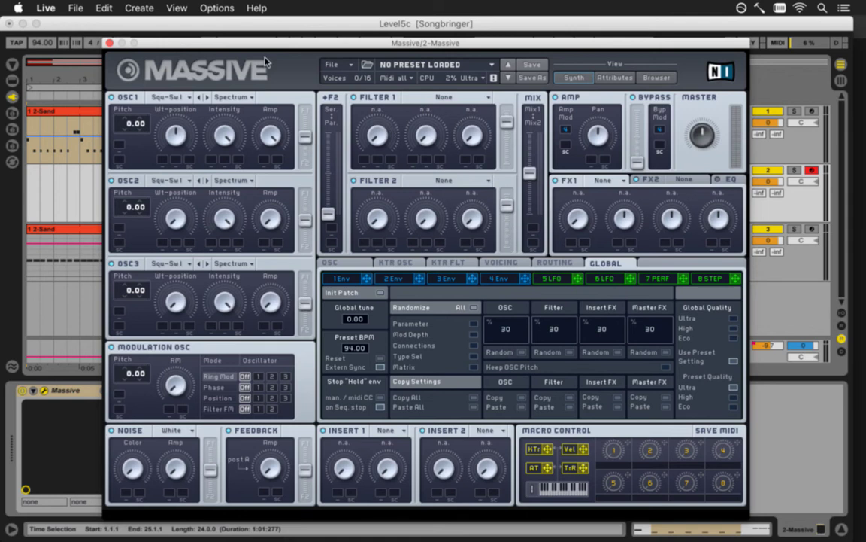
left_click(366, 66)
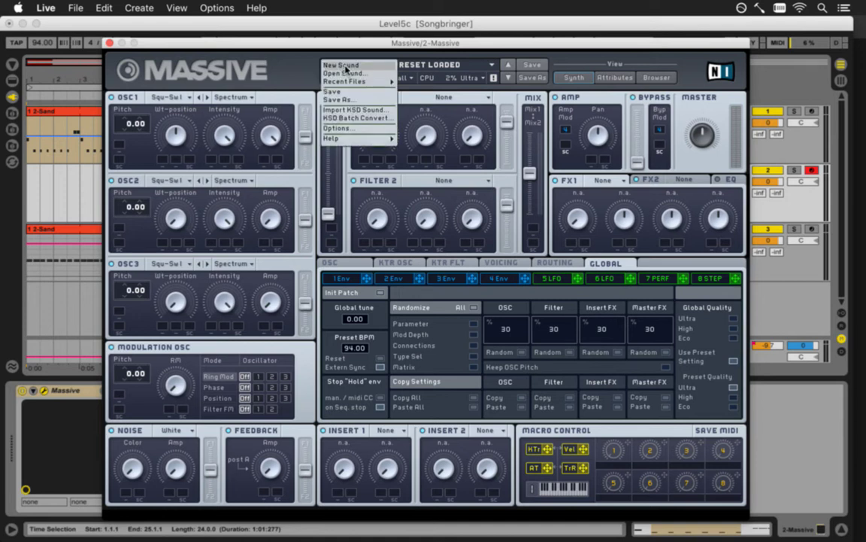
left_click(338, 63)
left_click(190, 98)
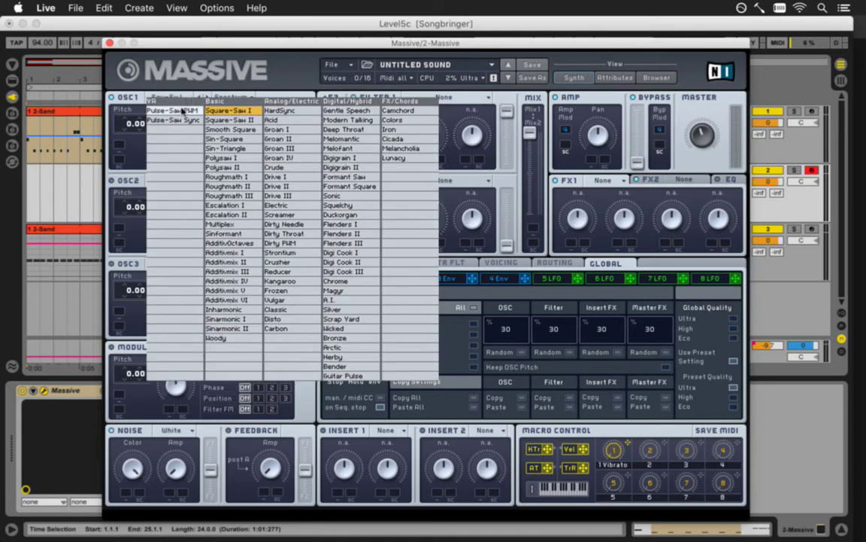
left_click(181, 111)
Paste the bassline clip at bar 1 of the 2 Massive track and disarm that track for recording.
left_click_drag(205, 43, 286, 150)
left_click(54, 182)
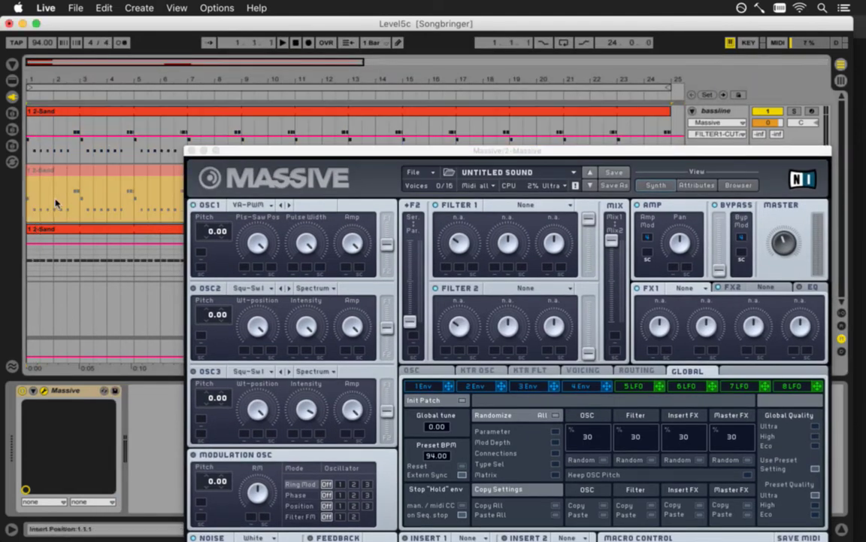
left_click_drag(728, 151, 538, 119)
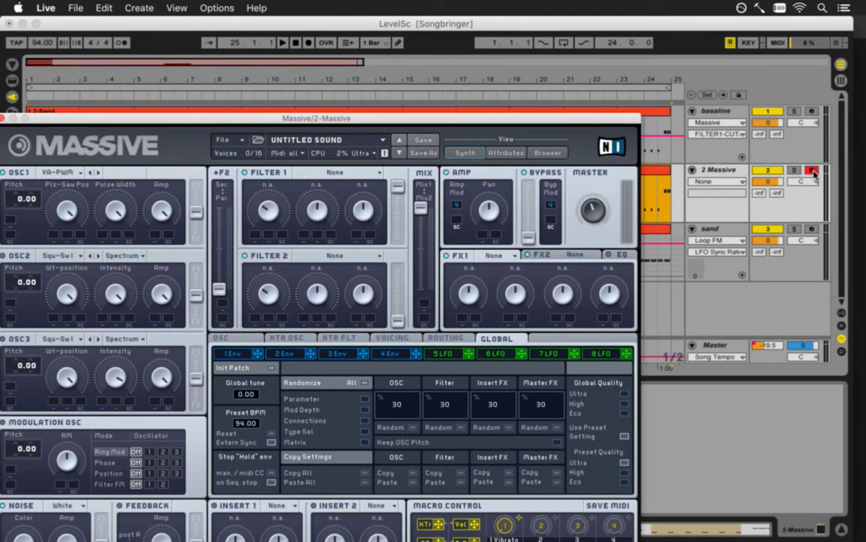
left_click(811, 171)
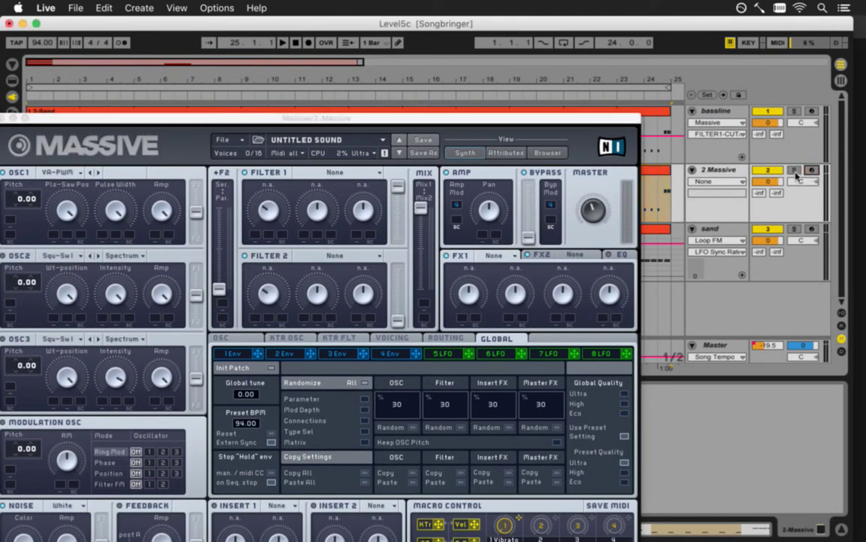
Solo and play the 2 Massive track, and close the Massive plug-in window.
left_click(518, 129)
left_click_drag(433, 120, 565, 33)
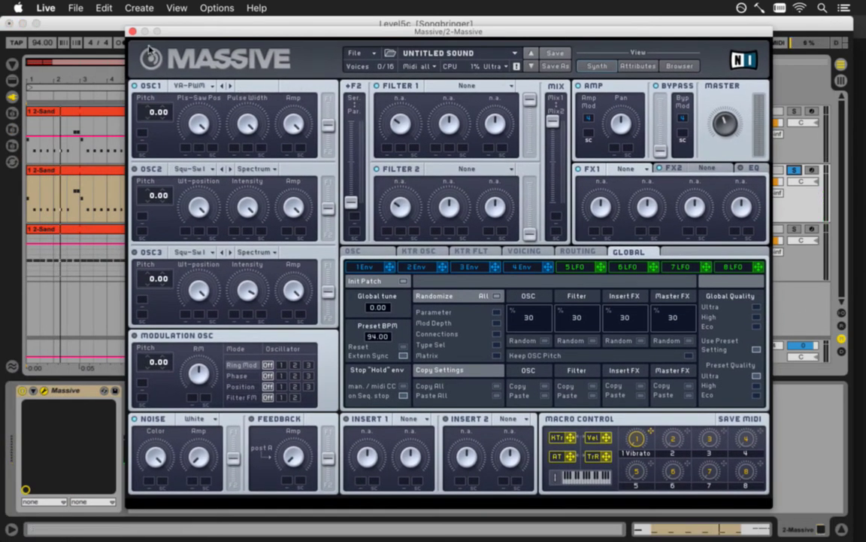
left_click(132, 33)
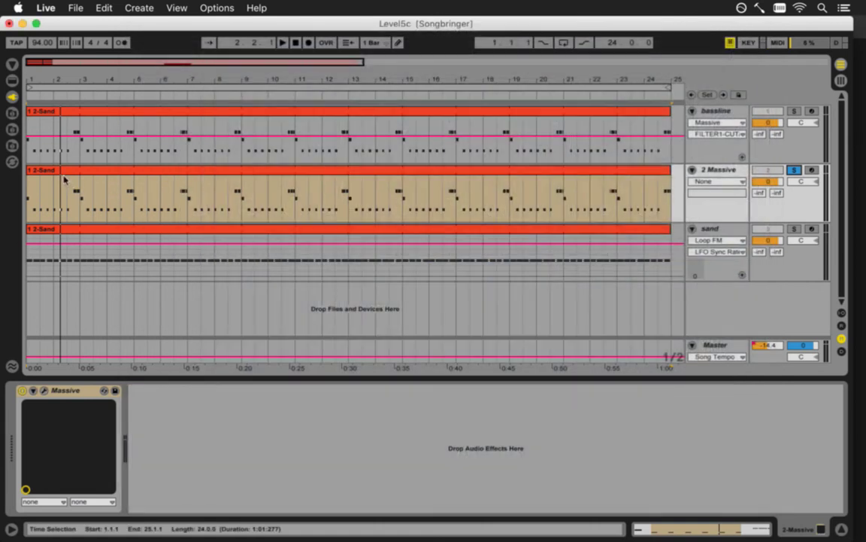
Lengthen the C2 and A1 notes in the 2 Massive clip so each ends just before the next beat, and play the result.
double_click(64, 176)
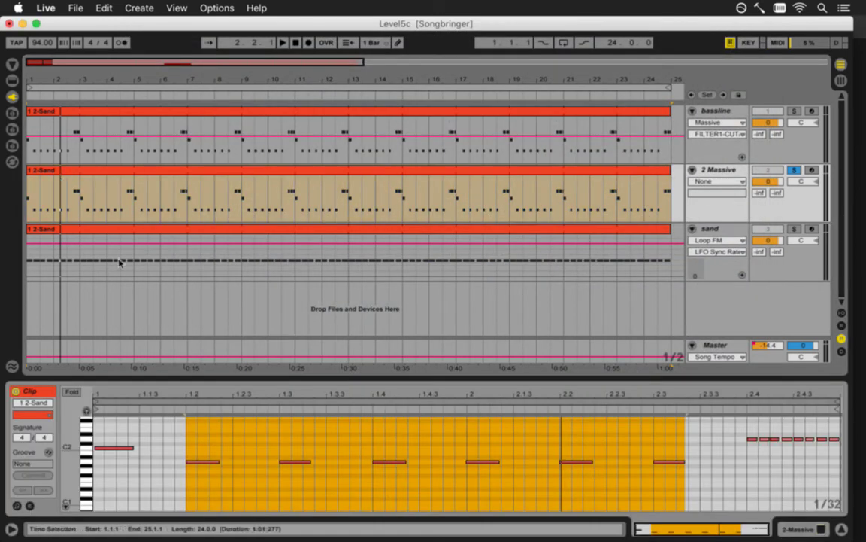
key("super+a")
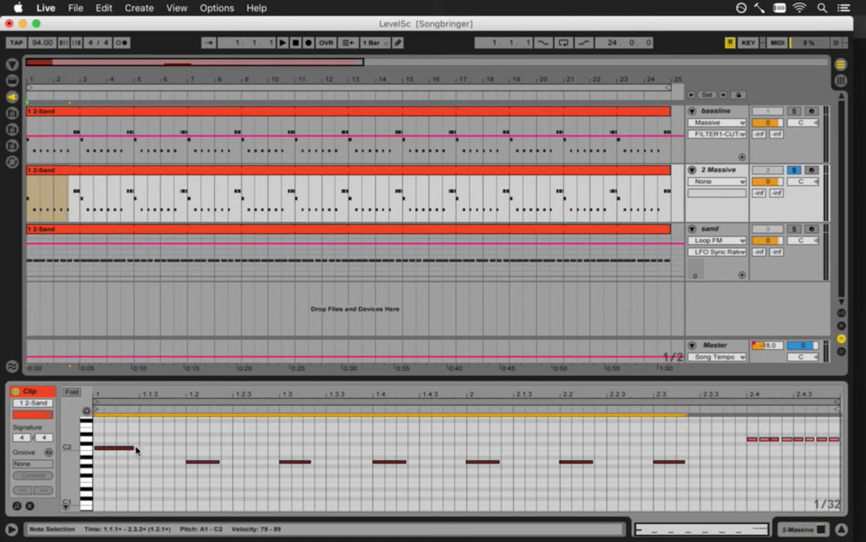
left_click_drag(136, 449, 181, 454)
key("space")
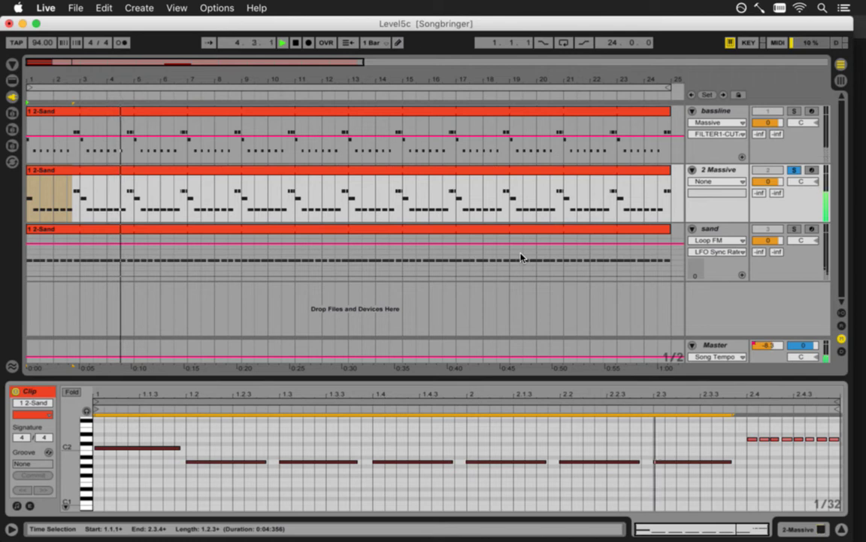
key("space")
Copy the run of short D2 notes from beat 2.4 to A1 at beat 2.3, replacing the long note, and play the result.
left_click(752, 439)
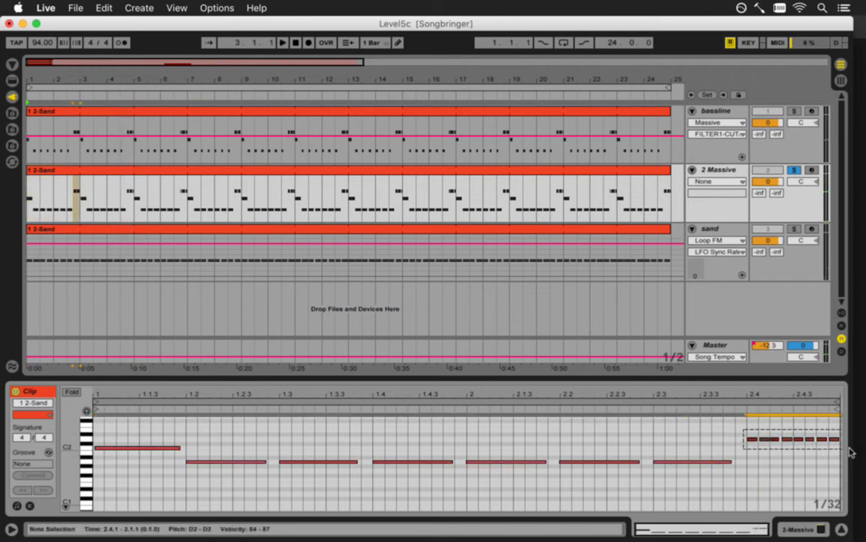
left_click_drag(752, 443, 665, 462)
key("space")
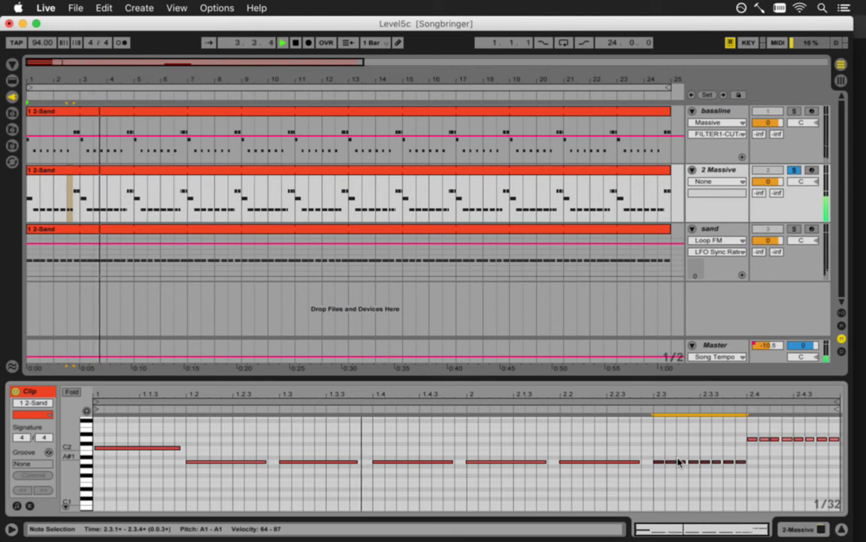
left_click(665, 456)
key("space")
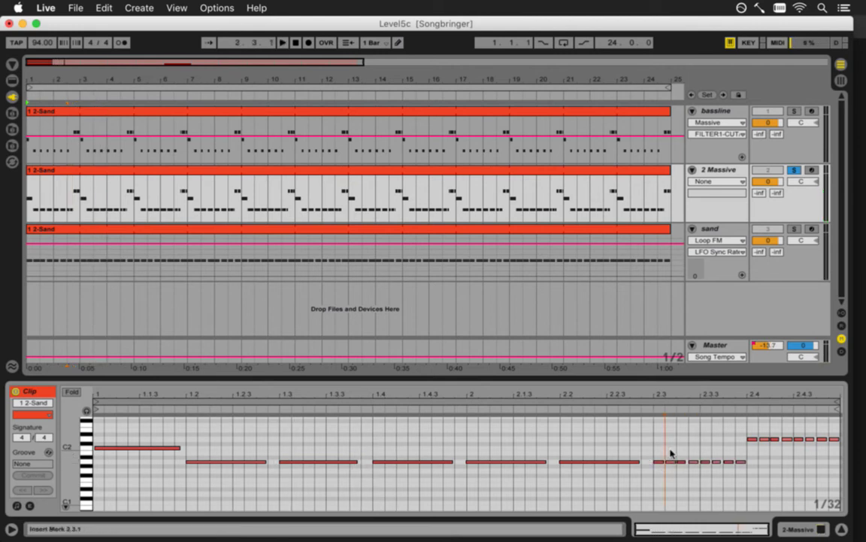
Delete every second short A1 note at beat 2.3 in the 2 Massive clip, leaving four evenly spaced notes, and play the result.
left_click(674, 461)
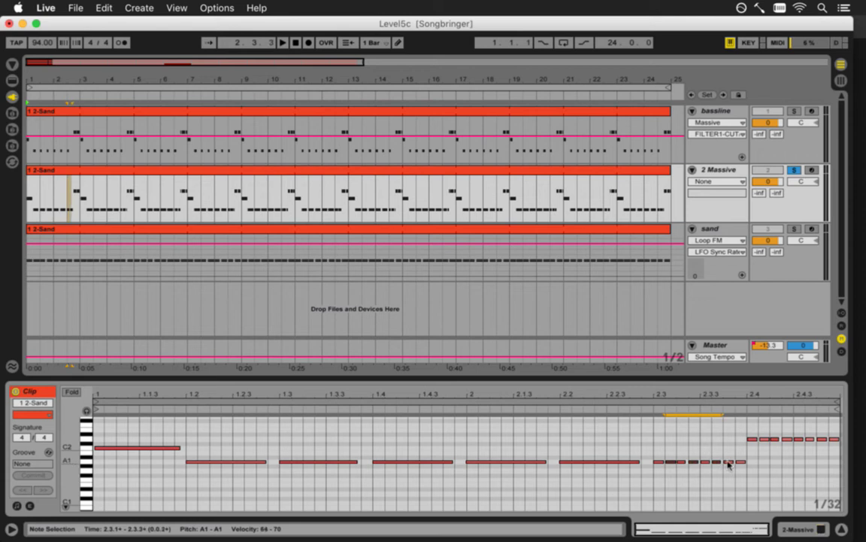
key("space")
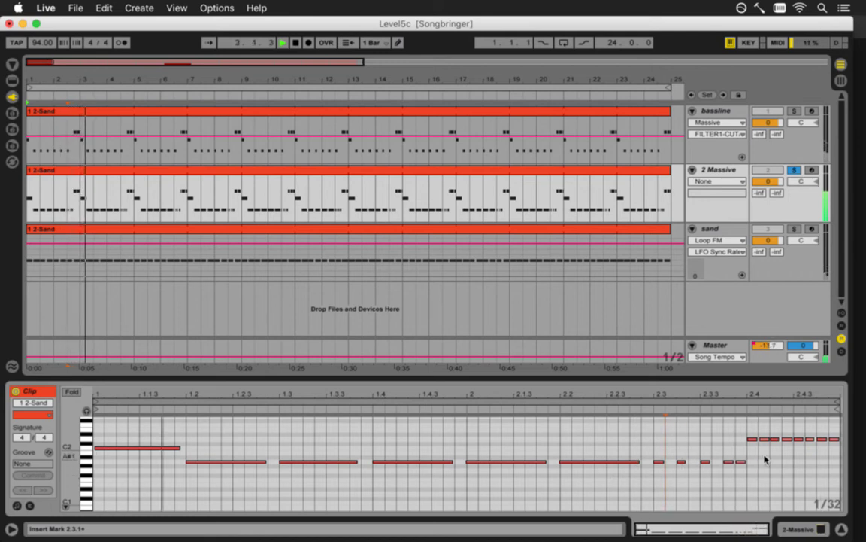
left_click(741, 461)
key("Delete")
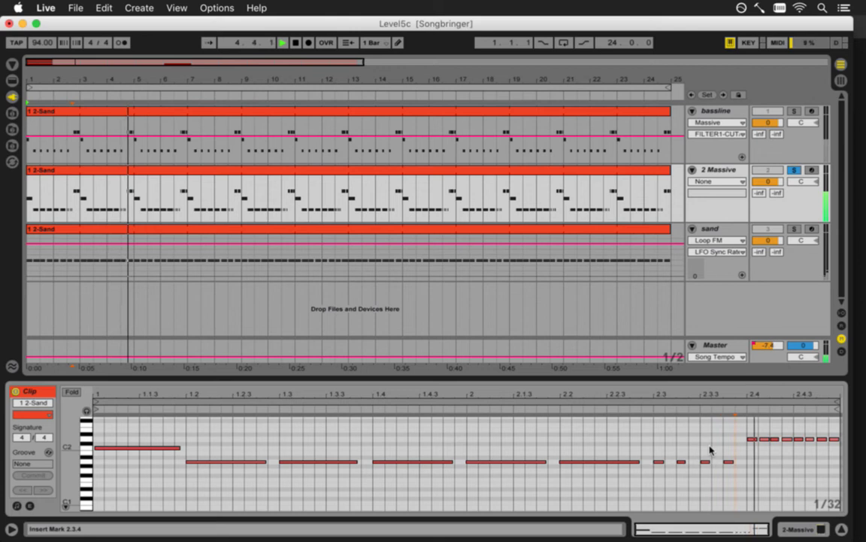
Copy the four short A1 notes from beat 2.3 to beats 2.1 and 1.3, replacing the long notes, and play the result.
left_click_drag(653, 451, 737, 482)
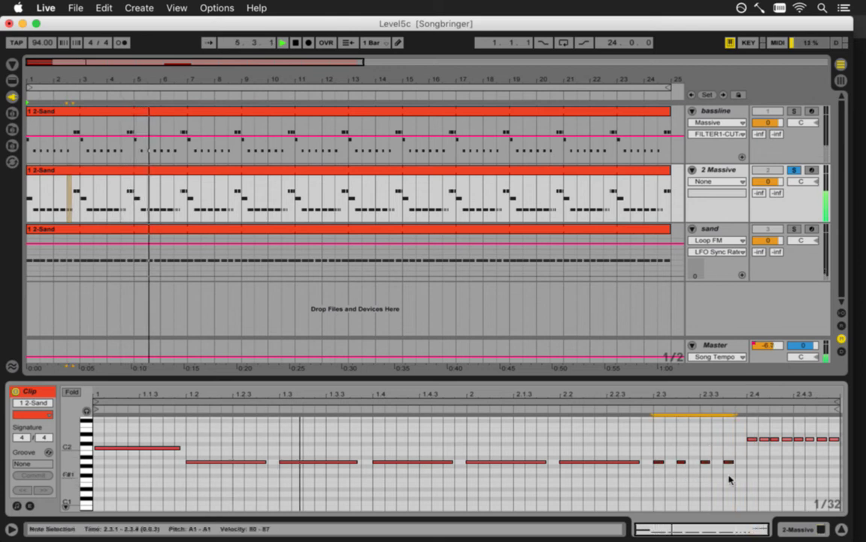
key("space")
left_click_drag(662, 461, 285, 465)
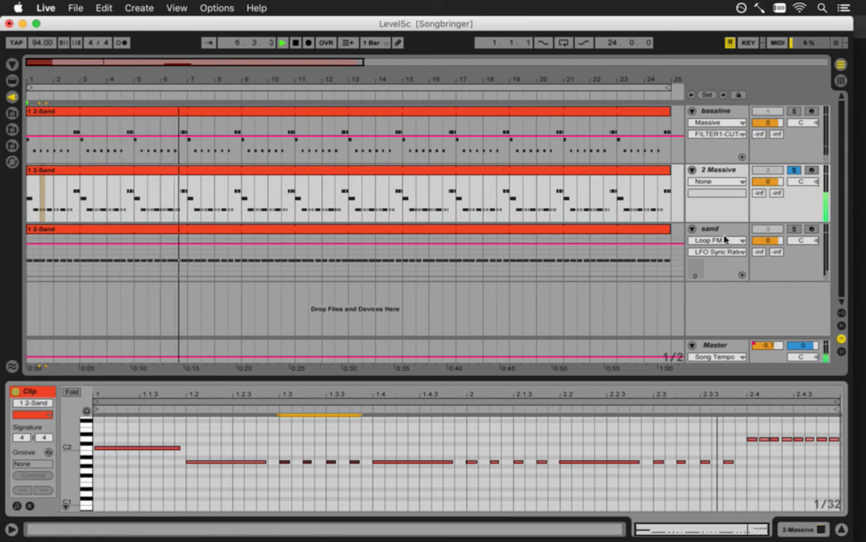
Open the Massive plug-in window of the 2 Massive track, move it clear of the arrangement's start, and play the track from bar 5.
key("shift+Tab")
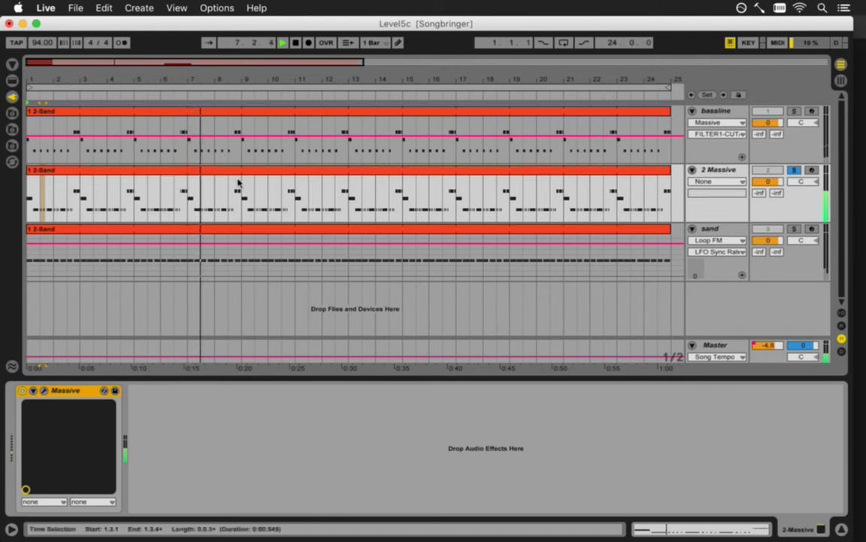
left_click(163, 202)
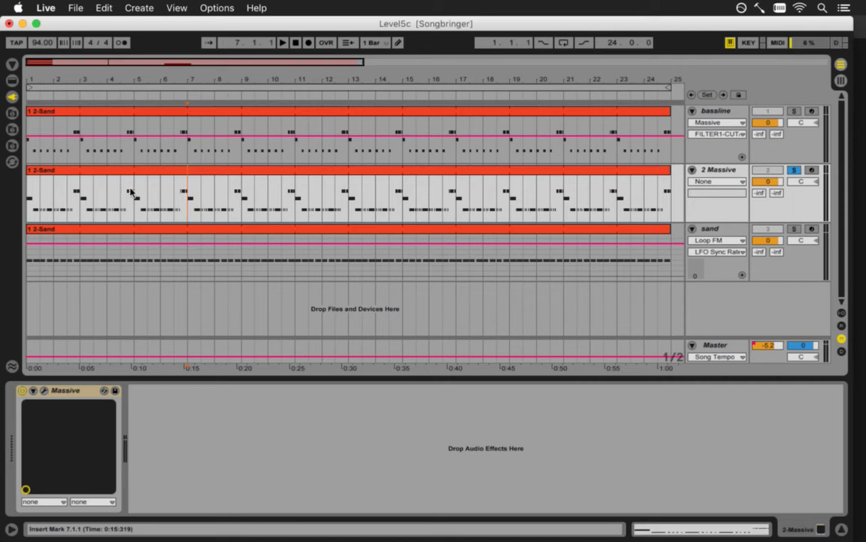
key("space")
left_click(45, 390)
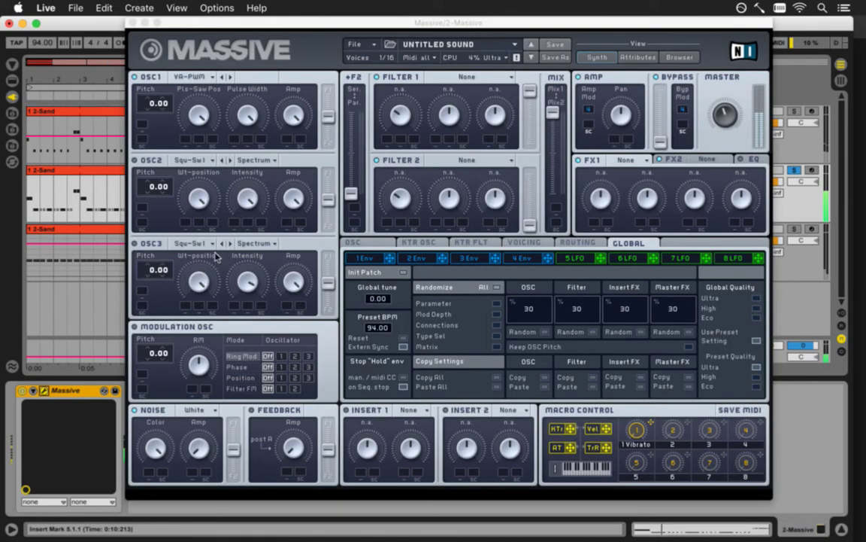
left_click_drag(250, 28, 306, 76)
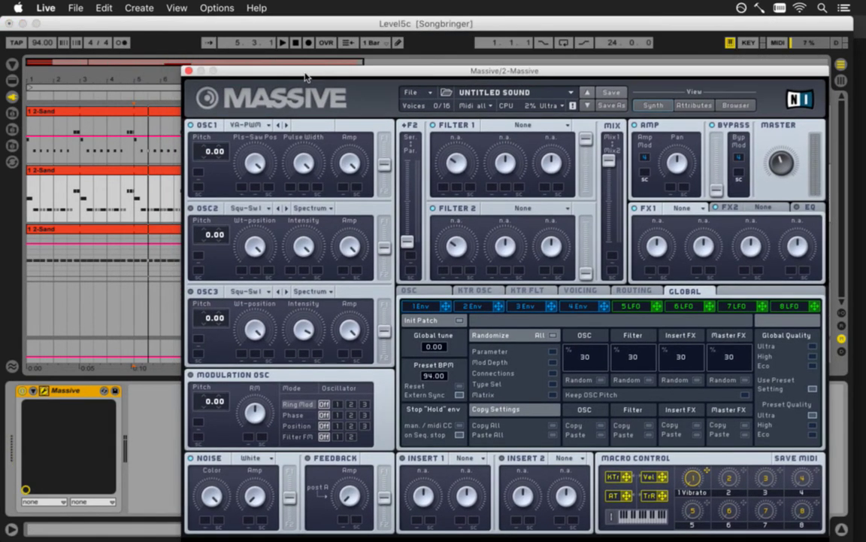
key("space")
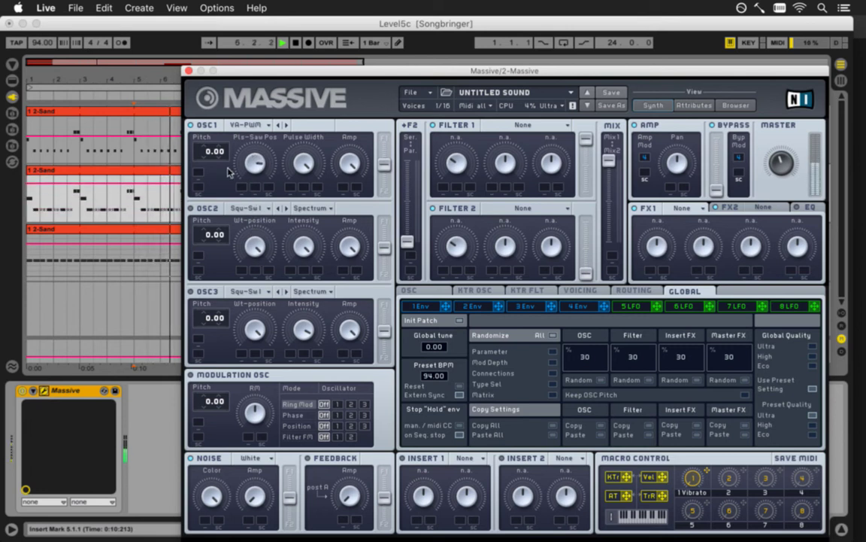
Try an OSC1 pitch of -4.00 during playback and return the pitch to 0.00.
key("space")
mouse_move(209, 153)
left_mouse_down()
mouse_move(204, 158)
mouse_move(206, 147)
mouse_move(216, 150)
left_mouse_up()
key("space")
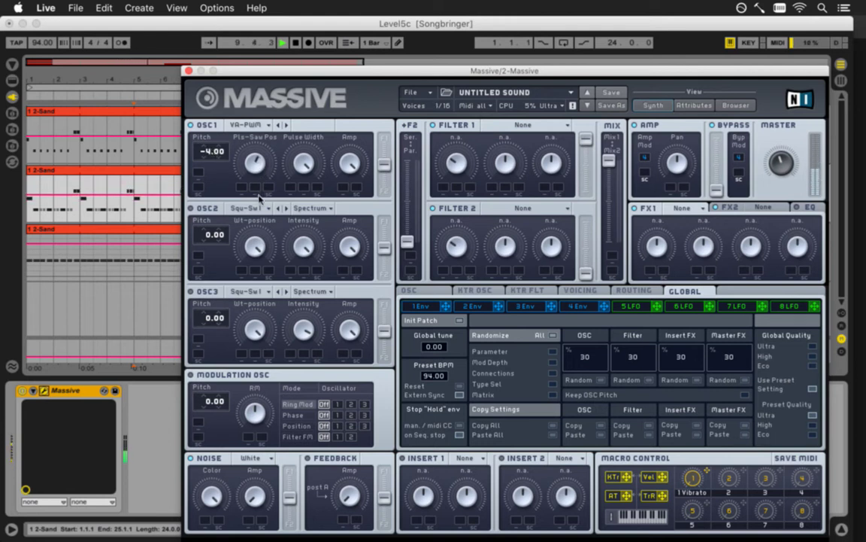
left_click_drag(211, 153, 210, 139)
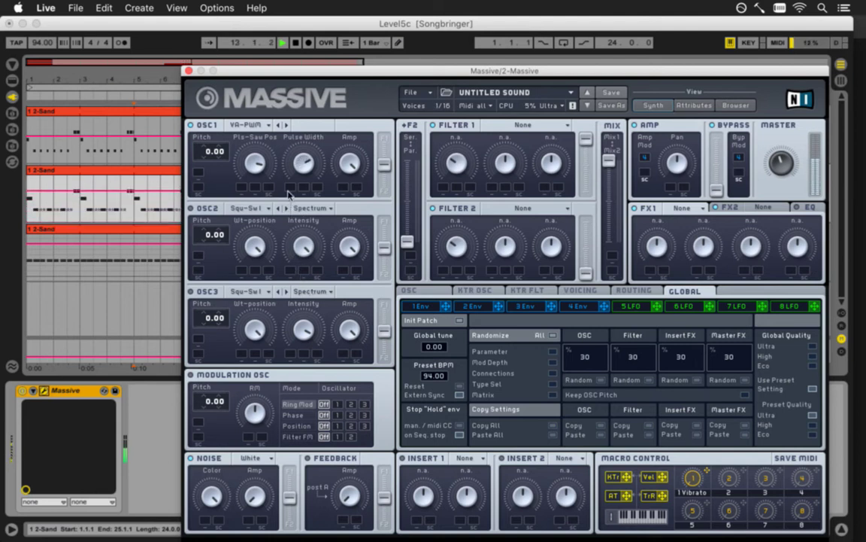
Lower OSC1's Pulse Width to about its midpoint, assign LFO 5 to modulate it, and play the result.
key("space")
left_click_drag(307, 164, 307, 179)
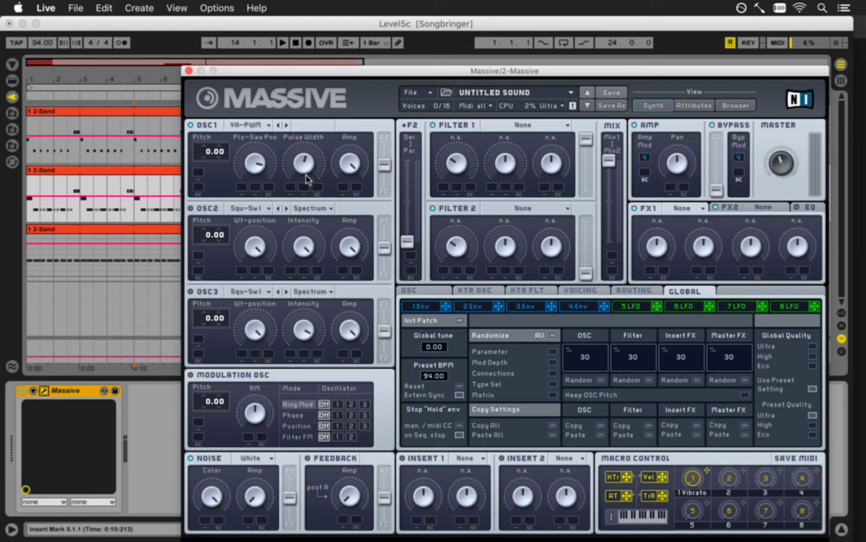
left_click(632, 307)
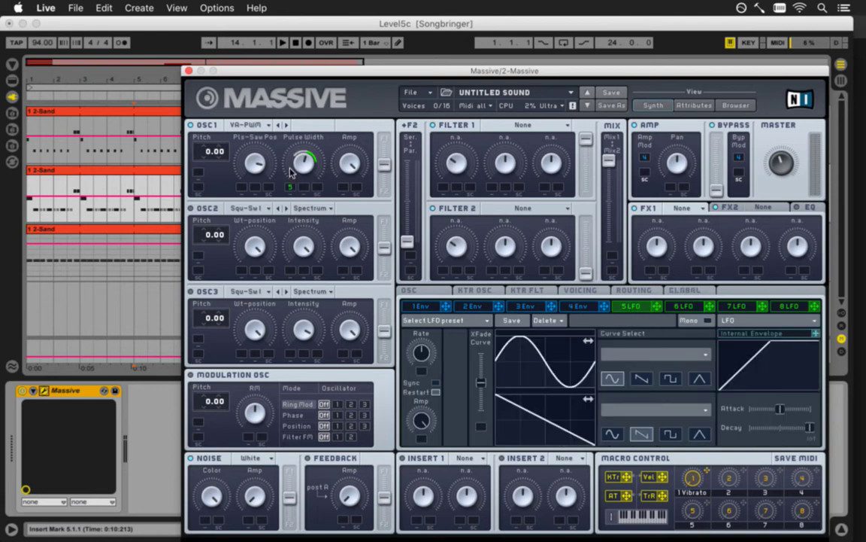
key("space")
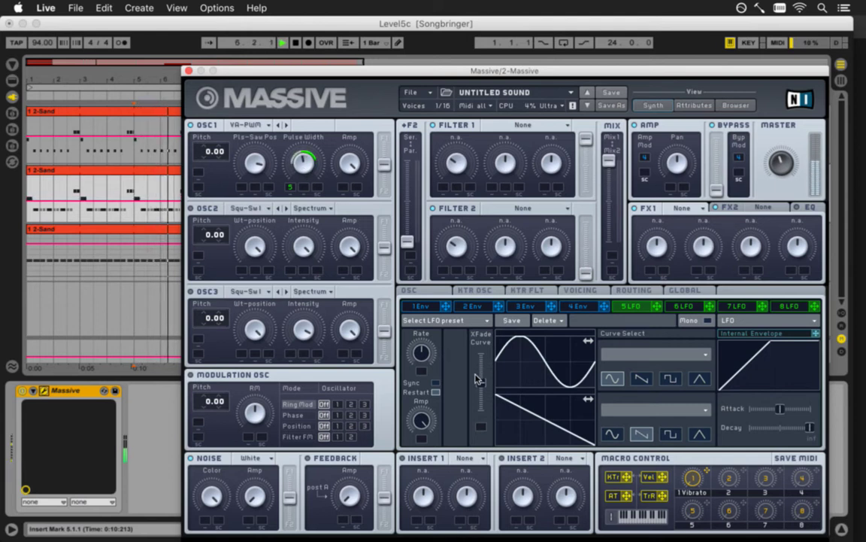
Turn on tempo sync for LFO 5 and set its upper curve to sawtooth after auditioning the triangle.
left_click(640, 379)
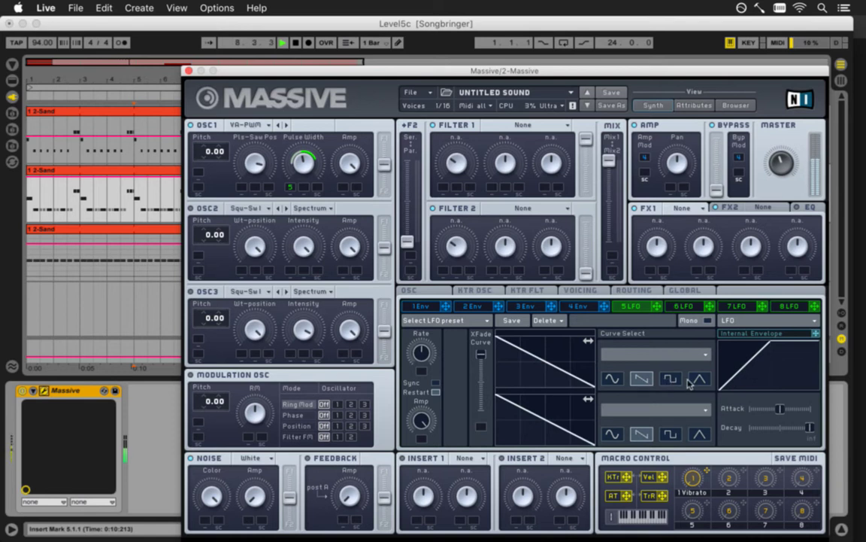
left_click(699, 379)
left_click(436, 382)
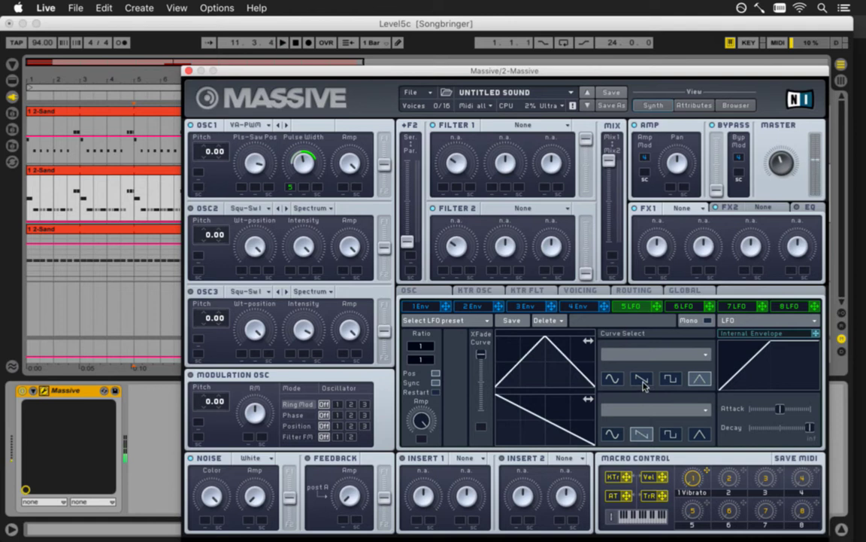
left_click(642, 380)
key("space")
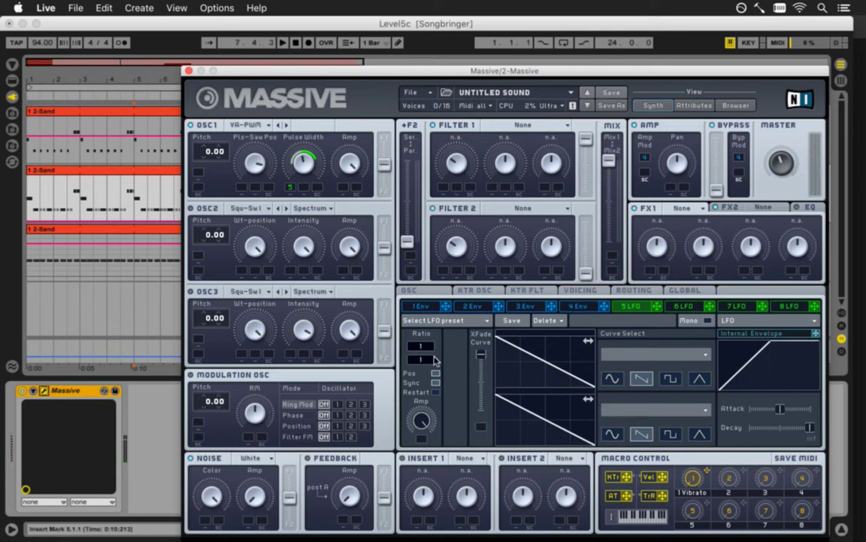
Set LFO 5's ratio to 1/2 with the sawtooth upper curve and shorten its internal envelope's decay to about the middle.
key("space")
left_click_drag(426, 363, 428, 353)
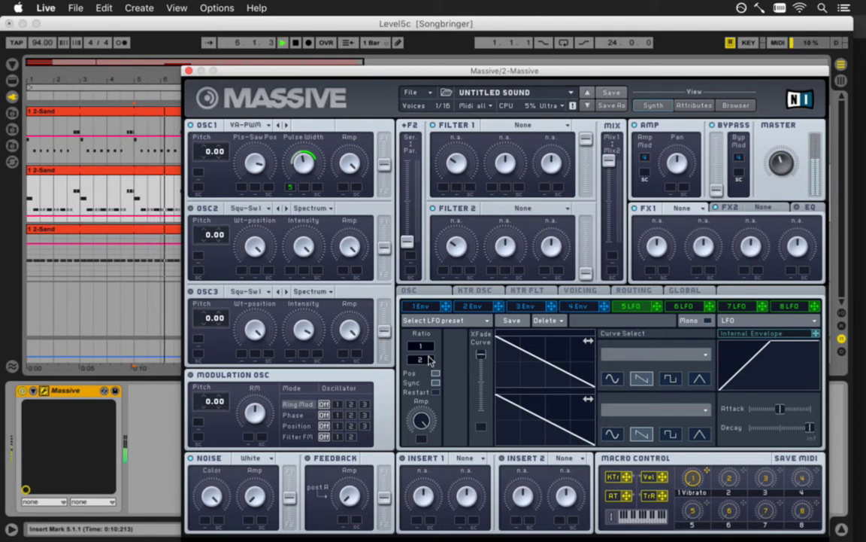
left_click_drag(428, 359, 429, 354)
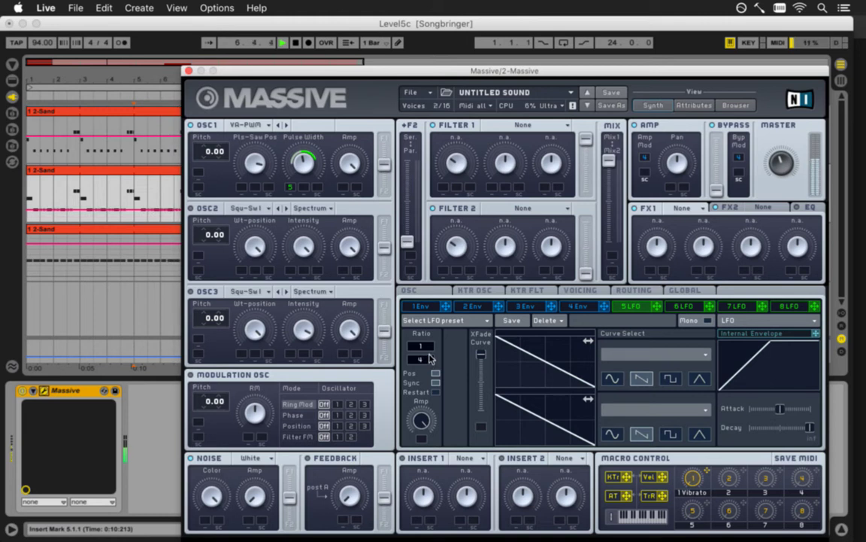
left_click(612, 378)
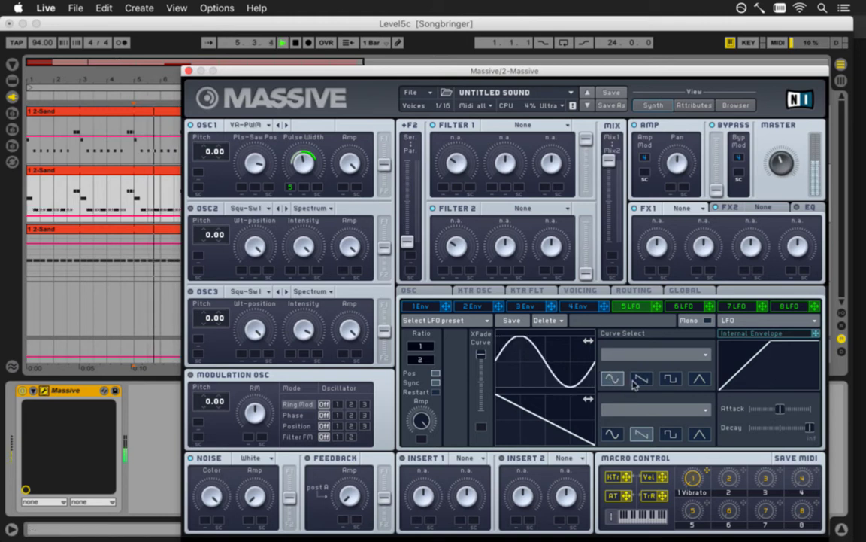
left_click(641, 378)
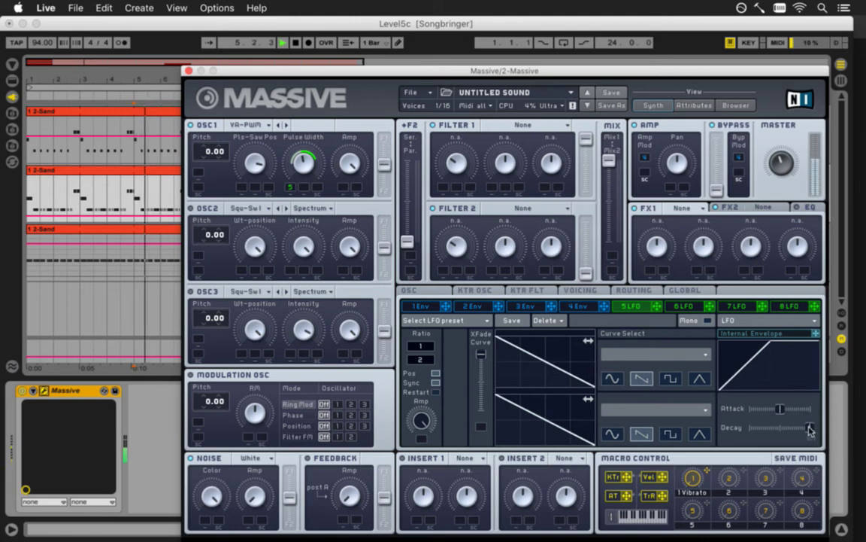
left_click_drag(810, 429, 780, 429)
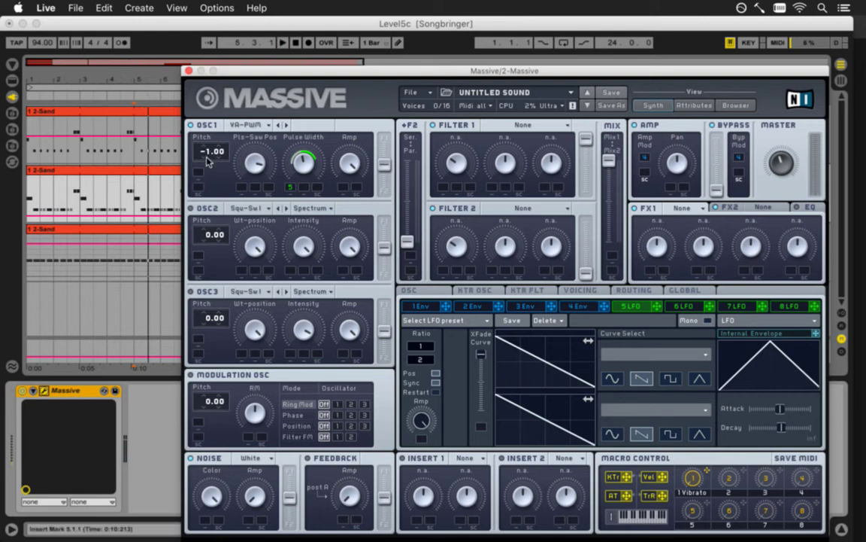
Try OSC1 pitches such as -16.00 and 11.00 with playback, and return the pitch to 0.00.
left_click_drag(210, 161, 209, 189)
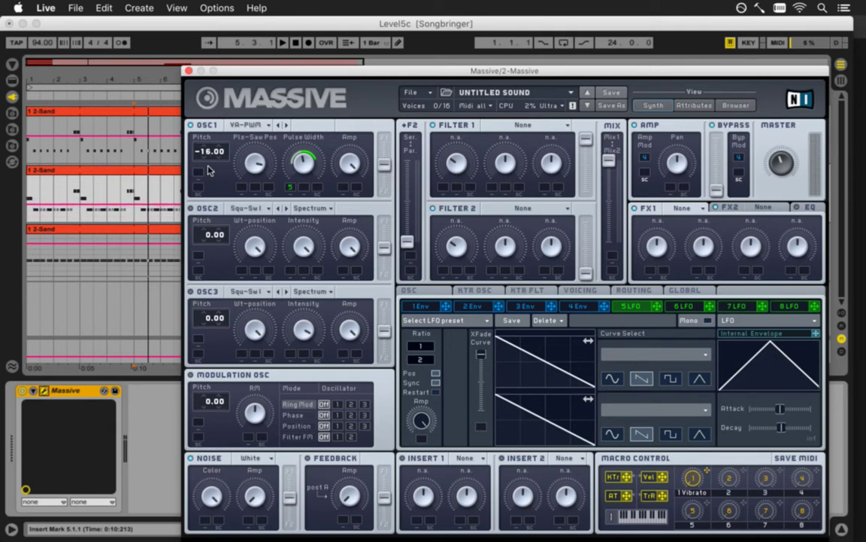
key("space")
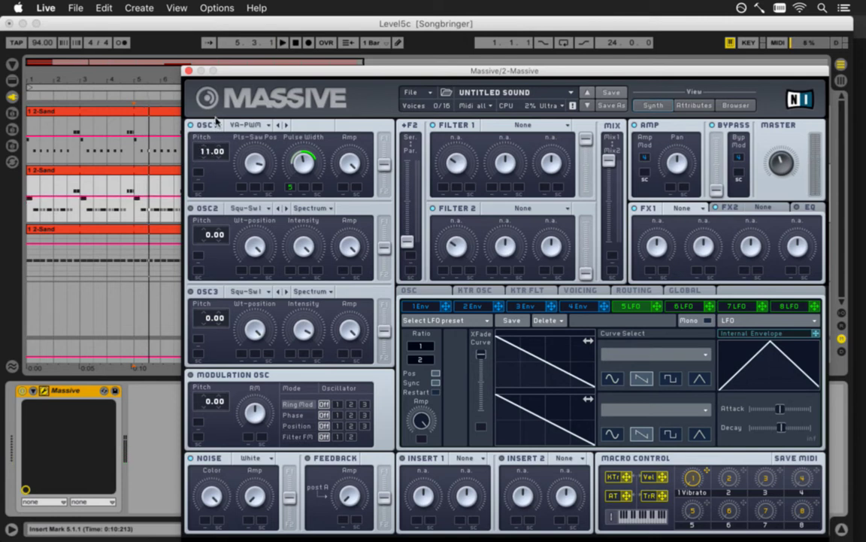
key("space")
left_click_drag(208, 155, 208, 175)
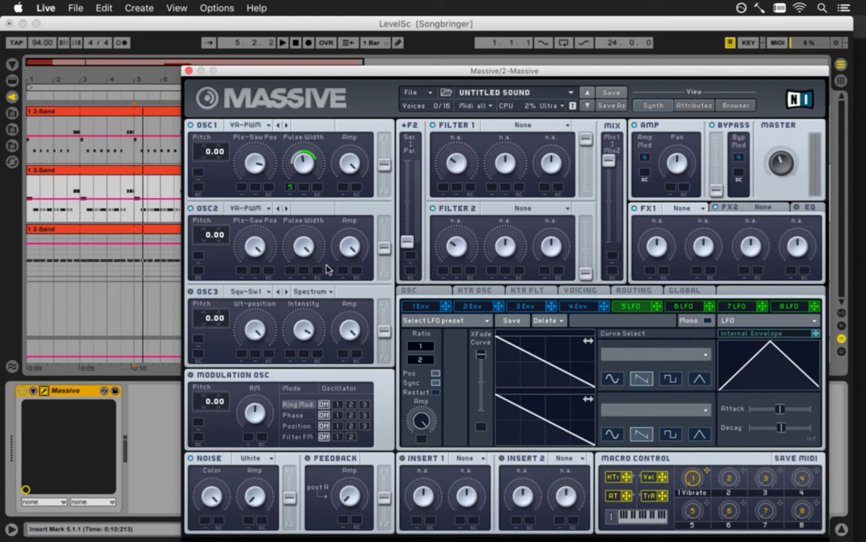
Set the pitch of the VA-PWM oscillator OSC2 to -12.04.
left_click_drag(210, 236, 208, 264)
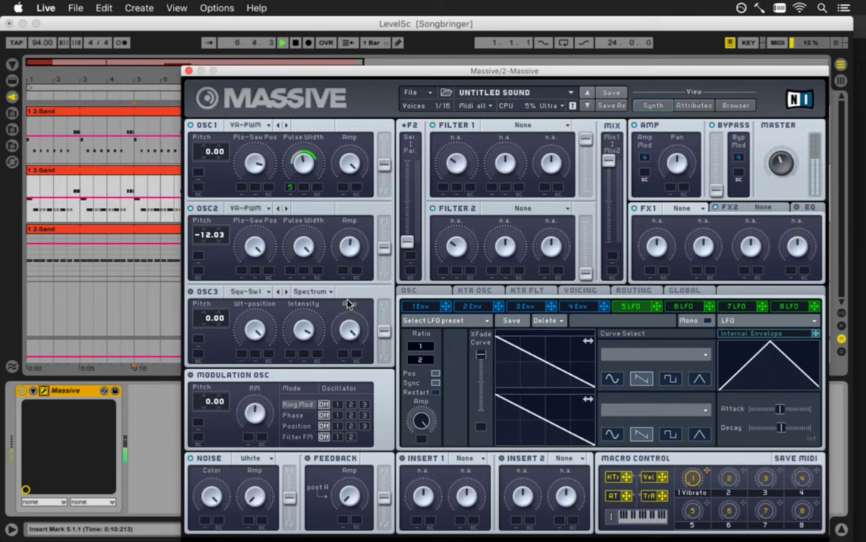
left_click(219, 241)
Set the FX1 effect to Dimension Expander, leave FX2 empty, and turn on the EQ section.
left_click(687, 209)
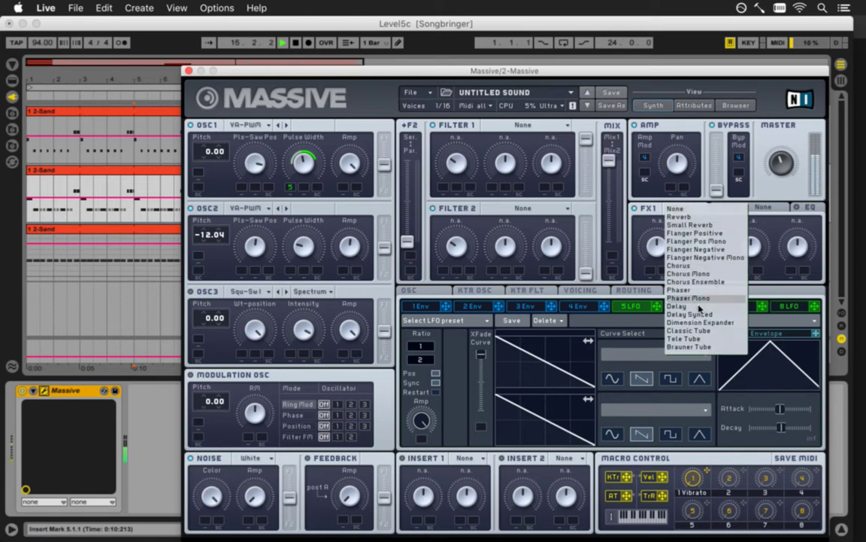
left_click(631, 293)
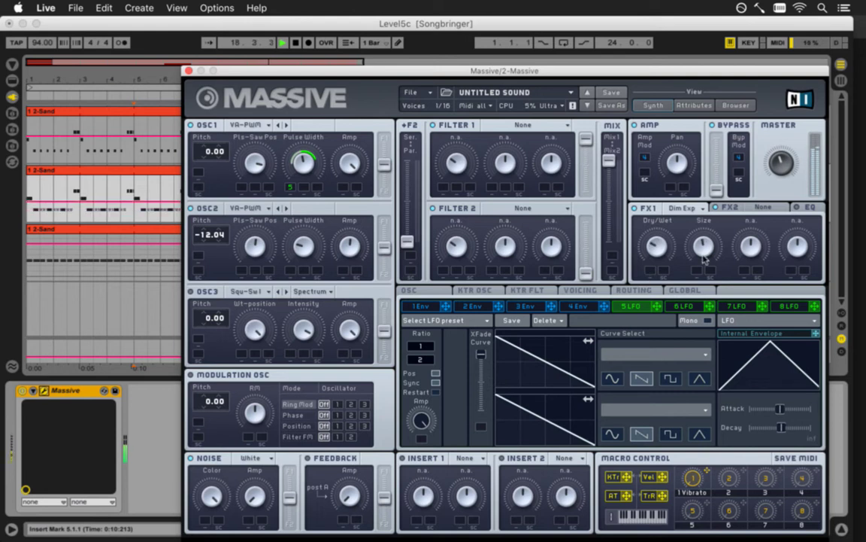
left_click(729, 210)
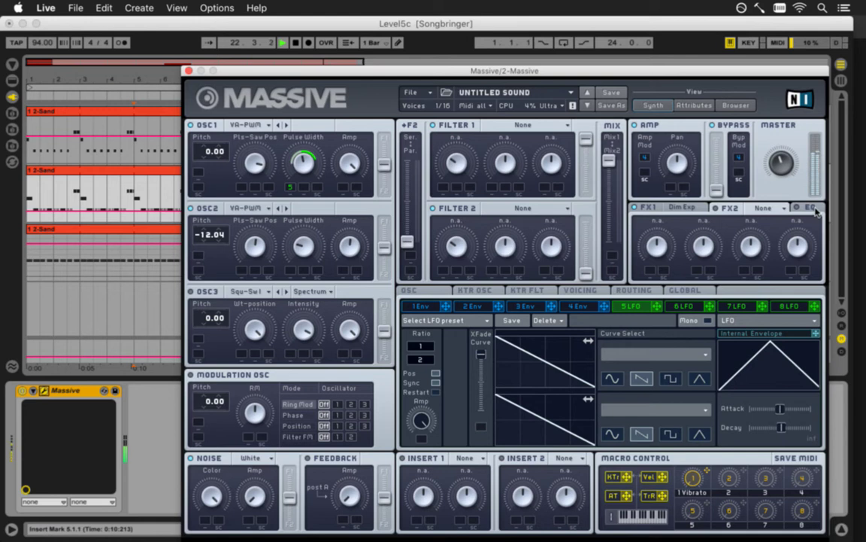
left_click(805, 210)
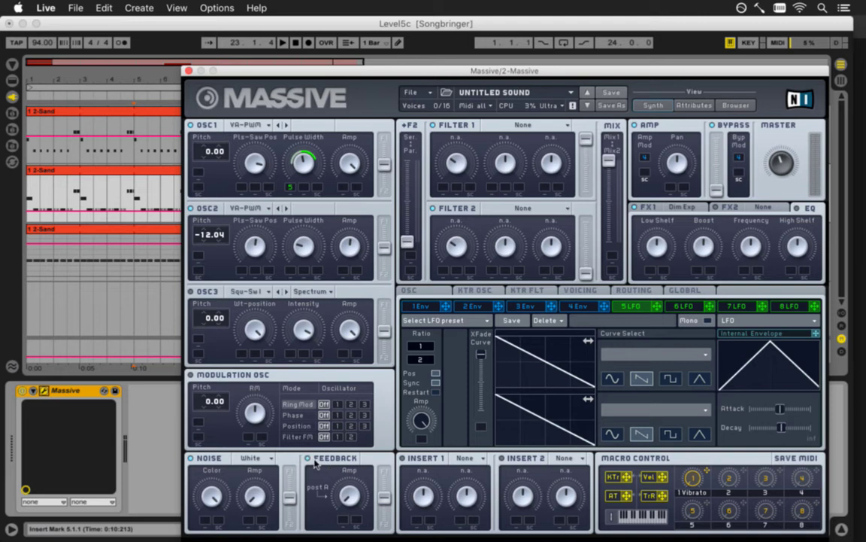
Turn on the Modulation OSC and set Phase modulation to oscillator 2, auditioning Ring Mod on 2 and Phase on 1 during playback.
key("space")
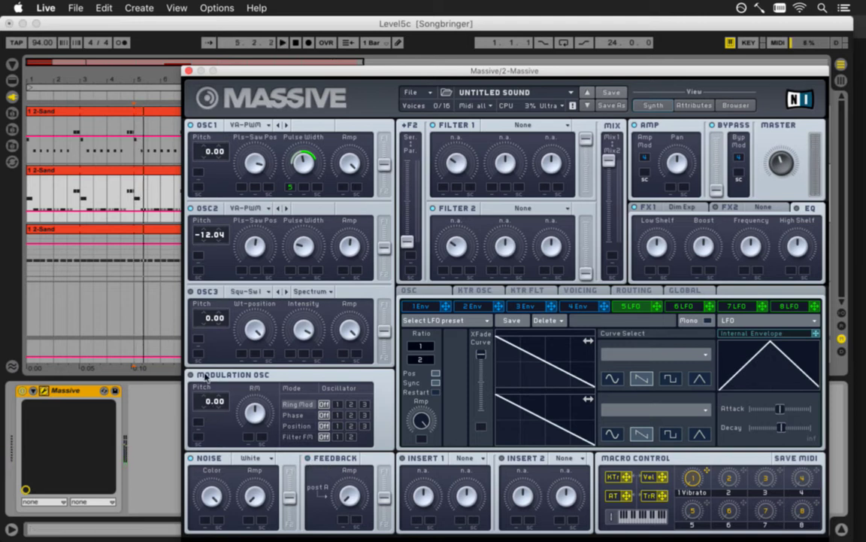
left_click(350, 404)
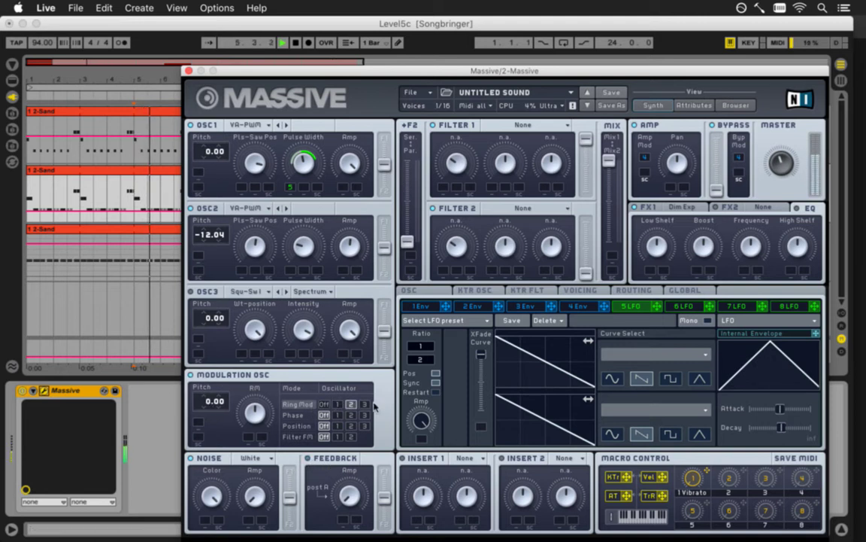
left_click(339, 414)
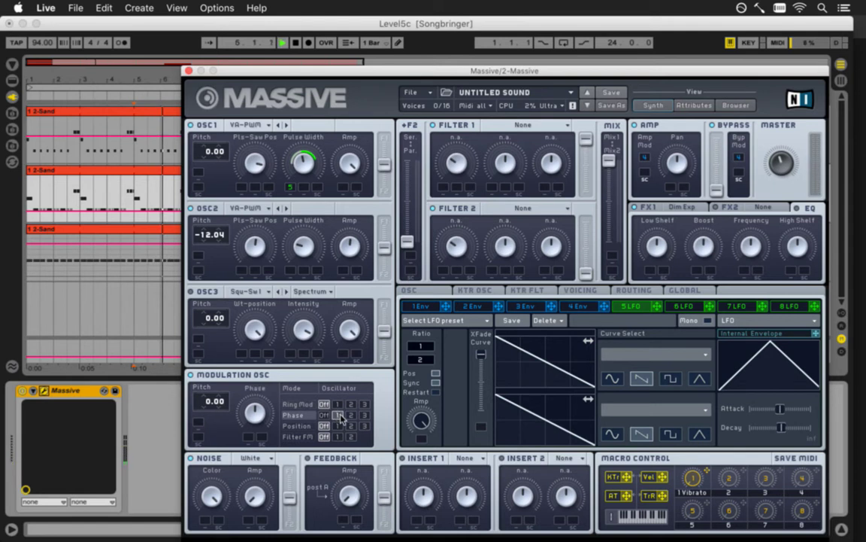
left_click(349, 415)
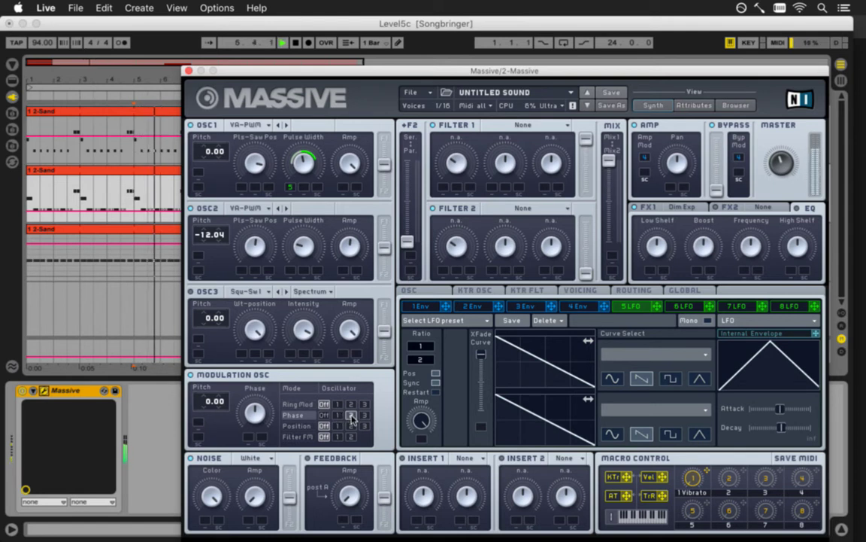
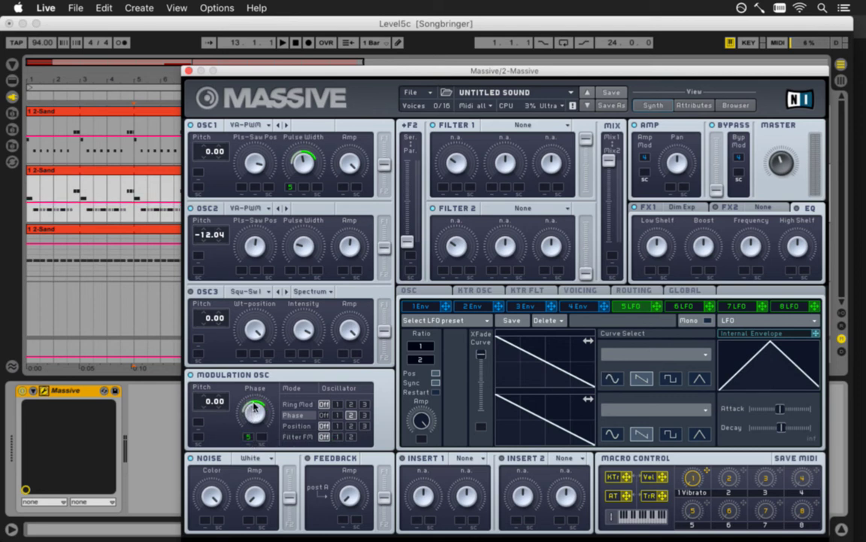
Set the Modulation OSC pitch to 12.02 during playback and close the Massive plug-in window.
key("space")
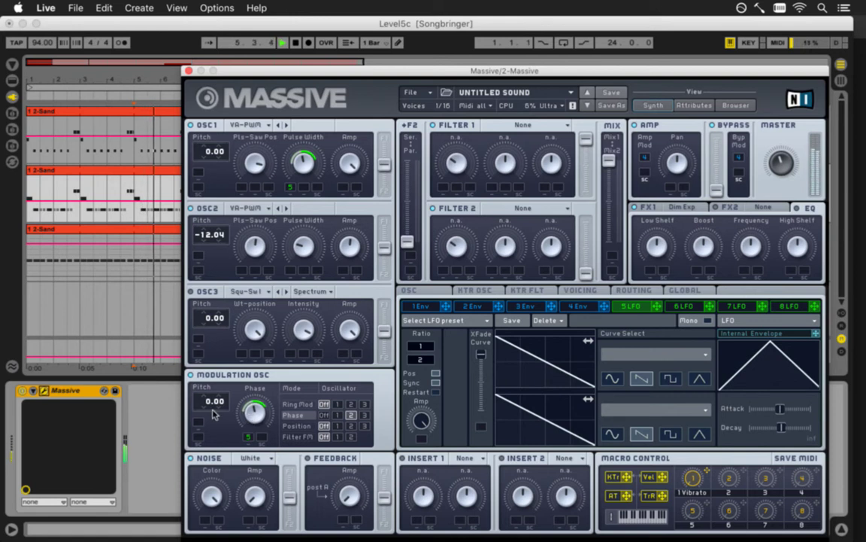
mouse_move(212, 401)
left_mouse_down()
mouse_move(209, 419)
mouse_move(216, 400)
left_mouse_up()
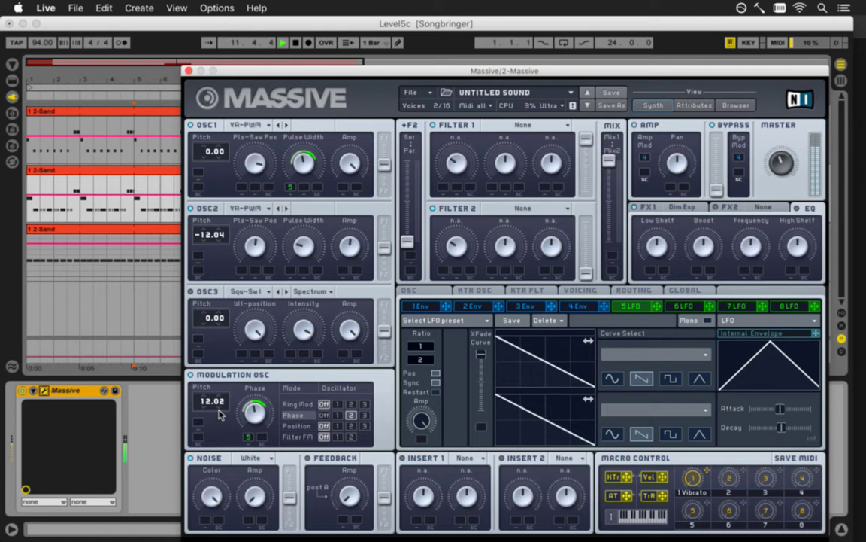
left_click(188, 71)
Briefly solo the 2 Massive track, then mute it and play the arrangement with just the bassline and sand tracks.
left_click(795, 170)
left_click(795, 170)
key("space")
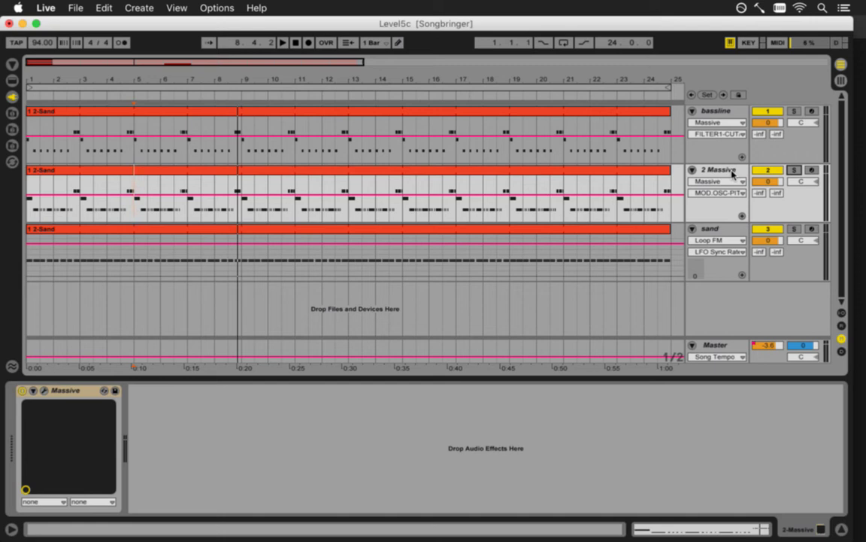
left_click(771, 180)
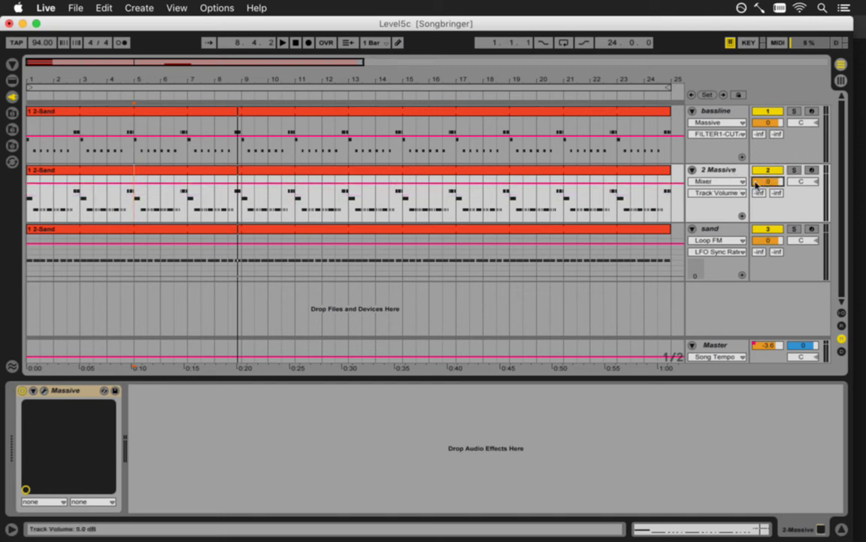
left_click(732, 186)
left_click(731, 192)
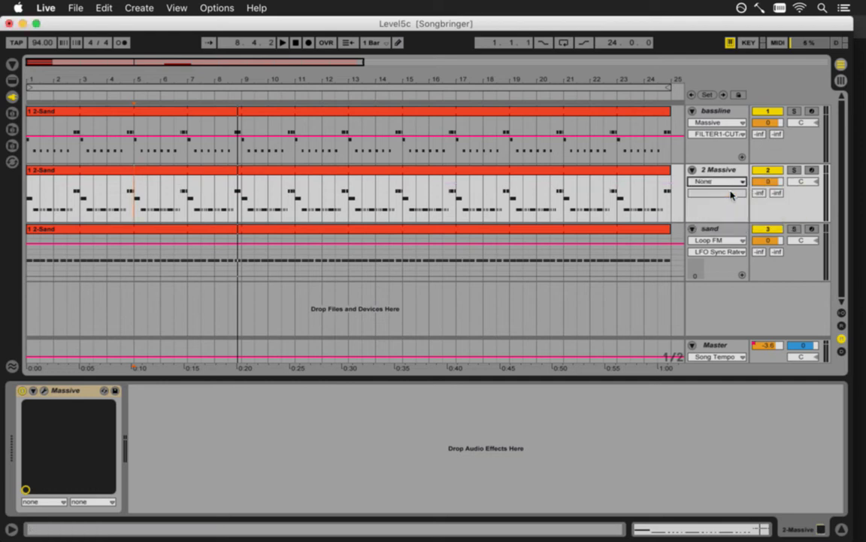
left_click(767, 171)
key("space")
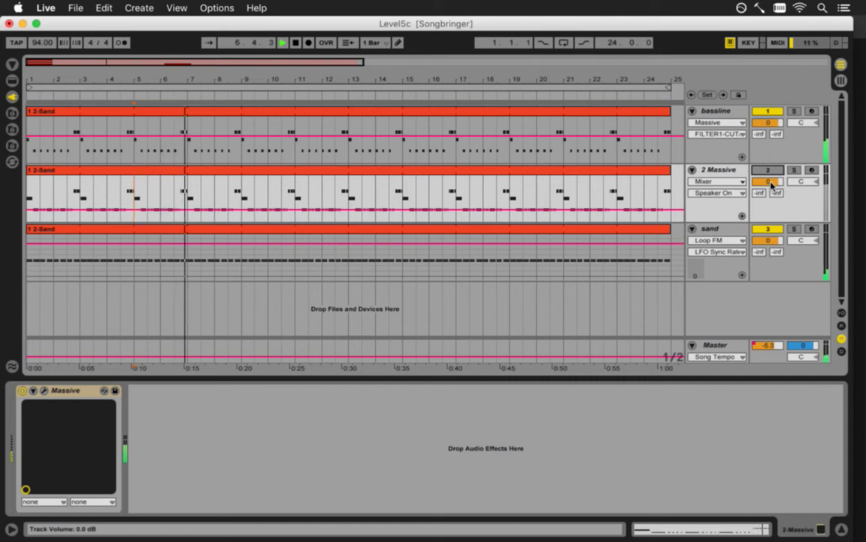
Set the Tune of the sand track's Loop FM to 63.98 and audition its filter on and off.
left_click(715, 229)
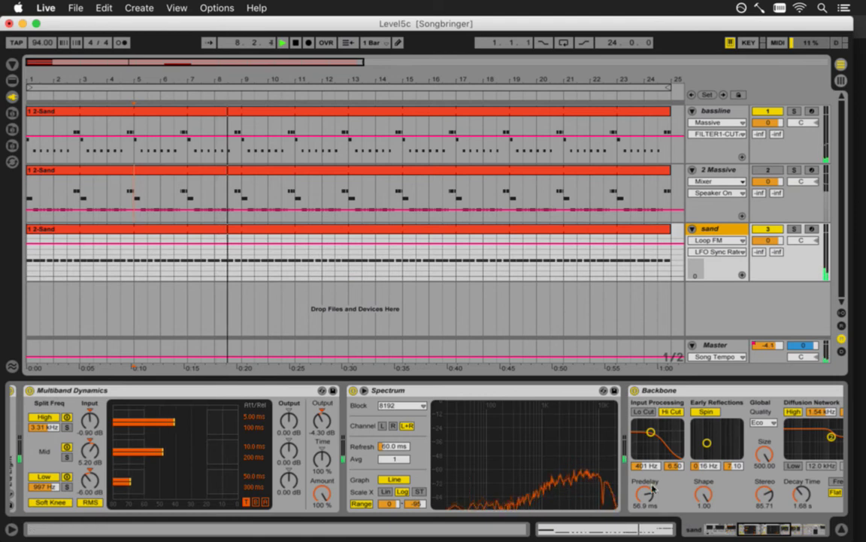
left_click_drag(756, 529, 794, 534)
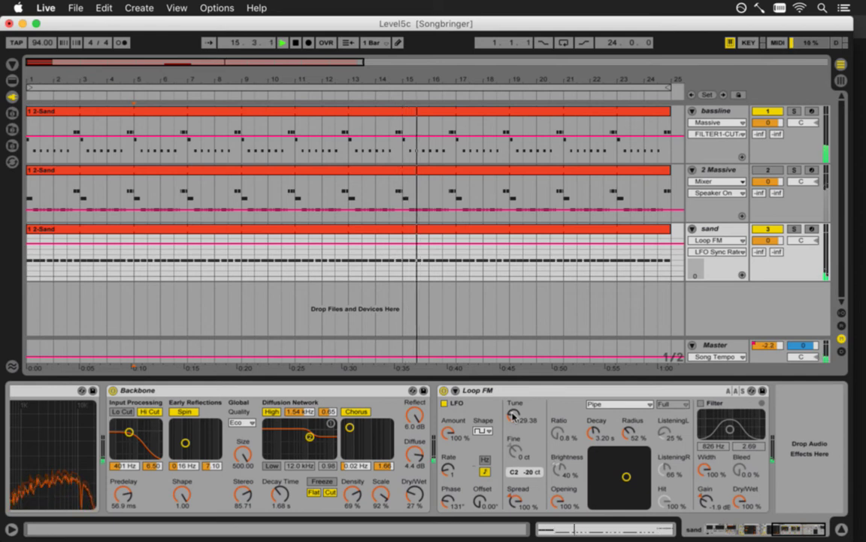
mouse_move(513, 415)
left_mouse_down()
mouse_move(512, 380)
mouse_move(513, 431)
mouse_move(513, 418)
left_mouse_up()
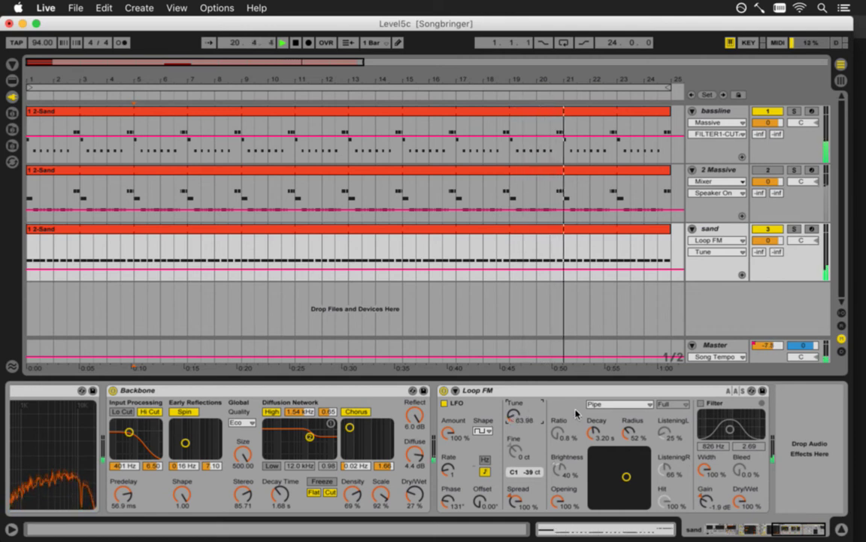
left_click(701, 403)
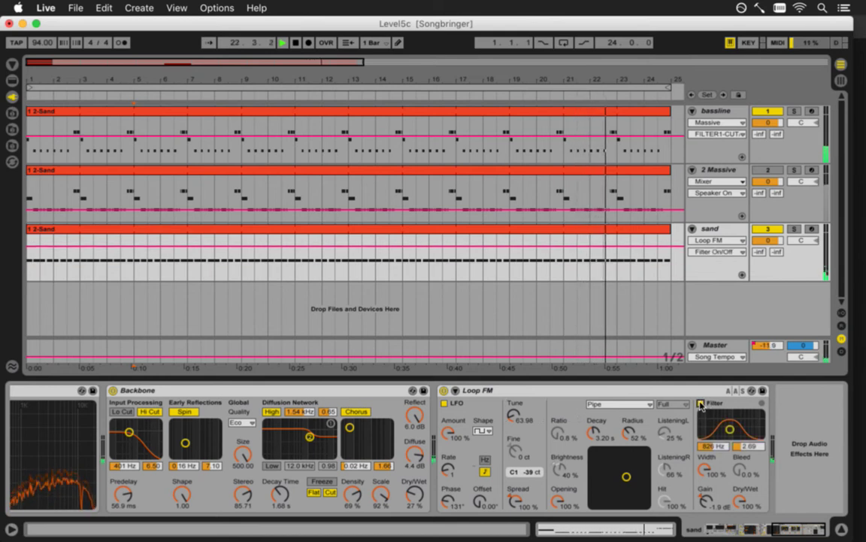
left_click(701, 403)
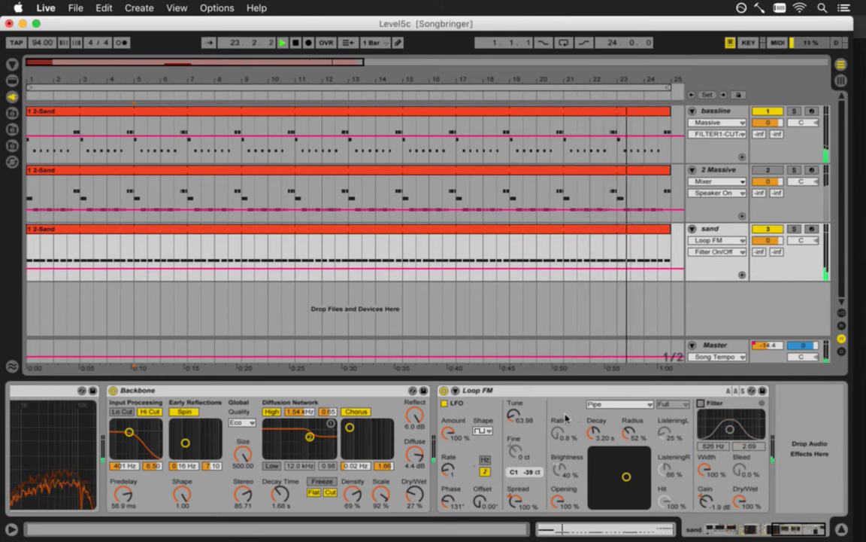
Audition the falling sawtooth as the Loop FM LFO shape and set the shape to rising sawtooth.
left_click(482, 431)
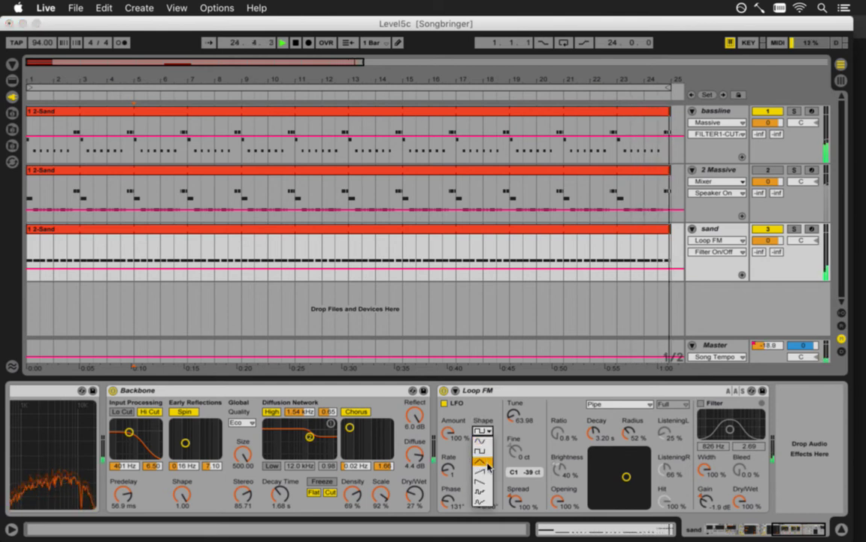
left_click(486, 463)
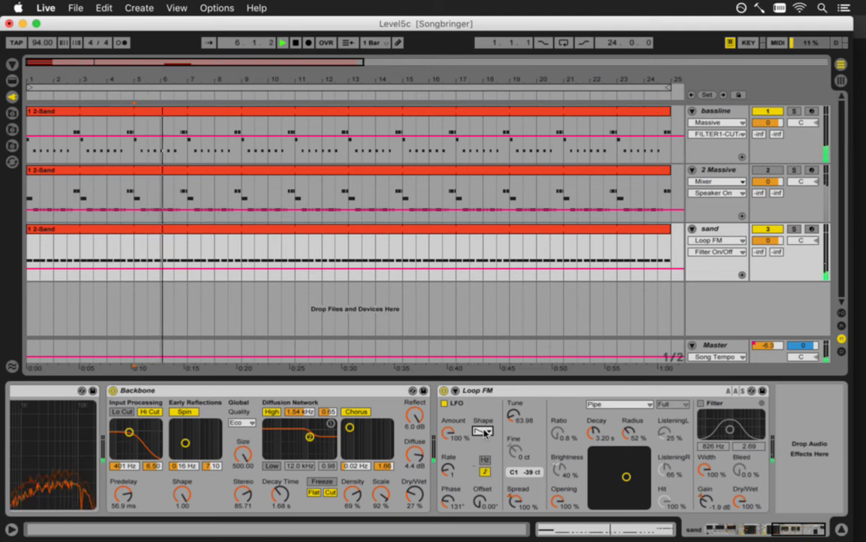
left_click(486, 431)
left_click(486, 455)
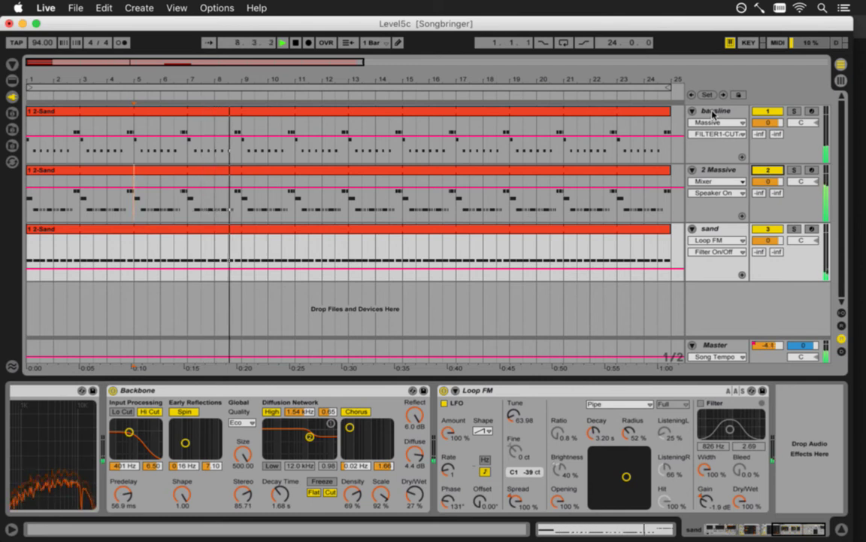
Mute the bassline track and save the Level5c set.
left_click(757, 113)
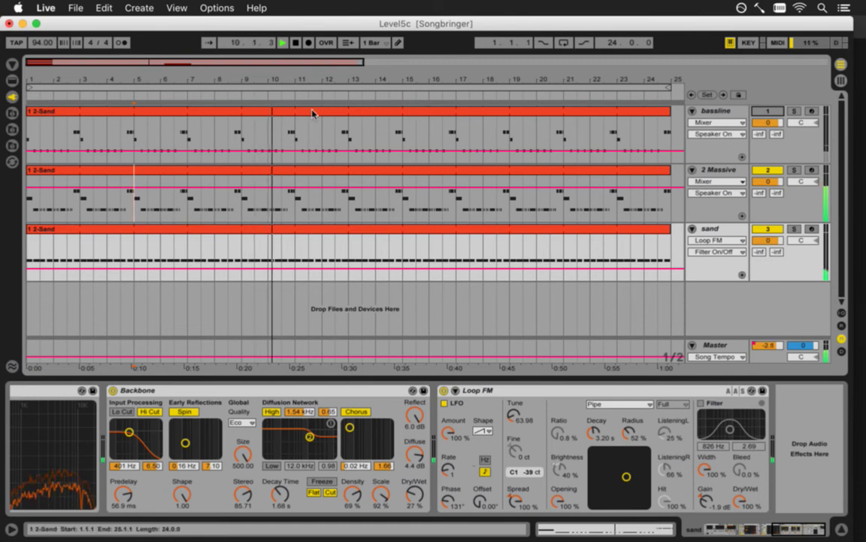
key("super+s")
Export the Master output as a WAV file, replacing the existing file in the waves folder.
left_click(76, 8)
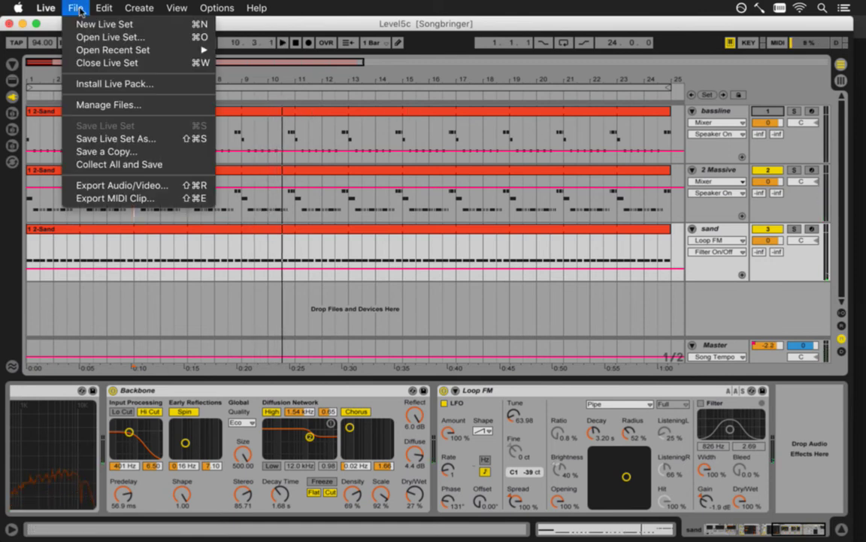
left_click(116, 166)
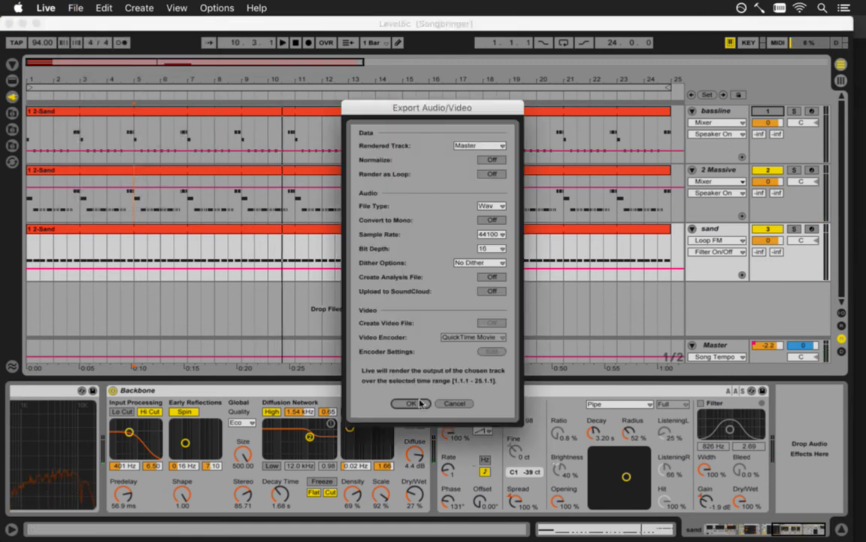
left_click(413, 400)
key("Return")
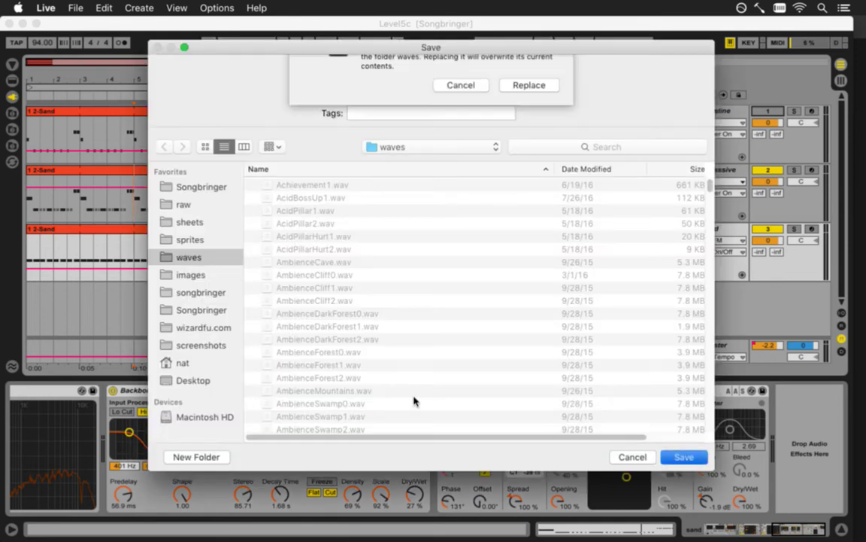
left_click(530, 139)
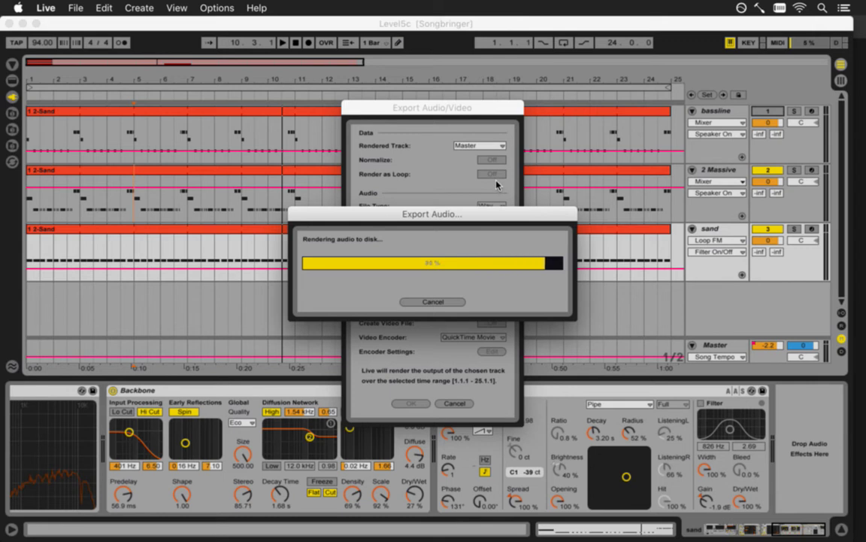
Switch to Xcode and run the Songbringer project.
key("super+Tab")
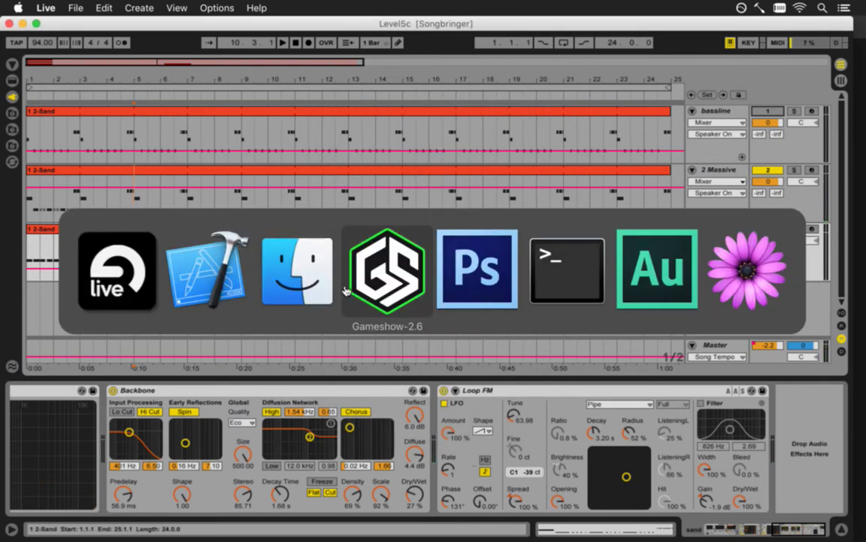
left_click(191, 302)
key("super+r")
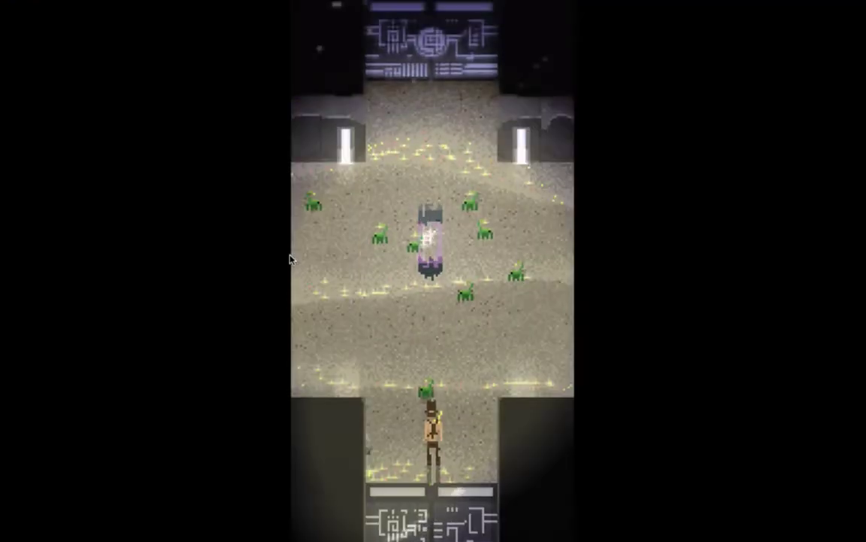
Play-test the first dungeon room, fighting the small green creatures, and leave through the west passage.
key("f")
key("f")
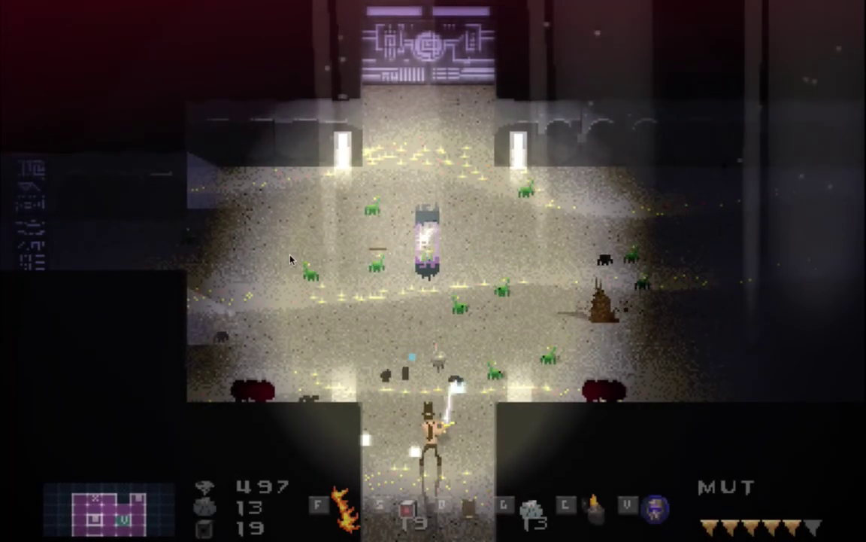
key("Up")
key("f")
key("Left")
key("f")
key("Up")
key("Right")
key("f")
key("f")
key("f")
key("f")
key("Left")
key("a")
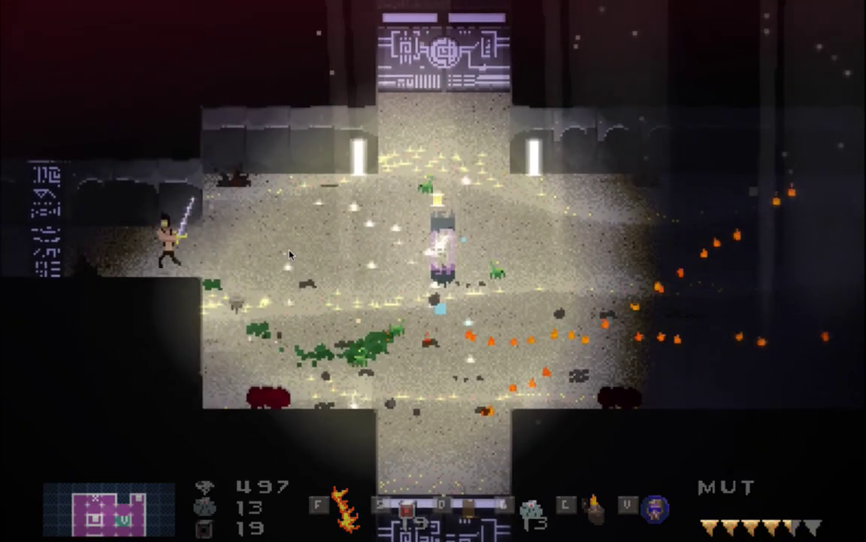
key("a")
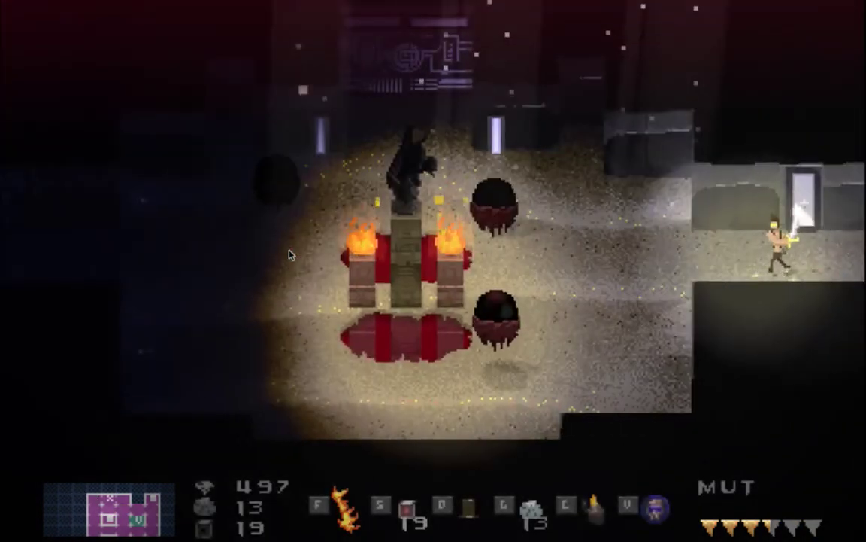
Play-test the statue room by fighting and destroying the three floating dark orbs.
key("f")
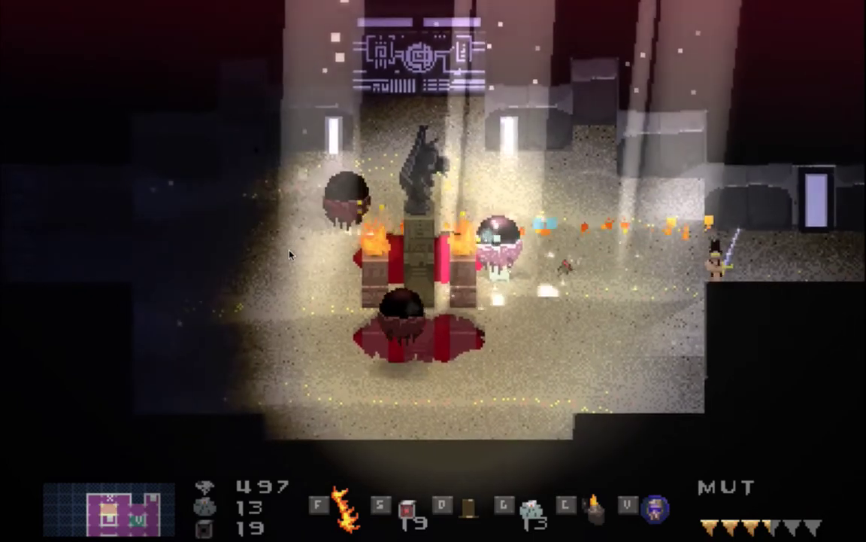
key("Left")
key("Down")
key("Left")
key("Up")
key("f")
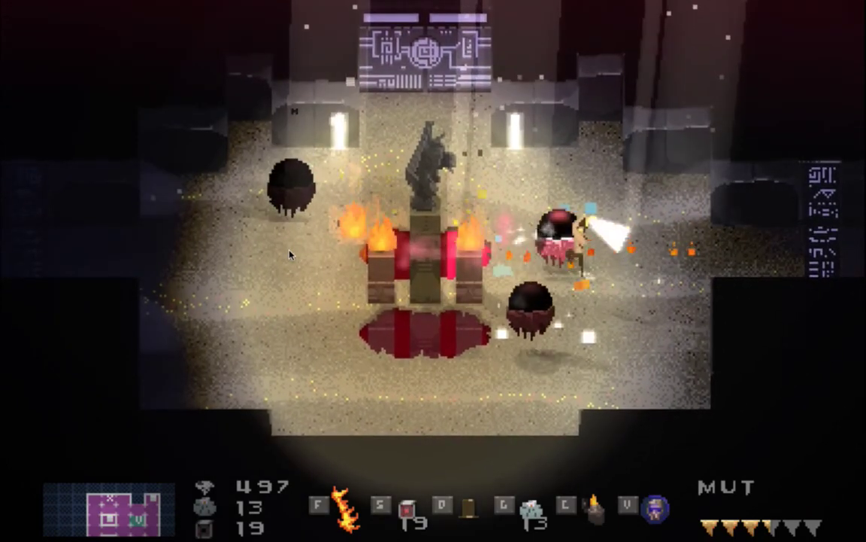
key("Down")
key("Right")
key("Down")
key("Right")
key("Left")
key("f")
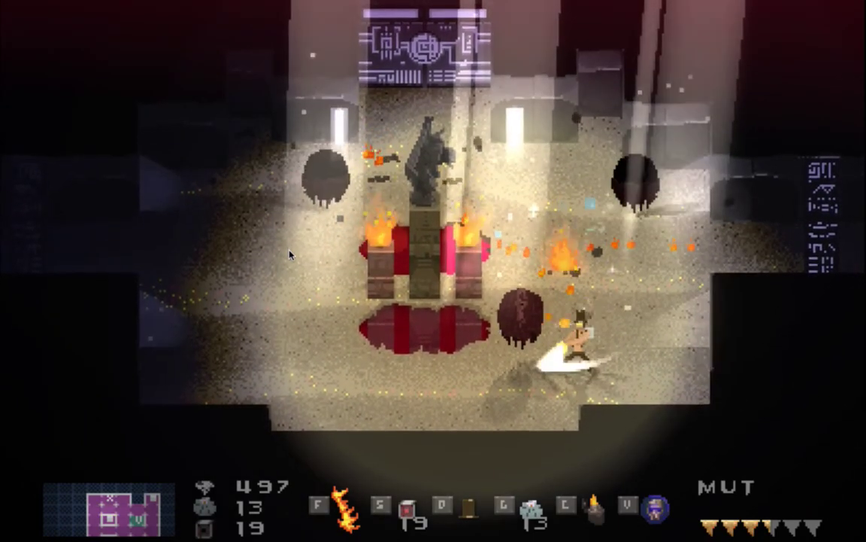
key("Right")
key("Up")
key("Up")
key("Left")
key("f")
key("f")
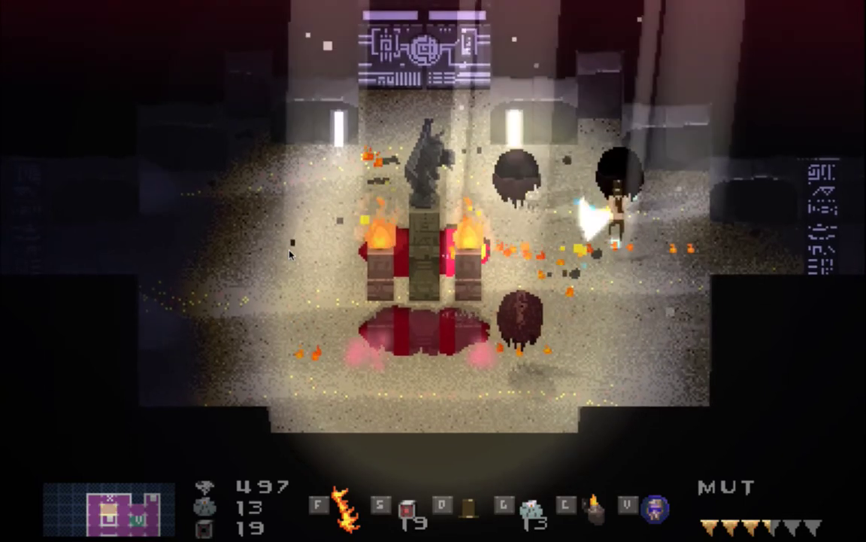
key("Down")
key("Up")
key("f")
key("Up")
key("f")
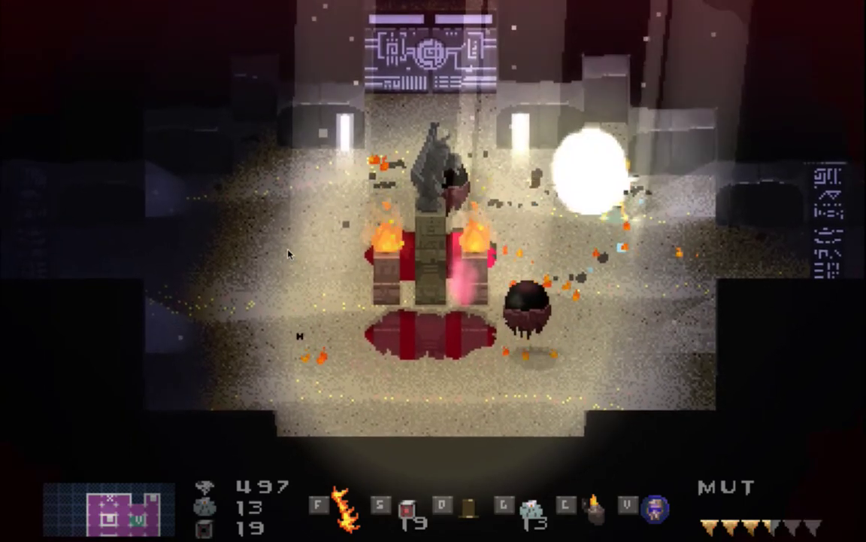
key("Right")
key("Down")
key("Left")
key("f")
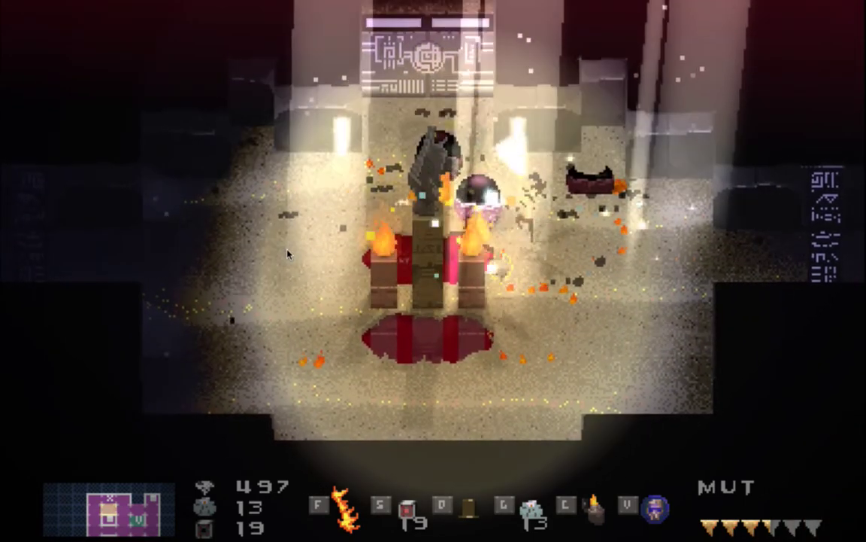
key("Right")
key("Up")
key("Left")
key("f")
key("Up")
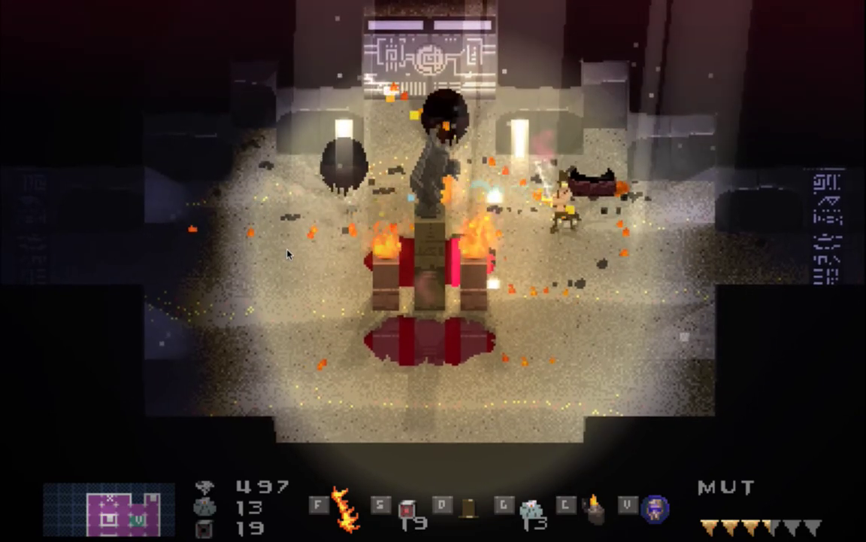
key("Left")
key("f")
key("f")
key("Up")
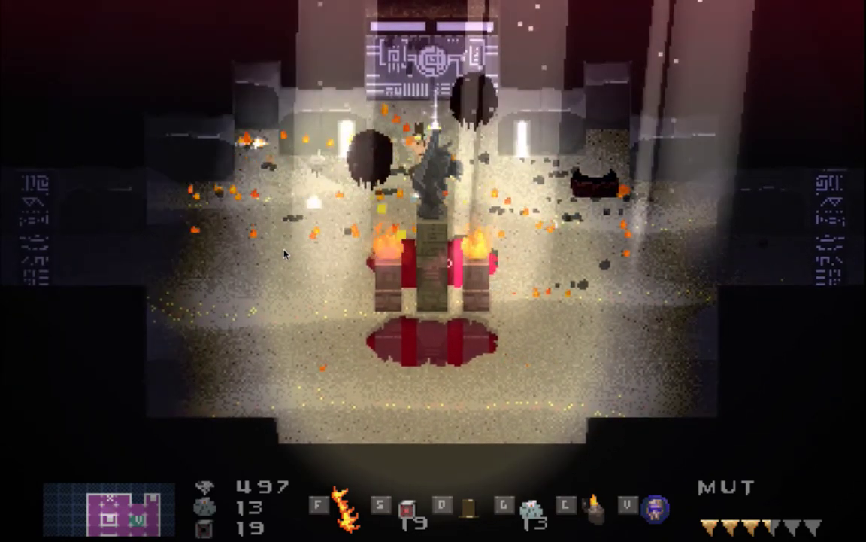
key("Right")
key("f")
key("f")
key("Left")
key("Down")
key("Down")
key("Left")
key("f")
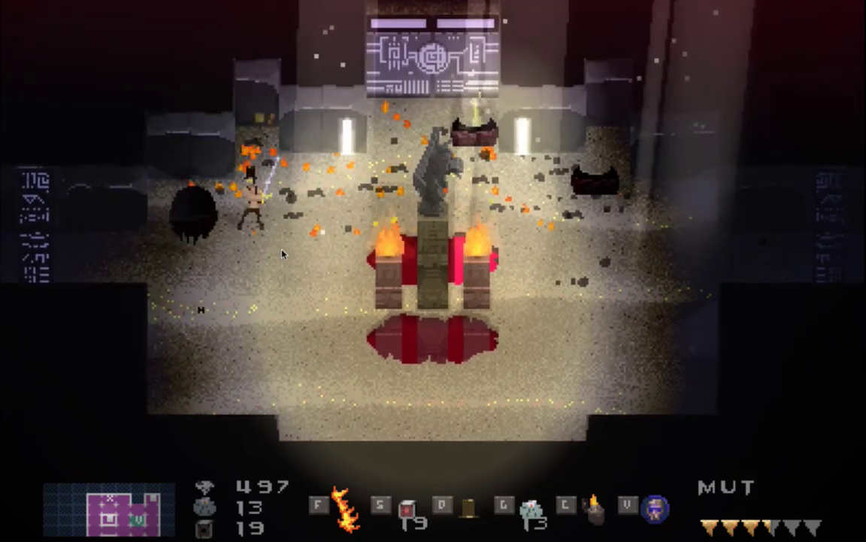
key("Right")
key("f")
key("Right")
key("Up")
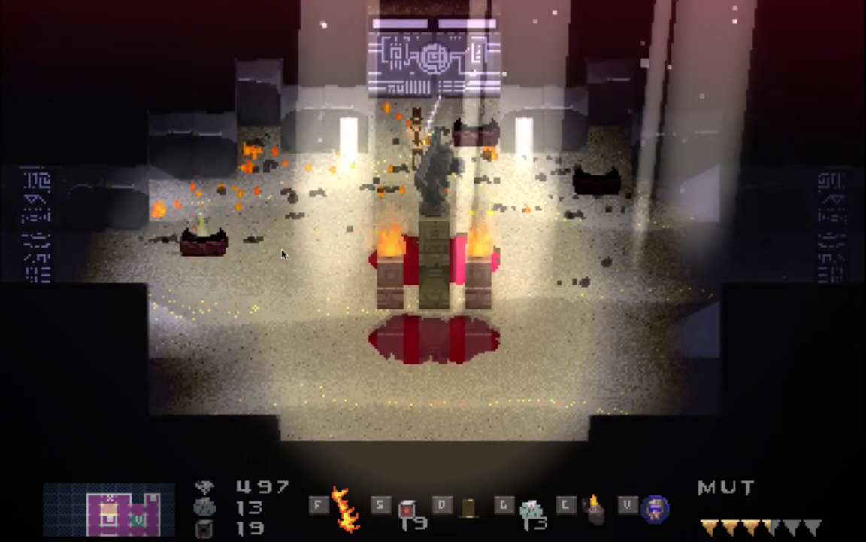
Play-test the room to the north by entering it and attacking the horned creatures with fire from its south corridor.
key("Up")
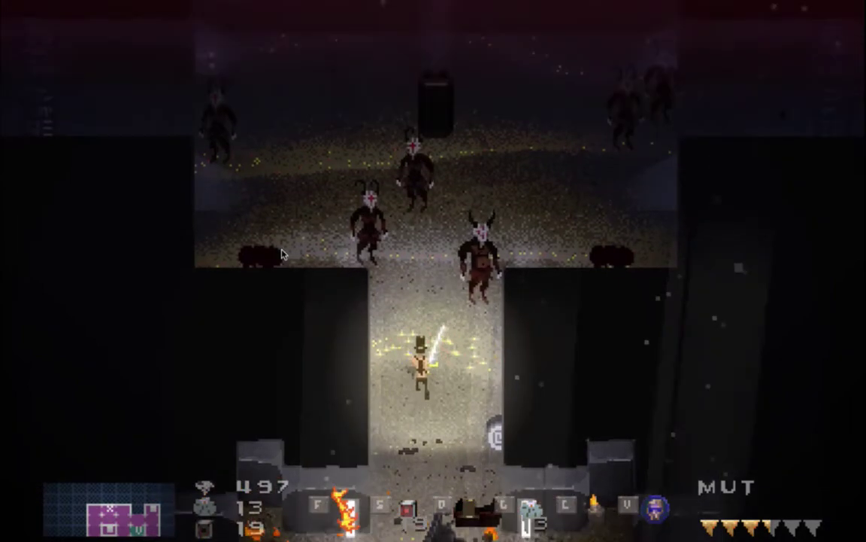
key("f")
key("f")
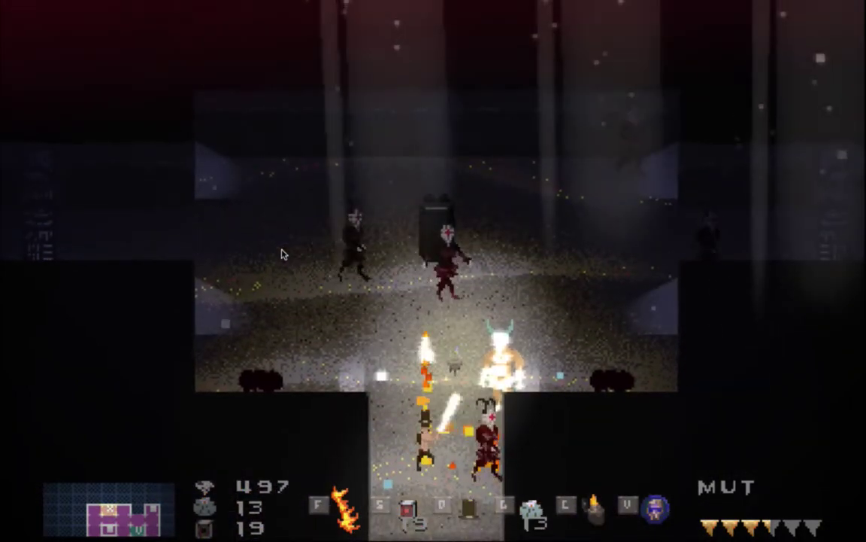
key("Left")
key("f")
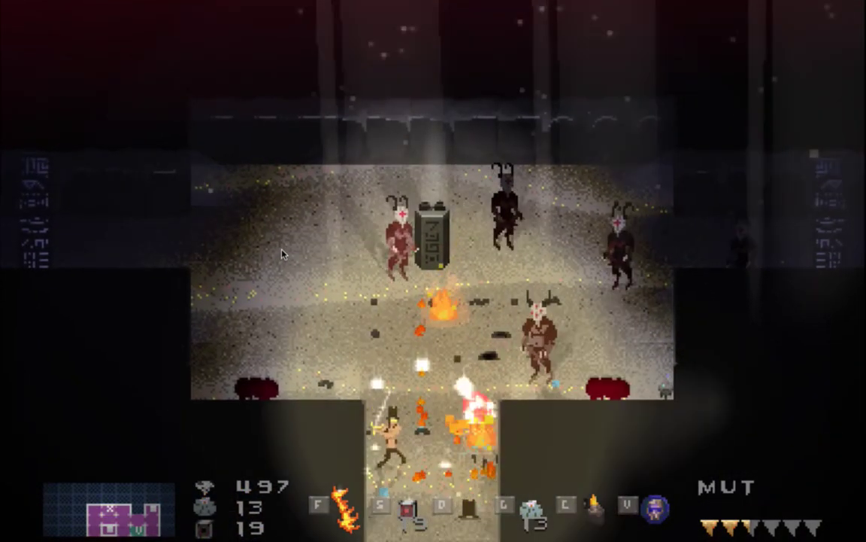
key("f")
key("z")
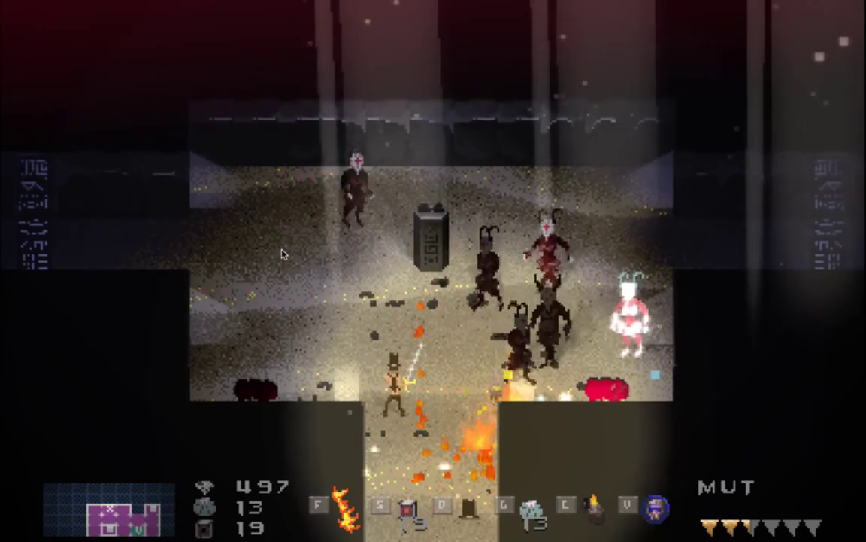
Play-test melee combat by advancing into the horned creatures' room and fighting through to its west side.
key("Up")
key("Up")
key("Left")
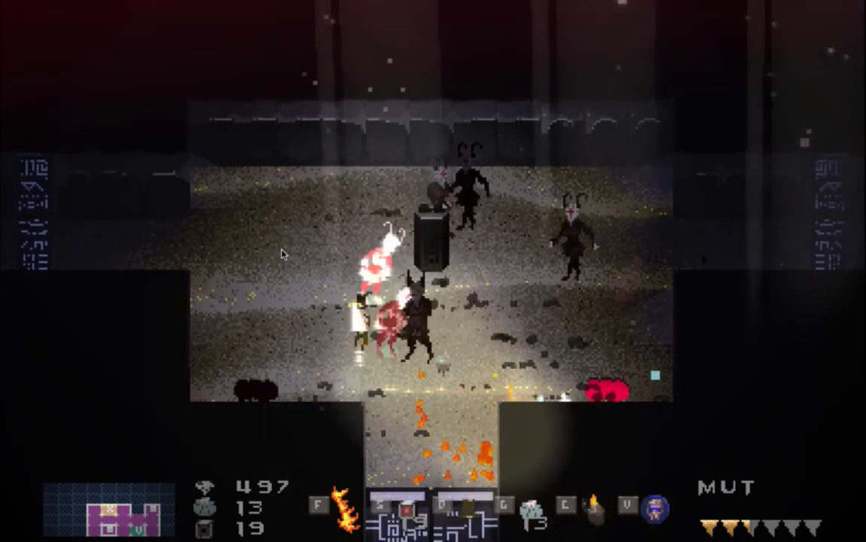
key("f")
key("Left")
key("Up")
key("Left")
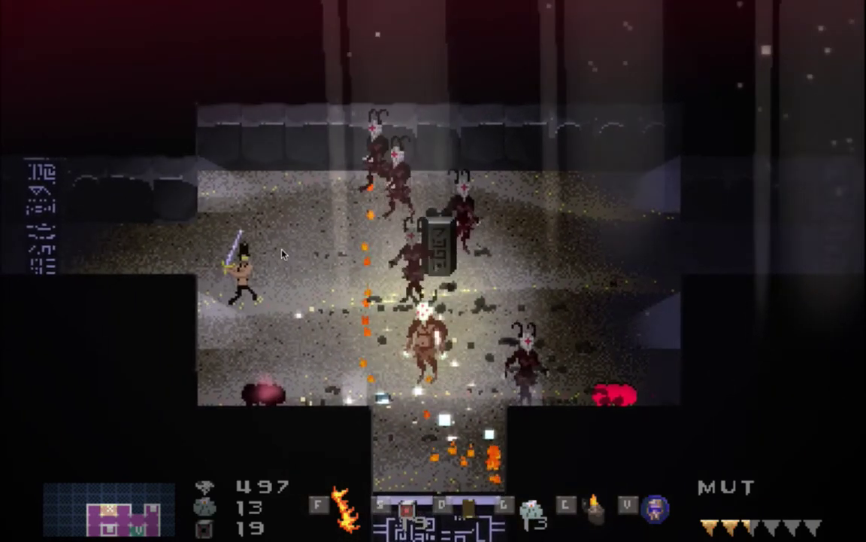
Play-test fighting the remaining horned creatures around the central stone pillar with fire attacks.
key("Right")
key("f")
key("Down")
key("Right")
key("Up")
key("f")
key("Up")
key("f")
key("Left")
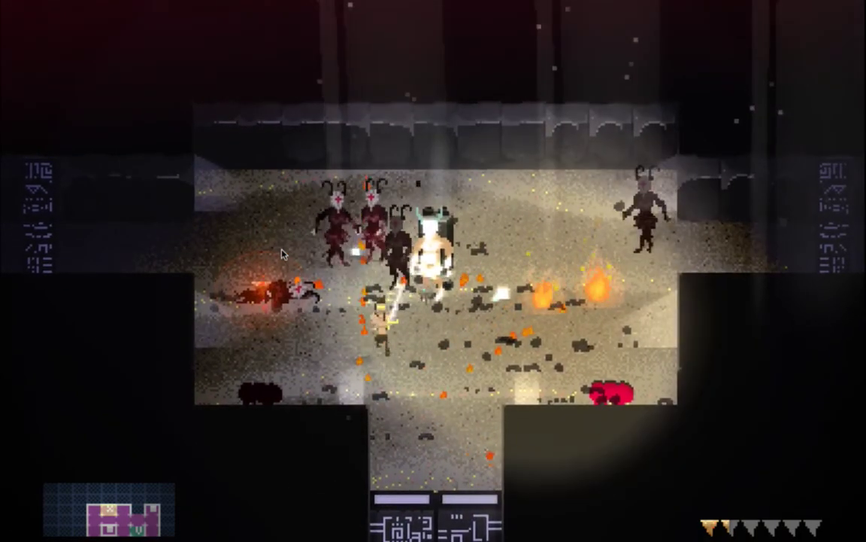
key("Down")
key("Right")
Quit the running game and switch to Ableton Live with the Level5c set.
key("super+q")
key("super+Tab")
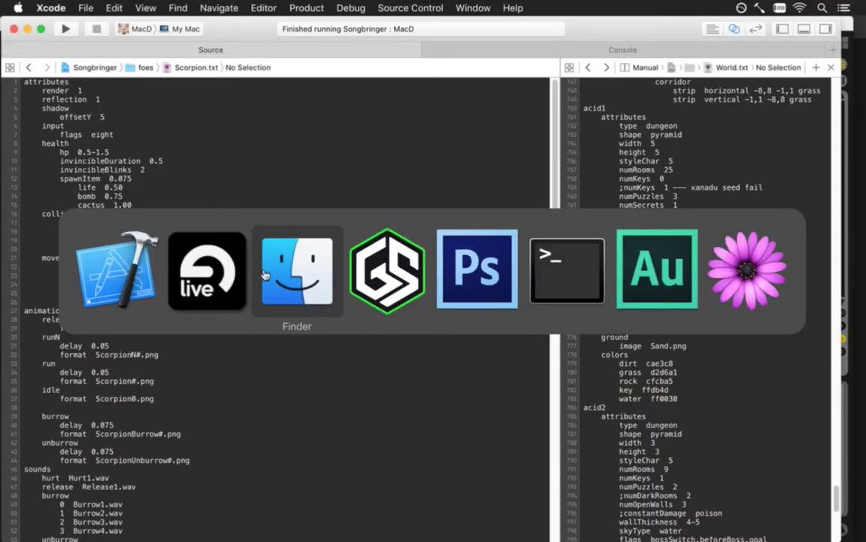
left_click(208, 271)
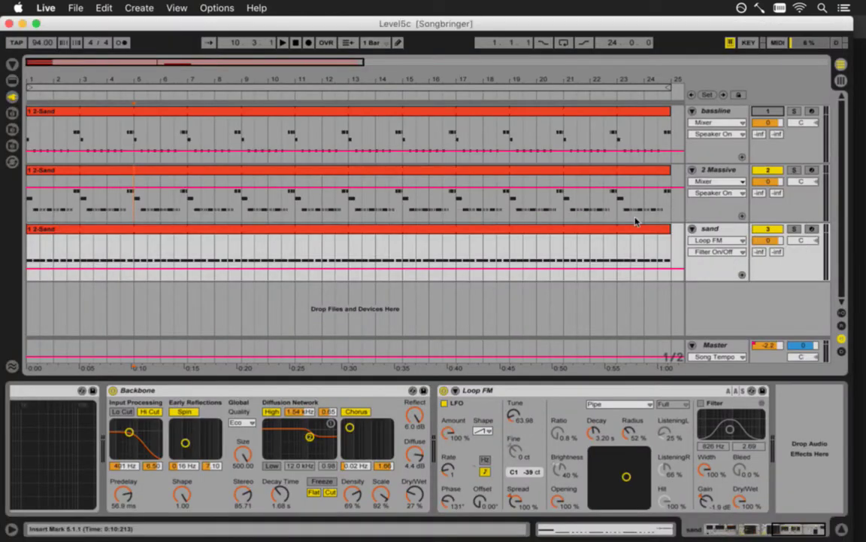
Deactivate the 2 Massive track, activate the bassline track, and audition the arrangement from bar 5.
left_click(770, 172)
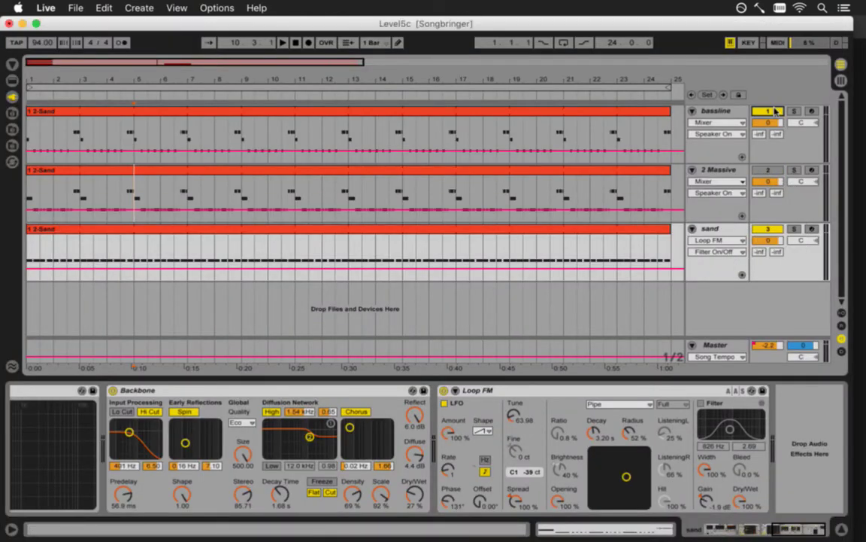
left_click(772, 110)
key("space")
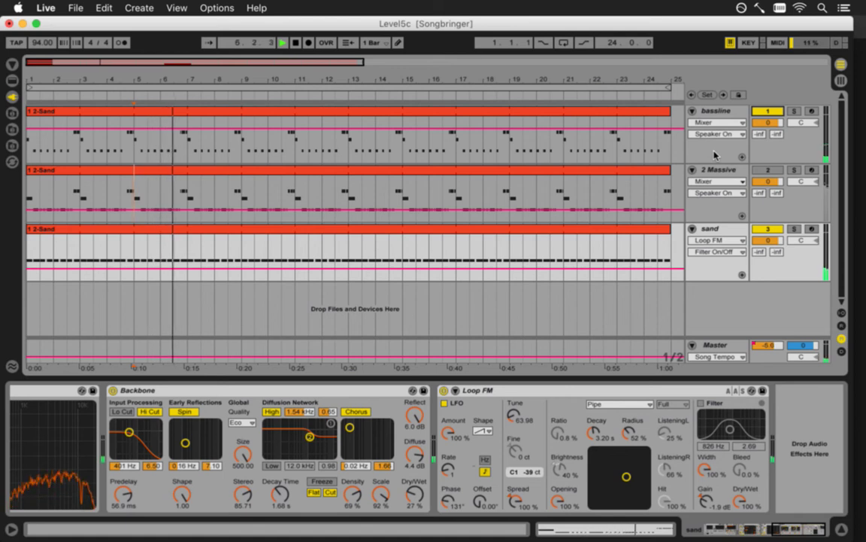
key("space")
key("Tab")
key("Tab")
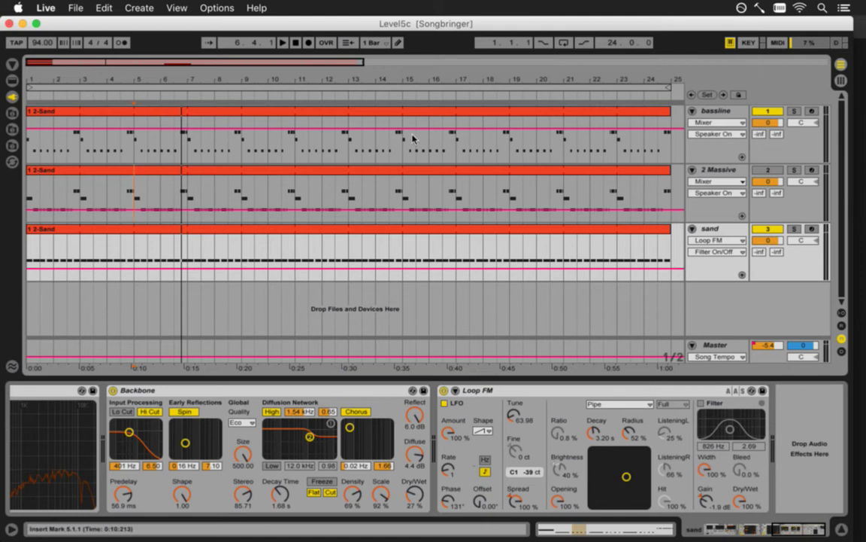
Switch to Terminal, check the Songbringer repository with git status, and stage all changes with git addall.
key("super+Tab")
key("super+Tab")
key("super+Tab")
key("super+Tab")
key("super+Tab")
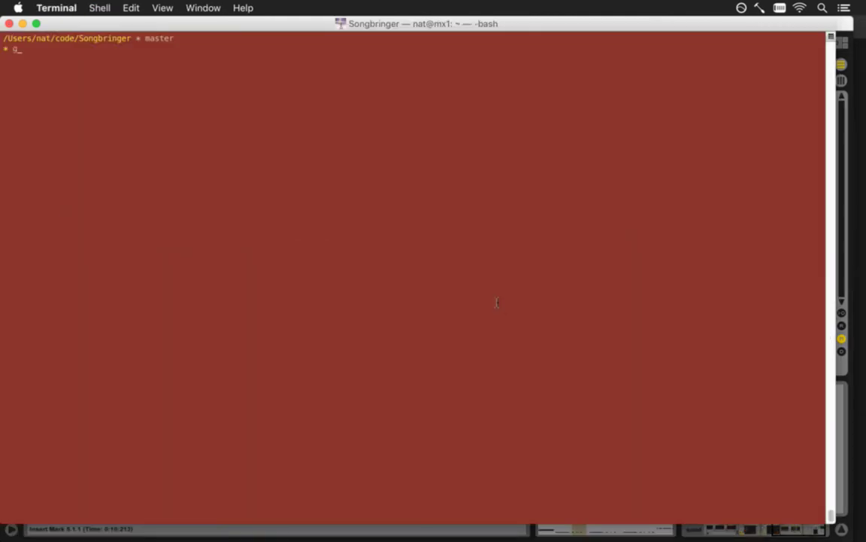
key("Return")
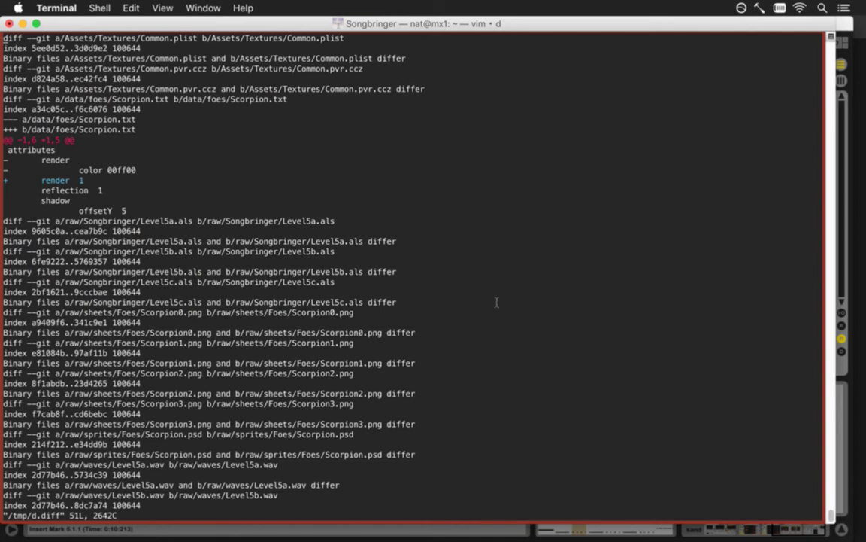
Review the diff of the changed Scorpion and Level5 files from start to end, and close it.
scroll(497, 297, "down", 4)
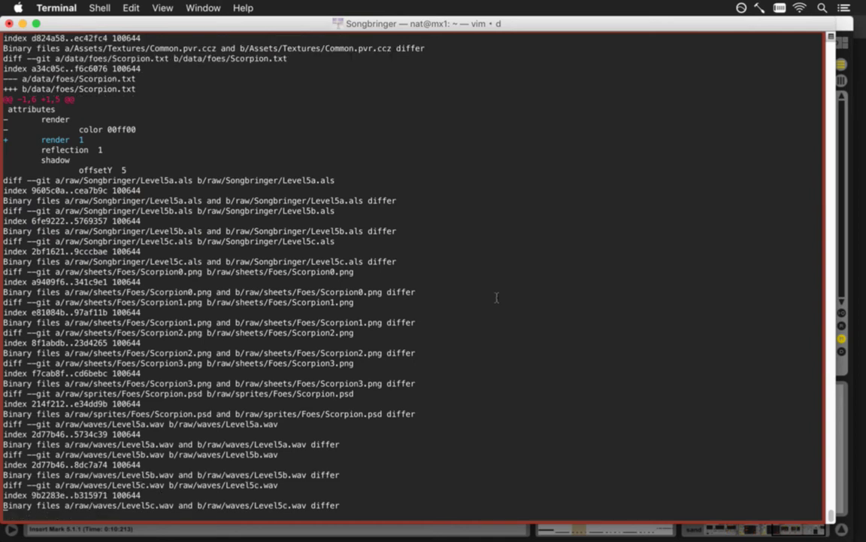
scroll(496, 297, "up", 4)
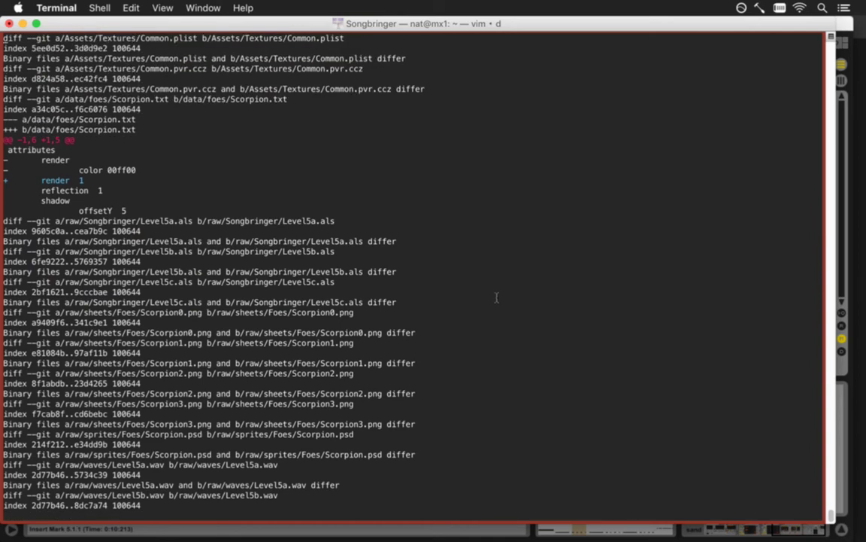
key("Return")
Commit all changes using git commit -a with "." as the commit message.
type("git commit -a")
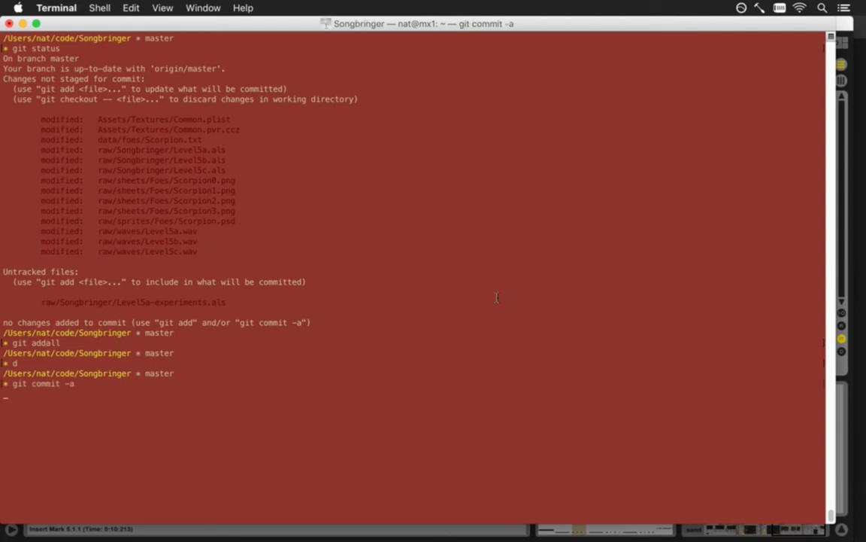
key("i")
type(":wq")
key("Return")
Push the commit to the remote with git push and clear the terminal.
type("git push")
type("clear")
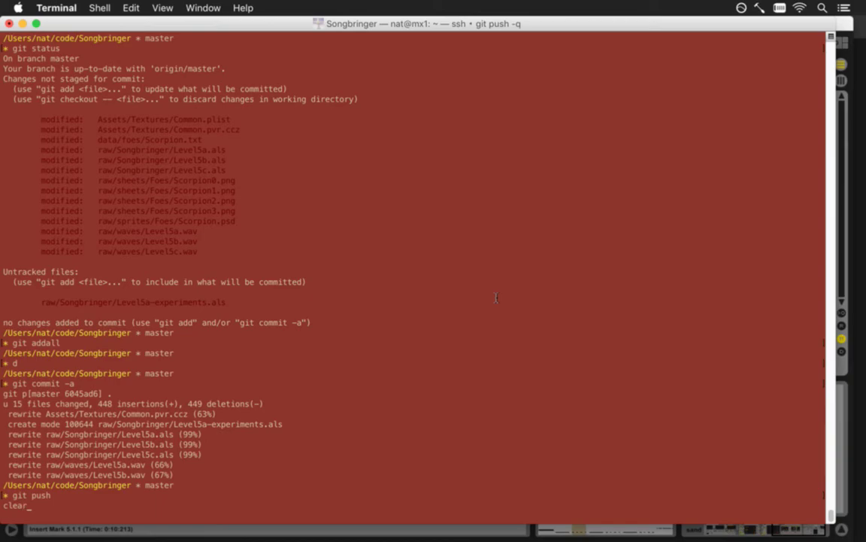
key("super+Tab")
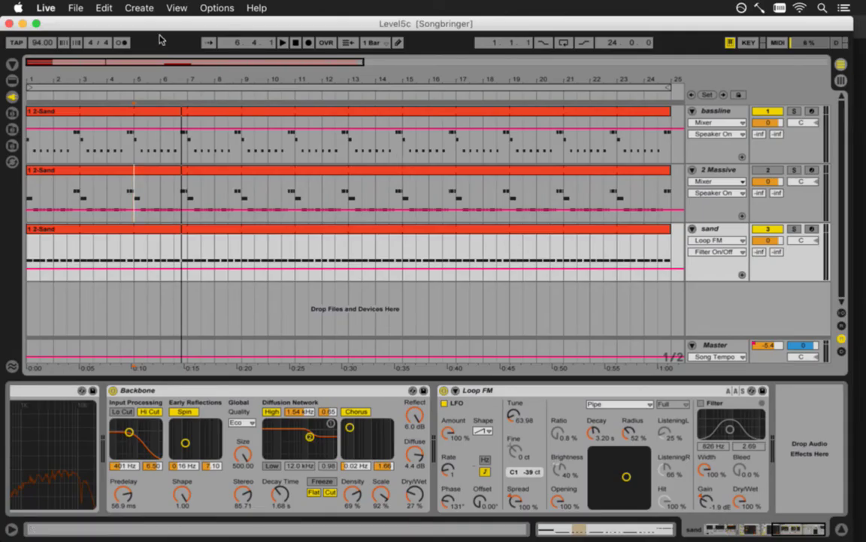
key("super+Tab")
key("super+Tab")
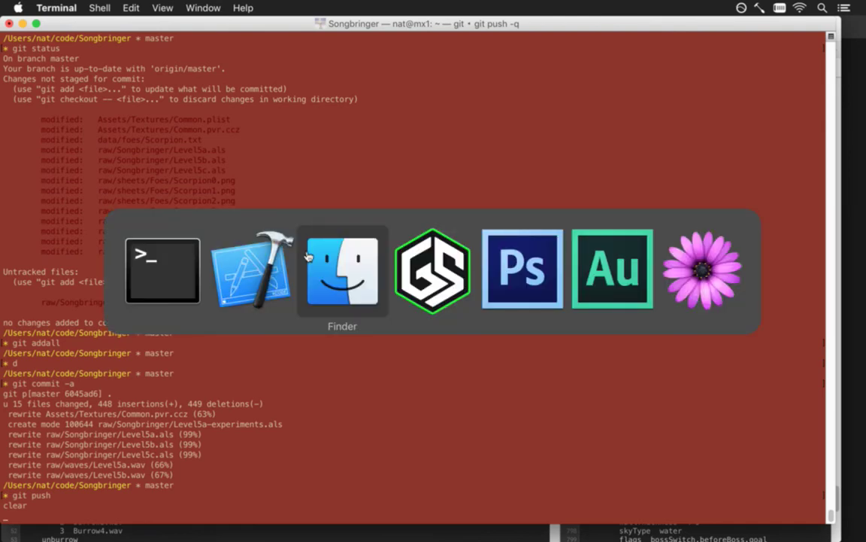
key("super+shift+Tab")
key("super+shift+Tab")
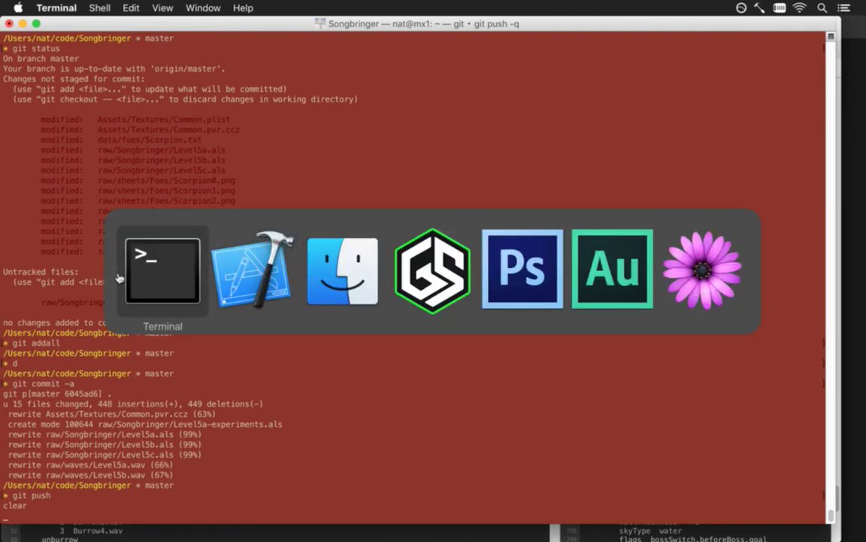
key("super+Tab")
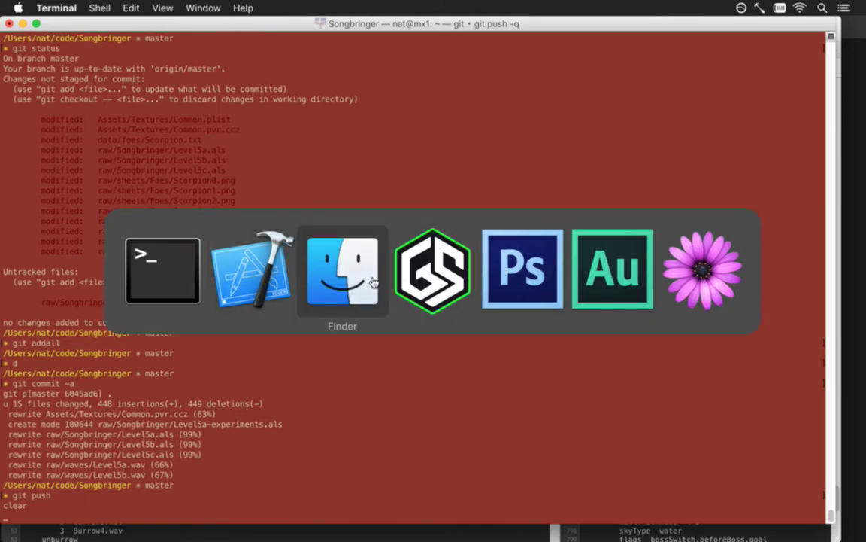
key("super+Tab")
key("super+Tab")
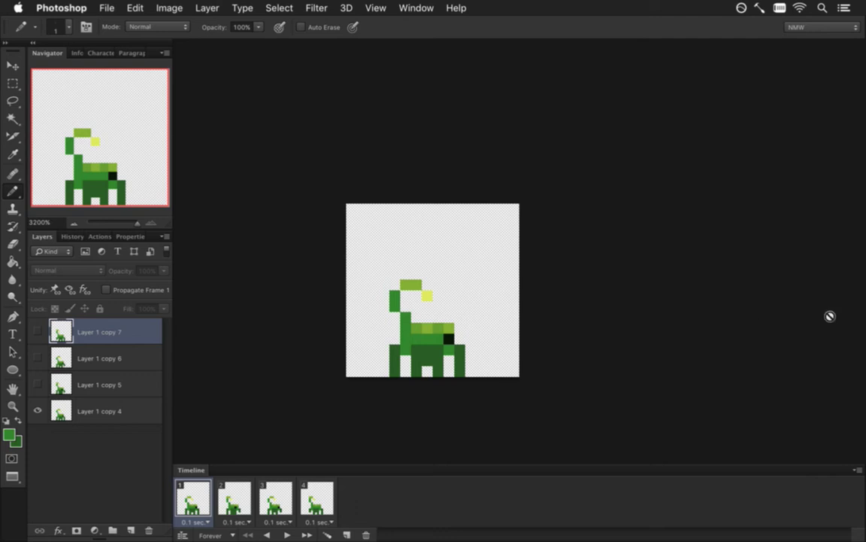
key("super+Tab")
key("super+Tab")
key("super+shift+Tab")
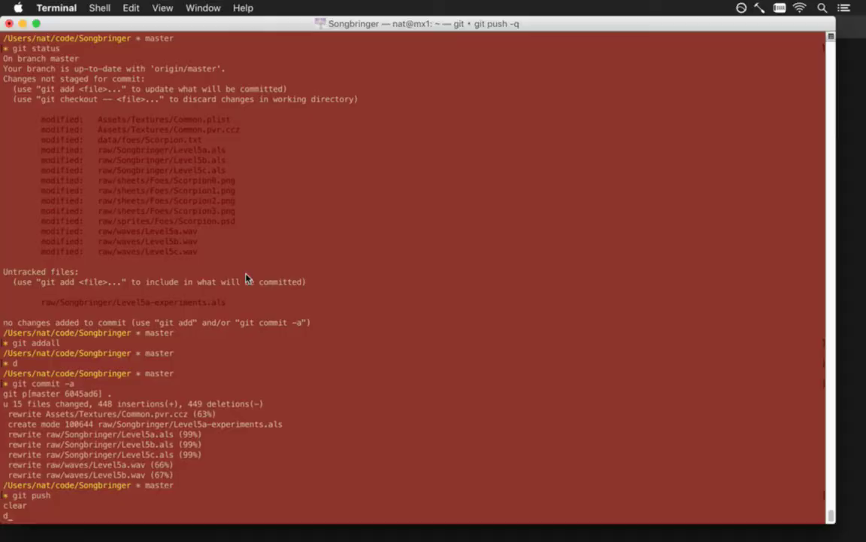
Check the current date and time in a new Terminal tab, close that tab, and switch to Photoshop.
key("super+Tab")
key("super+Tab")
key("super+t")
type("date")
key("Return")
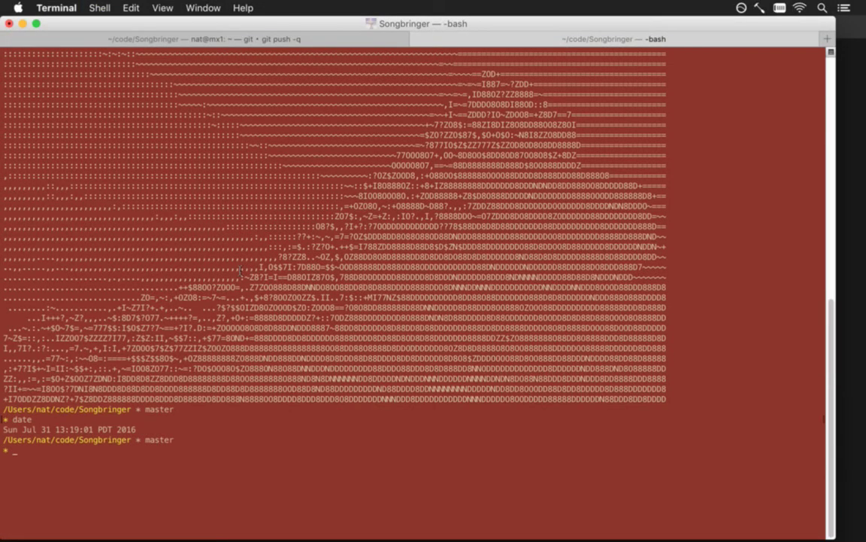
key("super+w")
key("super+Tab")
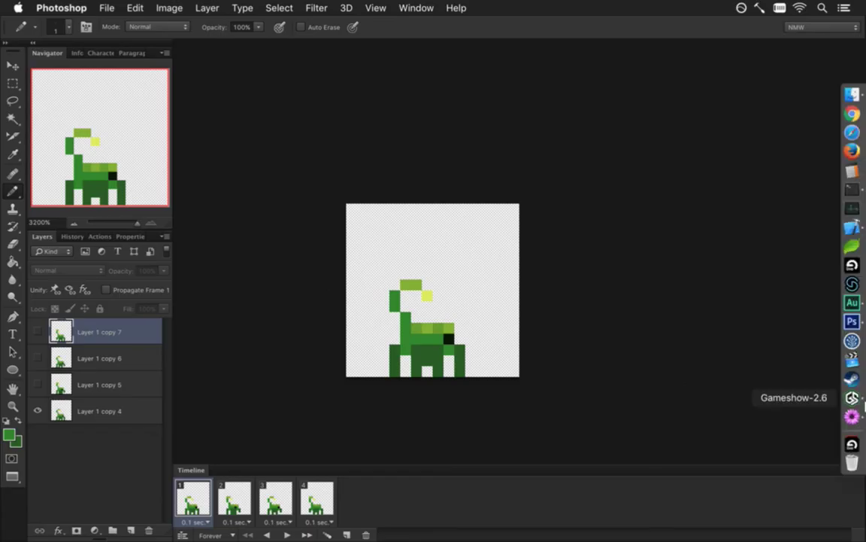
Check the recording status in Gameshow, minimize its window, and return to Photoshop.
left_click(853, 416)
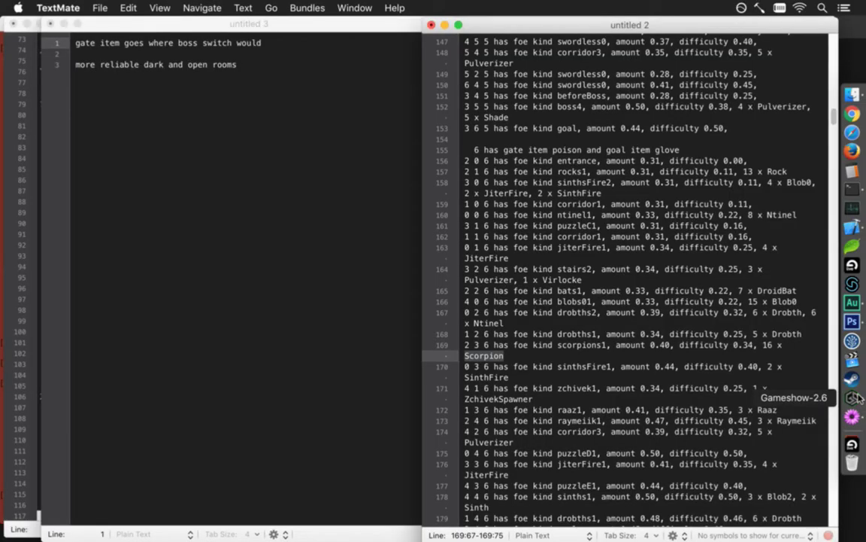
left_click(855, 398)
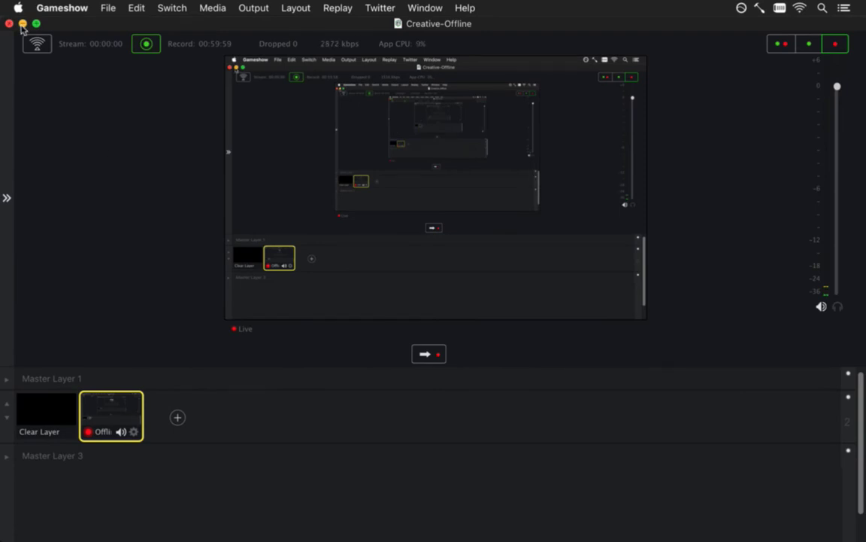
left_click(23, 23)
key("super+Tab")
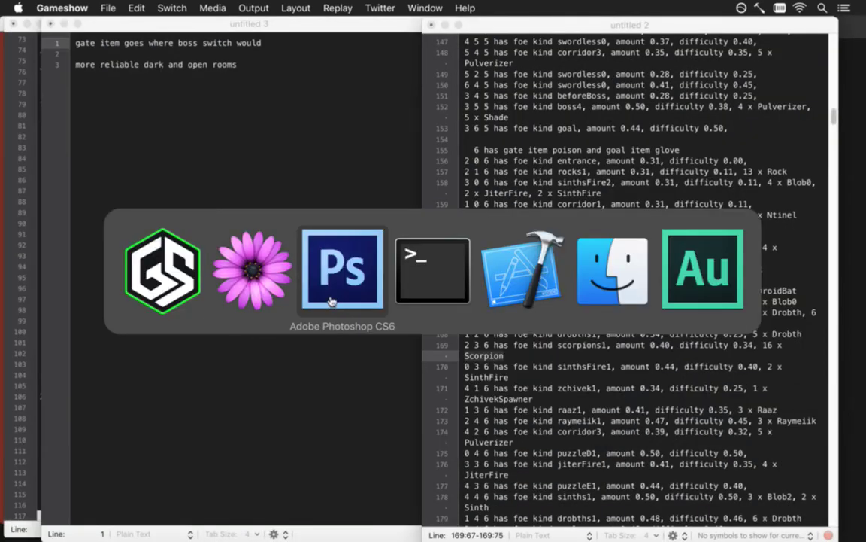
left_click(331, 301)
key("super+Tab")
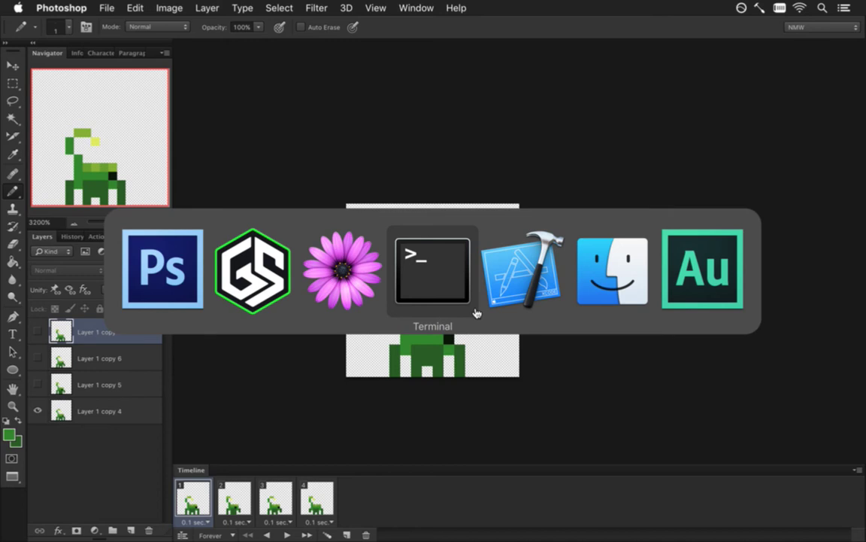
left_click(151, 290)
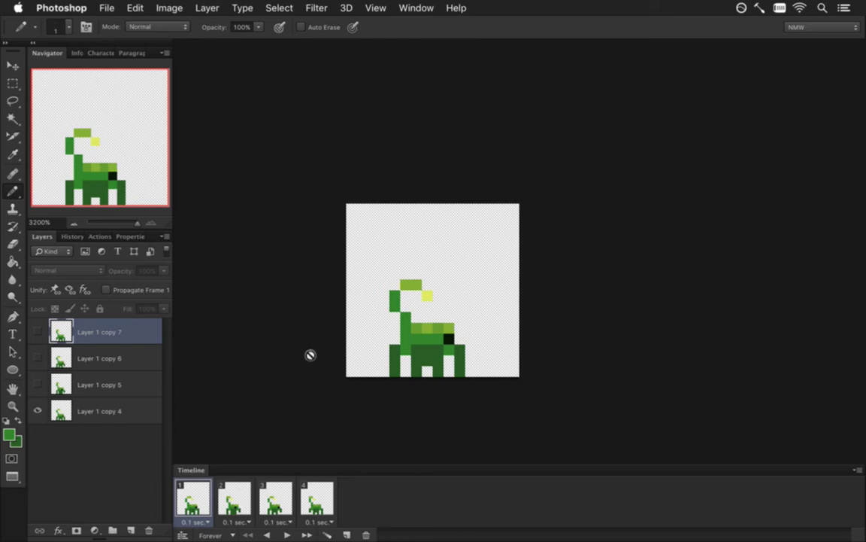
Save the scorpion document under the new name ScorpionMelee.psd in the Foes folder.
key("space")
key("space")
left_click(107, 7)
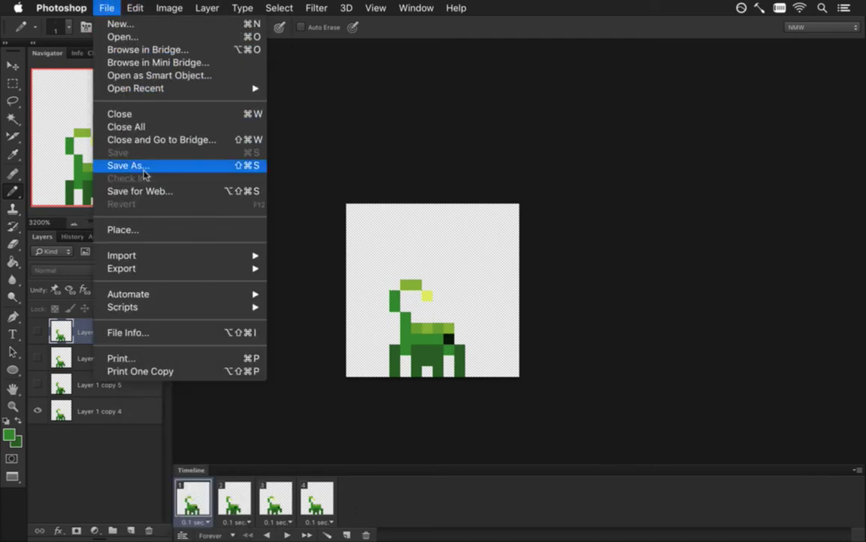
left_click(148, 166)
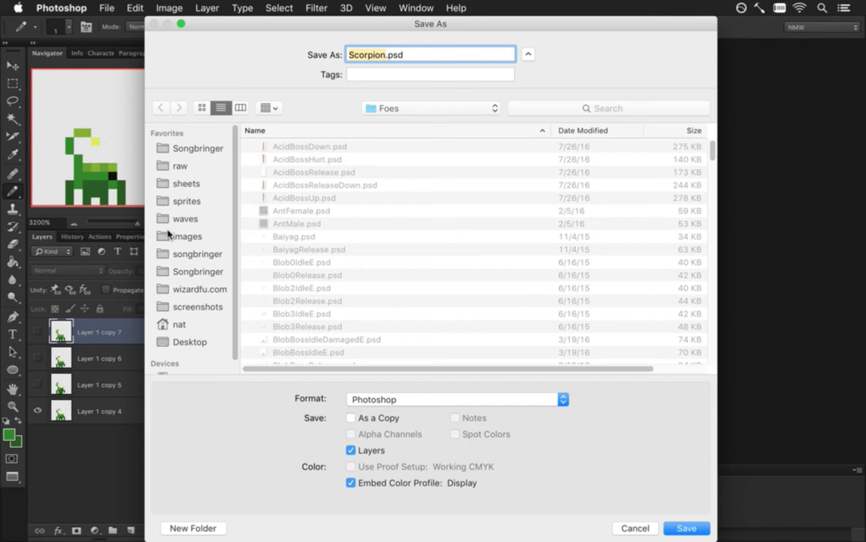
key("Right")
type("Melee")
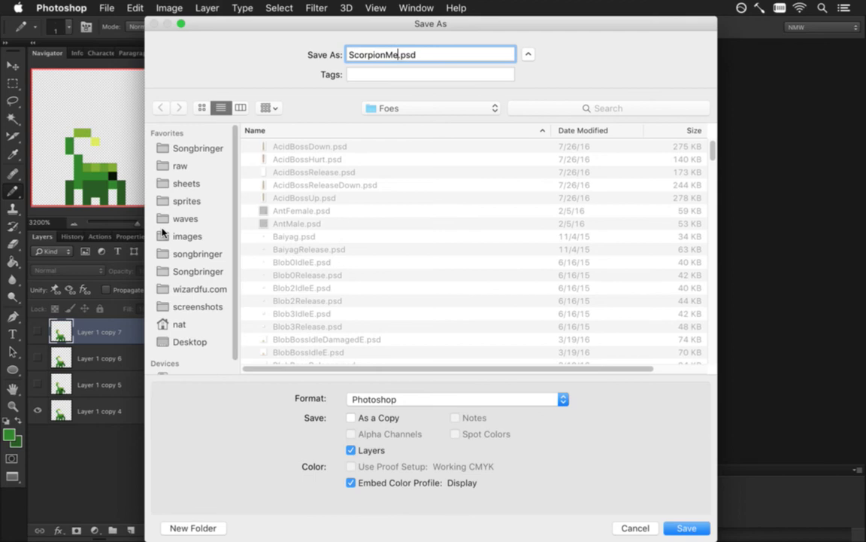
key("Return")
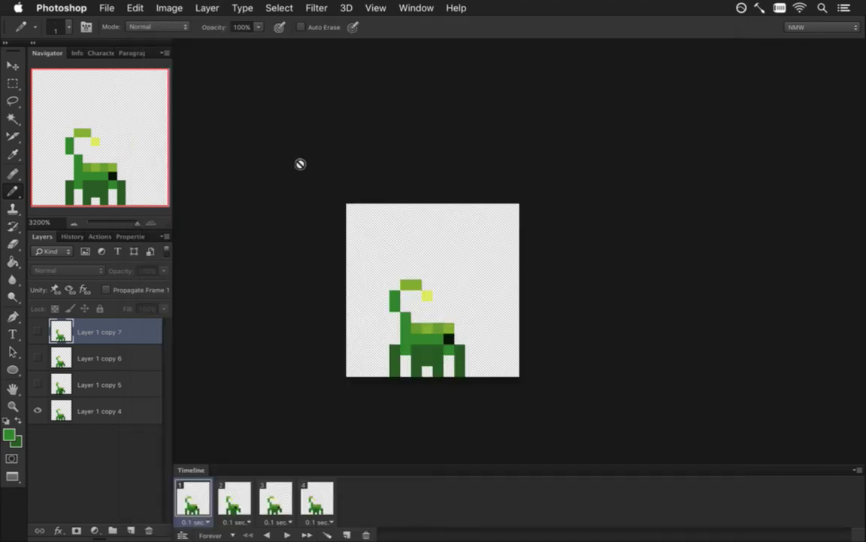
Reopen the recently used Scorpion.psd and enlarge its sprite to 3200%.
left_click(106, 8)
mouse_move(197, 91)
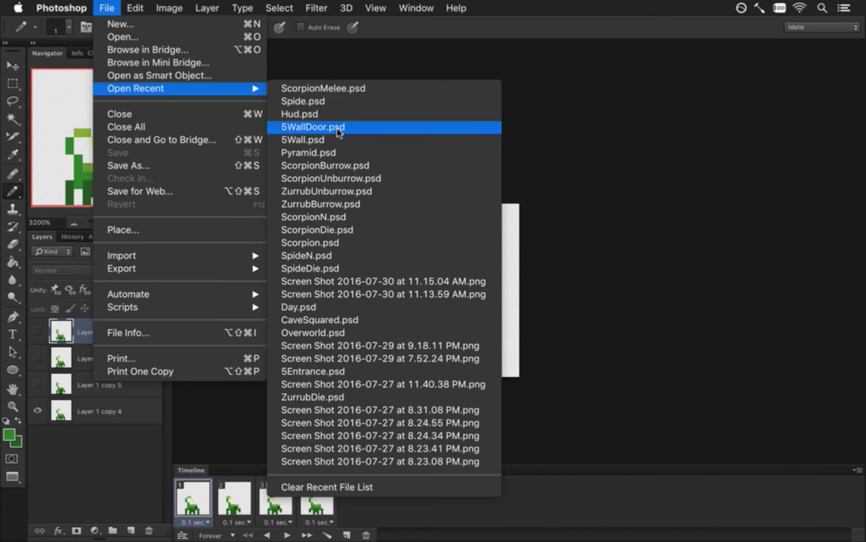
left_click(308, 242)
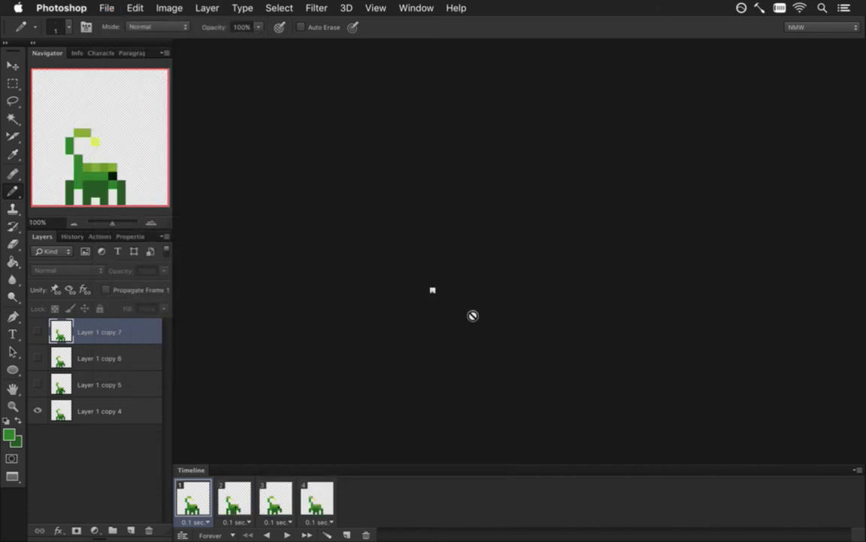
left_click_drag(457, 295, 632, 292)
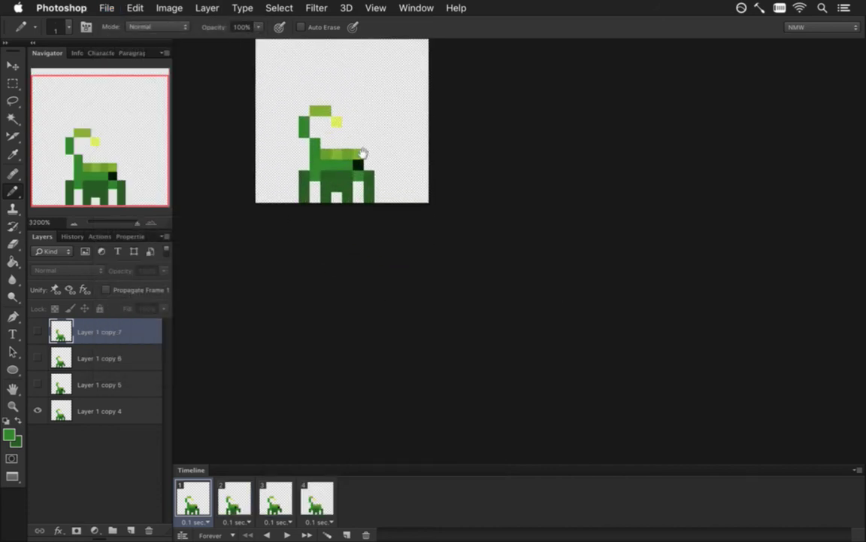
left_click_drag(362, 153, 436, 281)
Close the open documents Hud.psd and Spide.psd.
left_click(415, 7)
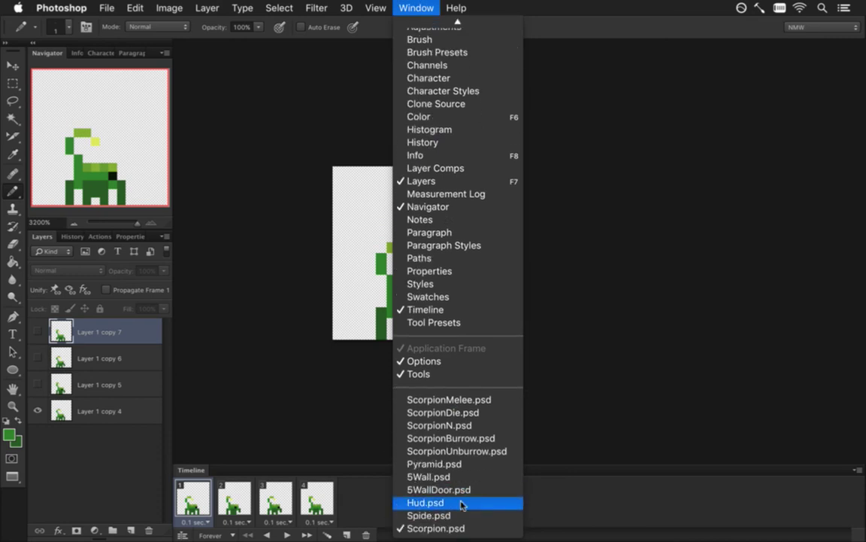
left_click(462, 504)
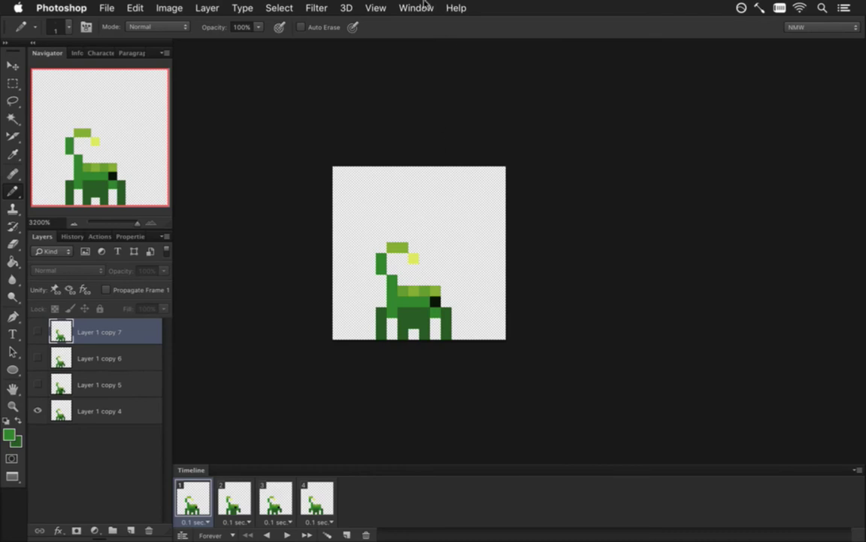
left_click(416, 8)
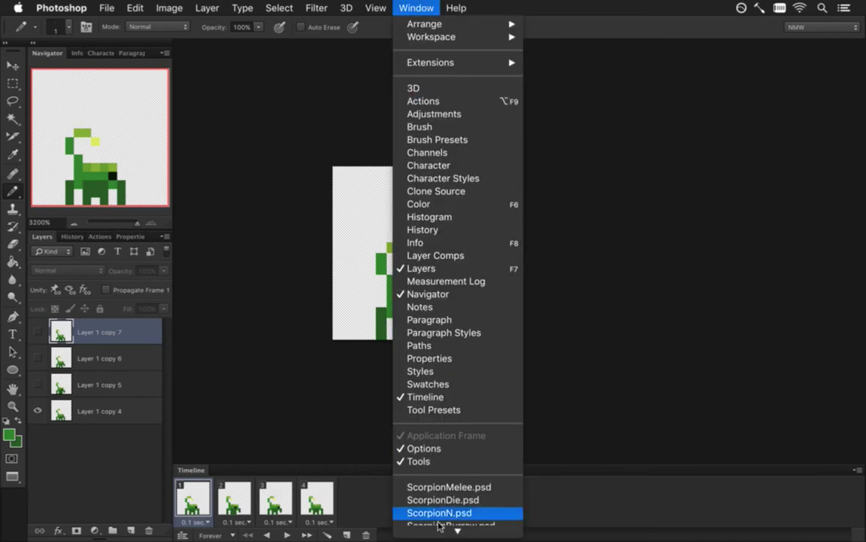
left_click(433, 514)
key("super+w")
left_click(395, 204)
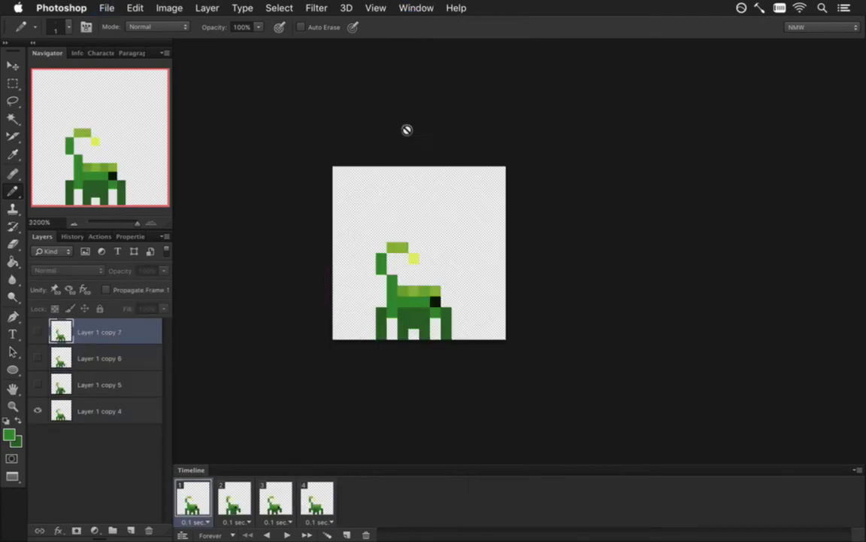
Select the entire canvas on Layer 1 copy 4 of Scorpion.psd and copy the scorpion.
left_click(425, 7)
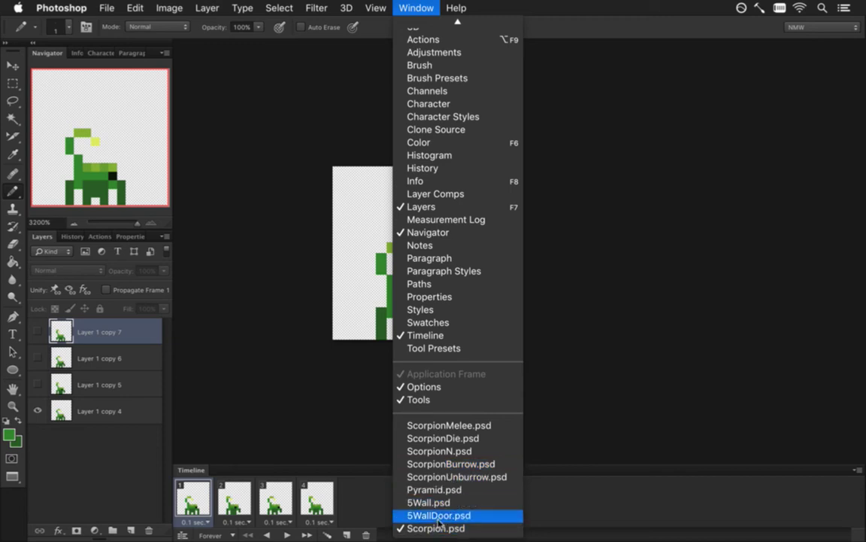
left_click(269, 421)
left_click(131, 411)
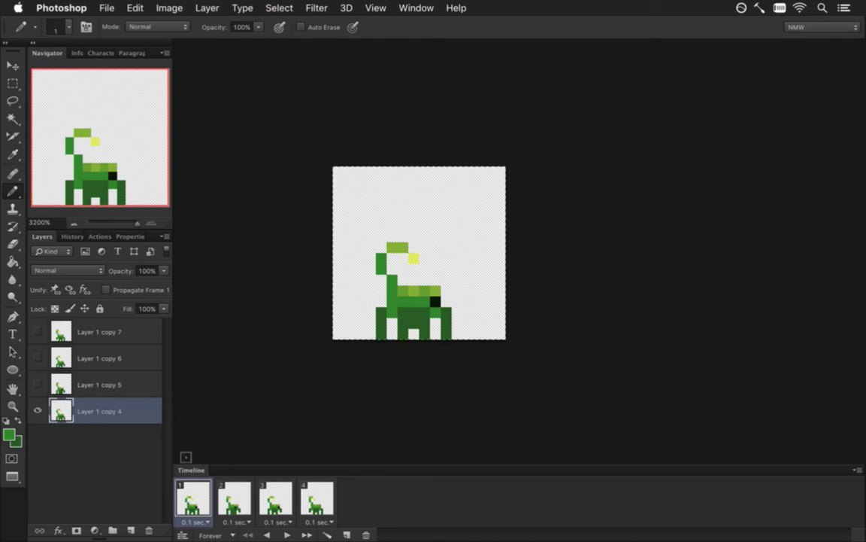
Paste the copied scorpion into the first animation frame of ScorpionN.psd, directly above Layer 1.
left_click(425, 7)
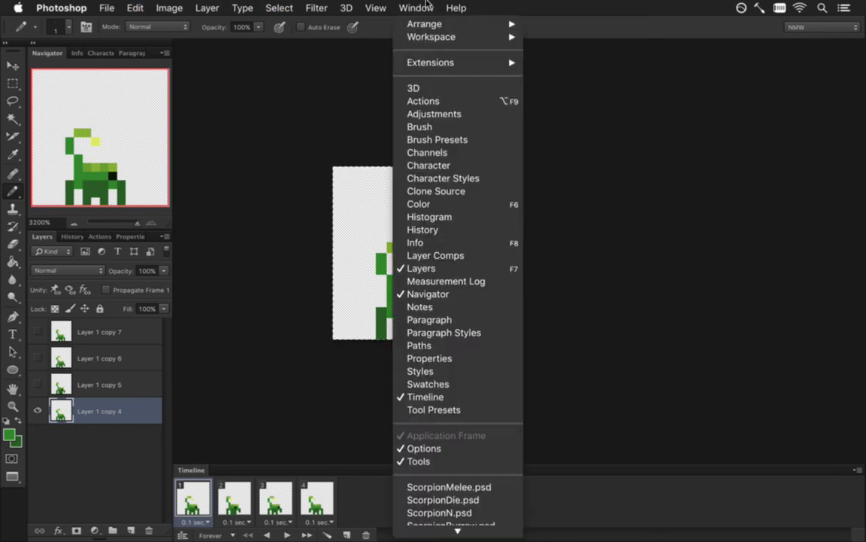
scroll(450, 440, "down", 5)
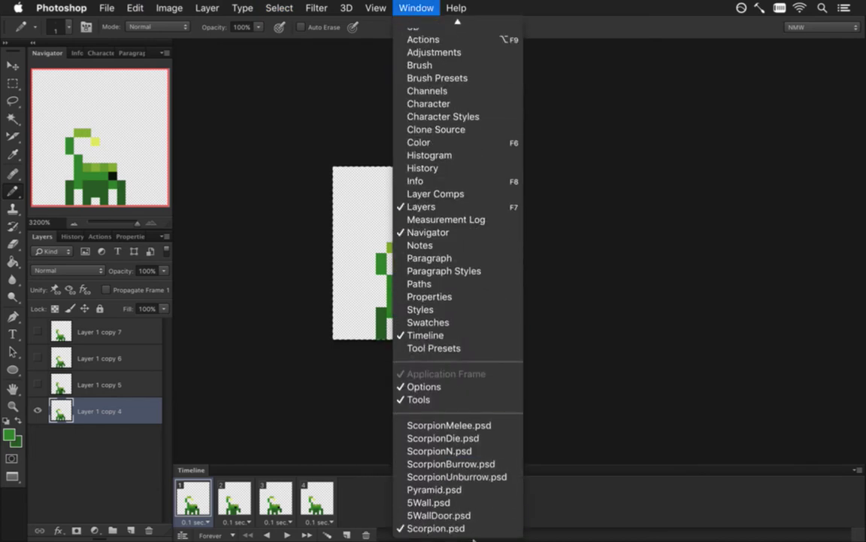
left_click(479, 454)
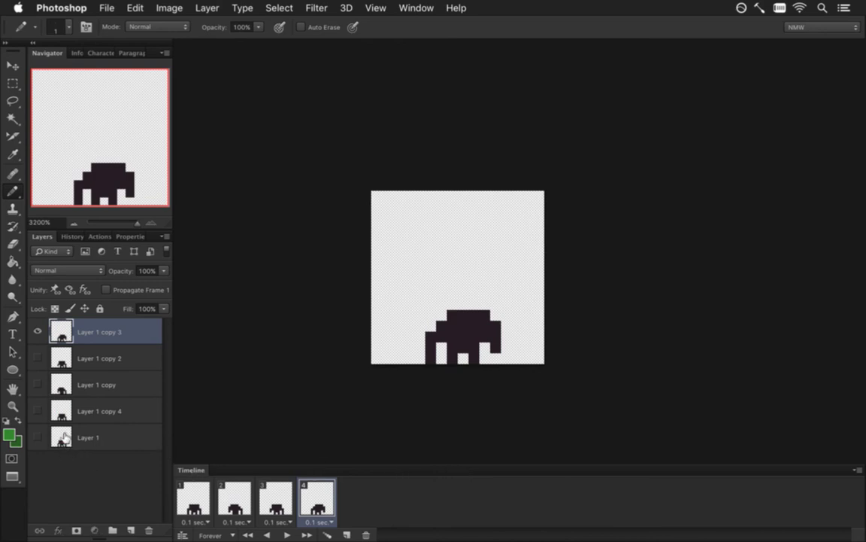
left_click(64, 435)
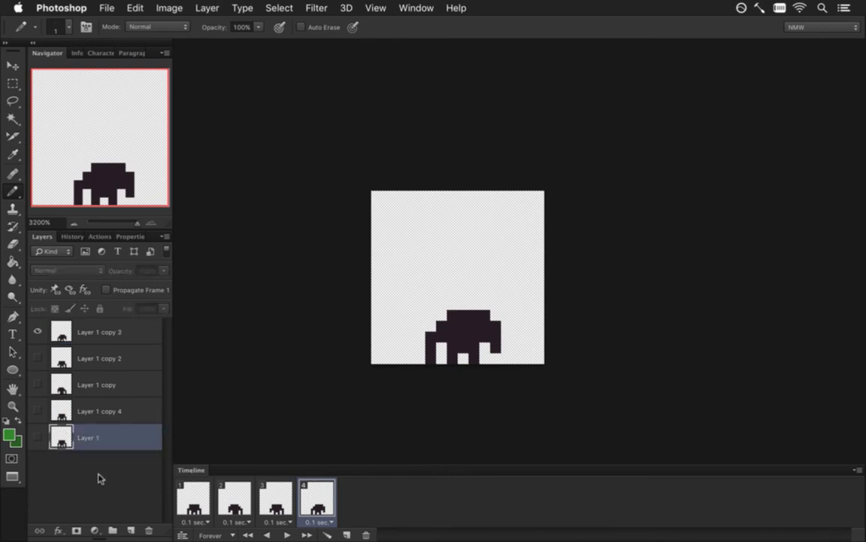
left_click(196, 502)
key("super+v")
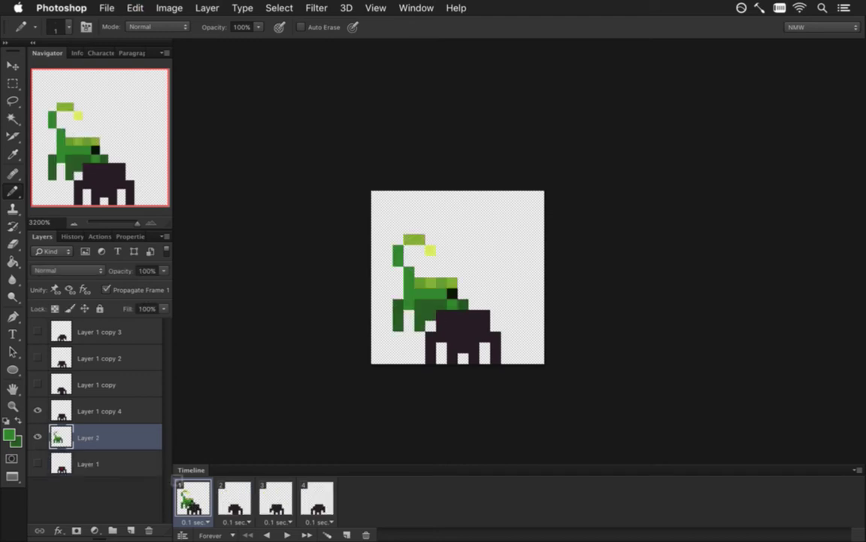
Place the pasted scorpion layer above Layer 1 copy 4 and shift it 3 pixels right and 3 pixels down onto the dark silhouette.
left_click_drag(52, 427, 61, 397)
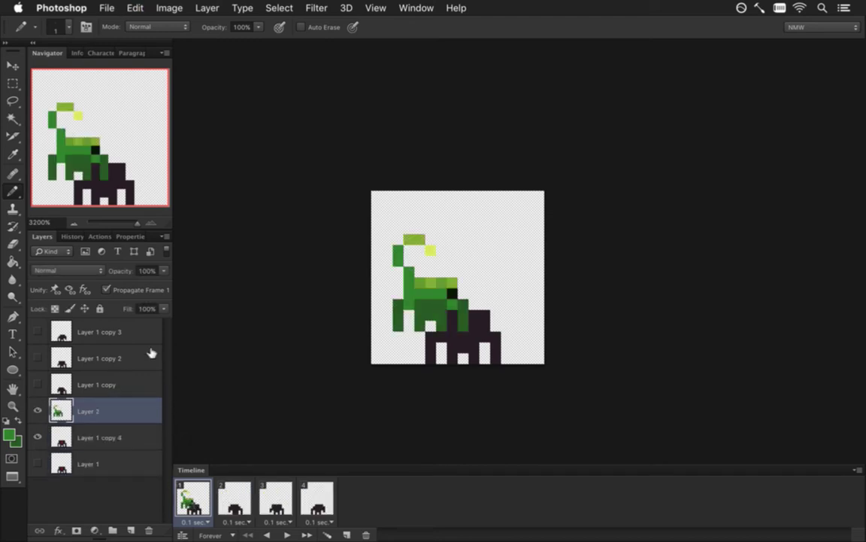
key("v")
key("Right")
key("Right")
key("Right")
key("Down")
key("Down")
key("Down")
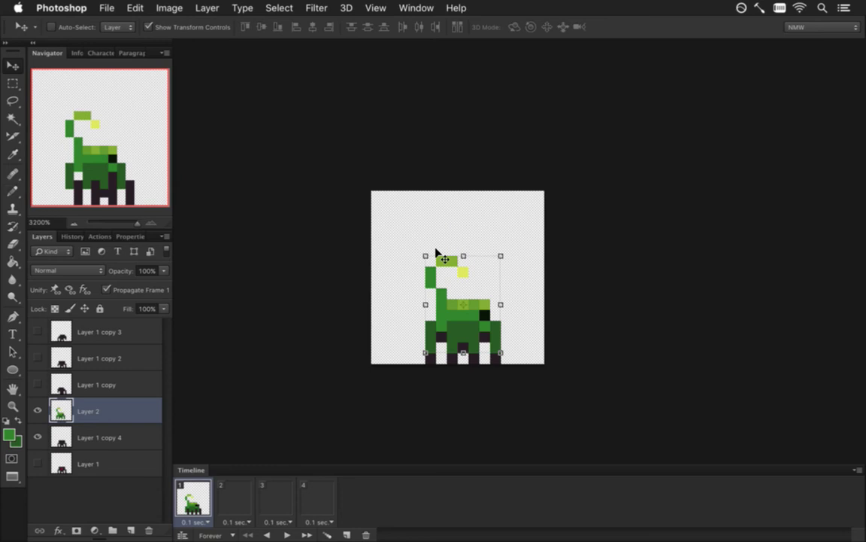
Select the scorpion's tail above the body and move it 2 pixels to the right.
key("m")
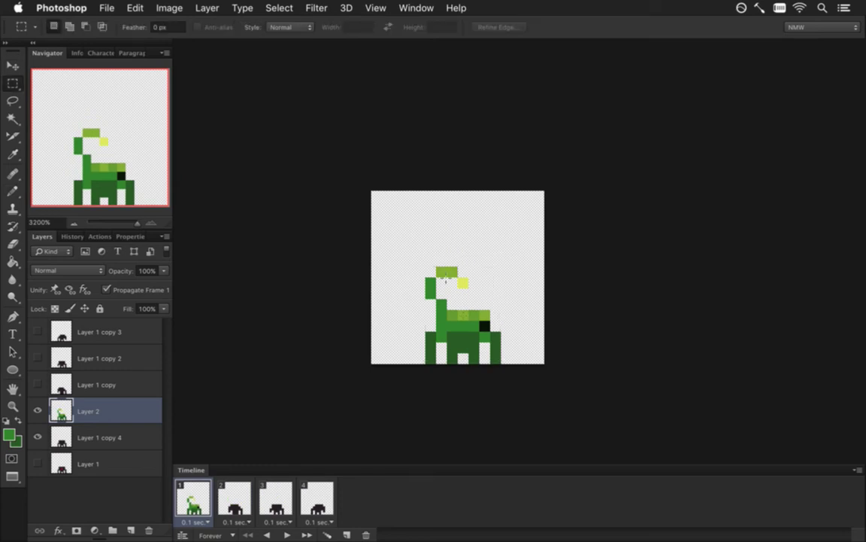
left_click_drag(414, 261, 489, 309)
key("v")
key("Right")
key("Right")
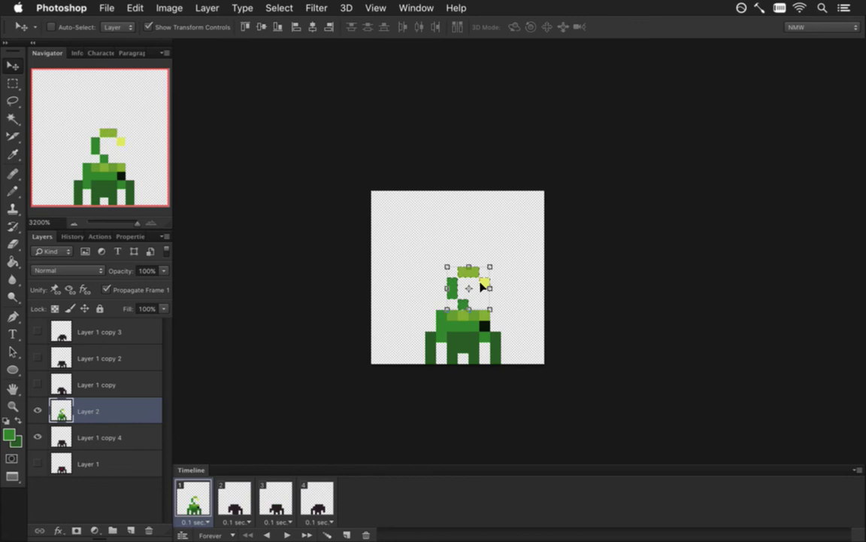
Shift the selected tail 1 pixel to the left above the body and clear the selection.
key("Left")
key("Left")
key("m")
key("ctrl+d")
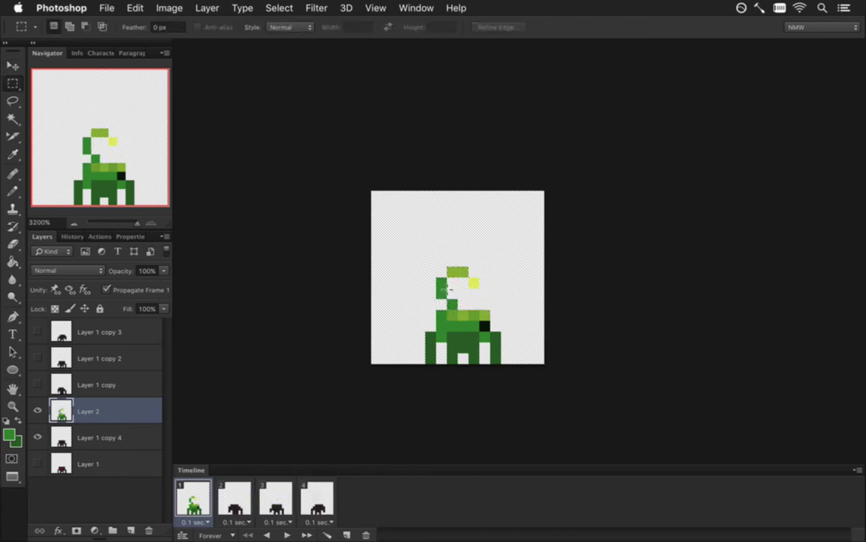
Select the tail's upper tip with its yellow stinger, move it 1 pixel to the left, and deselect.
key("b")
key("m")
left_click_drag(457, 246, 490, 288)
key("v")
key("Left")
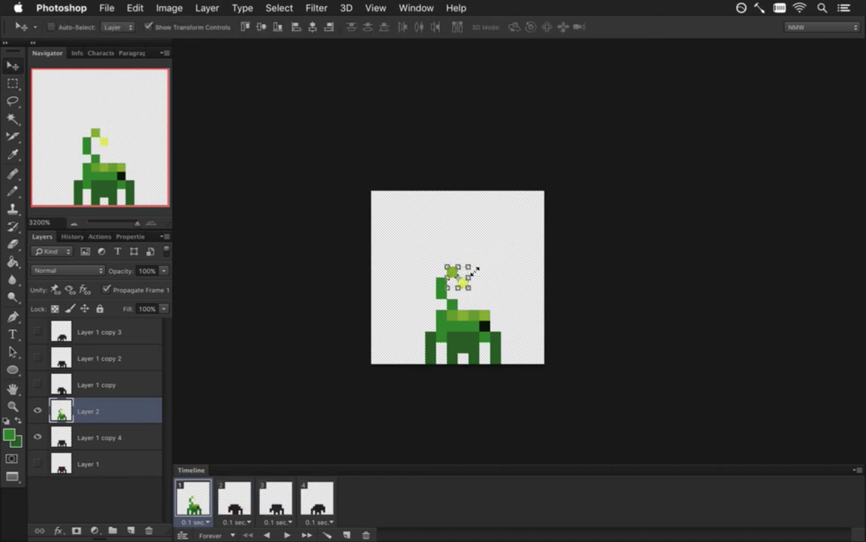
key("m")
key("super+d")
Paint over the black eye pixel with the body's sampled green and save the document.
key("i")
left_click(479, 332)
key("b")
left_click(488, 329)
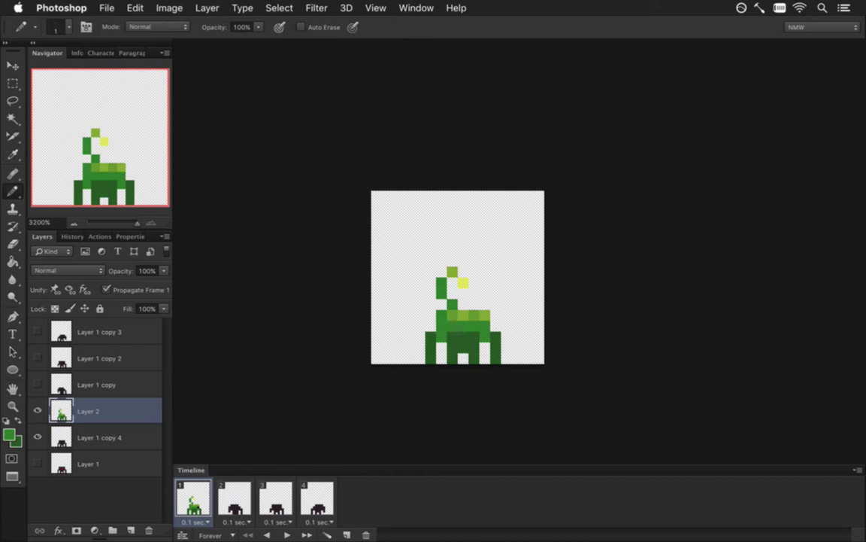
key("super+s")
Delete the leftover dark silhouette layers Layer 1 copy 4 and Layer 1 beneath the first frame's green scorpion.
left_click(38, 410)
left_click(38, 410)
left_click(74, 436)
left_click(148, 530)
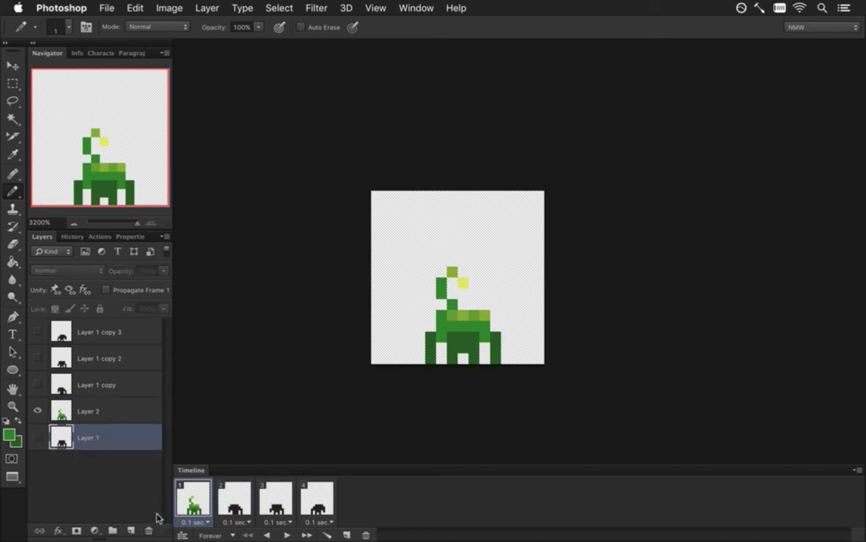
left_click(236, 501)
left_click(278, 500)
left_click(313, 499)
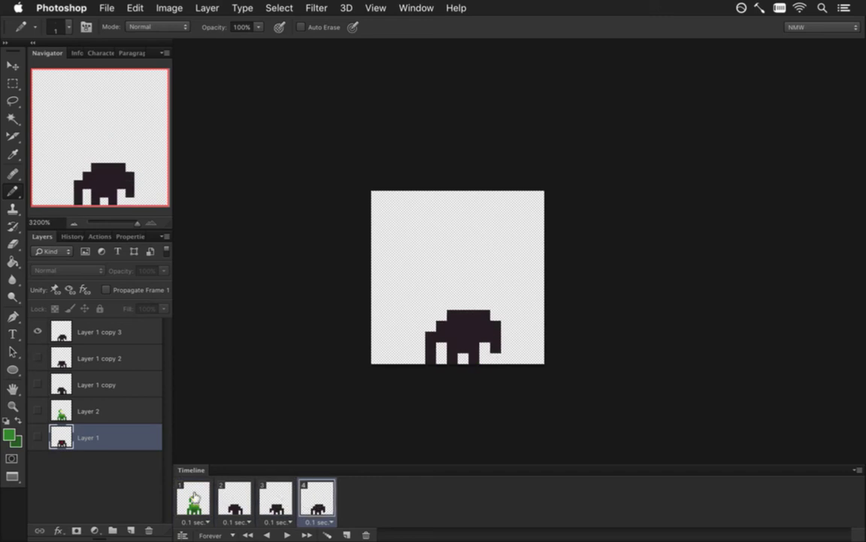
left_click(193, 497)
left_click(148, 529)
left_click(222, 493)
left_click(202, 494)
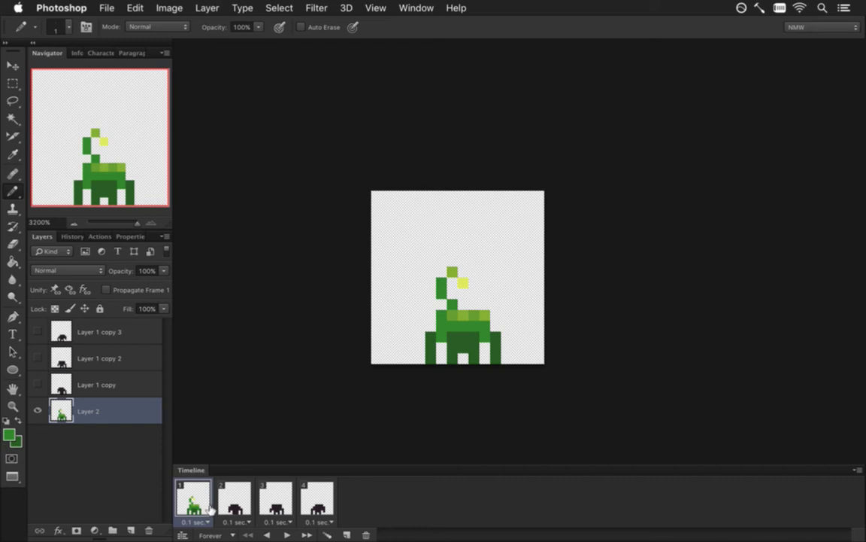
Show a duplicate of Layer 2 in frame 2 and erase its left foot pixel and the rightmost pixel of its back.
left_click(221, 492)
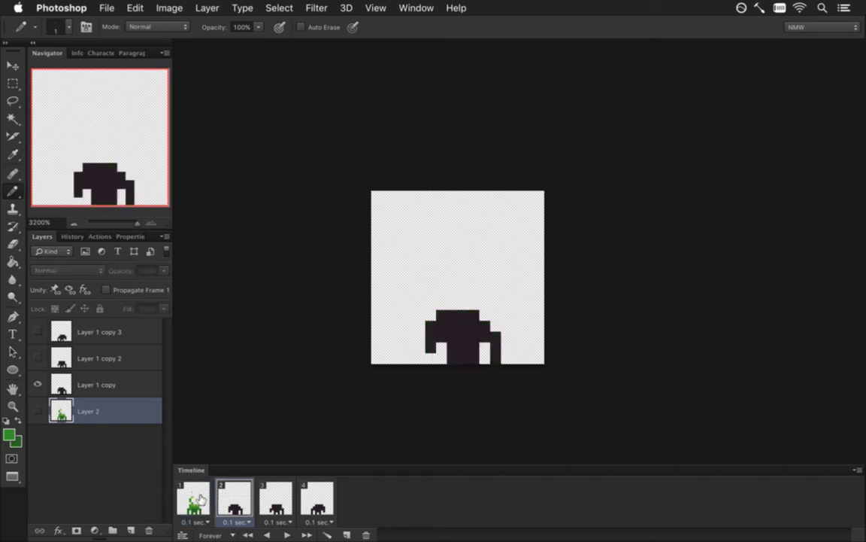
key("super+j")
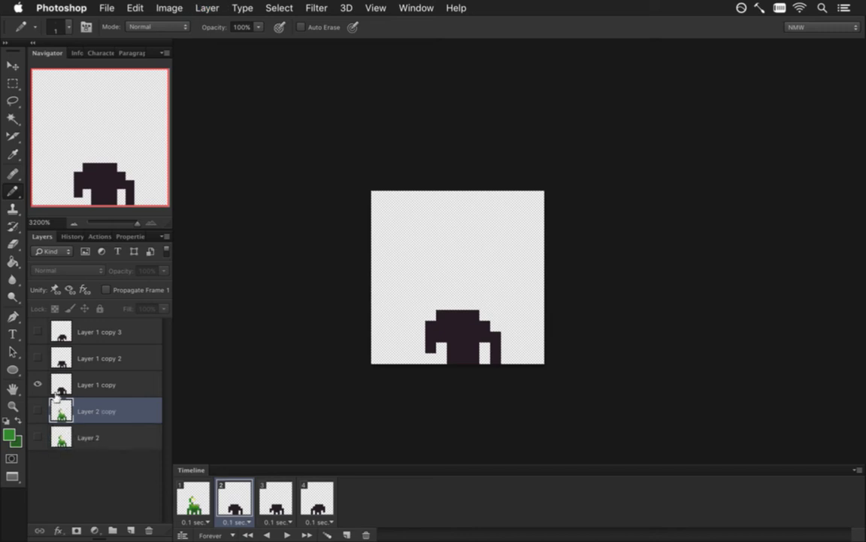
left_click(38, 411)
key("e")
left_click(431, 358)
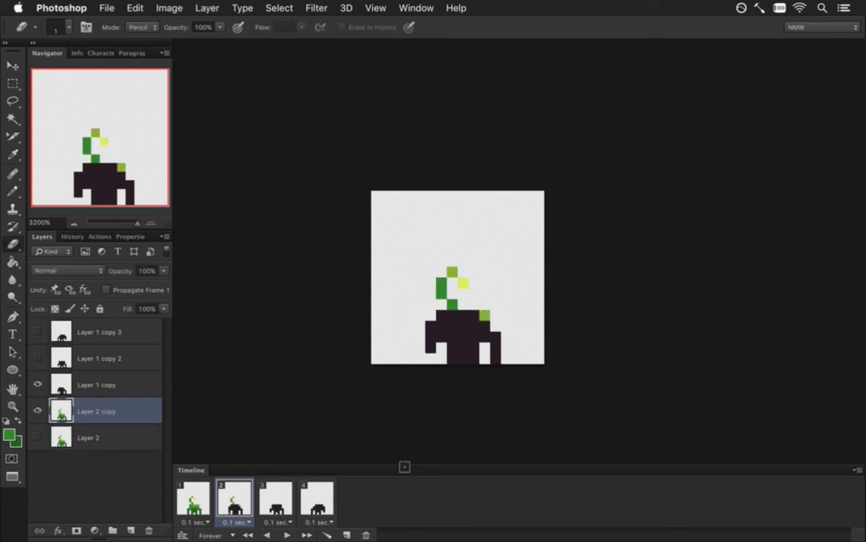
left_click(484, 314)
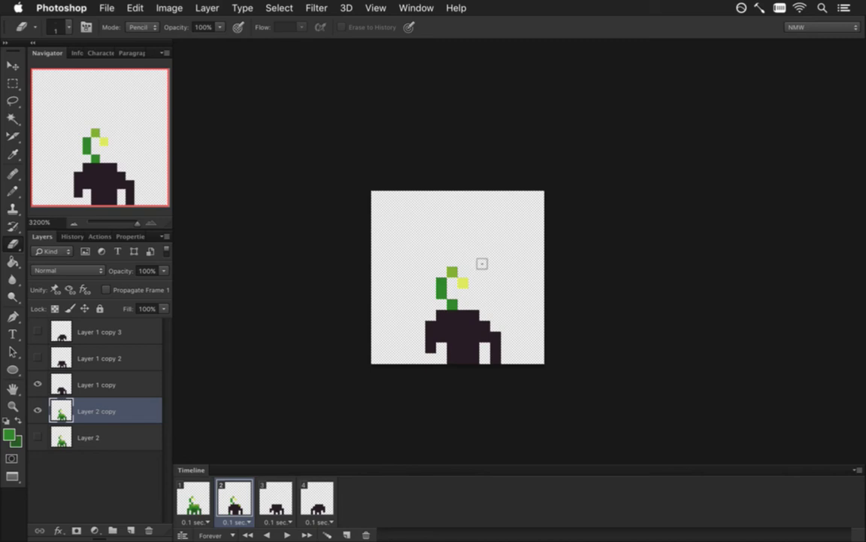
Delete the Layer 1 copy silhouette and check frames 1 and 2.
left_click(38, 384)
left_click_drag(60, 384, 149, 526)
left_click(197, 505)
left_click(237, 505)
Duplicate Layer 2 for frame 3, place the copy directly below Layer 1 copy 2, and make it visible.
left_click(277, 506)
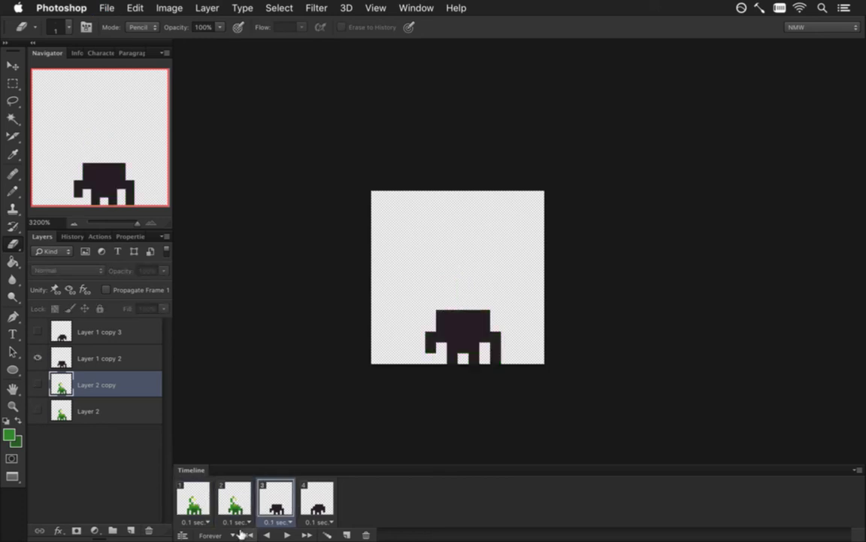
left_click(70, 409)
key("super+j")
left_click_drag(61, 411, 60, 372)
left_click(37, 384)
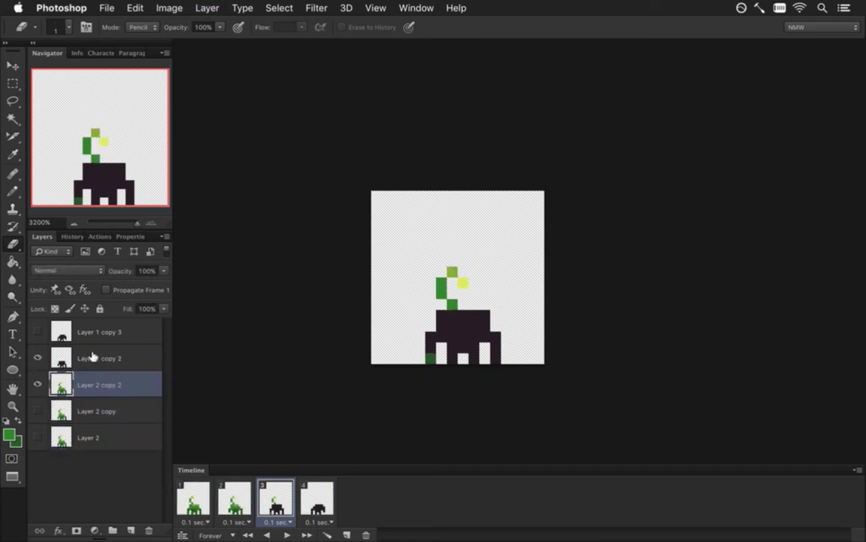
Erase the left foot pixel on Layer 2 copy 2 and delete the Layer 1 copy 2 silhouette.
left_click(94, 358)
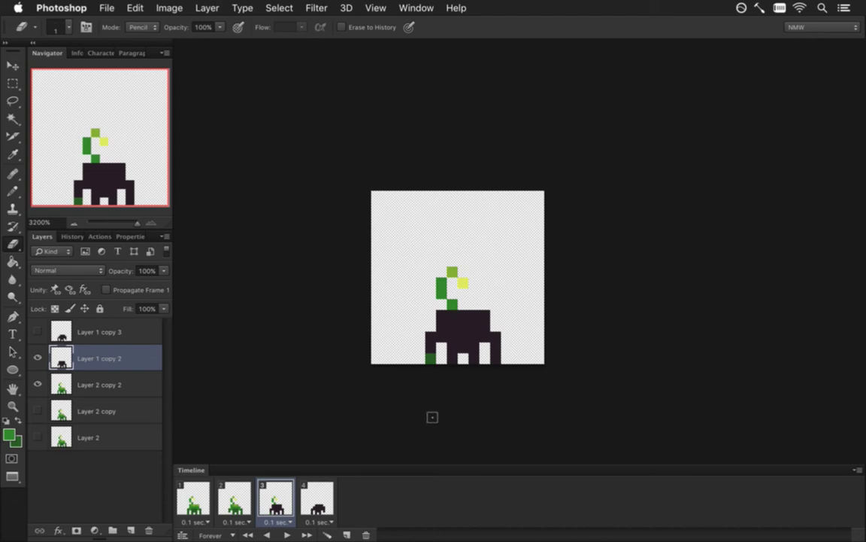
left_click(68, 385)
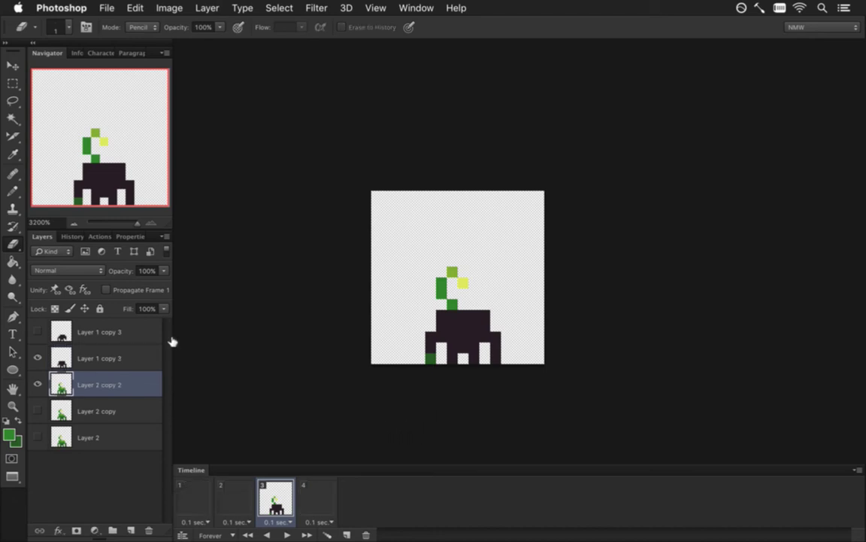
left_click(431, 358)
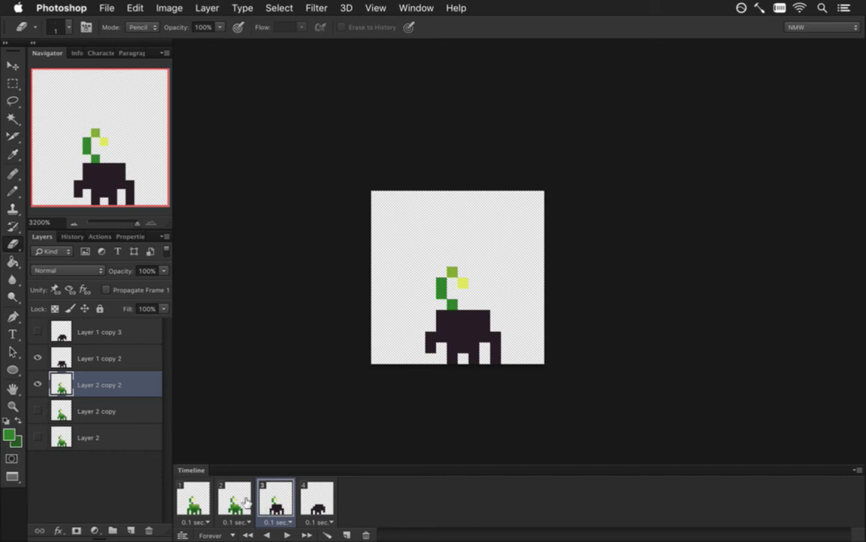
left_click(39, 359)
left_click(38, 358)
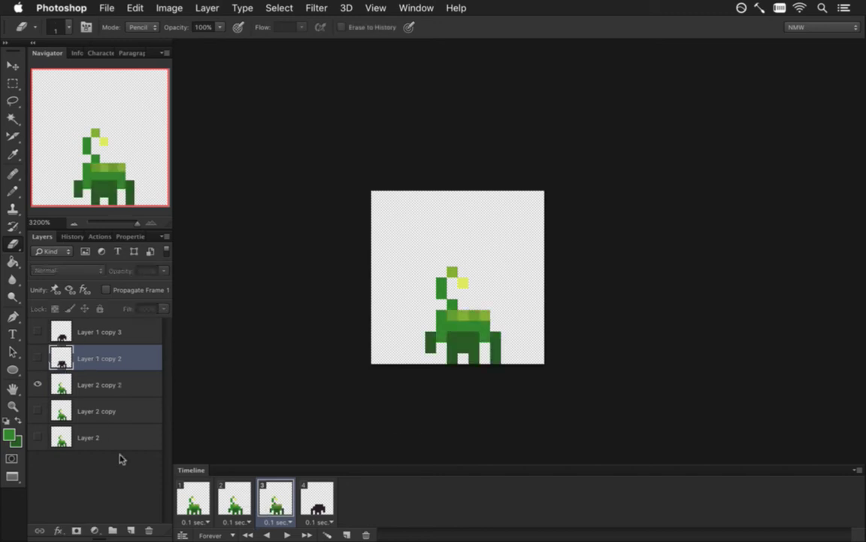
left_click(149, 528)
Replace frame 4's Layer 1 copy 3 silhouette with a duplicate of Layer 2, erasing its right foot pixel and the leftmost pixel of its back.
left_click(316, 496)
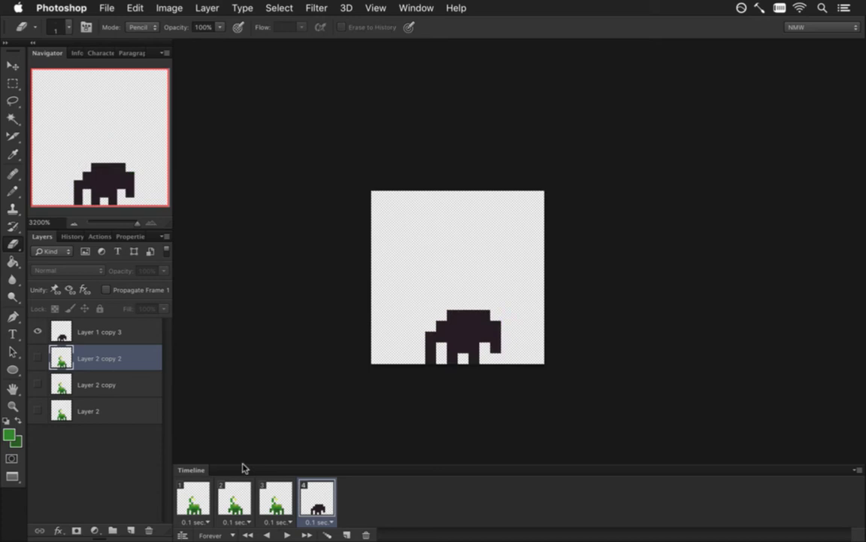
left_click(81, 408)
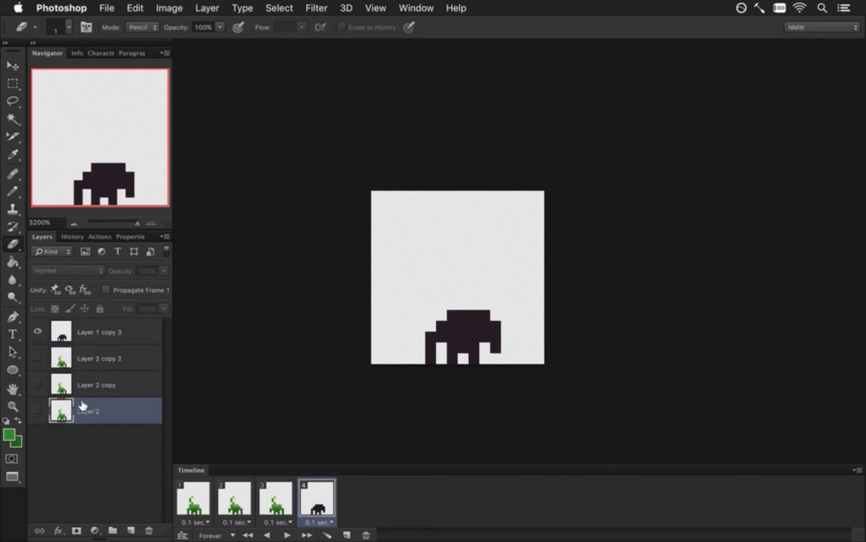
key("super+j")
left_click_drag(60, 410, 66, 345)
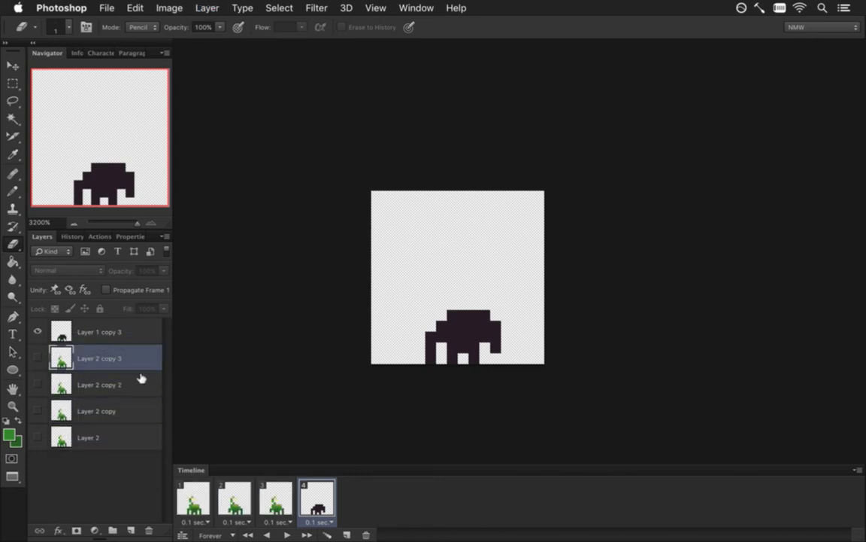
left_click(38, 358)
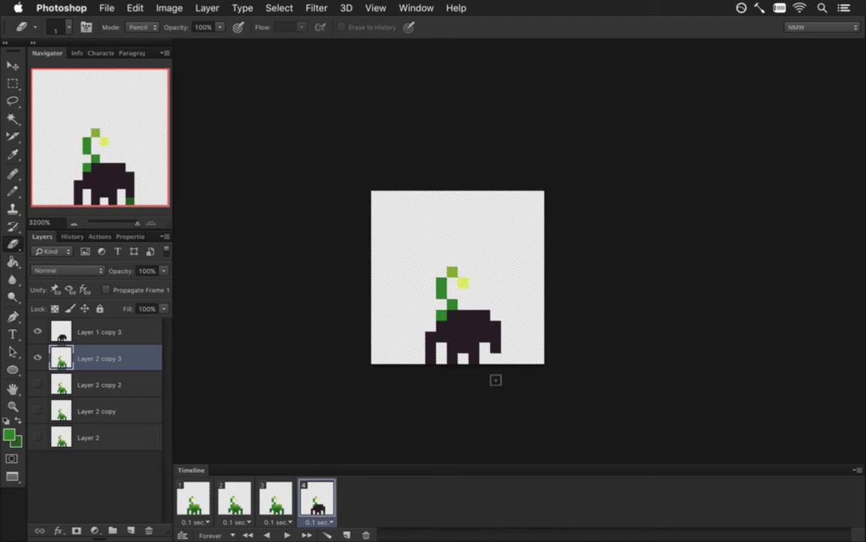
left_click(442, 315)
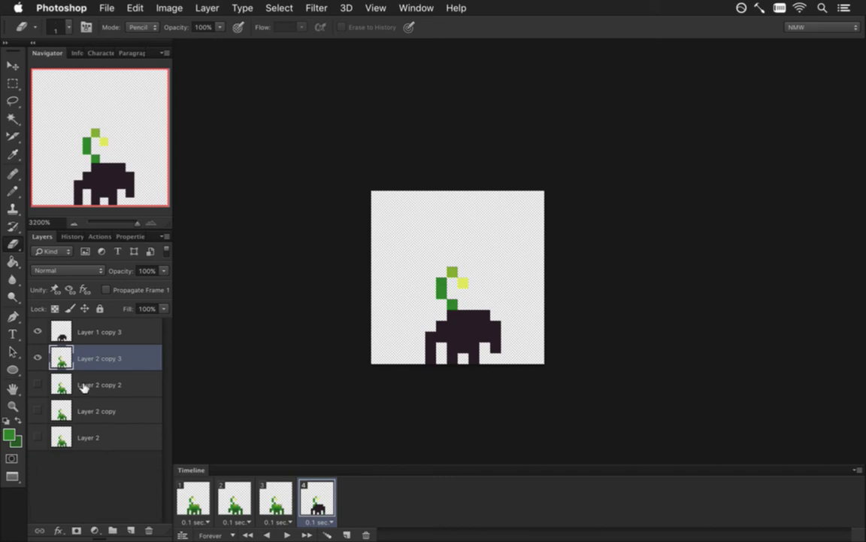
left_click_drag(67, 332, 148, 529)
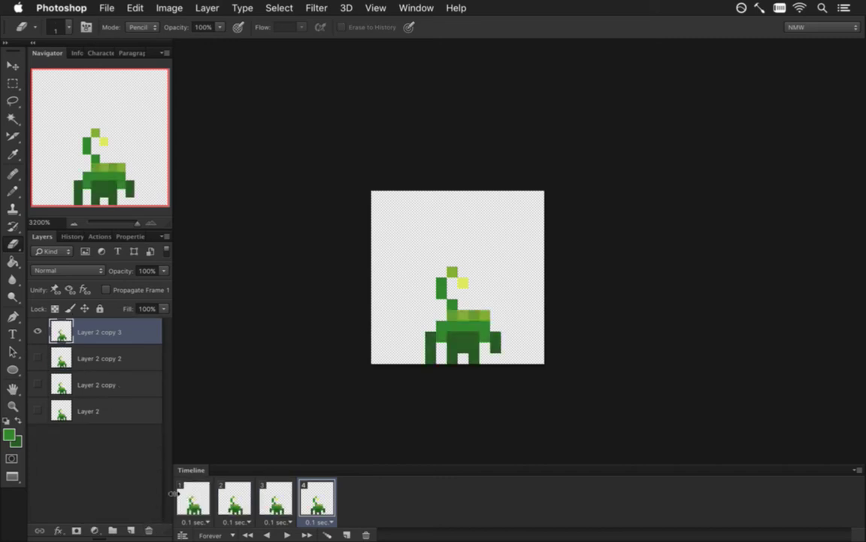
Flip the tail on Layer 2 copy 3 horizontally and move it 2 pixels to the right.
key("m")
left_click_drag(425, 256, 479, 309)
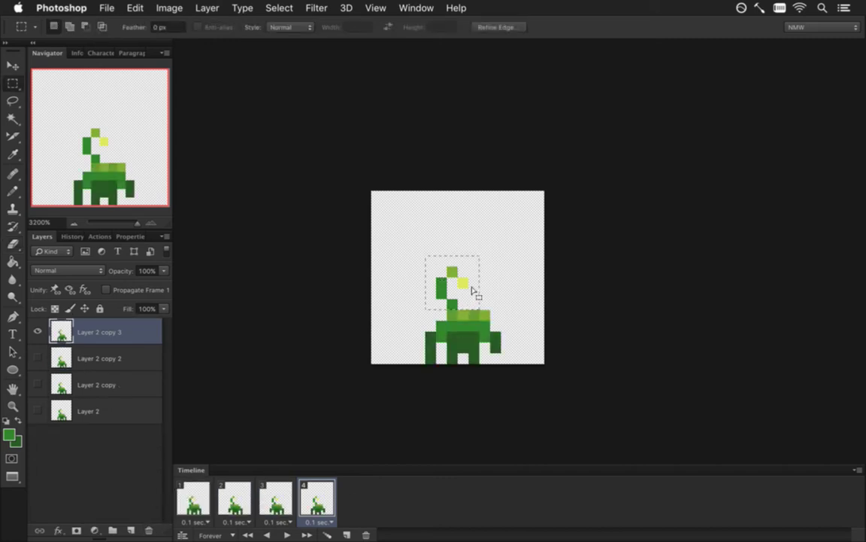
key("v")
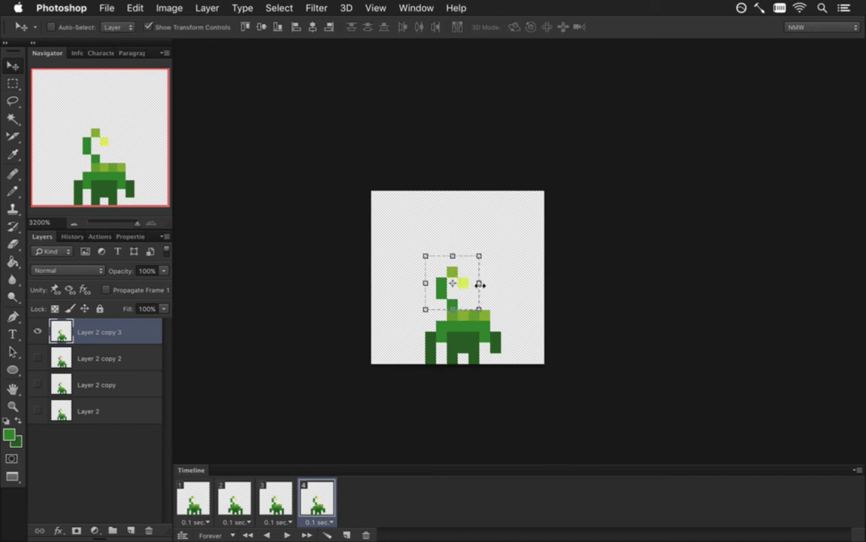
left_click(479, 285)
right_click(479, 282)
left_click(499, 447)
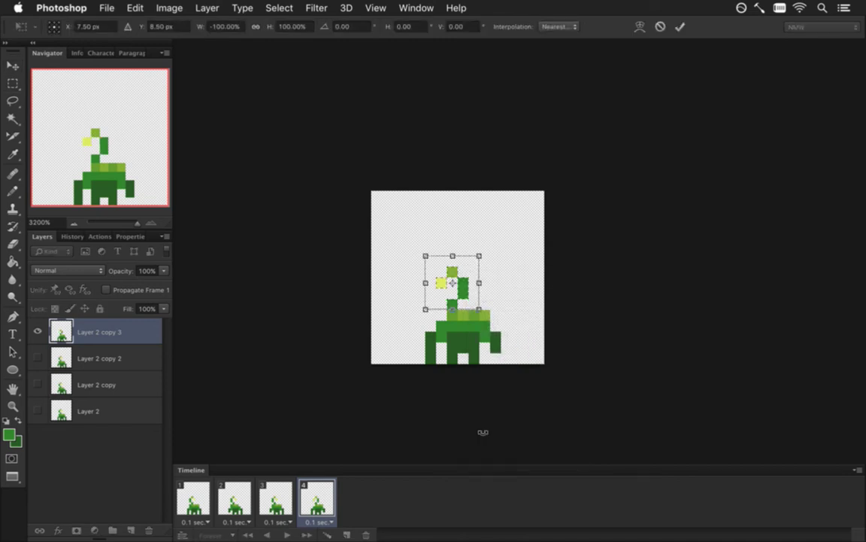
key("Return")
key("Right")
key("Right")
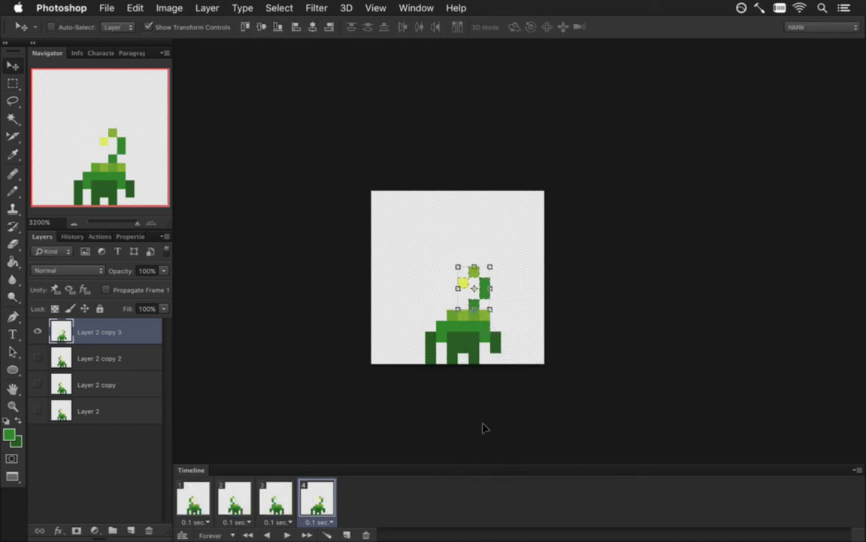
In frame 3, select the tail on Layer 2 copy 2, move it 1 pixel to the right, and deselect.
left_click(276, 498)
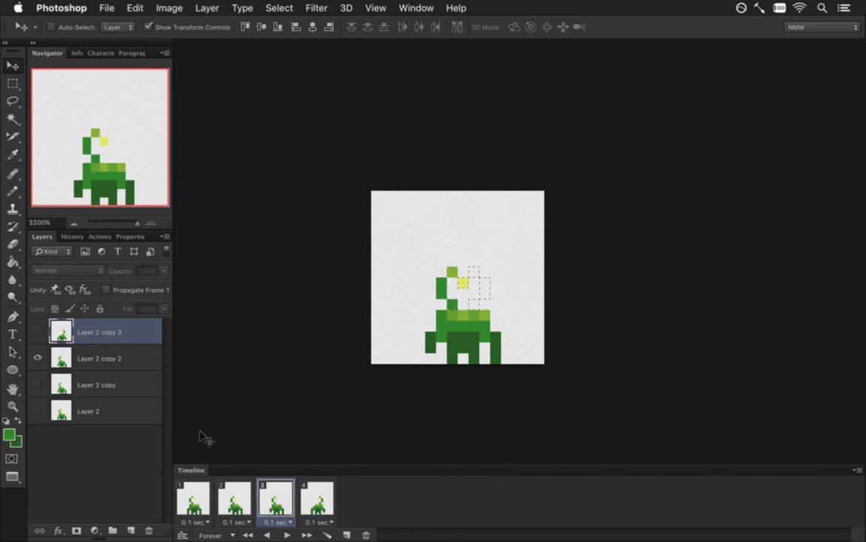
key("m")
left_click(423, 255)
left_click(107, 357)
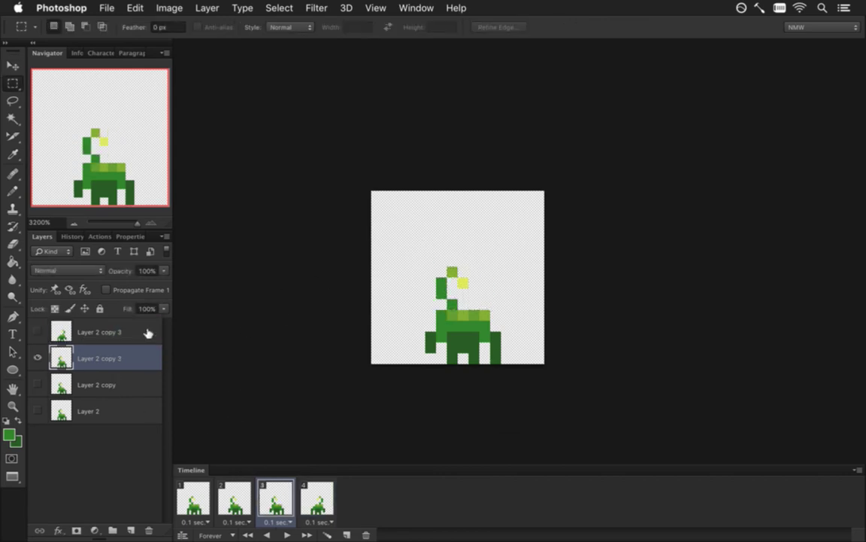
left_click_drag(426, 244, 479, 309)
key("v")
key("Right")
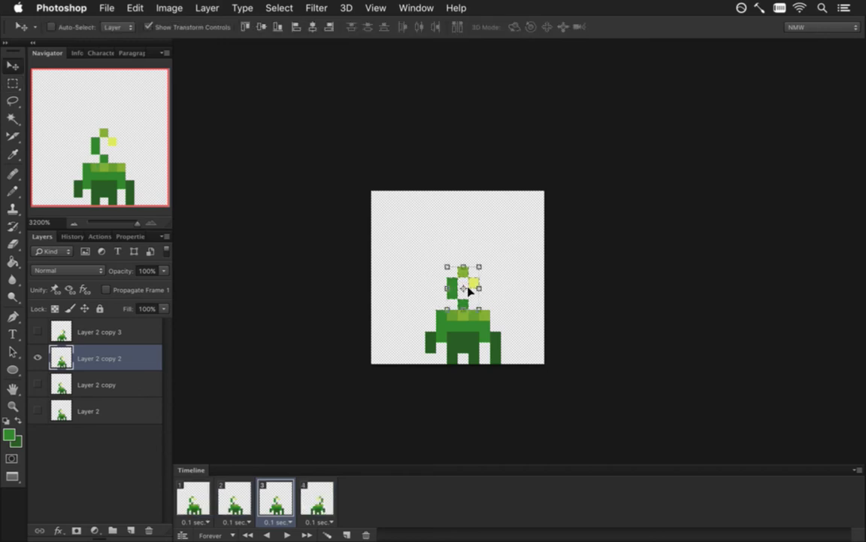
key("ctrl+d")
key("m")
key("super+d")
Straighten frame 3's tail into a vertical green column by painting below its top and erasing the old bend, keeping the yellow stinger.
key("i")
left_click(457, 287)
key("b")
left_click_drag(463, 283, 463, 293)
key("e")
left_click(453, 283)
key("i")
key("e")
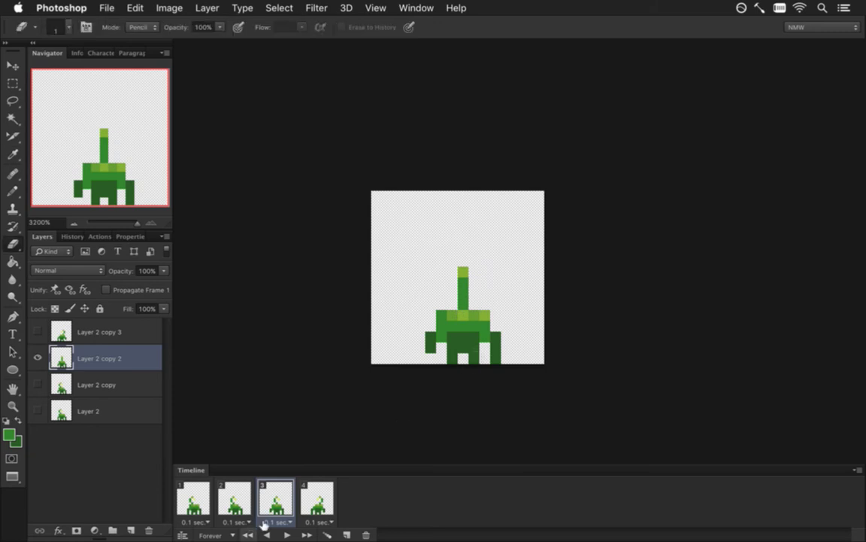
key("super+z")
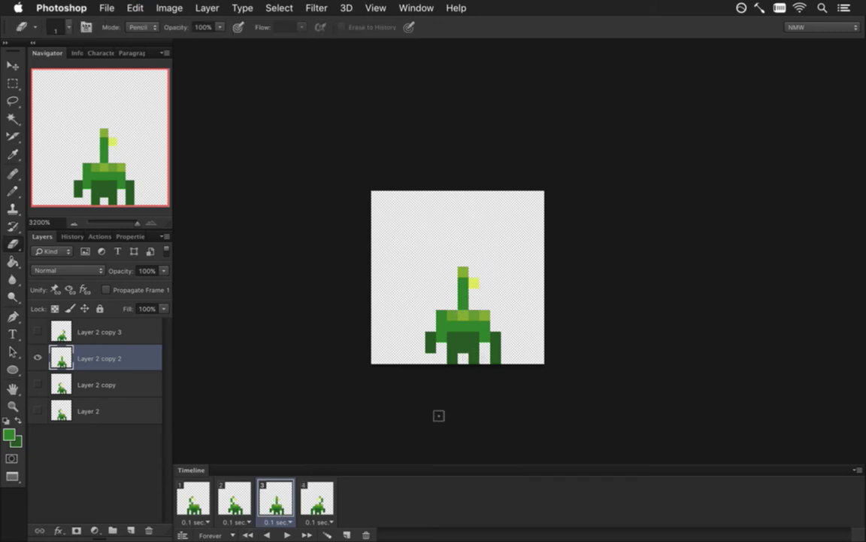
Step back and forth through the four animation frames to compare the tail and leg poses.
left_click(200, 505)
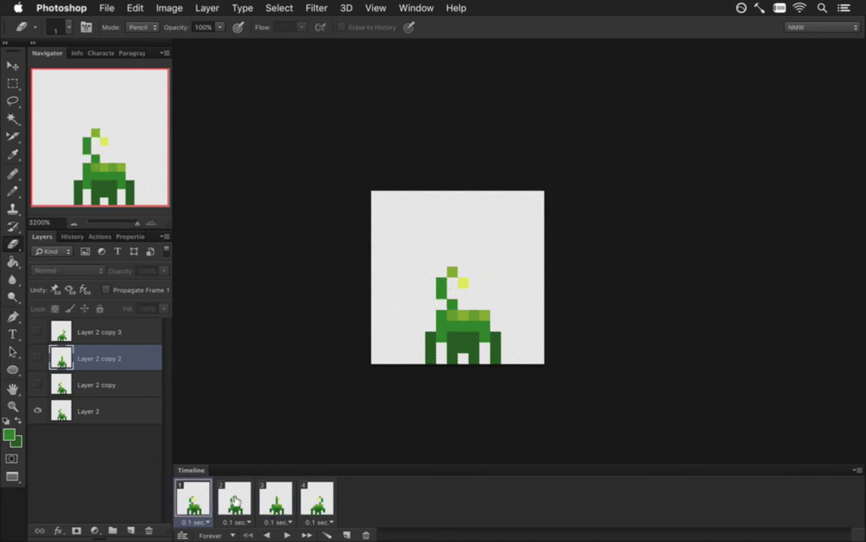
left_click(233, 503)
left_click(268, 502)
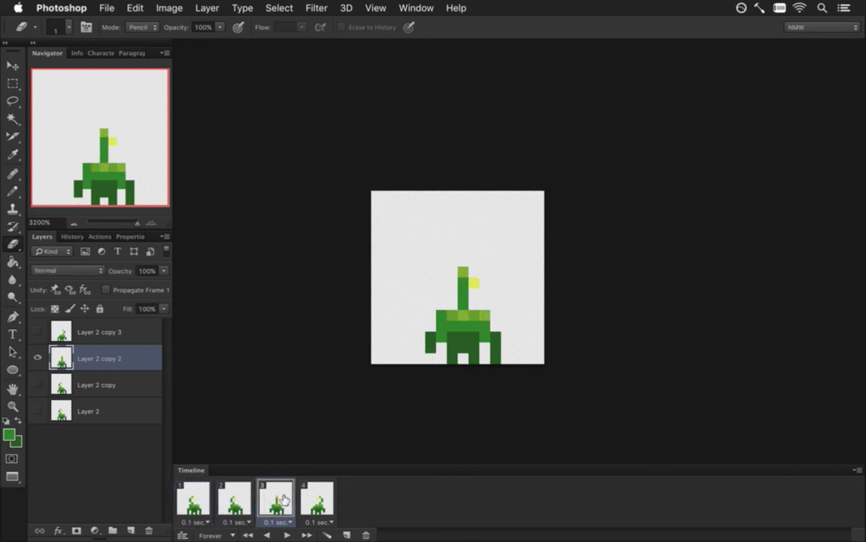
left_click(323, 498)
left_click(275, 501)
left_click(229, 501)
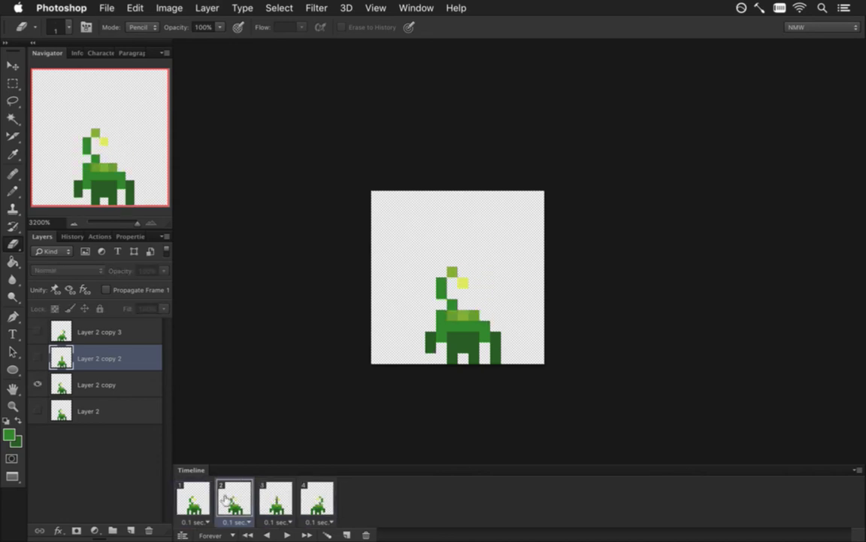
left_click(203, 500)
left_click(233, 500)
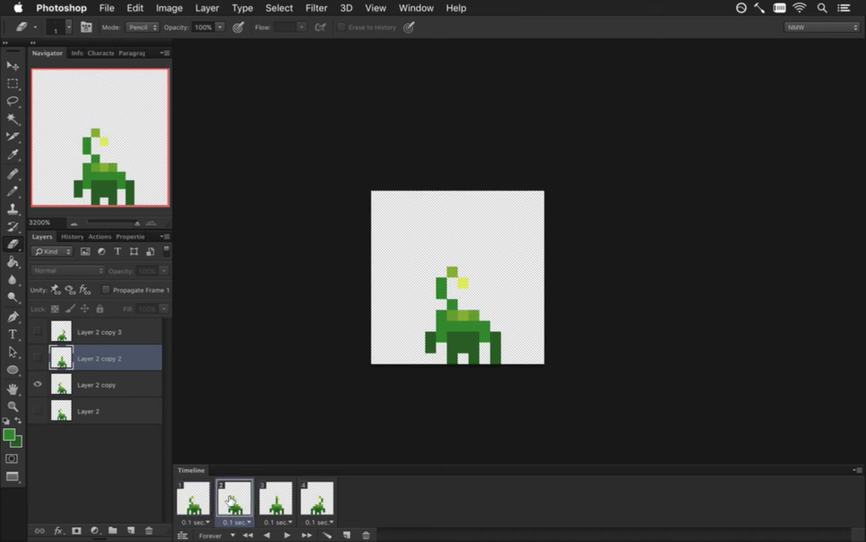
In frame 2, select the tail on Layer 2 copy, move it 1 pixel to the right, and deselect.
left_click(105, 382)
key("m")
left_click_drag(426, 266, 477, 305)
key("v")
key("Right")
key("m")
key("super+d")
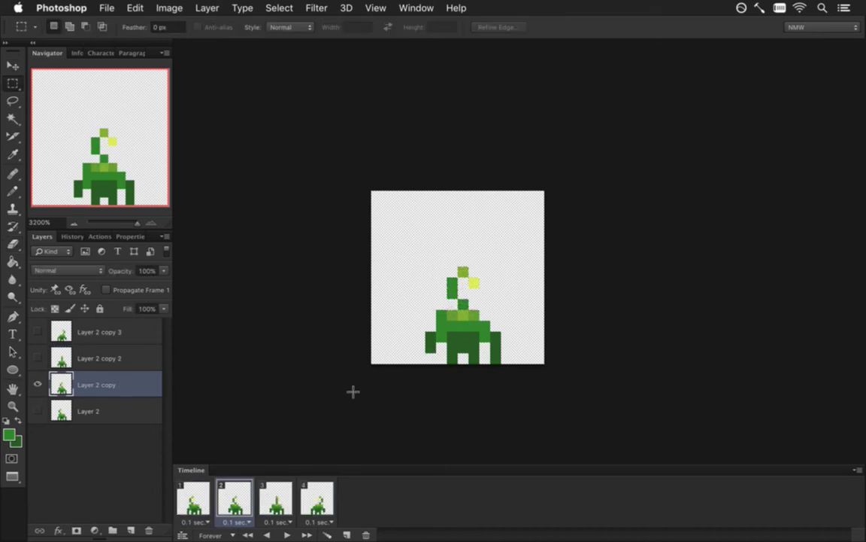
Straighten the lower part of frame 2's tail by erasing its offset base pixel and painting green directly below the upper column.
left_click(195, 502)
left_click(227, 498)
key("ctrl+z")
key("b")
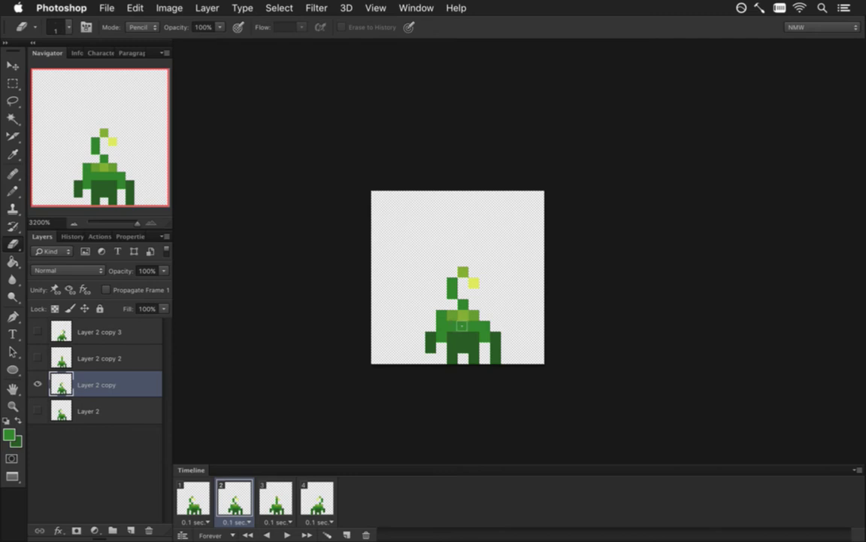
left_click(452, 304)
Step through the four animation frames to compare how the tail and legs change between them.
left_click(203, 497)
mouse_move(230, 499)
left_mouse_down()
mouse_move(250, 503)
mouse_move(238, 493)
left_mouse_up()
left_click(197, 495)
left_click(232, 502)
left_click(264, 500)
left_click(308, 500)
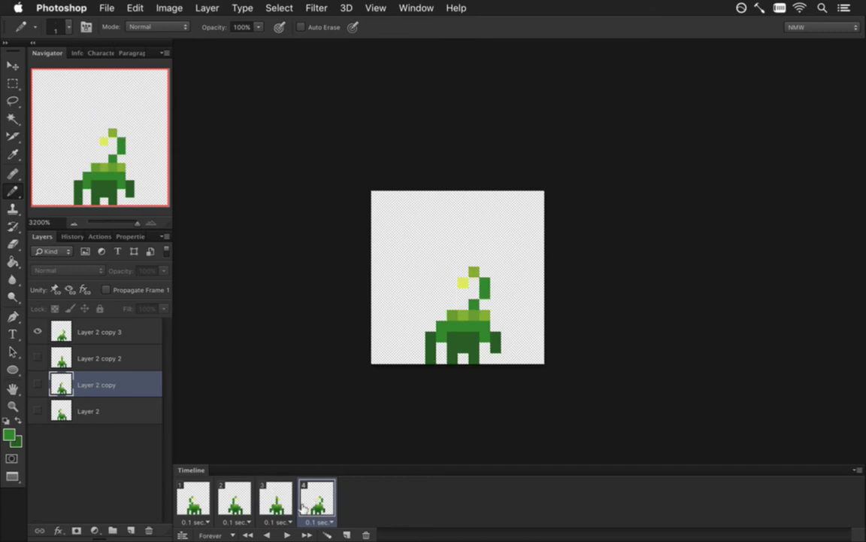
left_click(197, 500)
left_click(230, 502)
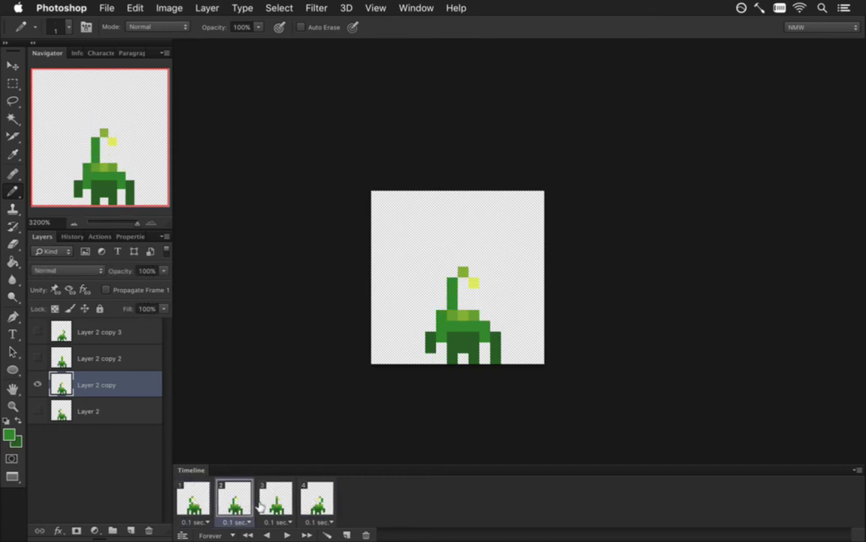
left_click(275, 502)
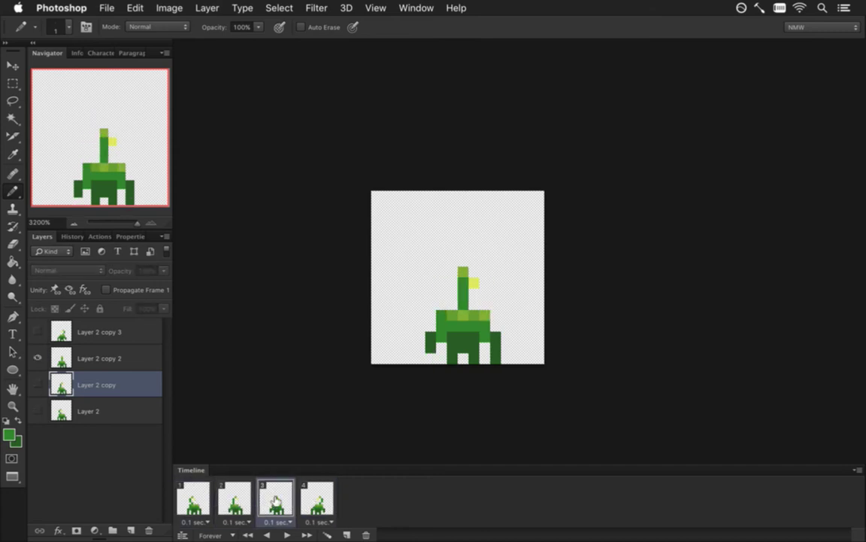
left_click(238, 497)
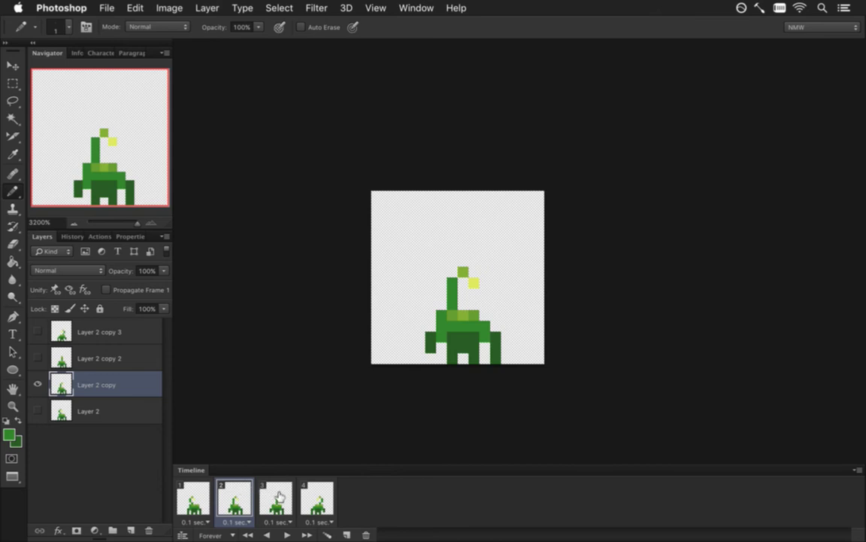
left_click(194, 498)
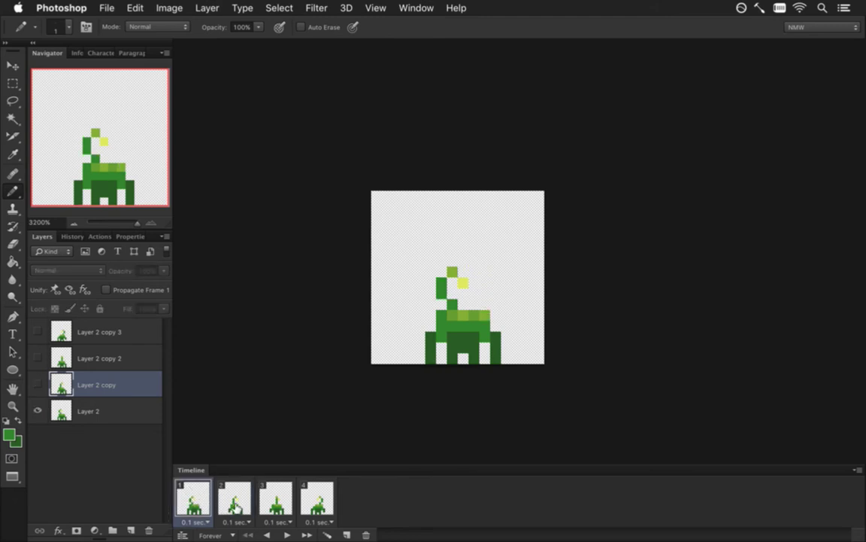
left_click(234, 505)
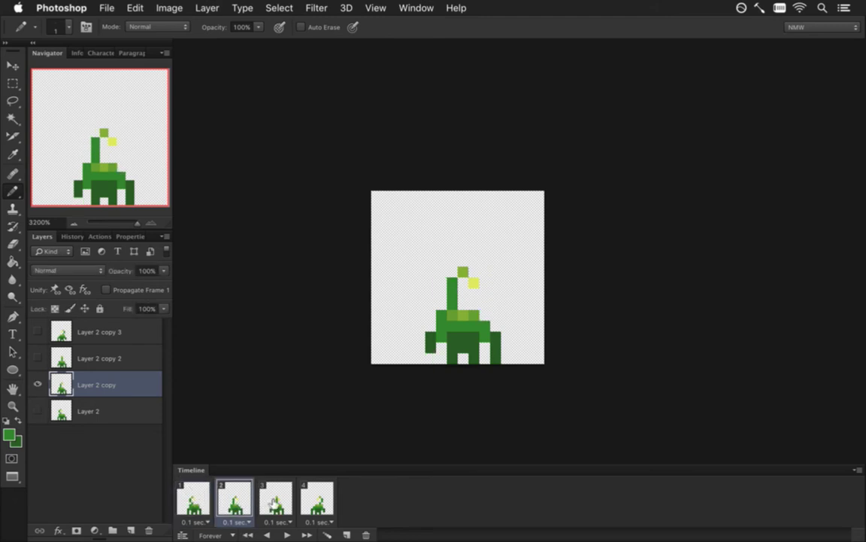
In frame 3, extend the left outer leg on Layer 2 copy 2 to the ground with one dark green pixel.
left_click(273, 500)
left_click(155, 355)
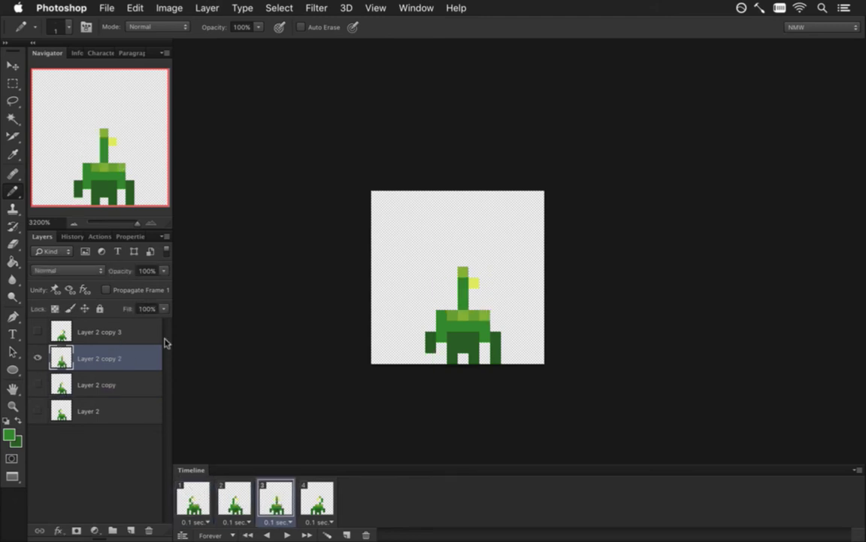
key("i")
left_click(431, 358)
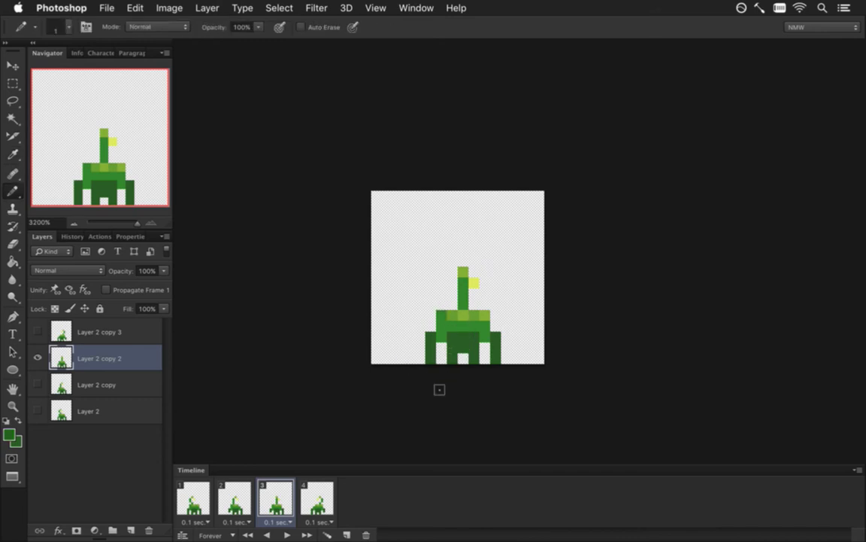
Try shifting frame 3's right inner leg inward by erasing its bottom pixel and painting dark green in the gap beside it.
key("e")
left_click(474, 358)
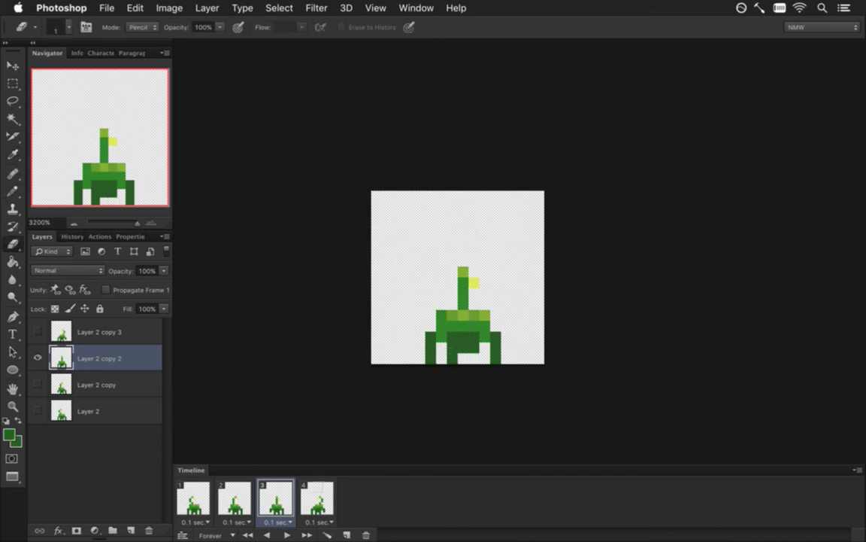
key("i")
left_click(477, 342)
key("b")
left_click(463, 358)
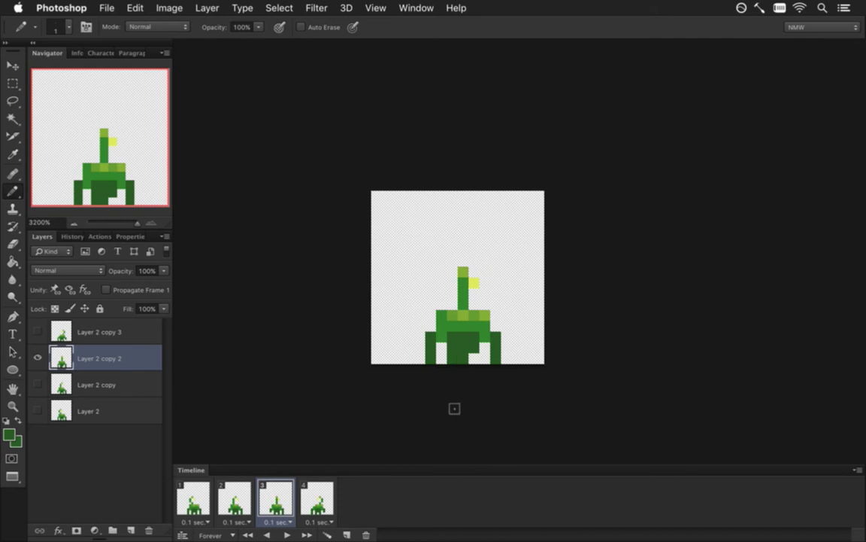
Step through the four frames and play the animation to check the leg motion.
left_click(193, 498)
left_click(235, 498)
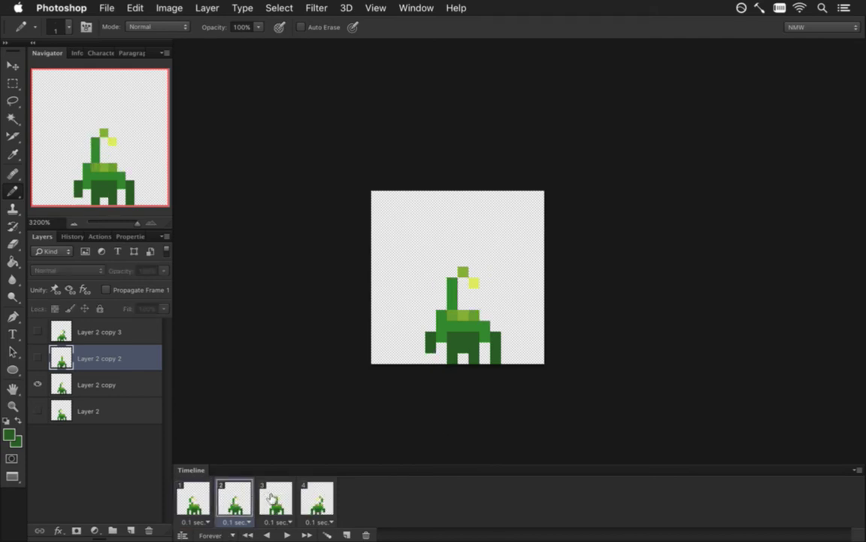
left_click(276, 498)
left_click(317, 498)
left_click(287, 534)
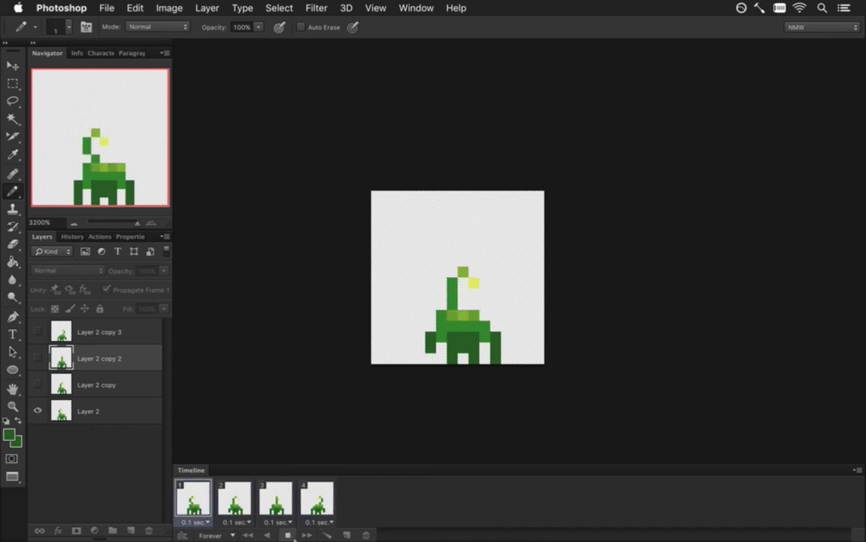
left_click(286, 533)
Repaint the bottom pixel of frame 3's right inner leg in dark green and erase the pixel filling the gap between the inner legs.
left_click(278, 497)
left_click(473, 348, "alt")
left_click_drag(474, 358, 485, 358)
key("e")
left_click(485, 358)
left_click(464, 358)
Play the animation again and compare frame 3's legs with those in frames 1 and 2.
left_click(189, 512)
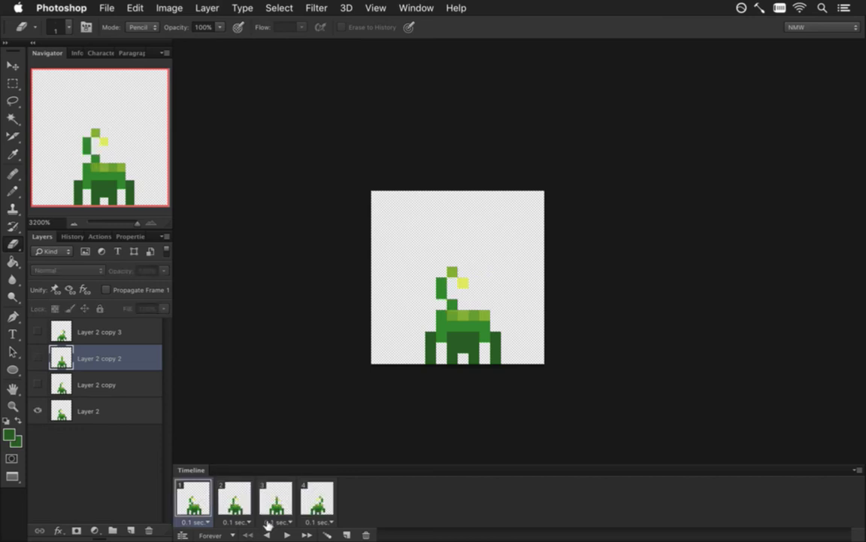
left_click(286, 533)
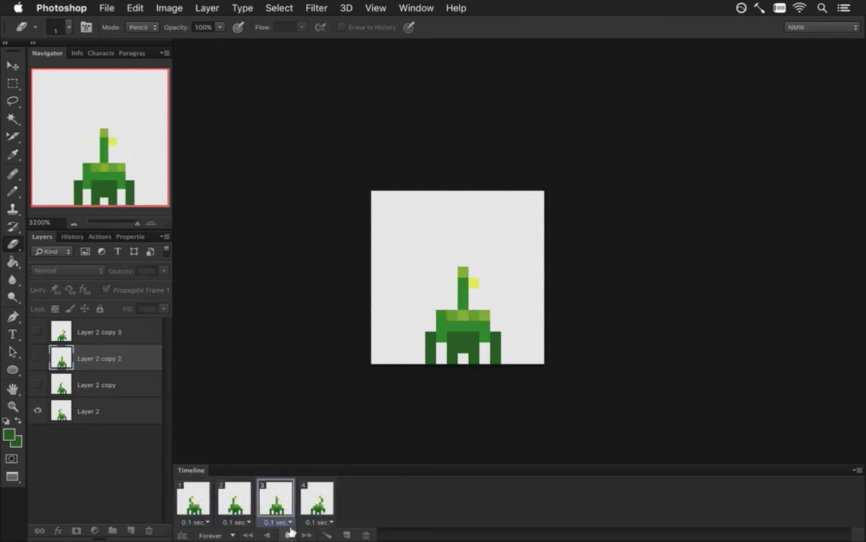
left_click(288, 533)
left_click(236, 498)
left_click(271, 496)
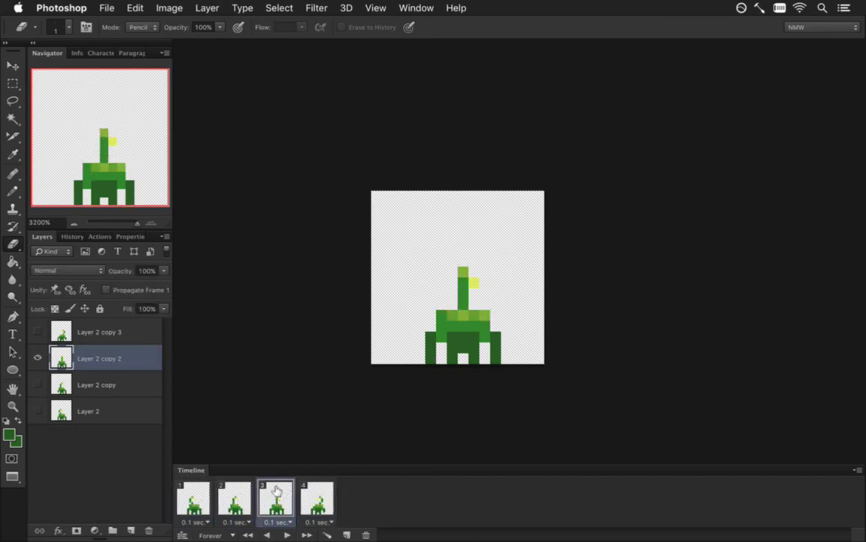
left_click(189, 497)
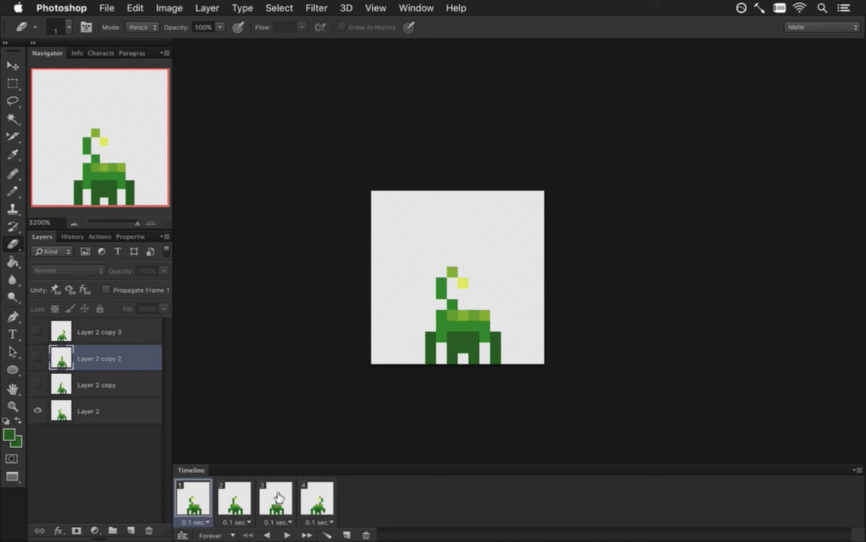
left_click(278, 497)
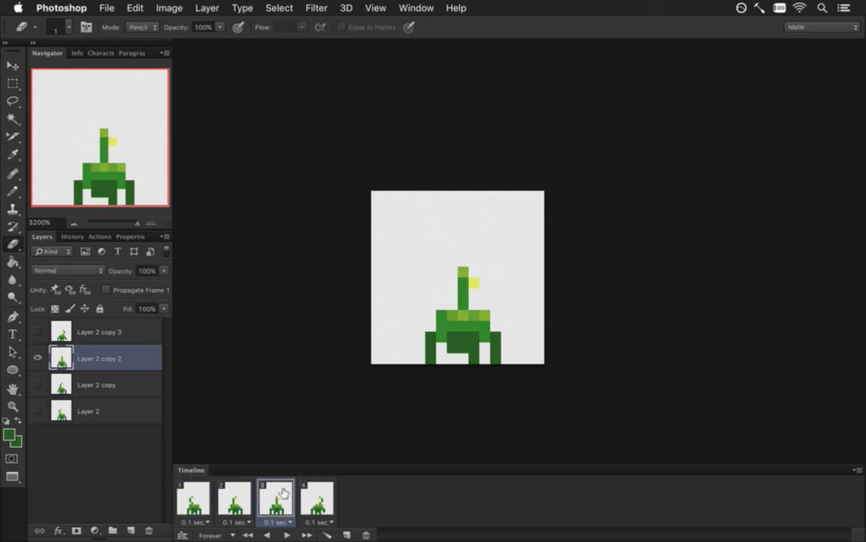
left_click(287, 534)
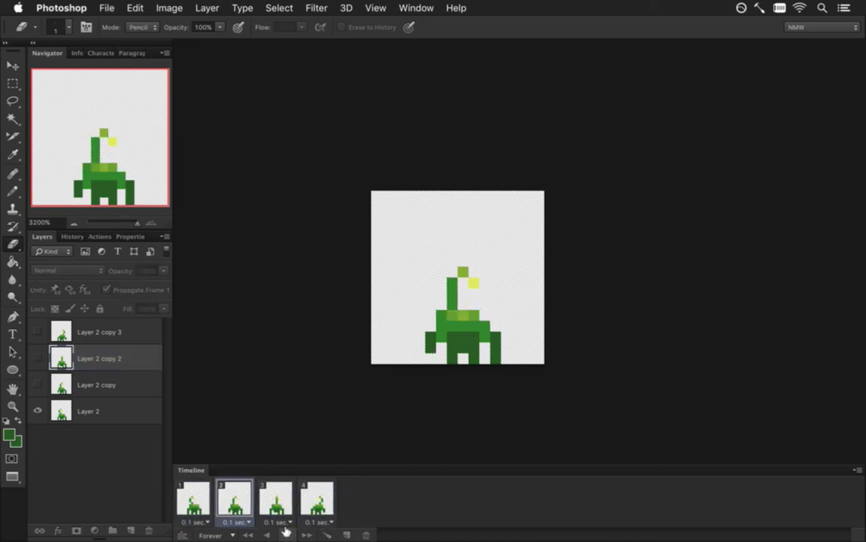
left_click(286, 534)
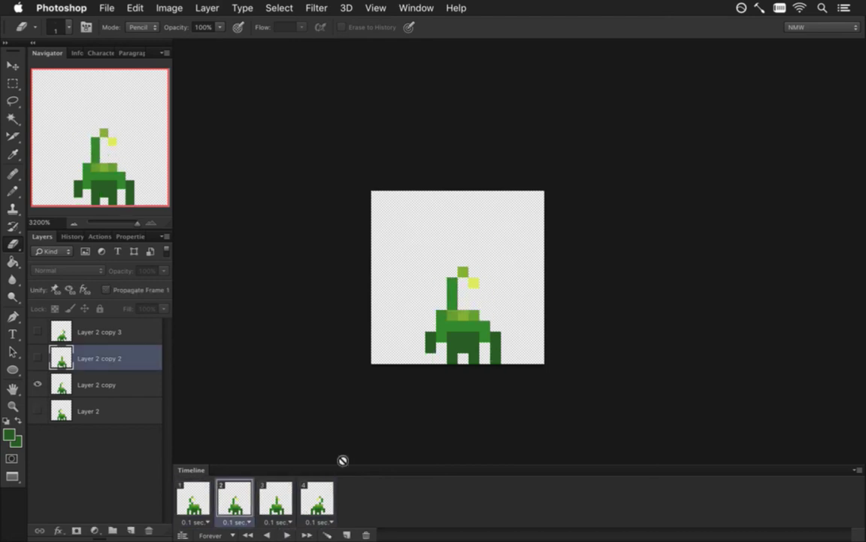
Try a dark green pixel between frame 3's inner legs, preview the animation with it, and erase that pixel.
left_click(267, 499)
key("b")
left_click(463, 358)
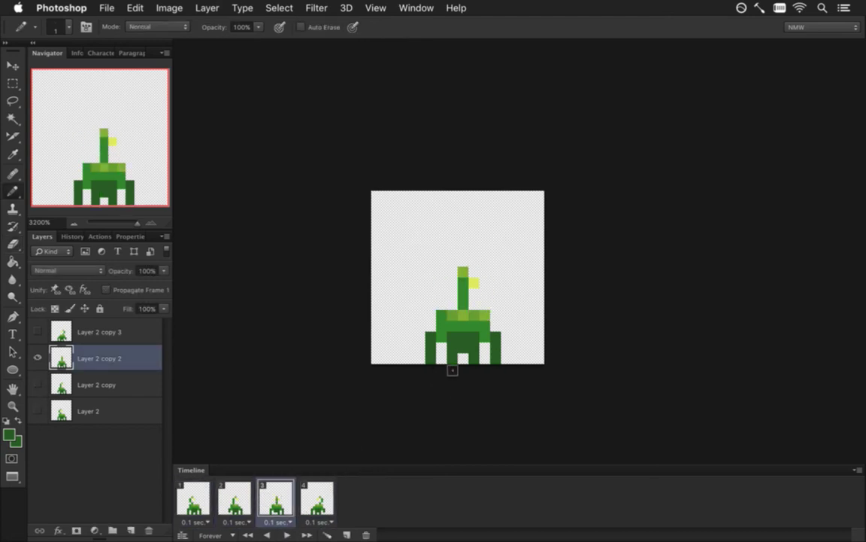
left_click(194, 499)
left_click(285, 533)
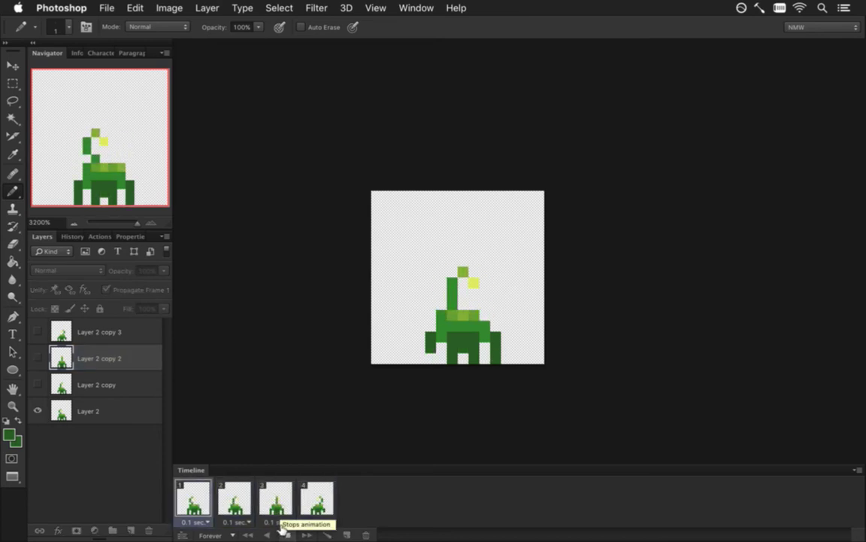
left_click(284, 534)
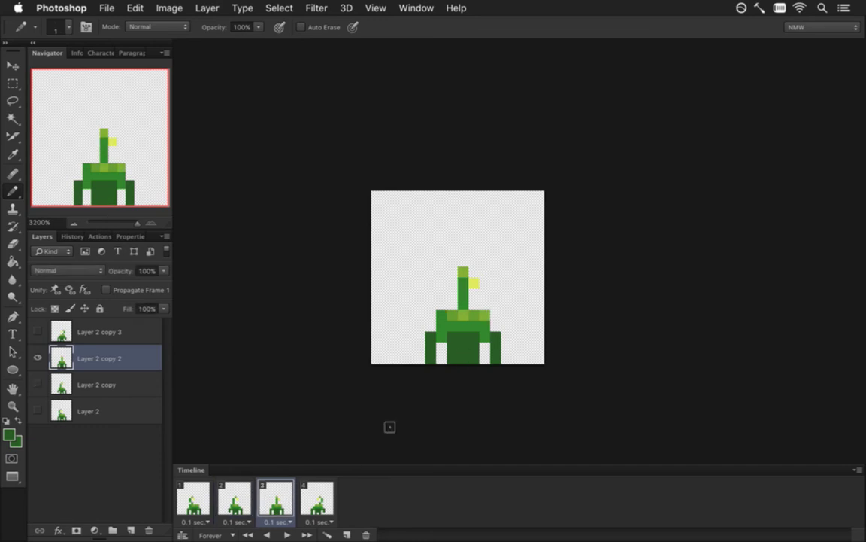
key("e")
left_click(464, 358)
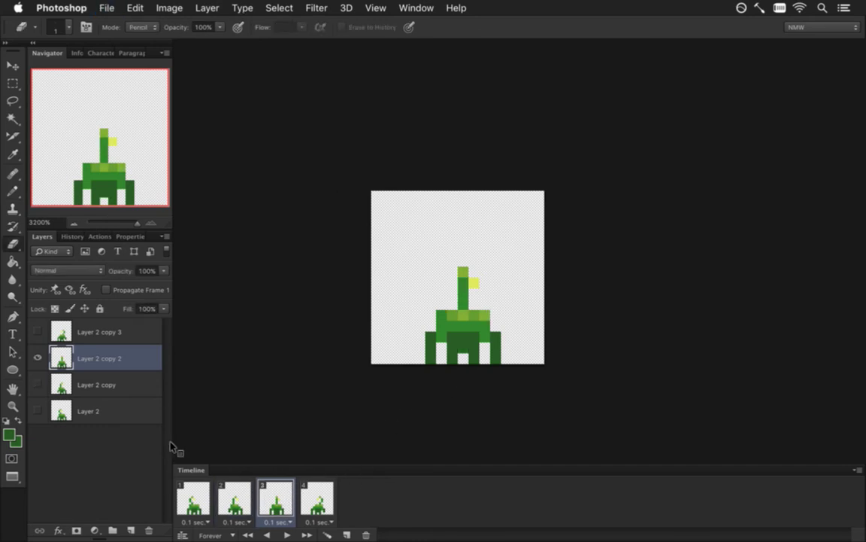
Make all four layers of the scorpion animation visible, accepting the dialogs.
key("super+alt+shift+r")
key("Return")
key("Return")
Check ScorpionBurrow.psd, copy the scorpion on Layer 1 copy 4 in Scorpion.psd, and return to ScorpionBurrow.psd.
left_click(416, 7)
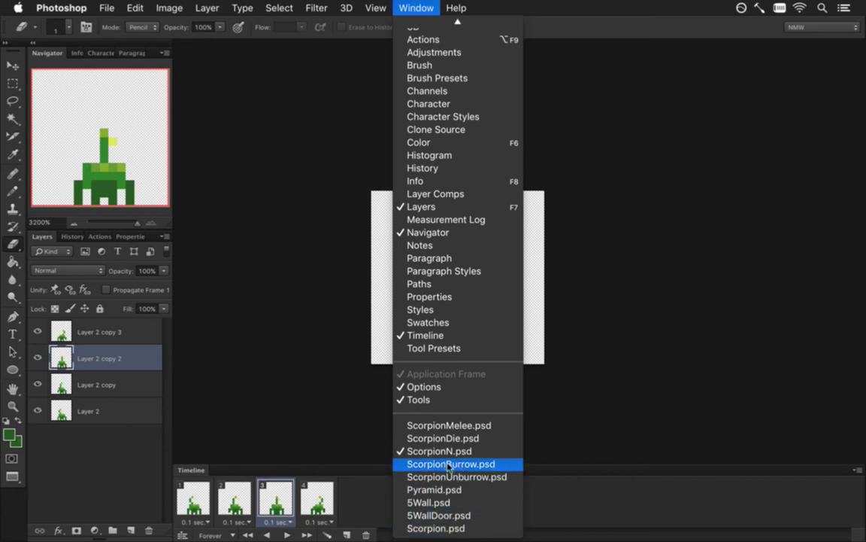
left_click(453, 464)
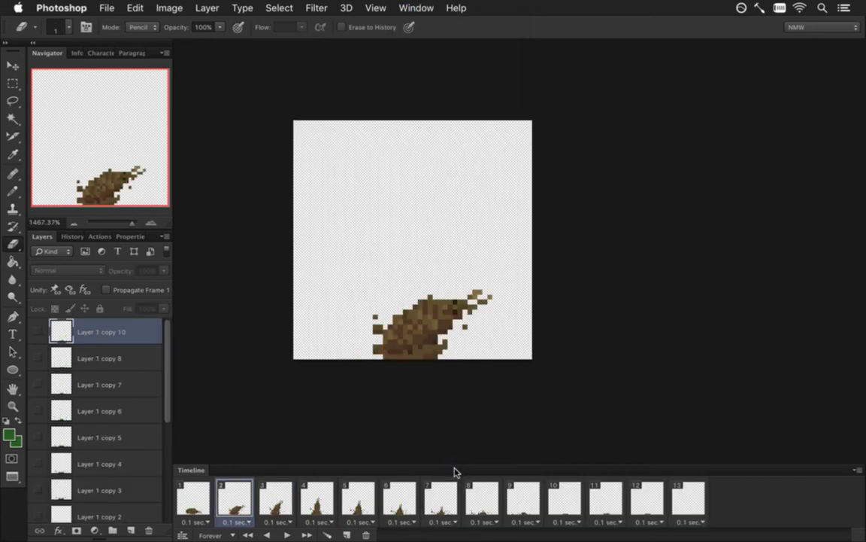
left_click(406, 8)
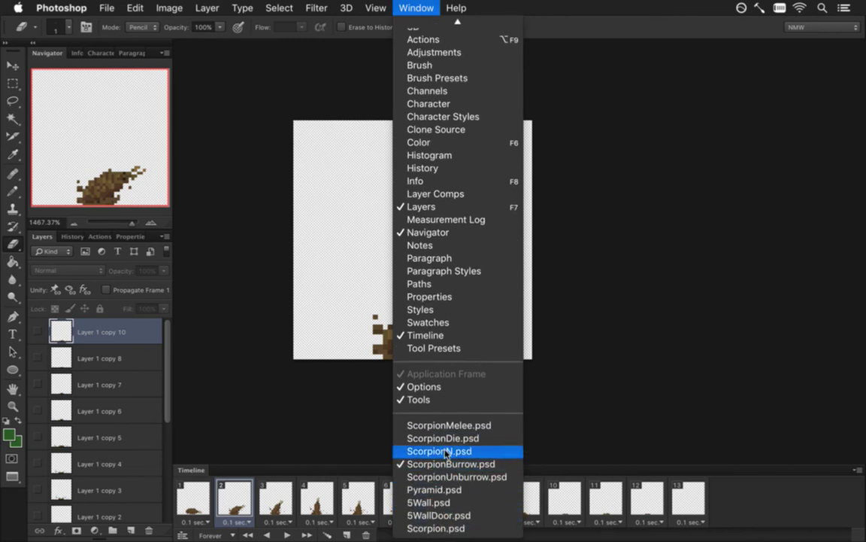
left_click(443, 525)
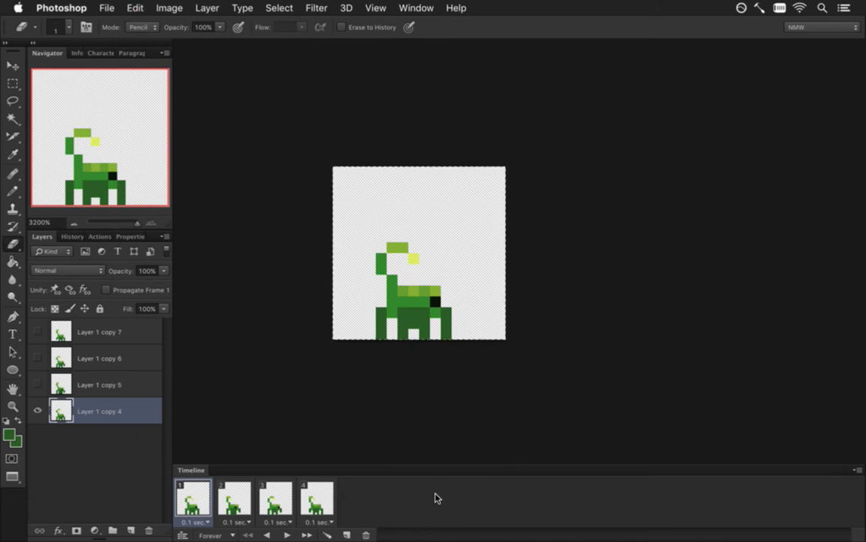
left_click(416, 8)
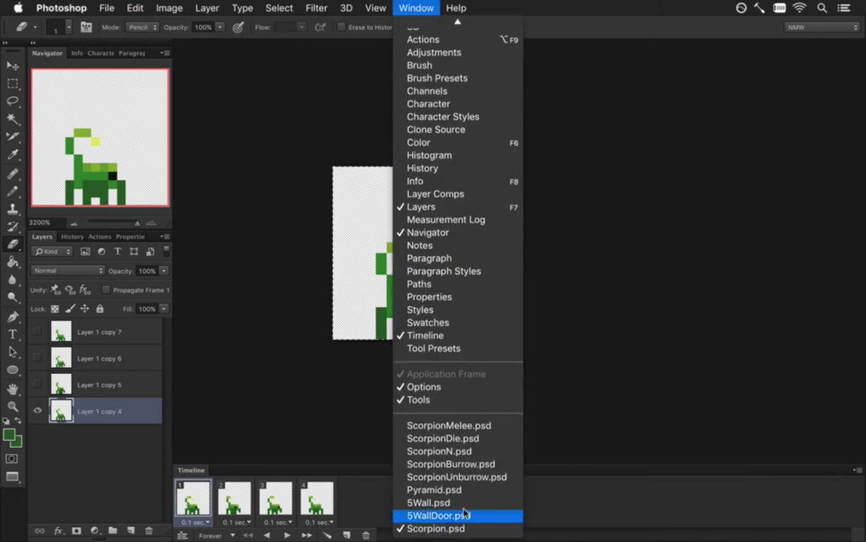
left_click(468, 466)
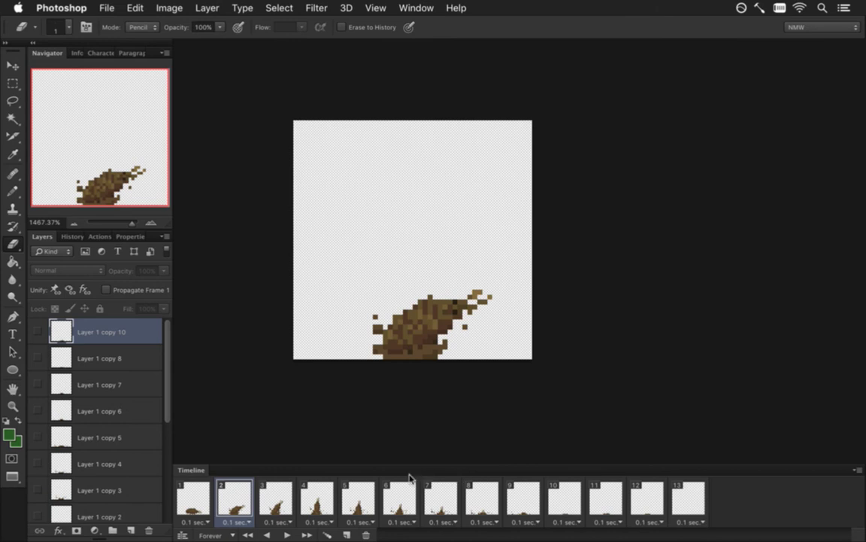
In frame 1, paste the scorpion above the bottommost layer 0 and move it over the brown creature, with its feet at the canvas's lower edge.
left_click(192, 503)
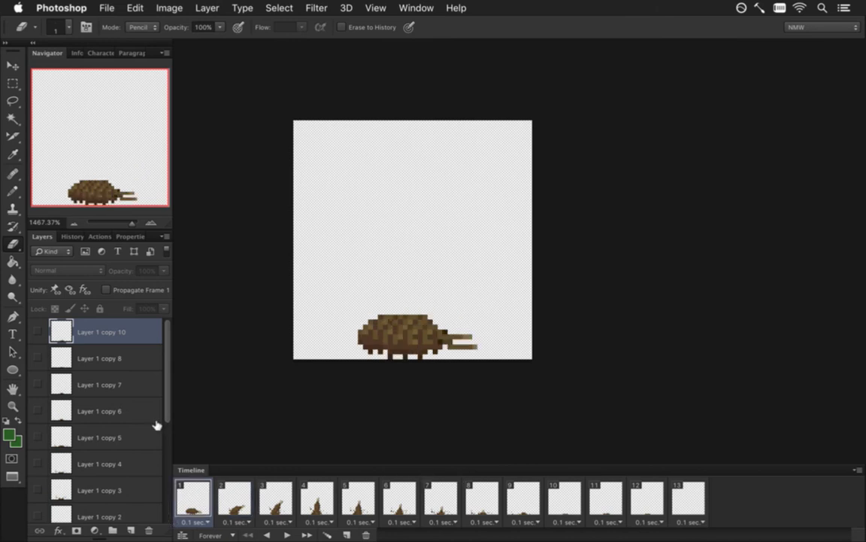
left_click_drag(167, 374, 144, 486)
left_click(95, 505)
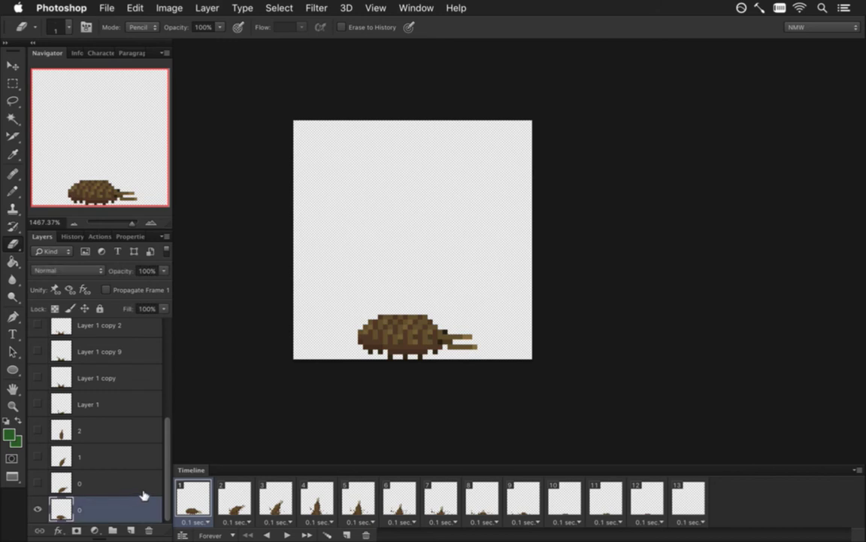
key("super+v")
key("v")
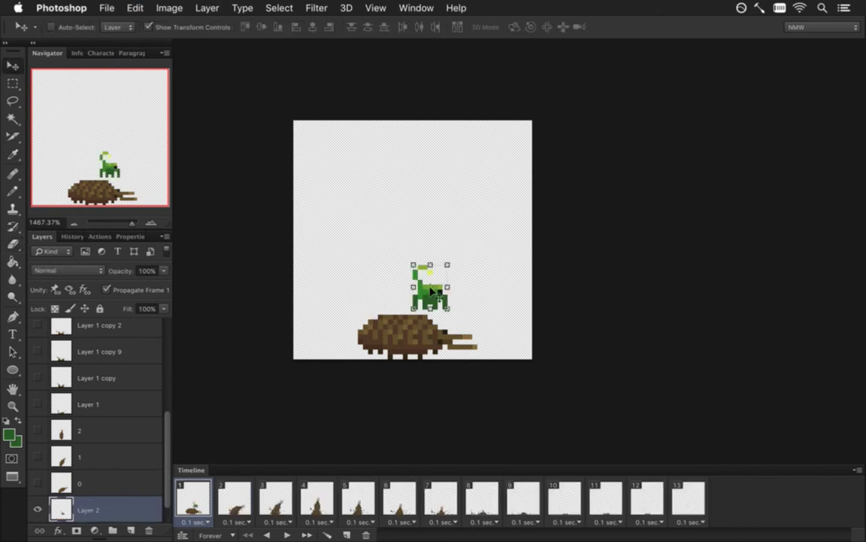
left_click_drag(434, 291, 415, 342)
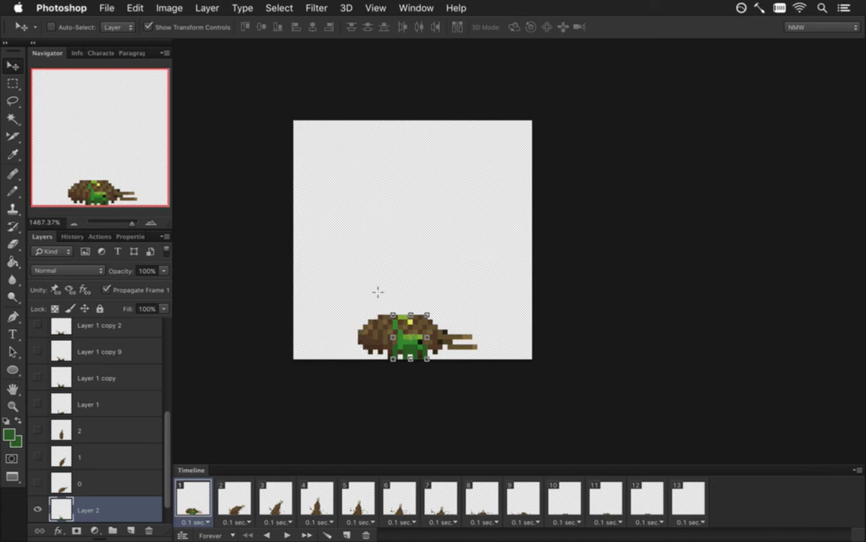
Check the canvas size of Scorpion.psd without changing it, and return to ScorpionBurrow.psd.
key("m")
left_click(418, 7)
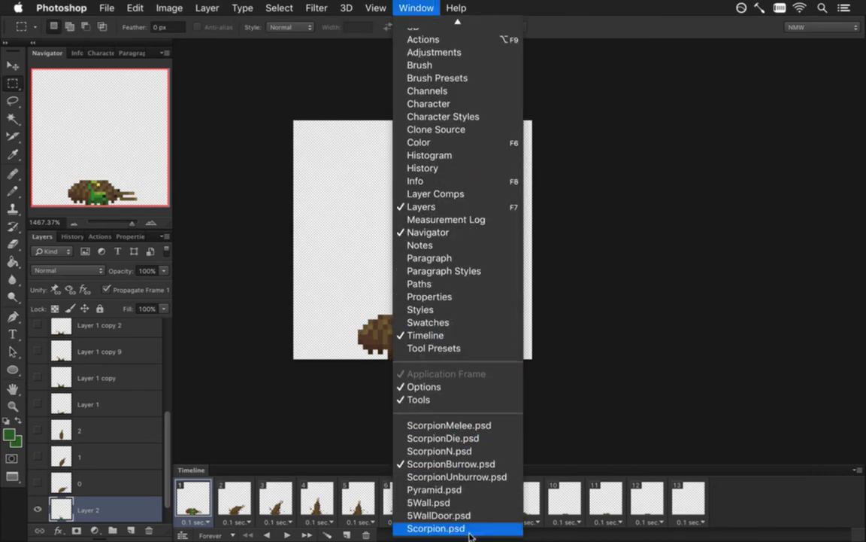
left_click(464, 527)
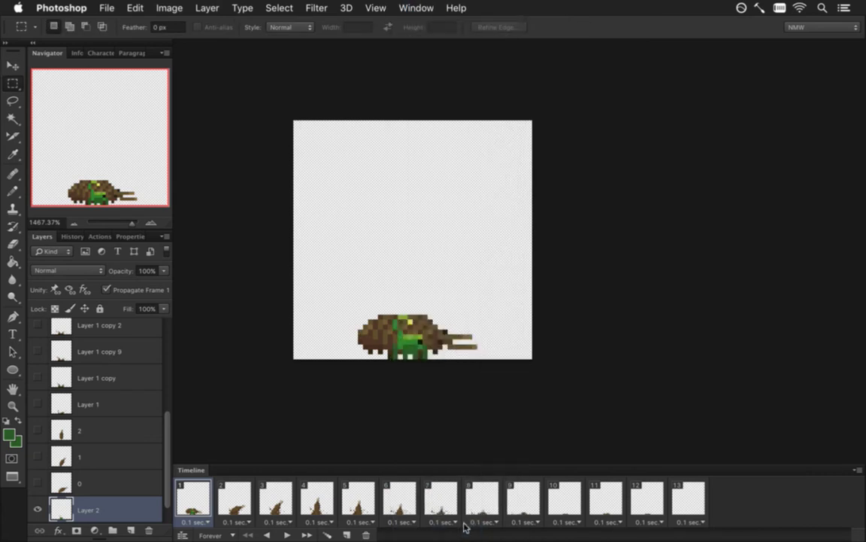
key("super+alt+c")
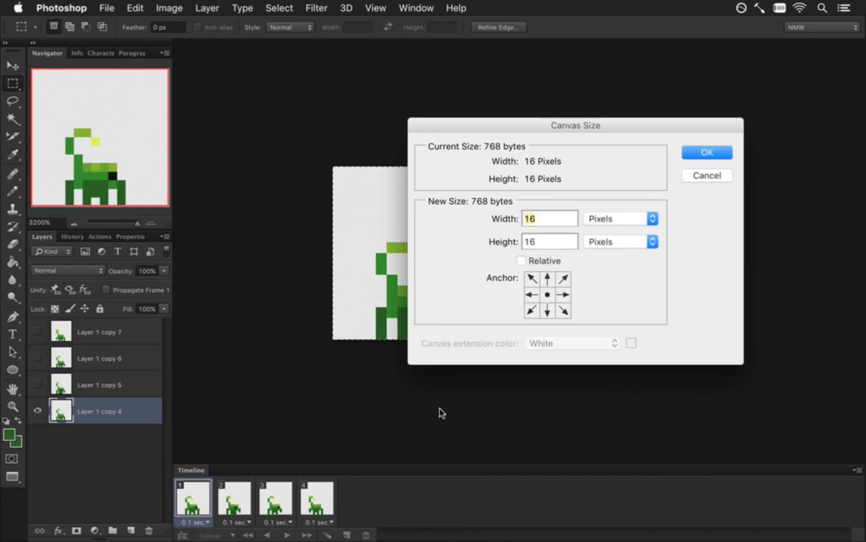
key("Escape")
left_click(416, 7)
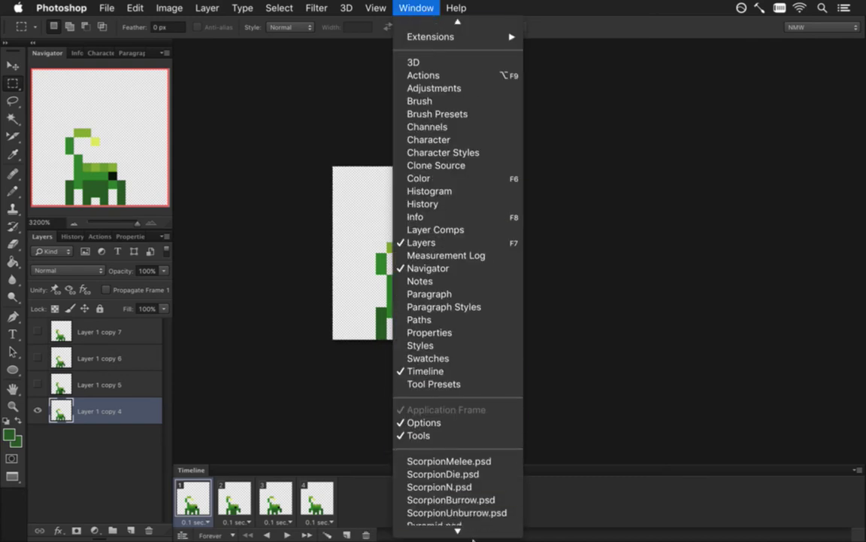
left_click(473, 466)
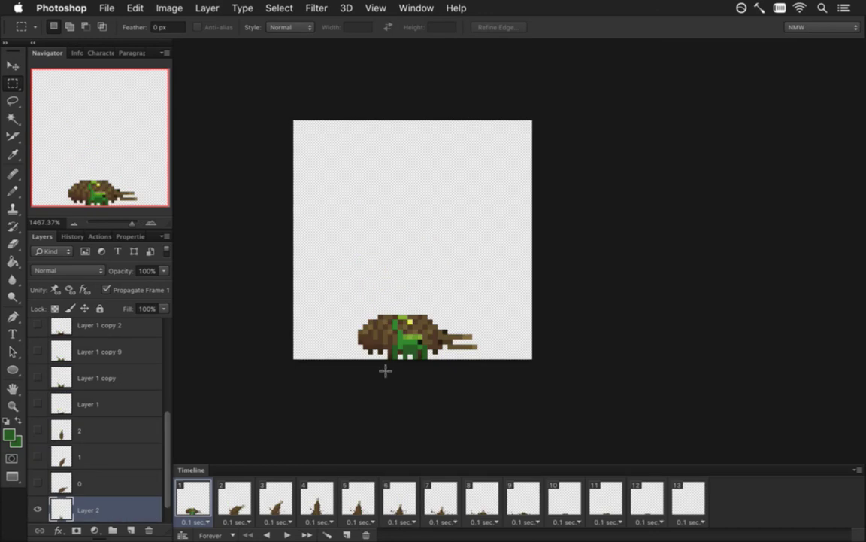
Resize the ScorpionBurrow.psd canvas to 16 by 16 pixels, anchored at the bottom centre, and clear any selection.
key("super+alt+c")
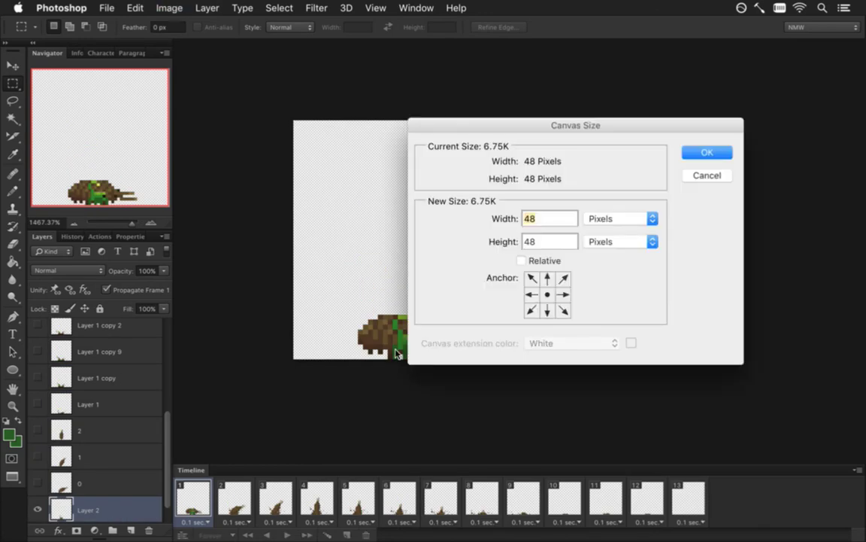
type("16")
key("Tab")
type("16")
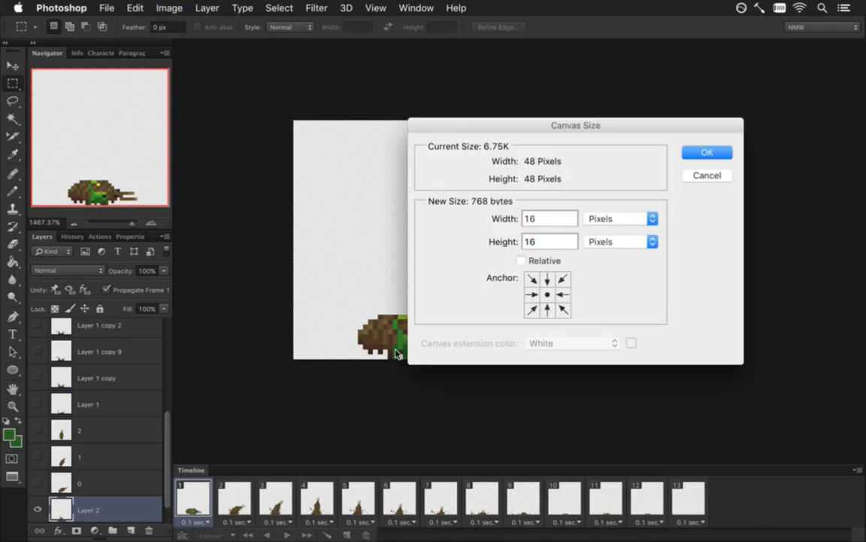
left_click(686, 152)
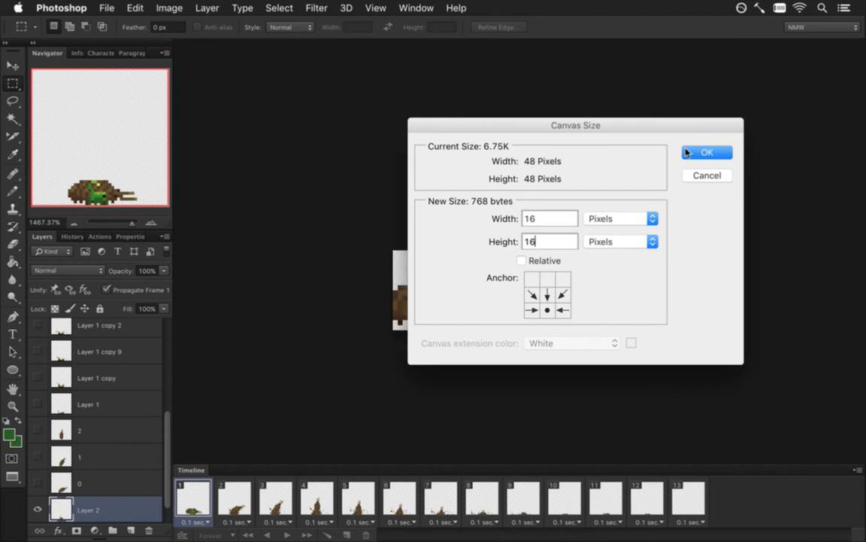
left_click_drag(418, 324, 475, 328)
left_click_drag(365, 272, 411, 298)
key("super+d")
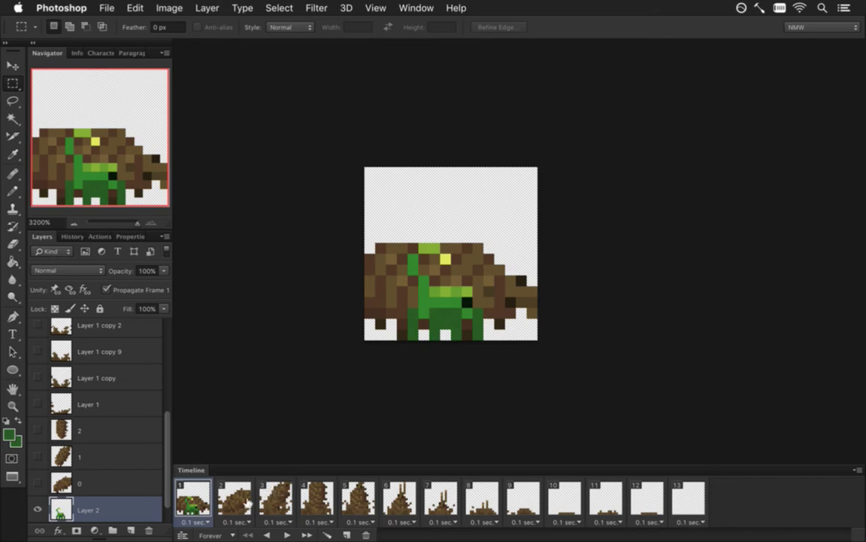
Try deleting the bottommost layer 0 and the layer 0 directly above Layer 2 from frame 1, and undo both deletions.
left_click(239, 508)
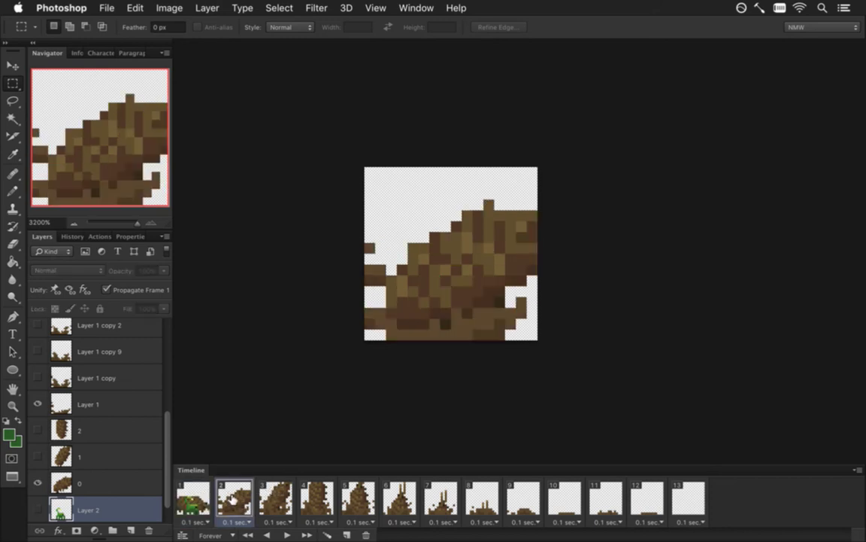
left_click(199, 494)
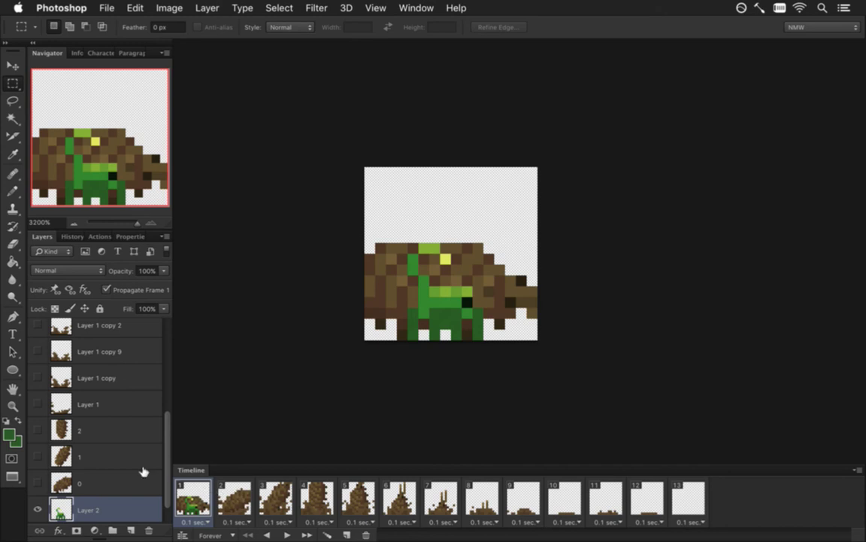
scroll(167, 498, "down", 2)
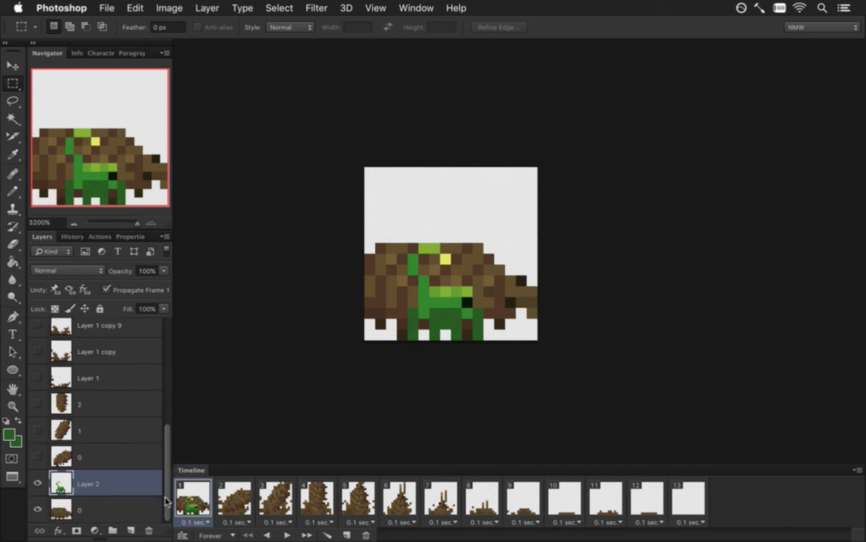
left_click(126, 505)
left_click(150, 530)
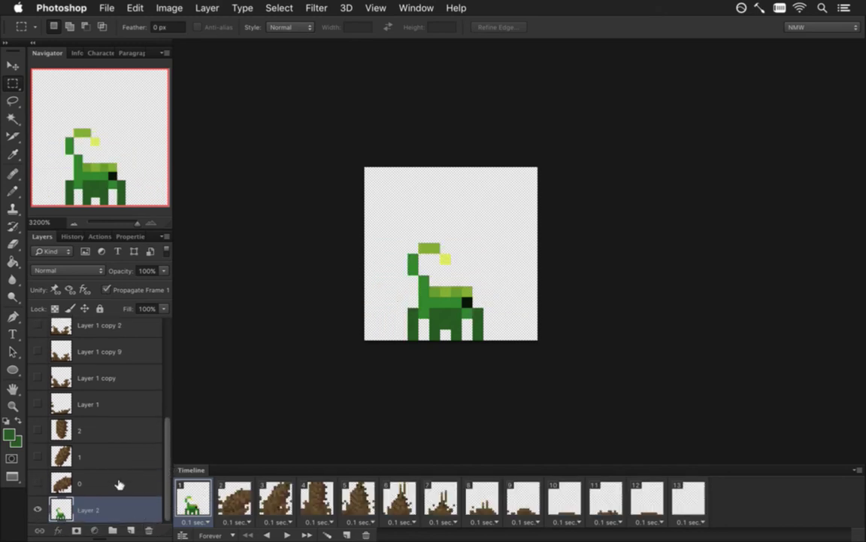
left_click(119, 484)
left_click(149, 530)
left_click(121, 482)
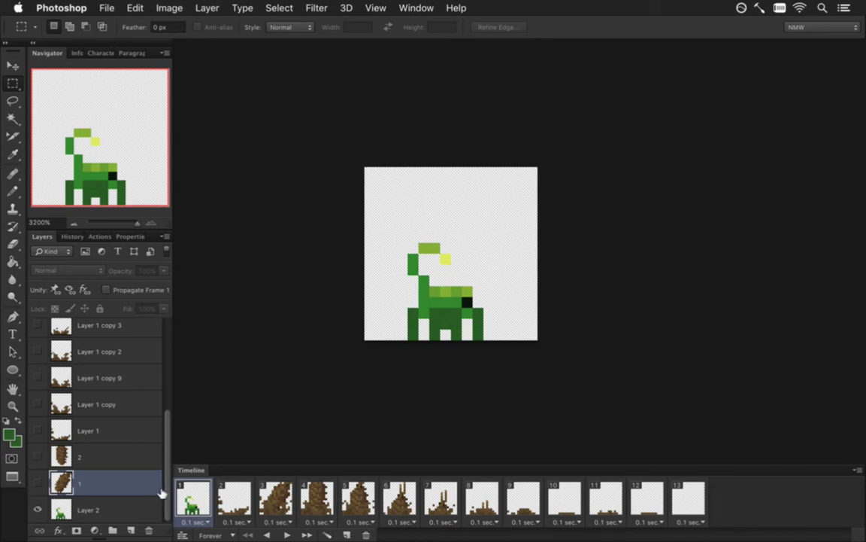
key("super+alt+z")
key("super+alt+z")
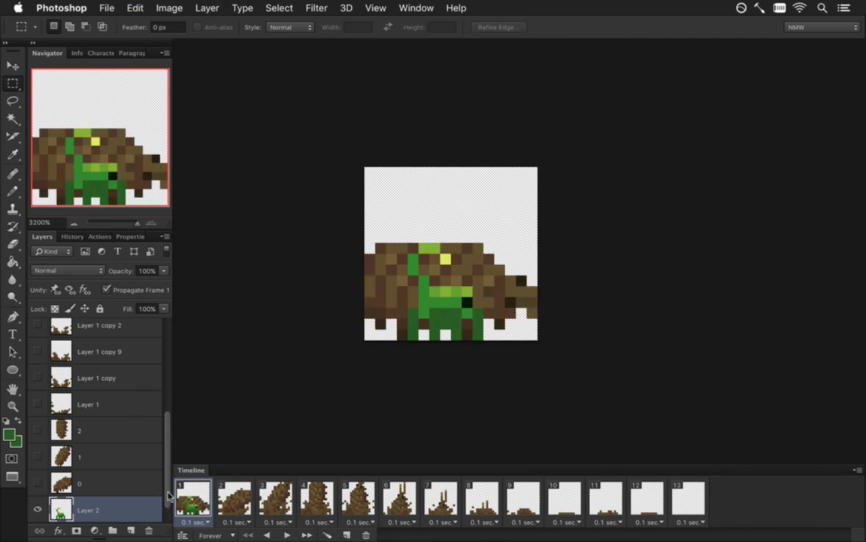
In frame 1, delete the bottommost layer 0 with the brown creature beneath Layer 2.
scroll(168, 481, "up", 1)
left_click_drag(169, 484, 171, 518)
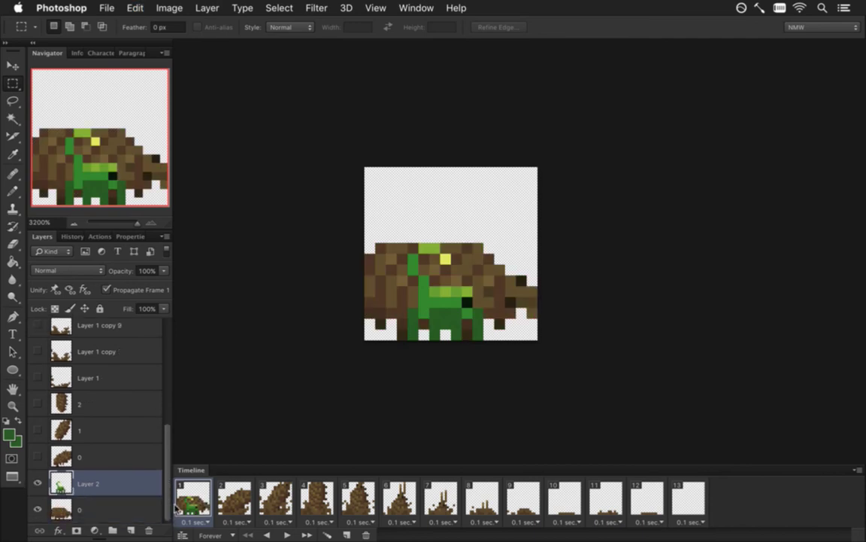
left_click(106, 509)
left_click(150, 529)
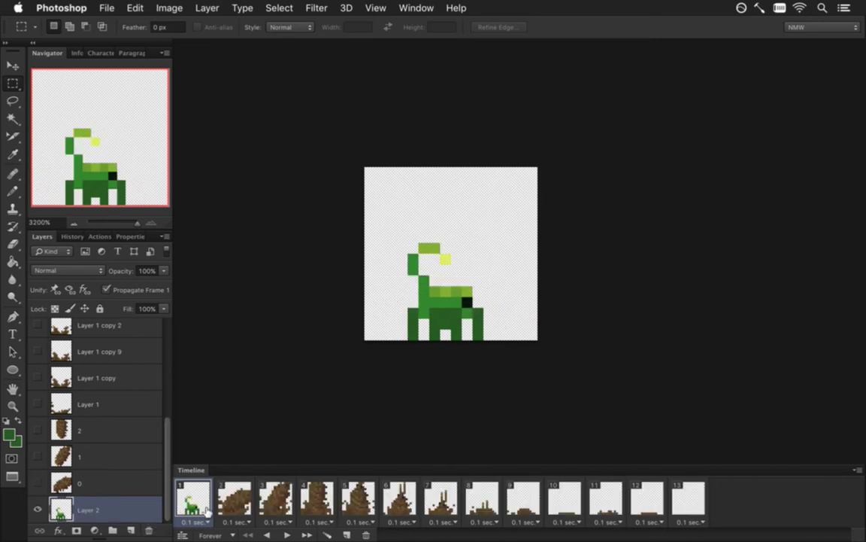
Switch to frame 2 and turn off Propagate Frame 1.
left_click(242, 501)
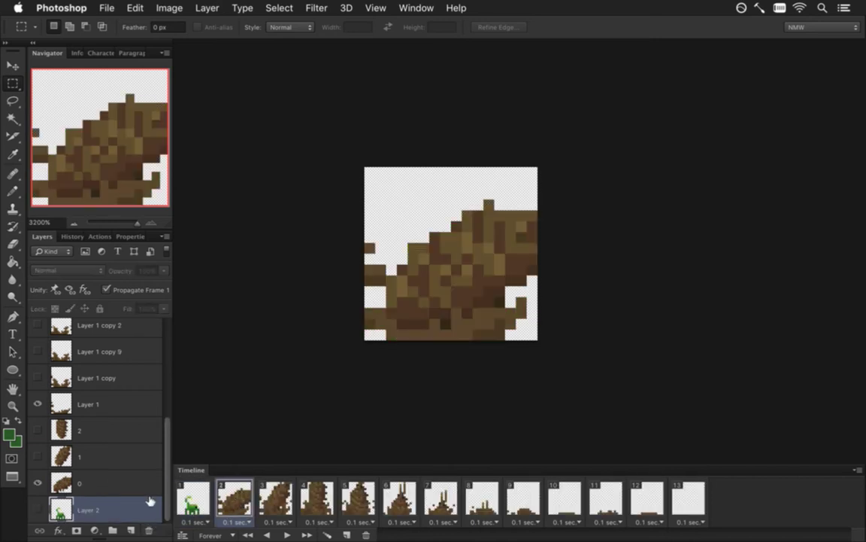
left_click(107, 290)
scroll(165, 426, "up", 2)
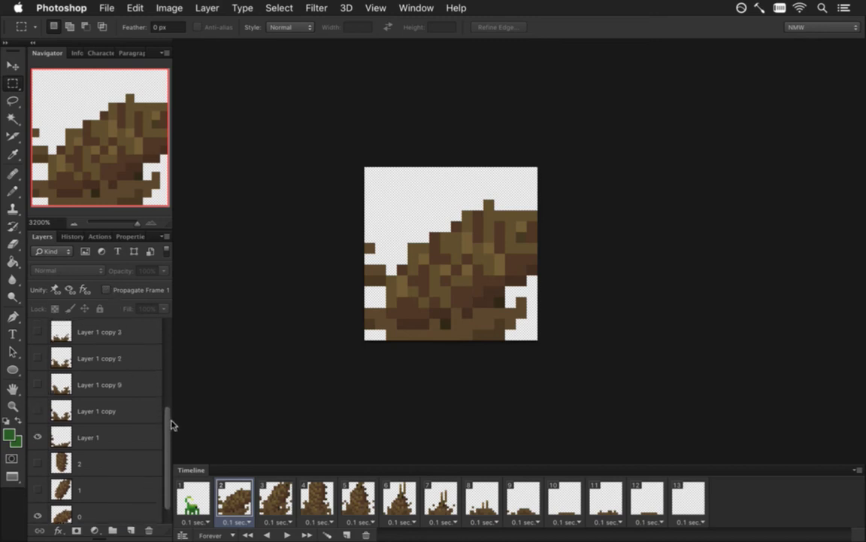
scroll(172, 426, "down", 2)
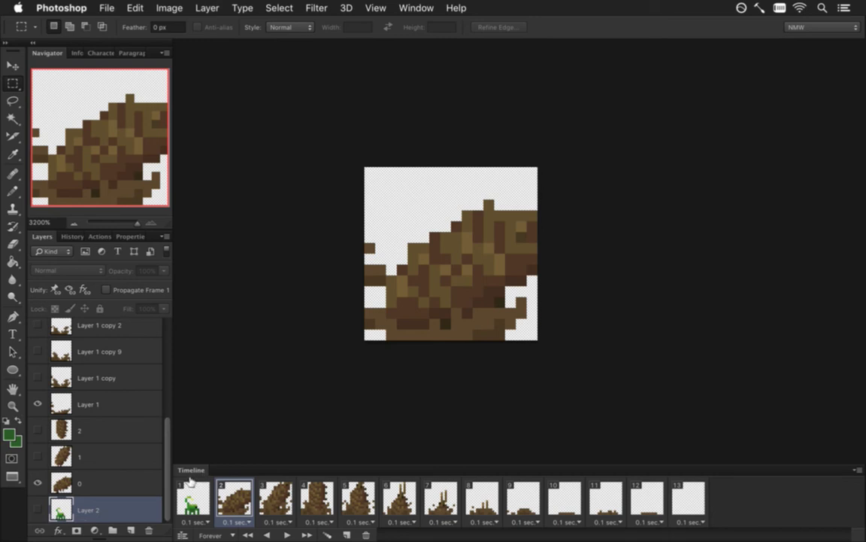
Duplicate the scorpion on Layer 2, make the copy visible in frame 2, and place it directly above layer 0.
left_click(121, 485)
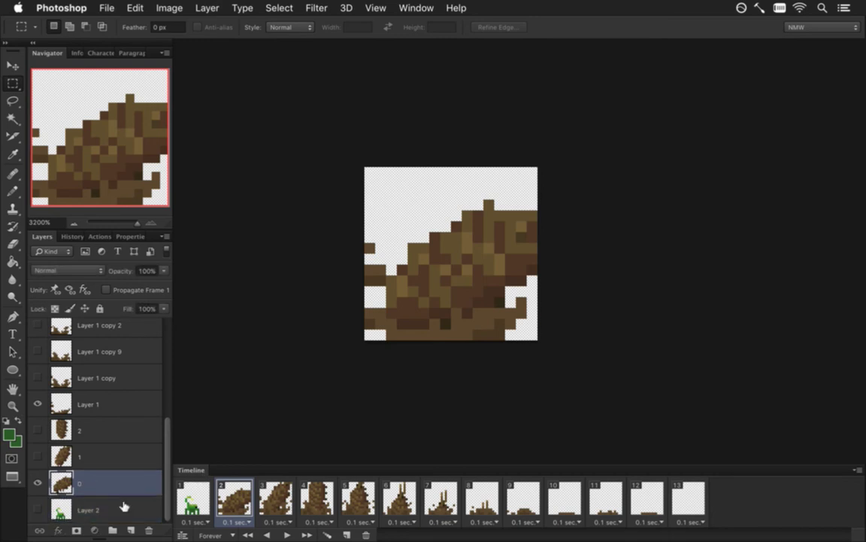
left_click(132, 505)
key("super+j")
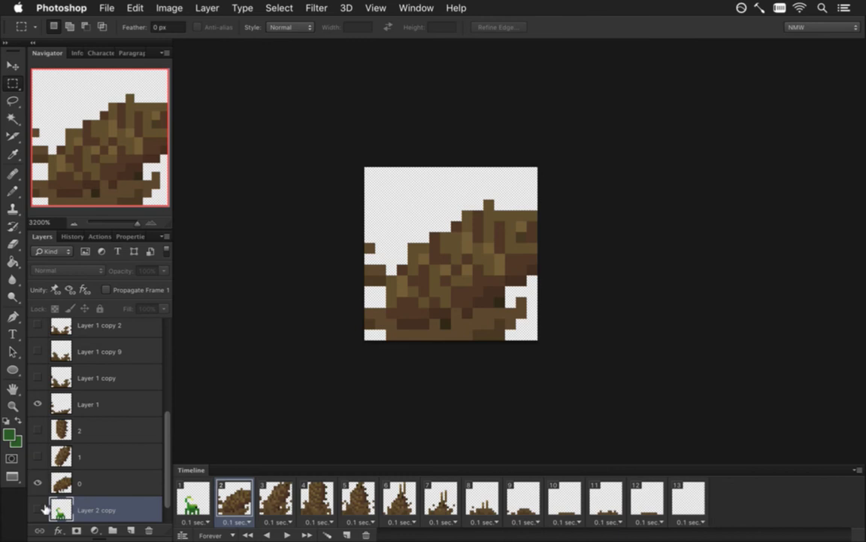
left_click_drag(166, 458, 163, 506)
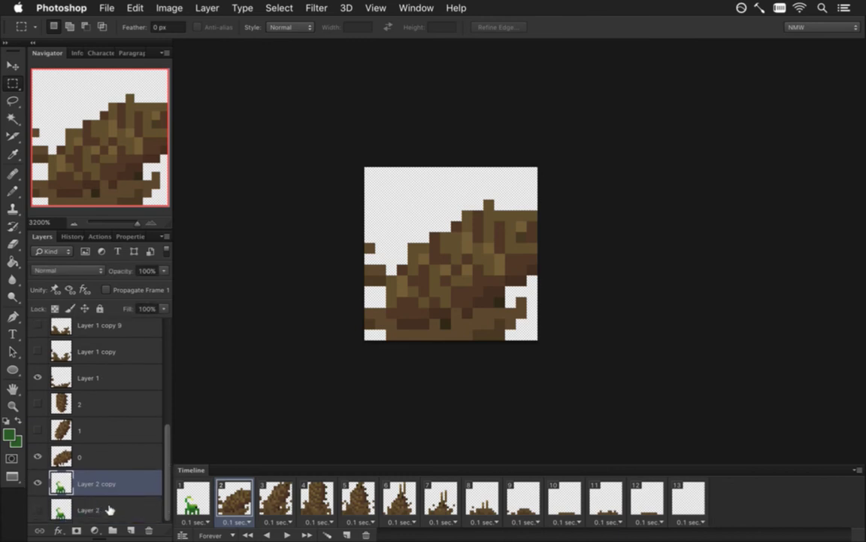
left_click_drag(83, 482, 85, 437)
Try rotating the copied scorpion in frame 2 about 25° counterclockwise and shifting it slightly, and undo the transformation.
key("v")
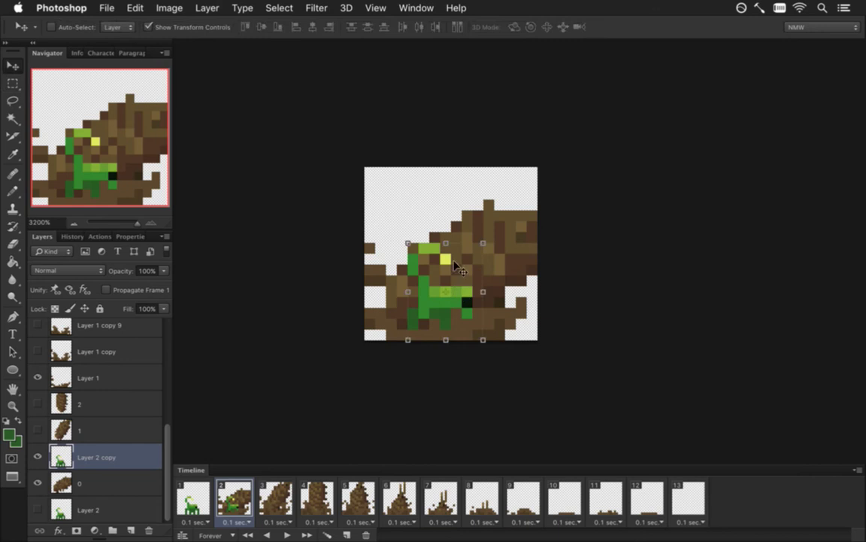
key("m")
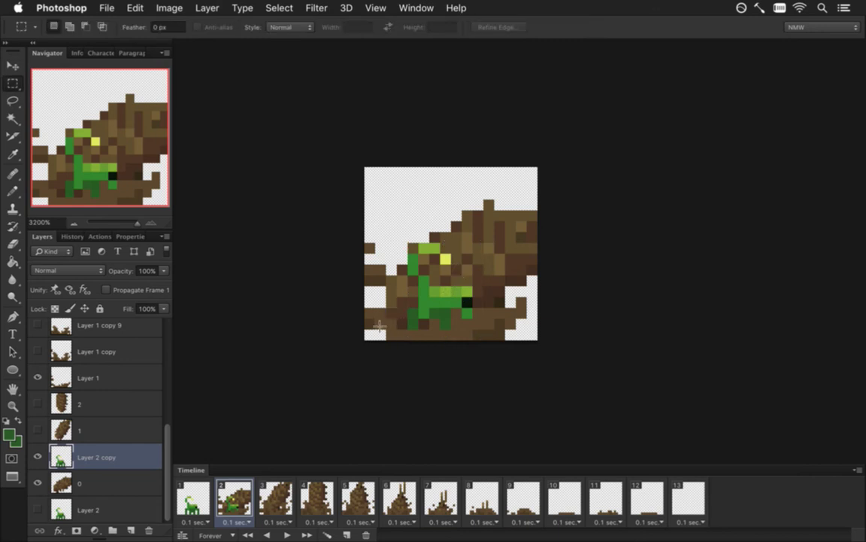
left_click(61, 510)
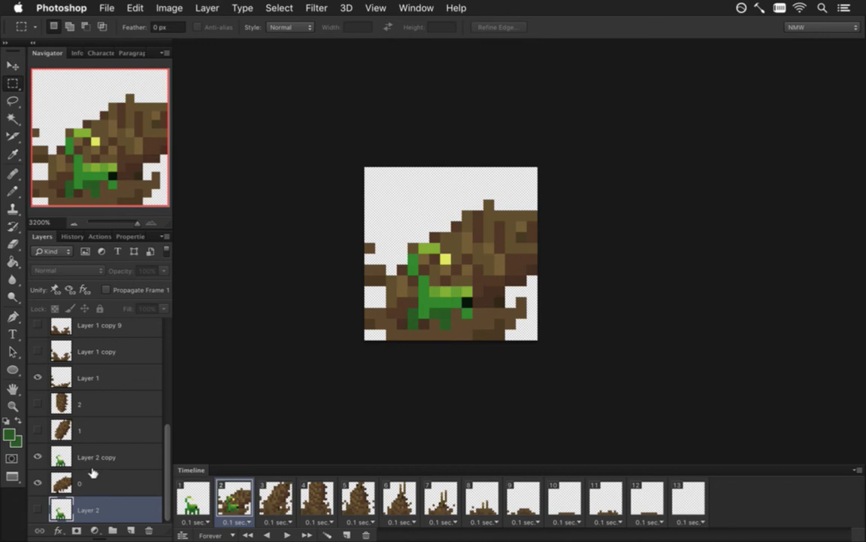
left_click(59, 453)
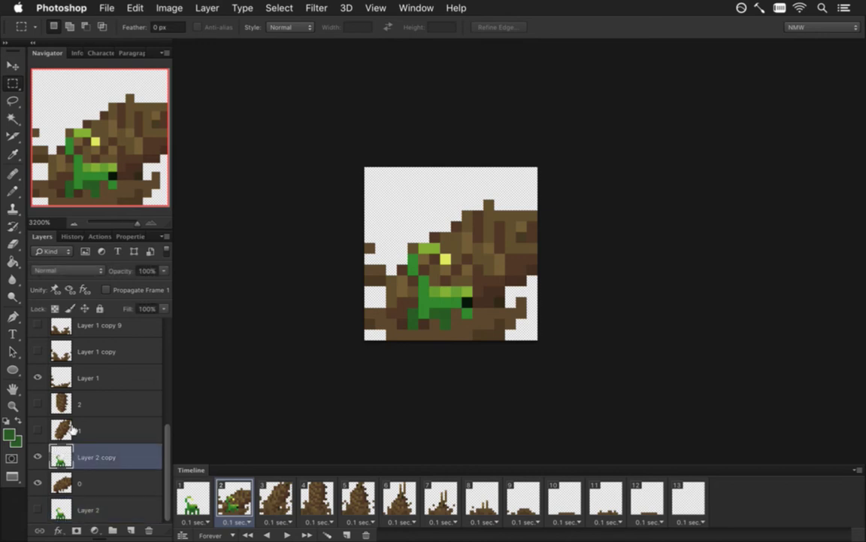
key("v")
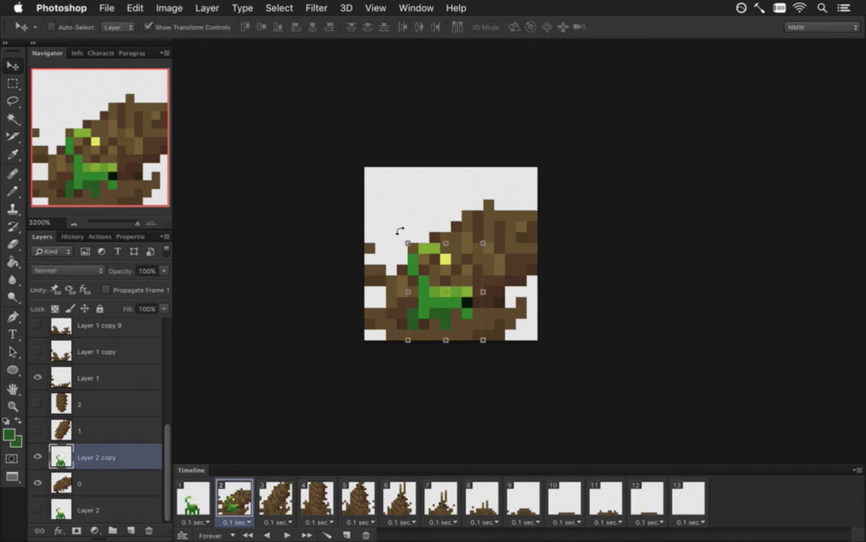
left_click_drag(400, 230, 380, 253)
left_click_drag(422, 292, 418, 280)
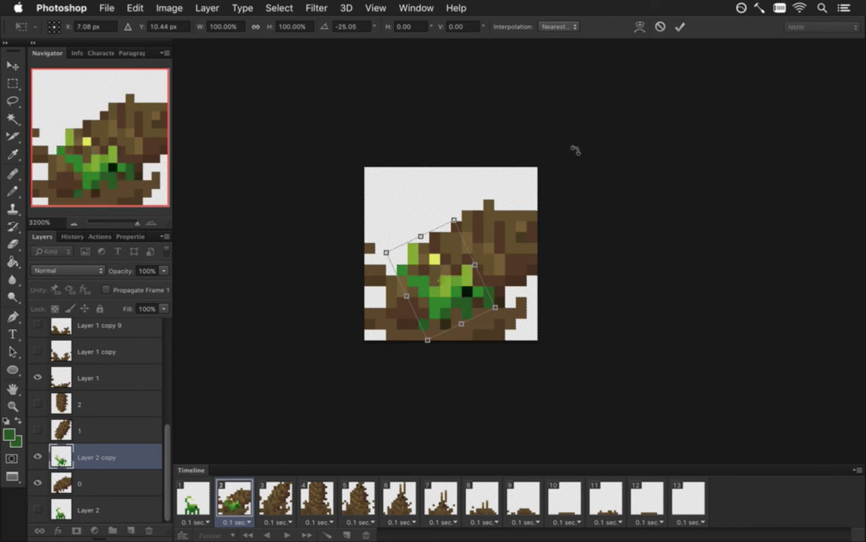
left_click(679, 28)
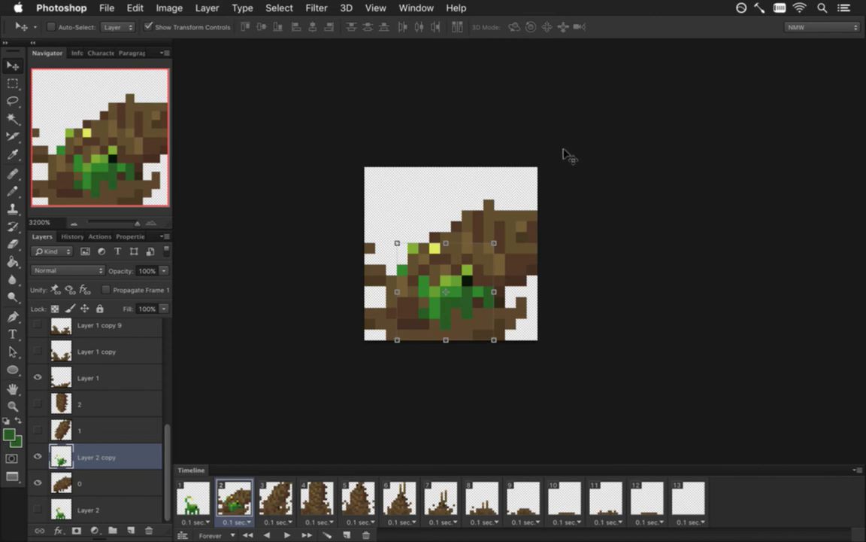
key("super+z")
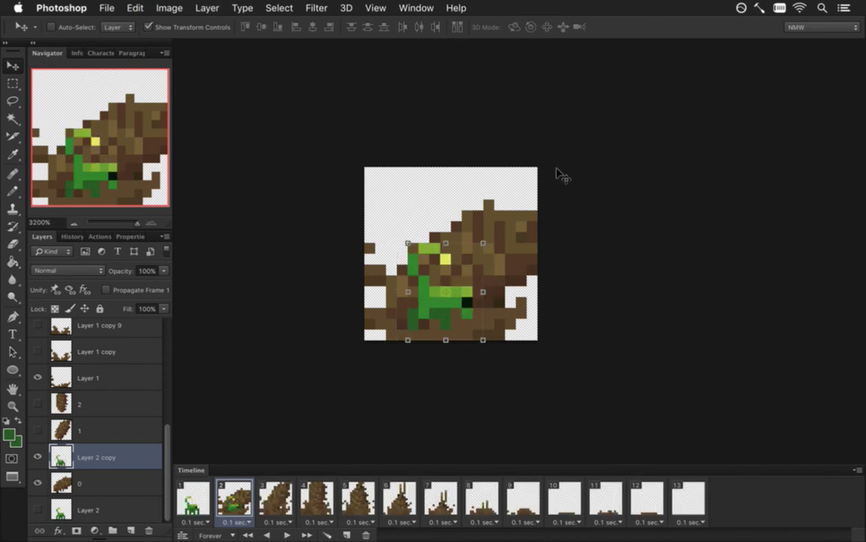
Move the copied scorpion in frame 2 up 5 pixels so it stands over the brown creature's back.
key("Up")
key("Up")
key("Up")
key("Up")
key("Up")
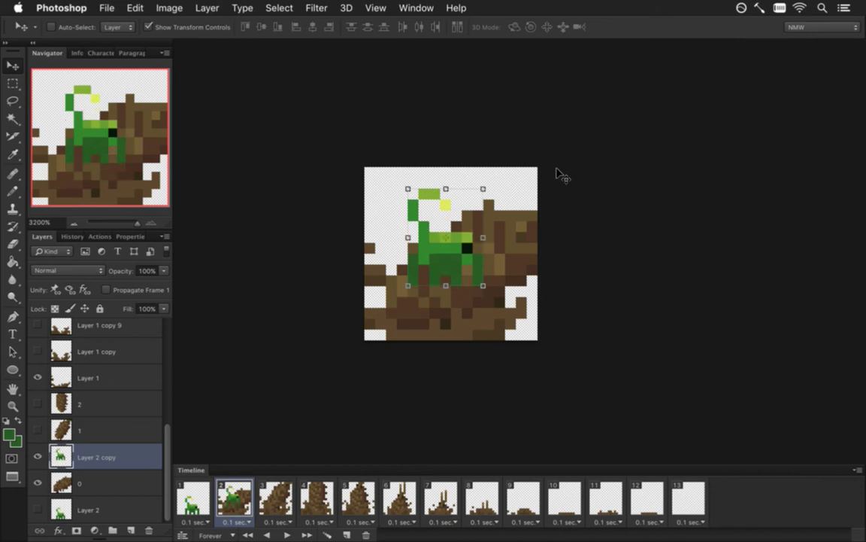
Select the whole tail of frame 2's scorpion above its back and shift it 1 pixel left.
key("m")
left_click_drag(386, 178, 450, 231)
key("v")
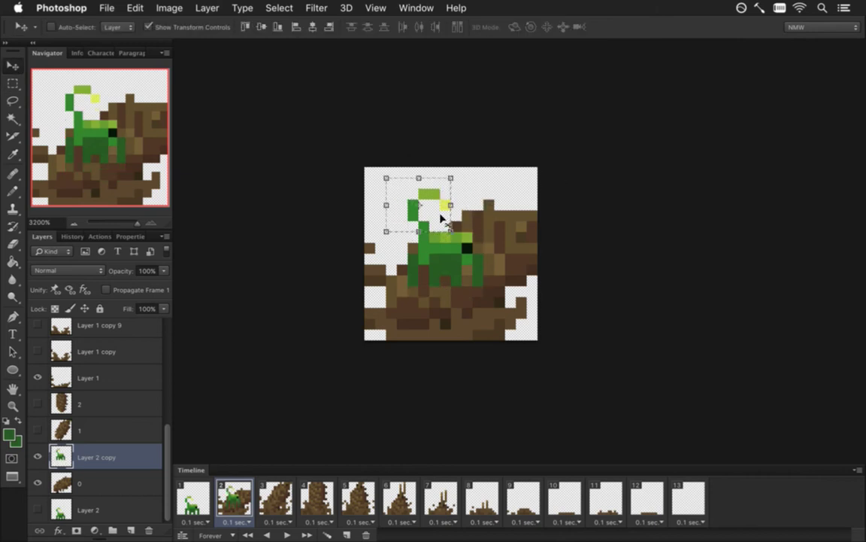
key("Left")
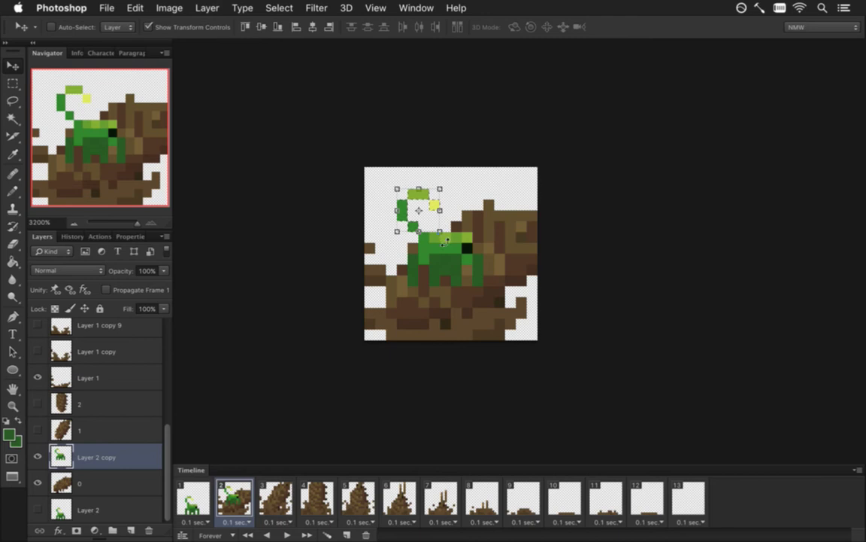
Select only the yellow stinger and the light green pixel beside it in frame 2, and raise them 1 pixel.
key("m")
key("super+d")
left_click_drag(421, 179, 450, 219)
key("v")
key("Up")
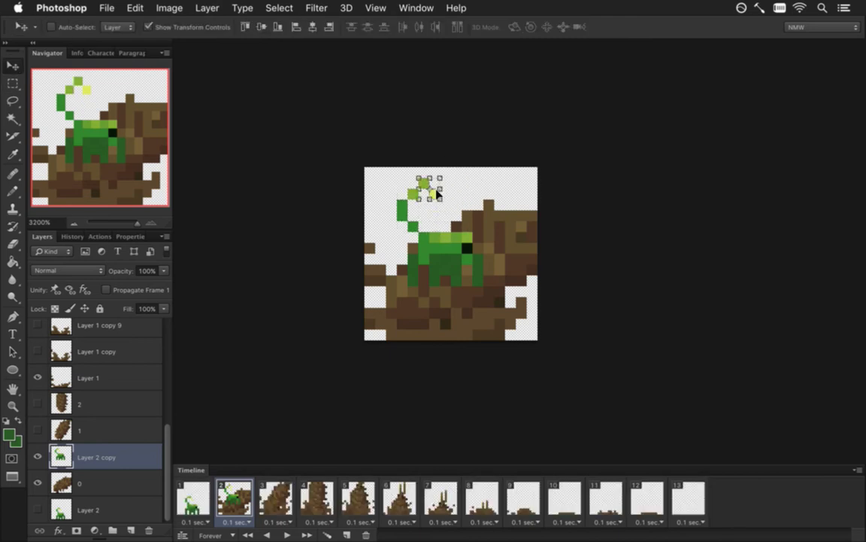
Raise the front half of frame 2's scorpion 1 pixel, and its head and foremost leg 1 more pixel.
key("m")
left_click_drag(440, 219, 474, 288)
key("v")
key("Up")
key("m")
key("super+d")
left_click_drag(482, 224, 472, 274)
key("v")
key("Up")
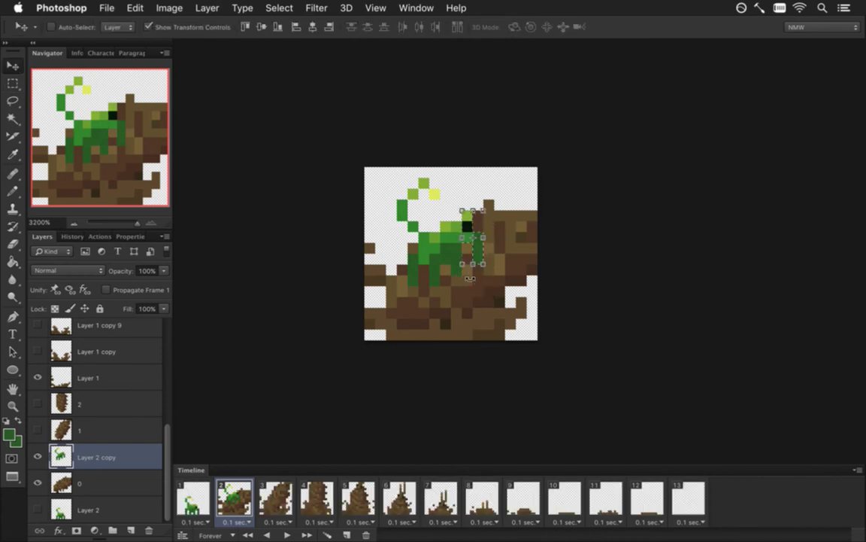
key("m")
key("super+d")
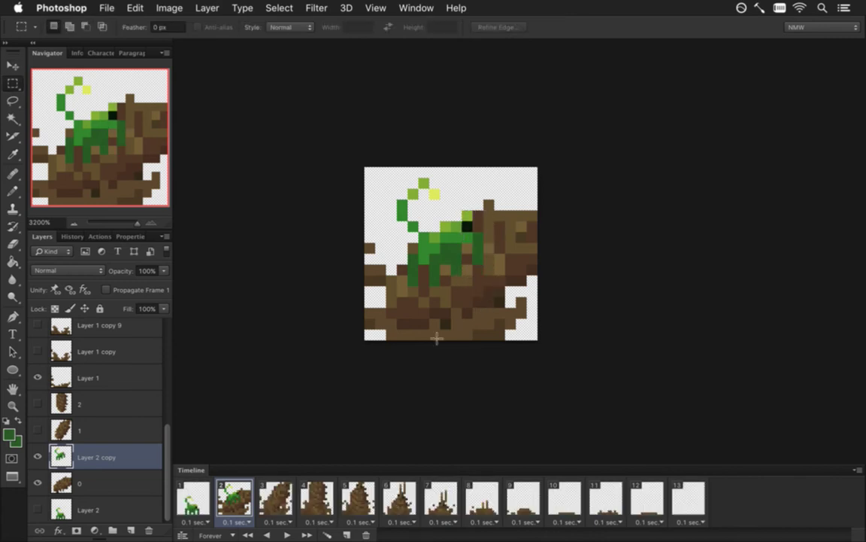
Move frame 2's scorpion 5 pixels down to the ground, compare it with frame 1, and delete the brown creature's layer 0.
left_click_drag(457, 258, 468, 303)
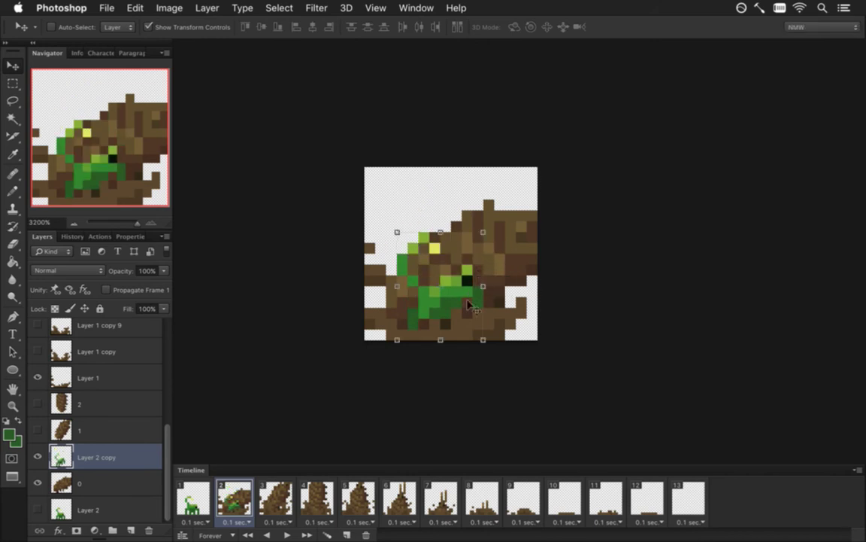
left_click(193, 498)
left_click(233, 509)
left_click_drag(101, 481, 152, 529)
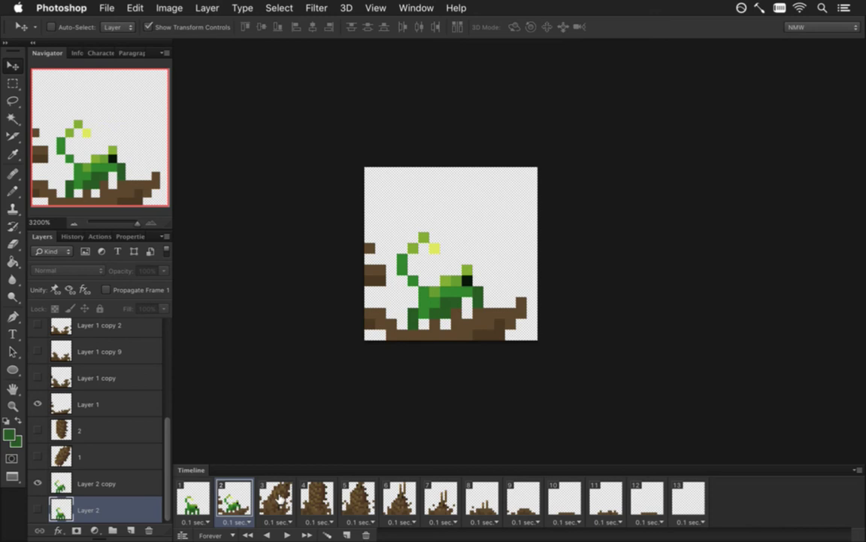
Show Layer 2 copy in frame 3 and delete the brown creature's layer 1.
left_click(279, 500)
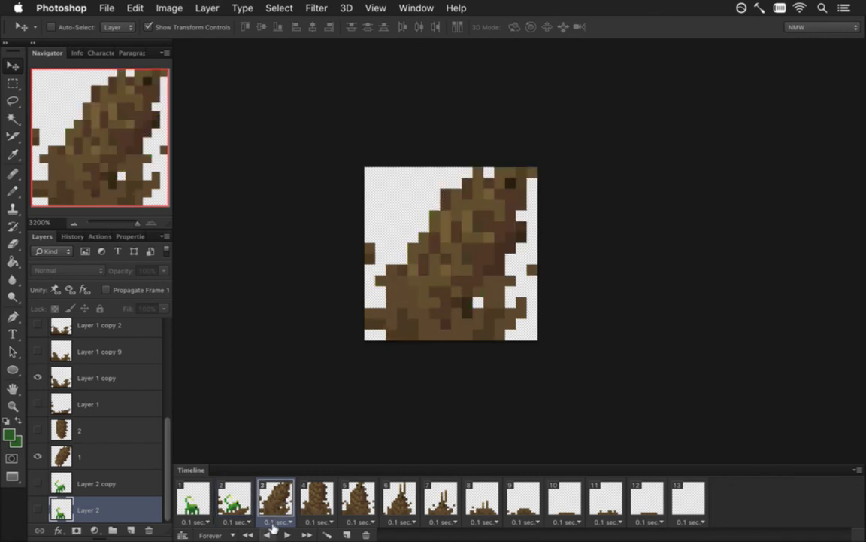
left_click(194, 500)
left_click(233, 511)
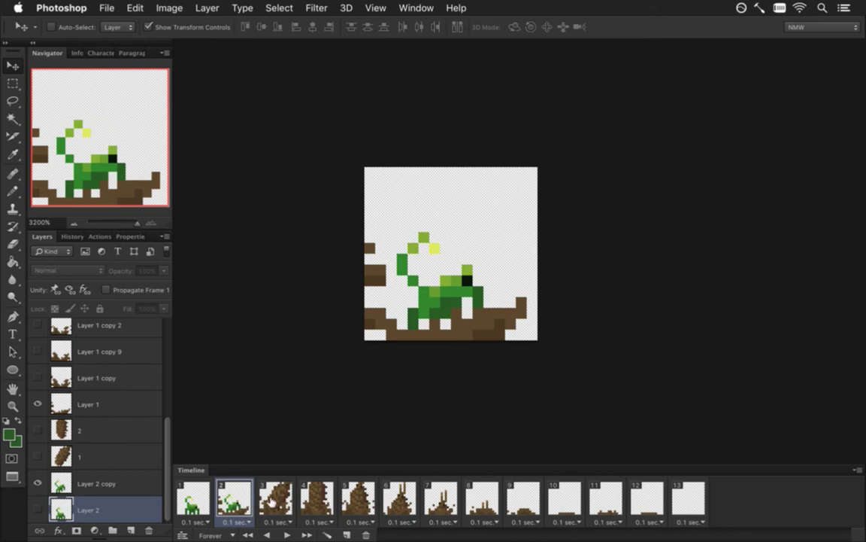
left_click(273, 502)
left_click(38, 483)
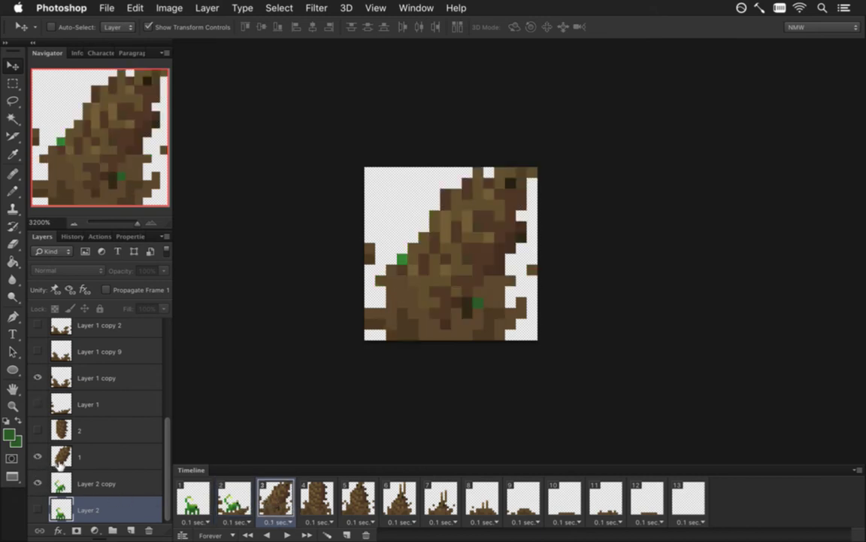
left_click_drag(61, 456, 149, 530)
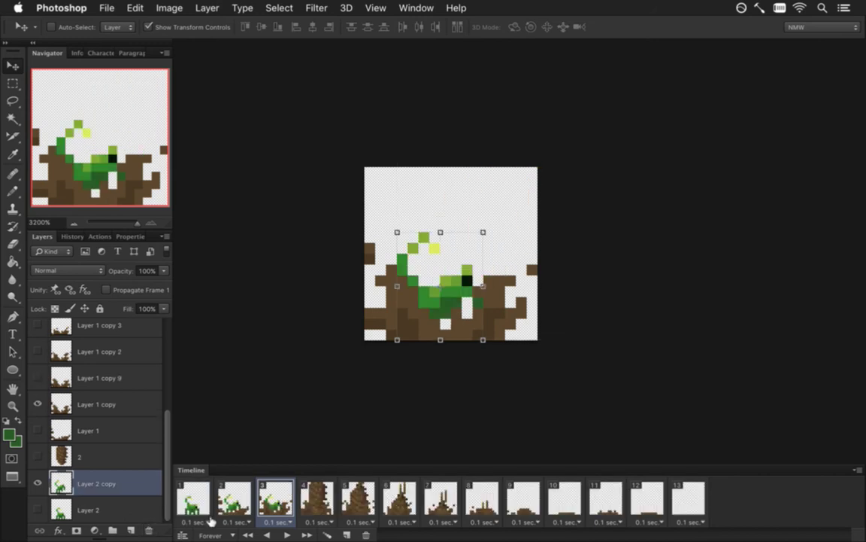
Duplicate Layer 2 and show the duplicate in frame 2 in place of Layer 2 copy, comparing it with frame 1.
left_click(245, 502)
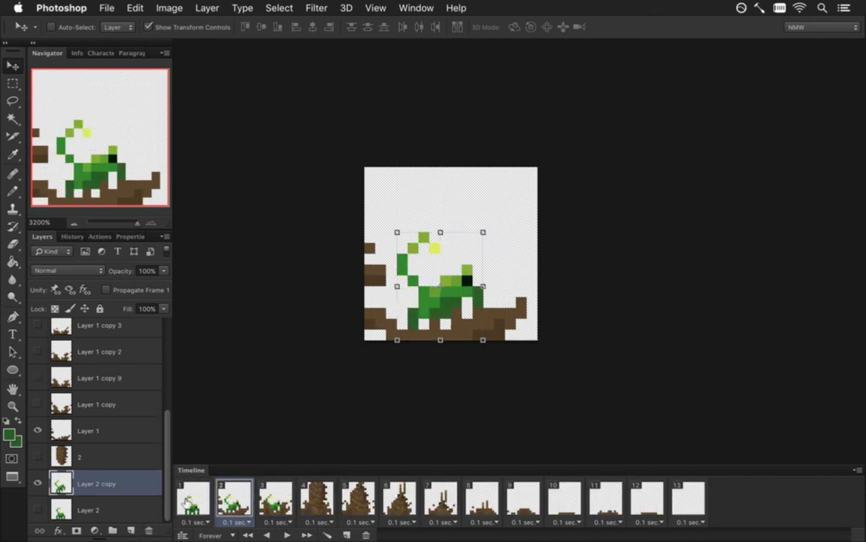
left_click(118, 505)
key("ctrl+j")
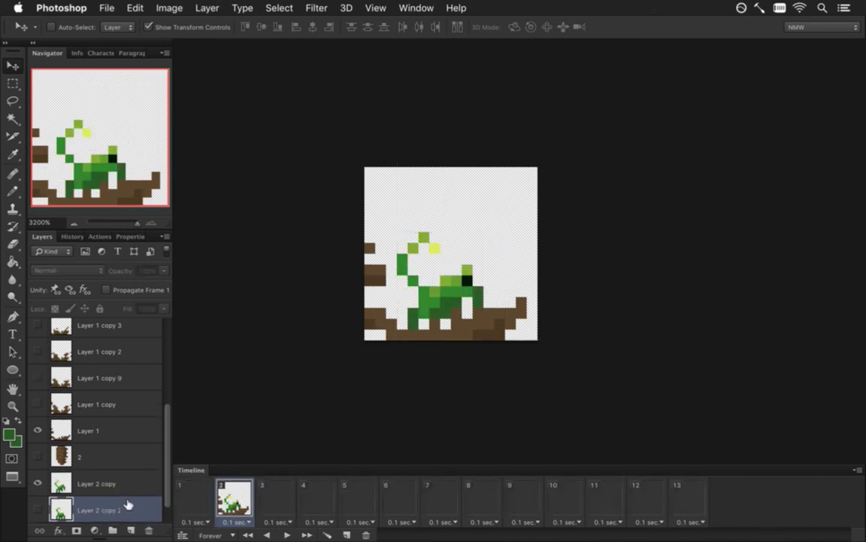
left_click_drag(167, 464, 164, 501)
left_click(38, 482)
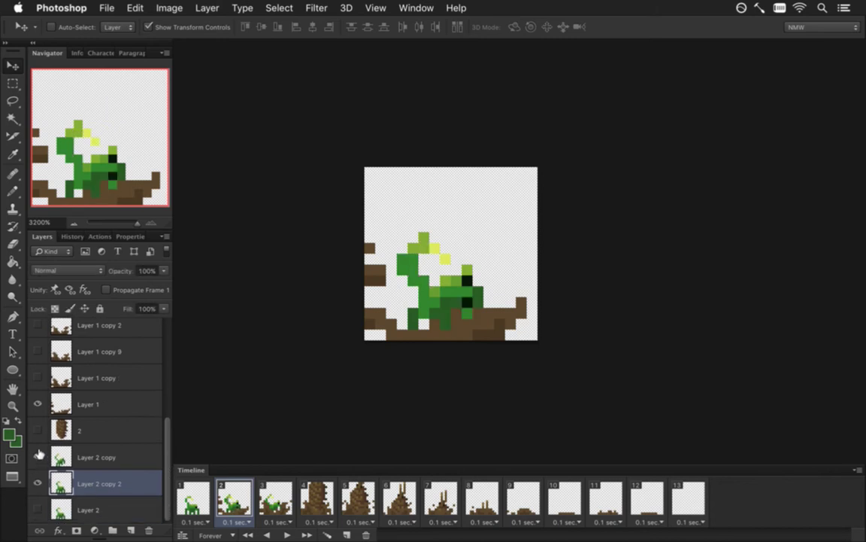
left_click(37, 456)
left_click(202, 497)
left_click(233, 497)
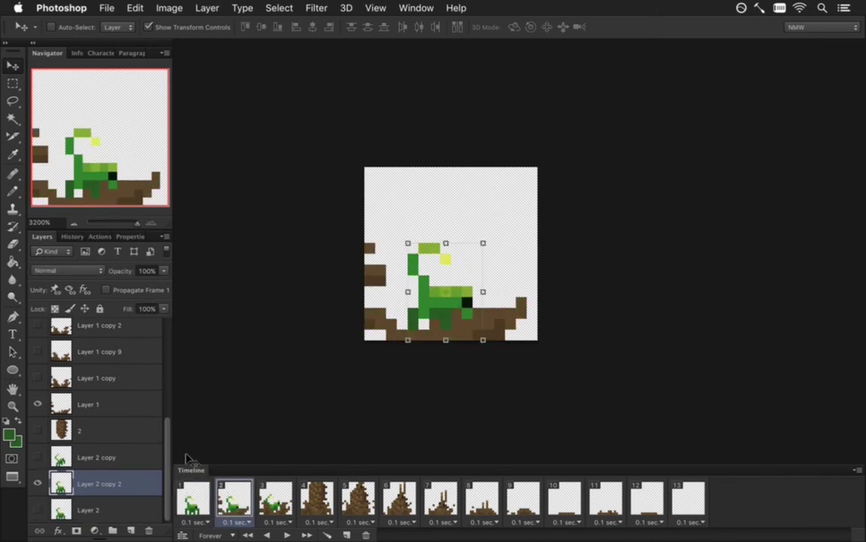
Lower the upper tail of frame 2's scorpion 1 pixel and erase the light green pixel above its eye.
key("m")
left_click_drag(397, 221, 472, 275)
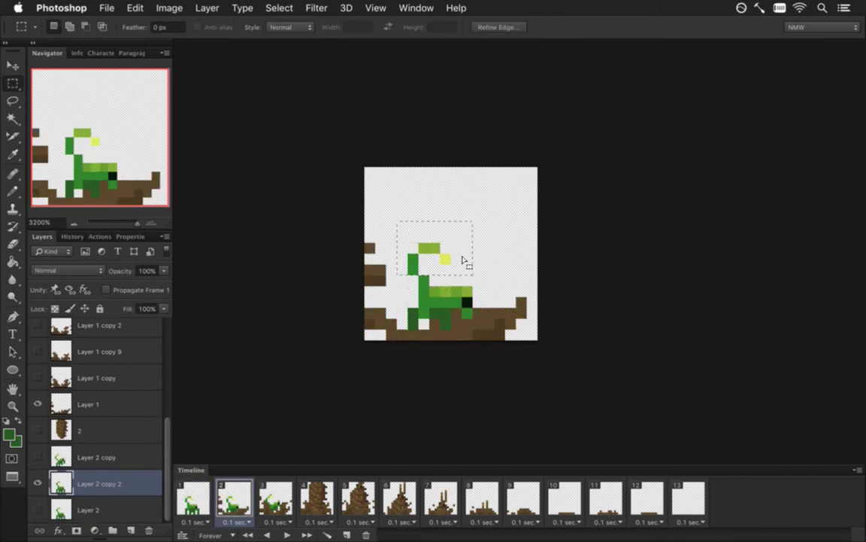
key("v")
key("Down")
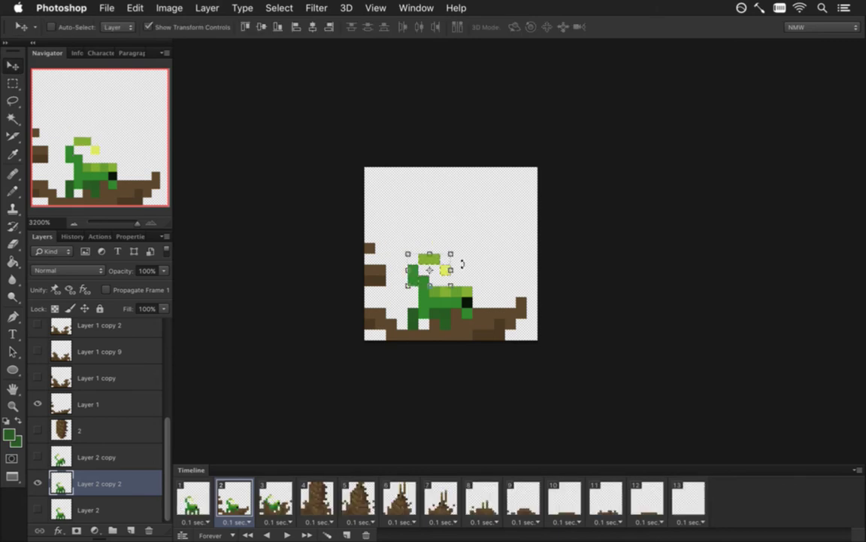
key("m")
key("e")
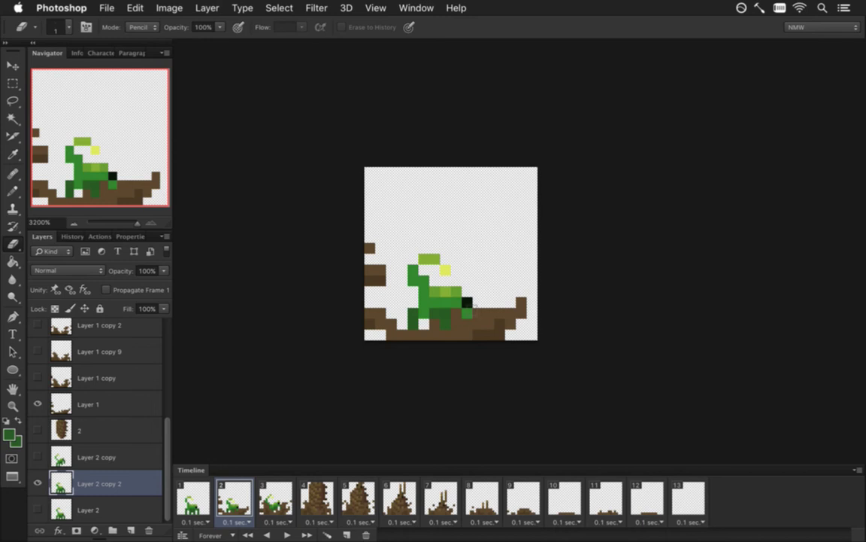
Compare frames 1 to 3, and delete the brown creature's layer 2 from frame 4.
left_click(194, 496)
left_click(233, 498)
left_click(269, 497)
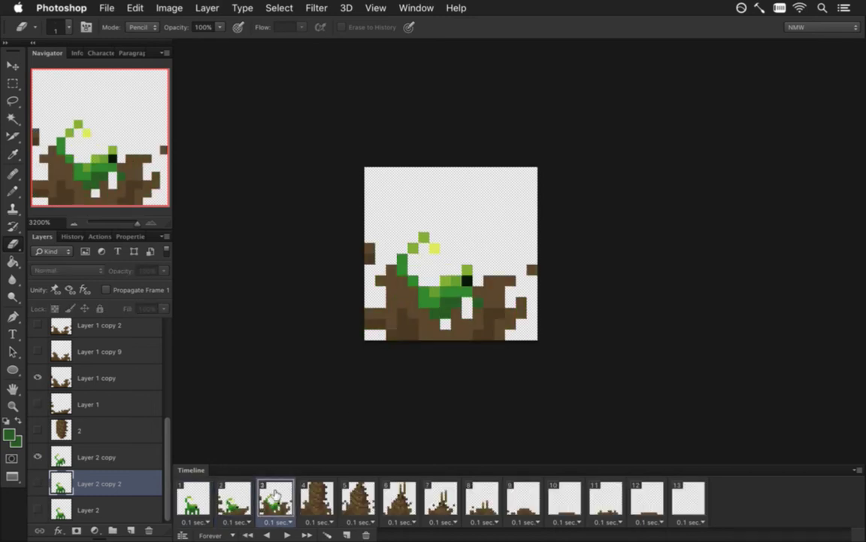
left_click(192, 498)
left_click(234, 500)
left_click(273, 505)
left_click(315, 496)
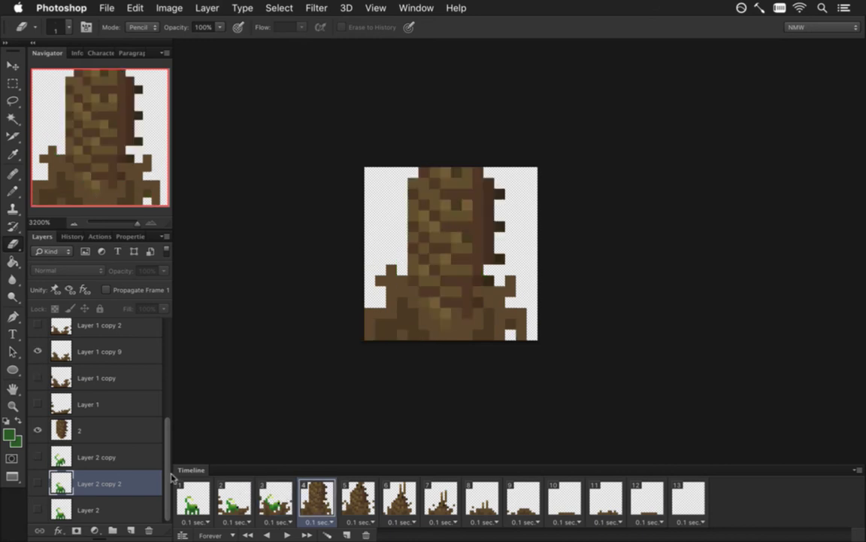
left_click(88, 431)
key("Delete")
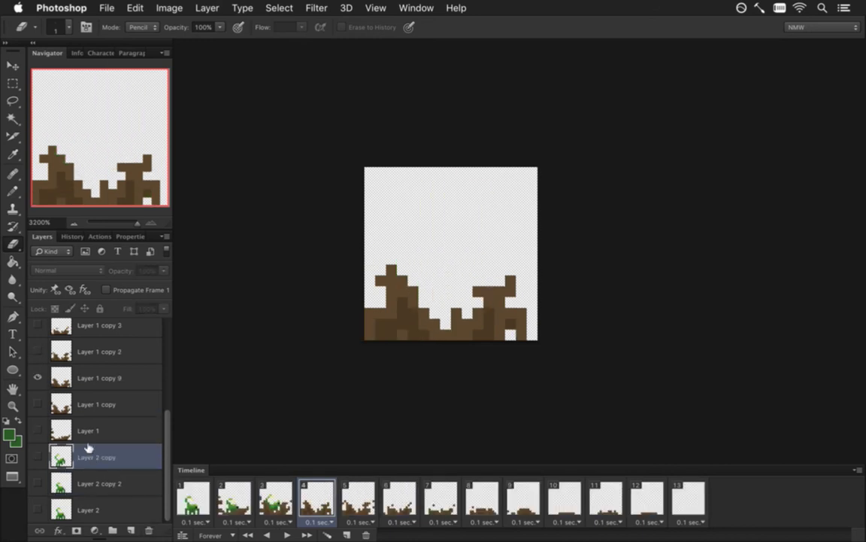
Duplicate Layer 2 copy, show the duplicate in frame 4, and raise it 6 pixels clear of the dirt.
key("super+j")
left_click(38, 457)
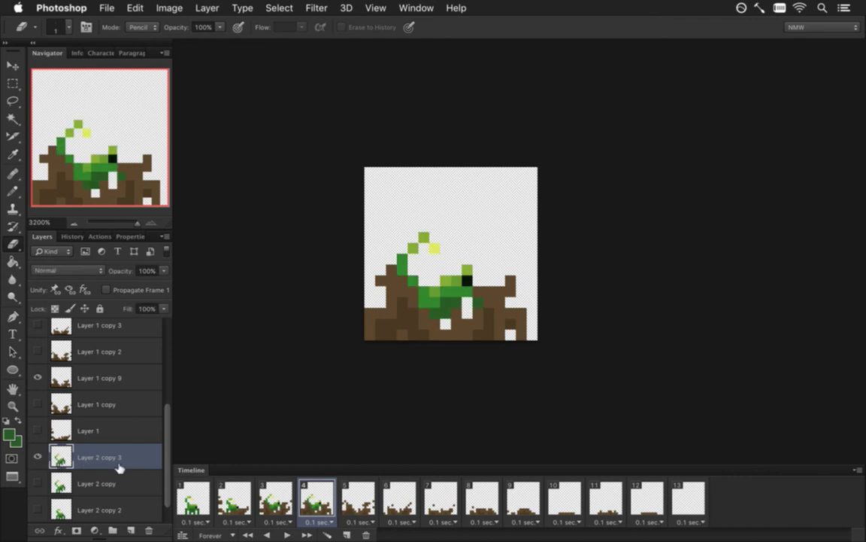
key("v")
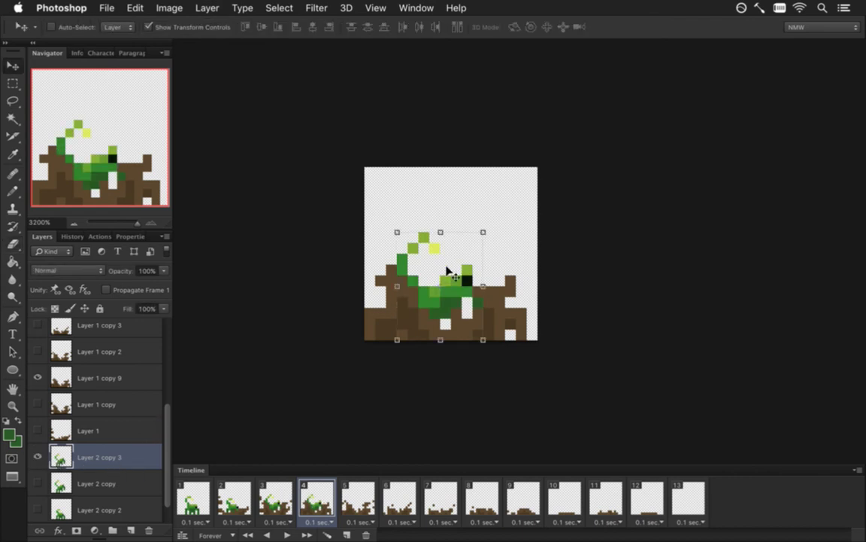
left_click_drag(470, 241, 467, 212)
key("Left")
key("m")
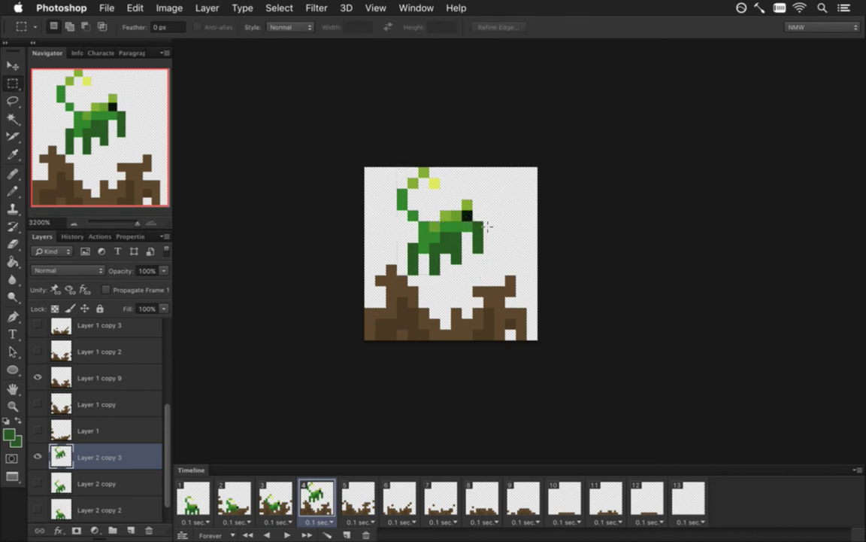
Straighten the tail of frame 4's scorpion by repainting its outer green pixels one column to the right and erasing the old ones.
key("i")
left_click(412, 215)
key("b")
key("e")
mouse_move(413, 194)
left_mouse_down()
mouse_move(413, 207)
mouse_move(403, 207)
left_mouse_up()
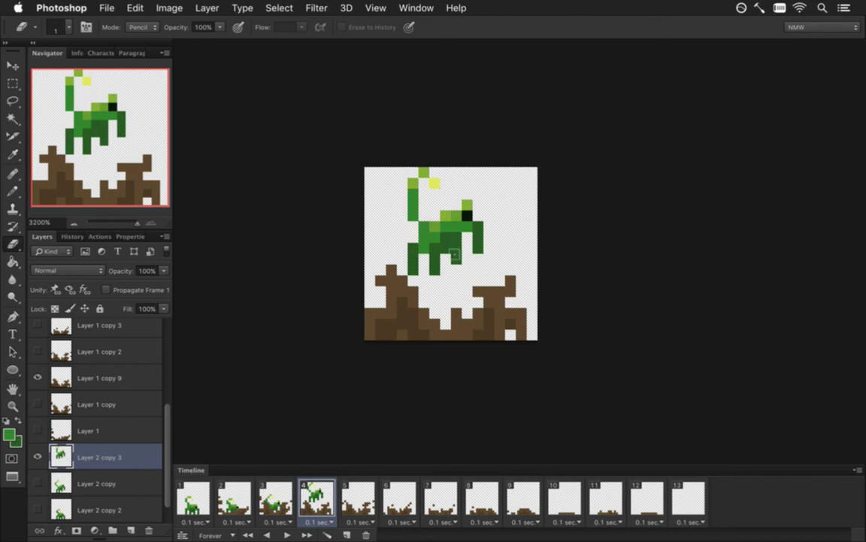
key("m")
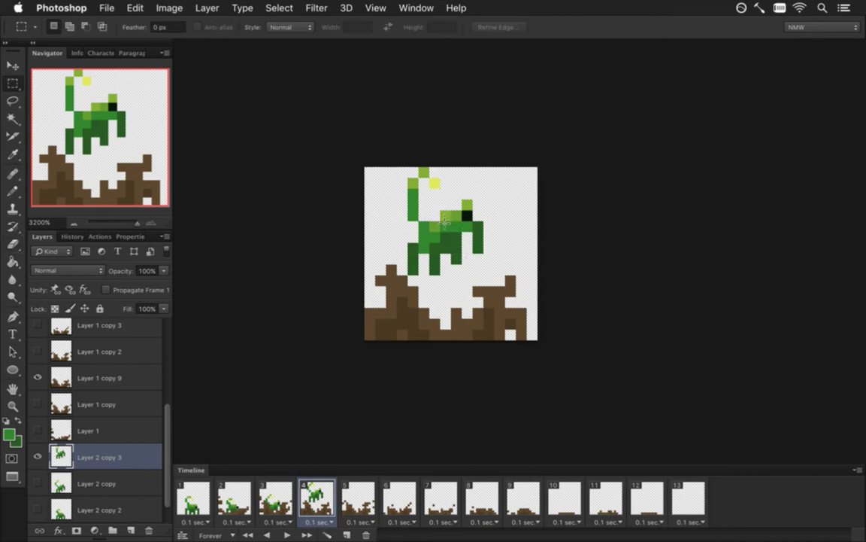
Paint an upright head with light green pixels and a black eye above frame 4's scorpion body, and erase the old head.
key("i")
key("b")
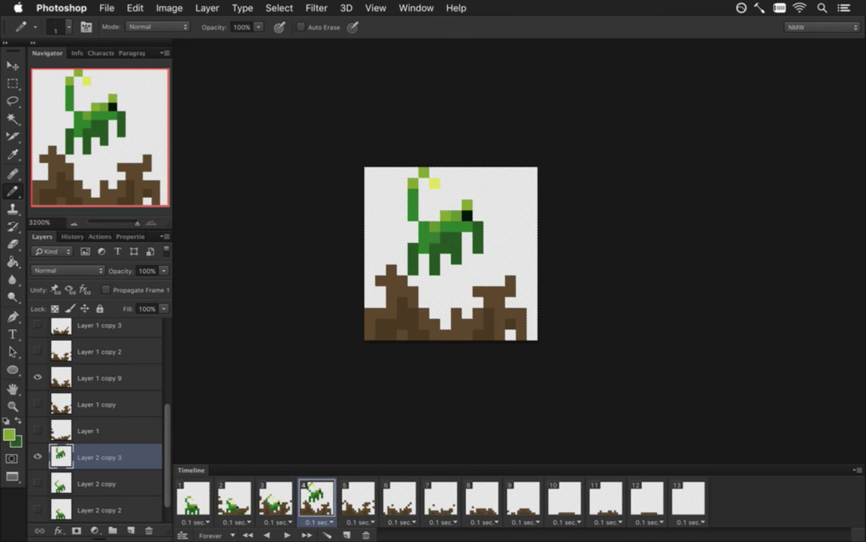
left_click(454, 219, "alt")
left_click(434, 204)
left_click(463, 208, "alt")
left_click(446, 193)
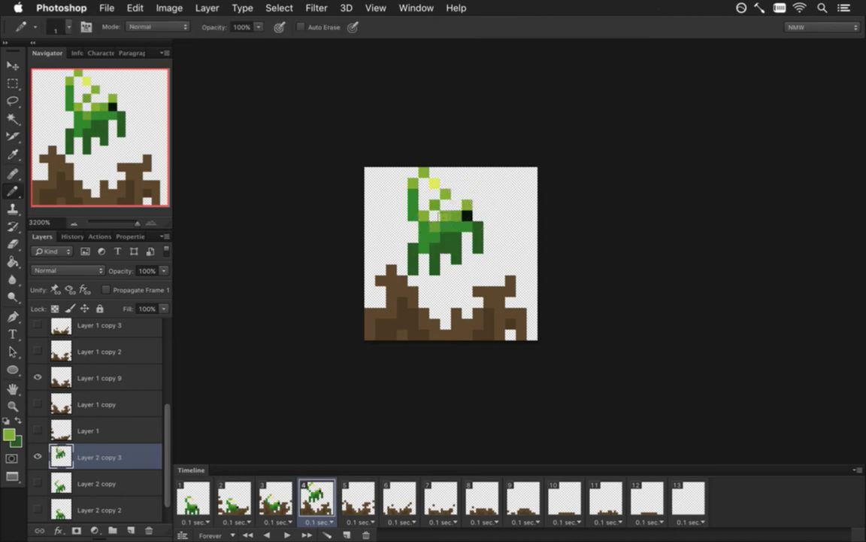
left_click(467, 216, "alt")
left_click(445, 204)
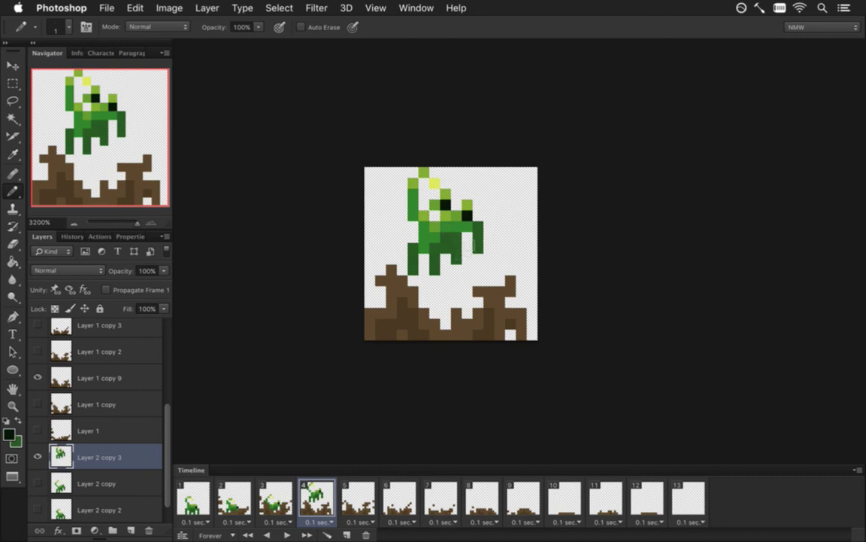
key("e")
mouse_move(468, 205)
left_mouse_down()
mouse_move(457, 216)
mouse_move(477, 226)
left_mouse_up()
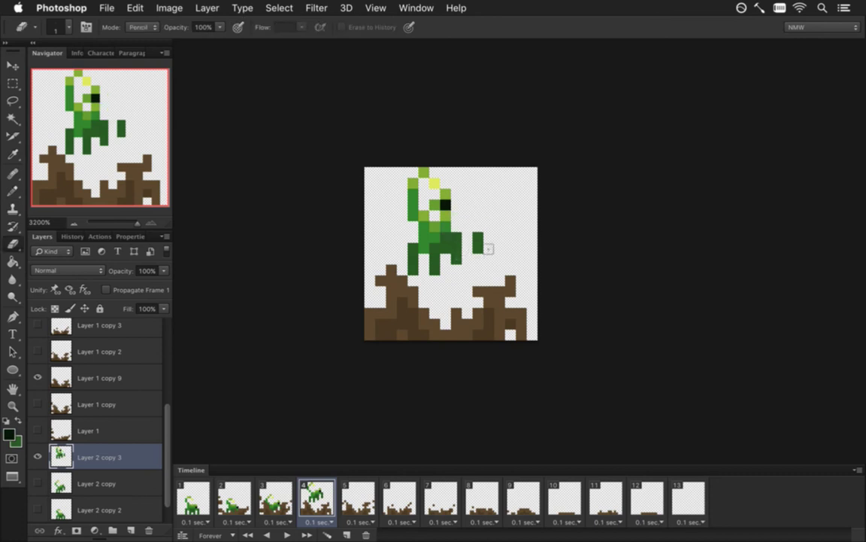
Fill the upright scorpion's chest in frame 4 with medium and dark green pixels, and erase the detached front leg.
key("b")
left_click(433, 243)
key("b")
left_click_drag(435, 227, 445, 216)
left_click(454, 256, "alt")
left_click(435, 237)
left_click(445, 226)
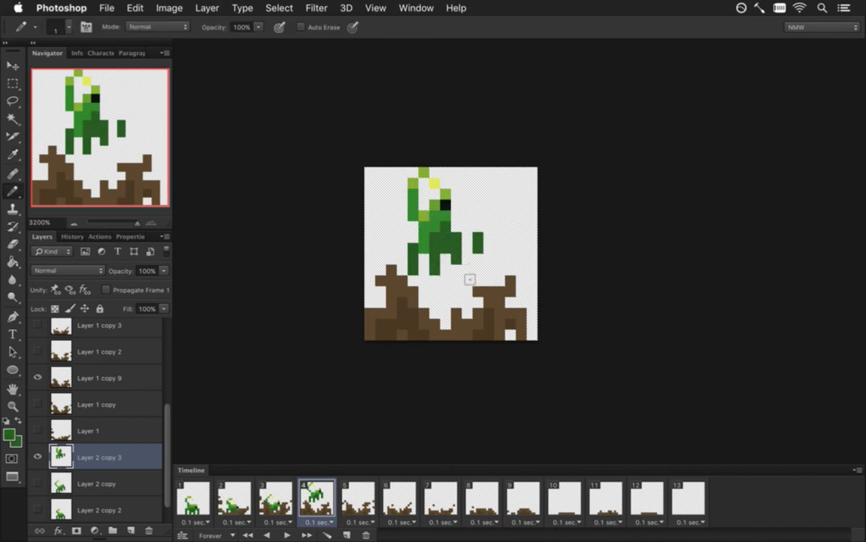
key("e")
left_click_drag(478, 237, 477, 249)
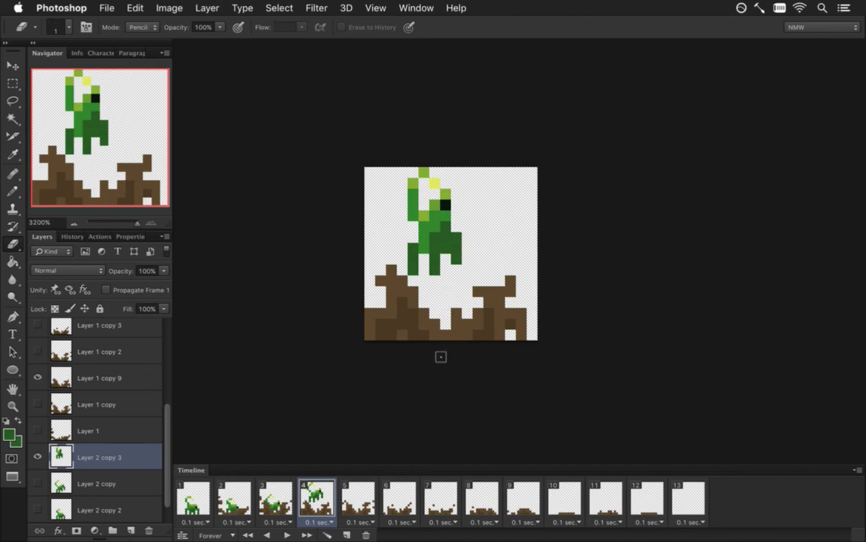
Move frame 4's upright scorpion 6 pixels down into the dirt and 1 pixel right.
key("v")
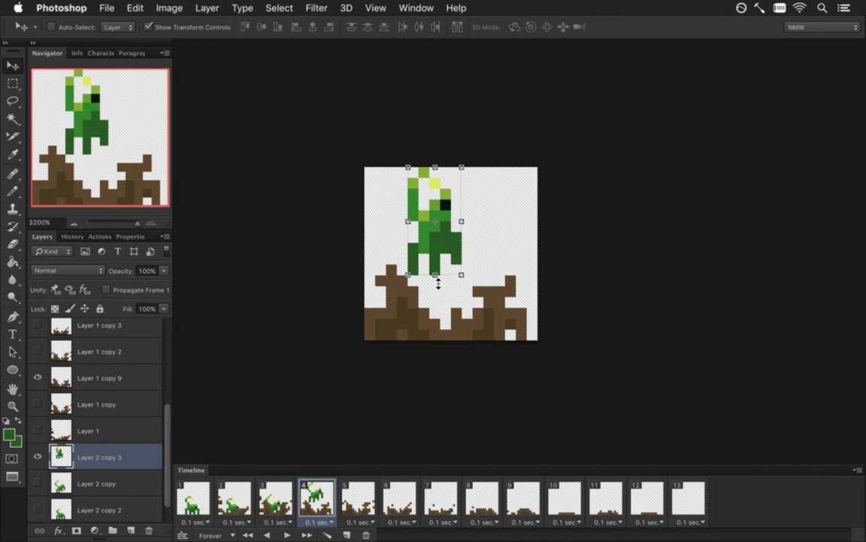
key("Down")
key("Down")
key("Down")
key("Down")
key("Down")
key("Down")
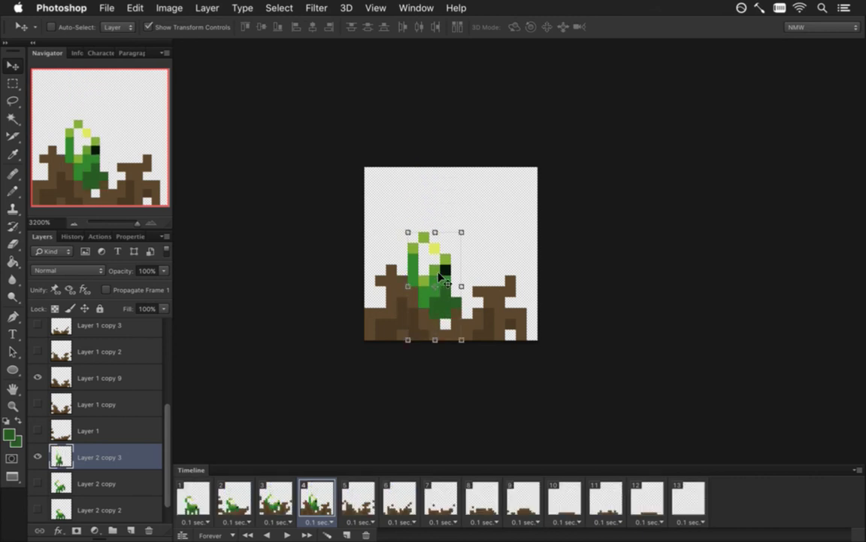
key("Right")
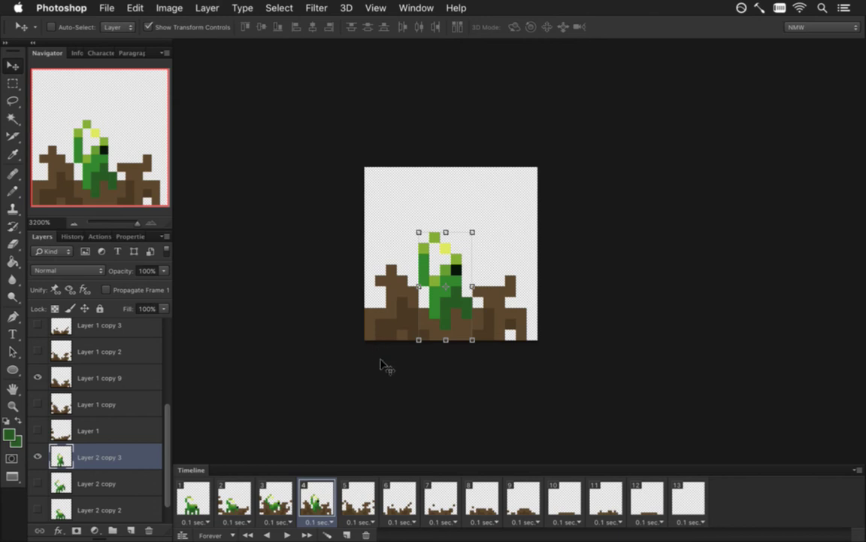
Show Layer 2 copy 3 in frame 5, and shift the scorpion 3 pixels down and 1 pixel right into the dirt.
left_click(360, 495)
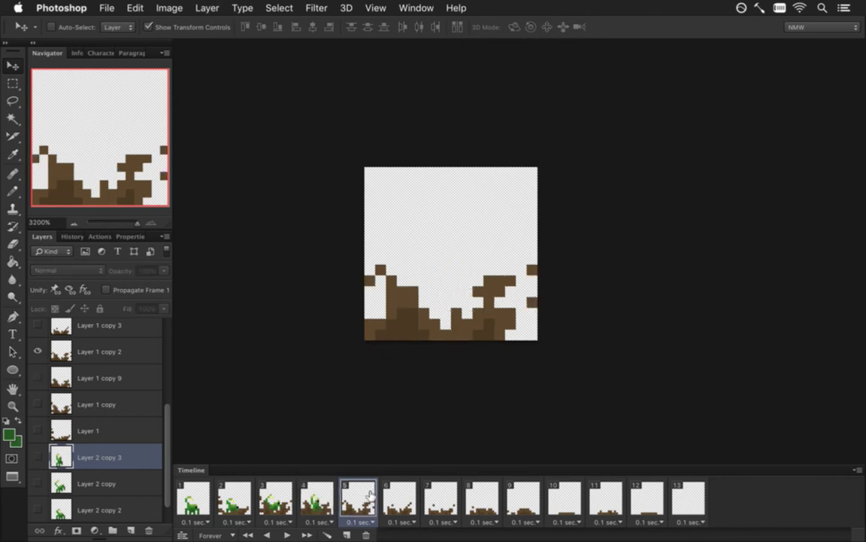
left_click(325, 499)
left_click(368, 502)
left_click(37, 457)
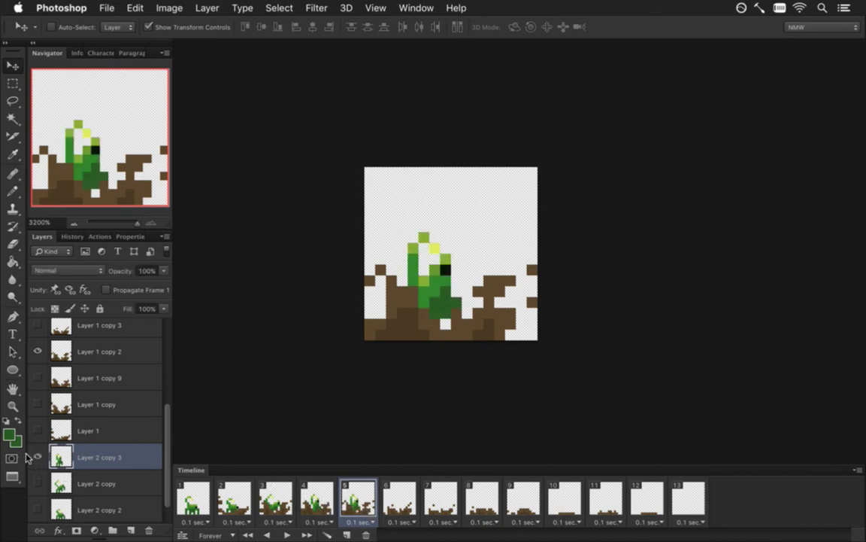
key("Down")
key("Down")
key("Down")
key("Down")
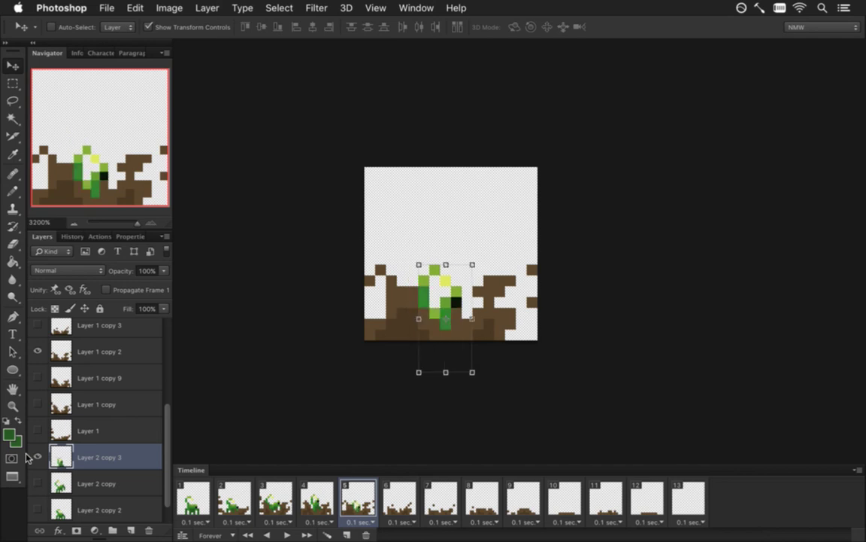
Sink frame 5's scorpion 2 pixels deeper into the dirt and raise frame 4's scorpion 1 pixel.
key("Down")
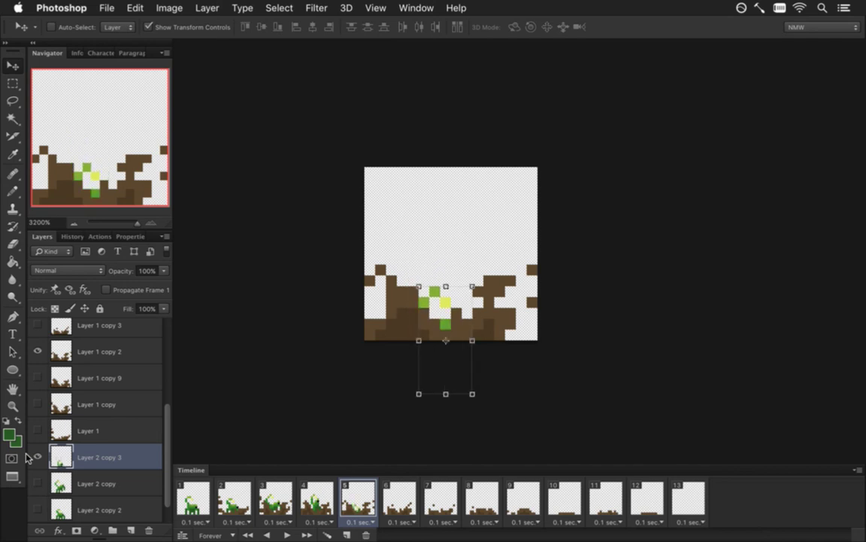
left_click(317, 495)
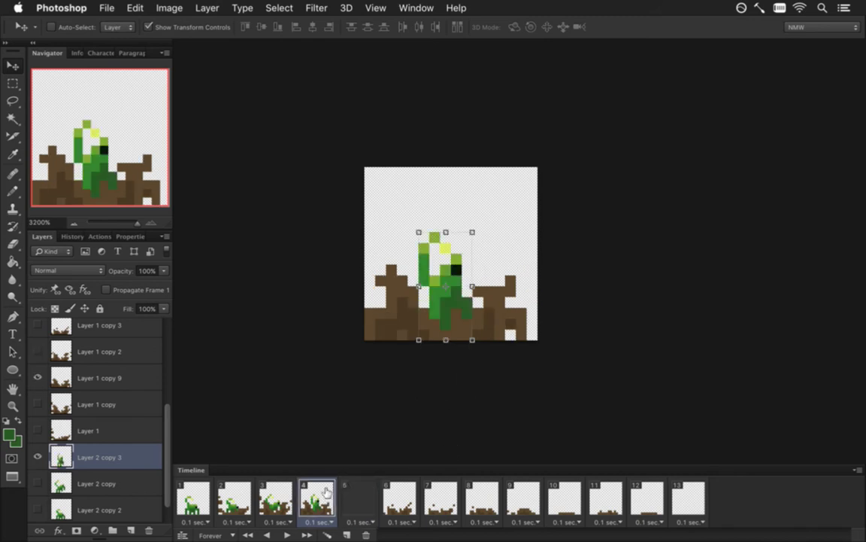
key("Up")
key("Up")
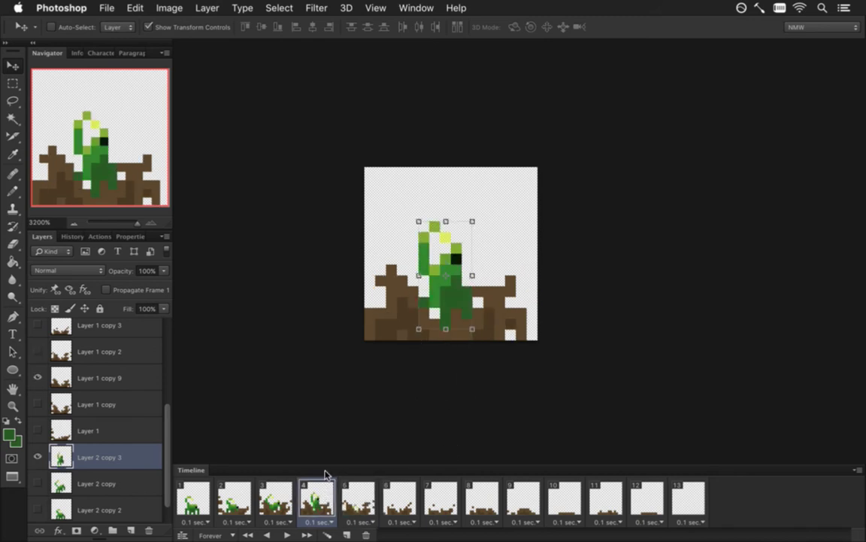
key("Down")
Play the burrowing animation twice from frame 1 to check how the scorpion sinks into the dirt.
left_click(193, 496)
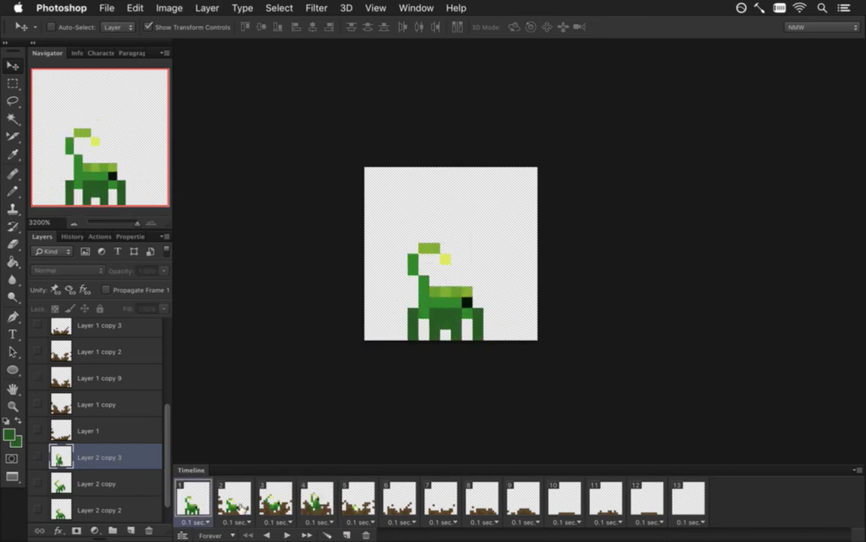
left_click(287, 535)
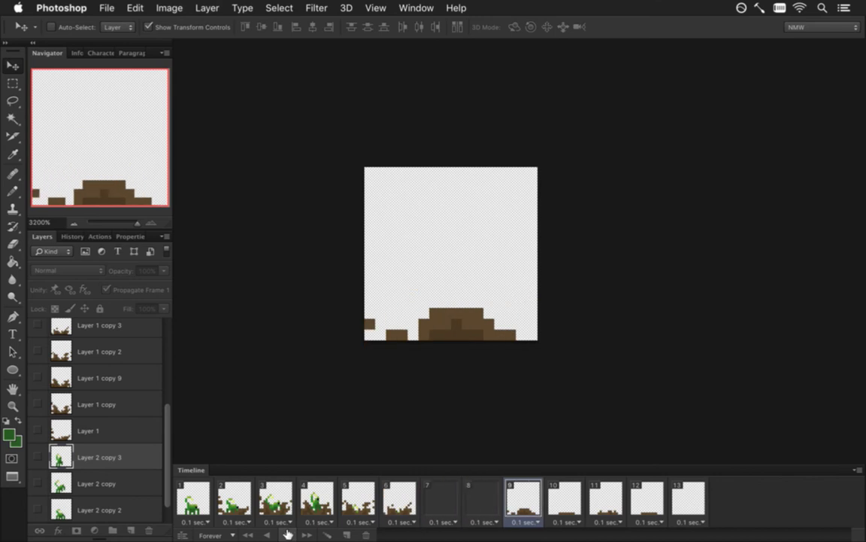
key("m")
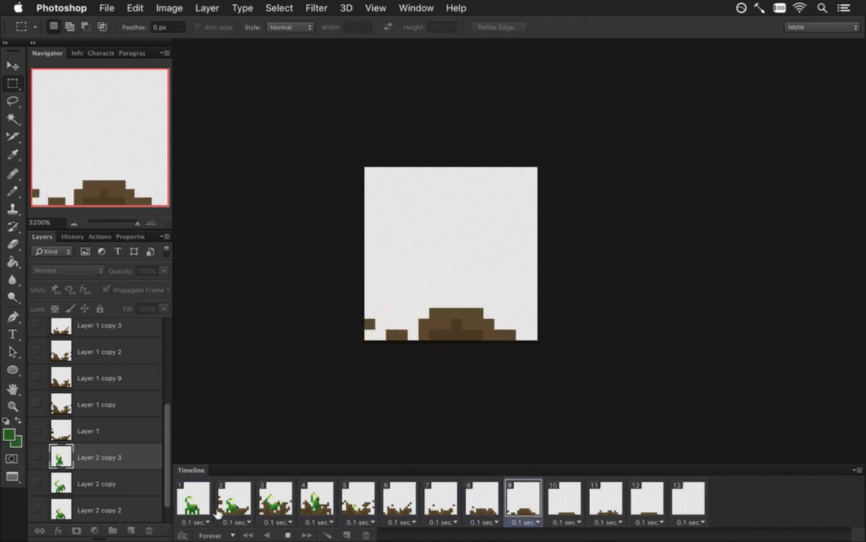
left_click(200, 500)
left_click(288, 534)
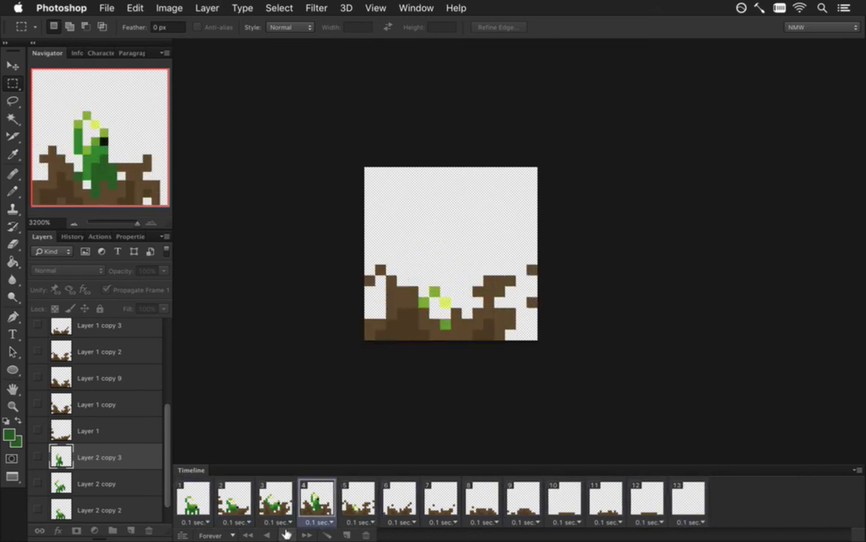
left_click(288, 534)
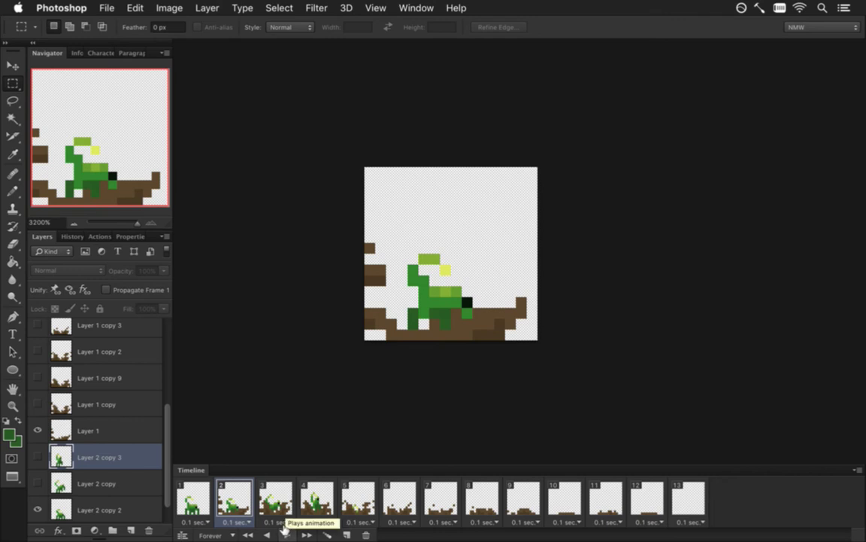
Render all frames as the PNG image sequence ScorpionBurrow.png at 16 x 16 document size and 10 fps.
left_click(202, 502)
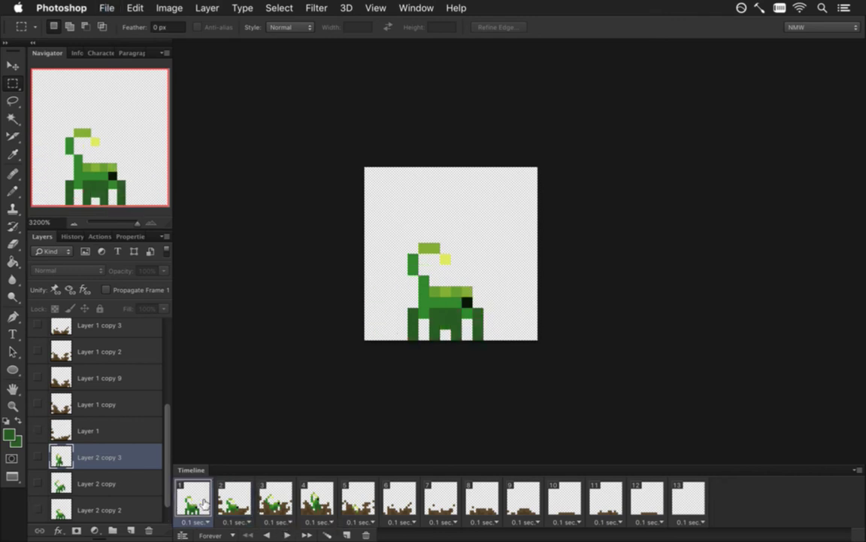
key("alt+shift+super+r")
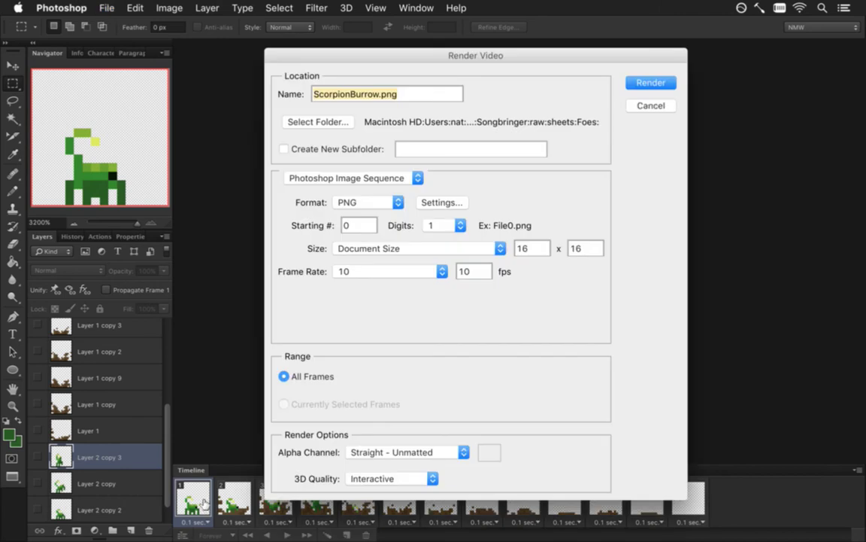
key("Return")
key("Return")
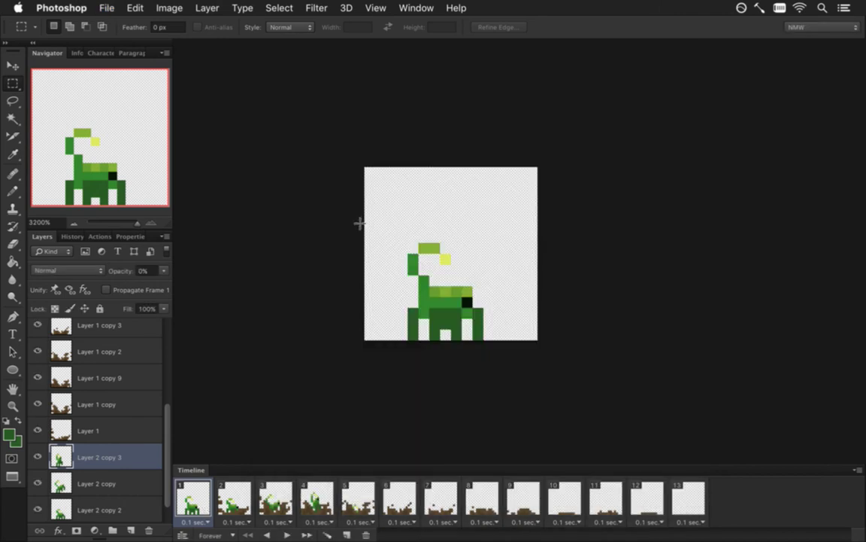
Bring up the old ScorpionUnburrow.psd document and close it.
left_click(416, 8)
scroll(466, 451, "down", 3)
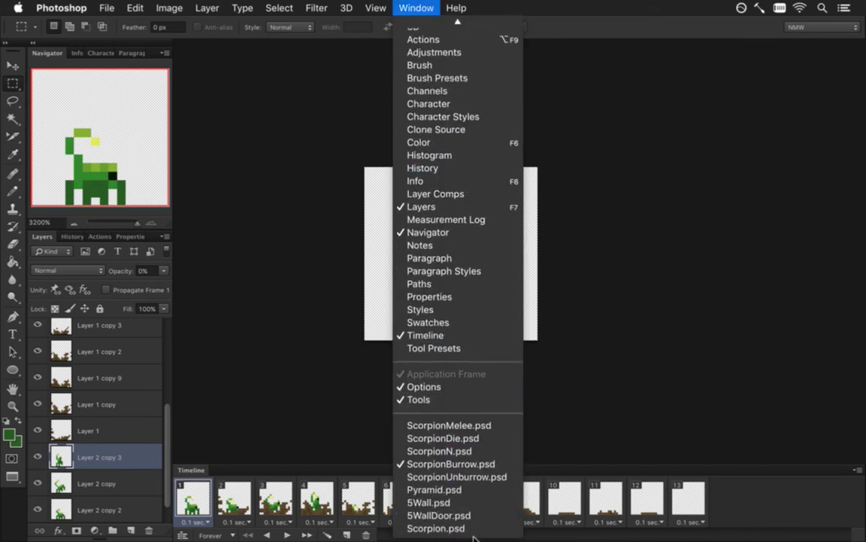
left_click(480, 477)
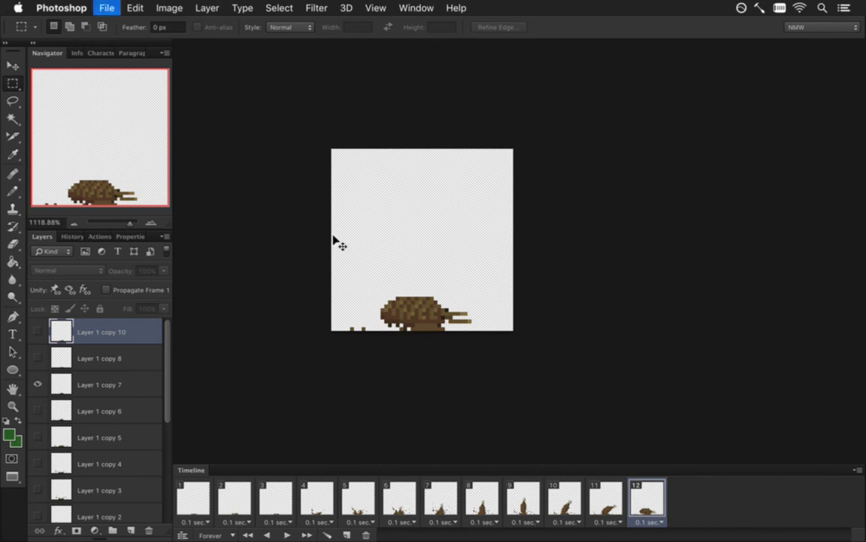
key("super+w")
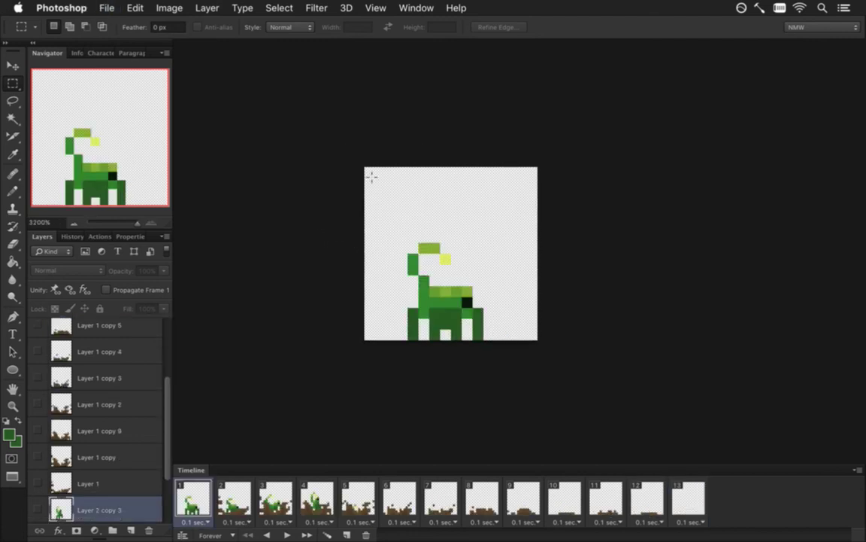
Save the burrow animation under the name ScorpionUnburrow.psd in the Foes folder, replacing the existing file.
left_click(106, 7)
left_click(152, 169)
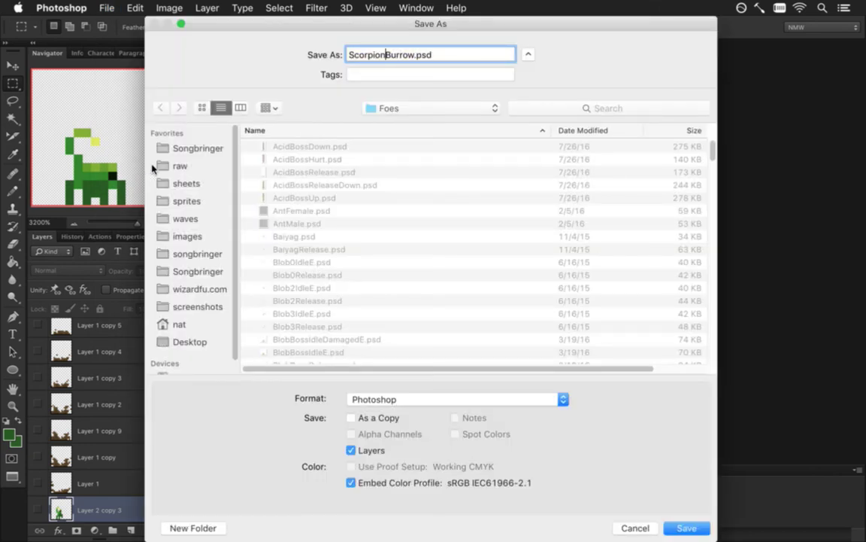
type("Un")
key("Delete")
type("b")
key("Return")
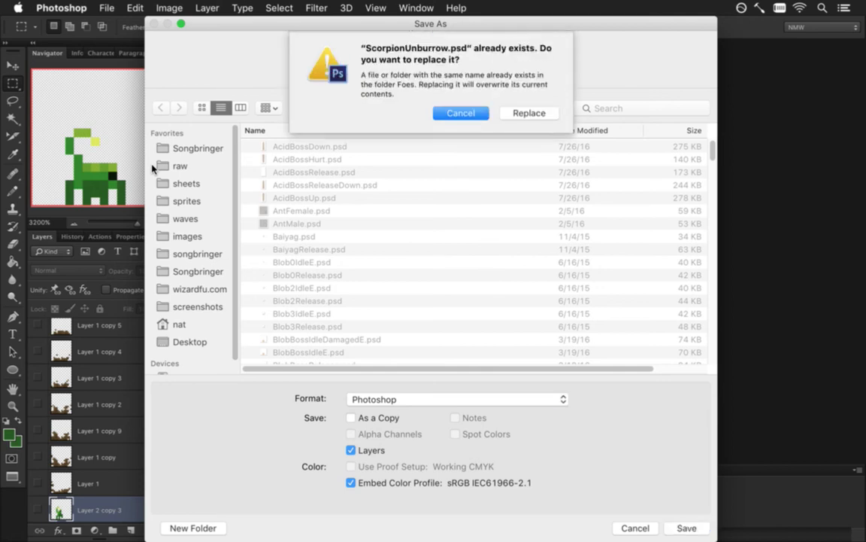
left_click(540, 114)
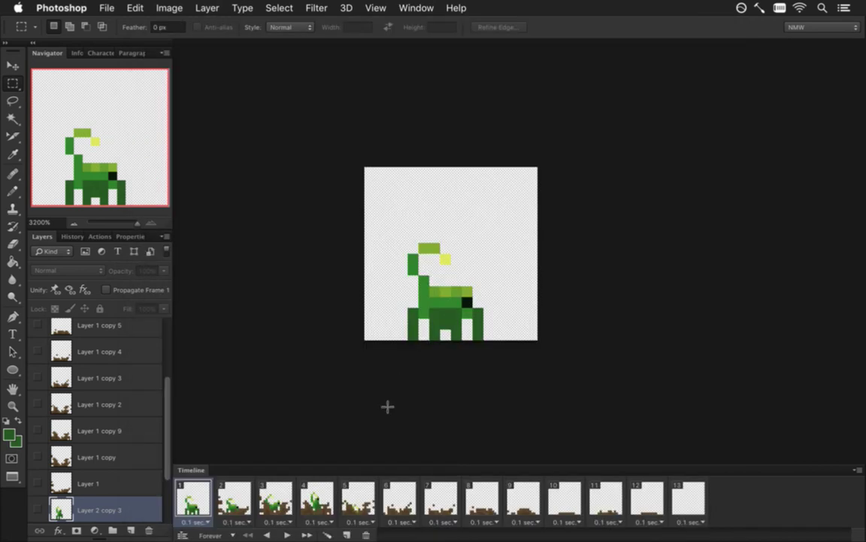
Reverse the order of the 13 timeline frames, from the empty frame first to the standing scorpion last.
left_click_drag(690, 500, 181, 519)
left_click_drag(234, 500, 700, 506)
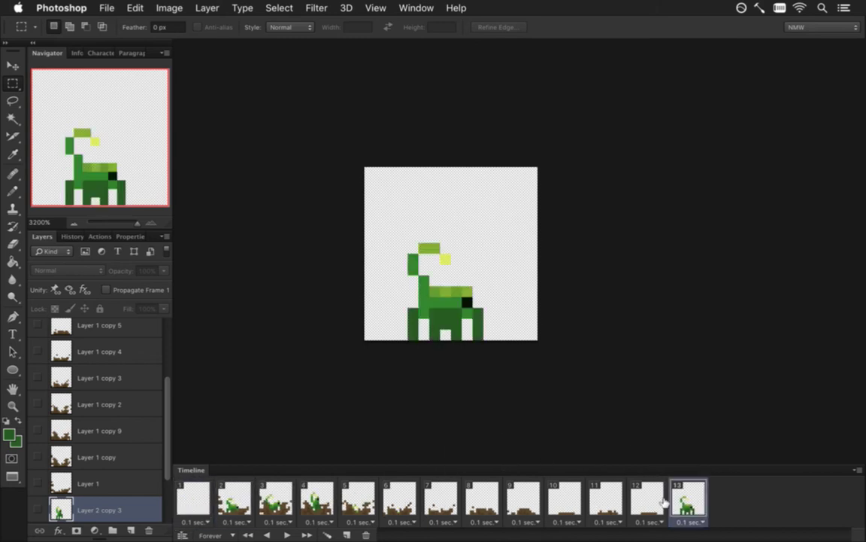
left_click(227, 500)
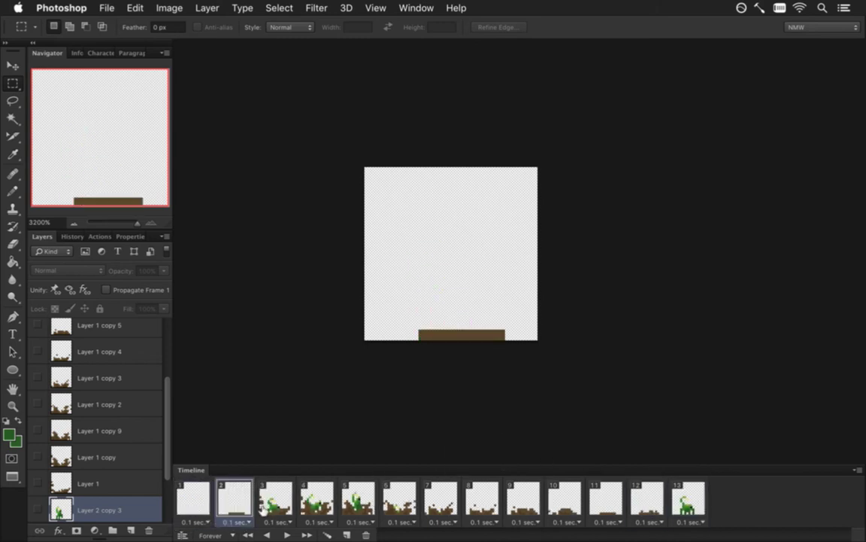
left_click(279, 502)
left_click_drag(278, 502, 637, 502)
left_click(602, 509)
left_click_drag(318, 518, 304, 500)
left_click_drag(358, 502, 382, 501)
left_click_drag(438, 501, 486, 504)
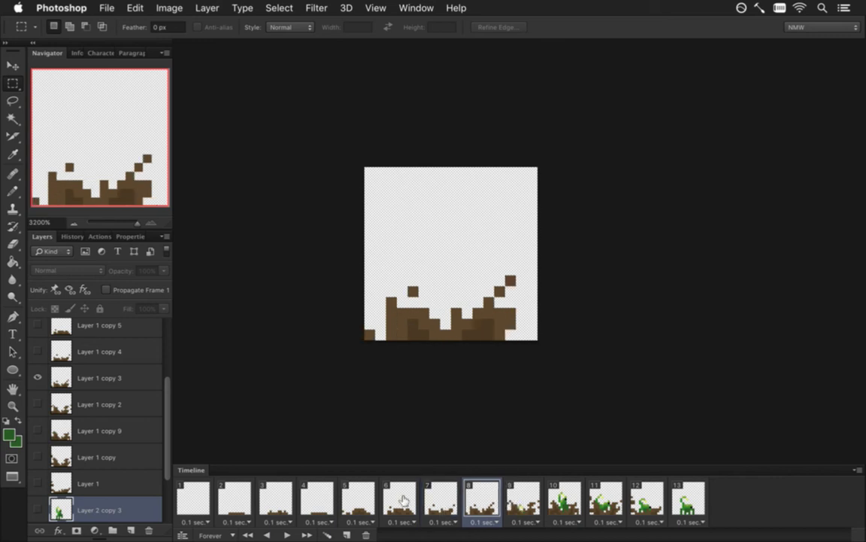
Play the reversed animation from the first frame to check the scorpion's emergence.
left_click(248, 535)
left_click(285, 533)
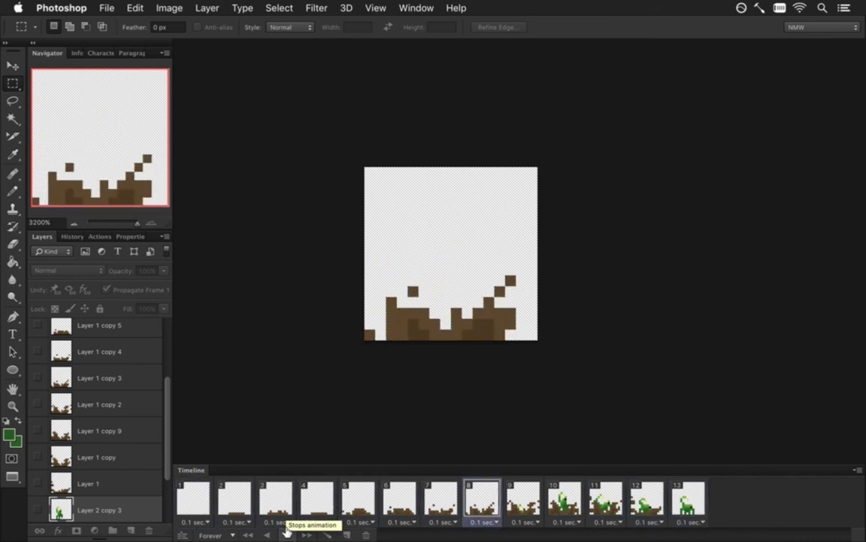
left_click(288, 533)
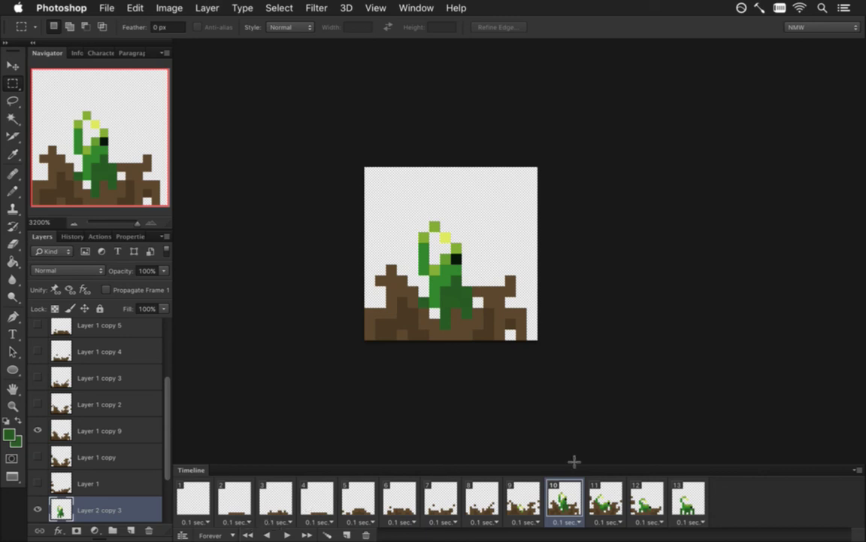
Show the flat dirt strip of Layer 1 copy 8 in frame 13 with the standing scorpion.
left_click(689, 496)
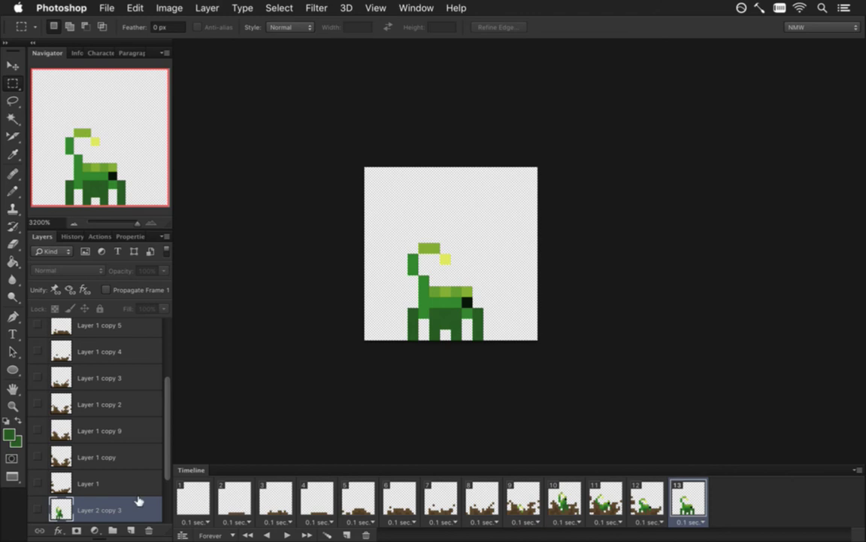
left_click_drag(167, 449, 160, 397)
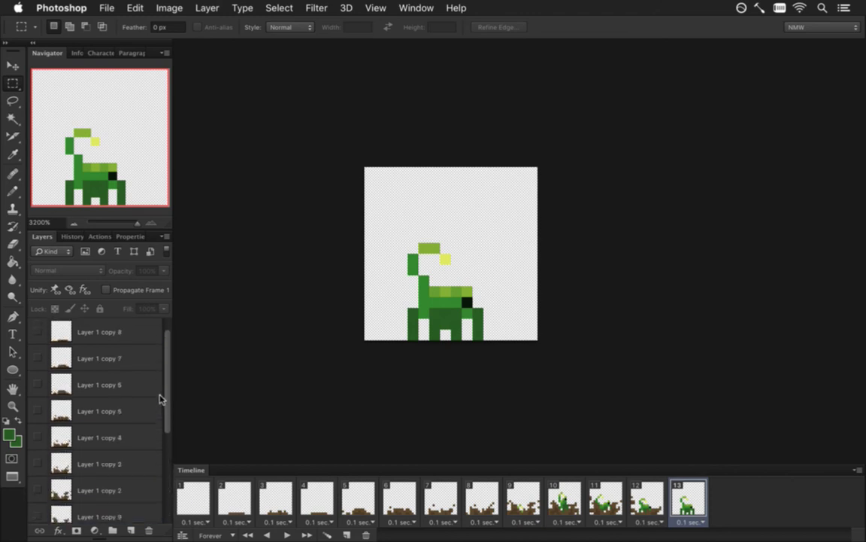
left_click(37, 358)
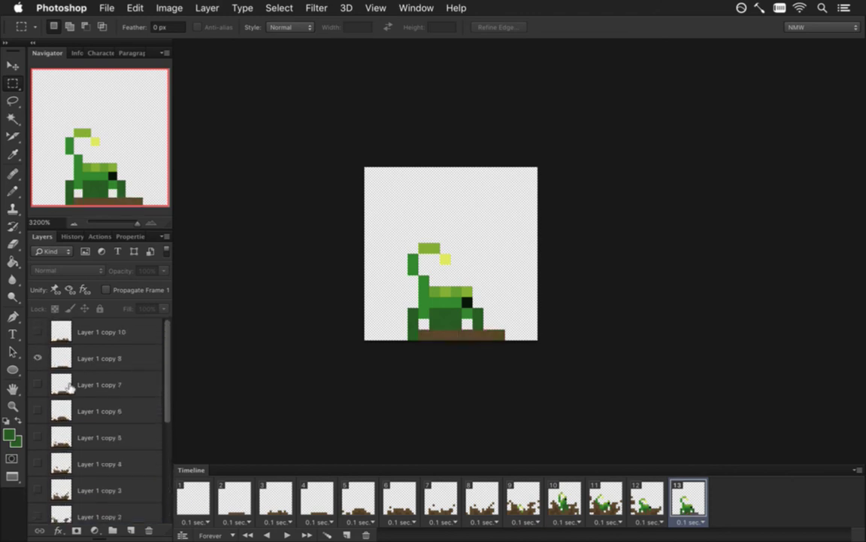
Replay the unburrow animation from frame 1 to check the ending with the dirt strip.
left_click(194, 497)
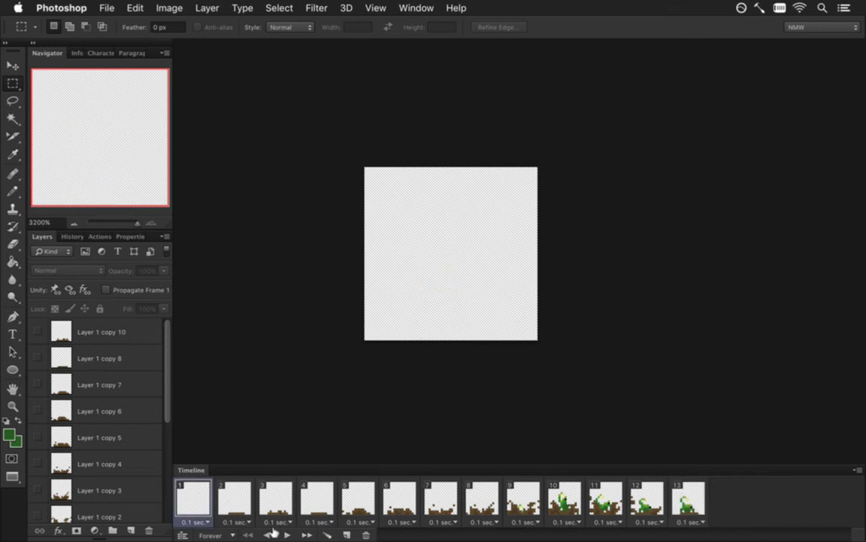
left_click(287, 534)
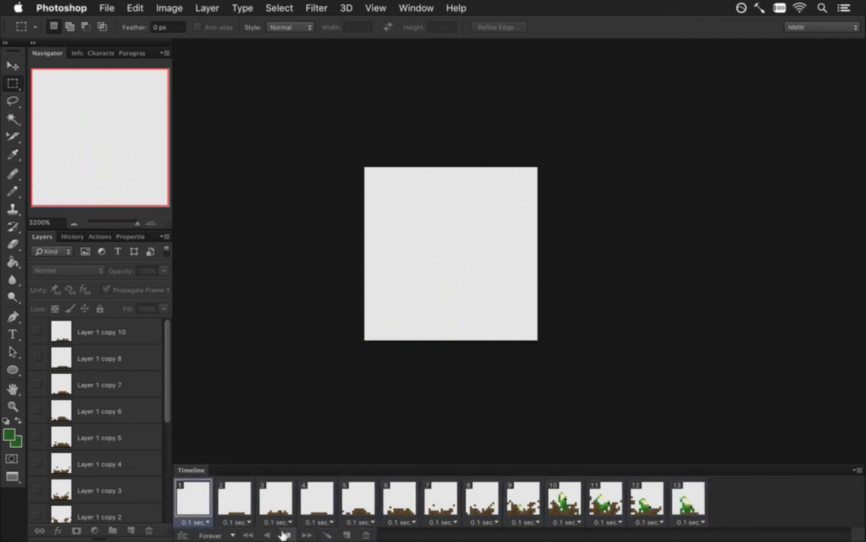
left_click(287, 535)
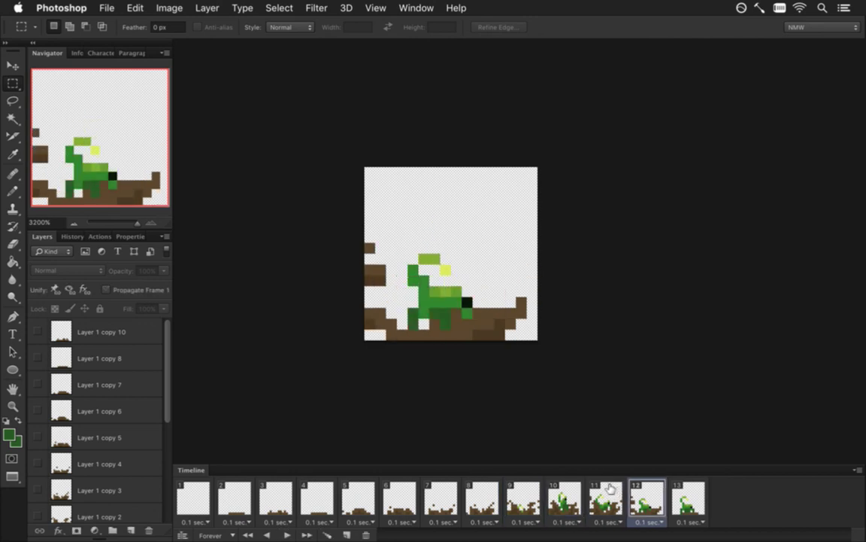
Render all frames as the PNG image sequence ScorpionUnburrow.png at 16 x 16 document size and 10 fps.
key("alt+shift+super+r")
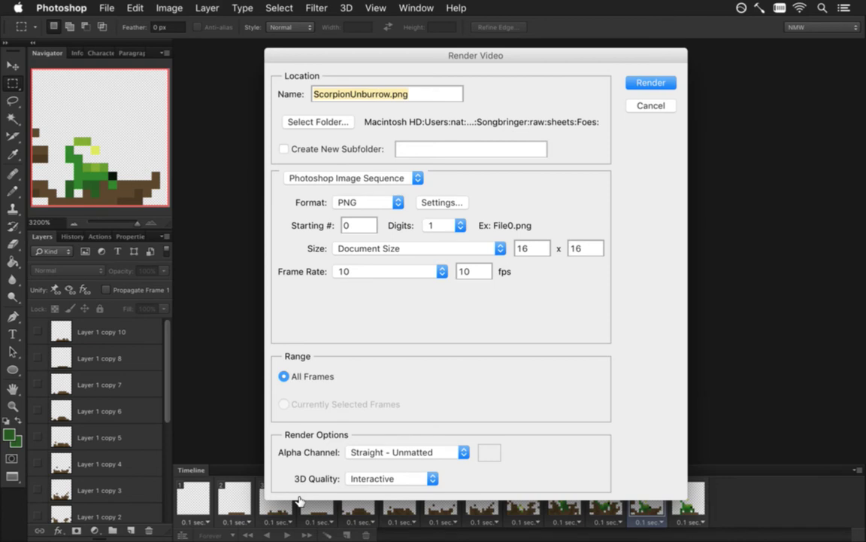
key("Return")
key("Return")
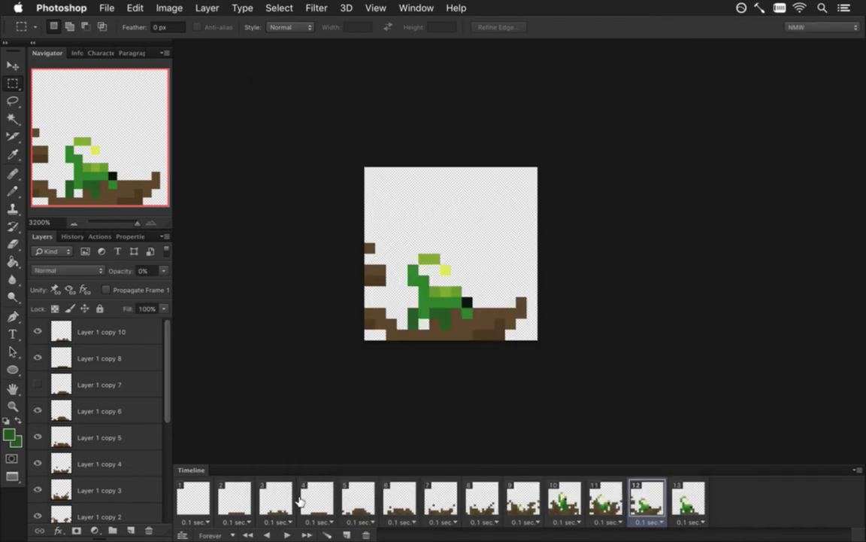
Switch to the Songbringer game and reload it with the newly rendered scorpion sprites.
key("super+Tab")
key("super+Tab")
key("super+Tab")
key("super+Tab")
key("super+r")
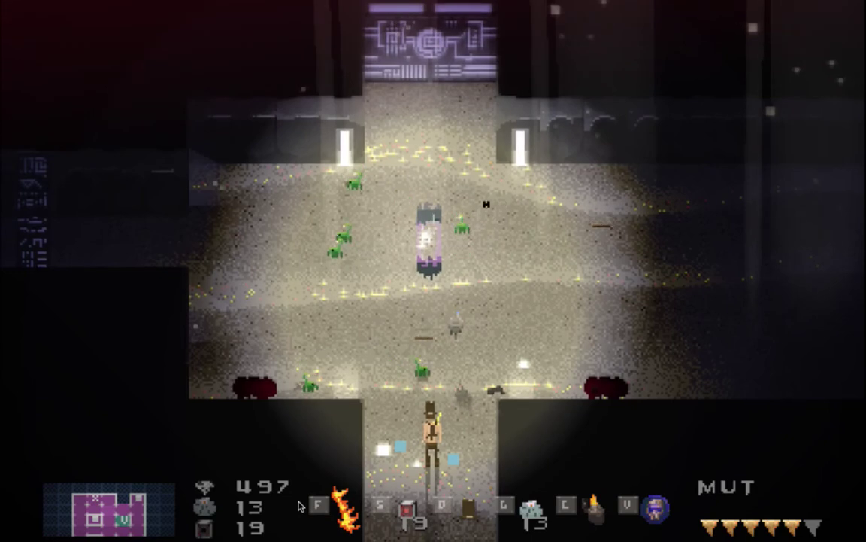
Move around the game room and attack the scorpions to examine their burrow and unburrow animations.
key("f")
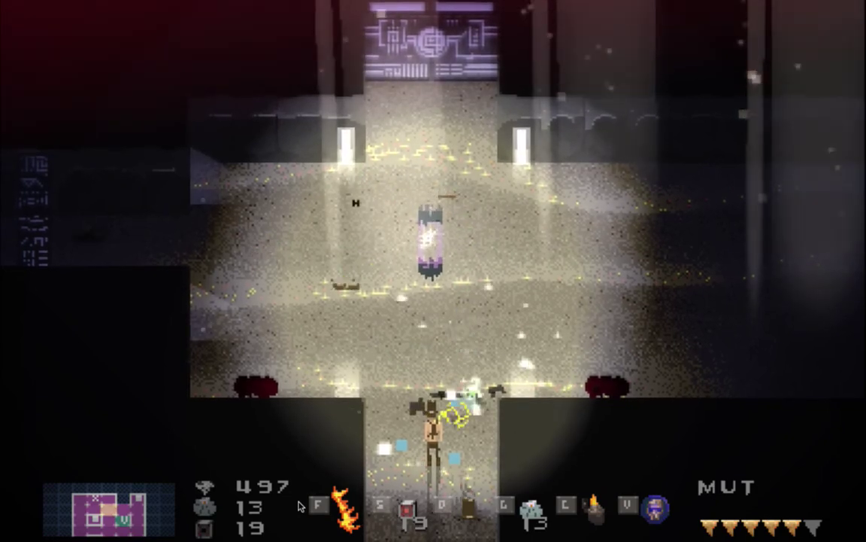
key("Left")
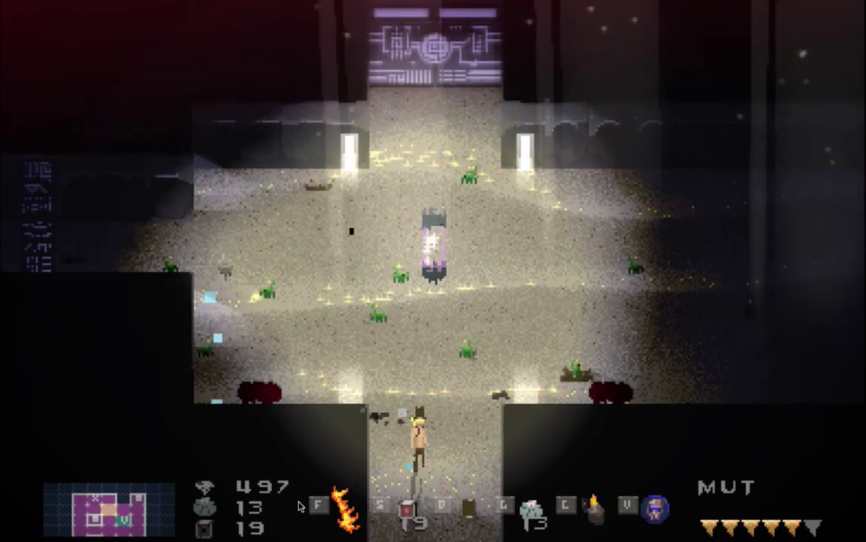
key("f")
key("Right")
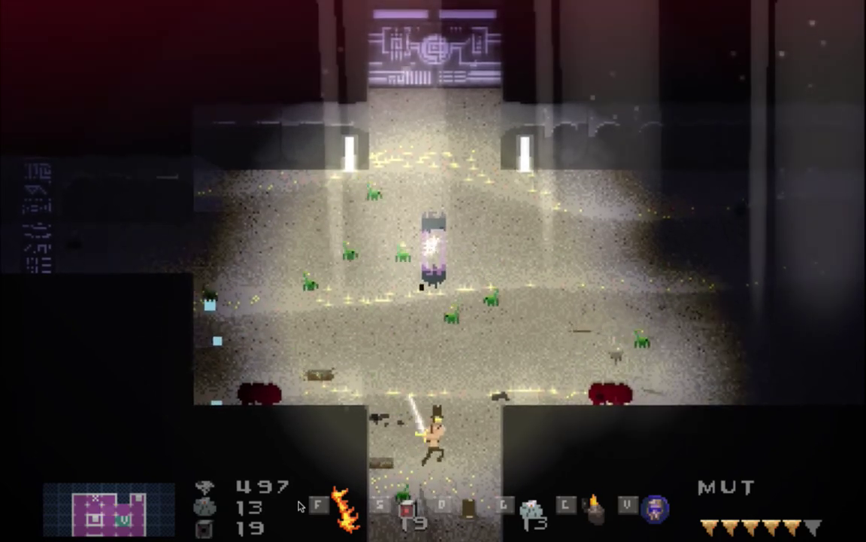
key("Left")
key("f")
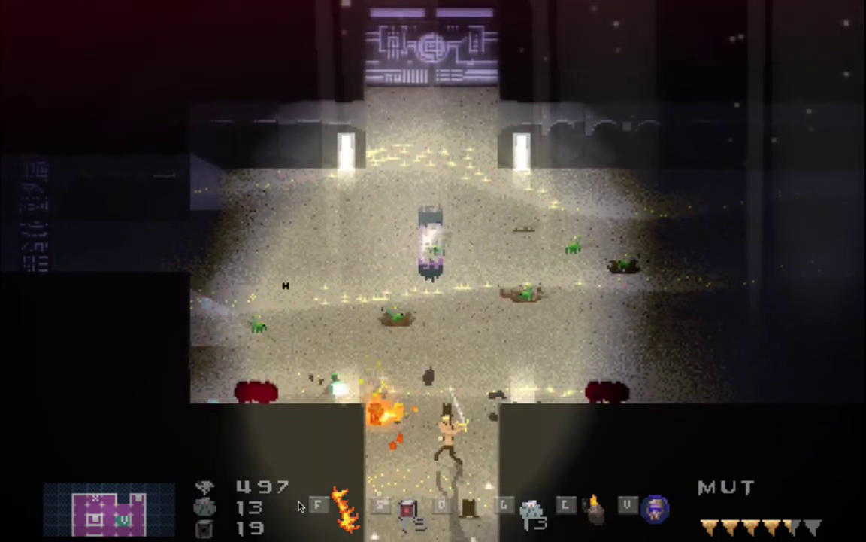
Move through the game room and attack the scorpions with fire to watch them burrow and unburrow, then quit the game.
key("Up")
key("Right")
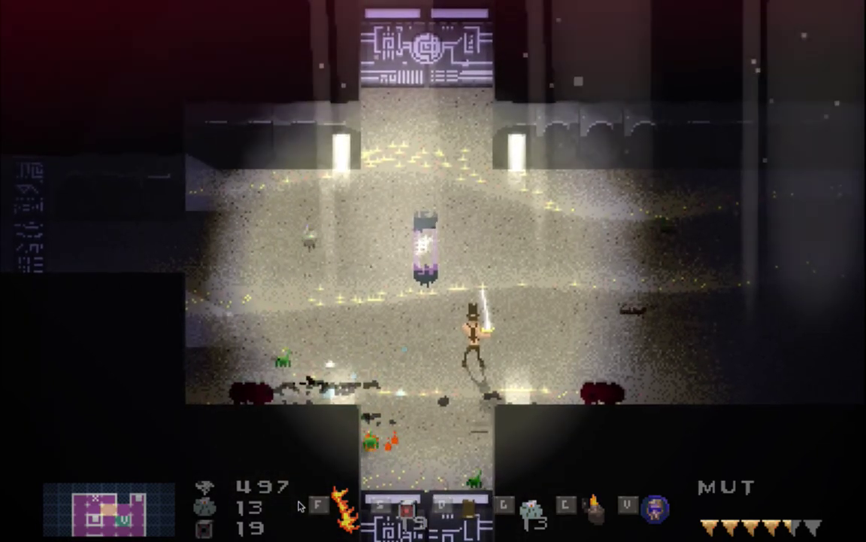
key("Up")
key("Right")
key("Right")
key("Up")
key("f")
key("f")
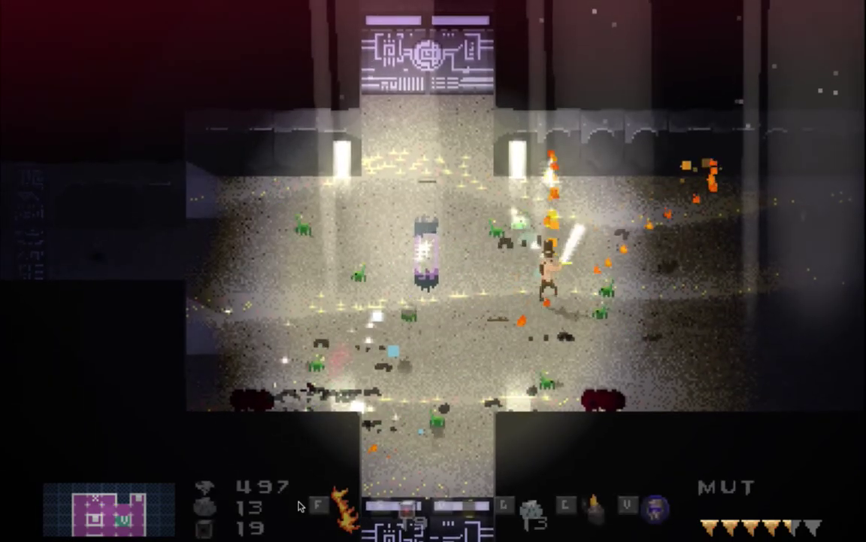
key("super+q")
Switch to Photoshop and open the recent file ScorpionBurrow.psd, enlarged for pixel editing.
key("super+Tab")
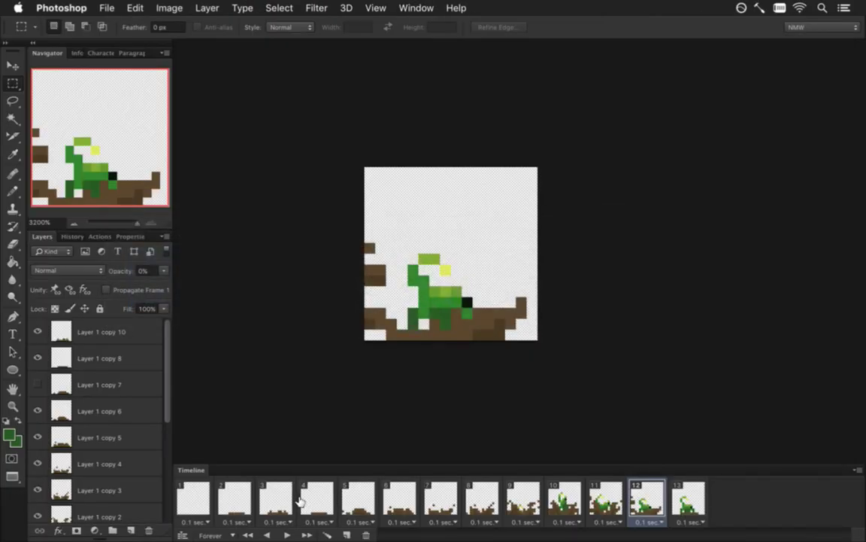
left_click(416, 8)
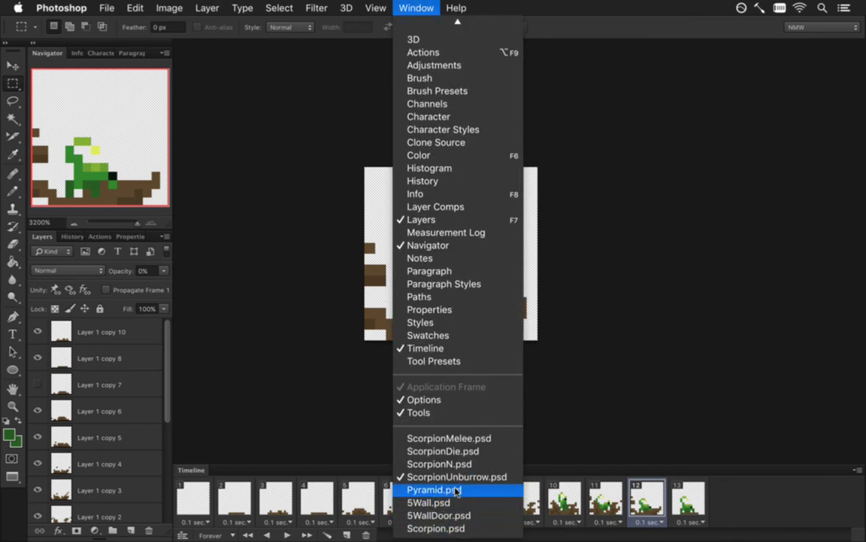
left_click(248, 341)
left_click(106, 7)
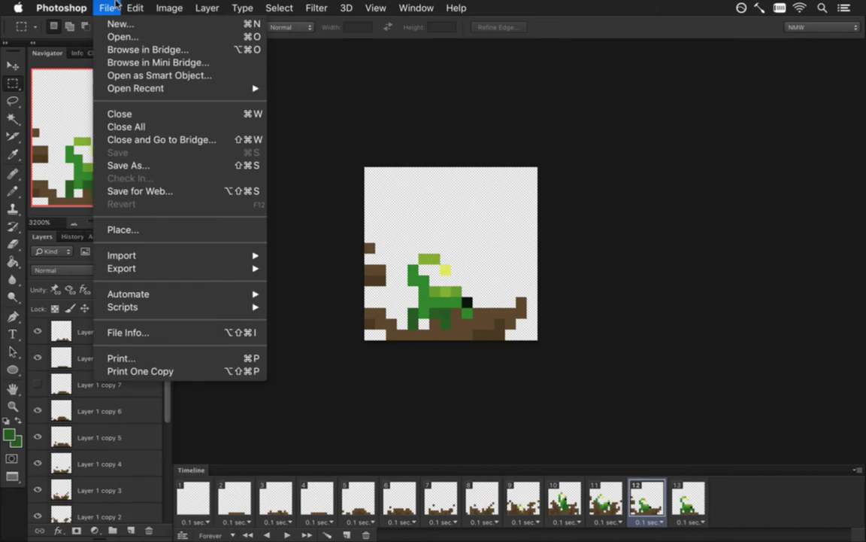
mouse_move(137, 91)
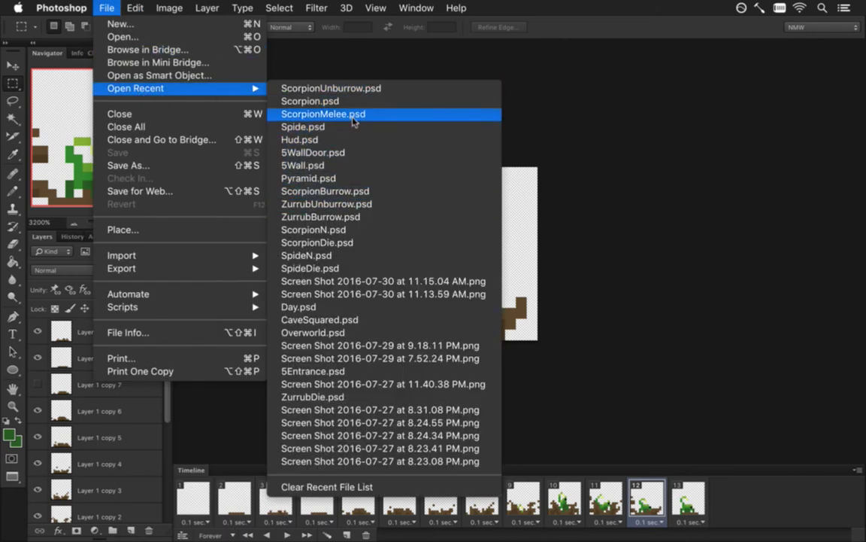
left_click(338, 191)
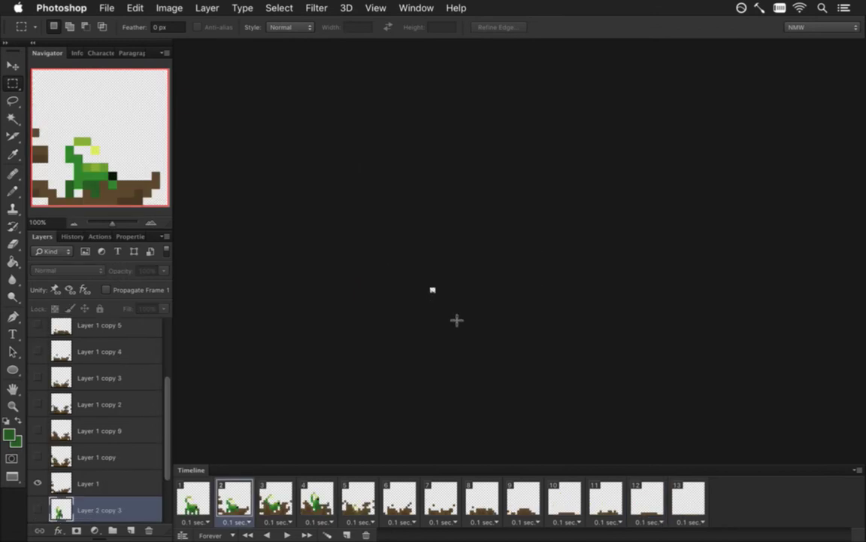
left_click_drag(438, 296, 630, 309)
left_click_drag(424, 260, 517, 343)
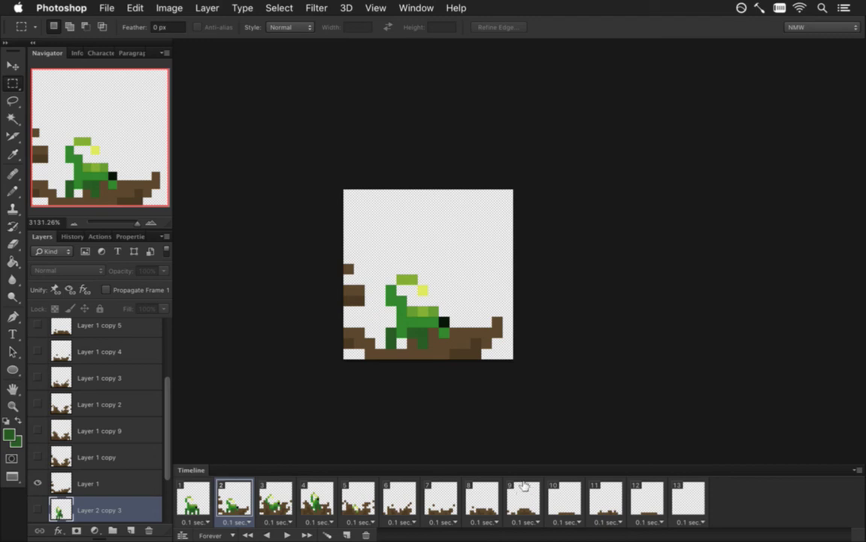
Review frames 10 to 13 of the burrow animation and delete the last three frames.
left_click(566, 496)
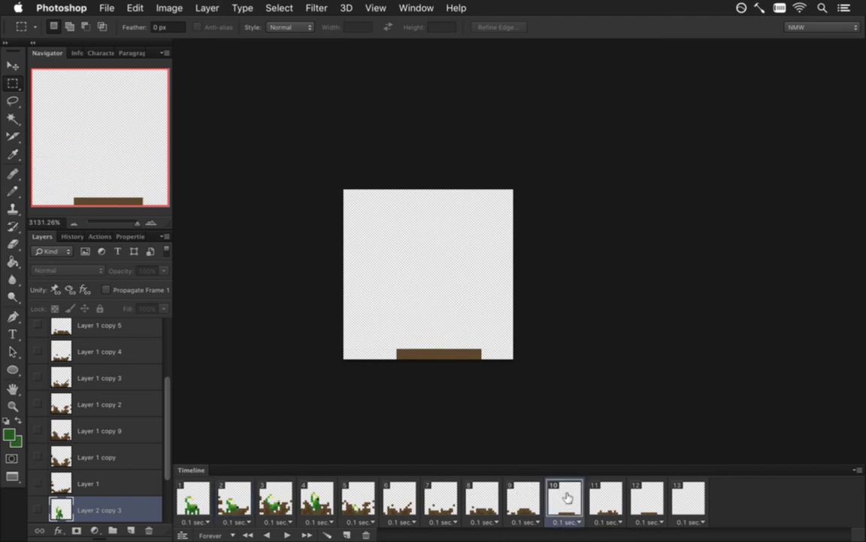
left_click(604, 501)
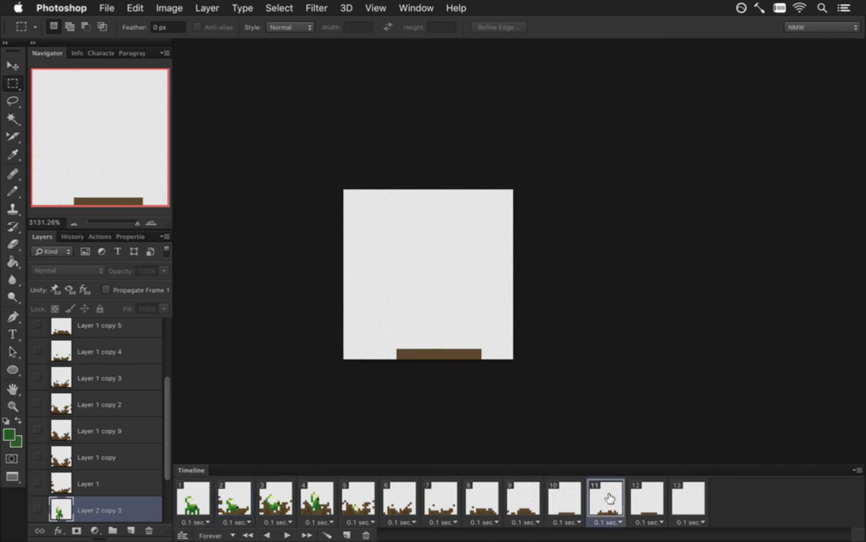
left_click(647, 503)
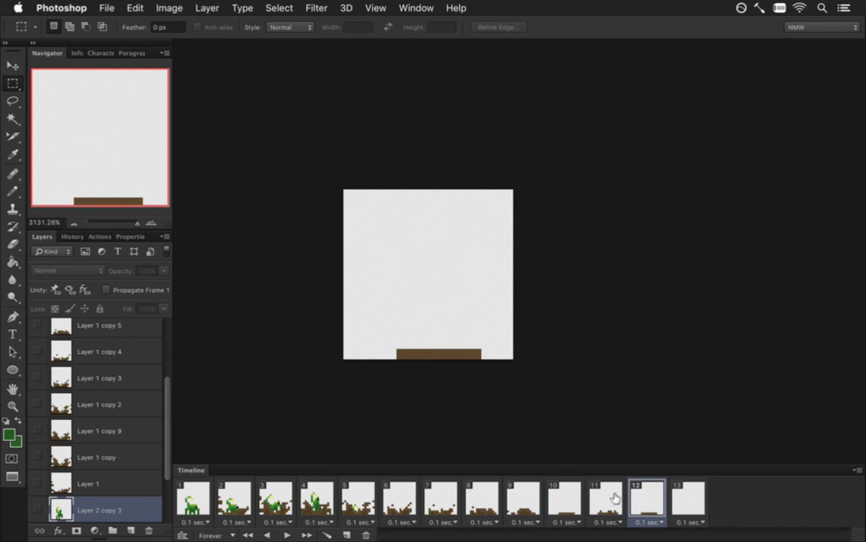
left_click(681, 501)
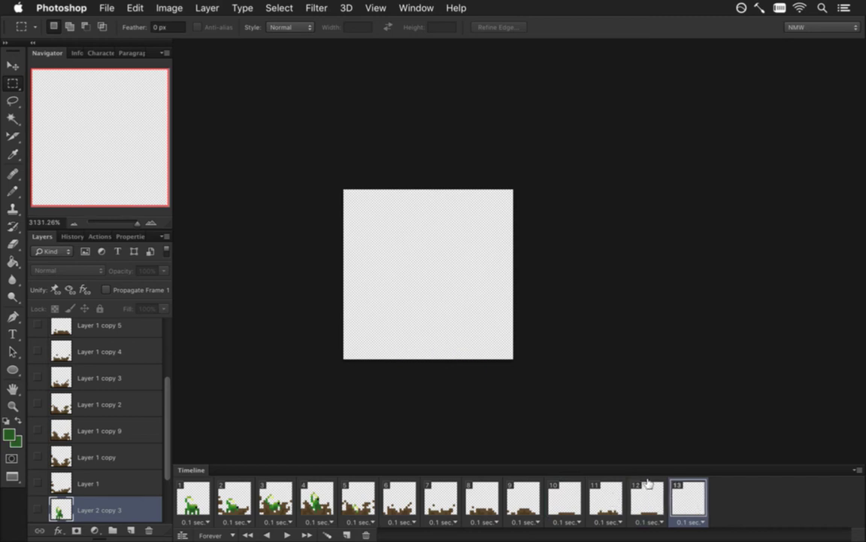
left_click(366, 534)
left_click(366, 534)
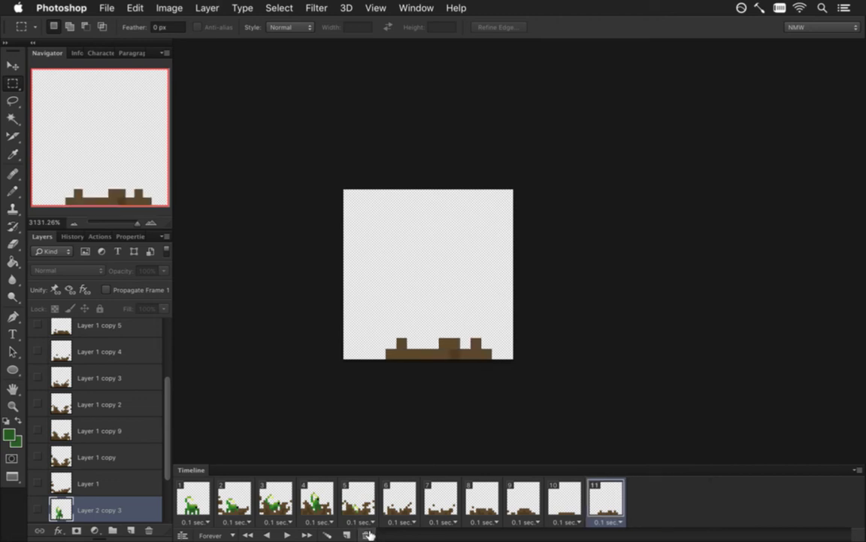
left_click(366, 534)
Switch to Finder and locate the rendered scorpion PNG files in the Foes folder inside sheets.
key("super+Tab")
key("super+Tab")
key("super+Tab")
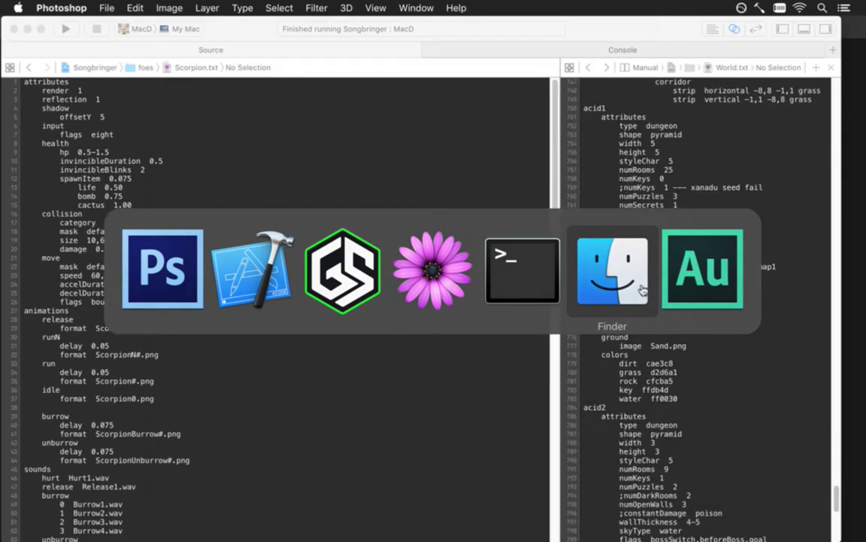
left_click(225, 179)
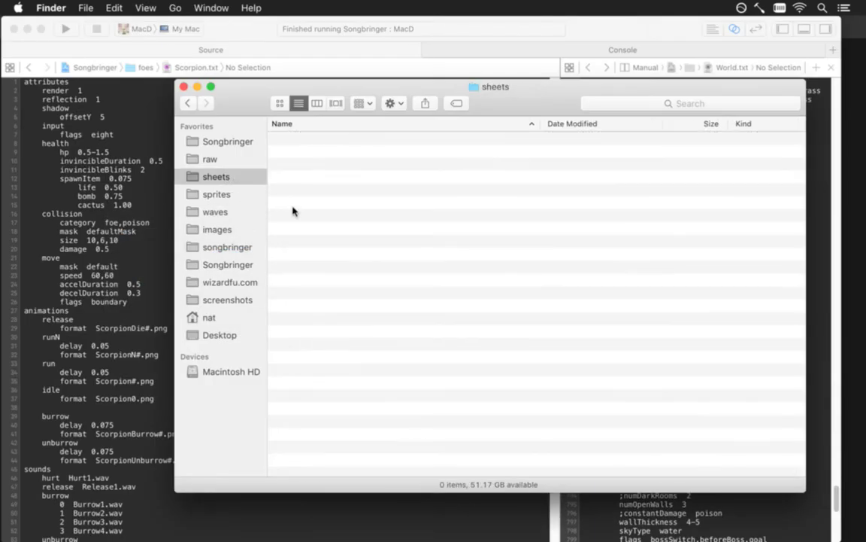
double_click(310, 243)
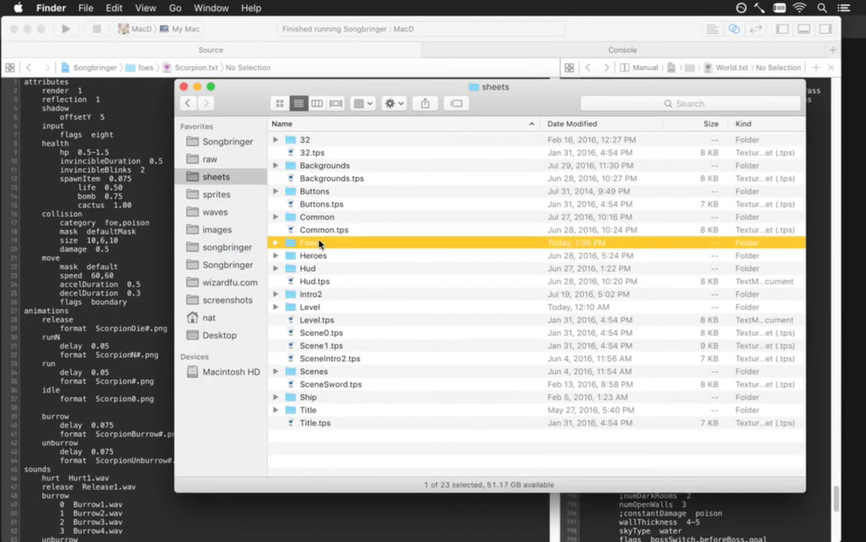
type("scorpion")
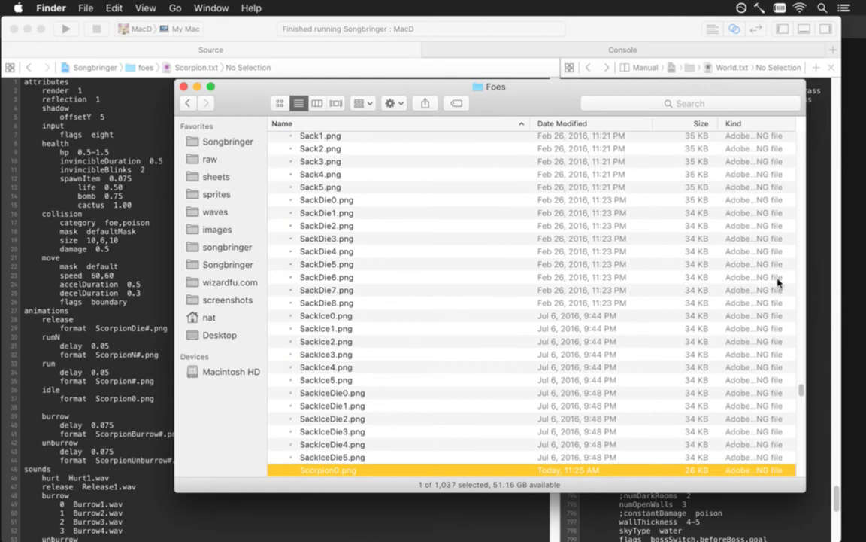
scroll(805, 391, "down", 10)
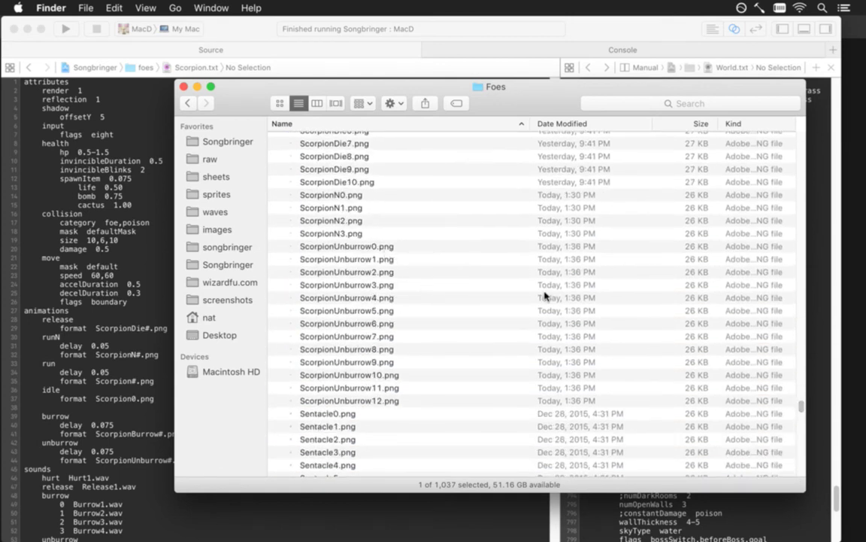
scroll(786, 267, "up", 10)
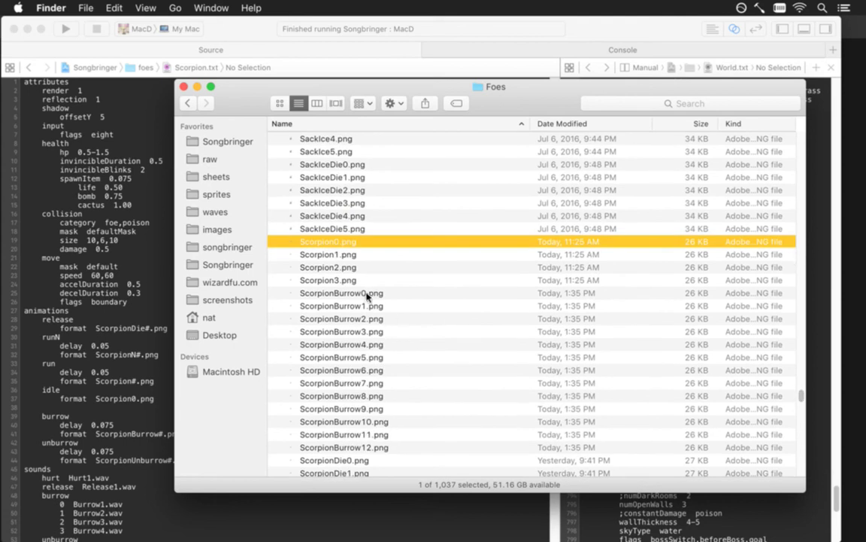
Move the old renders ScorpionBurrow0.png through ScorpionBurrow12.png to the Trash.
left_click(368, 294)
left_click(379, 448, "shift")
key("super+BackSpace")
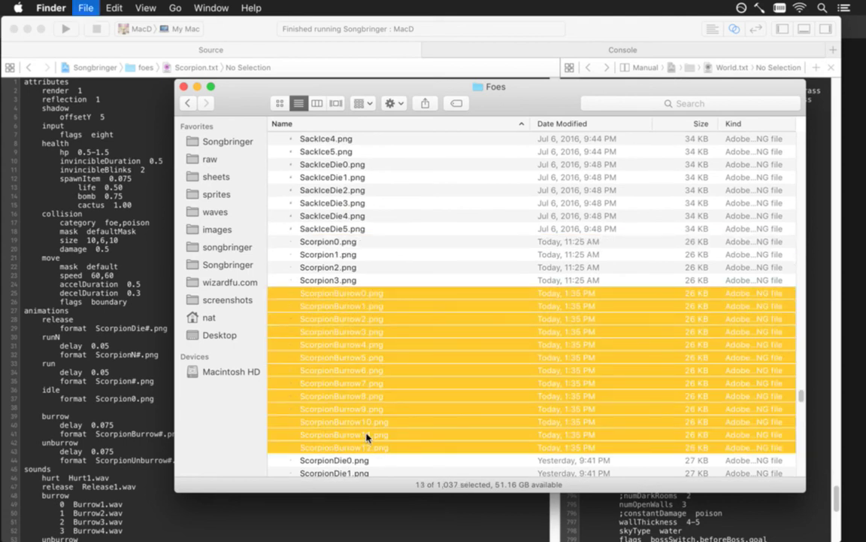
Back in Photoshop, duplicate frame 10 as frame 11, duplicate Layer 1 copy 8 for it and hide the original layer there.
key("super+Tab")
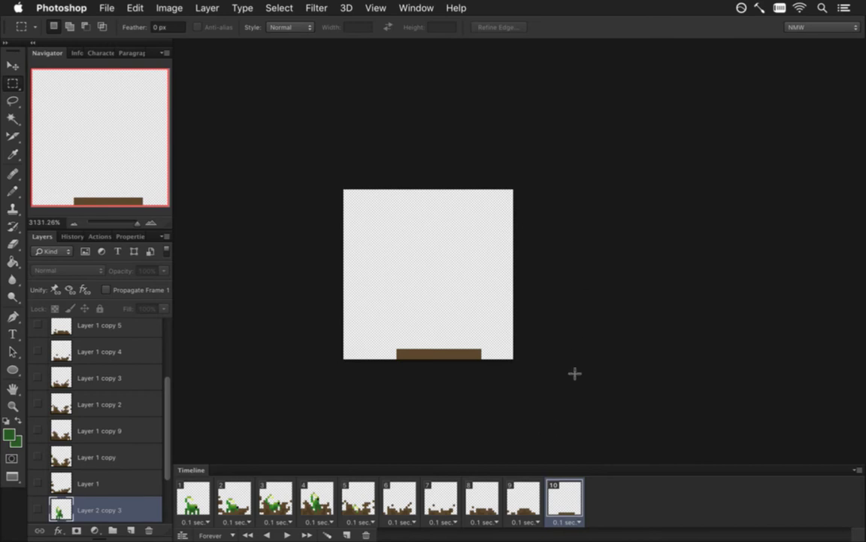
left_click(524, 497)
left_click(564, 500)
left_click(347, 534)
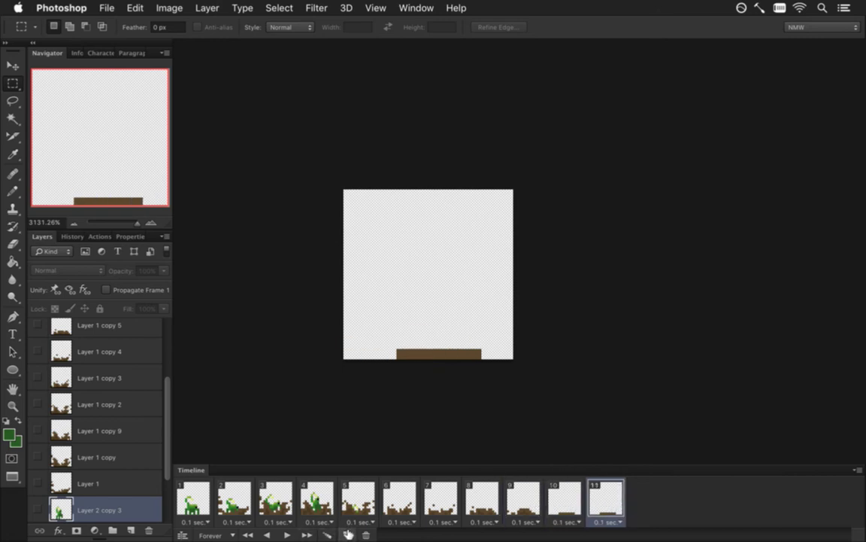
scroll(163, 430, "down", 2)
scroll(162, 421, "up", 5)
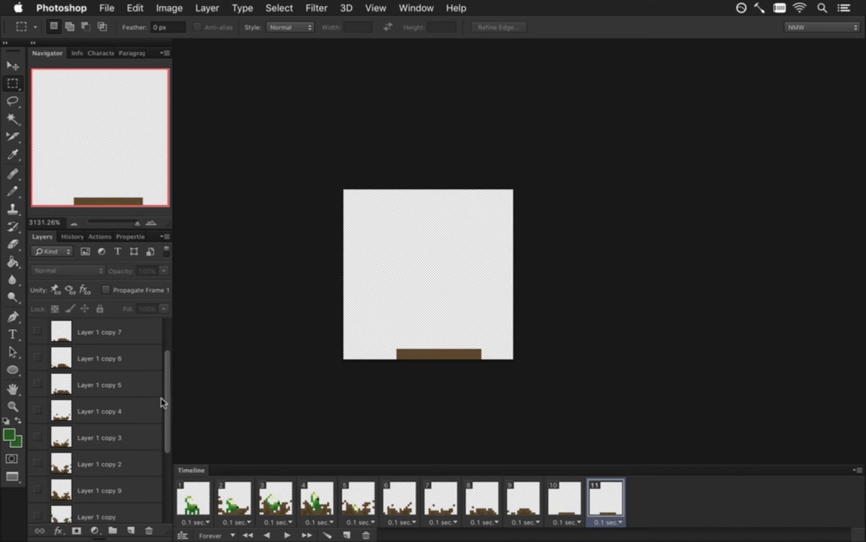
left_click(70, 358)
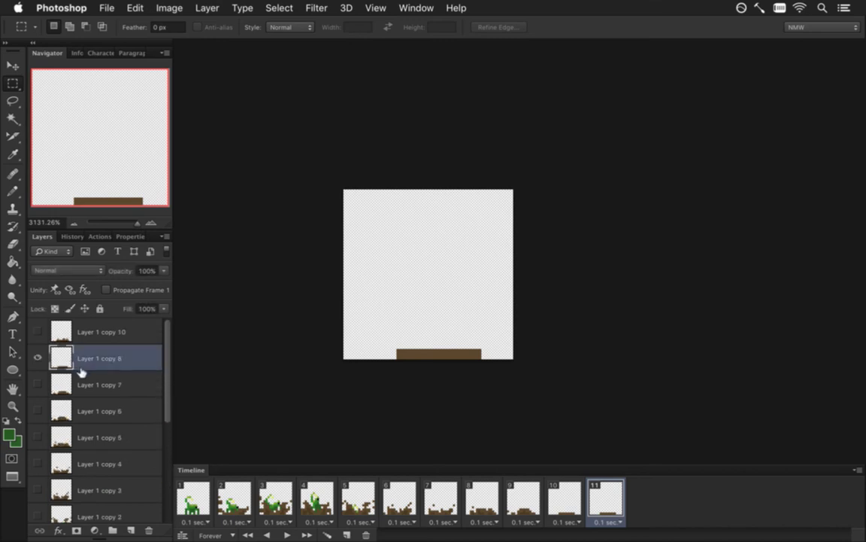
key("super+j")
left_click(37, 384)
Erase the two rightmost pixels of the dirt strip on the duplicated layer in frame 11.
key("e")
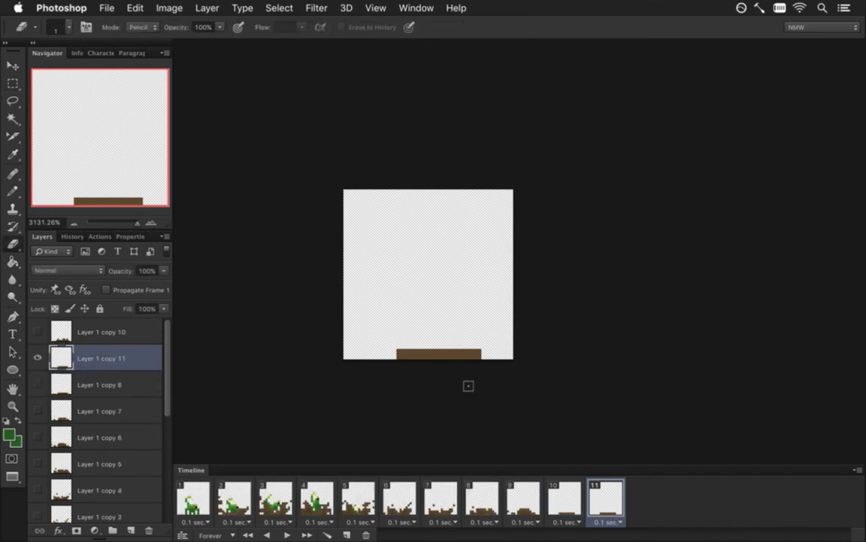
left_click(466, 353)
left_click(476, 354)
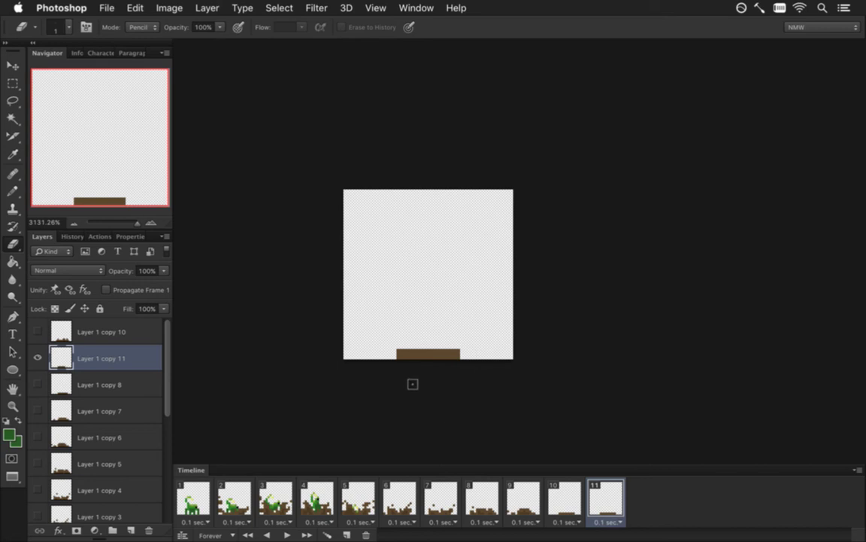
Sample the dark brown from the dirt in frame 6 and shade pixels of frame 11's dirt strip with the Pencil tool.
left_click(401, 498)
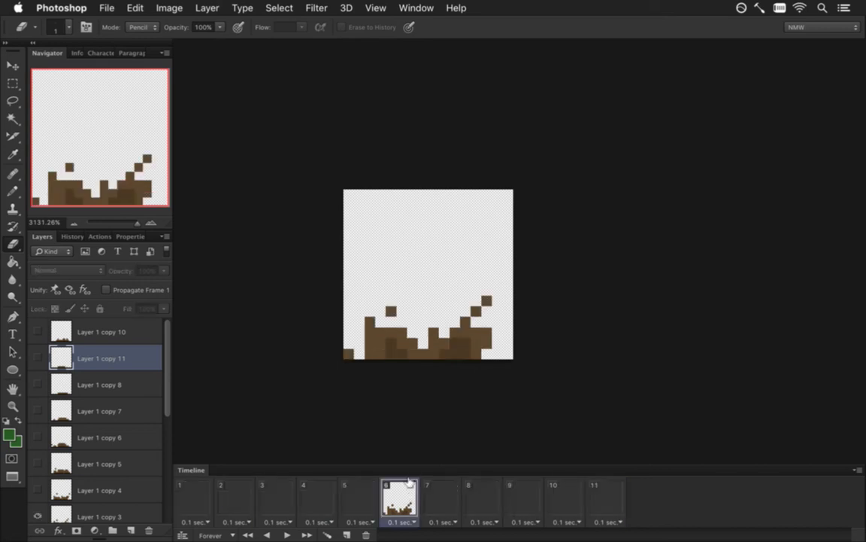
key("i")
left_click(367, 331)
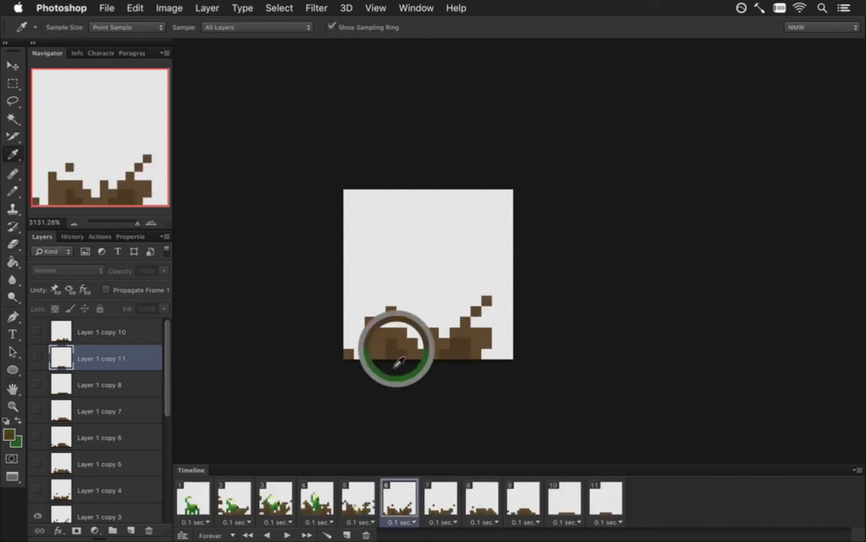
left_click(604, 498)
key("b")
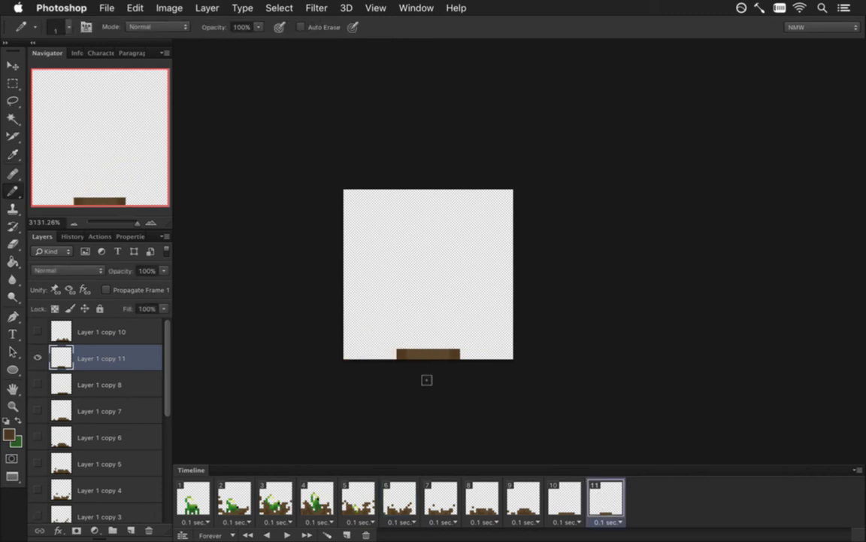
Check frames 9 to 11 and render all frames as the PNG sequence ScorpionBurrow.png at 16 x 16 and 10 fps.
left_click(529, 502)
left_click(566, 501)
left_click(604, 500)
key("alt+shift+super+r")
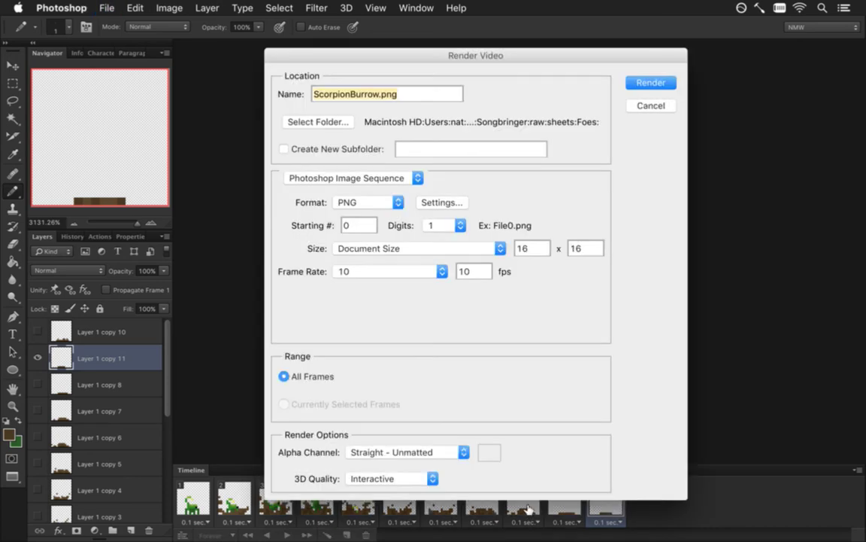
key("Return")
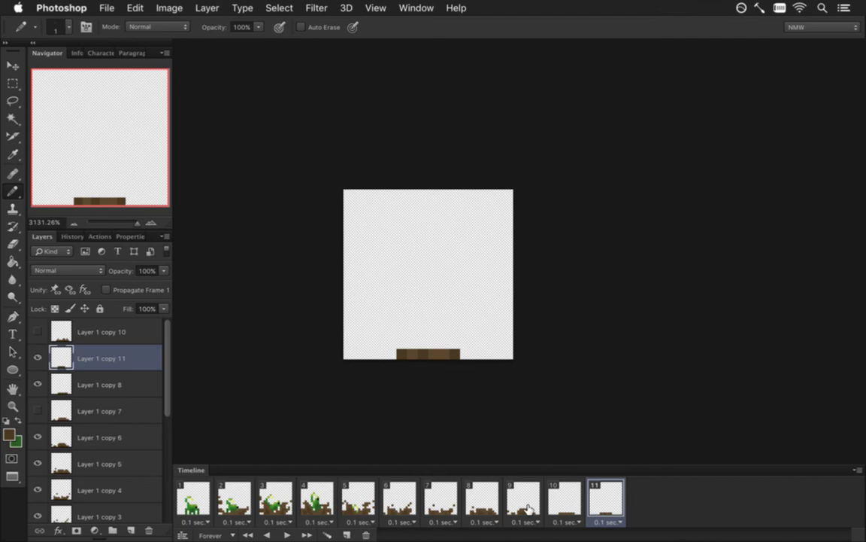
Switch to Xcode, rebuild and run Songbringer, and fight the scorpions to examine the shortened burrow animation.
key("super+Tab")
key("super+Tab")
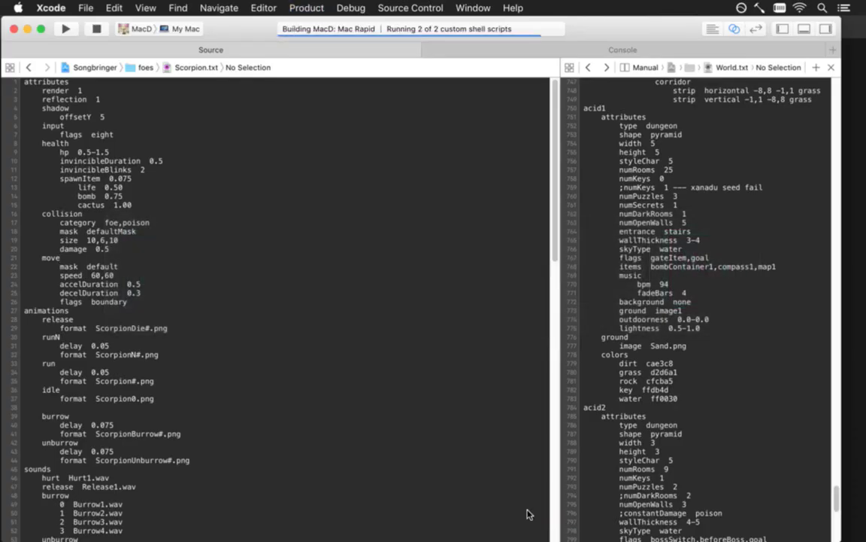
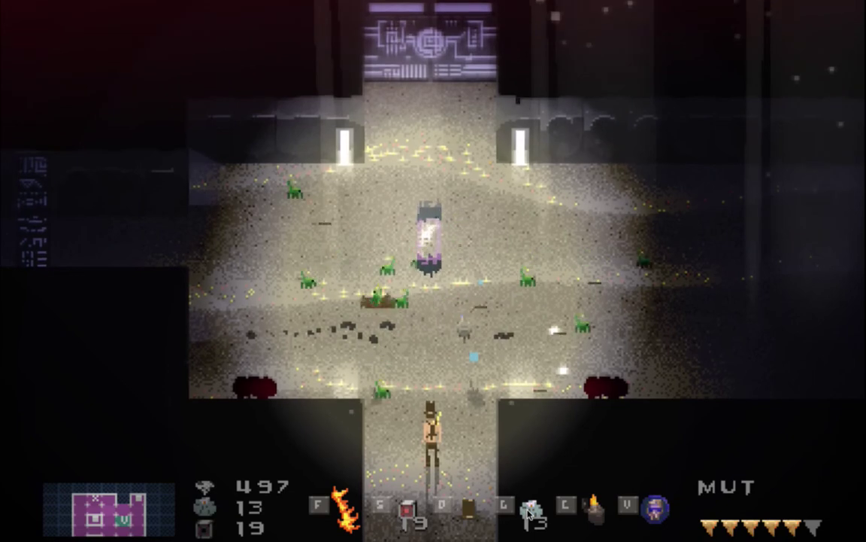
key("f")
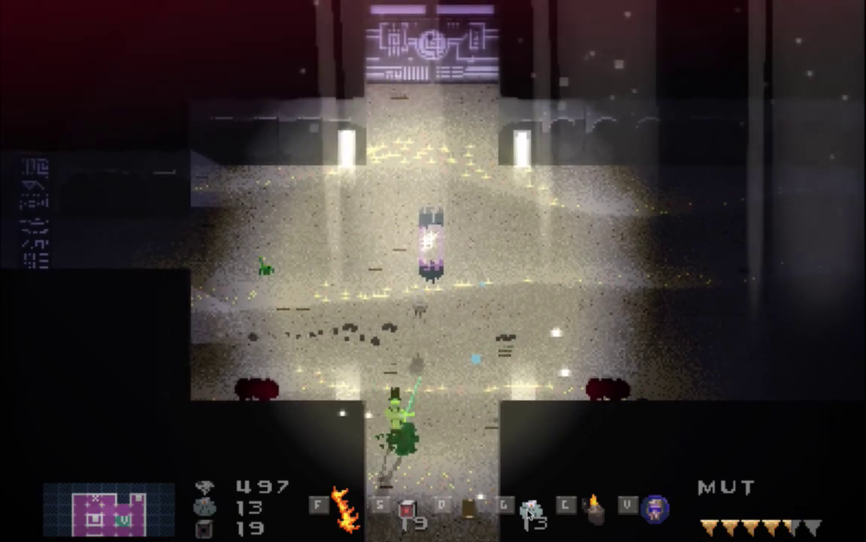
key("Up")
key("Right")
key("f")
key("Right")
key("f")
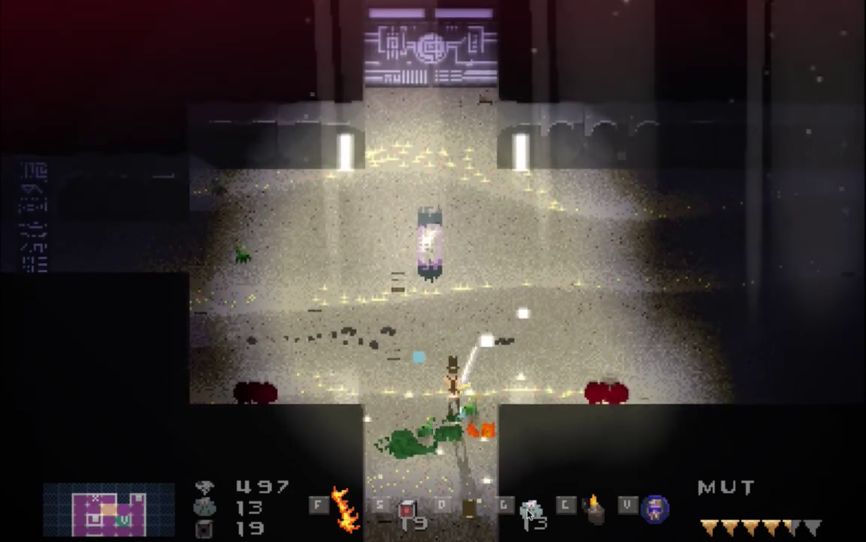
Fight the scorpions in the dungeon room to examine how they burrow and unburrow.
key("Up")
key("f")
key("f")
key("Right")
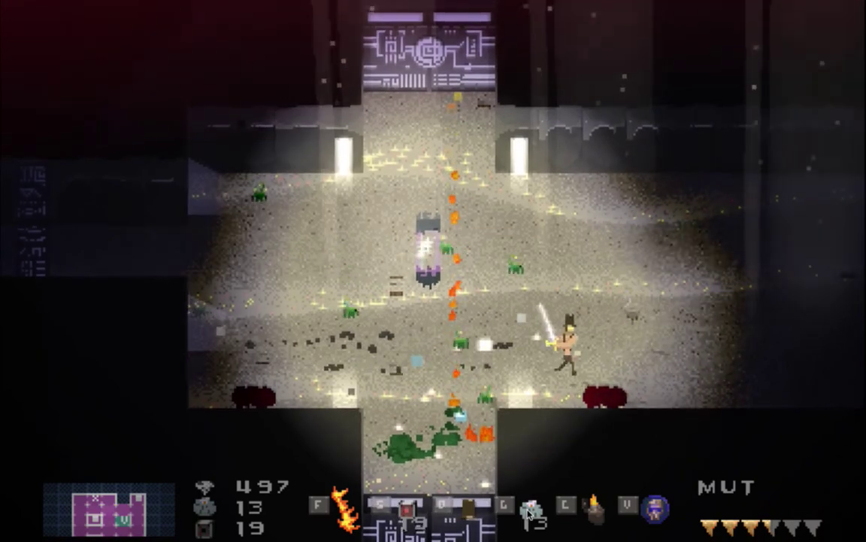
key("Up")
key("Left")
key("a")
key("a")
key("Right")
key("Up")
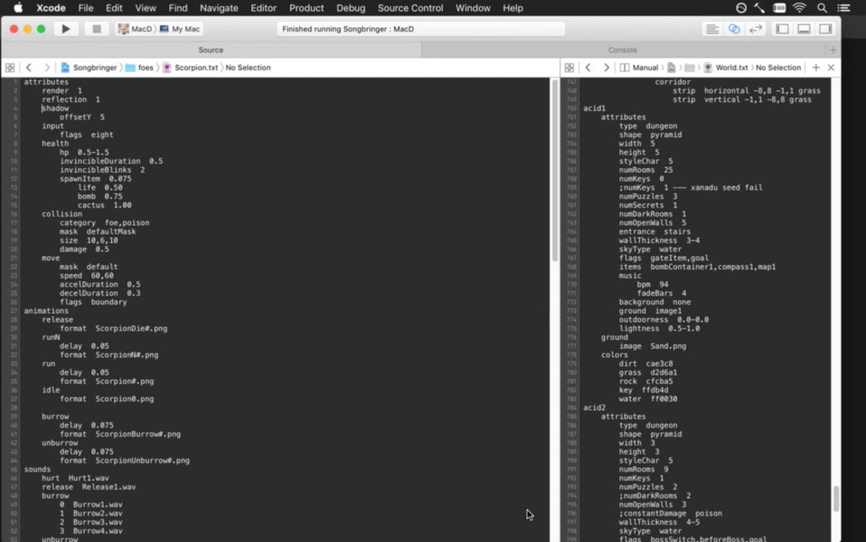
Delete the shadow attribute and its offsetY line from Scorpion.txt, and rebuild and run Songbringer.
key("shift+Down")
key("shift+Down")
key("BackSpace")
key("super+r")
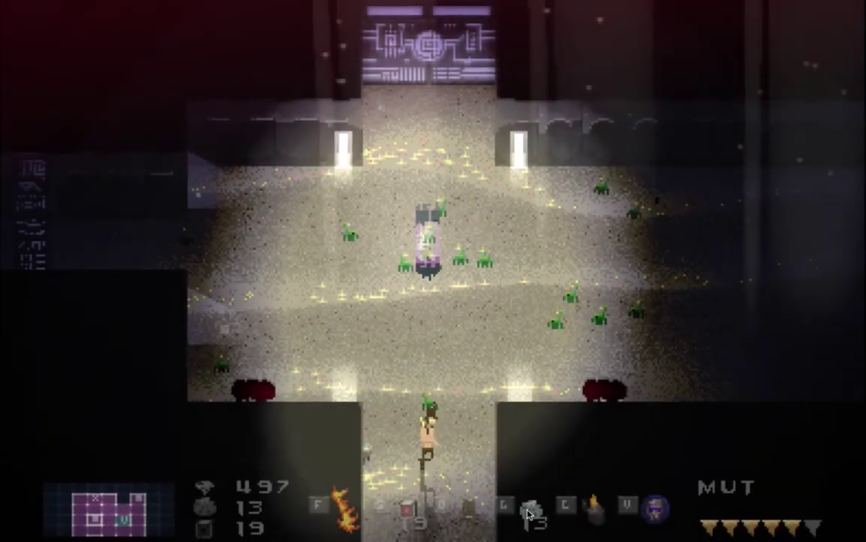
Fight the scorpions across the room to examine their burrowing without the shadow, and quit the game.
key("f")
key("f")
key("f")
key("f")
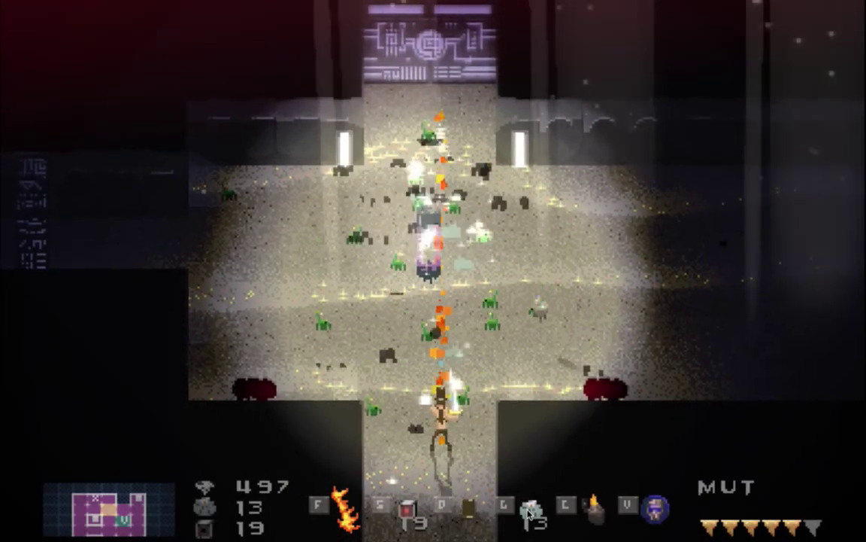
key("Left")
key("f")
key("Right")
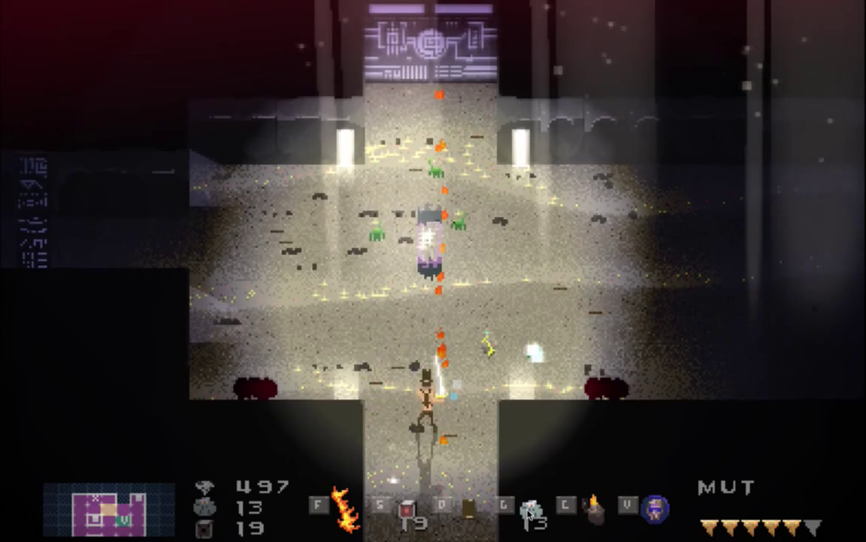
key("f")
key("Up")
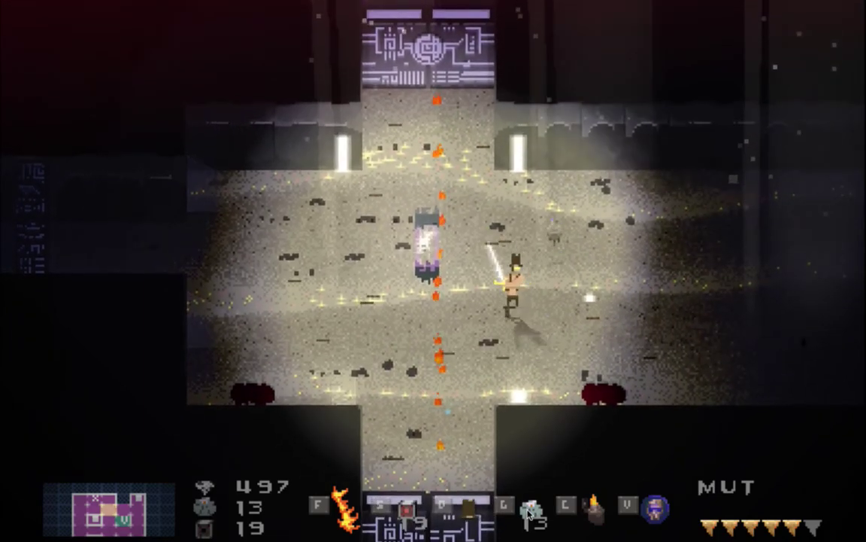
key("Right")
key("Up")
key("Right")
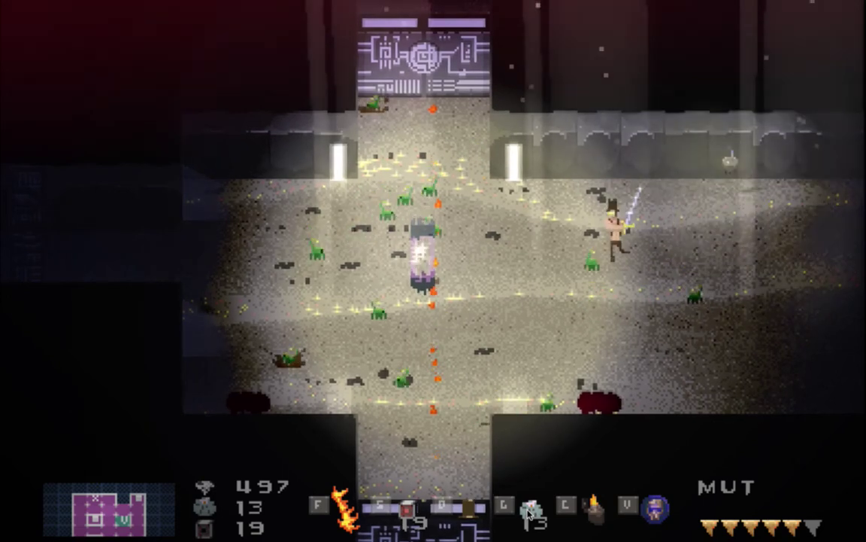
key("Left")
key("f")
key("Right")
key("Left")
key("Down")
key("Down")
key("Right")
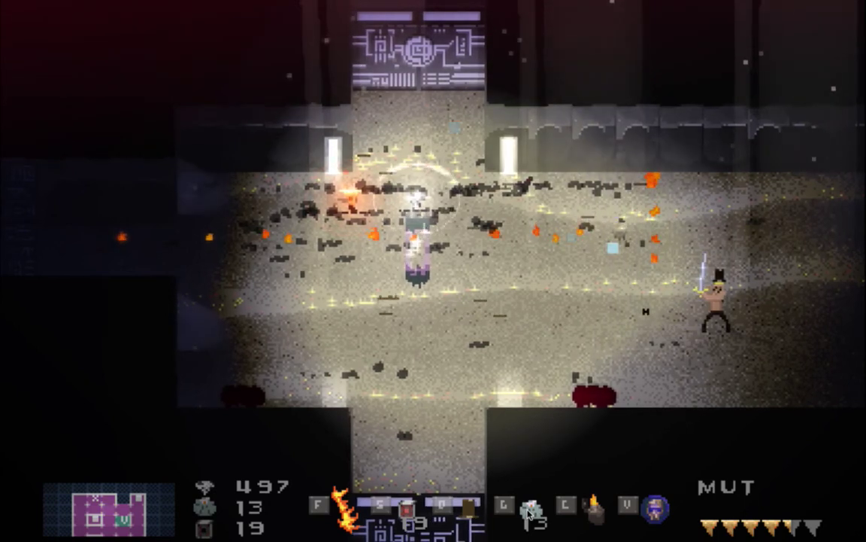
key("Left")
key("Down")
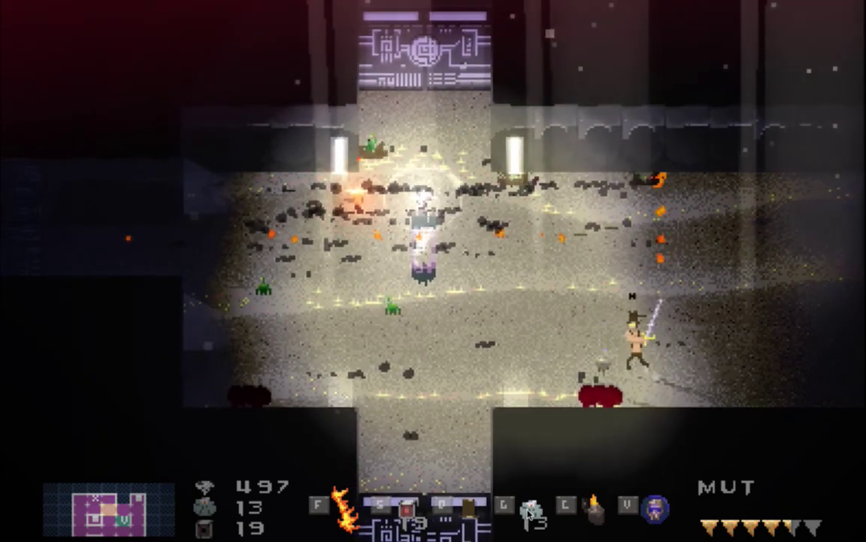
key("Left")
key("Up")
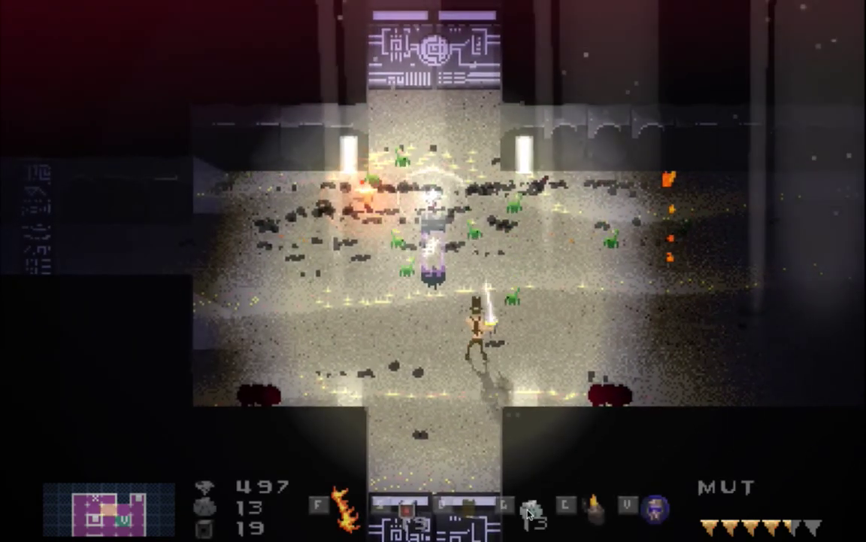
key("Up")
key("f")
key("Left")
key("Up")
key("Right")
key("f")
key("Down")
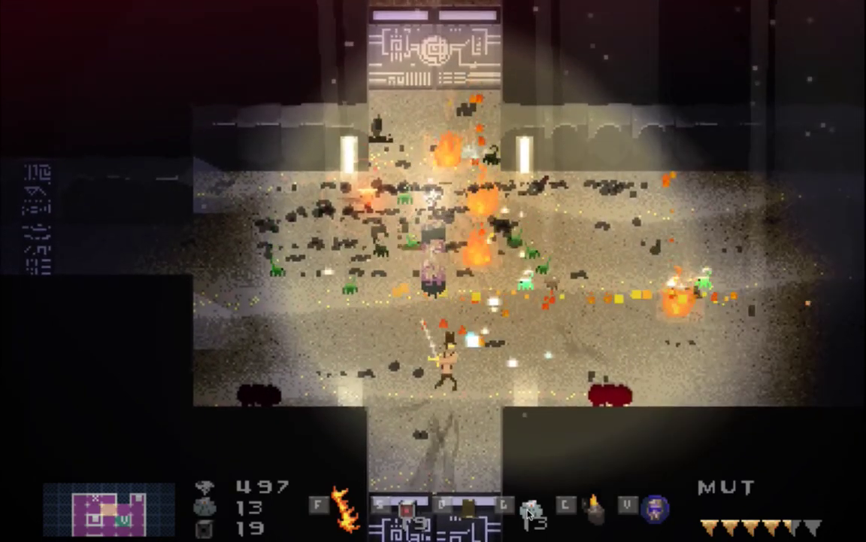
key("Right")
key("Down")
key("Left")
key("Up")
key("f")
key("Right")
key("Down")
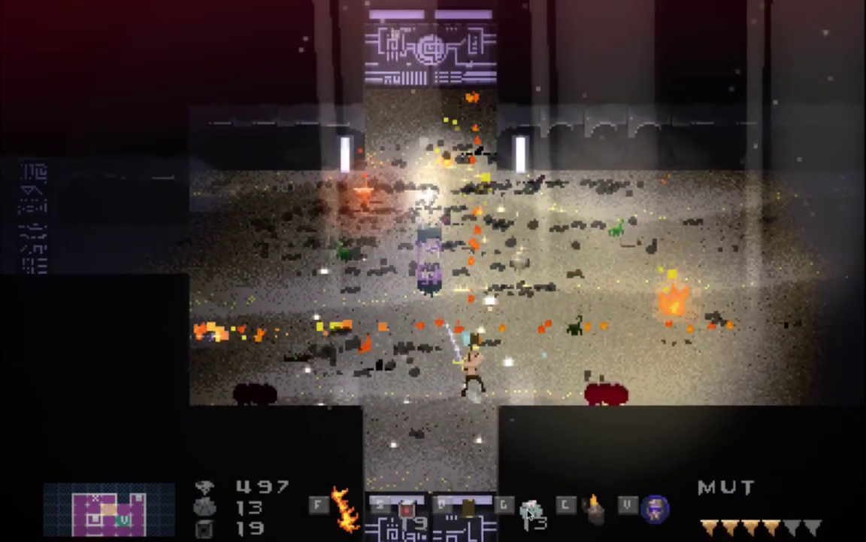
key("super+q")
Switch to Photoshop and compare the dirt strips in frames 10 and 11.
key("super+Tab")
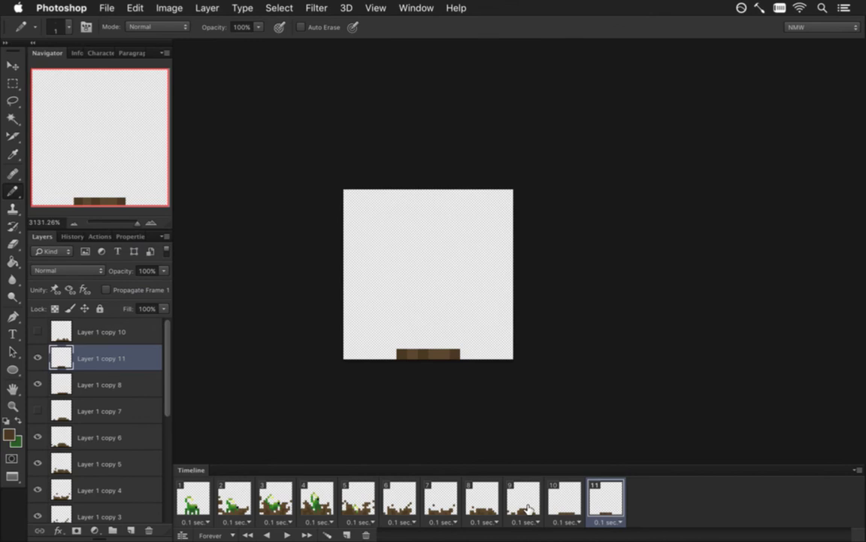
left_click(565, 498)
left_click(603, 498)
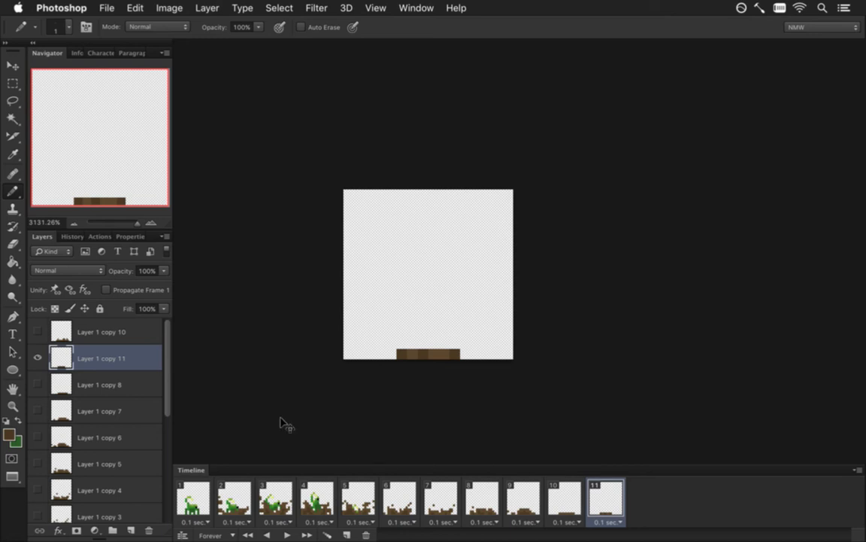
Switch to Xcode and review the animations and behavior sections of Scorpion.txt.
key("super+Tab")
key("super+Tab")
left_click(259, 292)
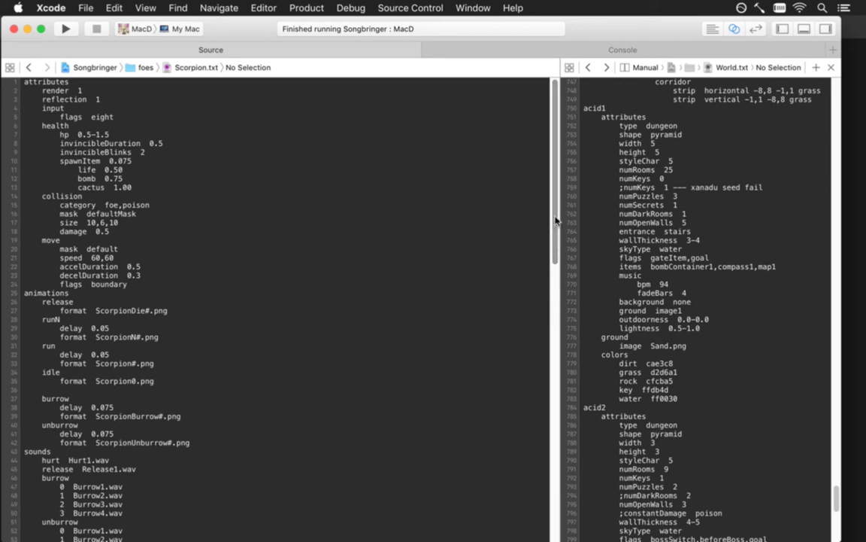
left_click_drag(558, 219, 557, 288)
Switch to Photoshop and try raising frame 11's whole dirt strip by one pixel, comparing it with frame 10.
key("super+Tab")
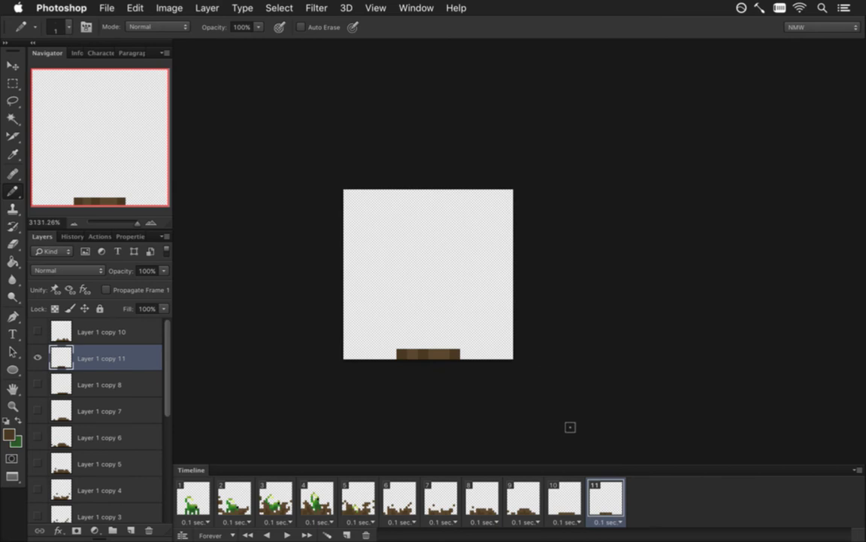
left_click(562, 500)
left_click(605, 509)
key("v")
key("Up")
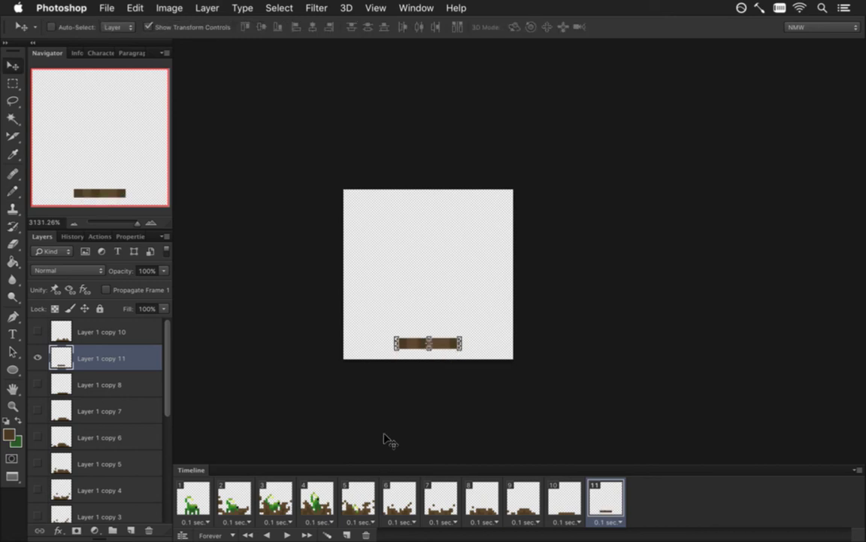
left_click(561, 498)
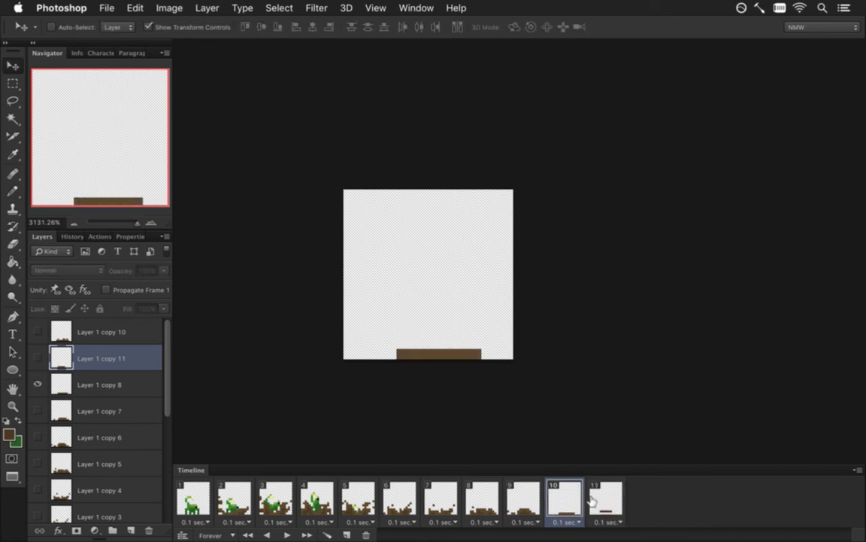
left_click(604, 499)
key("m")
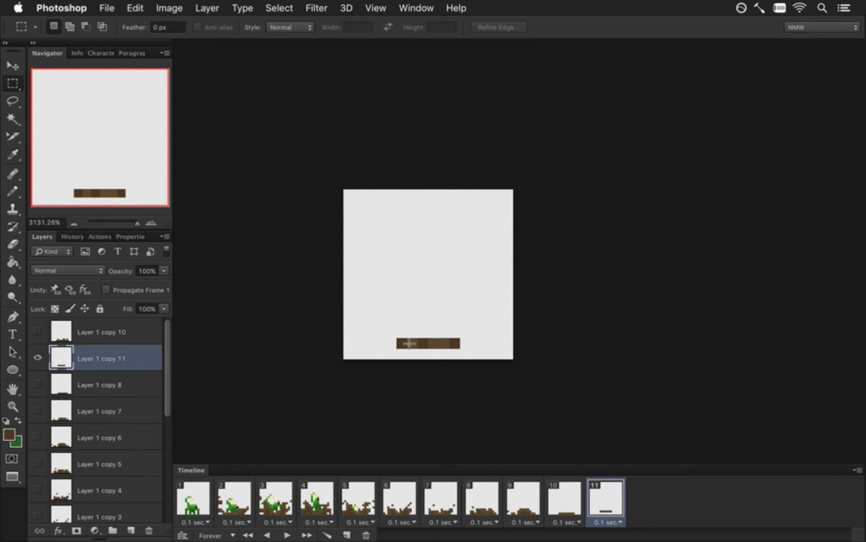
key("e")
key("super+Down")
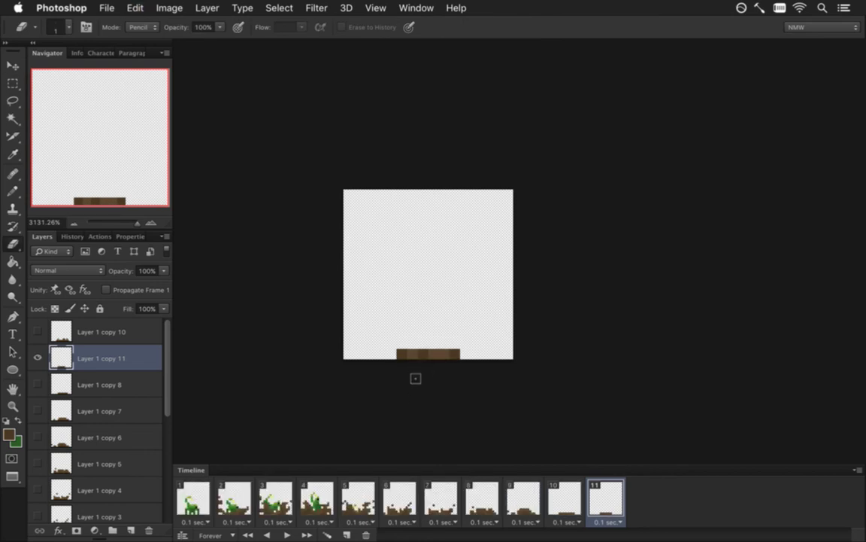
Select the two end pixels of frame 11's dirt strip and move them up one pixel.
key("m")
mouse_move(385, 327)
left_mouse_down()
mouse_move(435, 380)
mouse_move(408, 367)
left_mouse_up()
left_click_drag(453, 341, 470, 361)
key("super+Up")
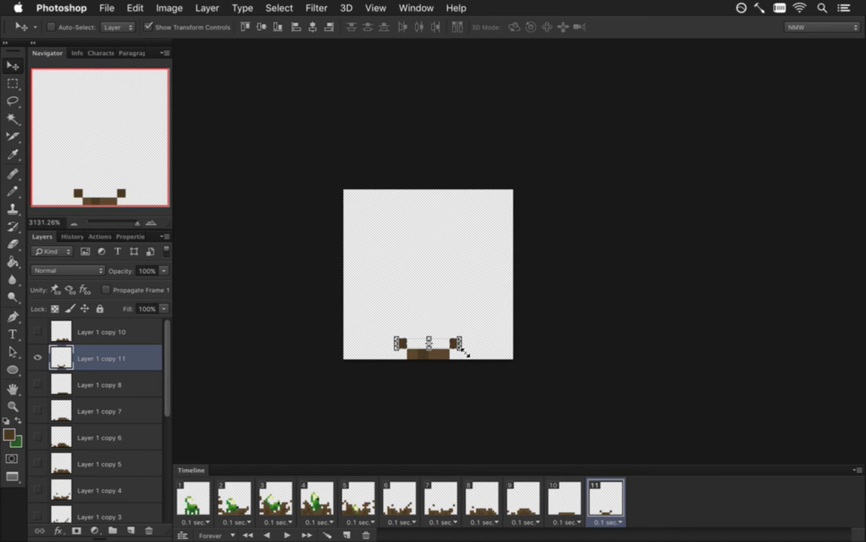
key("super+z")
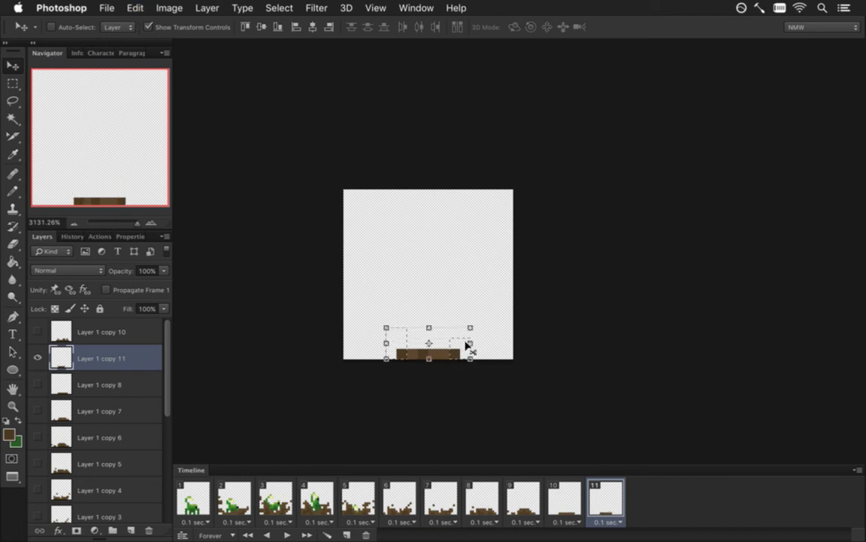
key("super+shift+z")
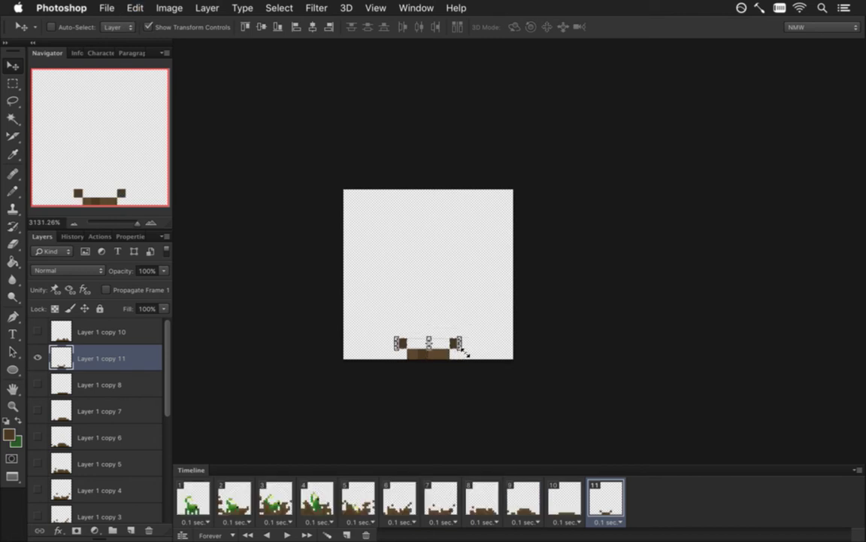
Fill the gap between frame 11's raised end pixels with sampled dark brown and add one lighter brown pixel using the Pencil tool.
key("m")
key("i")
left_click(407, 340)
key("b")
left_click_drag(412, 343, 444, 343)
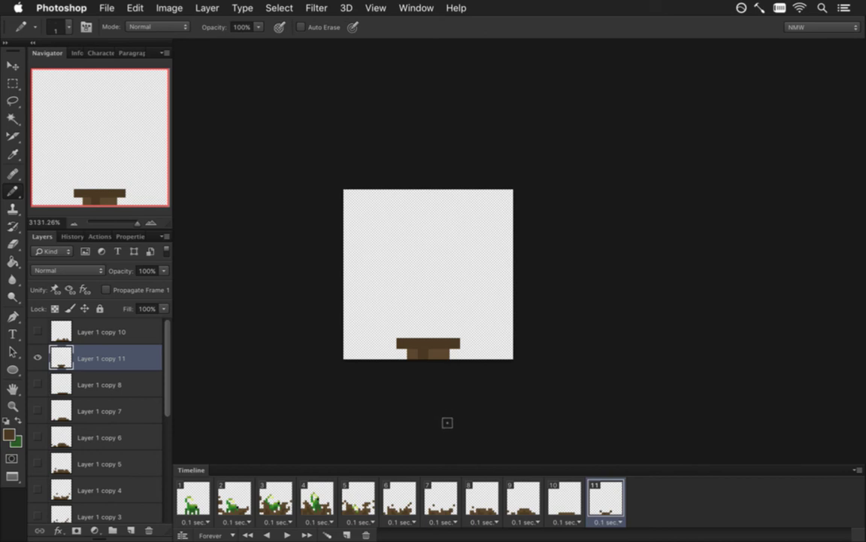
key("i")
left_click(432, 355)
key("b")
left_click(423, 343)
Paint a second row of light and dark brown dirt pixels above the strip on Layer 1 copy 8 in frame 10.
left_click(566, 499)
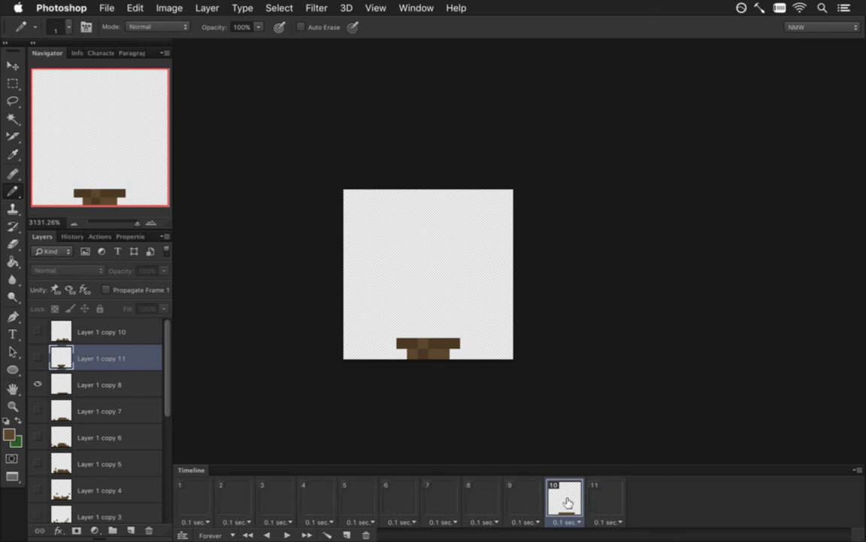
left_click(103, 385)
left_click_drag(413, 343, 423, 343)
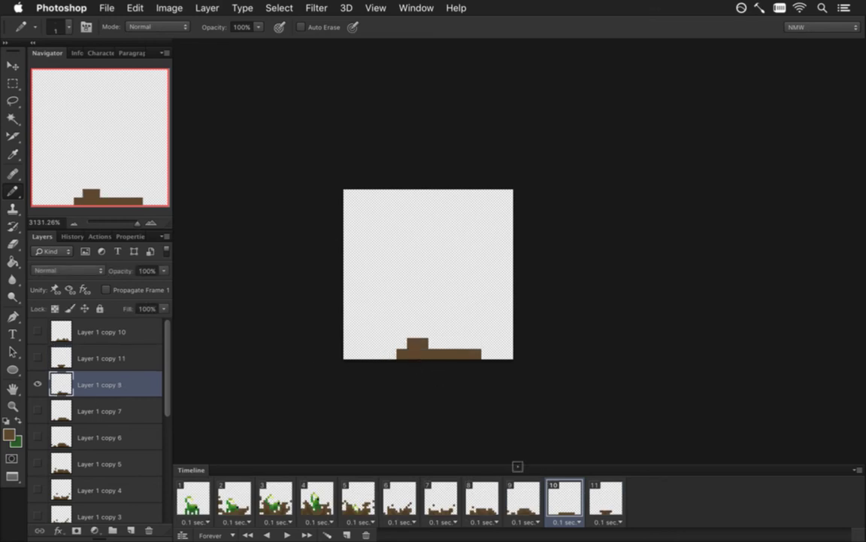
left_click(610, 499)
key("i")
left_click(442, 343)
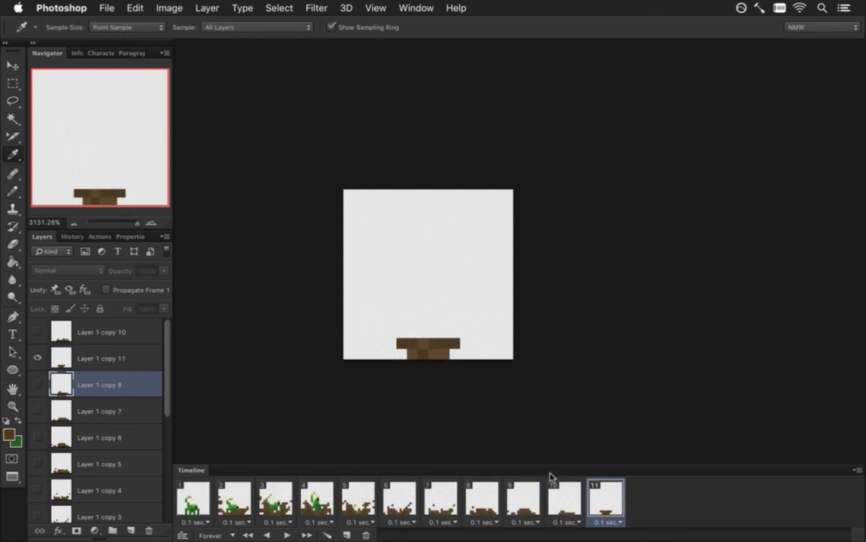
left_click(566, 499)
key("b")
mouse_move(418, 368)
left_mouse_down()
mouse_move(457, 377)
mouse_move(462, 368)
left_mouse_up()
left_click(464, 342)
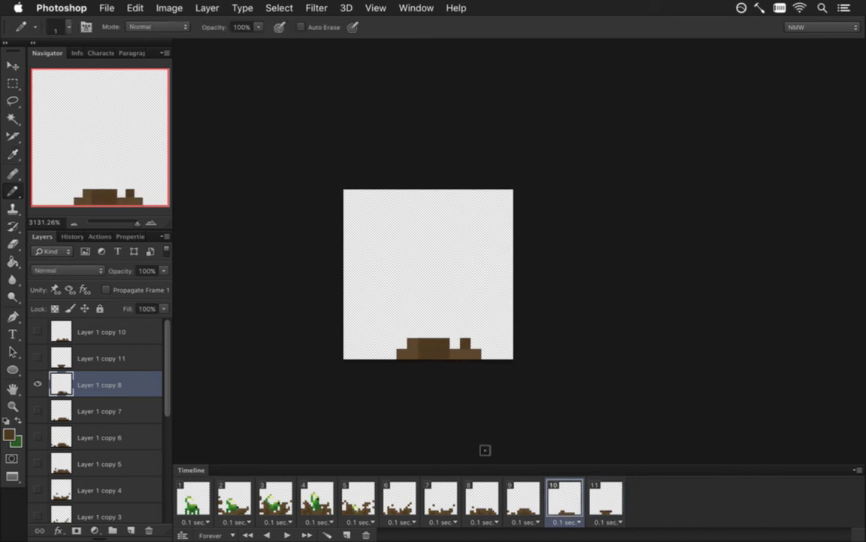
Check frames 9 and 11, save the document, and render the burrow animation again.
left_click(524, 502)
left_click(598, 510)
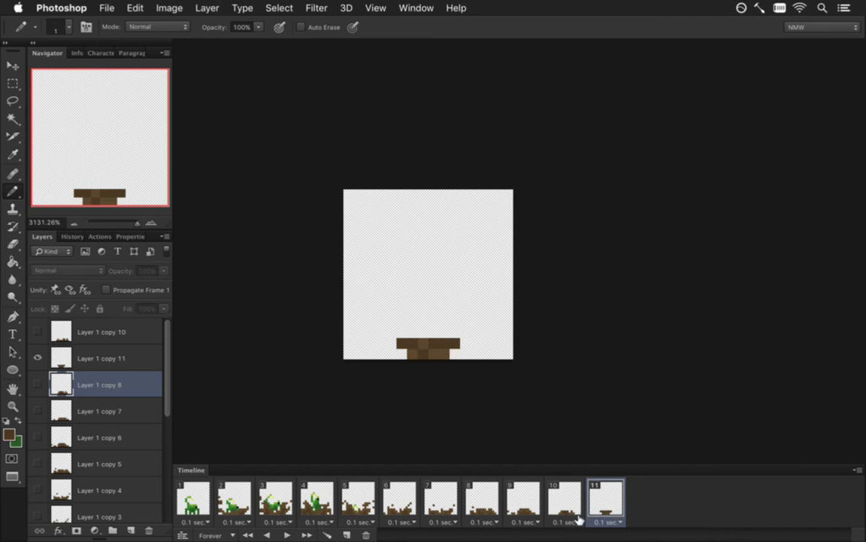
key("super+s")
key("super+alt+r")
key("Return")
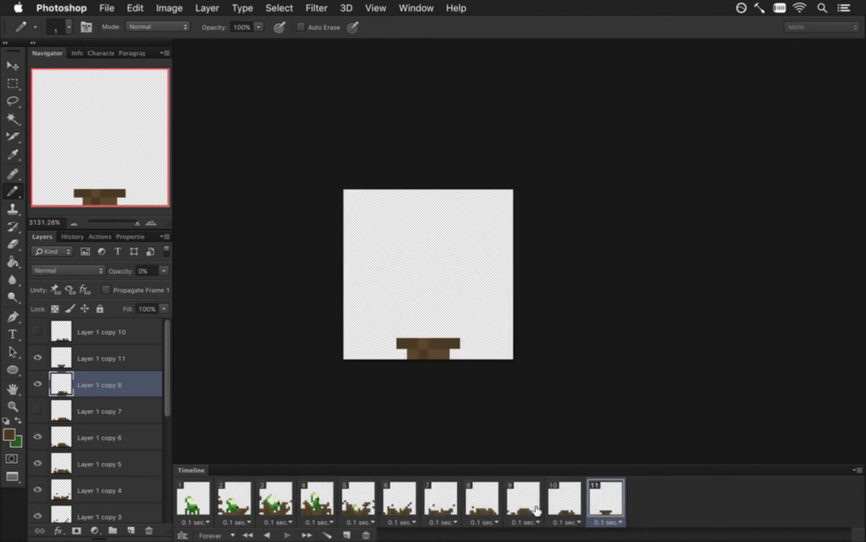
Switch to Xcode, rebuild and run Songbringer with the newly rendered burrow frames, and raise the sound volume.
key("super+Tab")
key("super+r")
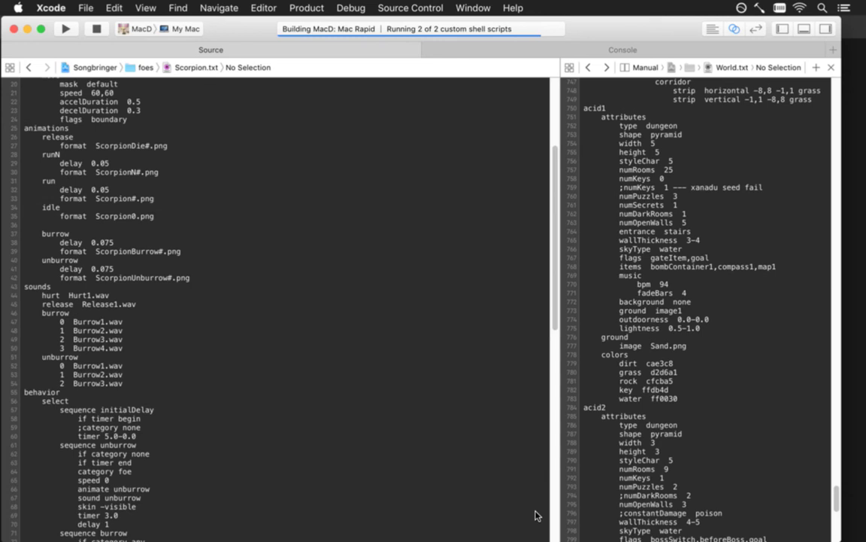
key("XF86AudioRaiseVolume")
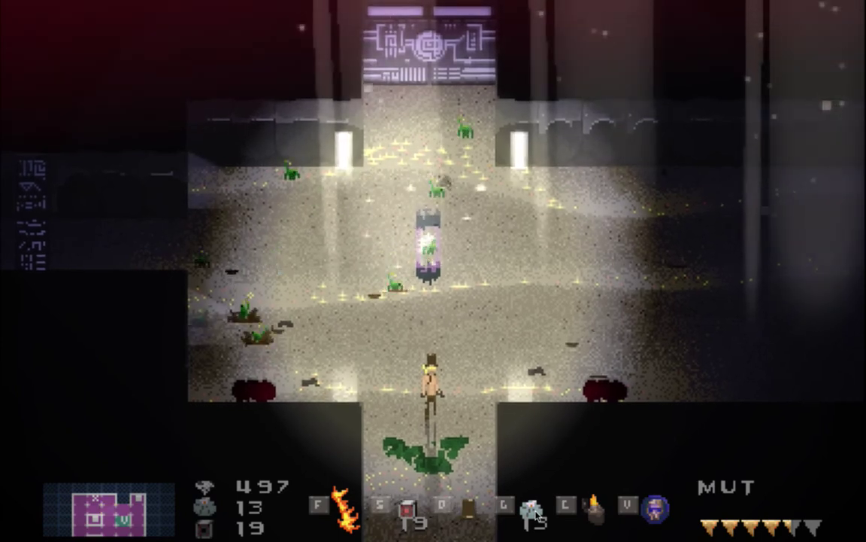
Move around the room and attack the scorpions to examine the reshaped dirt in the final burrow frames.
key("Right")
key("Up")
key("Up")
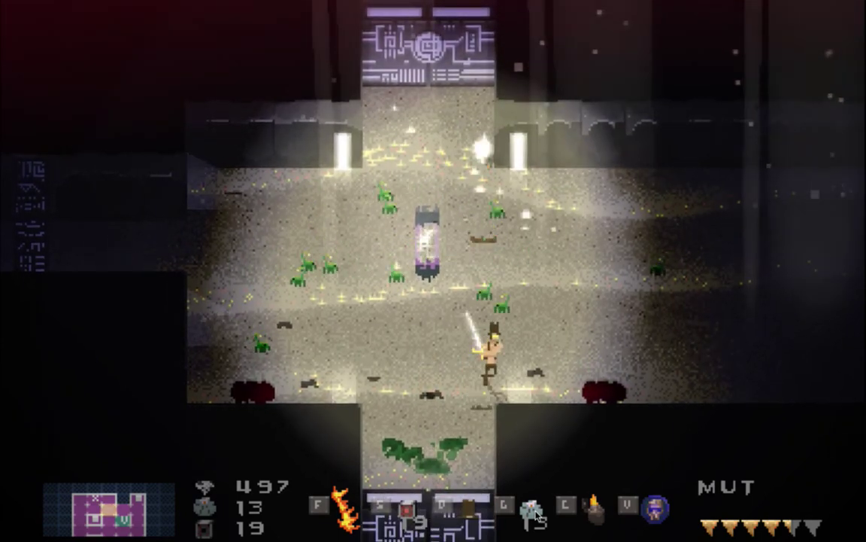
key("a")
key("Left")
key("f")
key("a")
key("Right")
key("a")
key("f")
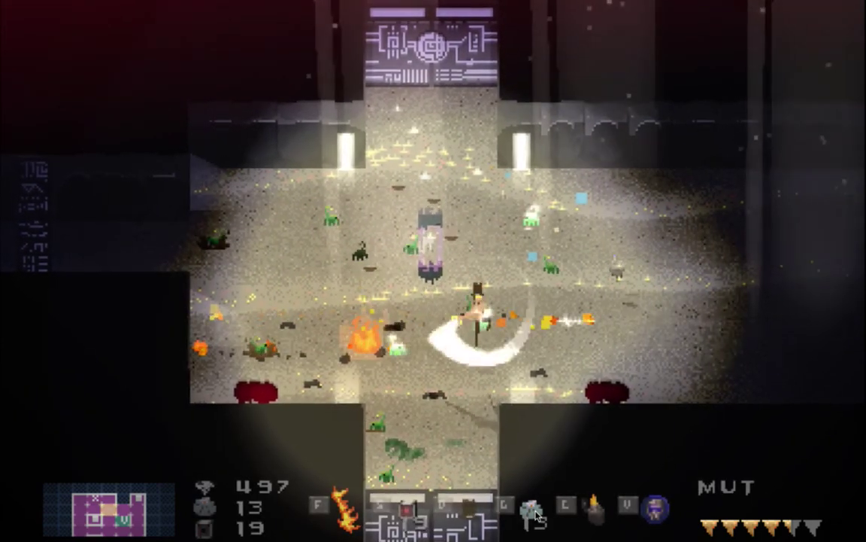
key("Down")
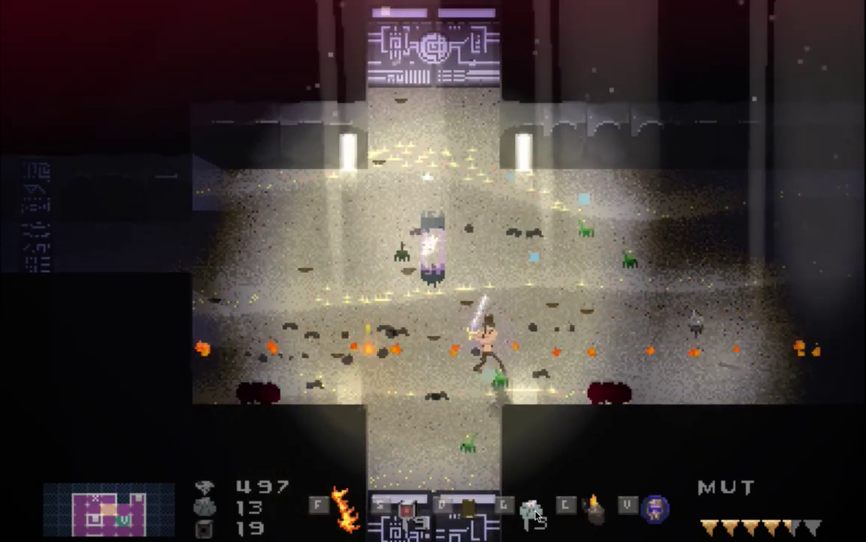
Quit the game, return to Photoshop, and move all layers up one pixel across frames 1 to 10.
key("super+q")
key("super+Tab")
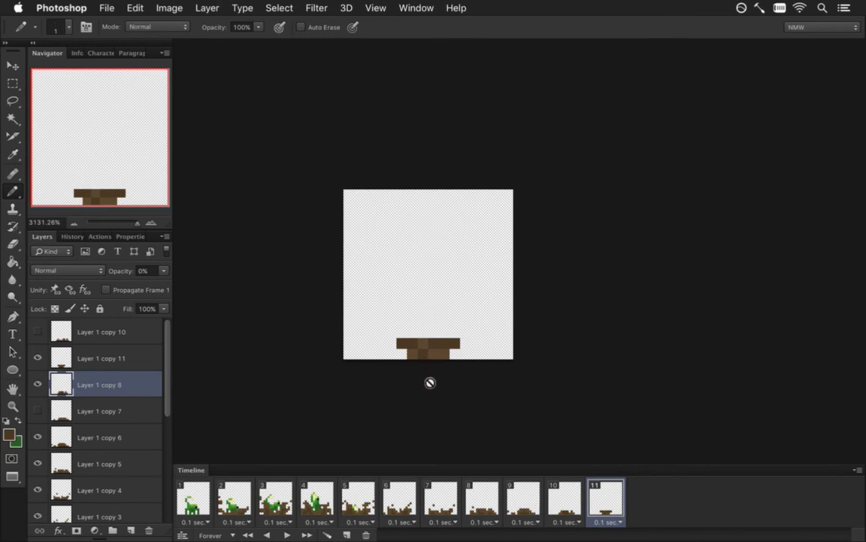
left_click(563, 498)
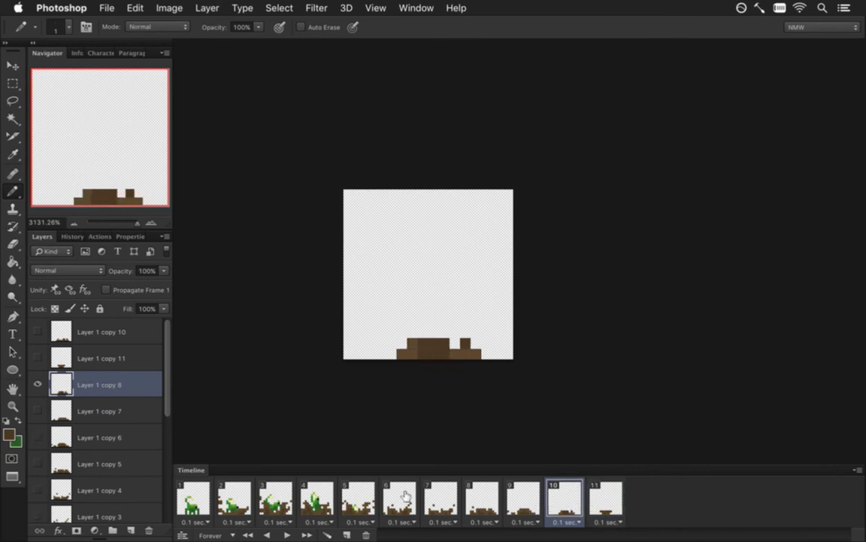
left_click(193, 498, "shift")
left_click_drag(166, 383, 164, 491)
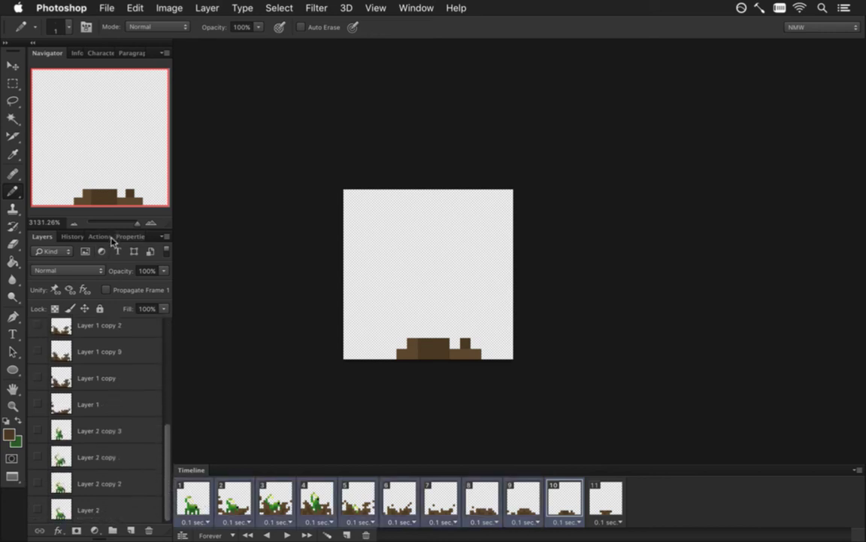
left_click(142, 511)
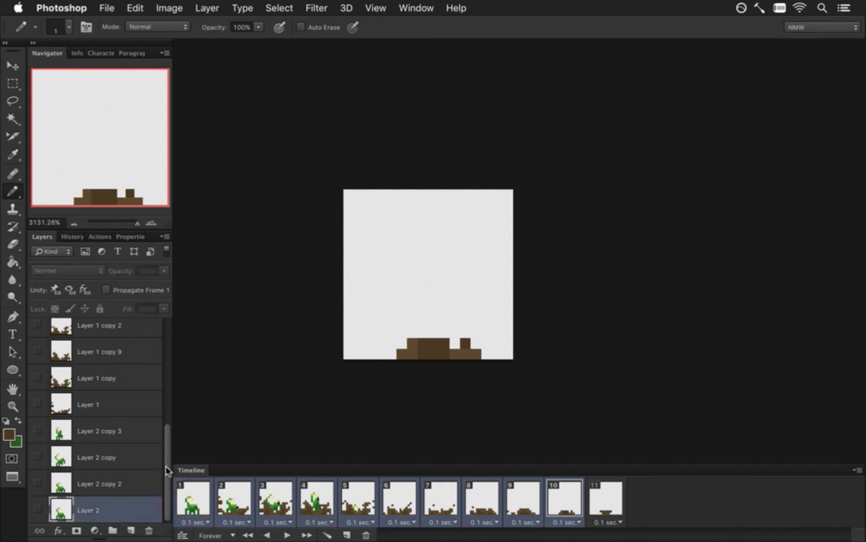
left_click_drag(166, 472, 154, 340)
left_click(128, 328, "shift")
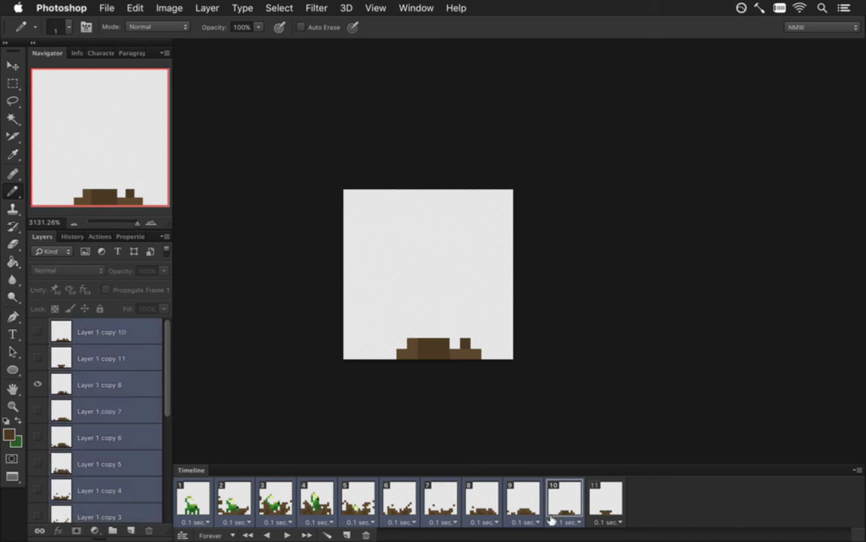
key("v")
key("Up")
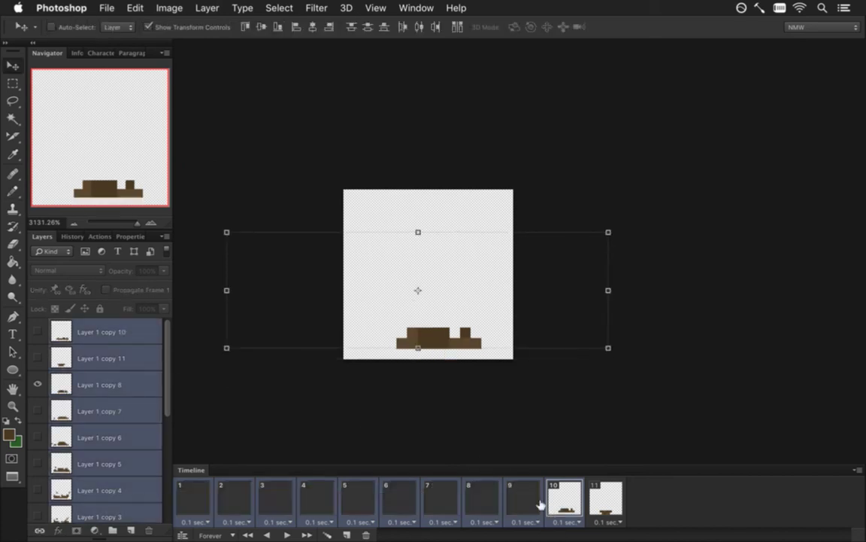
left_click(529, 493)
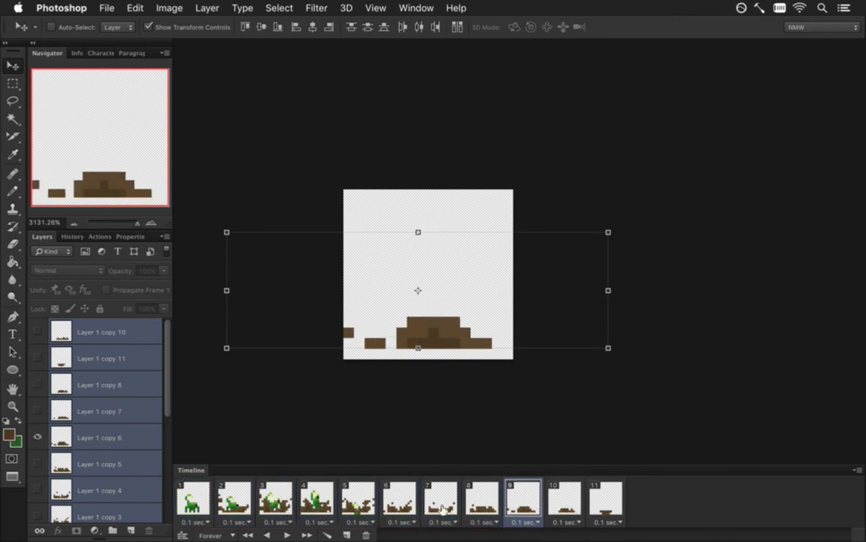
left_click(555, 498)
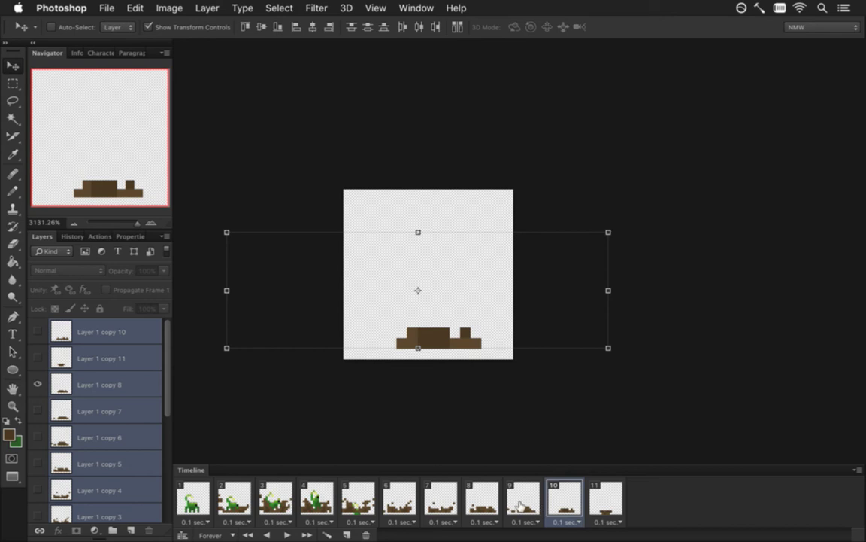
On Layer 1 copy 8 in frame 10, fill in brown dirt pixels along the empty bottom row, using browns sampled from the mound.
key("m")
left_click(116, 383)
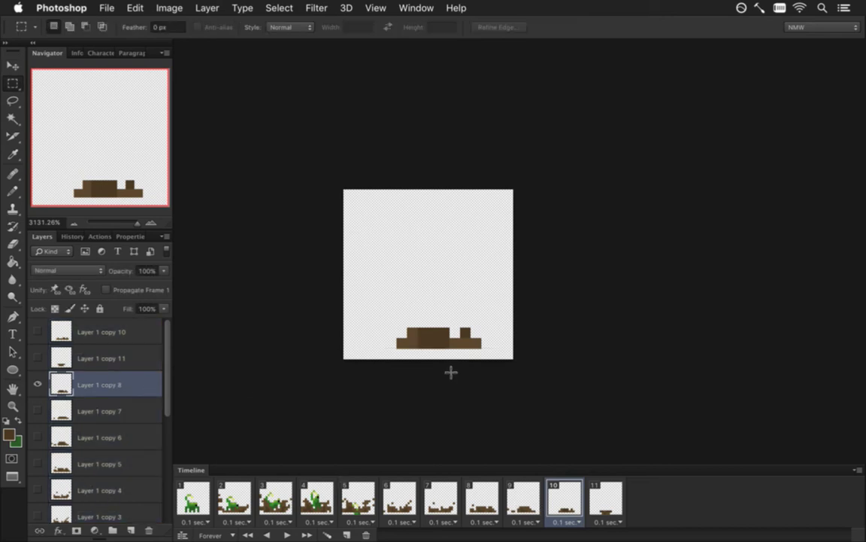
key("i")
left_click(427, 331)
key("b")
left_click_drag(413, 374, 460, 373)
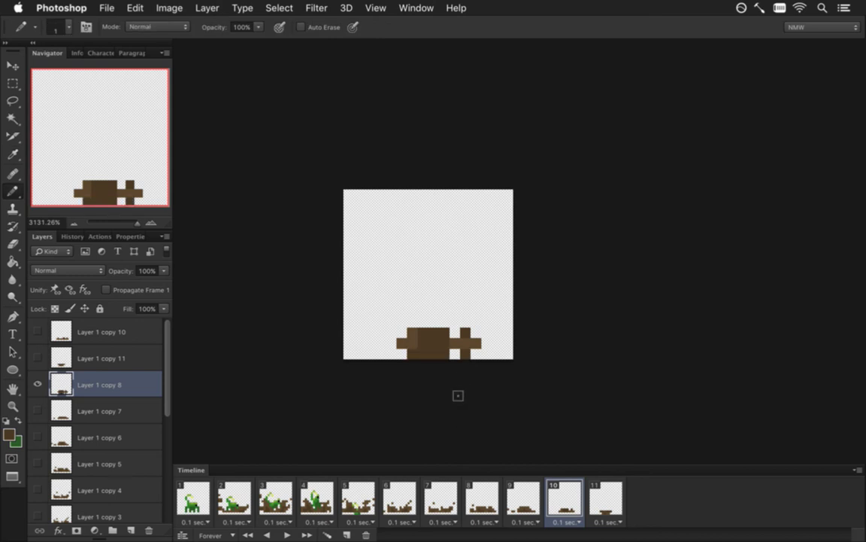
key("i")
left_click(418, 341)
key("b")
Erase the four outer dirt pixels on Layer 1 copy 11 in frame 11 at 50% opacity.
left_click(606, 498)
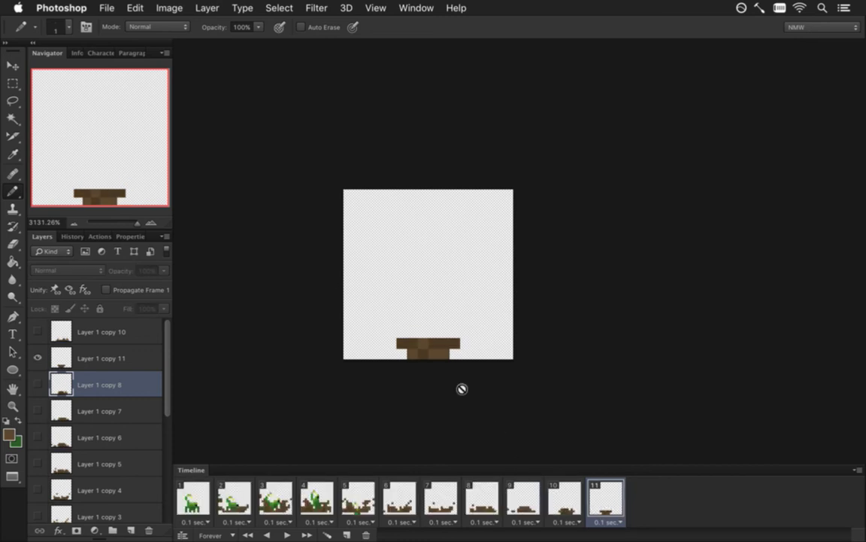
key("e")
left_click(124, 358)
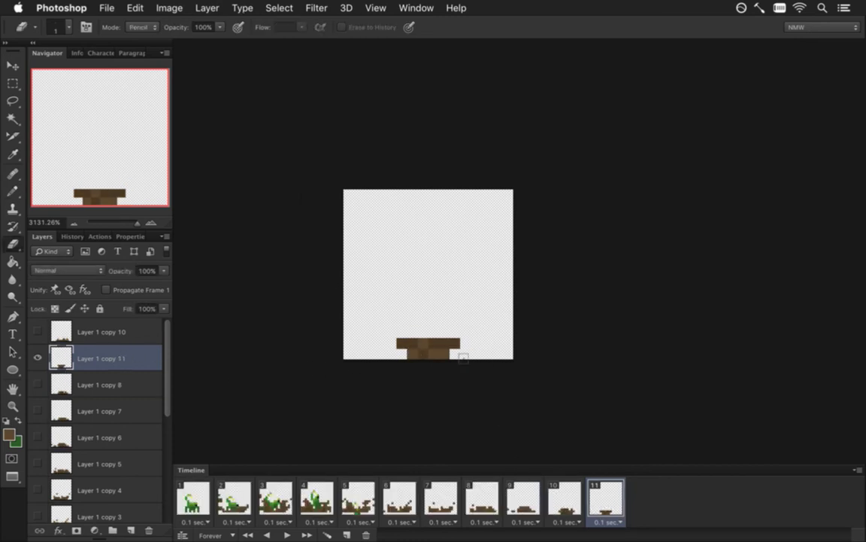
key("5")
left_click(402, 343)
left_click(412, 353)
left_click(445, 354)
left_click(455, 343)
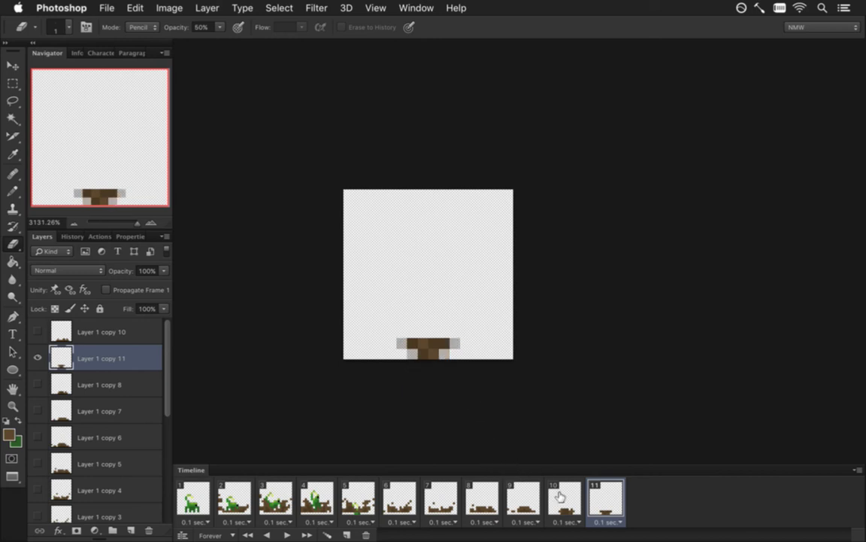
Restore the eraser to full opacity and paint four dark brown pixels below the mound on Layer 1 copy 6 in frame 9.
left_click(519, 500)
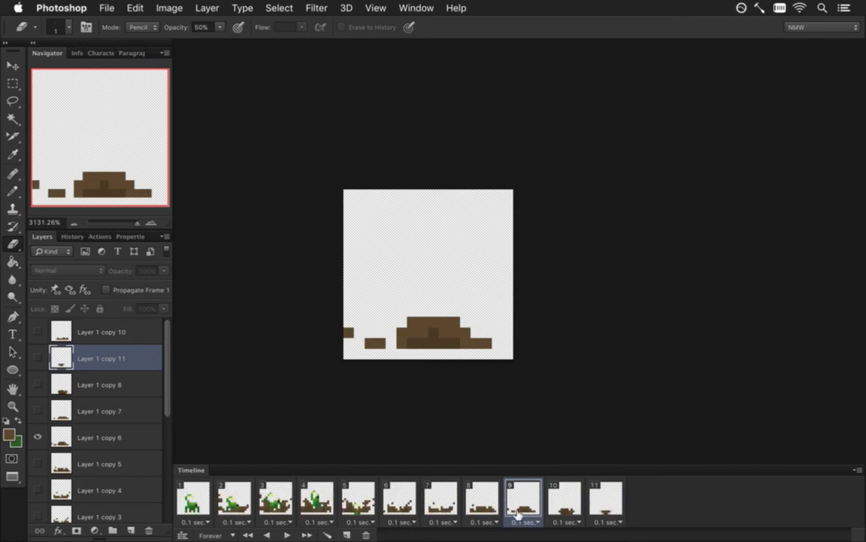
left_click(105, 431)
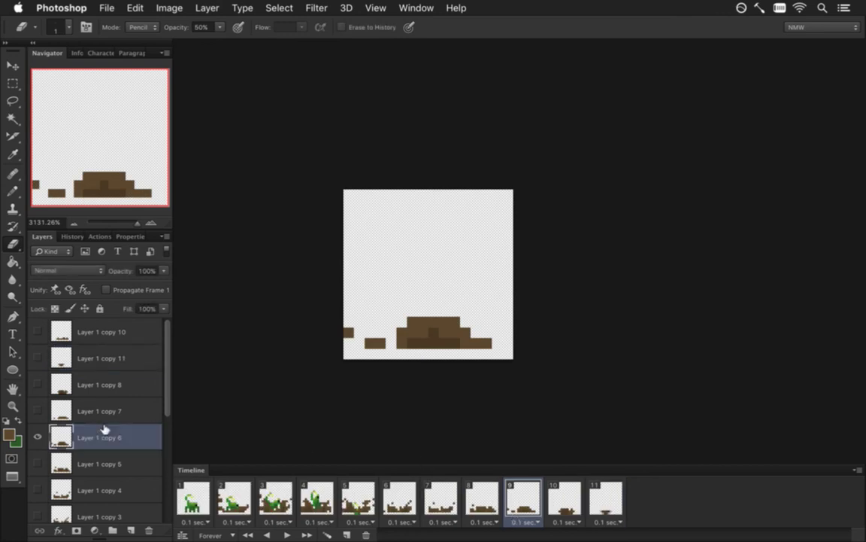
key("0")
key("i")
left_click(432, 346)
key("b")
left_click(423, 353)
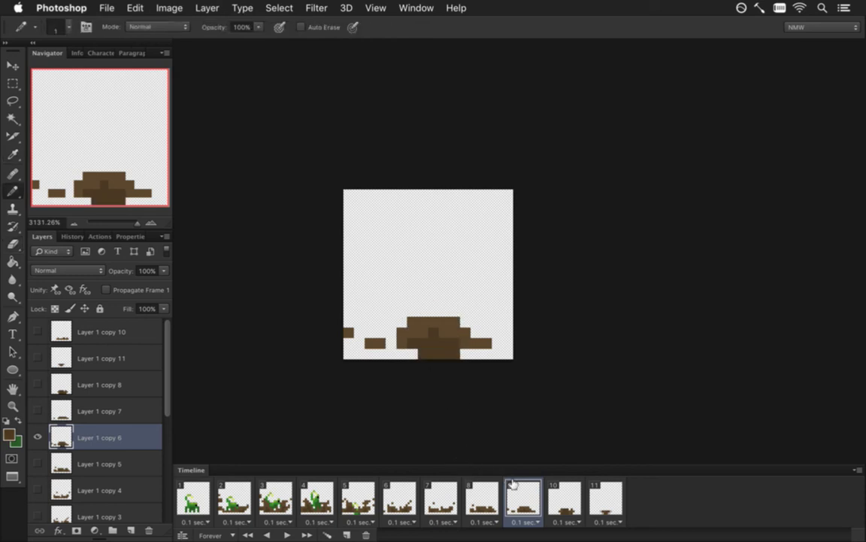
Paint dark brown dirt along the bottom row of Layer 1 copy 5 in frame 8 and Layer 1 copy 4 in frame 7.
left_click(485, 493)
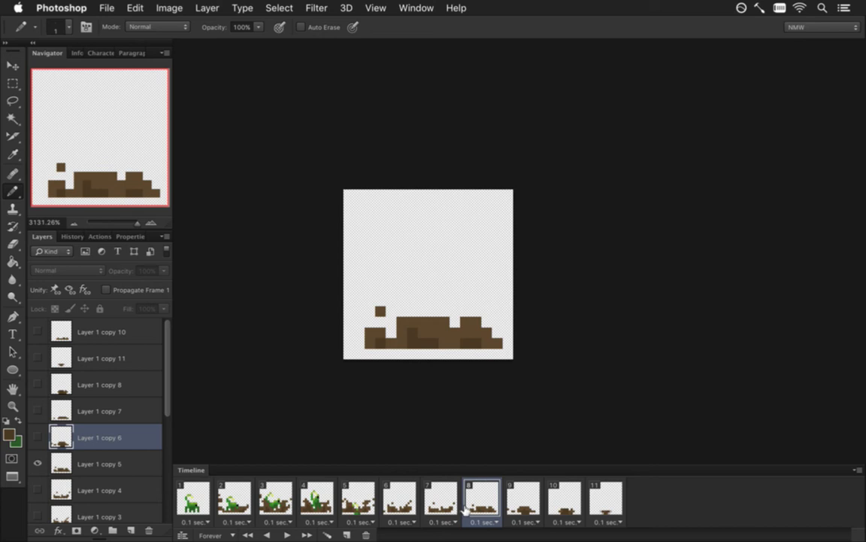
left_click(417, 343, "alt")
left_click(137, 462)
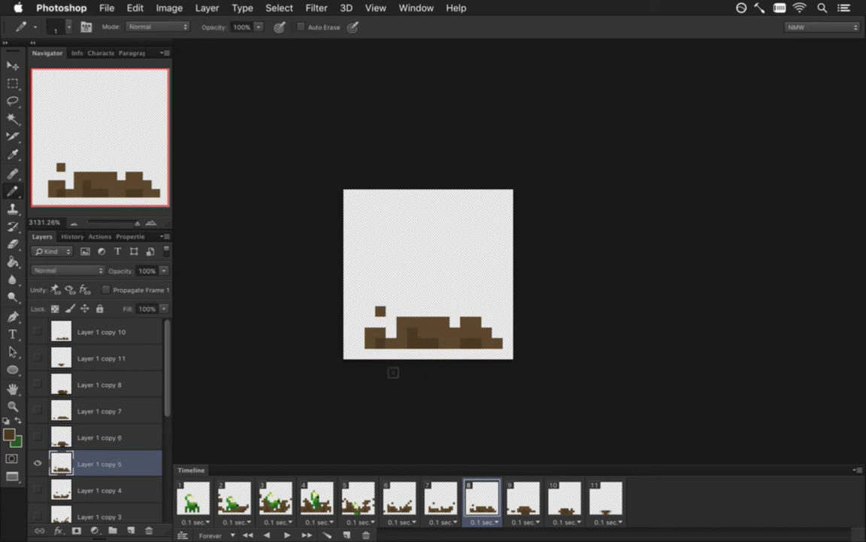
left_click_drag(390, 376, 467, 382)
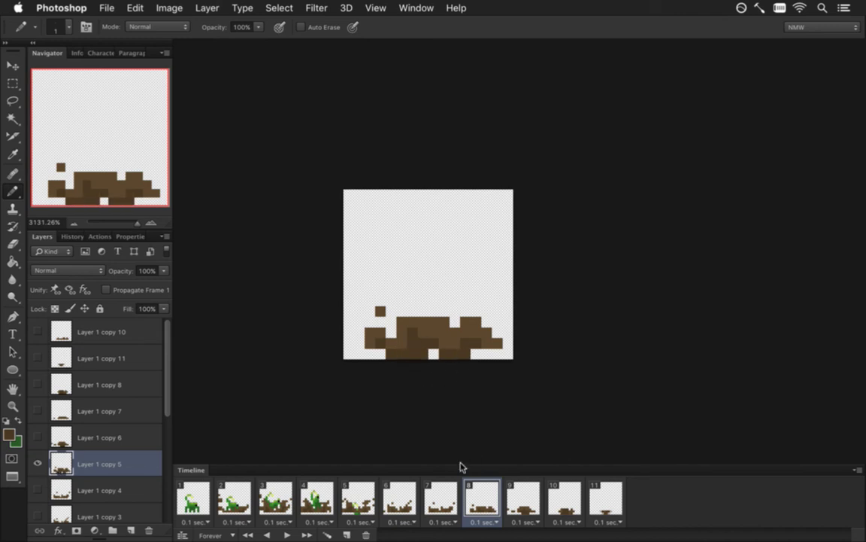
left_click(426, 508)
left_click(93, 489)
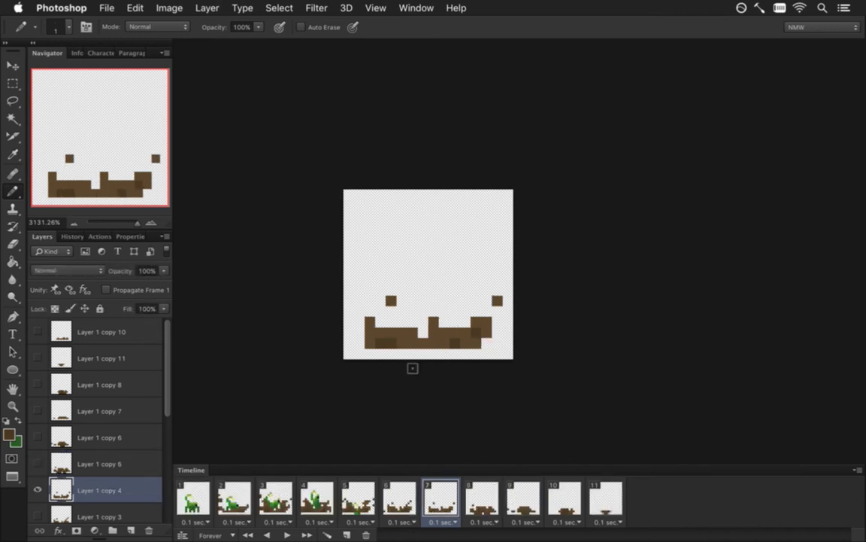
mouse_move(389, 369)
left_mouse_down()
mouse_move(441, 370)
mouse_move(420, 376)
mouse_move(461, 395)
left_mouse_up()
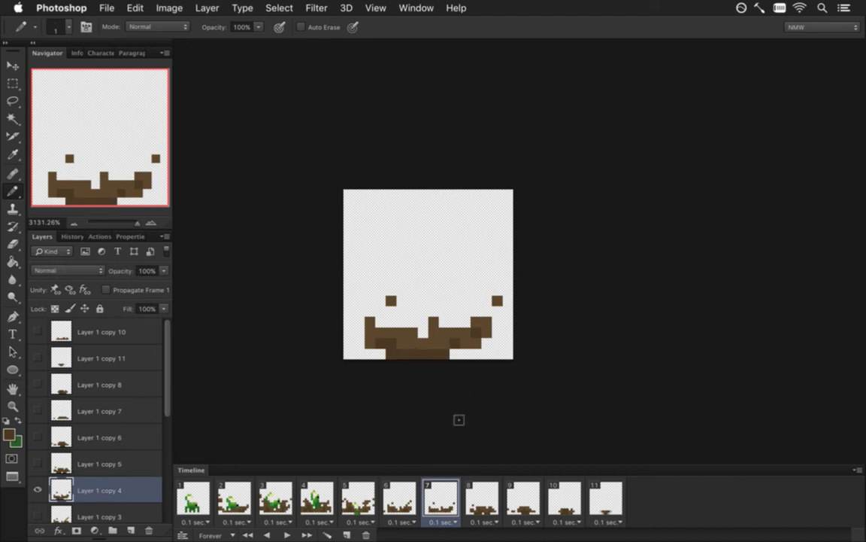
Add dark brown bottom-row dirt to Layer 1 copy 3 in frame 6 and Layer 1 copy 2 in frame 5, covering the green pixels.
left_click(400, 499)
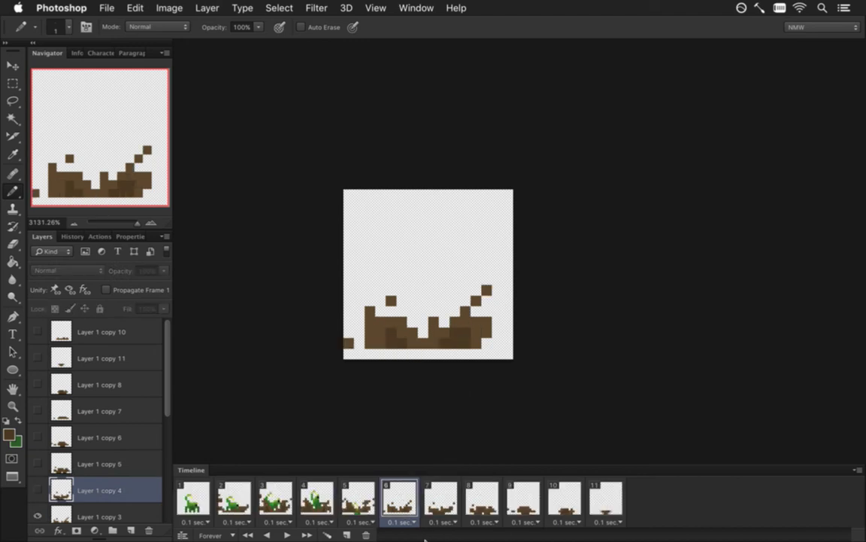
left_click_drag(167, 396, 167, 425)
left_click(114, 462)
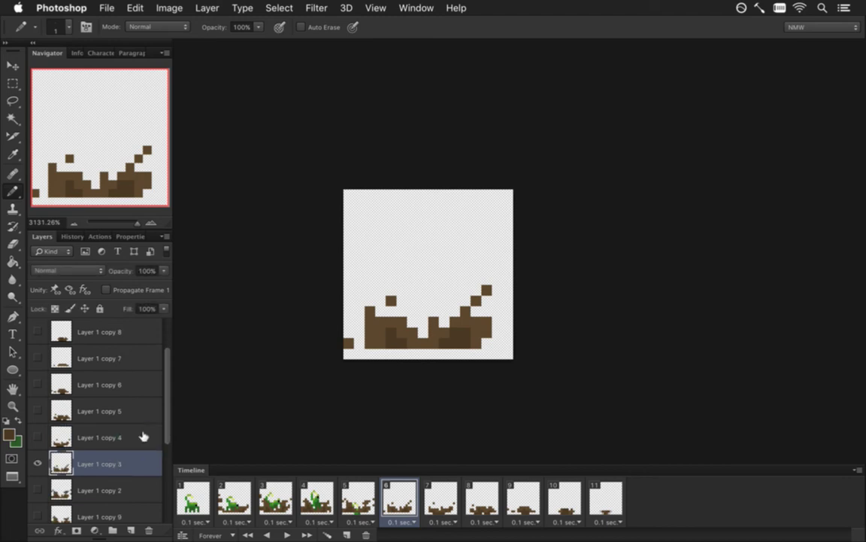
left_click(402, 353)
left_click_drag(443, 353, 453, 353)
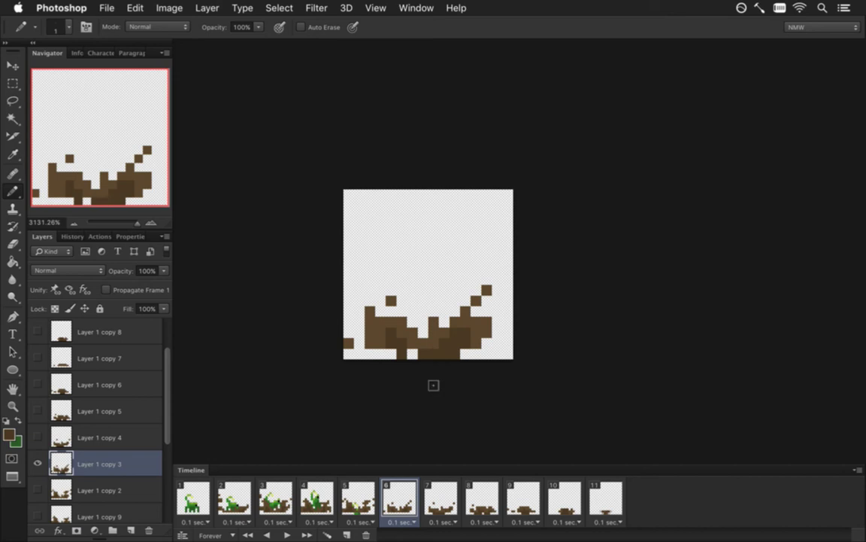
left_click(364, 502)
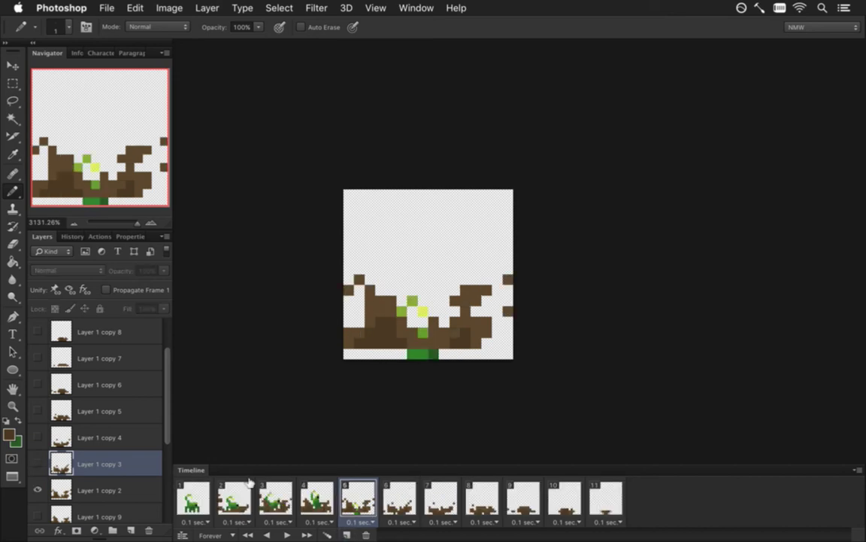
left_click(89, 489)
left_click_drag(390, 373, 448, 374)
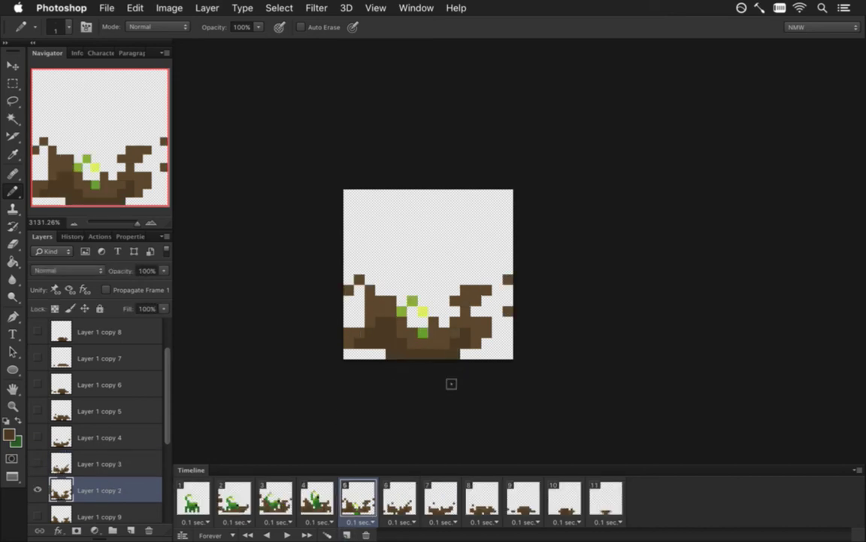
Paint two three-pixel dark brown dirt clusters along the bottom row of Layer 1 copy 9 in frame 4, and compare neighbouring frames.
left_click(319, 494)
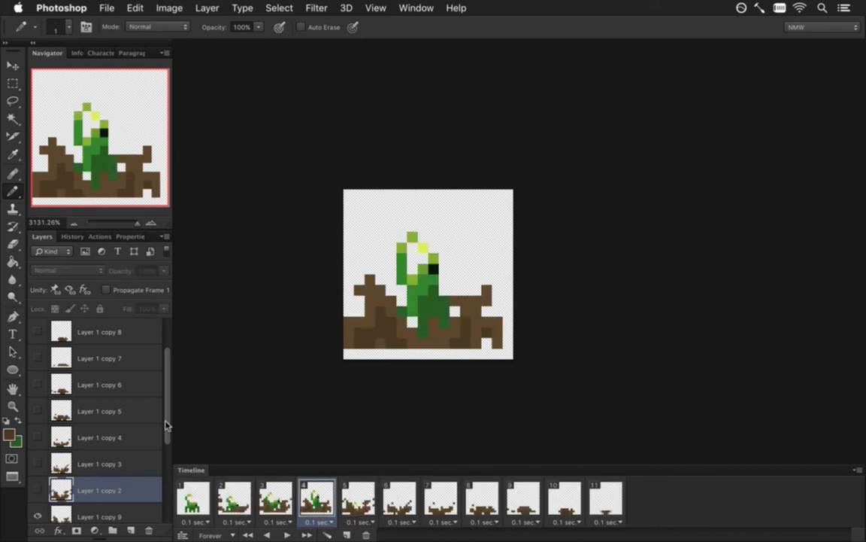
scroll(167, 426, "down", 4)
left_click(120, 411)
left_click_drag(402, 354, 456, 354)
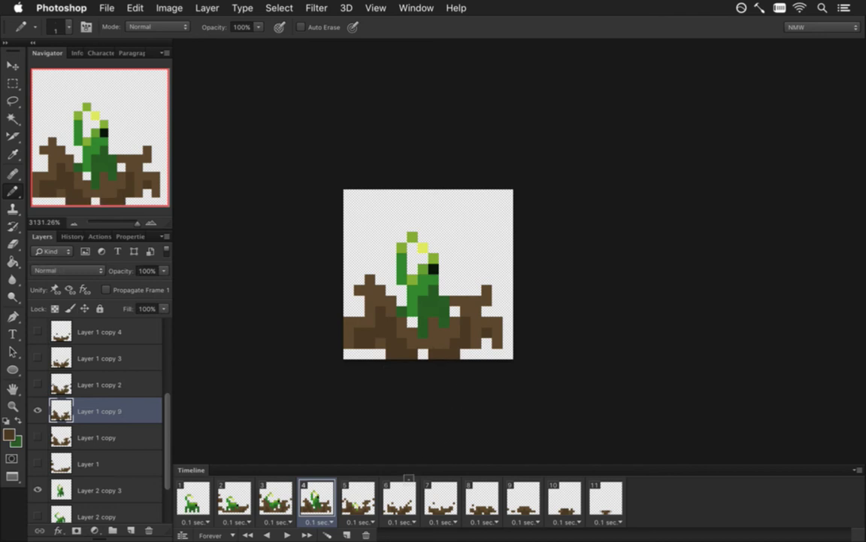
left_click(267, 535)
left_click(306, 535)
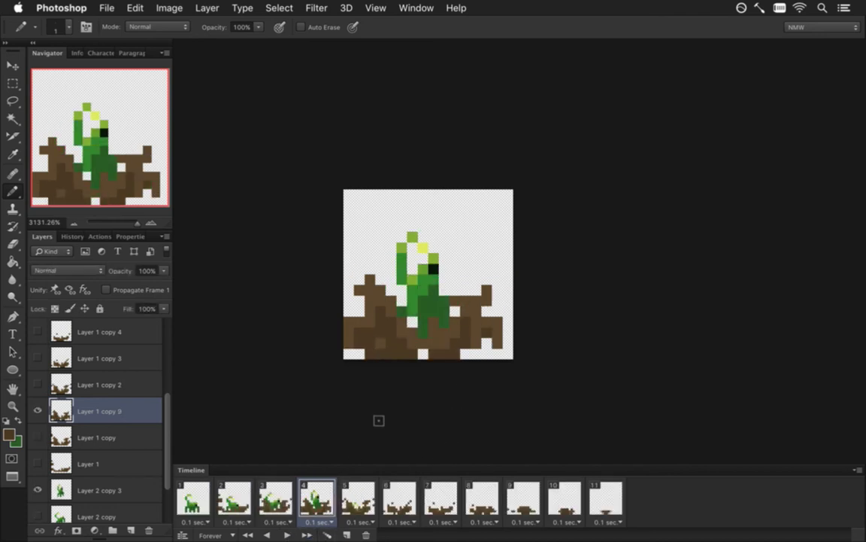
Paint seven bottom-row dirt pixels on Layer 1 copy in frame 3 and three separate ones on Layer 1 in frame 2, and check frame 1.
left_click(285, 519)
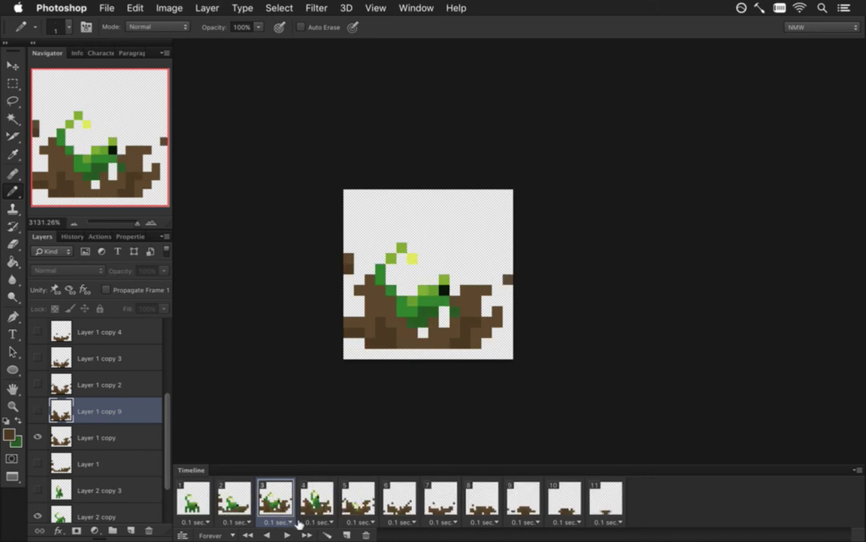
left_click(89, 437)
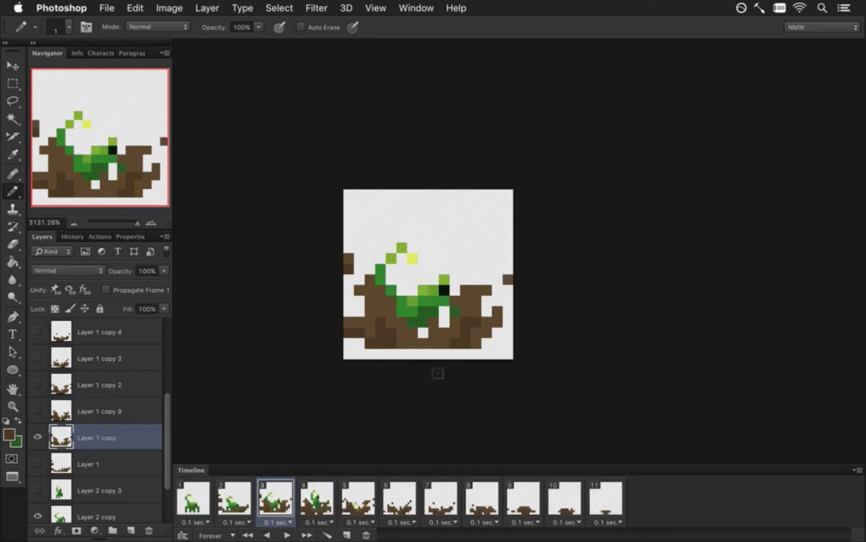
left_click_drag(455, 353, 434, 353)
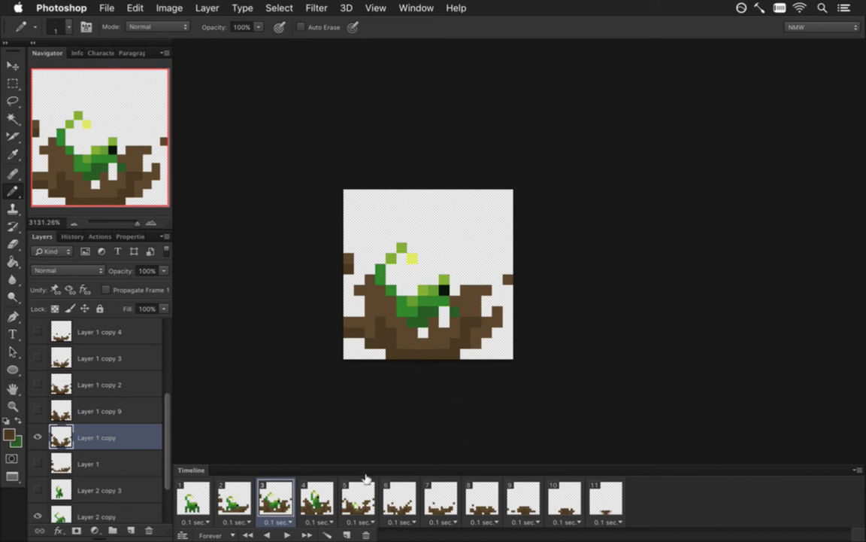
left_click(235, 498)
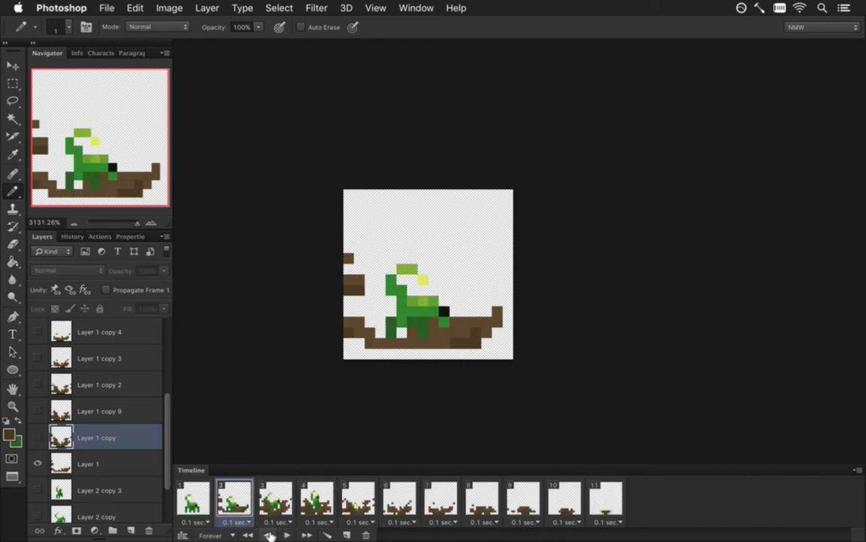
left_click(88, 459)
mouse_move(393, 377)
left_mouse_down()
mouse_move(461, 379)
mouse_move(446, 379)
left_mouse_up()
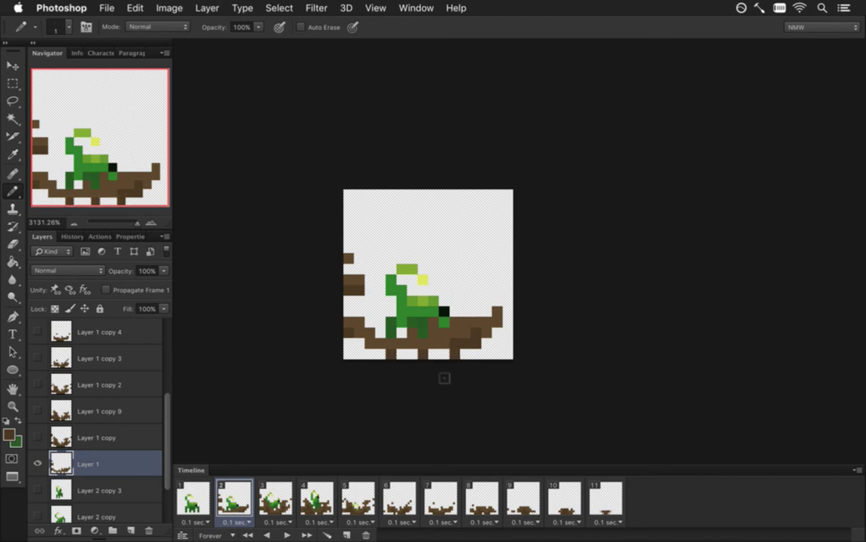
left_click(199, 499)
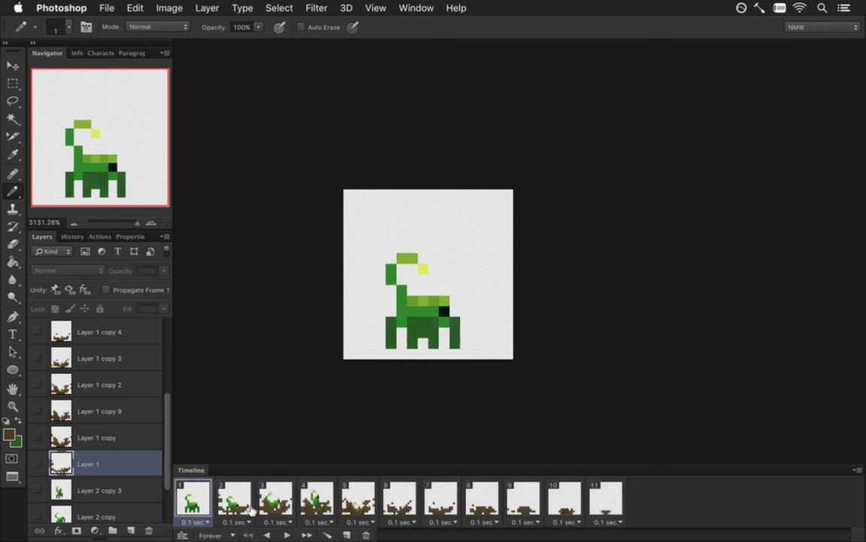
Compare the first three frames and duplicate frame 1 to add an extra frame before the dirt appears.
left_click(240, 504)
left_click(276, 503)
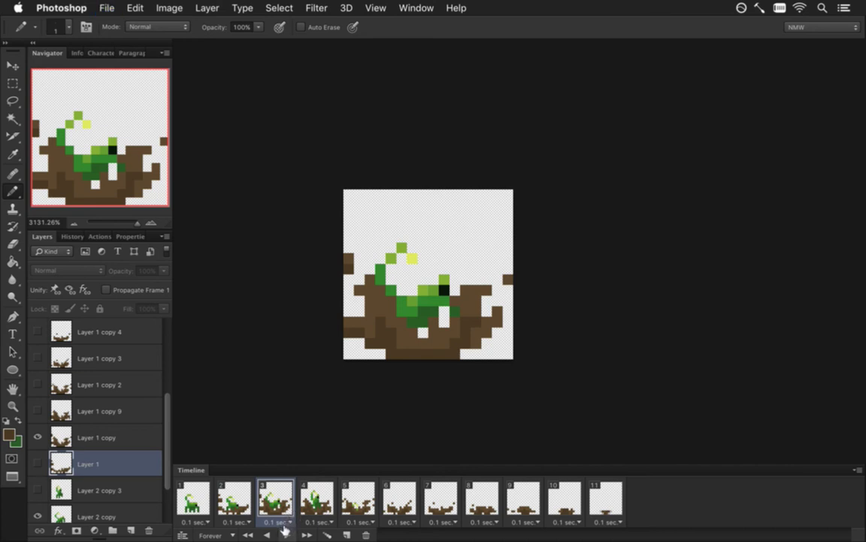
left_click(194, 503)
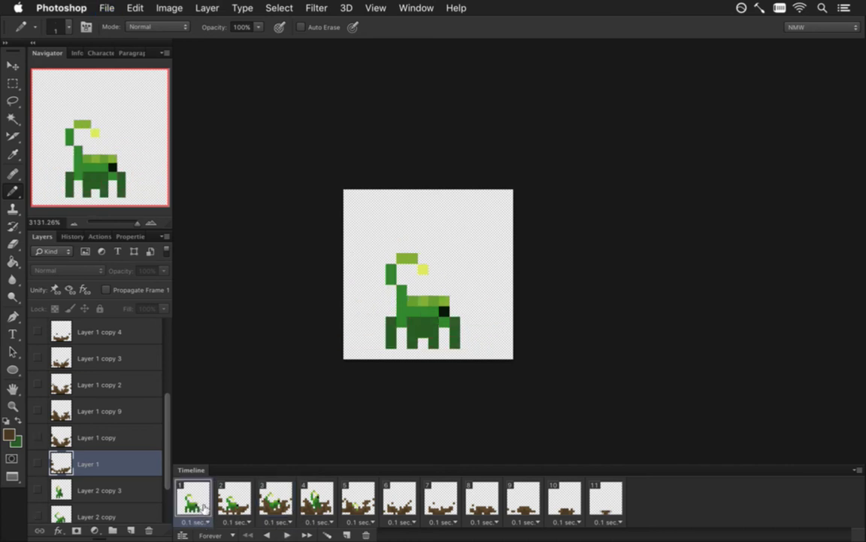
left_click(236, 503)
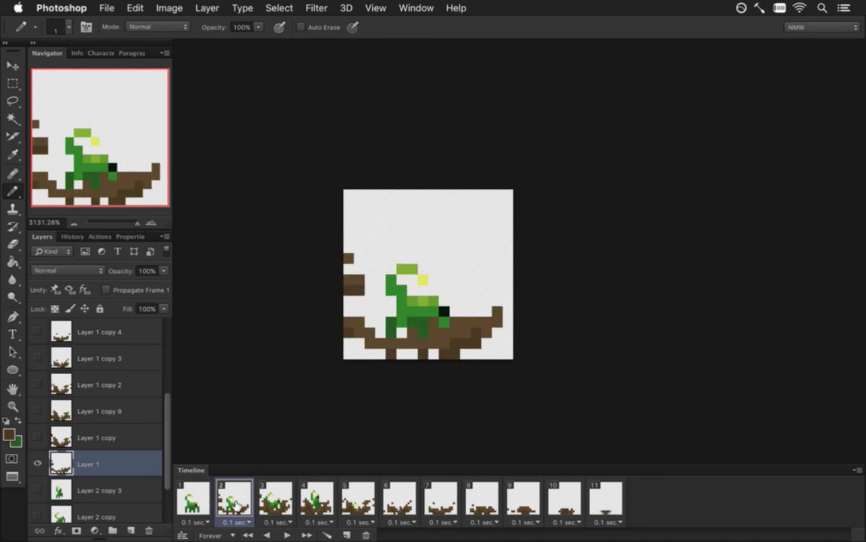
left_click(193, 503)
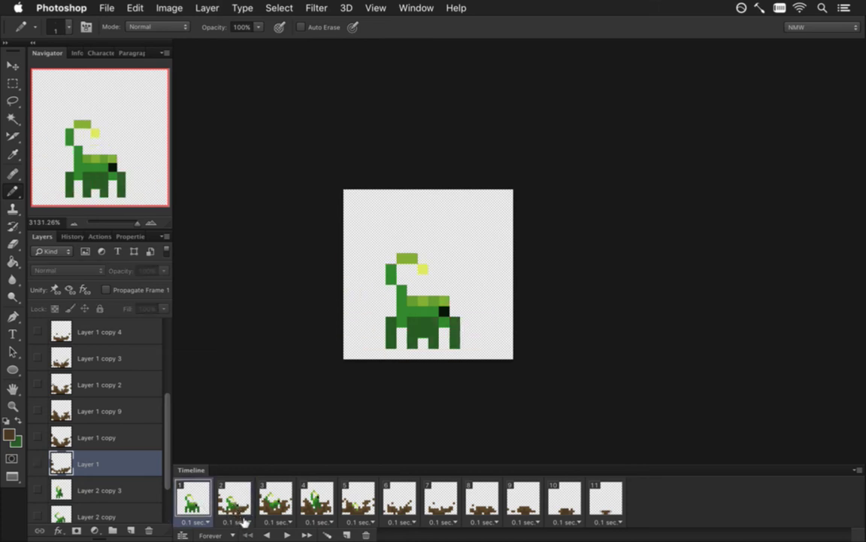
scroll(152, 450, "down", 2)
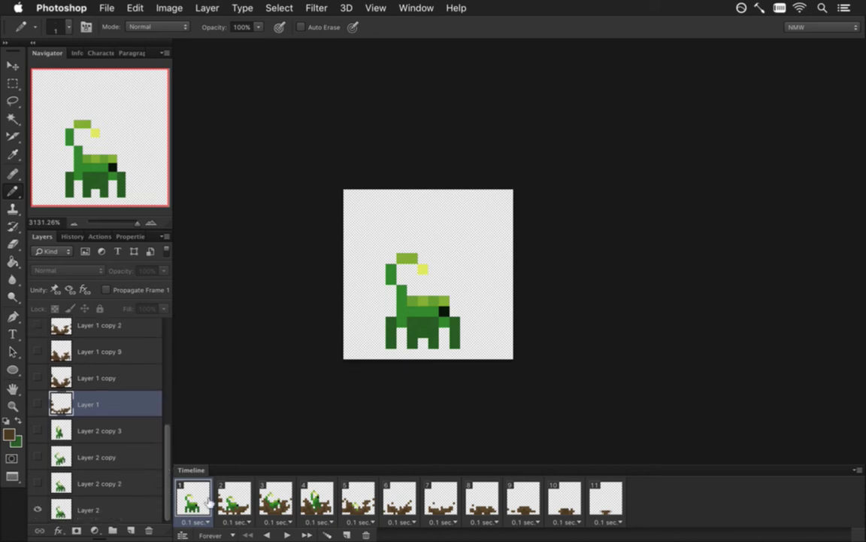
left_click(346, 533)
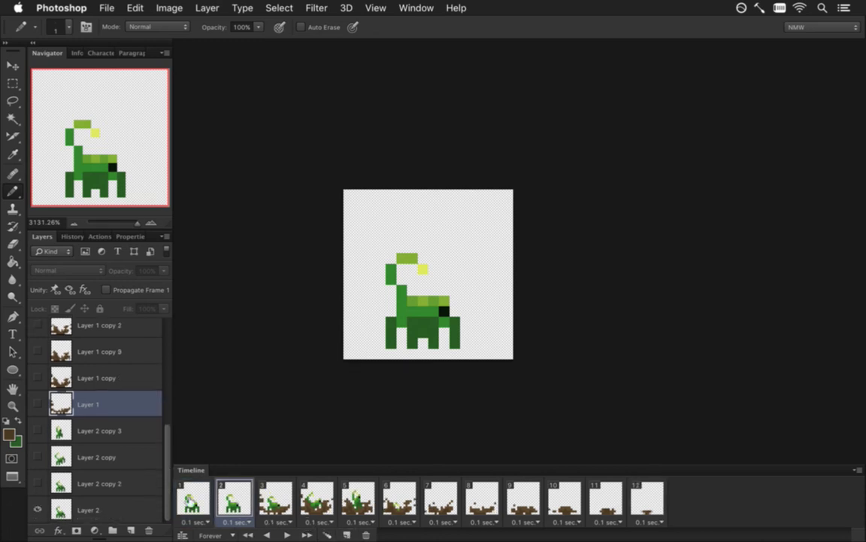
In the new frame 2, hide Layer 2 and show the rearing scorpion pose on Layer 2 copy instead.
left_click(99, 505)
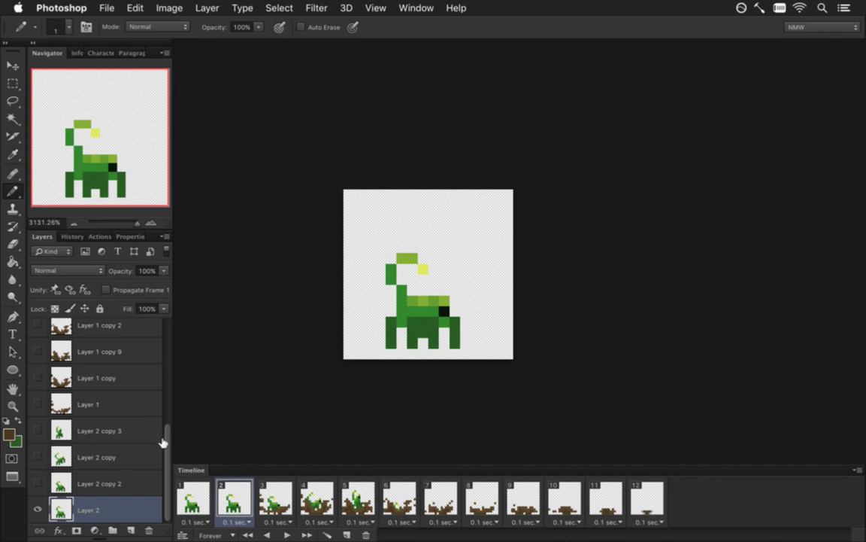
left_click(92, 460)
left_click(38, 509)
left_click(38, 457)
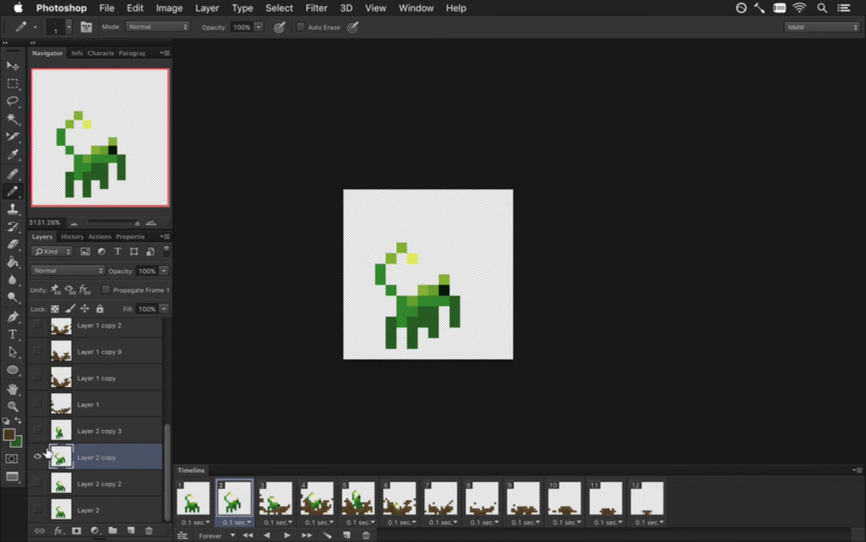
Raise the scorpion on Layer 2 copy by one pixel in frame 2 and play the animation.
key("v")
key("Up")
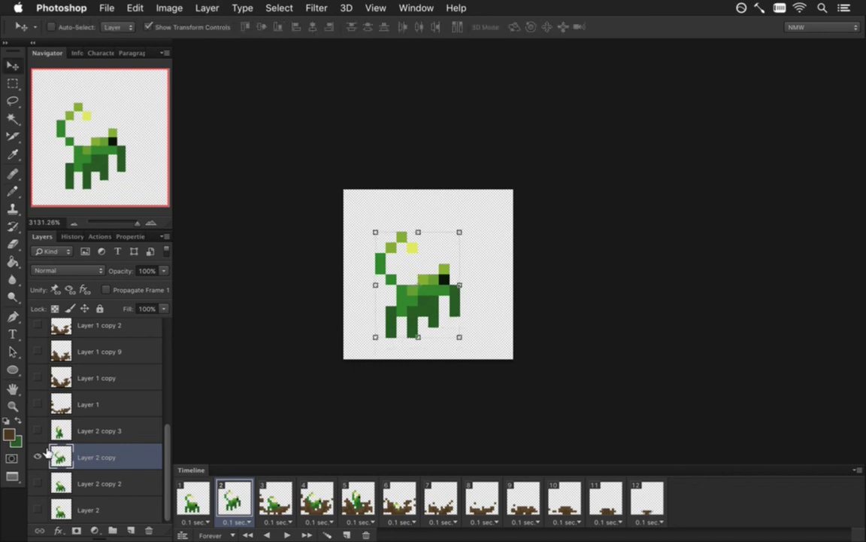
key("Up")
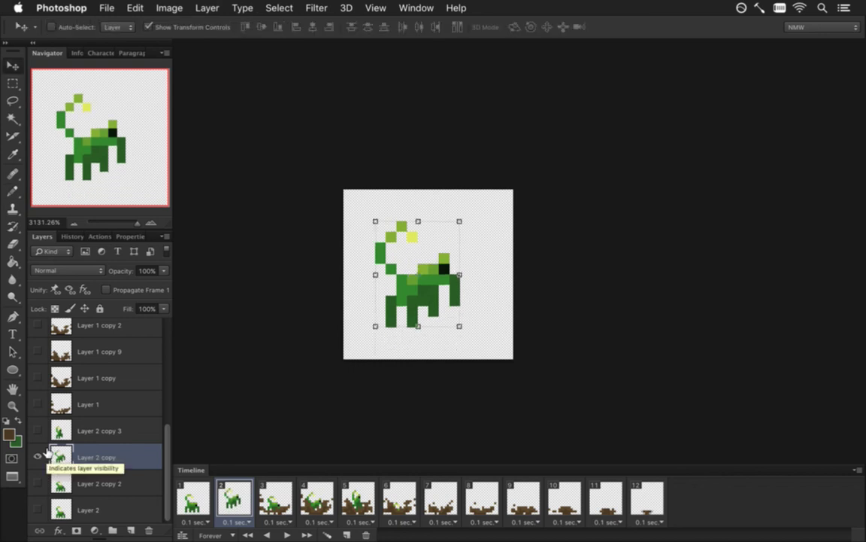
key("Down")
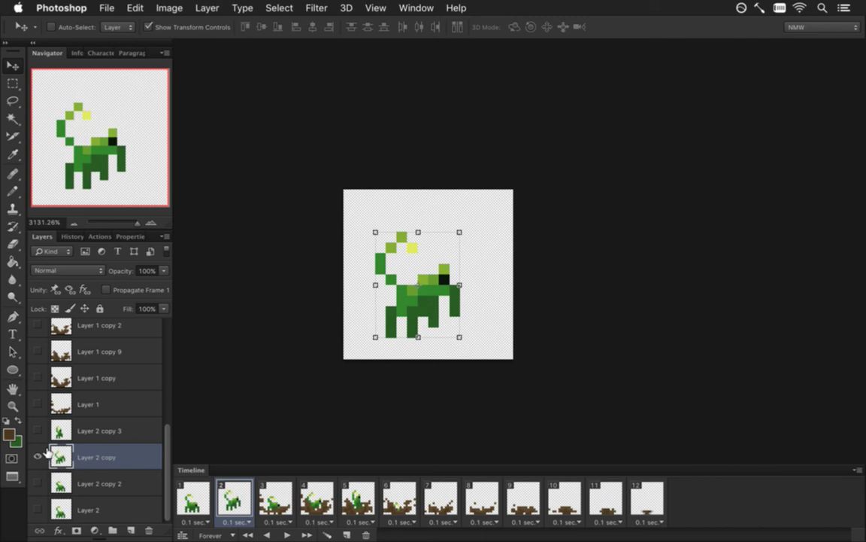
left_click(287, 534)
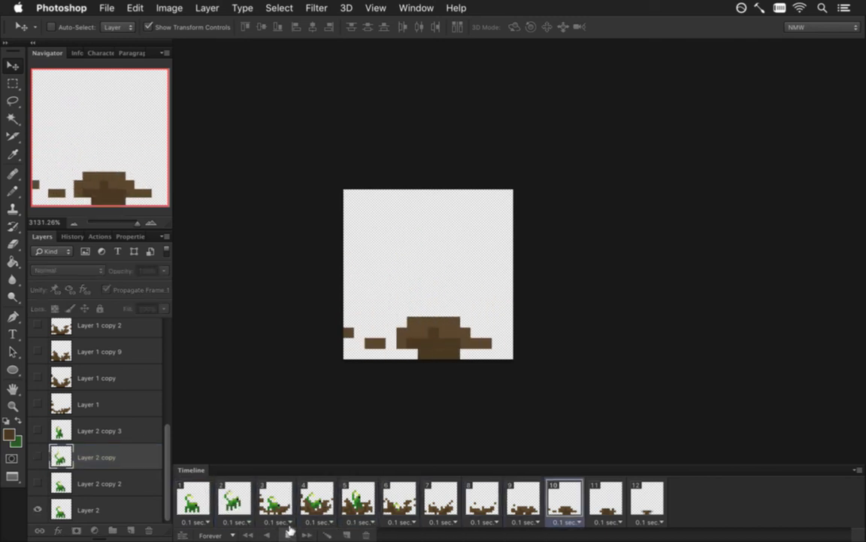
In frame 4, hide Layer 2 copy and show Layer 2 copy 2 in its place.
left_click(286, 533)
left_click(197, 496)
left_click(233, 499)
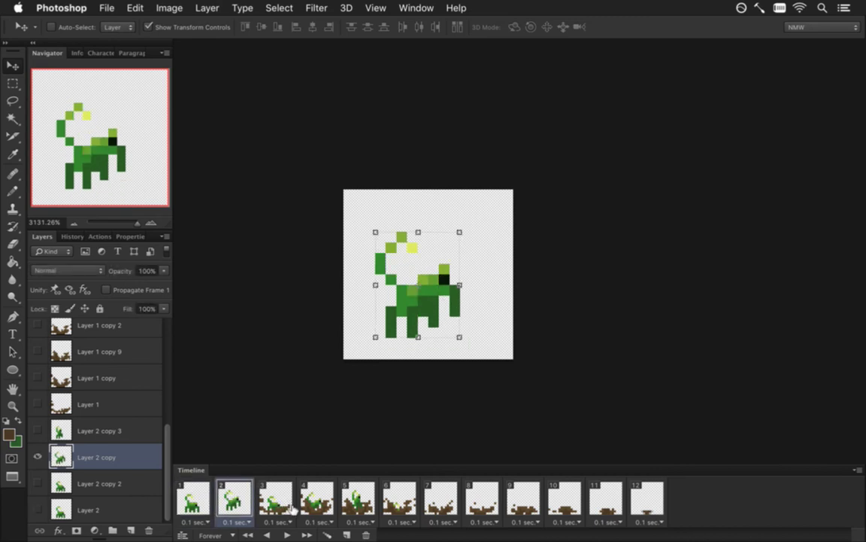
left_click(324, 512)
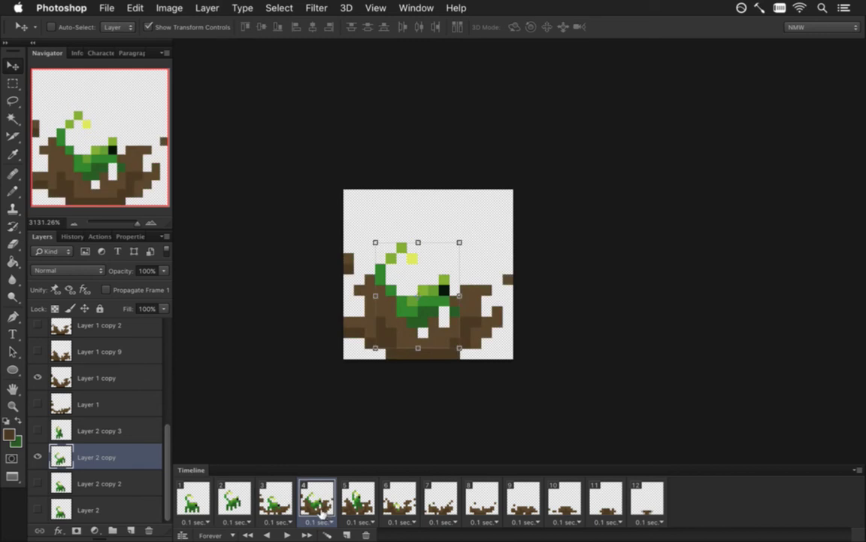
left_click(37, 456)
left_click(37, 483)
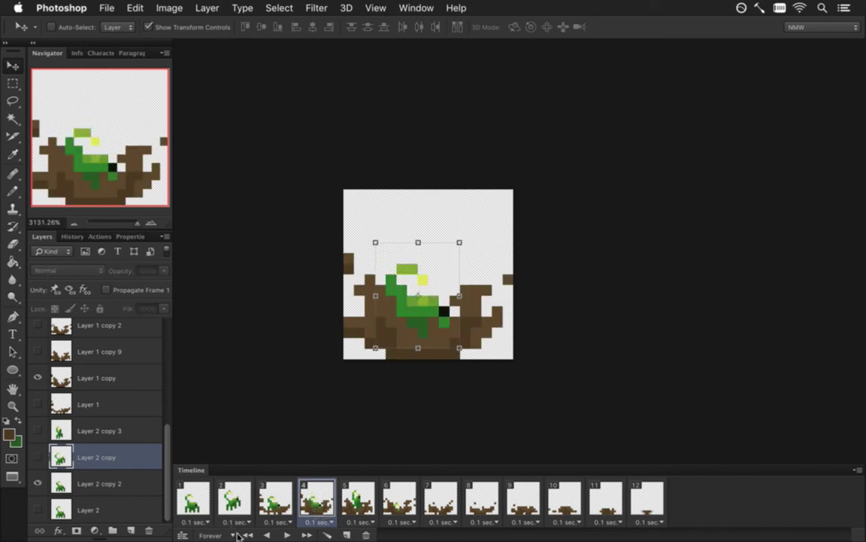
In frame 3, replace Layer 2 copy 2 with Layer 2 copy 3 and nudge that creature one pixel to the right.
left_click(276, 499)
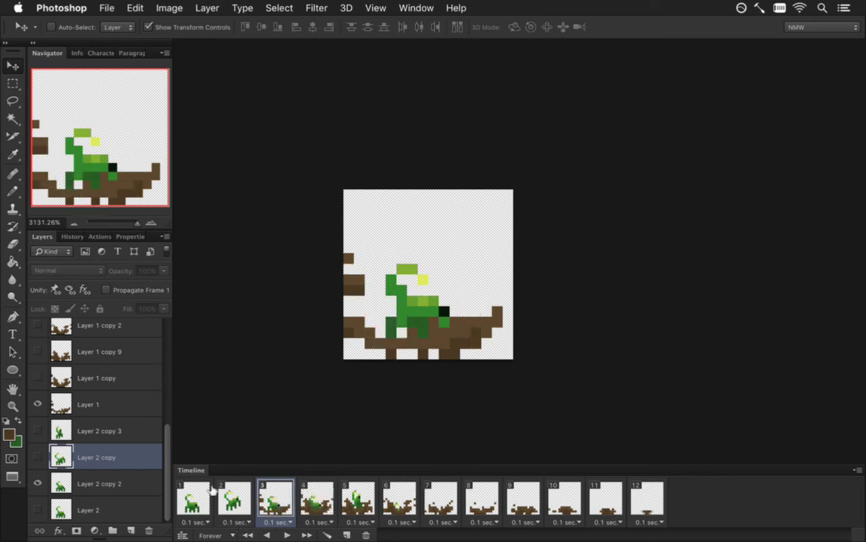
left_click(37, 483)
left_click(37, 431)
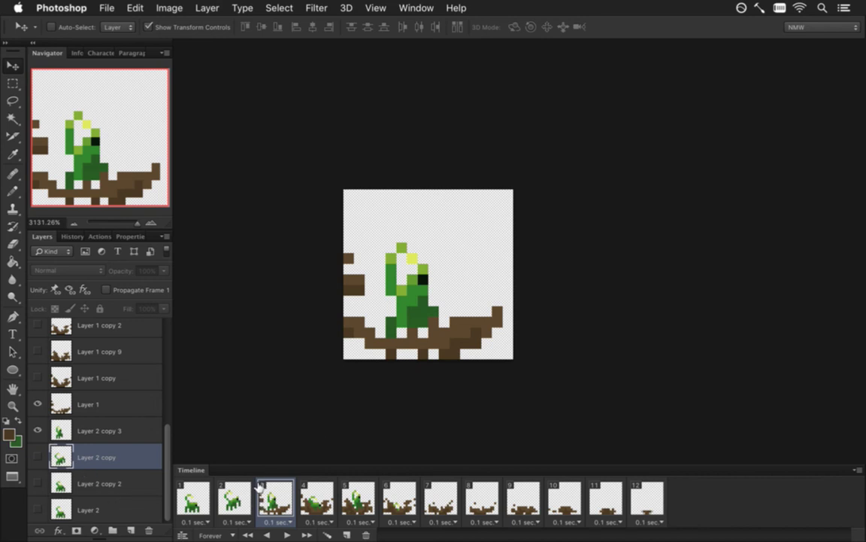
left_click(132, 419)
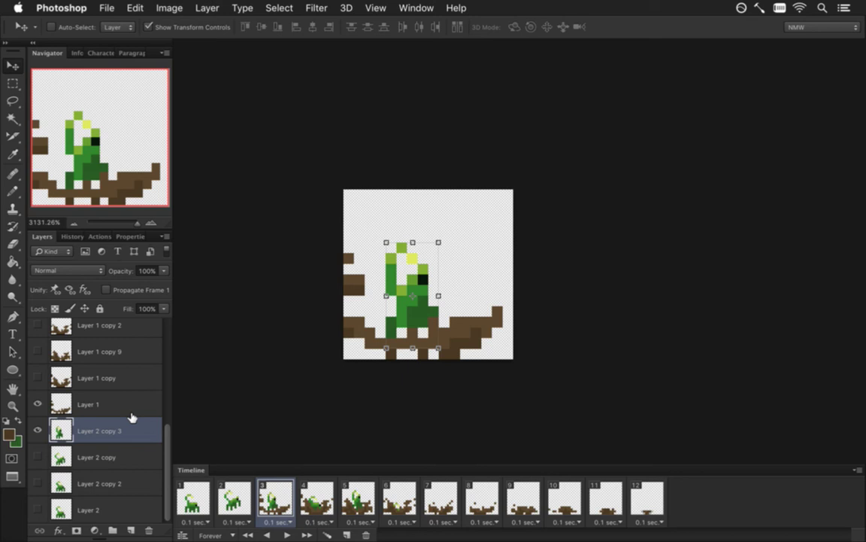
key("Right")
key("Right")
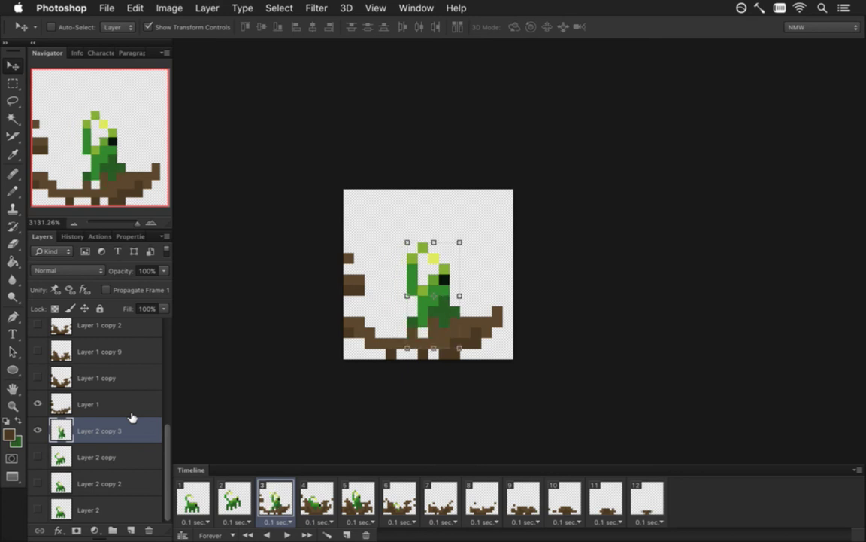
key("Left")
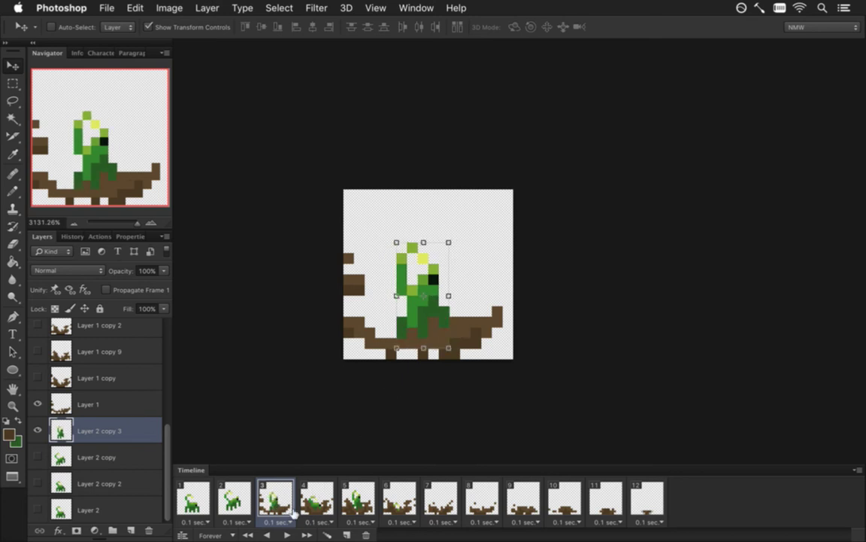
In frame 5, replace Layer 2 copy 3 with Layer 2 copy 2, and preview the animation from frame 1.
left_click(315, 496)
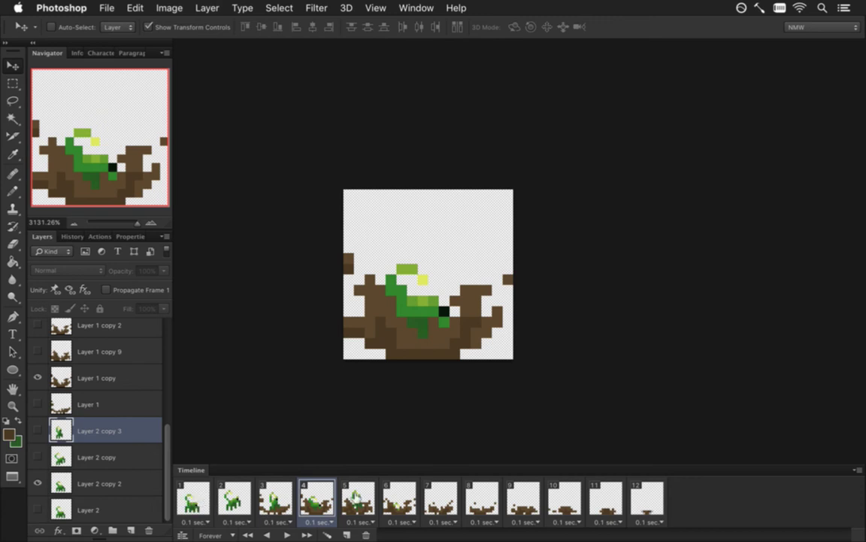
left_click(355, 498)
left_click(58, 481)
left_click(37, 431)
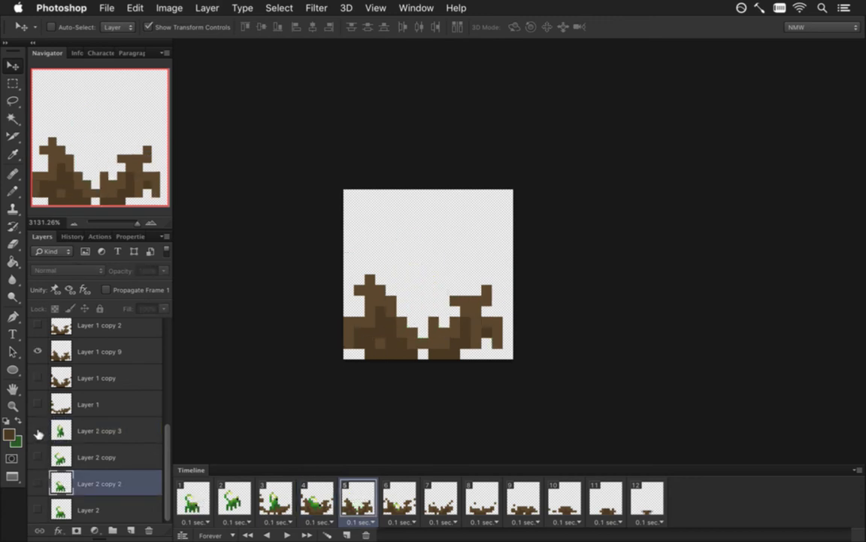
left_click(37, 483)
left_click(192, 503)
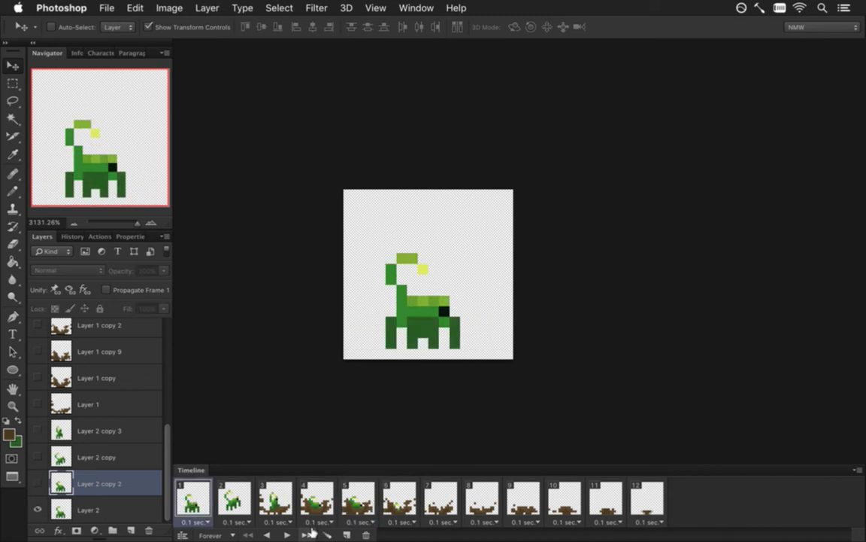
left_click(287, 535)
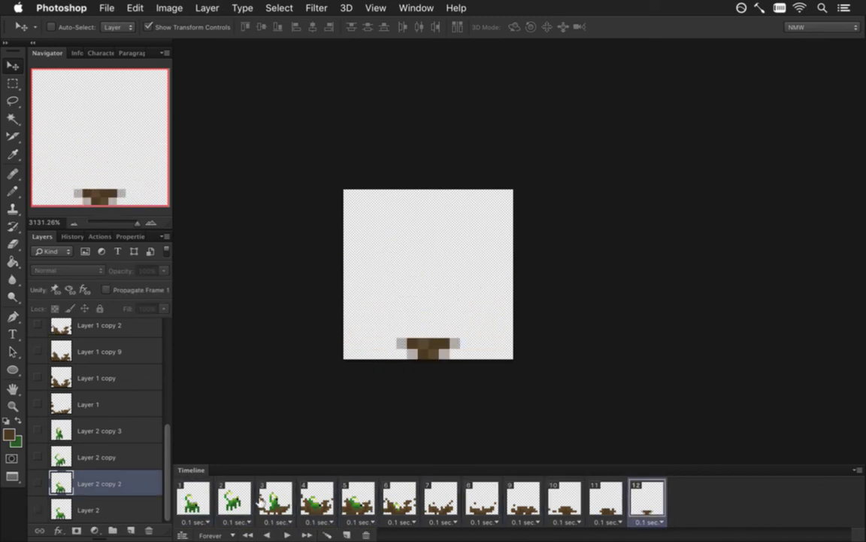
Compare frames 4 to 6 and nudge the Layer 2 copy 2 creature one pixel down in frame 4.
left_click(324, 500)
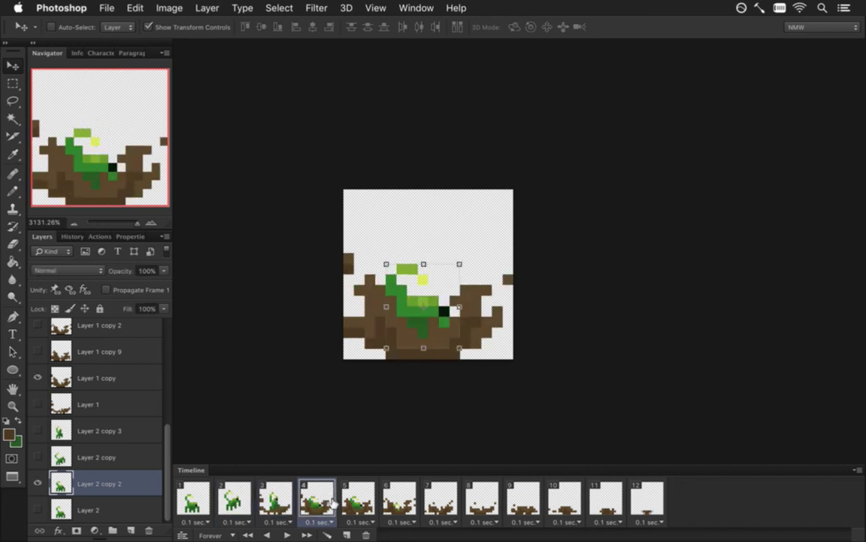
left_click(361, 498)
left_click(398, 497)
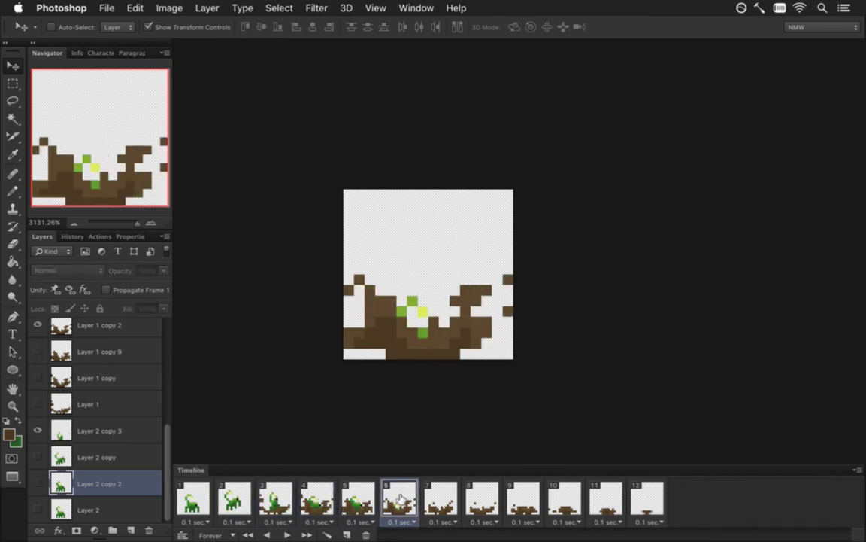
key("Left")
key("Left")
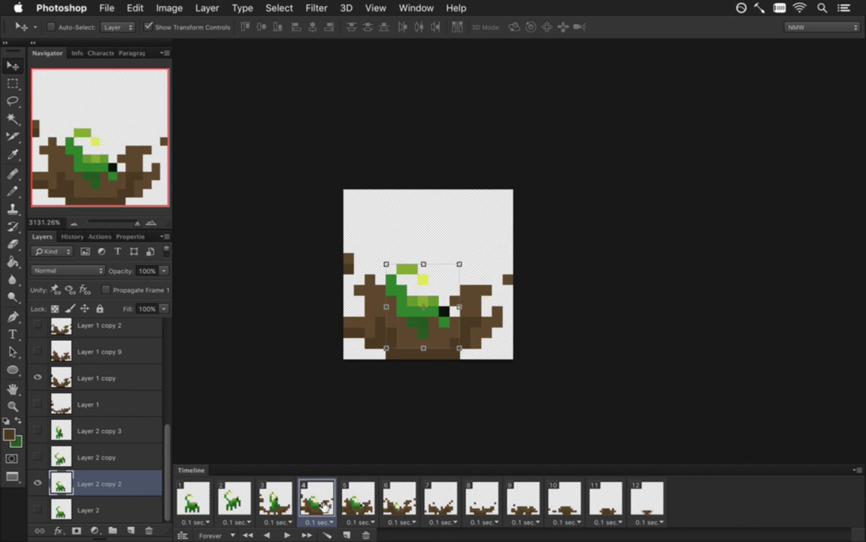
left_click(268, 535)
left_click(288, 535)
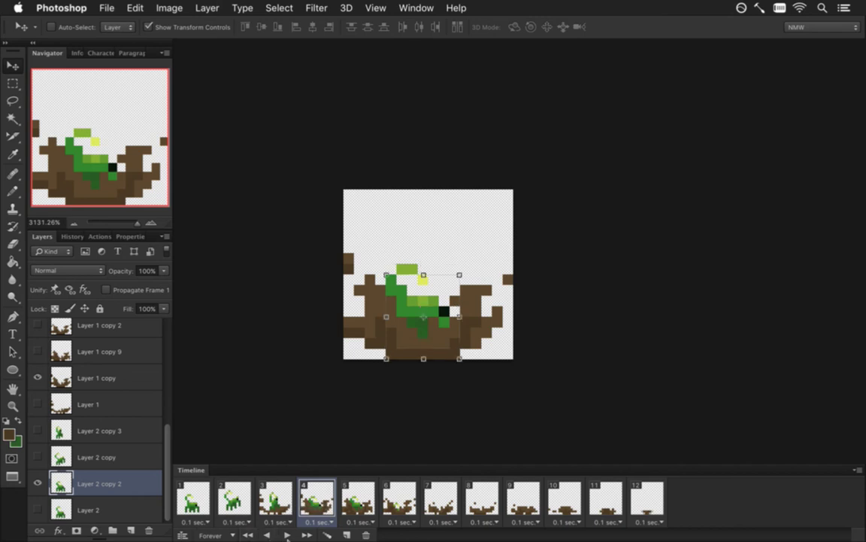
In frame 5, lower the Layer 2 copy 2 creature by two pixels into the dirt.
left_click(365, 501)
key("Down")
key("Down")
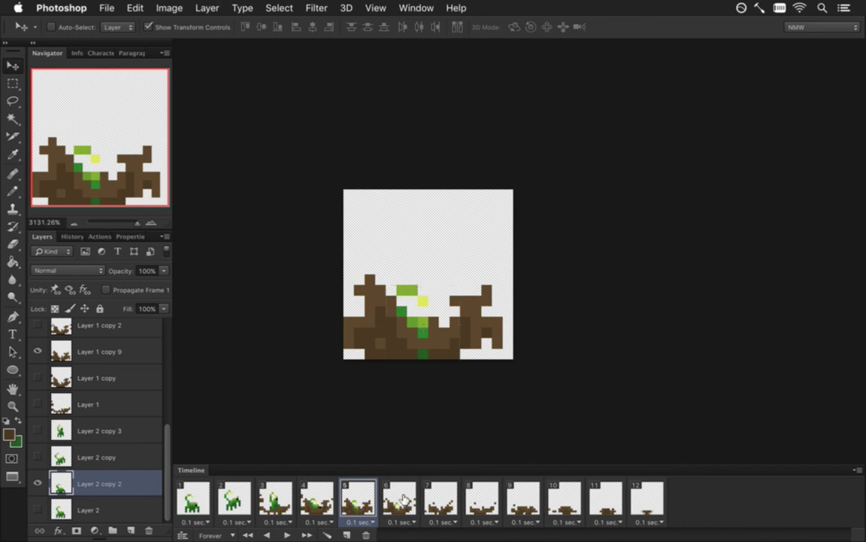
In frame 6, lower the Layer 2 copy 3 creature by one pixel and preview the animation from frame 1.
left_click(403, 502)
left_click(442, 501)
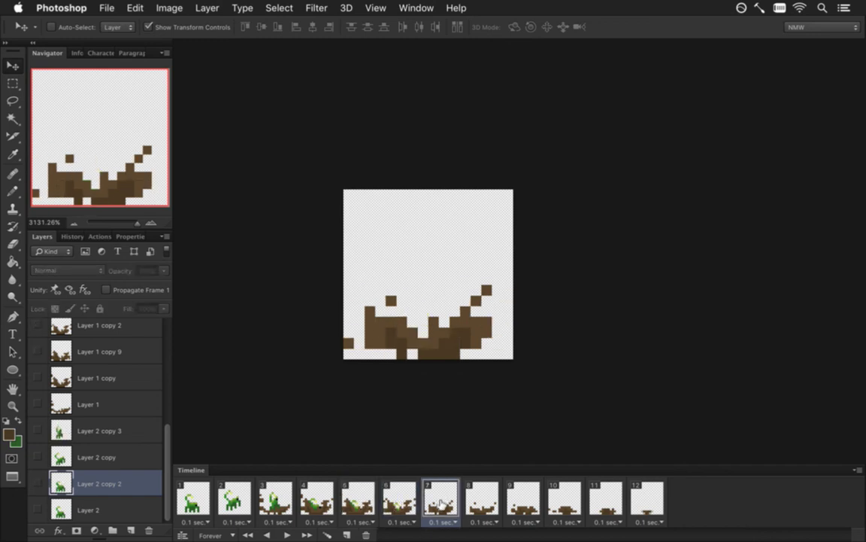
left_click(399, 500)
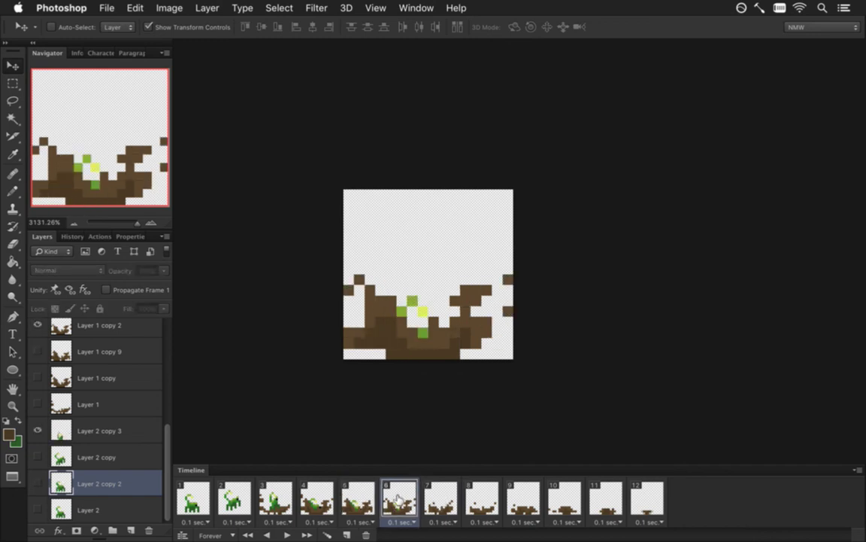
left_click(136, 427)
key("Down")
left_click(188, 497)
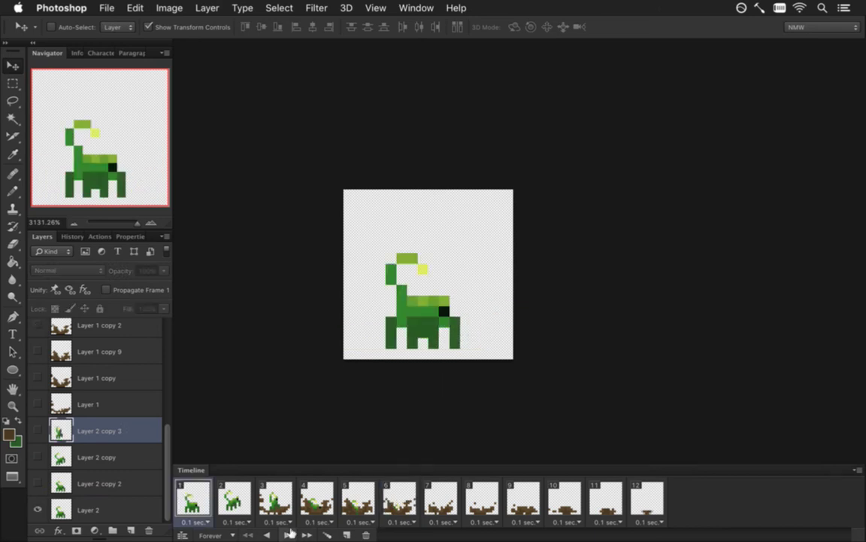
left_click(288, 533)
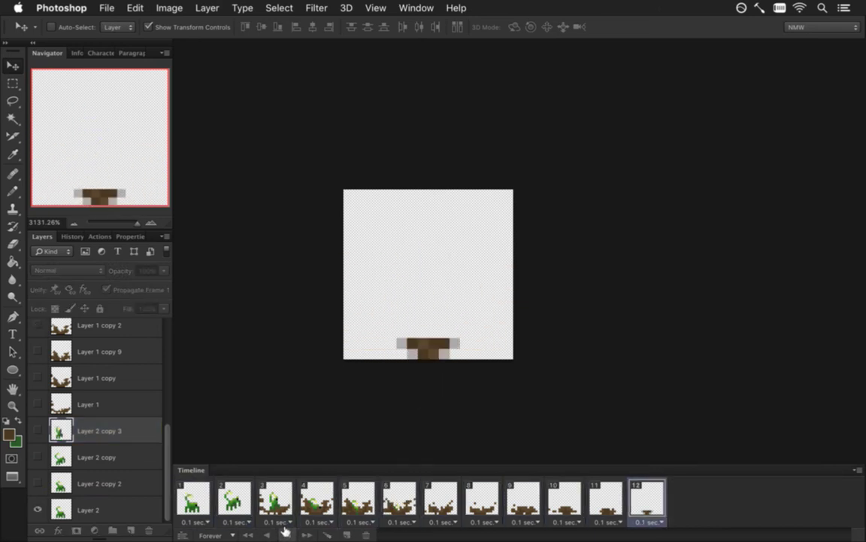
left_click(291, 533)
In frame 5, cover the stray green pixel at the canvas's lower edge with dirt brown on Layer 1 copy 9 using the Pencil.
left_click(361, 498)
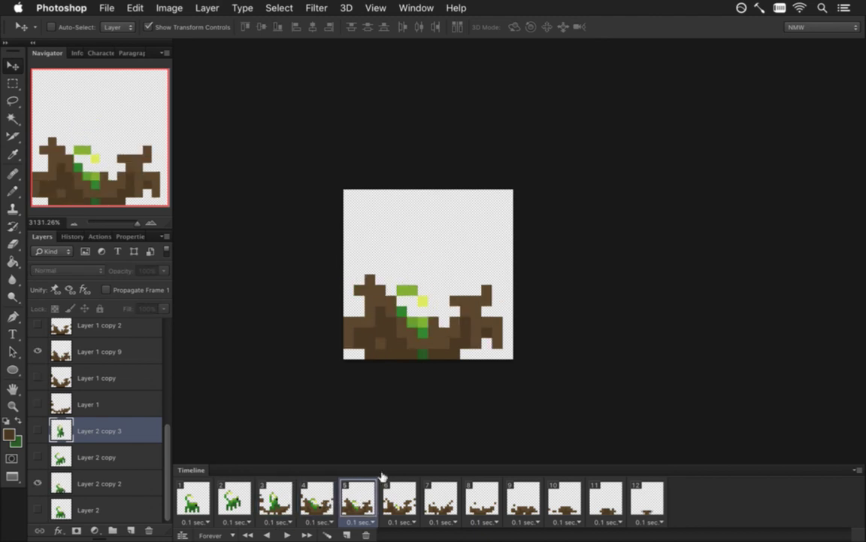
left_click(66, 347)
key("b")
left_click(394, 358, "alt")
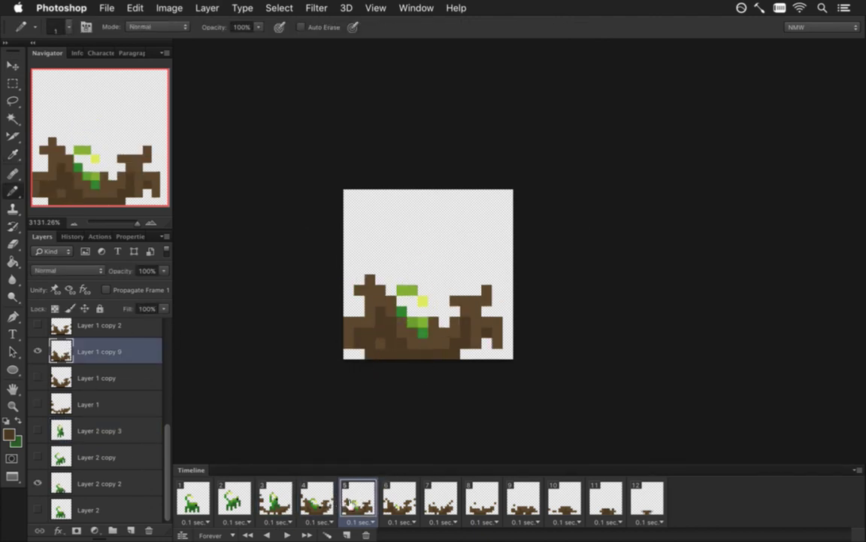
Play the animation from frame 1 and examine how the creature sinks into the dirt across frames 4 to 6.
left_click(194, 493)
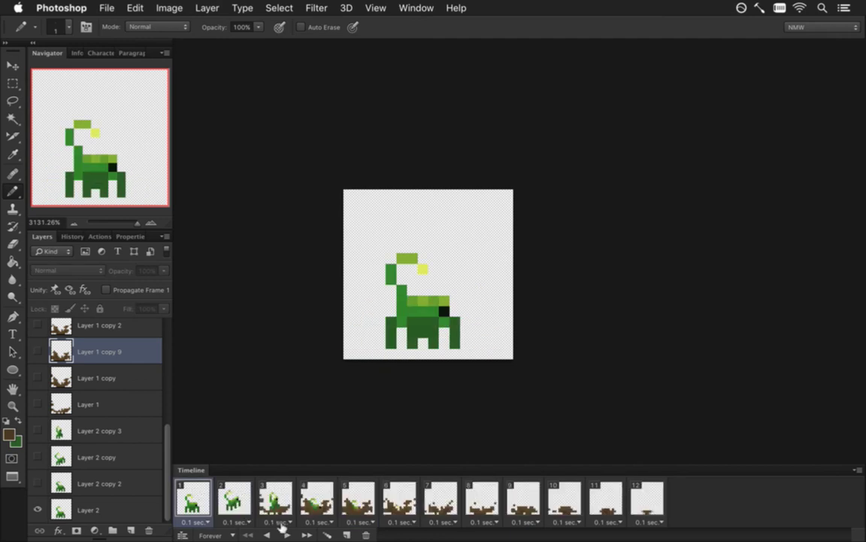
left_click(400, 498)
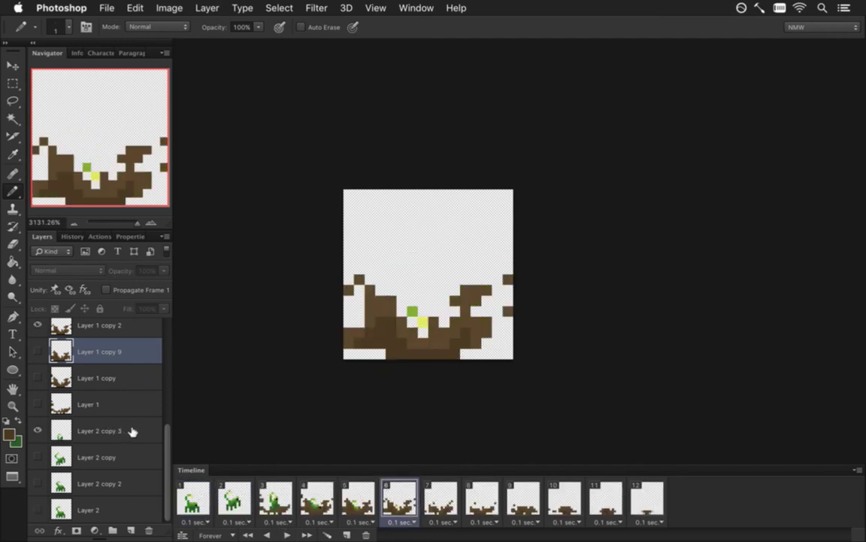
left_click(322, 502)
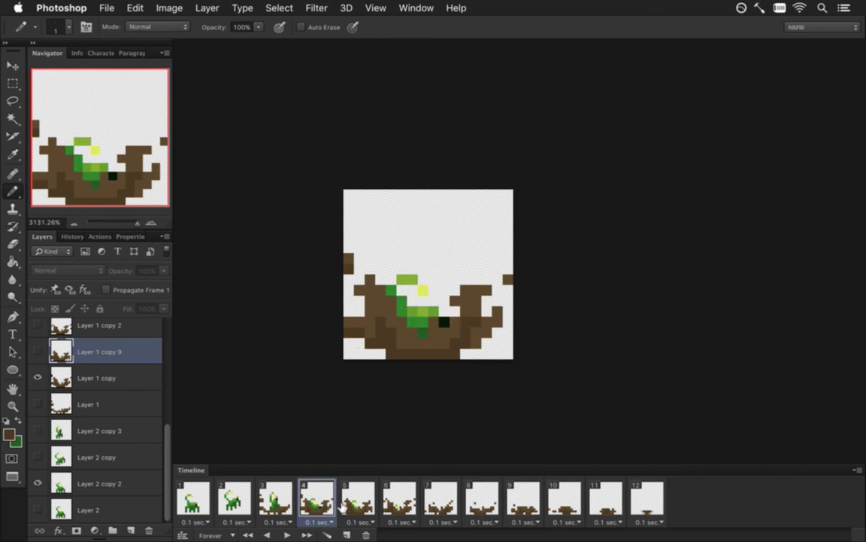
left_click(368, 501)
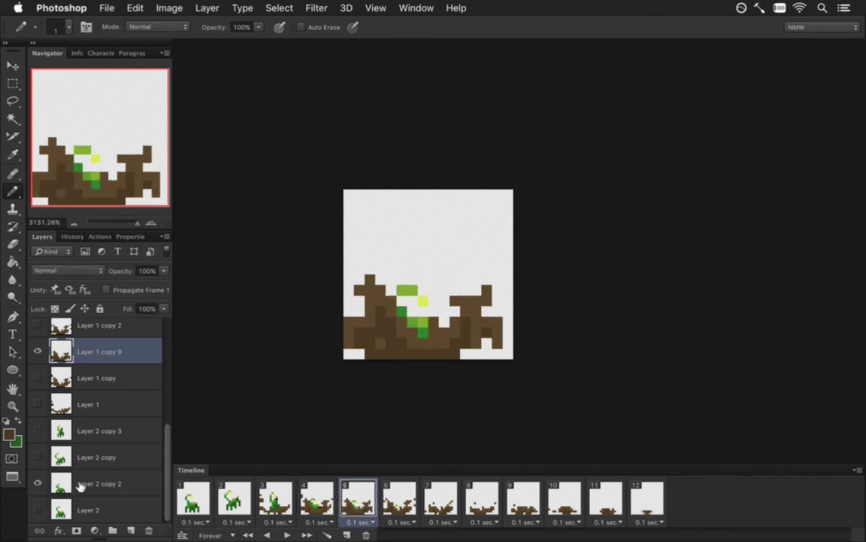
left_click(180, 493)
left_click(287, 534)
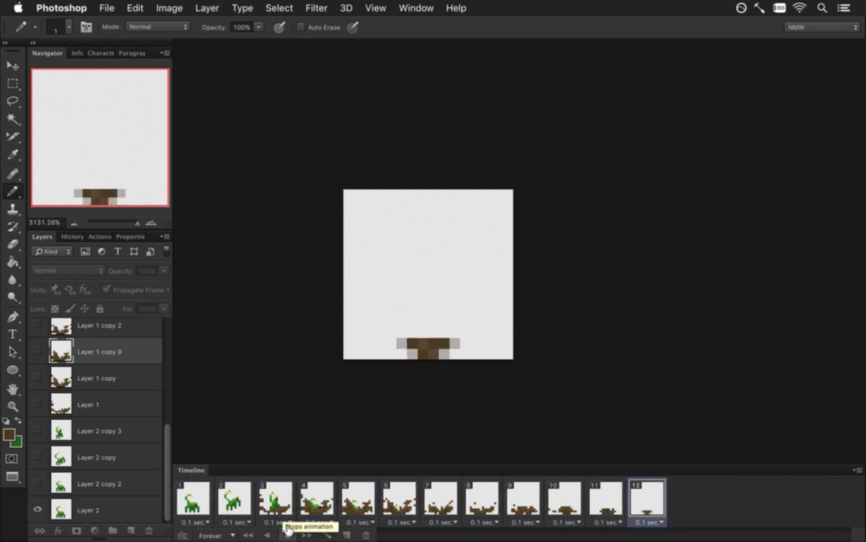
left_click(287, 532)
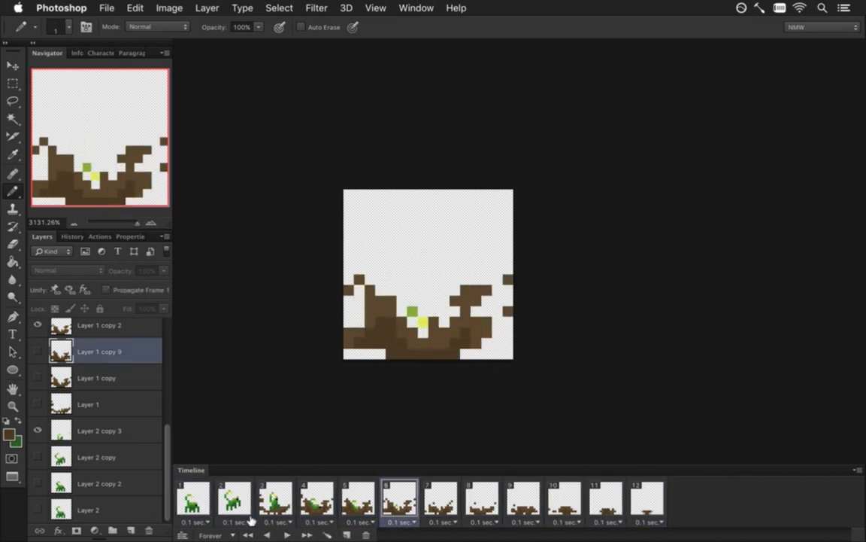
Export the animation with frame 1 selected and accept the export prompts.
left_click(194, 493)
key("alt+shift+super+r")
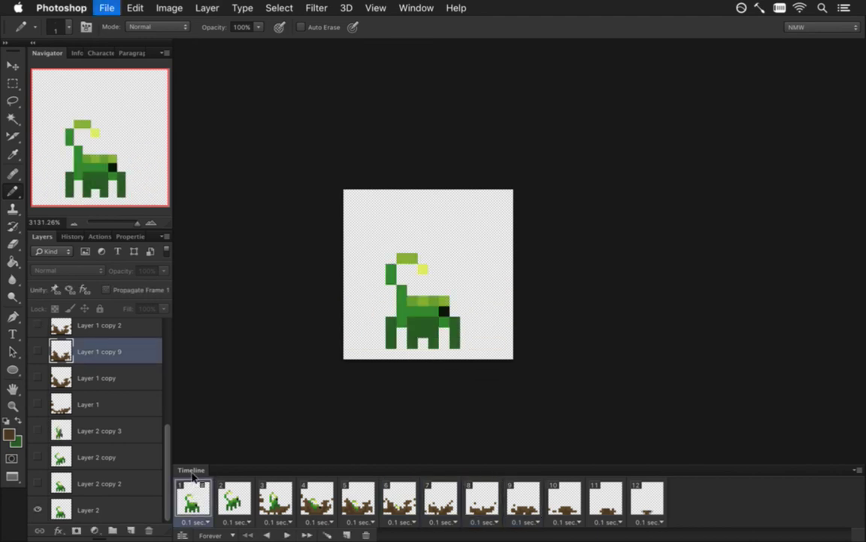
key("Return")
key("Return")
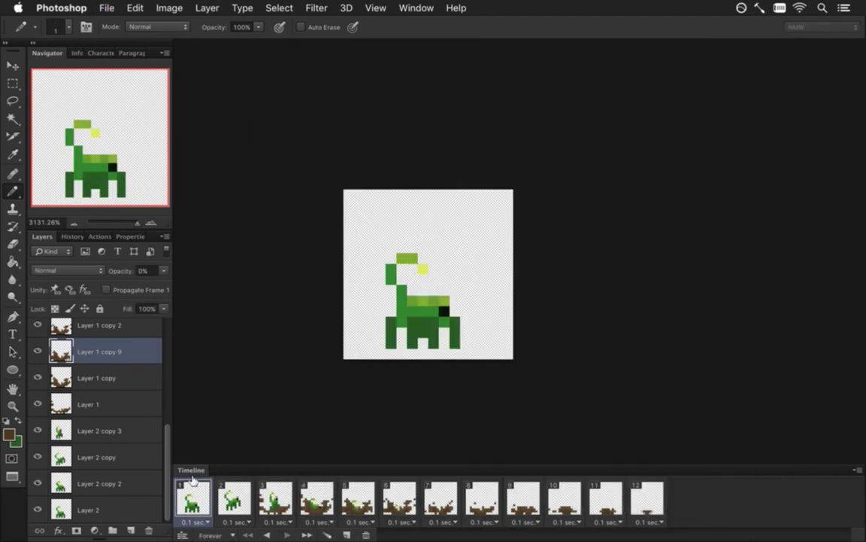
Switch to the game project, run it, and move the character around the room to check the green creatures' burrowing animation.
key("super+Tab")
key("super+r")
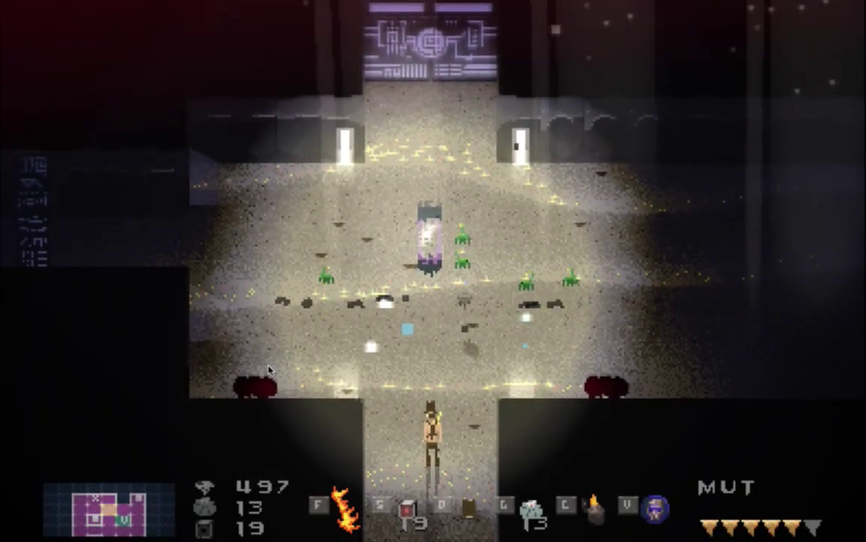
key("f")
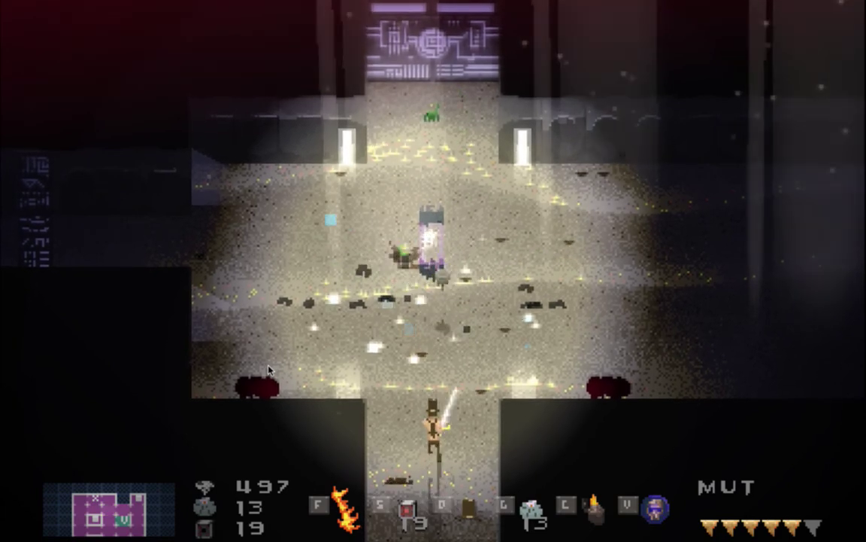
key("f")
key("Left")
key("Up")
key("Right")
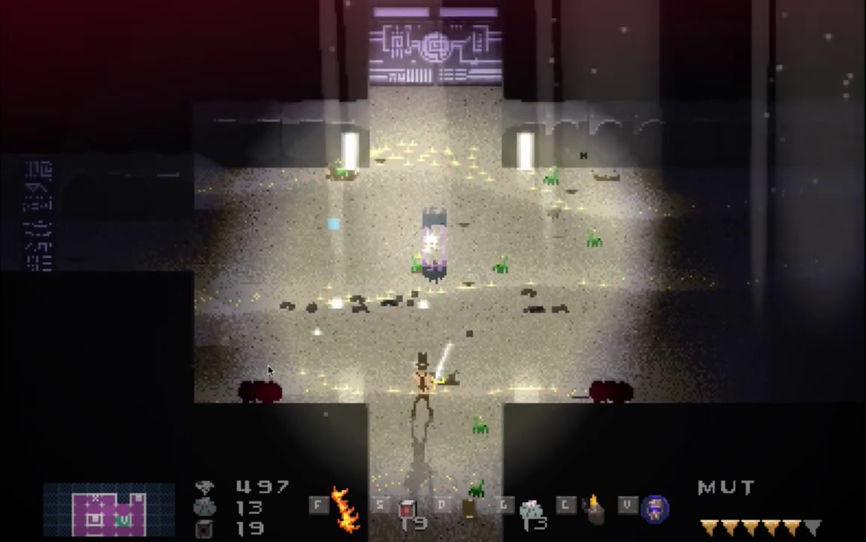
key("Left")
key("Up")
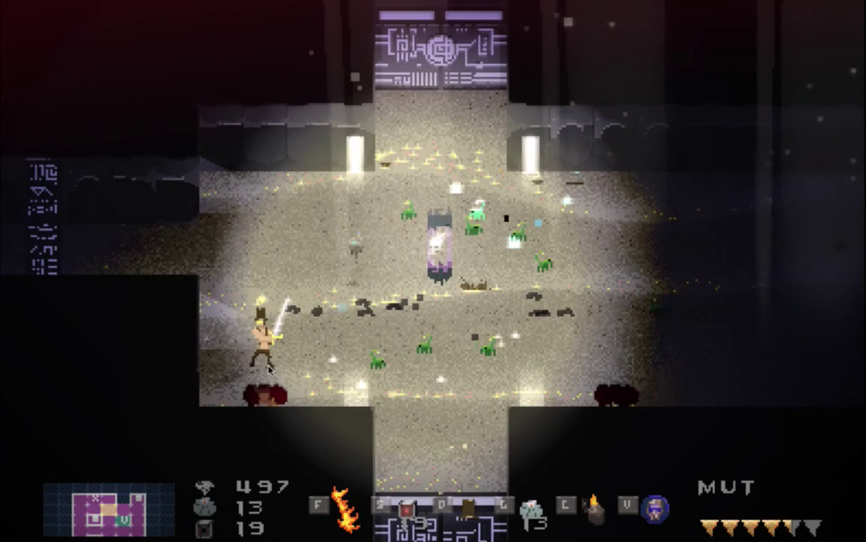
Move the character around the room, cast fire at the green creatures to examine their burrowing, and quit the game to return to Photoshop.
key("Left")
key("Up")
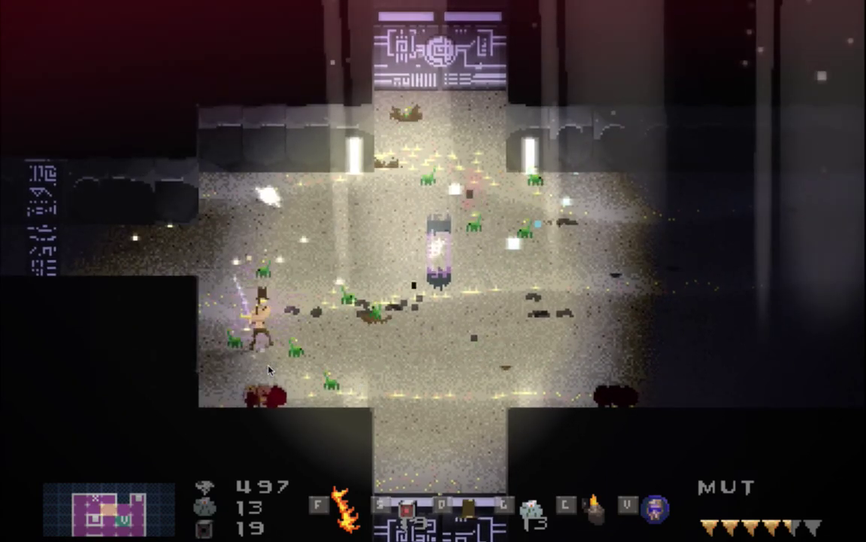
key("f")
key("Right")
key("Down")
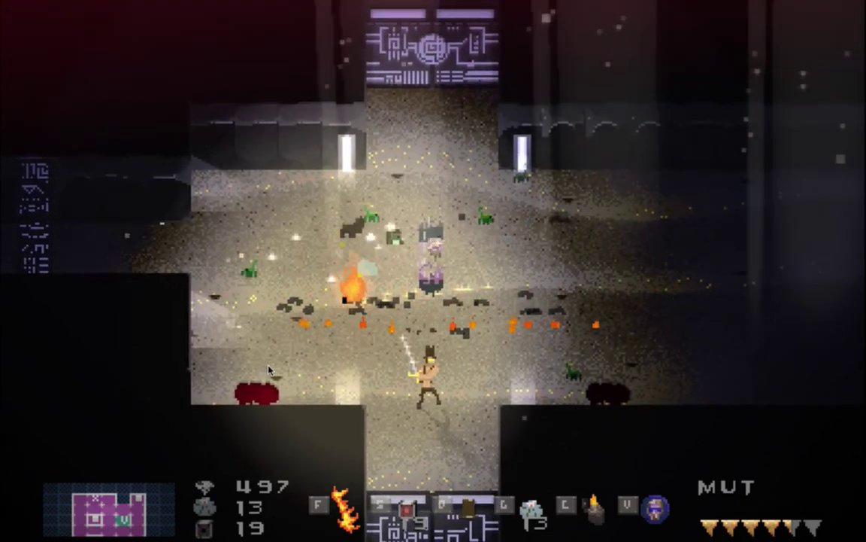
key("Right")
key("Up")
key("f")
key("Down")
key("Left")
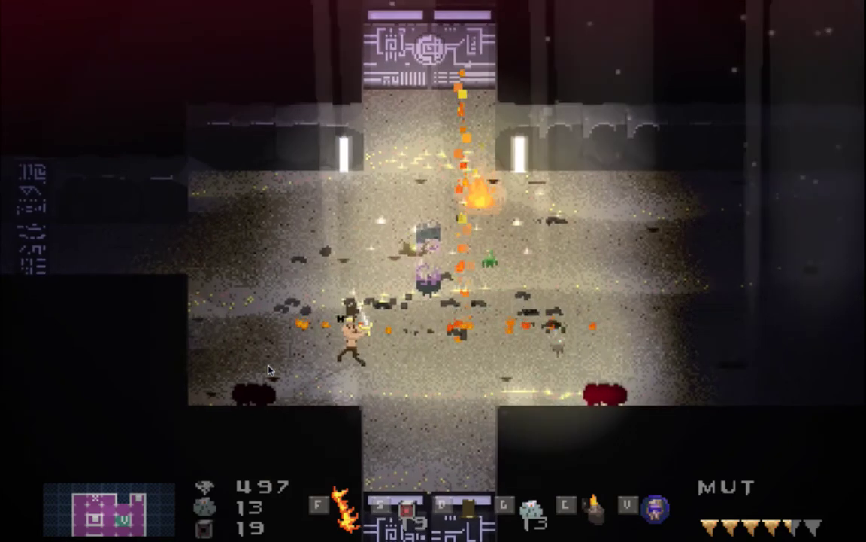
key("Right")
key("Down")
key("Up")
key("f")
key("Down")
key("Right")
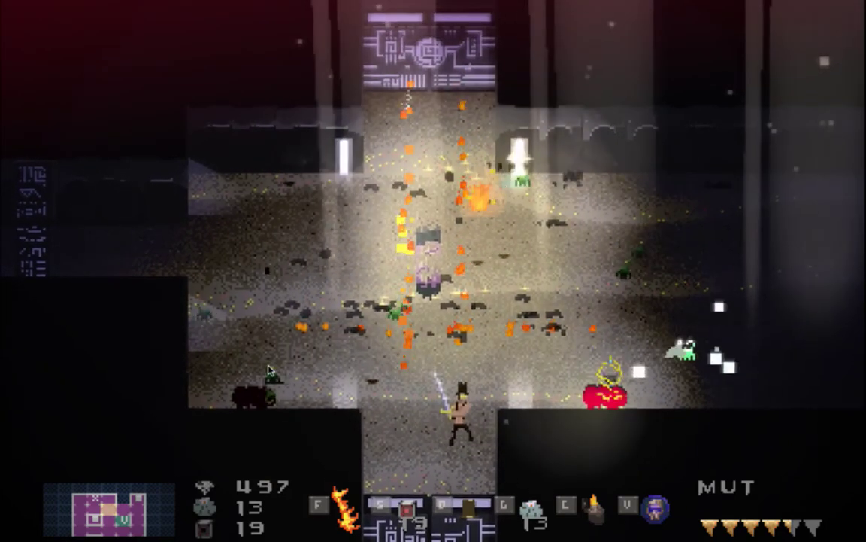
key("Left")
key("Up")
key("f")
key("Right")
key("Down")
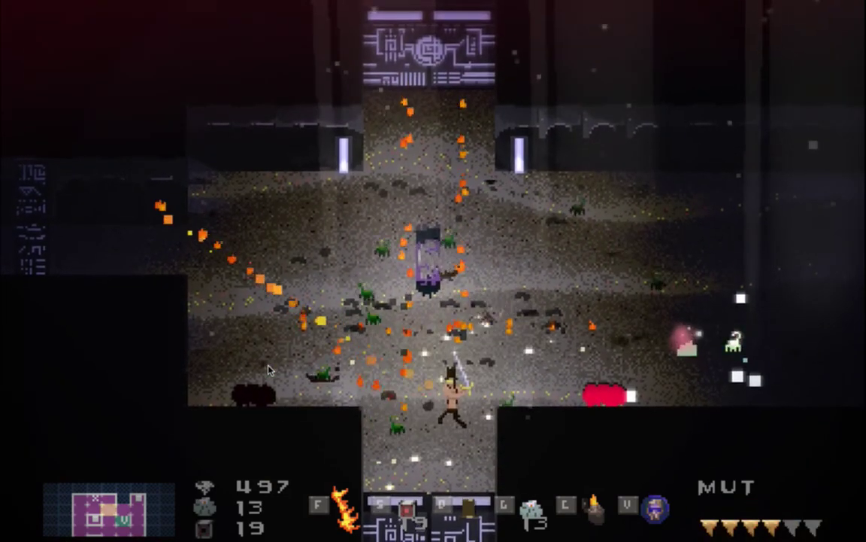
key("super+q")
key("super+Tab")
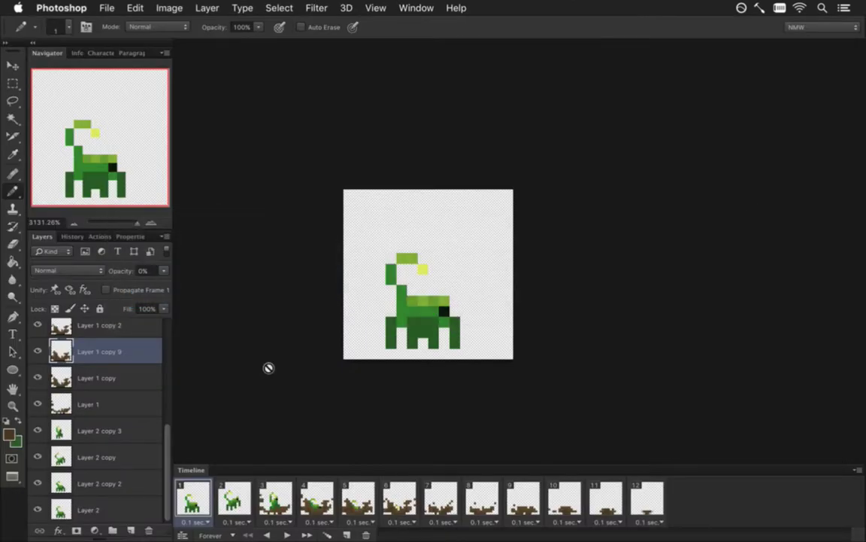
Fade the dirt pixels in frame 12 on Layer 1 copy 11 using the Eraser at 50% opacity.
left_click(646, 498)
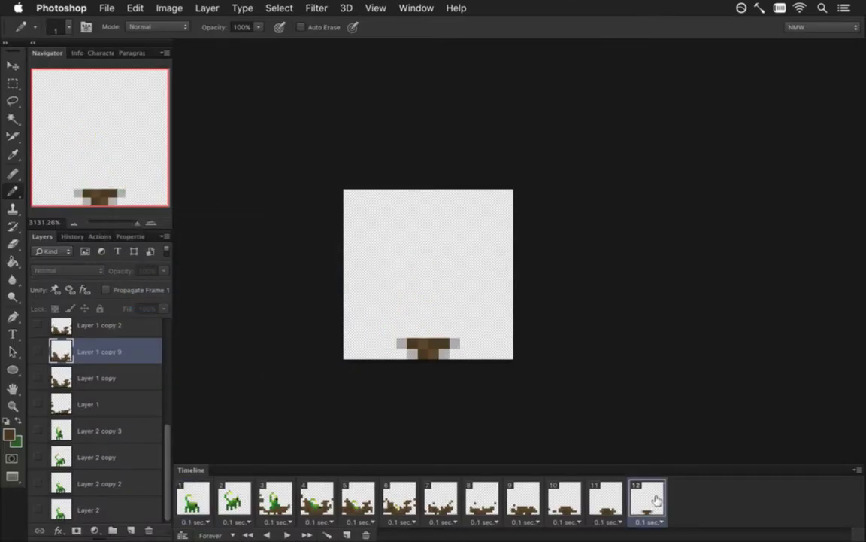
key("e")
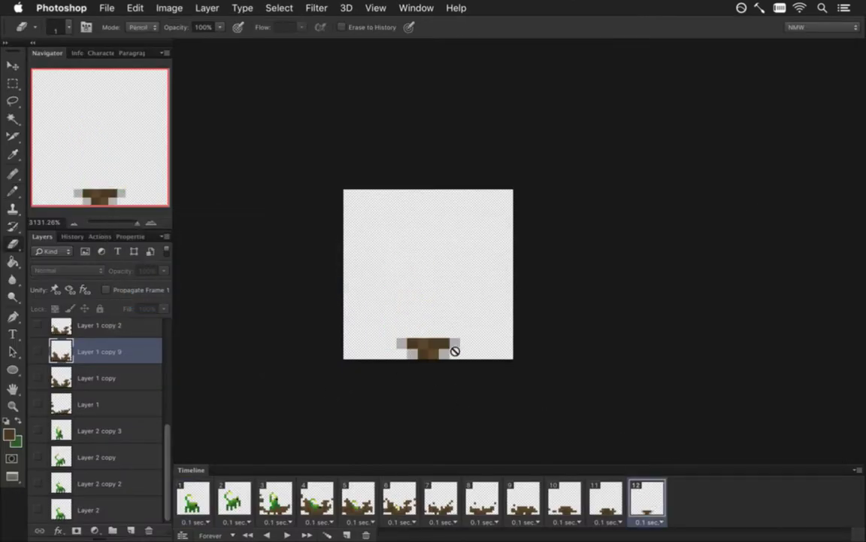
scroll(154, 376, "up", 5)
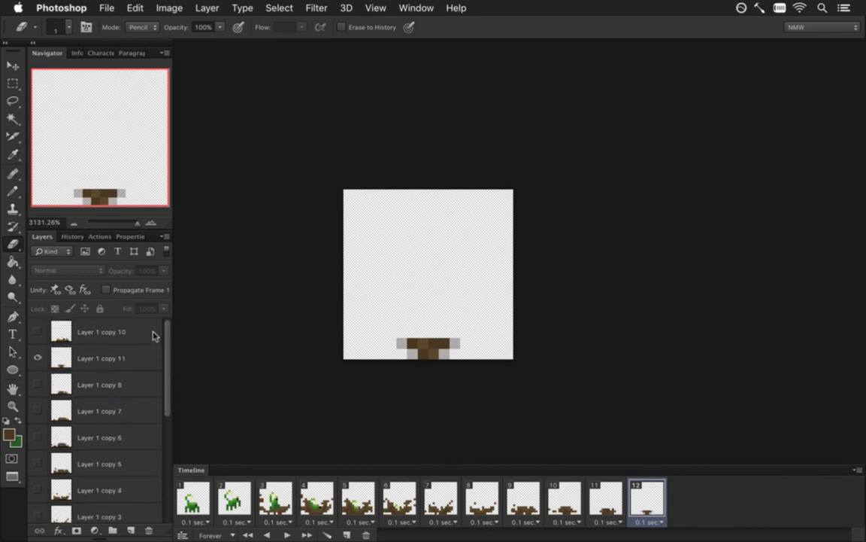
left_click(110, 356)
key("5")
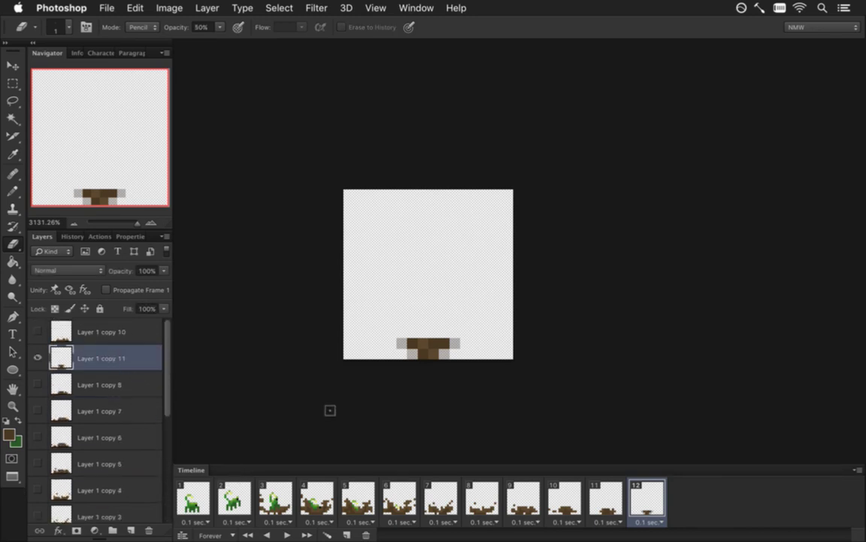
left_click_drag(414, 362, 443, 365)
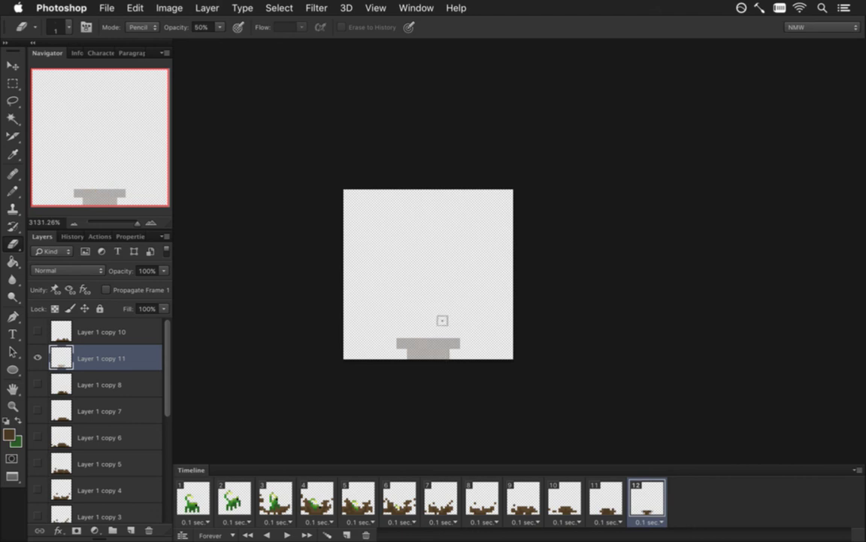
left_click(404, 363)
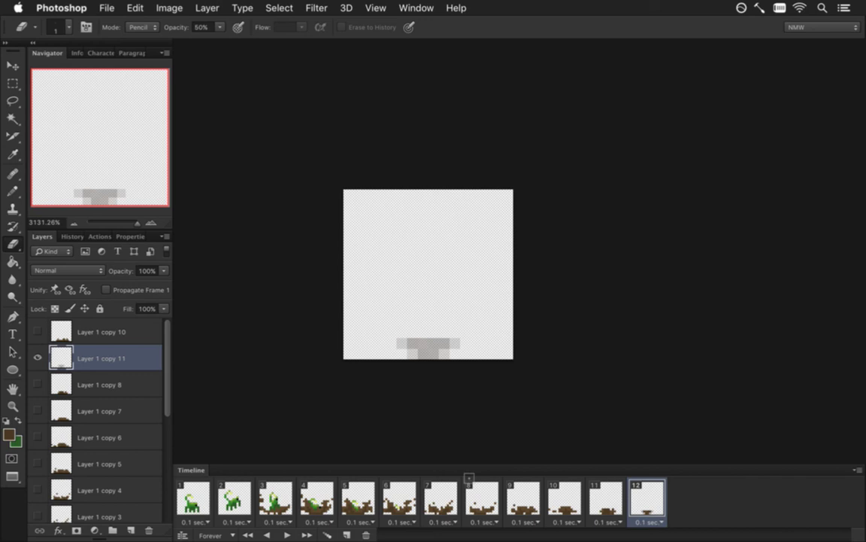
Render all frames as the ScorpionBurrow.png image sequence at document size and accept the export prompts.
key("super+alt+shift+r")
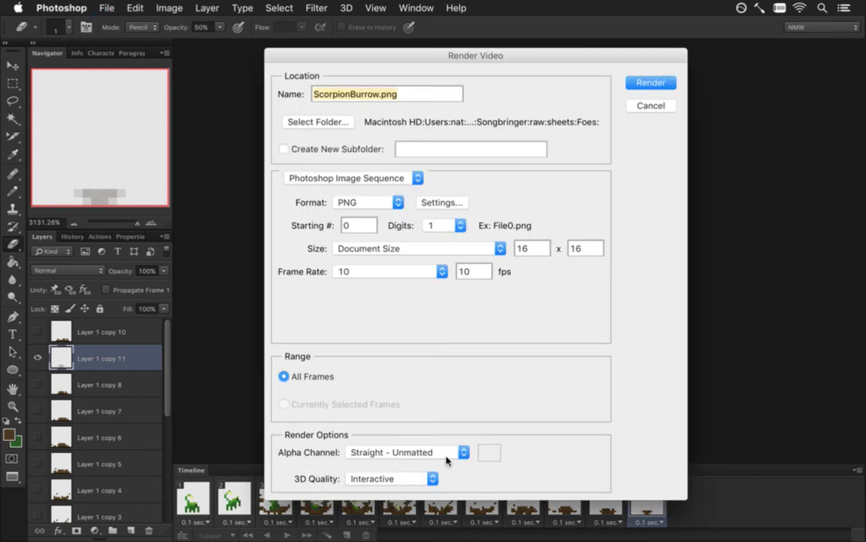
key("Return")
key("Return")
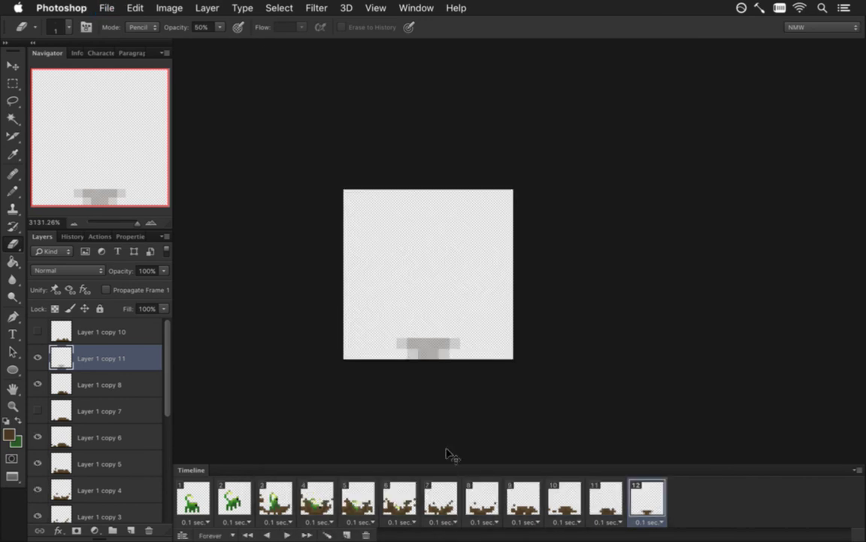
Switch to the game project, run it, cast fire while watching the creatures' faded last burrow frame, and quit back to Photoshop.
key("super+Tab")
key("super+r")
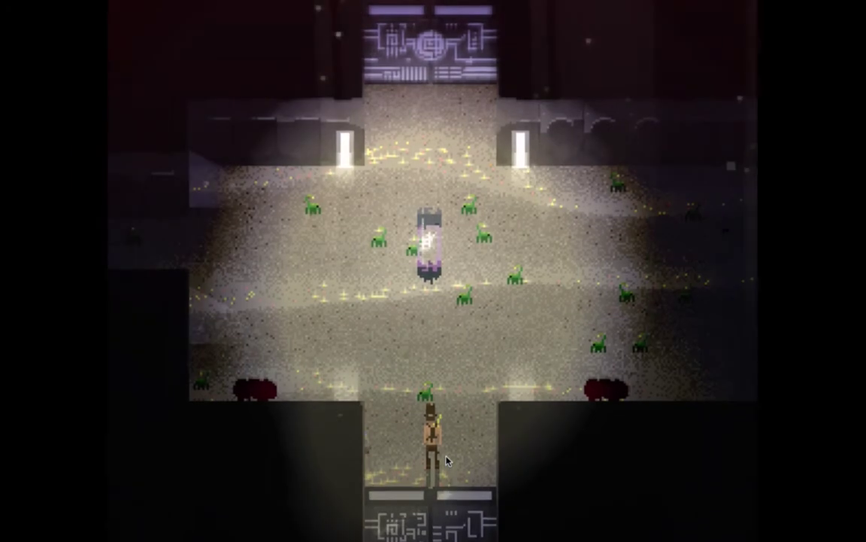
key("Up")
key("f")
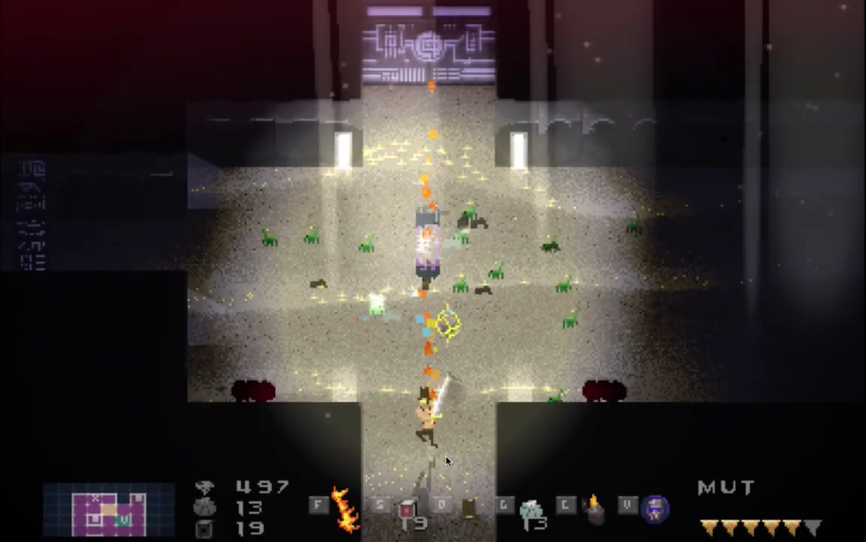
key("f")
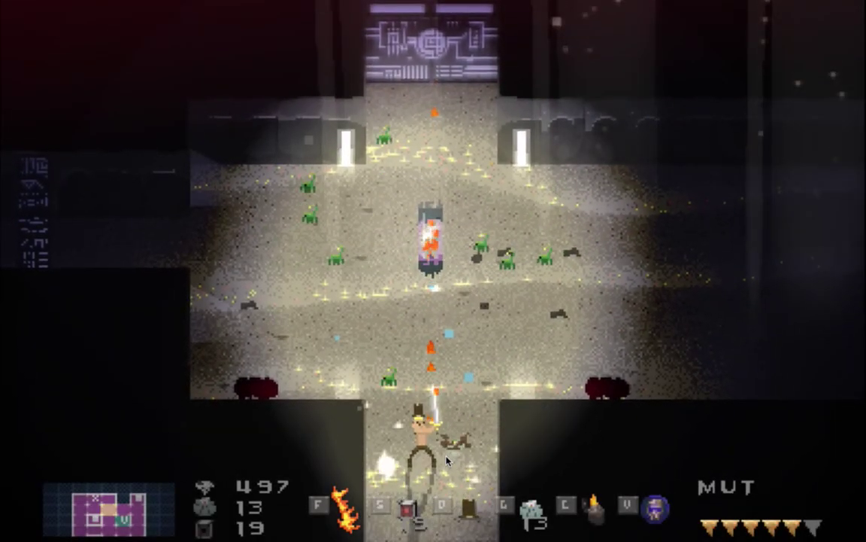
key("f")
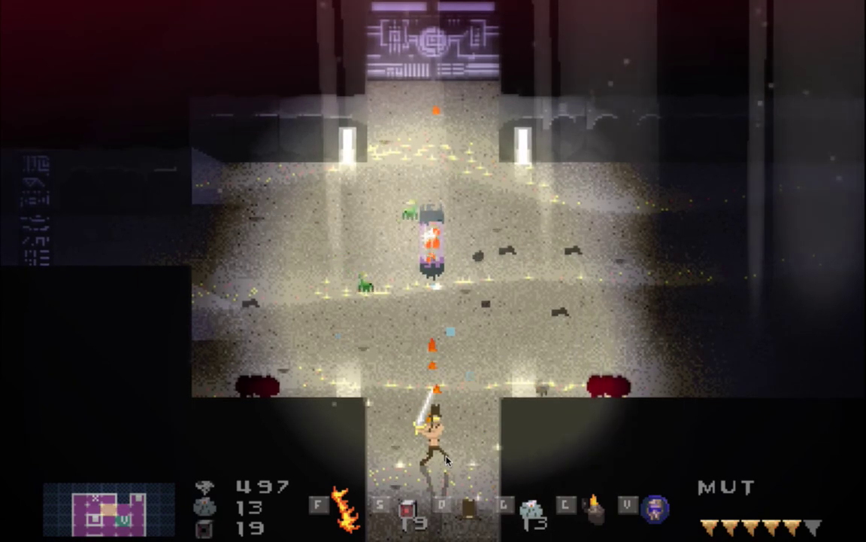
key("f")
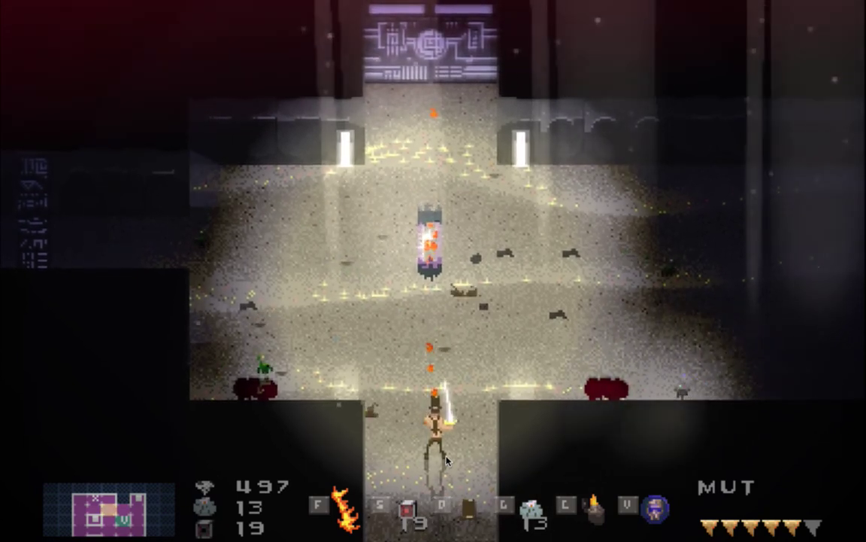
key("f")
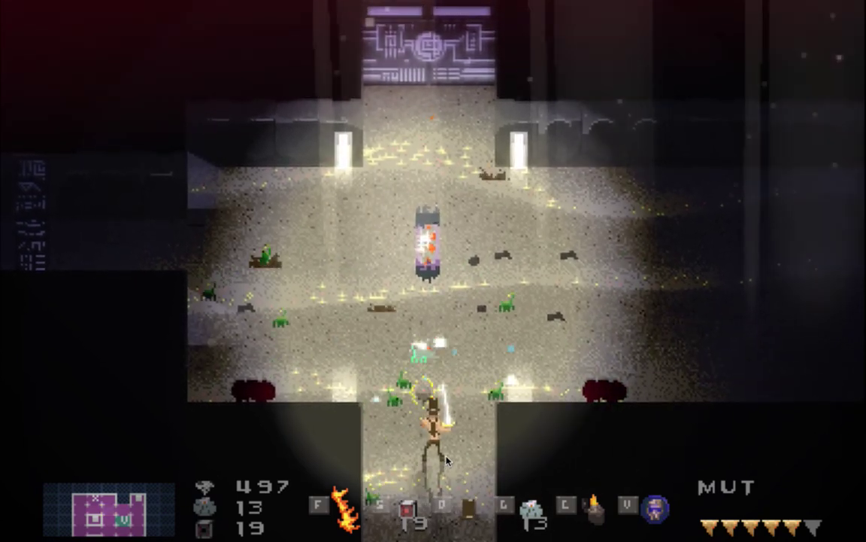
key("super+q")
key("super+Tab")
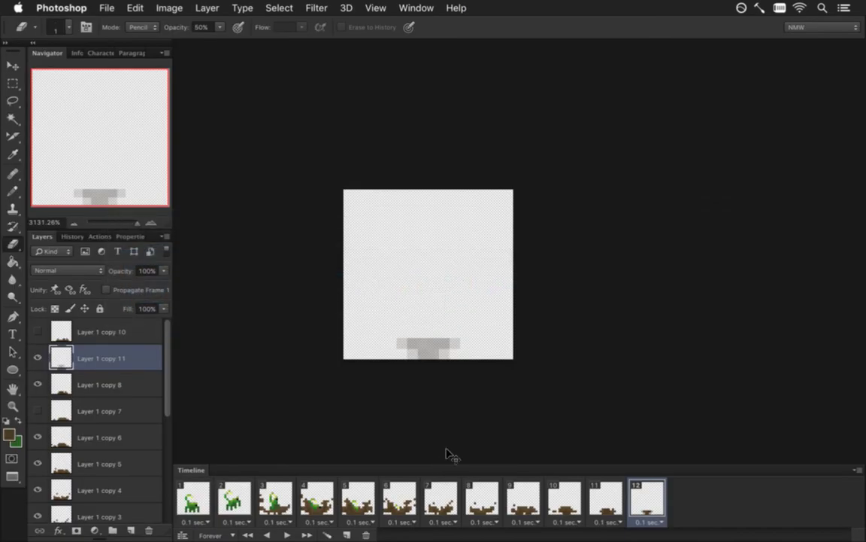
Undo the 50% erasing of the dirt in frame 12.
key("super+alt+z")
key("super+alt+z")
key("super+alt+z")
key("super+alt+z")
key("super+alt+z")
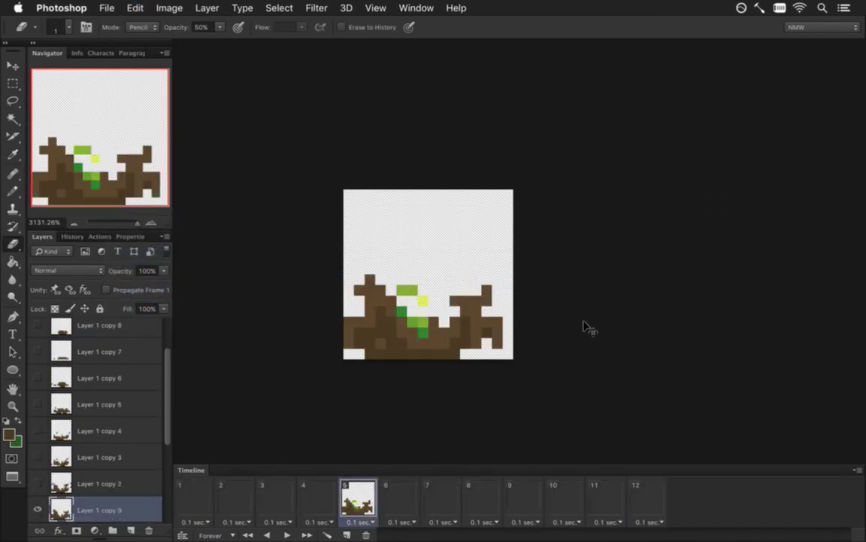
In frame 12, fade alternating dirt pixels on Layer 1 copy 11 using the Eraser at 20% opacity.
left_click(651, 502)
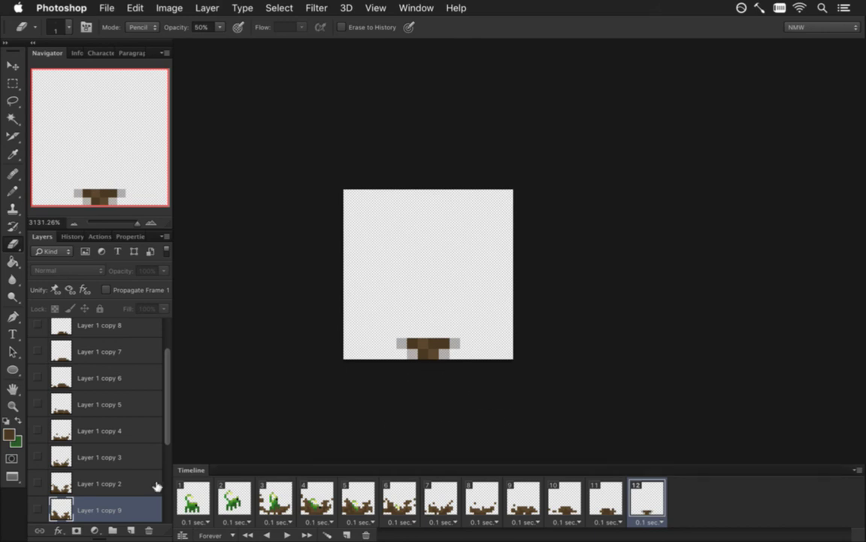
left_click_drag(168, 398, 163, 364)
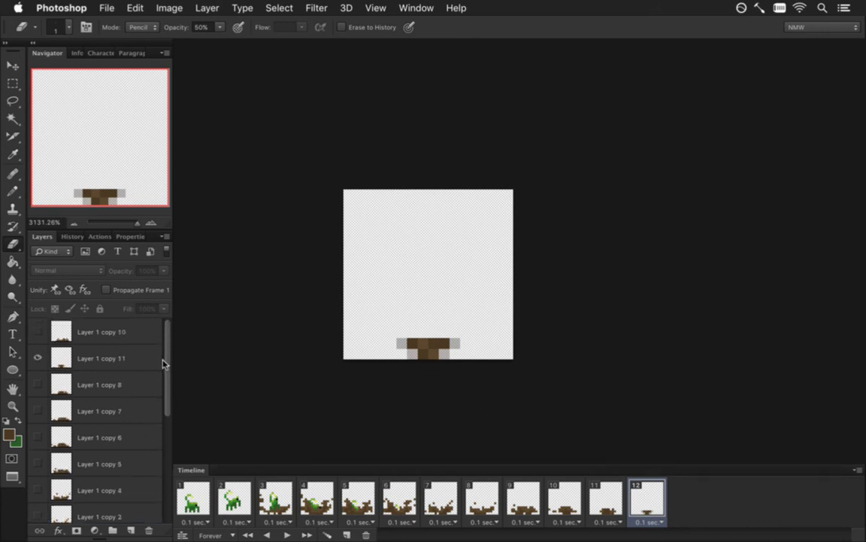
left_click(115, 356)
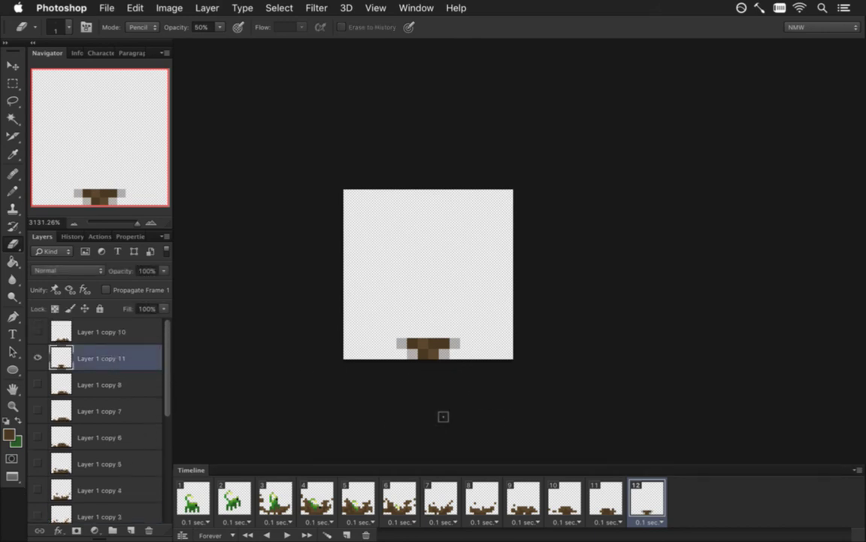
key("2")
left_click(433, 343)
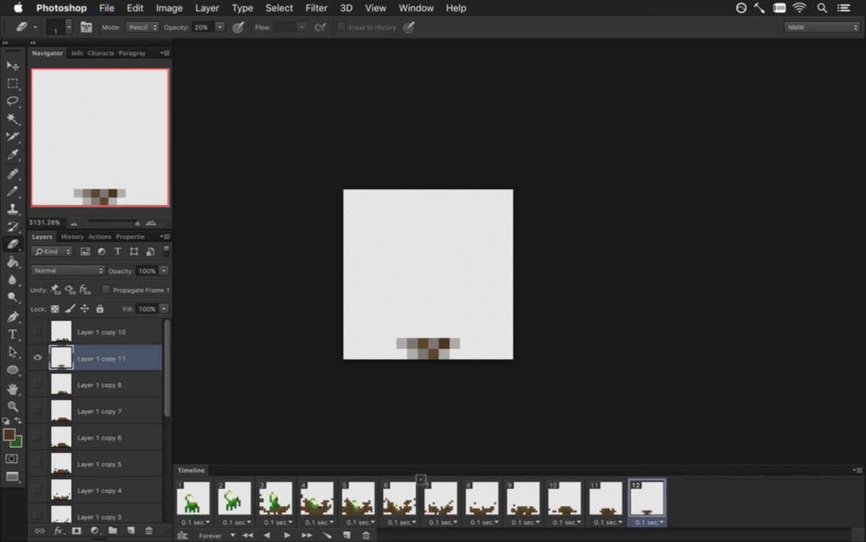
Export the revised burrow animation again as the ScorpionBurrow.png sequence with all frames included.
key("super+alt+shift+r")
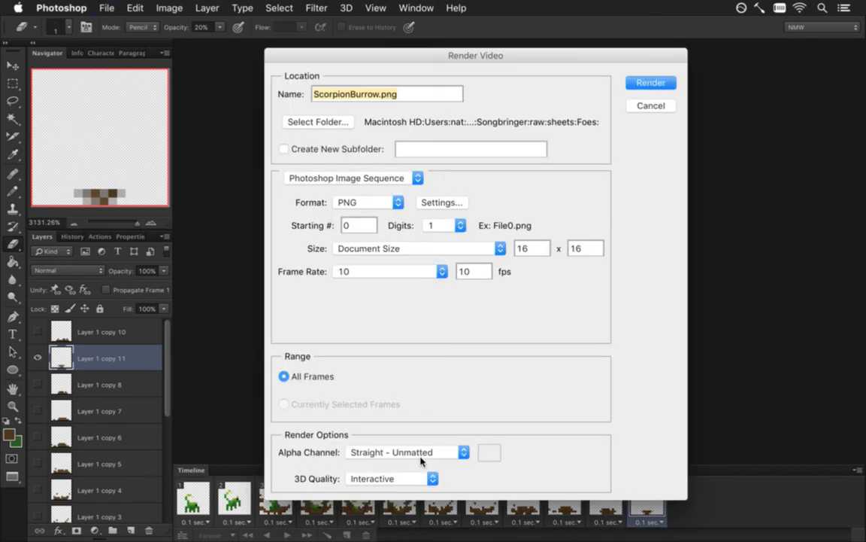
key("Return")
In the ScorpionUnburrow.psd document, move all layers up one pixel across all 13 frames and check frame 2.
left_click(411, 6)
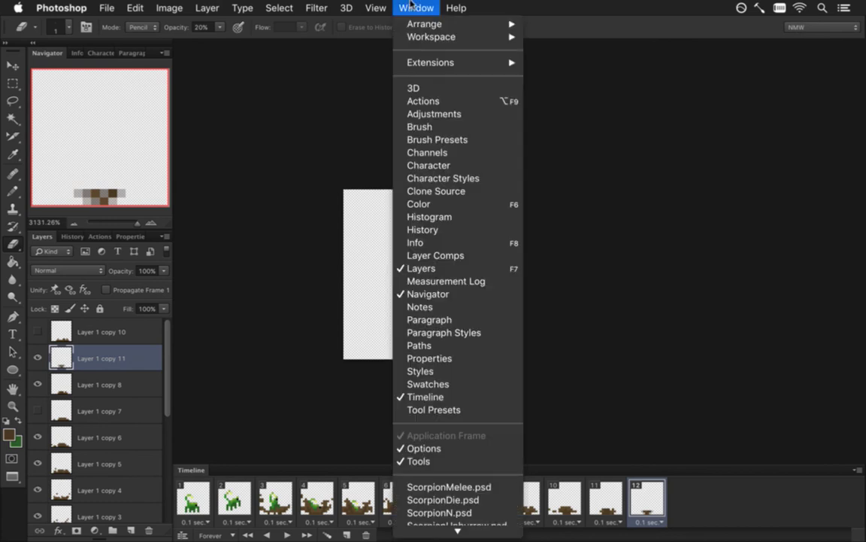
left_click(474, 464)
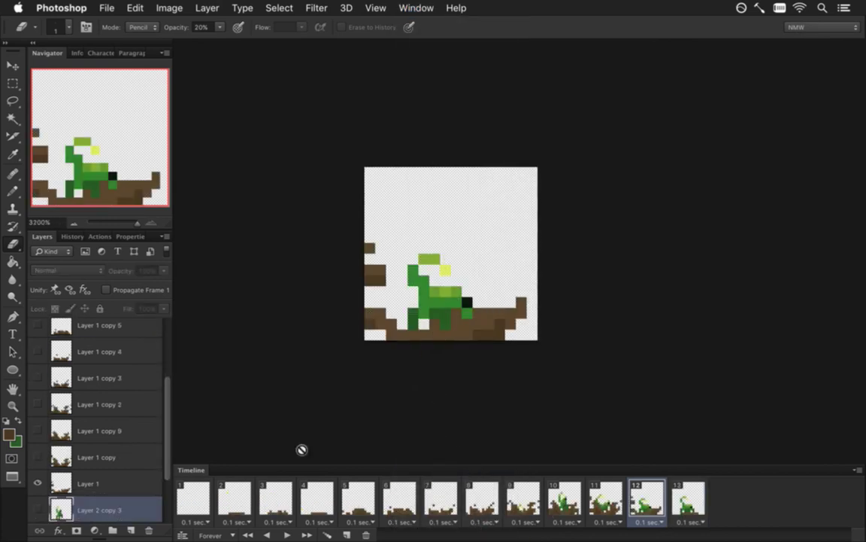
left_click(194, 502)
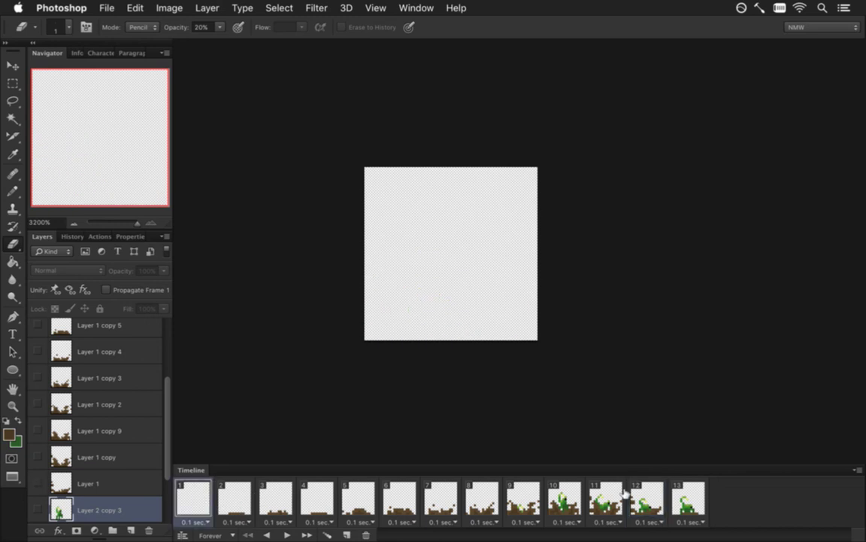
left_click(624, 505, "shift")
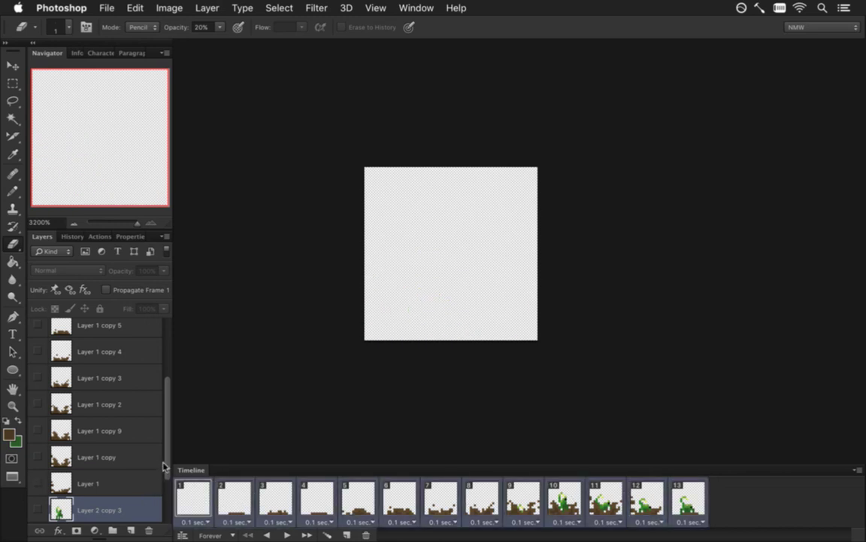
left_click_drag(170, 449, 169, 500)
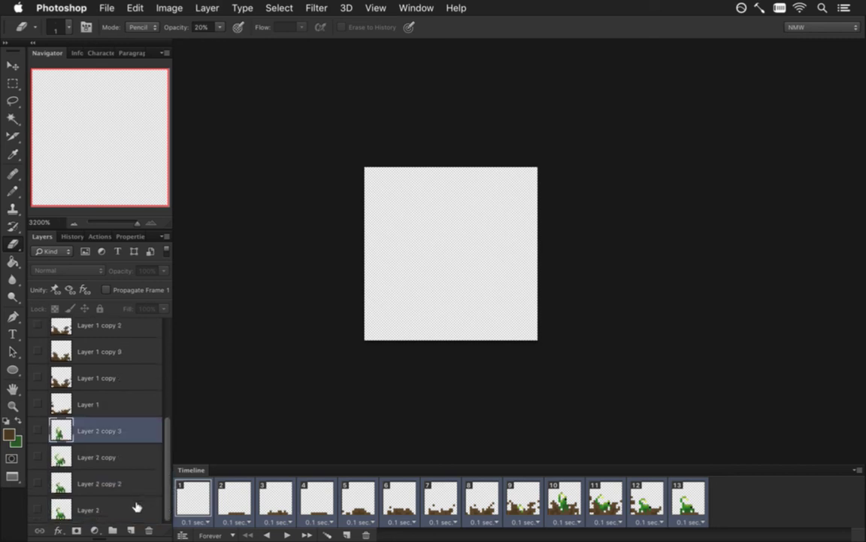
left_click(136, 507)
scroll(157, 406, "up", 5)
left_click(136, 326, "shift")
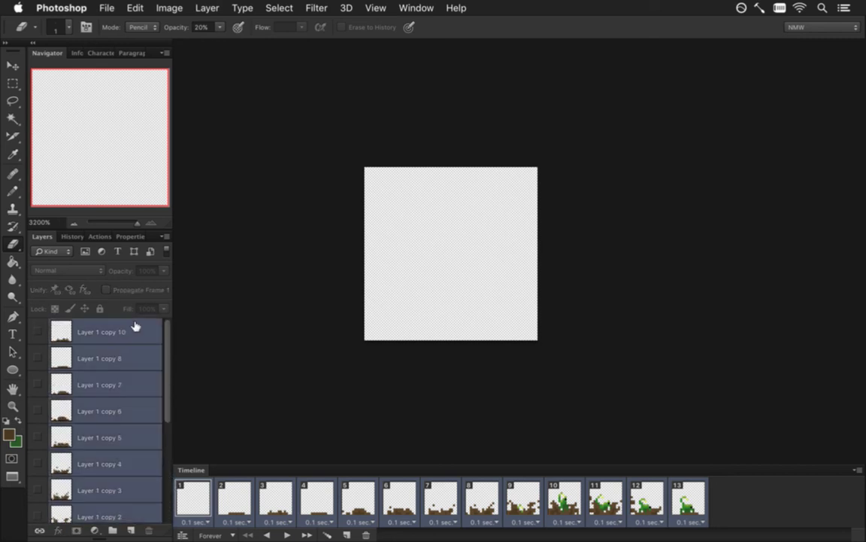
key("v")
key("Up")
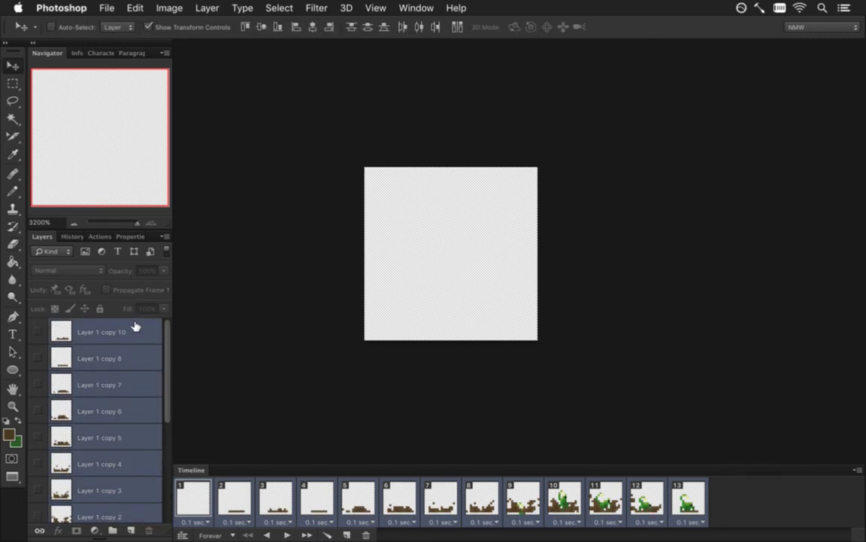
key("m")
left_click(235, 502)
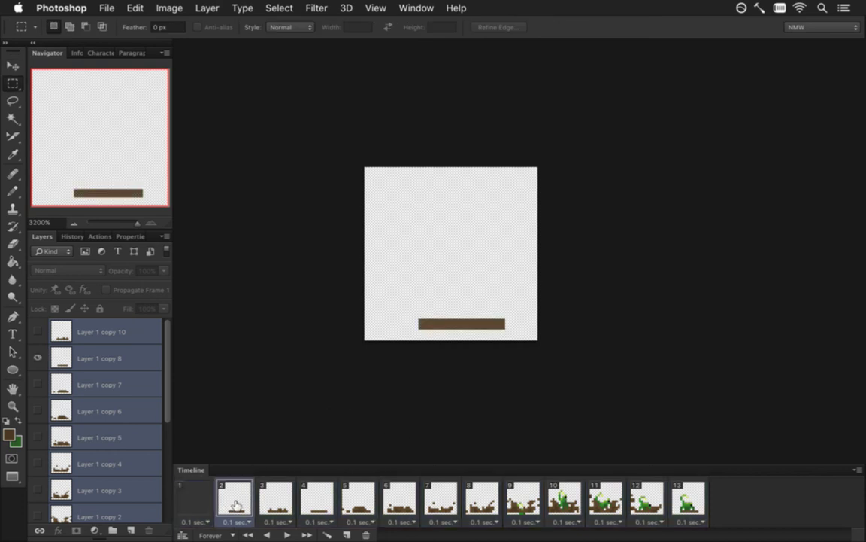
Delete the empty first frame from the animation timeline.
left_click(193, 498)
left_click(365, 534)
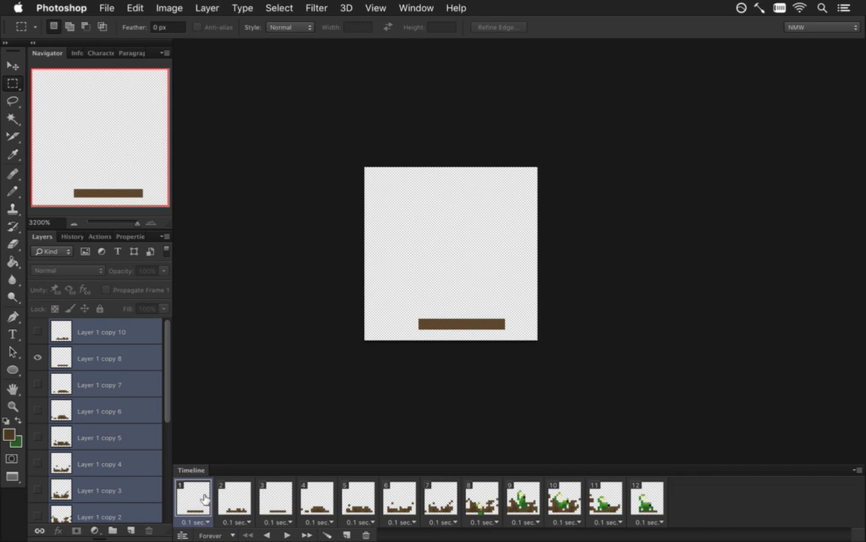
In frame 1 on Layer 1 copy 8, pencil a five-pixel dark brown row beneath the dirt strip and two single pixels above it.
left_click(104, 356)
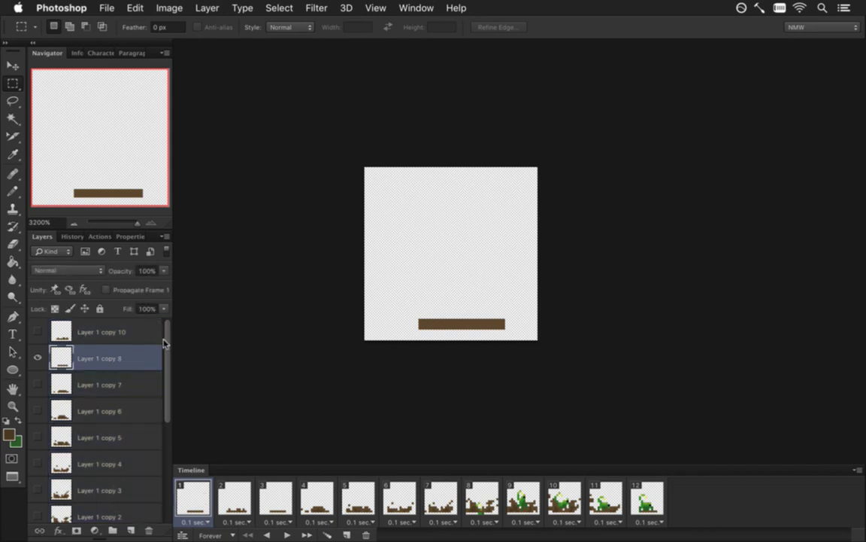
left_click(328, 502)
key("i")
left_click(205, 485)
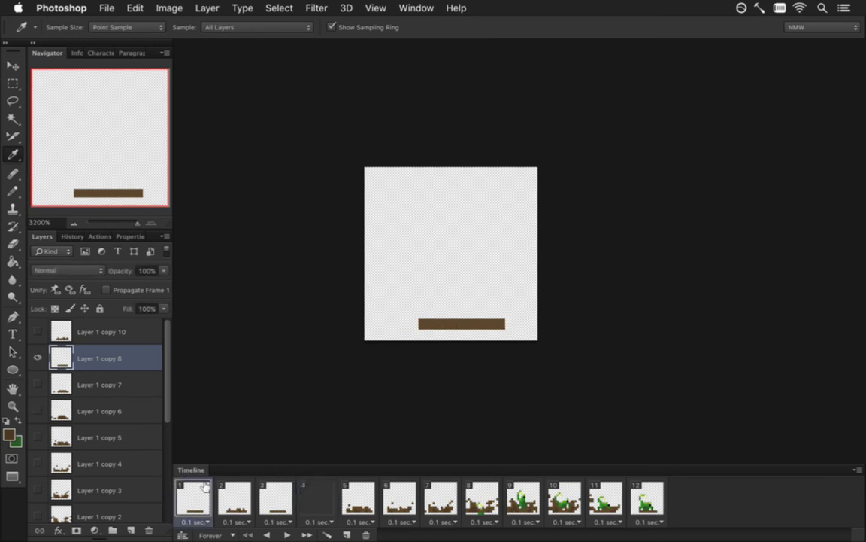
key("b")
left_click(435, 334)
left_click(457, 334)
left_click(446, 334)
left_click(467, 334)
left_click(478, 334)
left_click(445, 313)
left_click(478, 313)
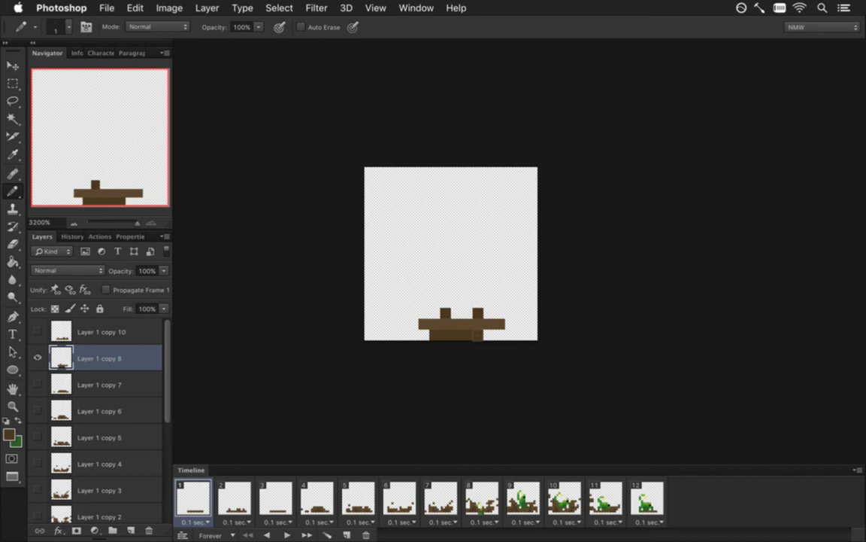
In frame 2 on Layer 1 copy 10, pencil a four-pixel dark brown strip and a separate single pixel along the canvas's bottom row.
left_click(248, 504)
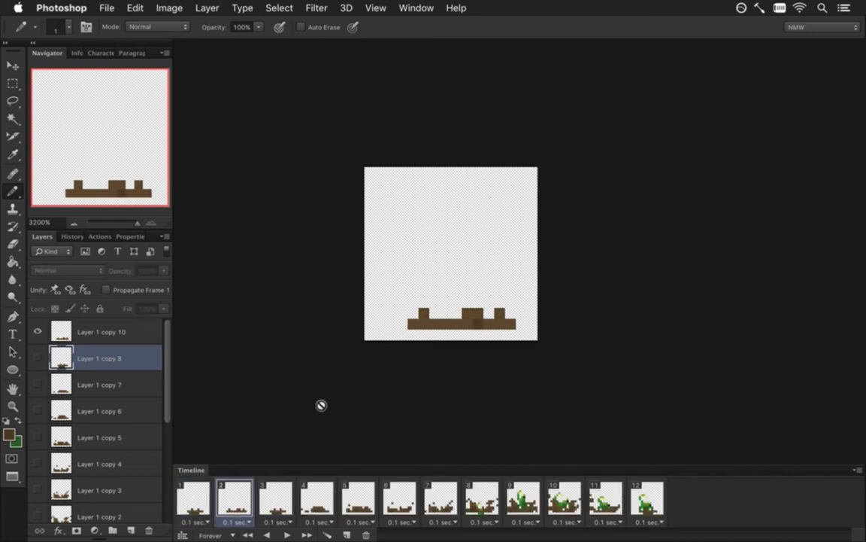
left_click(124, 332)
left_click_drag(435, 334, 457, 335)
left_click(467, 335)
Try removing frame 3 from the timeline, and undo the removal after comparing frames 1 and 2.
left_click(282, 500)
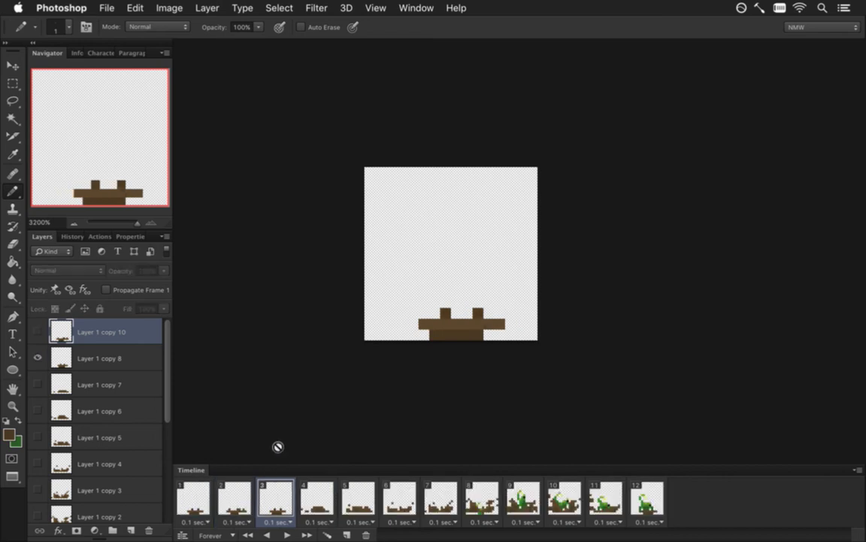
left_click(242, 508)
left_click(267, 483)
left_click(366, 533)
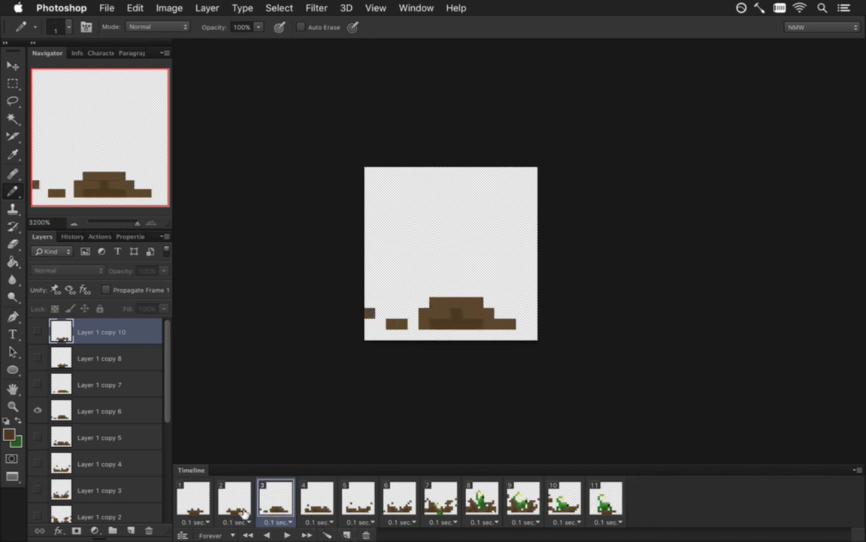
left_click(194, 500)
left_click(234, 501)
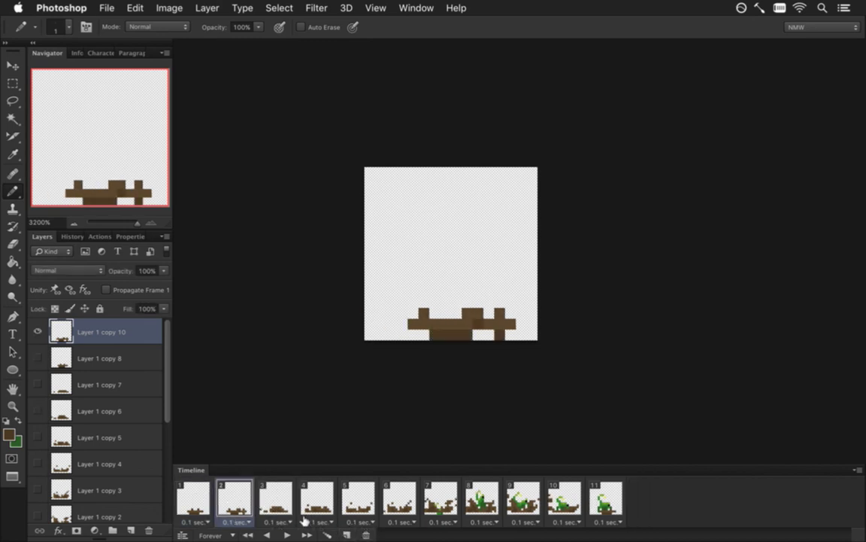
key("super+z")
Compare frames 3 and 4, and delete frame 3, which repeats Layer 1 copy 8.
left_click(281, 496)
left_click(321, 503)
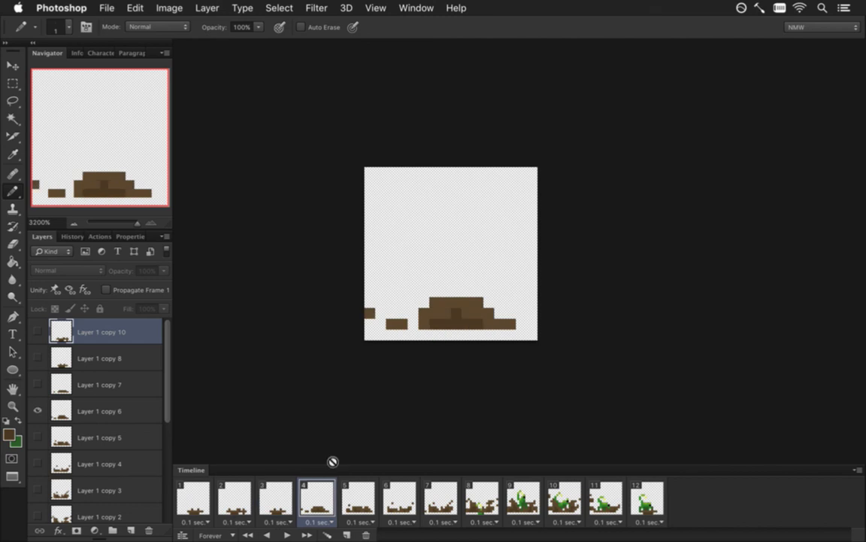
left_click(276, 499)
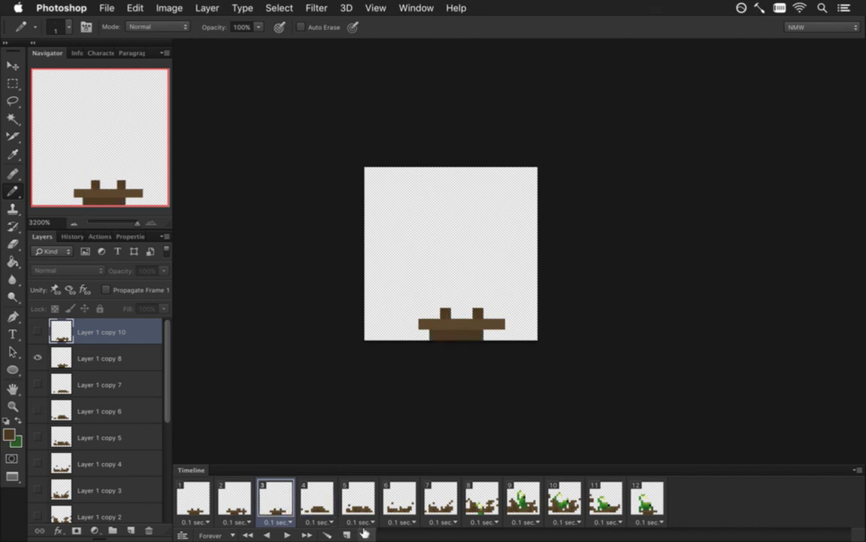
left_click(366, 532)
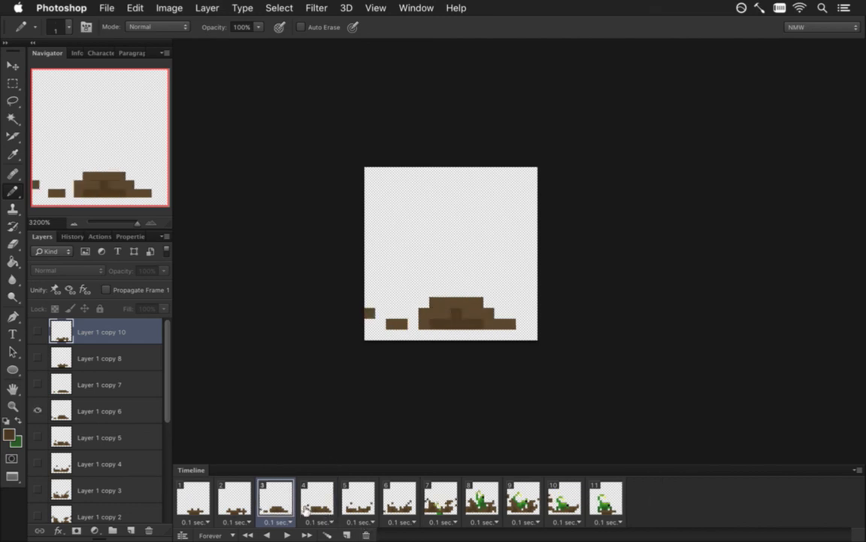
Try a dark brown pencil row under the dirt mound on Layer 1 copy 6 in frame 3, and undo it.
left_click(79, 412)
left_click_drag(423, 335, 458, 335)
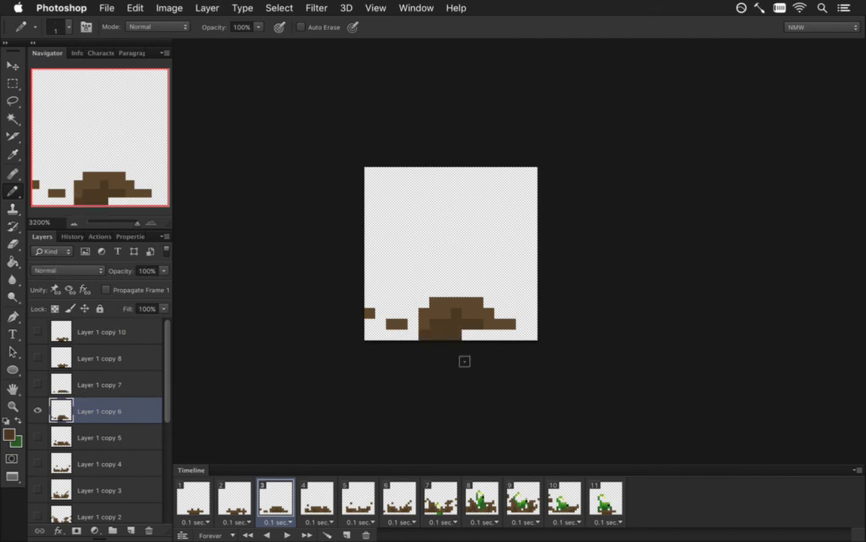
key("super+z")
left_click(438, 336)
left_click(528, 207)
left_click(530, 206)
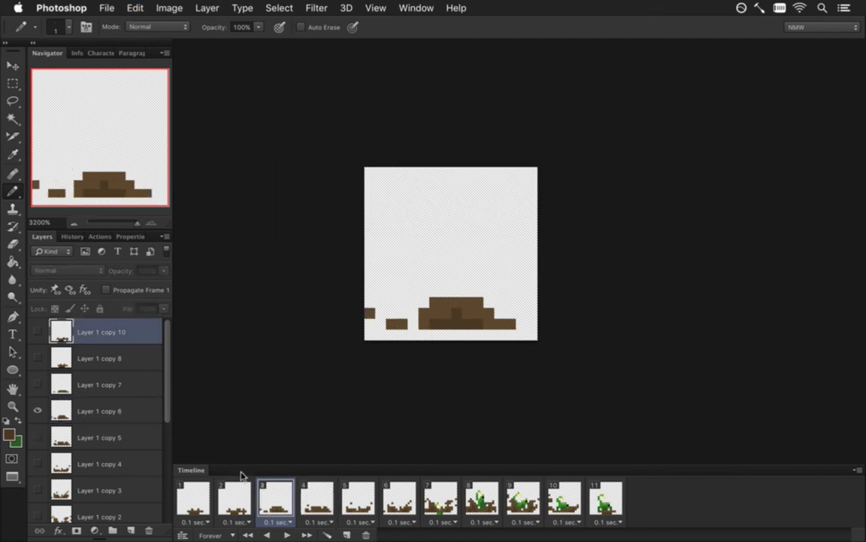
In frame 3 on Layer 1 copy 6, pencil two separate two-pixel dark brown clumps beneath the dirt mound.
left_click(114, 412)
left_click(435, 335)
left_click(446, 335)
left_click_drag(488, 335, 477, 335)
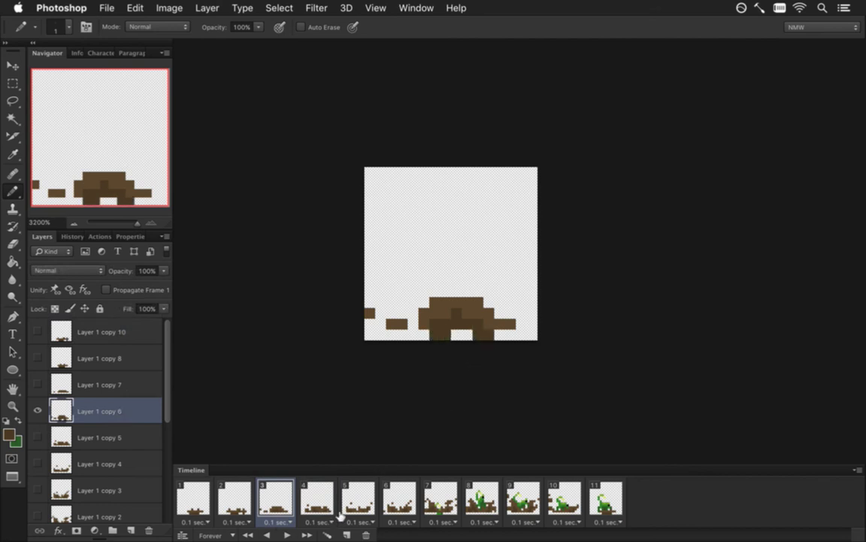
Pencil dark brown dirt clumps along the bottom row of frame 4 on Layer 1 copy 5 and frame 5 on Layer 1 copy 4.
left_click(319, 499)
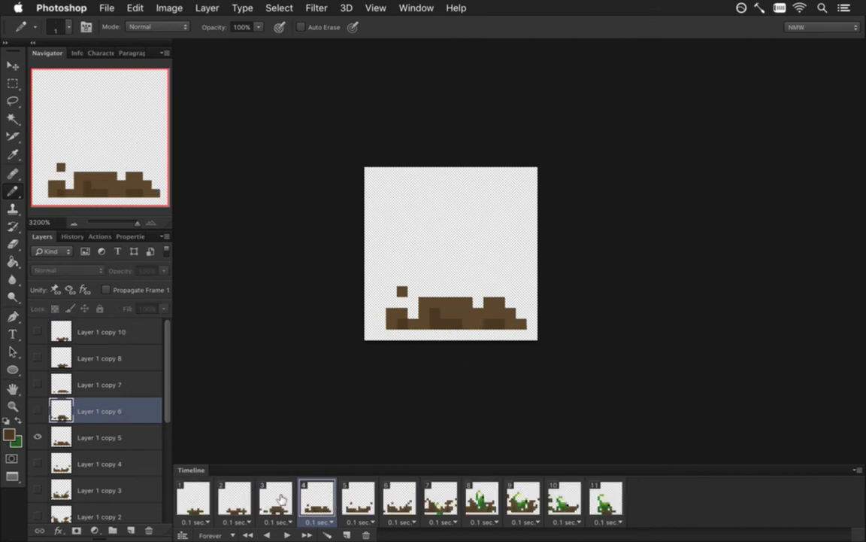
left_click_drag(107, 423, 53, 446)
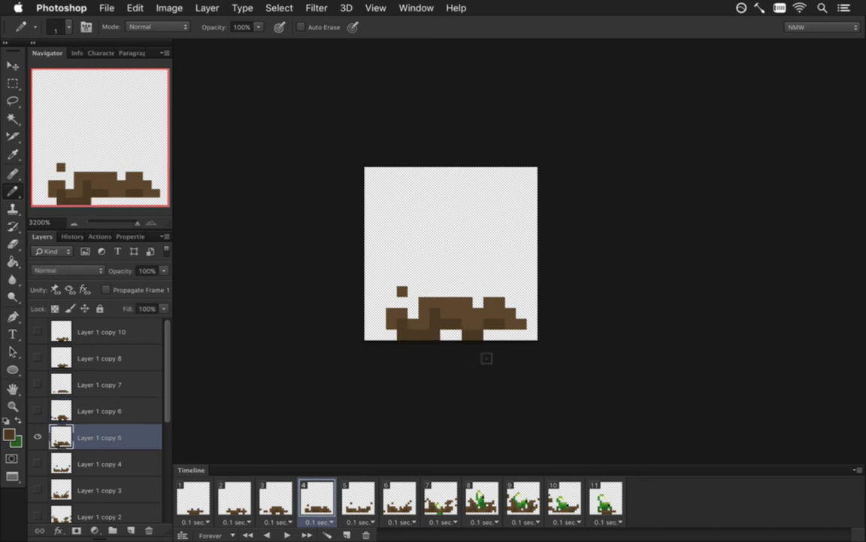
left_click(371, 494)
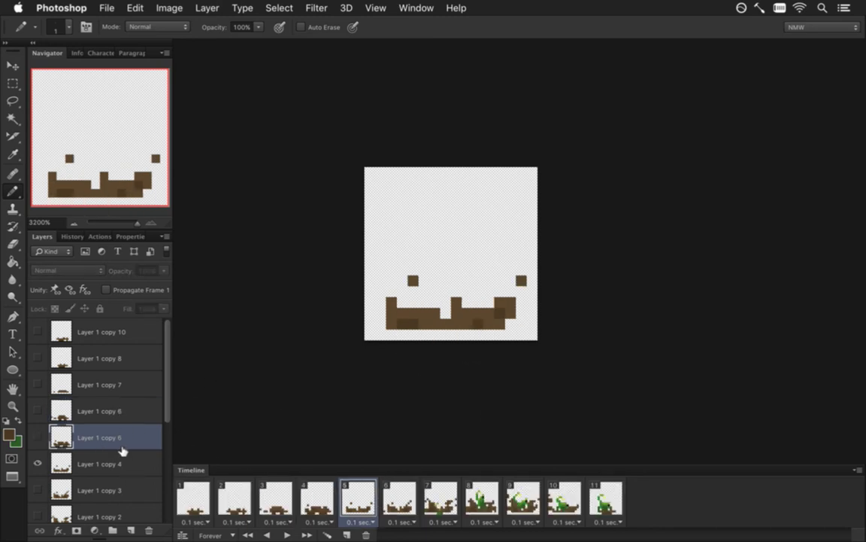
left_click(110, 465)
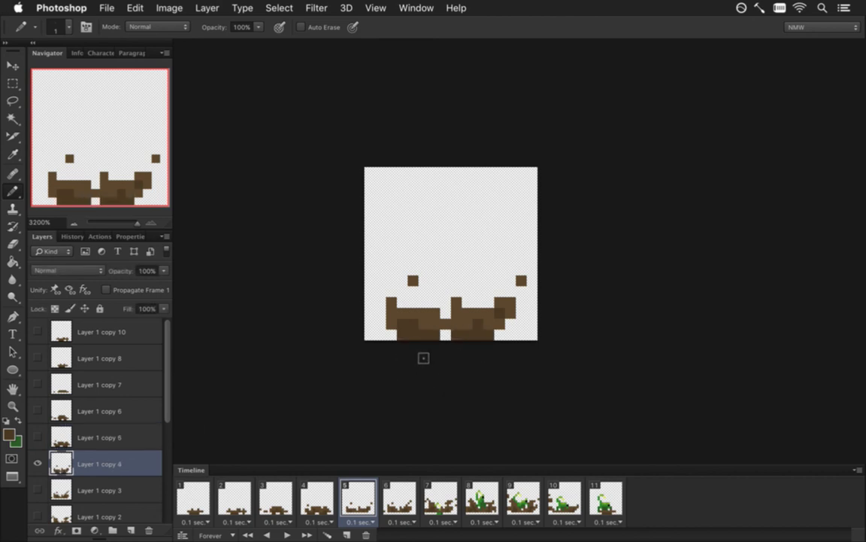
In frame 5, erase one pixel from the bottom dirt row of Layer 1 copy 4 with the Eraser at 100% opacity.
key("e")
left_click(423, 334)
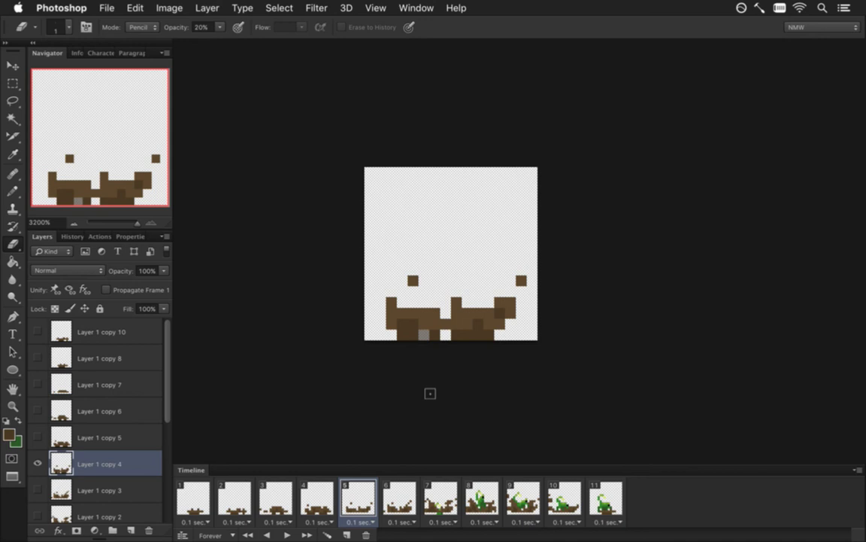
left_click(423, 334)
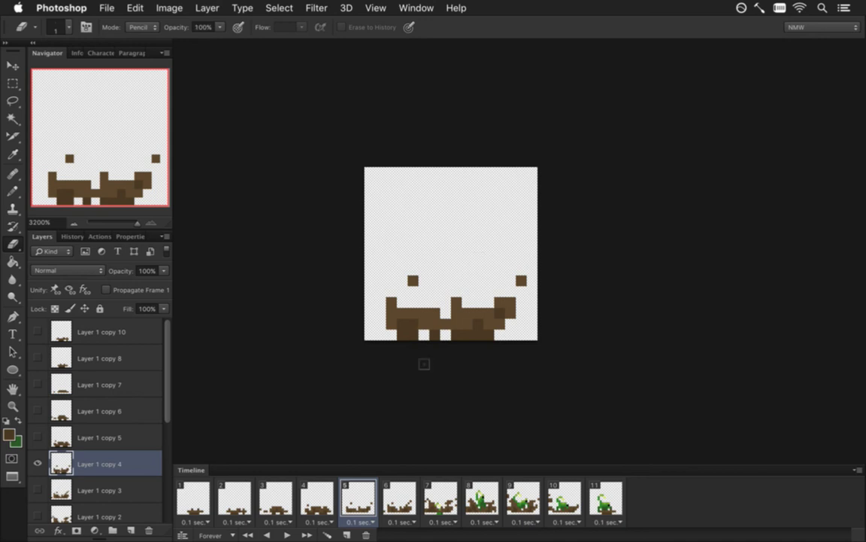
In frame 6 on Layer 1 copy 3, pencil dark brown clumps three, one and two pixels wide along the bottom row.
left_click(392, 502)
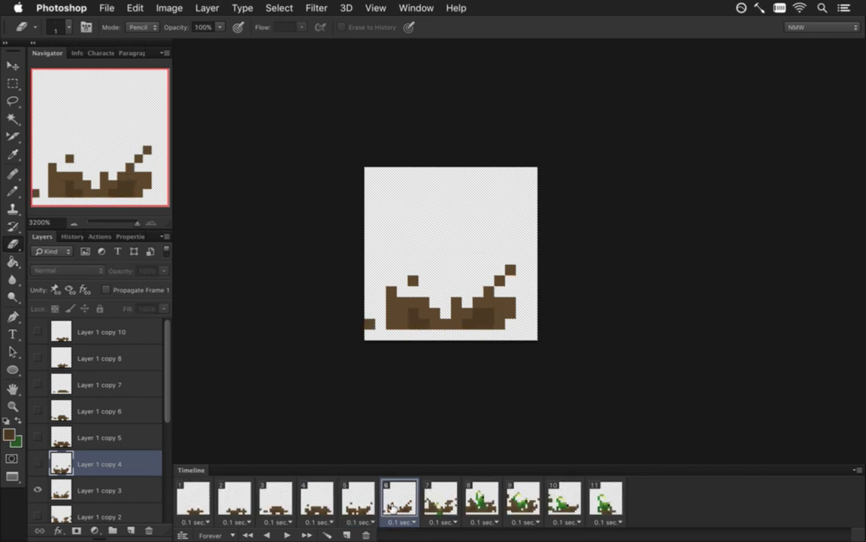
left_click(108, 492)
key("b")
left_click_drag(402, 335, 424, 335)
left_click_drag(477, 335, 489, 335)
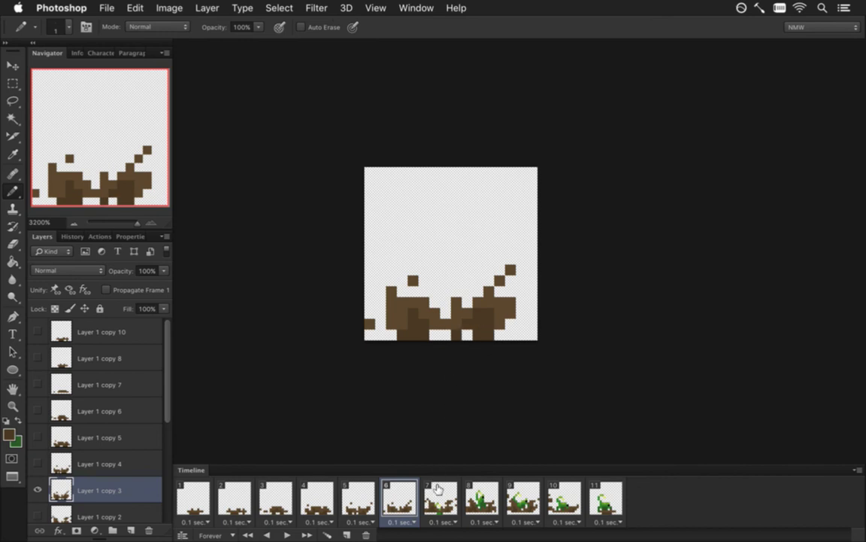
Pencil dark brown dirt along the bottom row of frame 7 on Layer 1 copy 2, covering the green pixels, and frame 8 on Layer 1 copy 9.
left_click(439, 490)
scroll(158, 414, "down", 3)
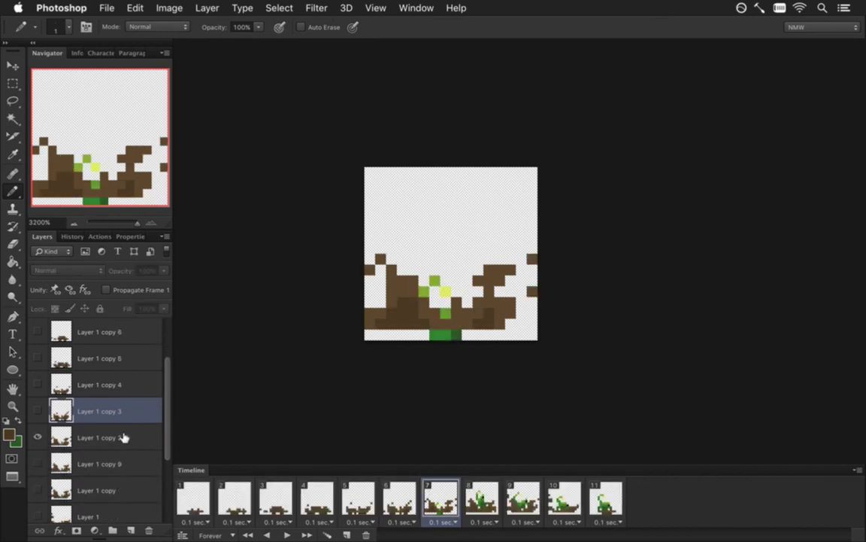
left_click(129, 439)
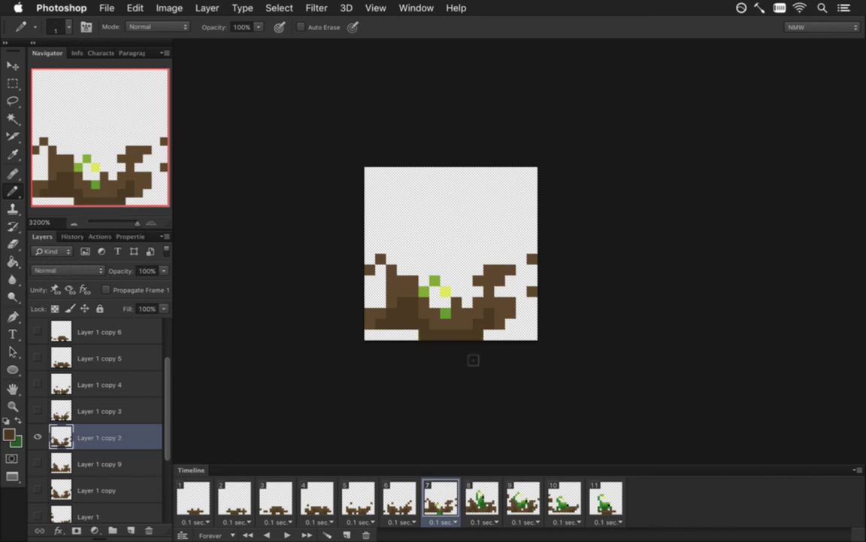
left_click(481, 490)
left_click(95, 464)
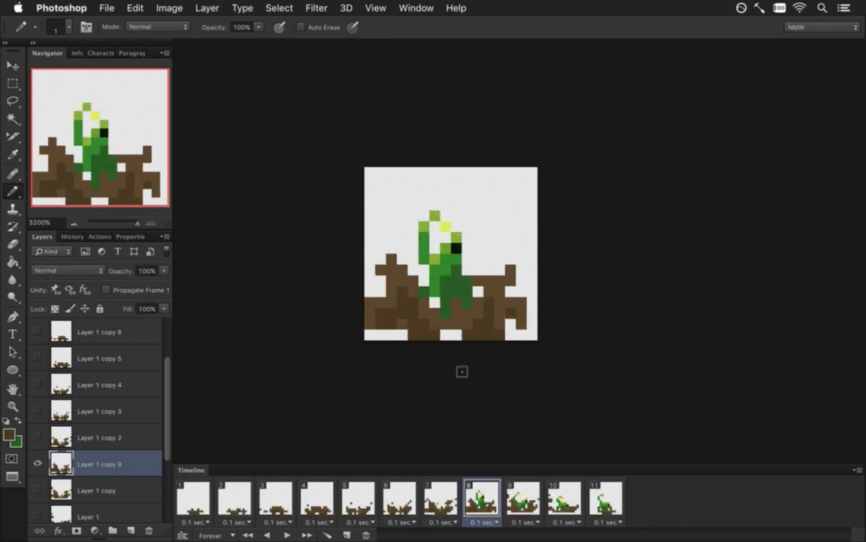
Pencil dark brown dirt along the bottom row of frame 9 on Layer 1 copy and frame 10 on Layer 1.
left_click(527, 495)
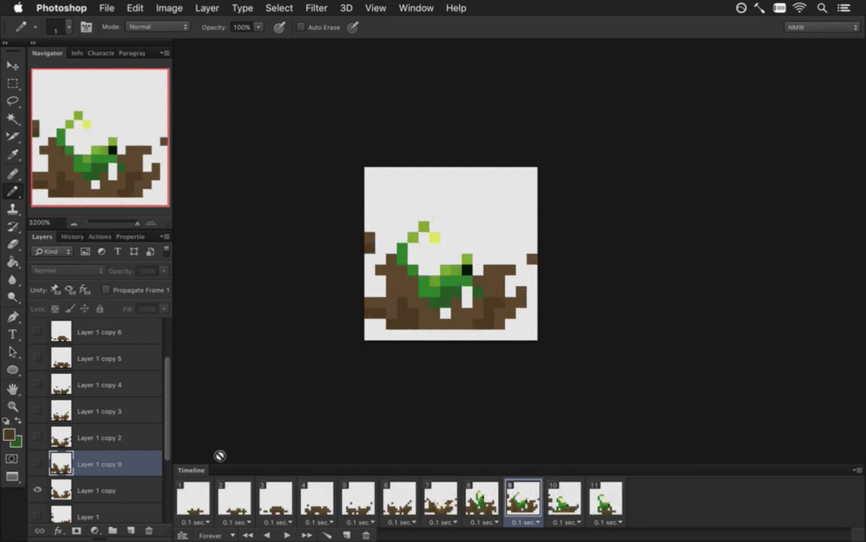
left_click(98, 491)
left_click_drag(392, 334, 478, 334)
left_click(489, 334)
left_click(435, 334)
left_click(560, 492)
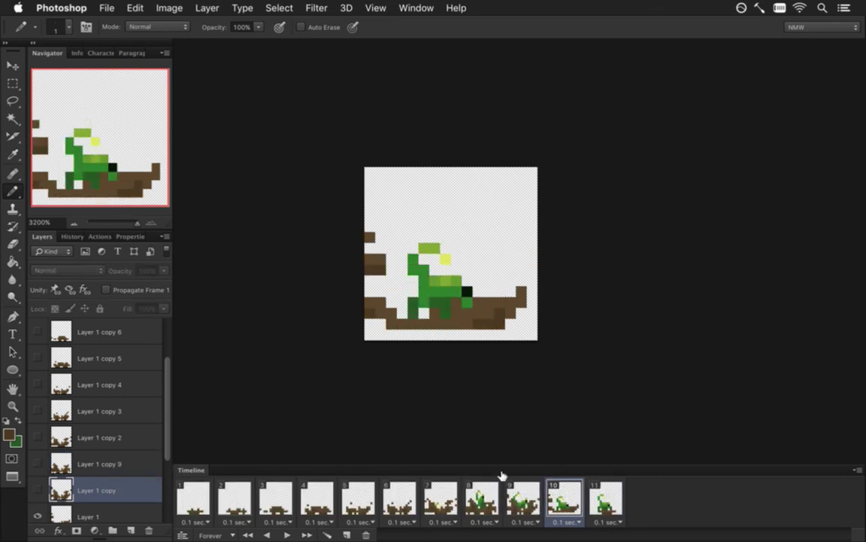
left_click(66, 512)
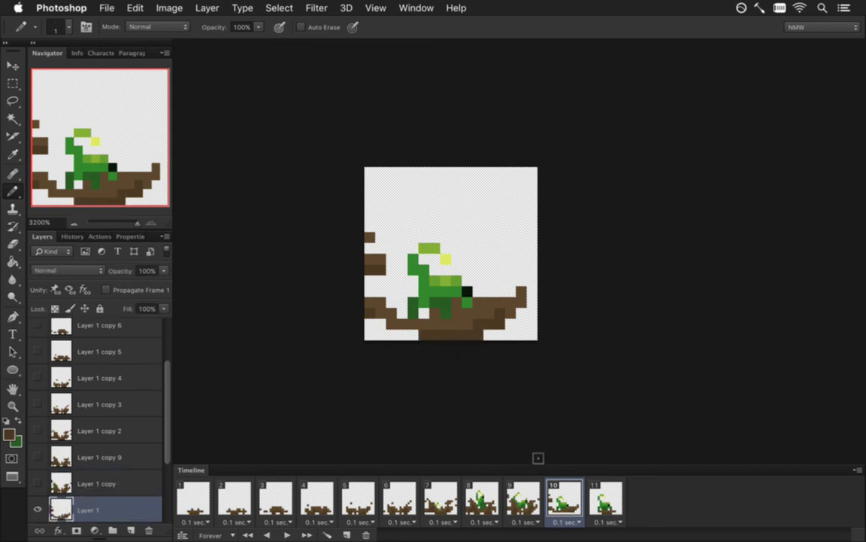
In frame 11, show Layer 1 copy 7 instead of Layer 1 copy 8 and pencil dark brown dirt pixels along its bottom row.
left_click(611, 499)
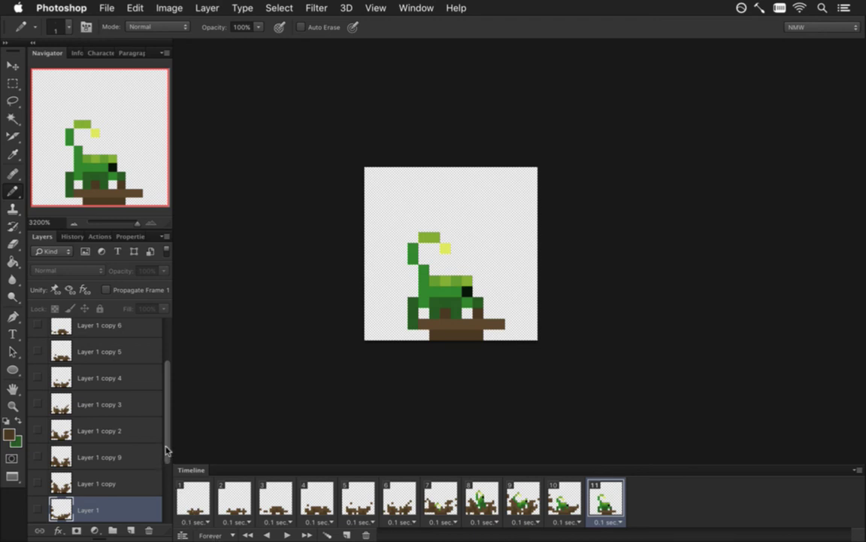
left_click_drag(167, 413, 166, 363)
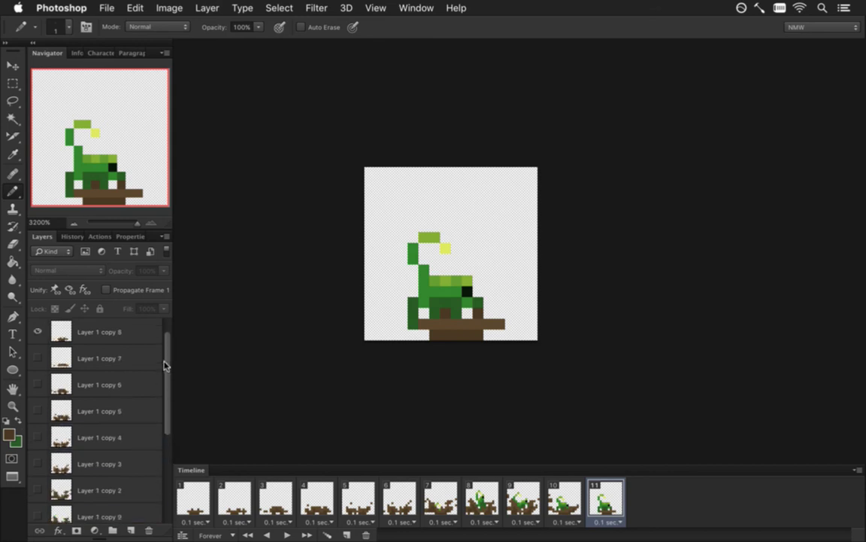
left_click(62, 382)
left_click(36, 384)
left_click(37, 358)
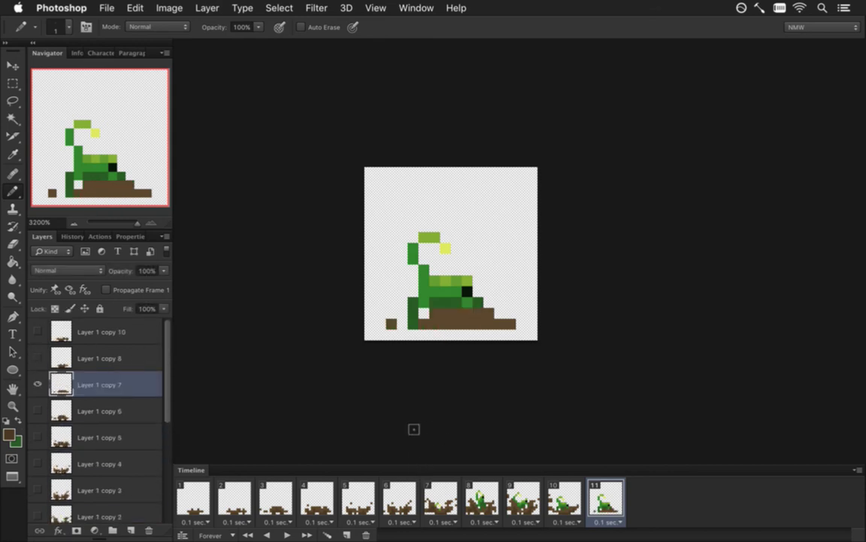
left_click_drag(424, 334, 457, 323)
left_click(467, 334)
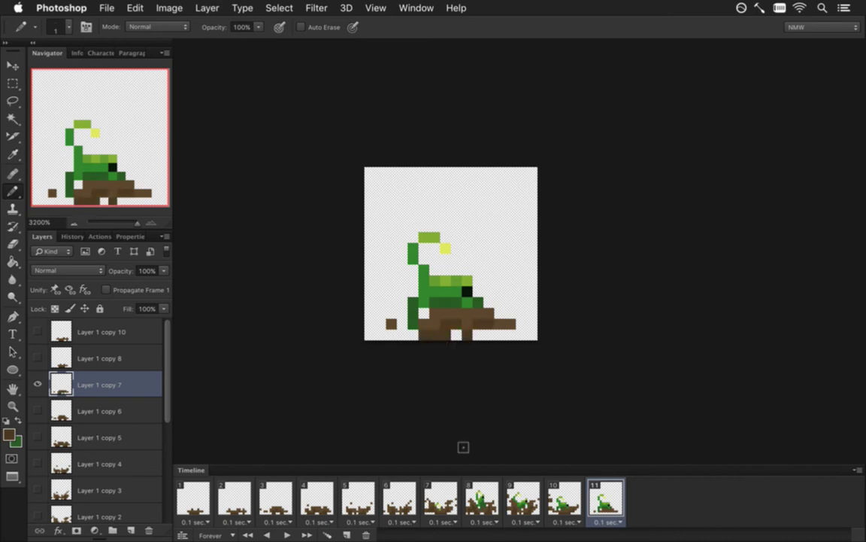
Compare the dirt in frames 10, 7 and 6 of the unburrow animation.
left_click(559, 489)
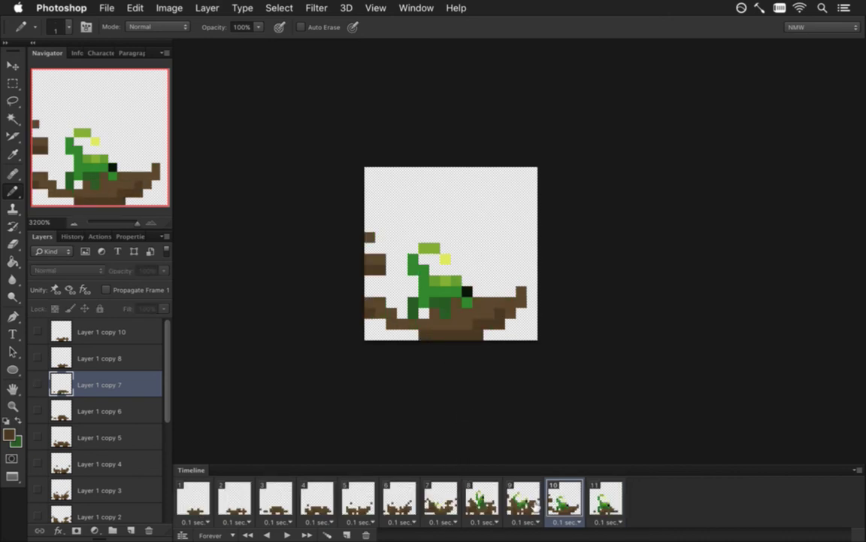
left_click(452, 499)
left_click(412, 499)
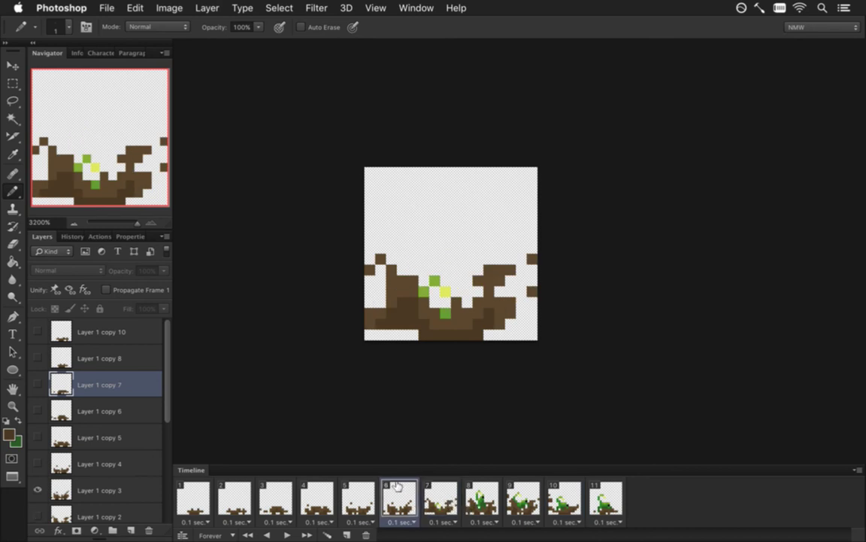
left_click(453, 502)
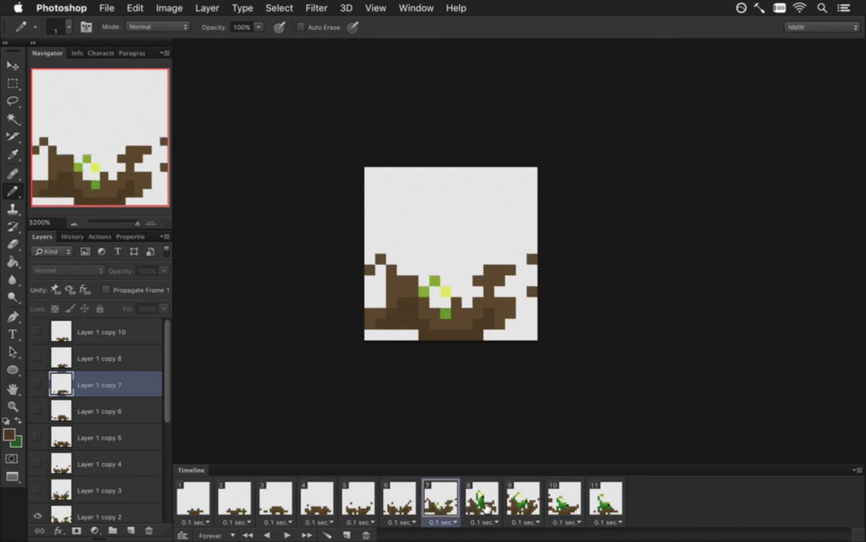
In frame 8, move the scorpion on Layer 2 copy 3 down three pixels so it sits partly in the dirt.
left_click(486, 510)
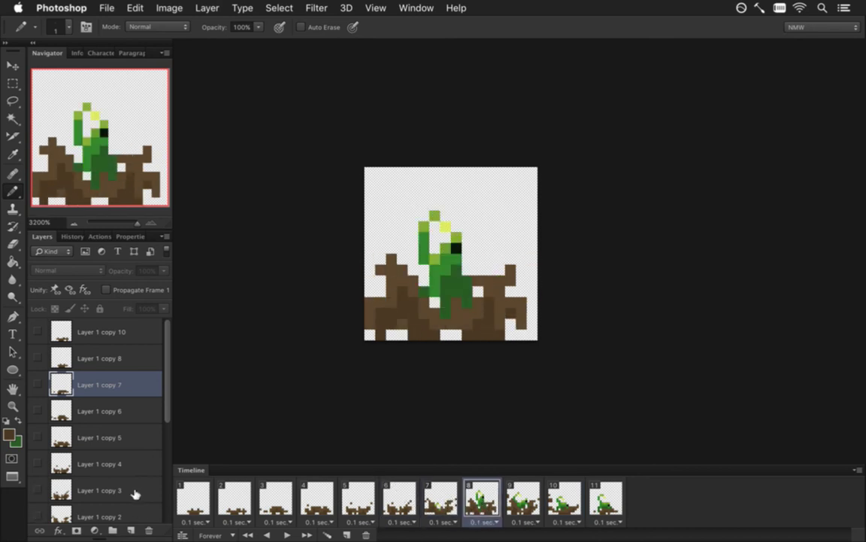
left_click_drag(168, 397, 164, 450)
left_click(111, 460)
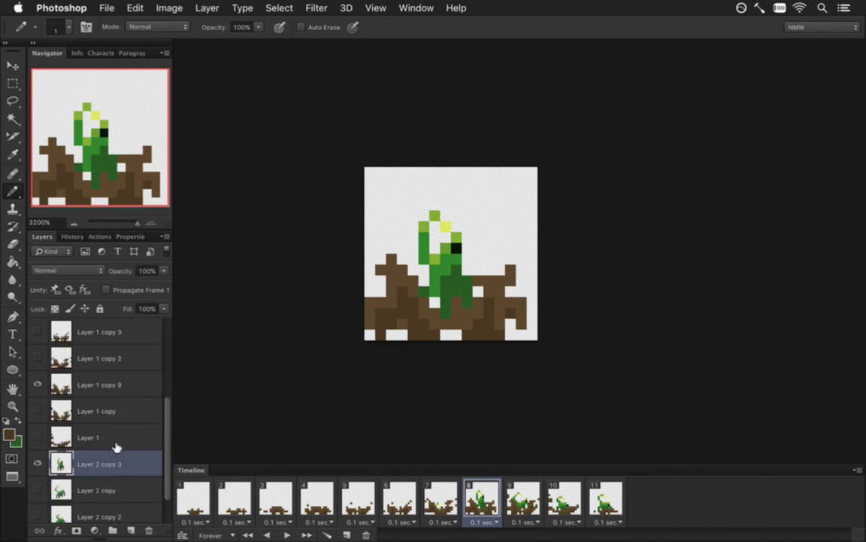
key("v")
key("Down")
key("Down")
key("Down")
key("Down")
key("Down")
key("Down")
key("Down")
key("Down")
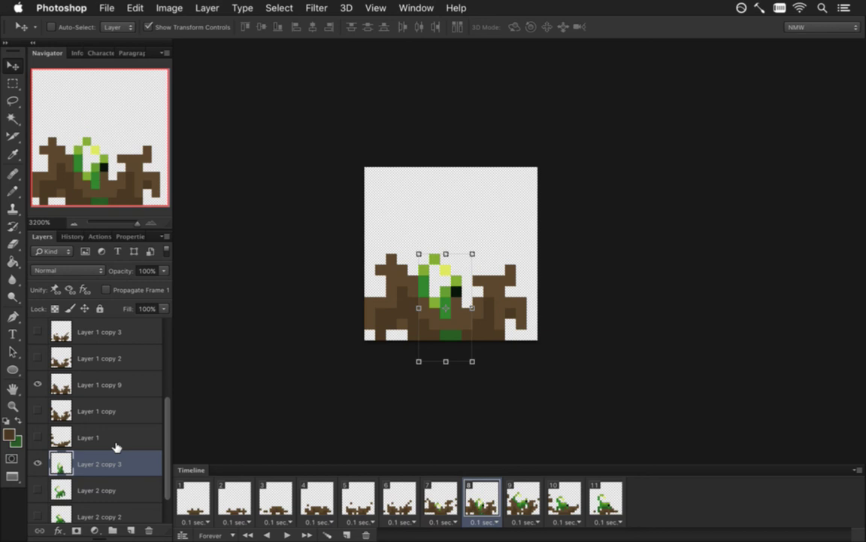
key("Up")
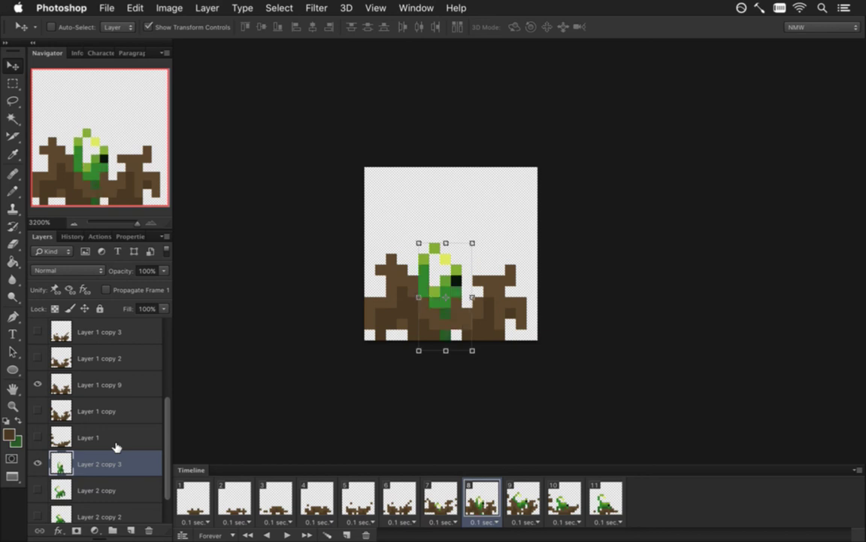
Pencil dark brown dirt over the green pixel on the bottom row of frame 8 on Layer 1 copy 9.
key("m")
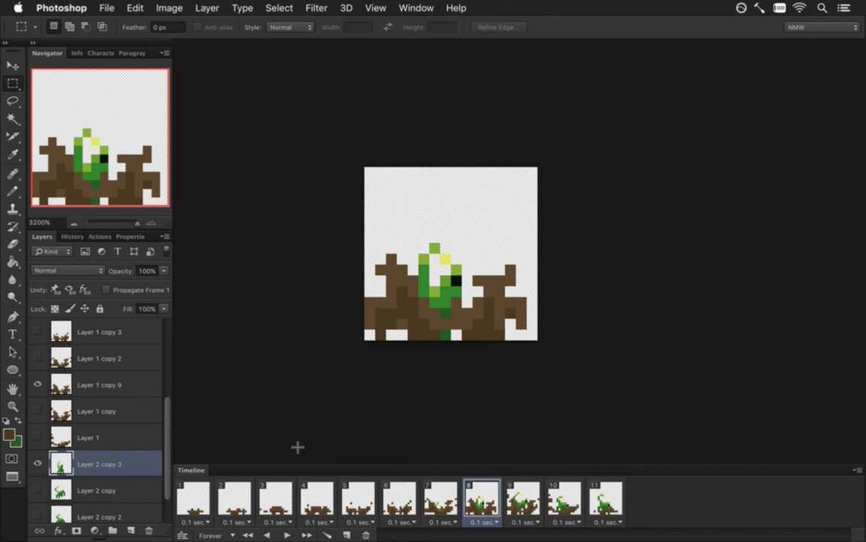
left_click(89, 382)
key("i")
key("b")
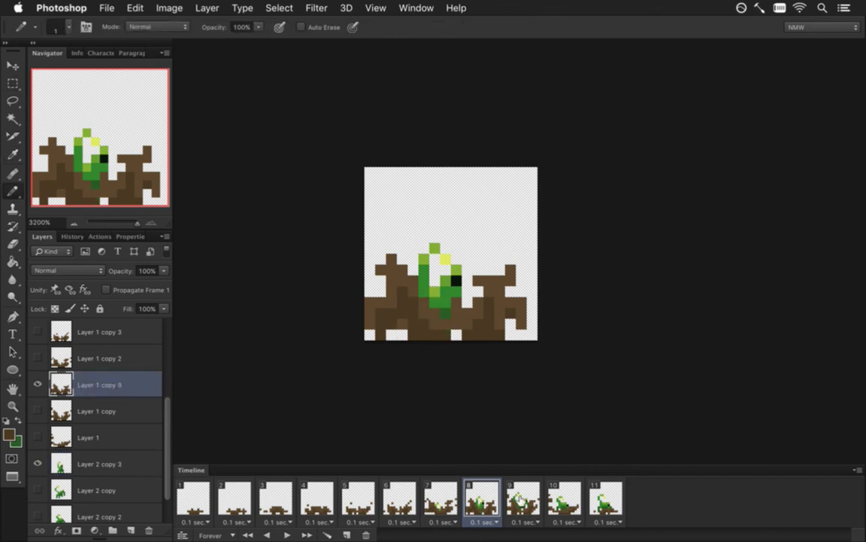
In frame 9, show Layer 2 copy 3 instead of Layer 2 copy, raise the scorpion above the dirt, and compare with frame 8.
left_click(530, 519)
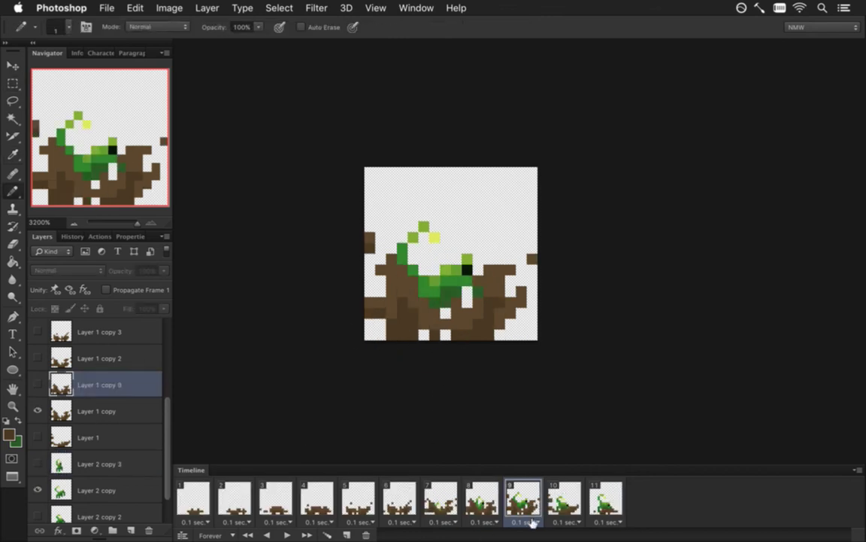
left_click(84, 489)
left_click(37, 490)
left_click(38, 463)
left_click(64, 464)
key("v")
key("Up")
key("Up")
key("Up")
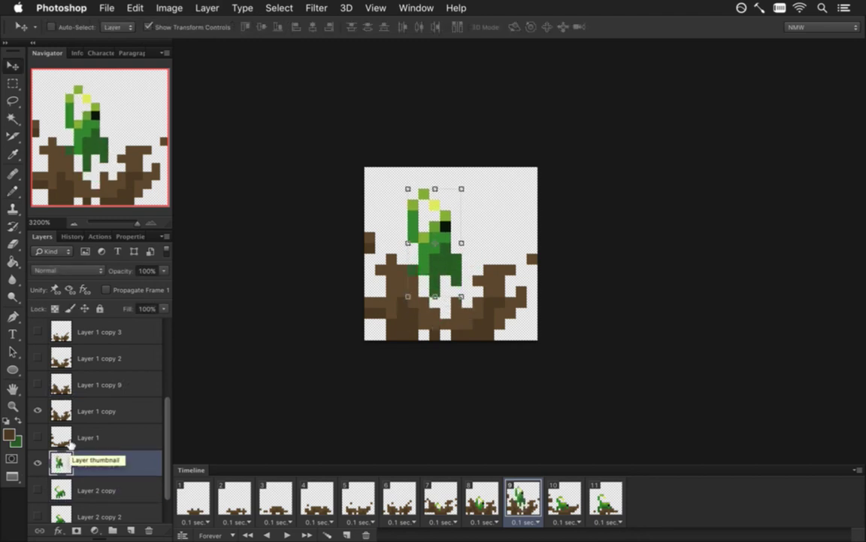
left_click(486, 495)
left_click(524, 499)
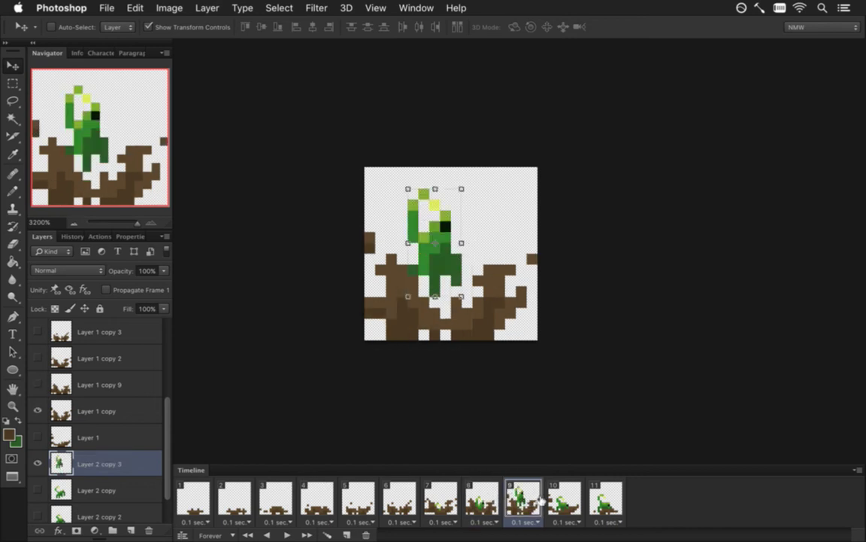
In frame 10, show Layer 2 copy instead of Layer 2 copy 2 and move it up two pixels.
left_click(569, 498)
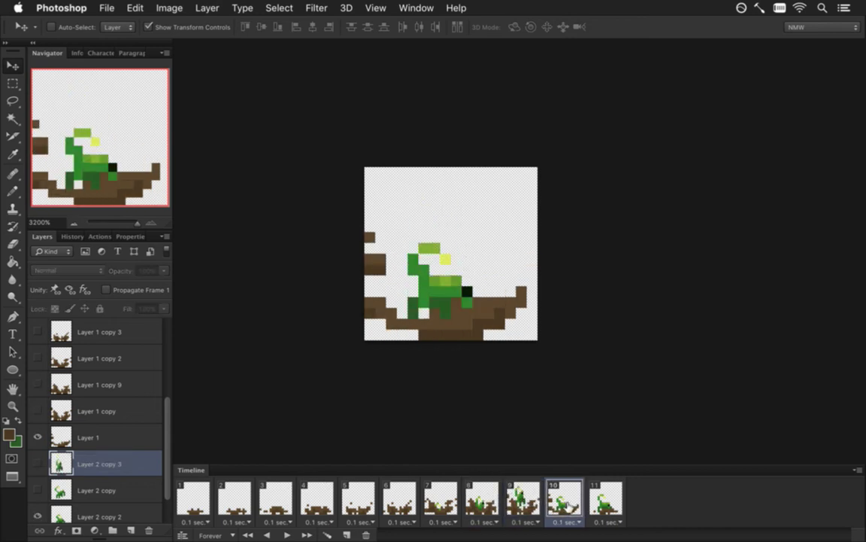
scroll(168, 451, "down", 2)
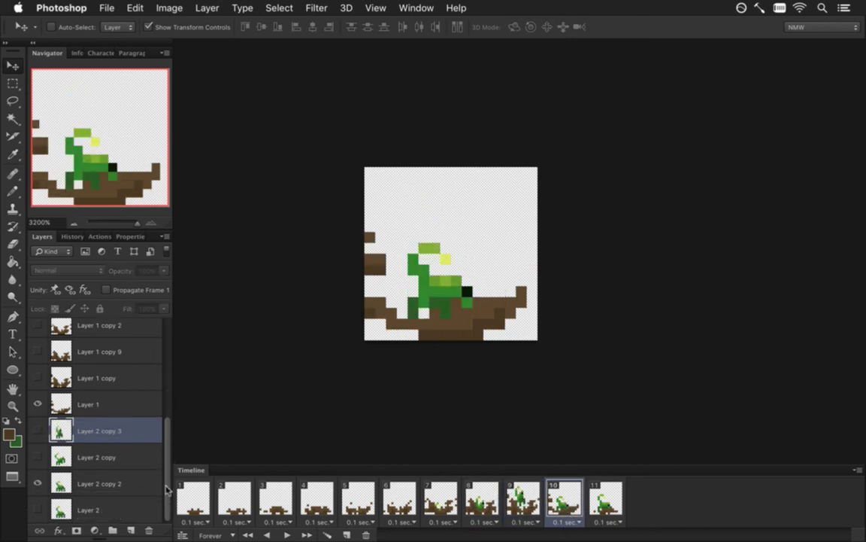
left_click(78, 453)
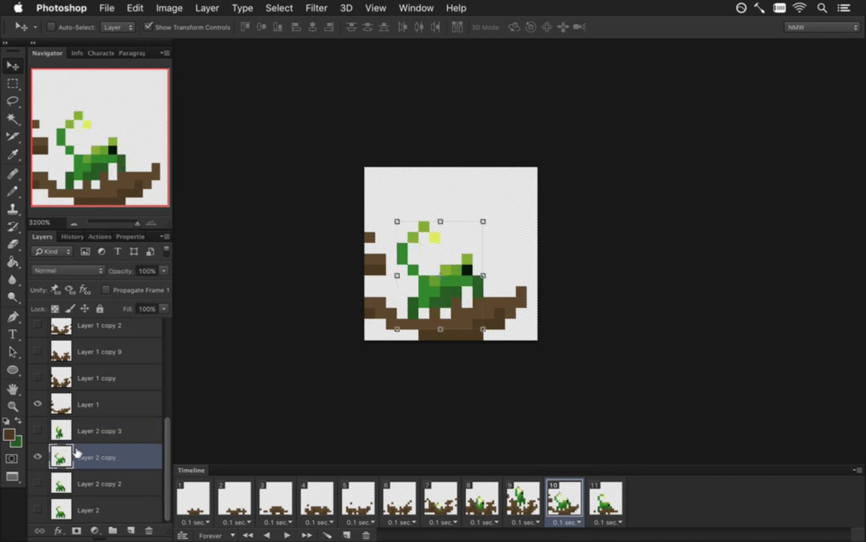
key("Up")
key("Up")
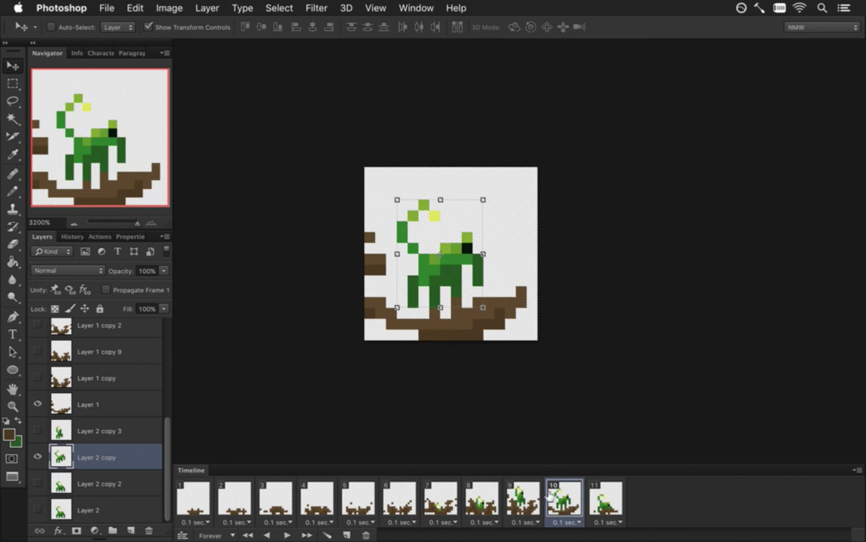
In frame 11, show Layer 2 copy 2 instead of Layer 2 and preview the animation.
left_click(611, 506)
left_click(38, 509)
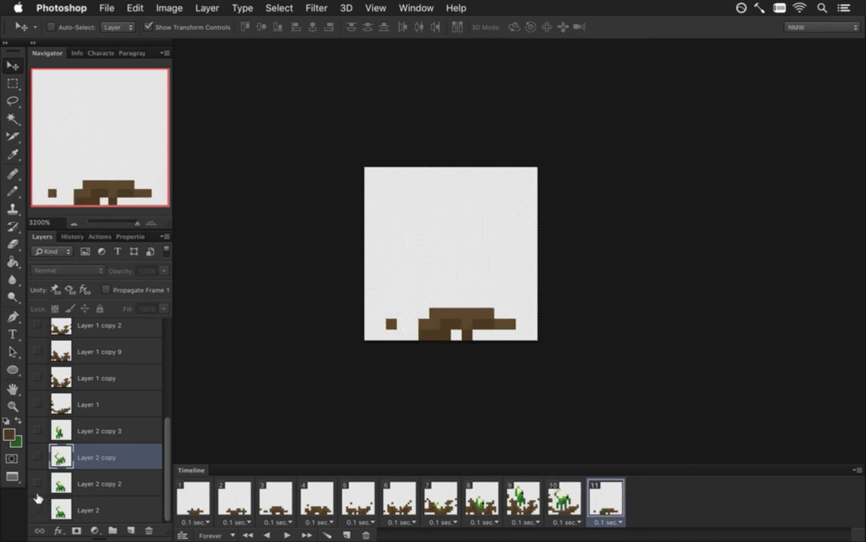
left_click(36, 483)
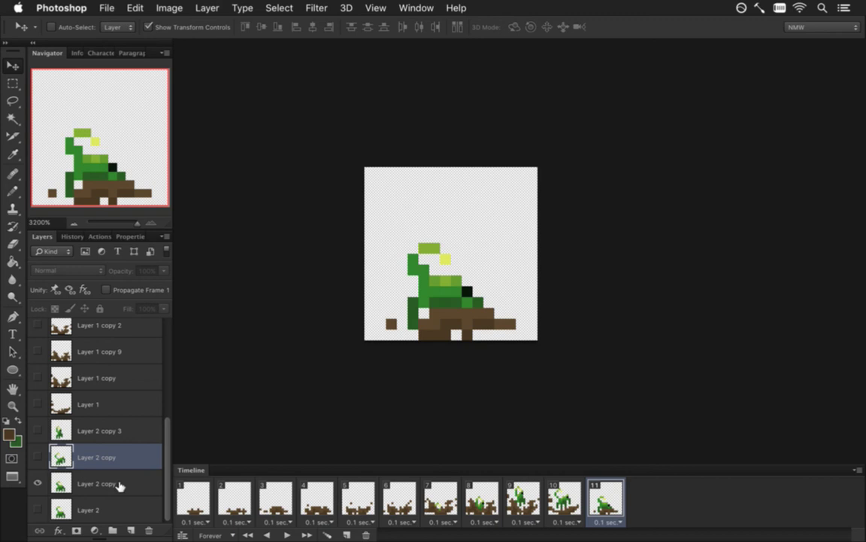
left_click(287, 535)
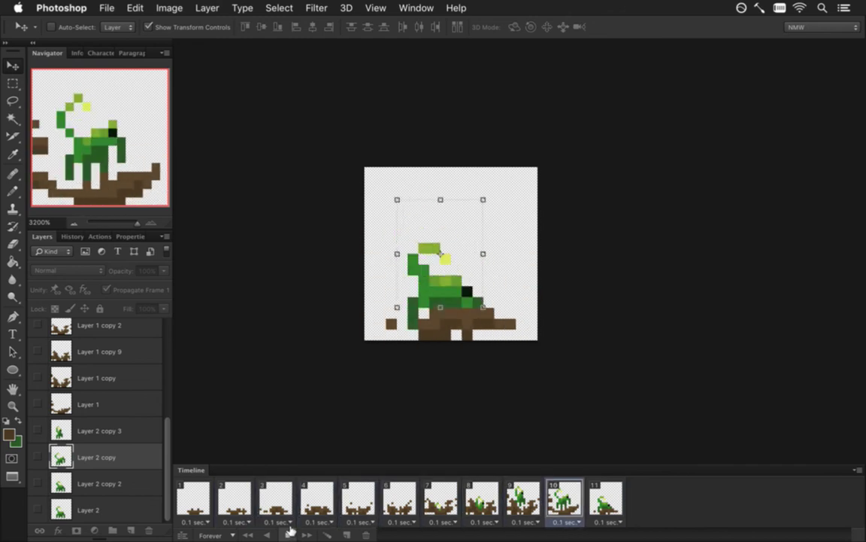
left_click(288, 533)
In frame 9, nudge the scorpion on Layer 2 copy 3 one pixel up and one pixel right.
left_click(474, 494)
left_click(532, 503)
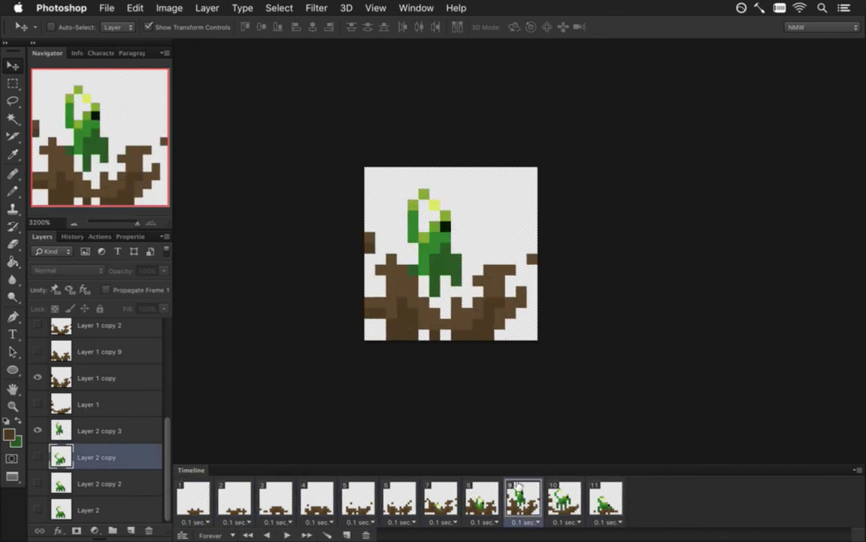
left_click(93, 429)
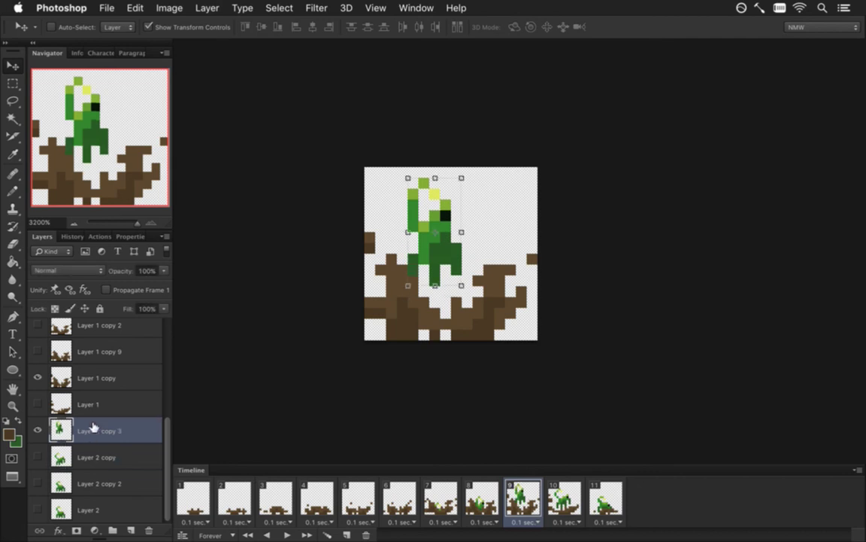
key("Right")
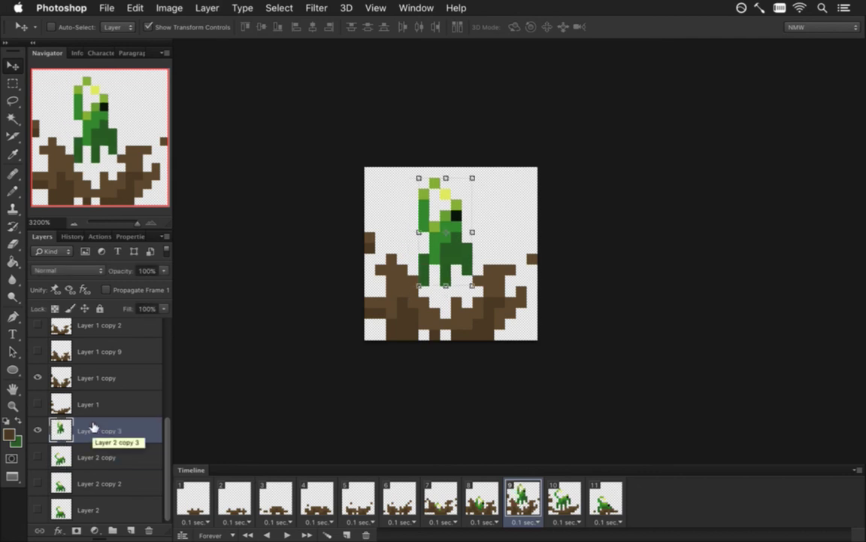
Play the unburrow animation from frame 1 to check the jump's motion.
left_click(194, 503)
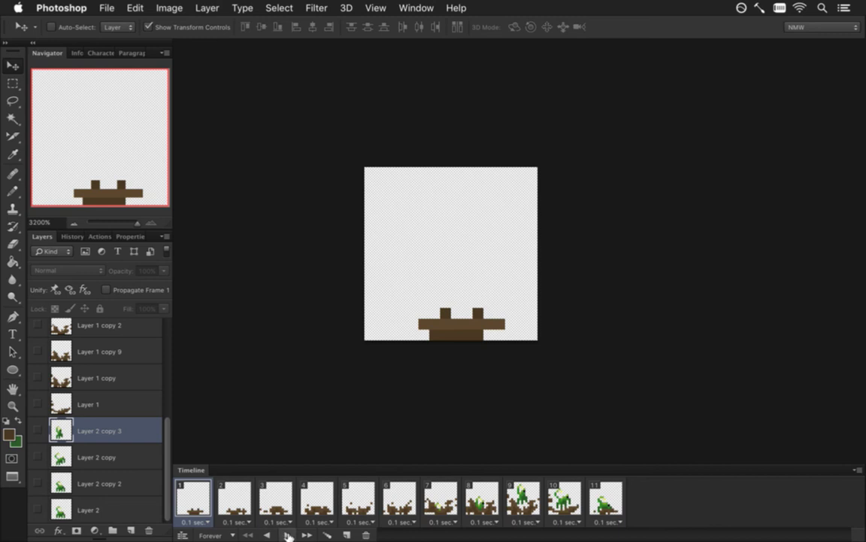
left_click(288, 534)
left_click(289, 535)
key("m")
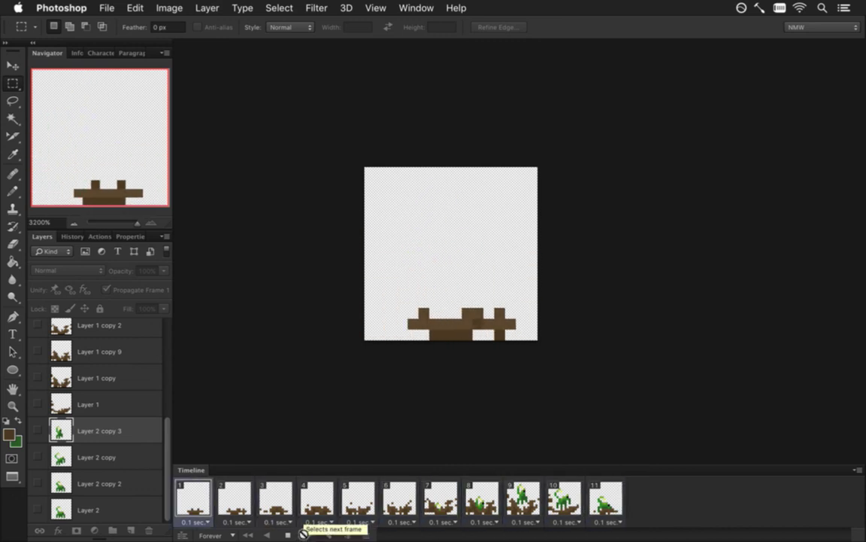
Try Layer 2 copy one pixel lower in frame 10, preview the animation from frame 1, and revert the nudge.
left_click(563, 498)
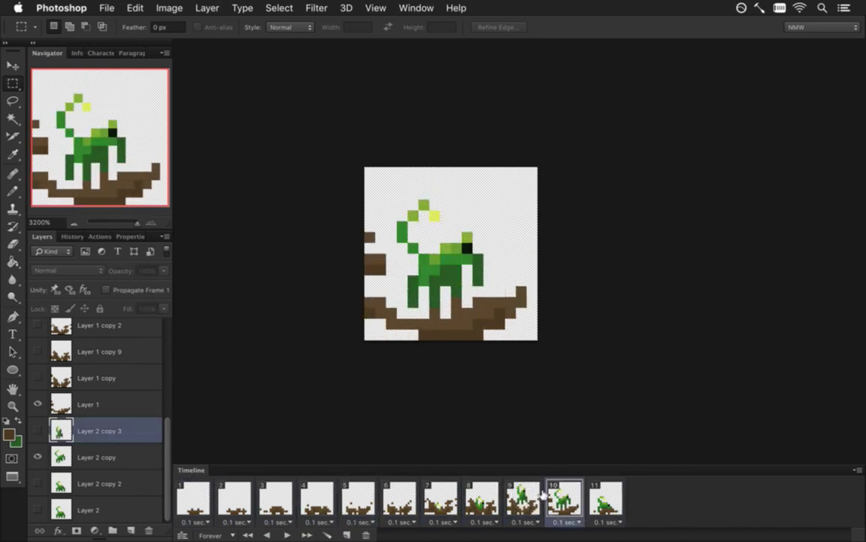
left_click(103, 447)
key("v")
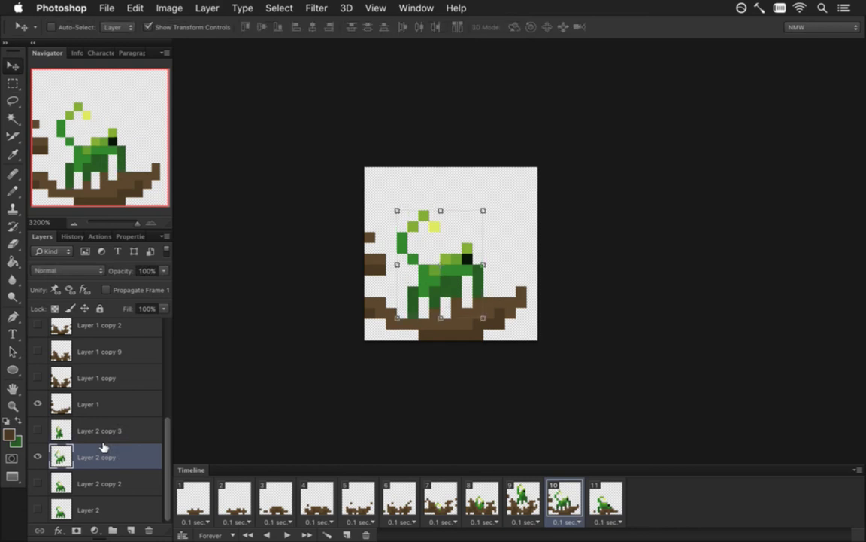
left_click(197, 493)
left_click(287, 535)
key("m")
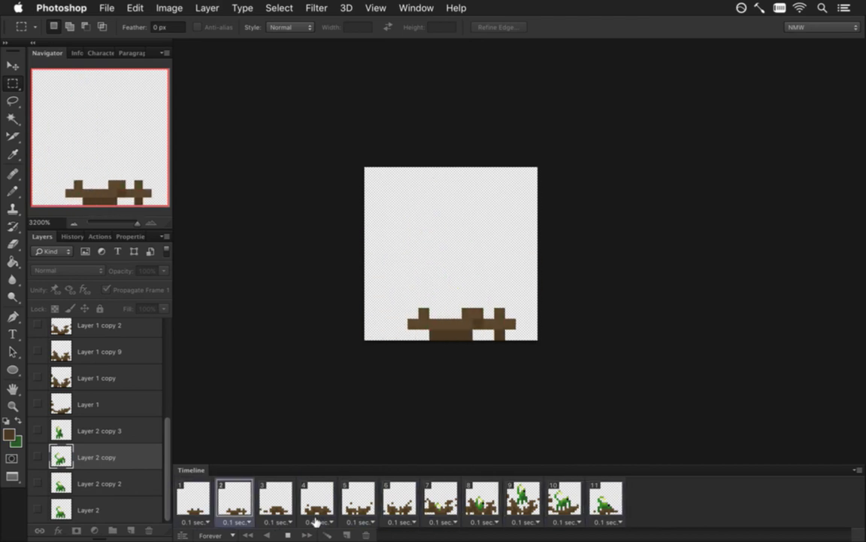
key("space")
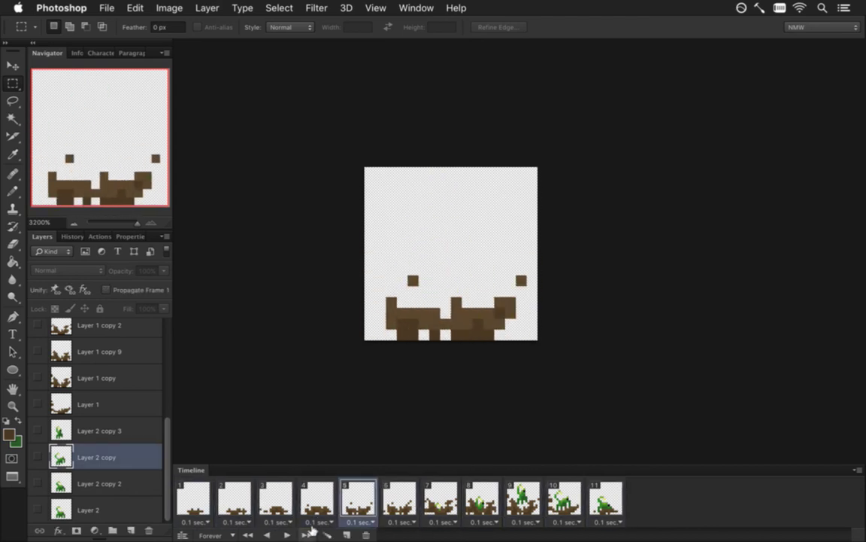
left_click(572, 501)
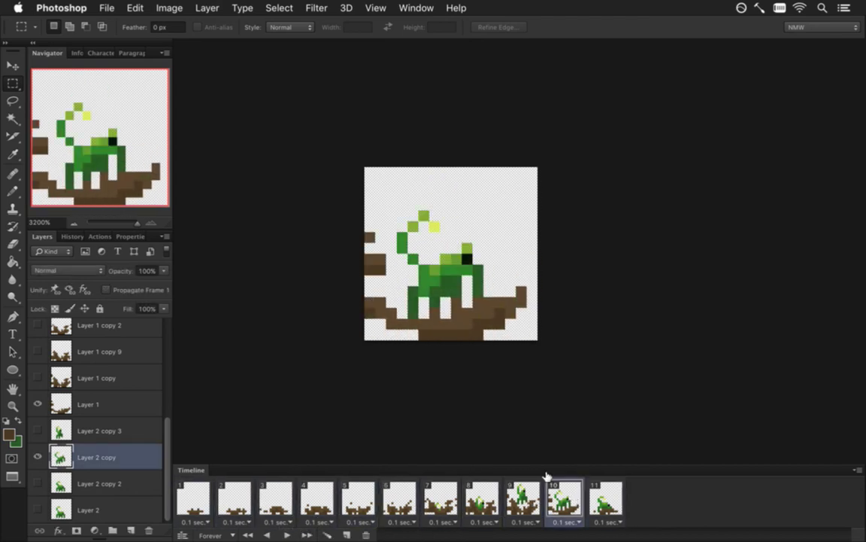
key("super+Up")
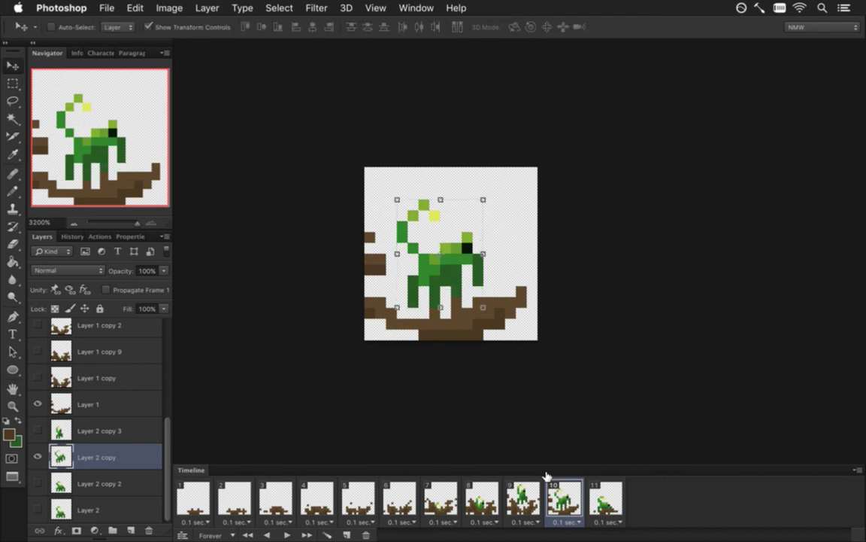
Export the animation frames starting from frame 1, then switch to the game project and run it.
left_click(197, 482)
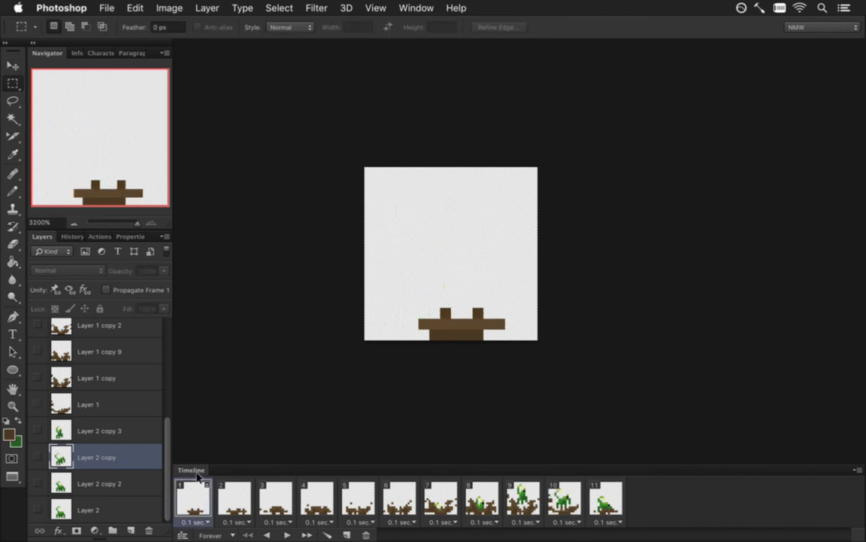
key("super+alt+shift+r")
key("Return")
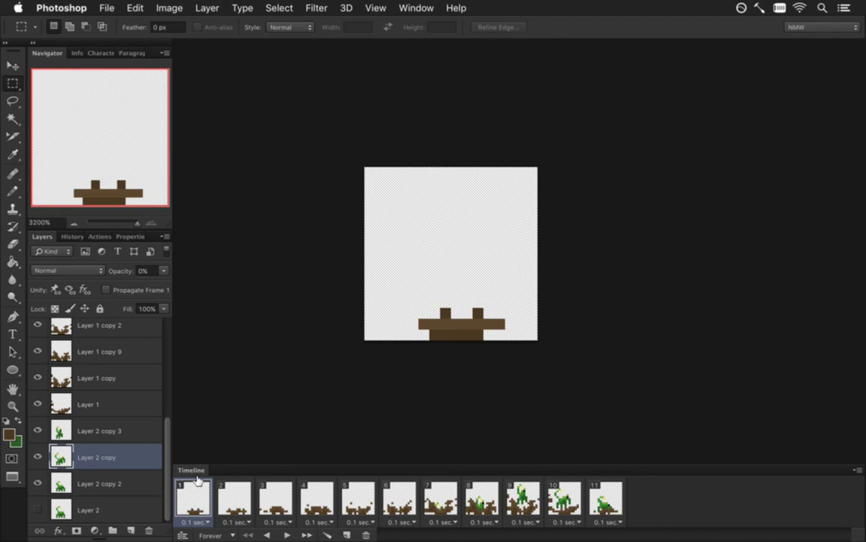
key("super+Tab")
key("super+r")
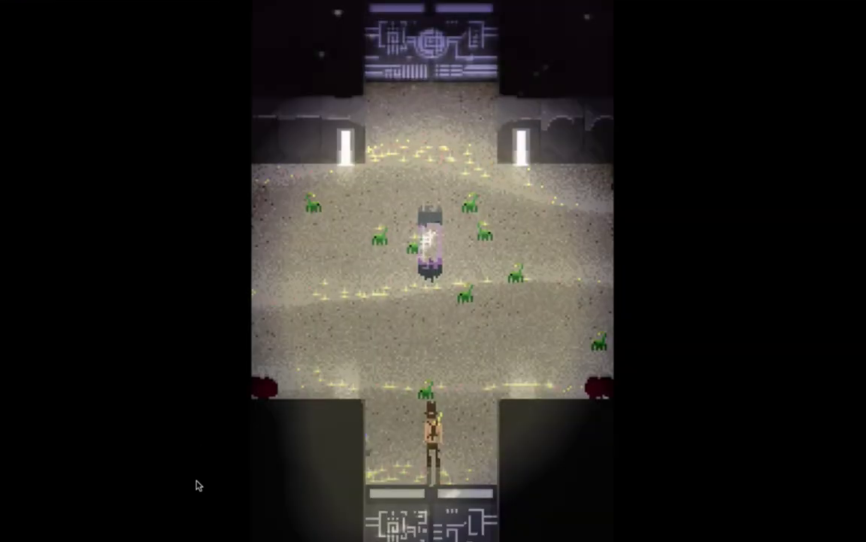
Move the character around the scorpion room and use fire to observe the scorpions' burrowing and unburrowing animations in-game.
key("space")
key("Up")
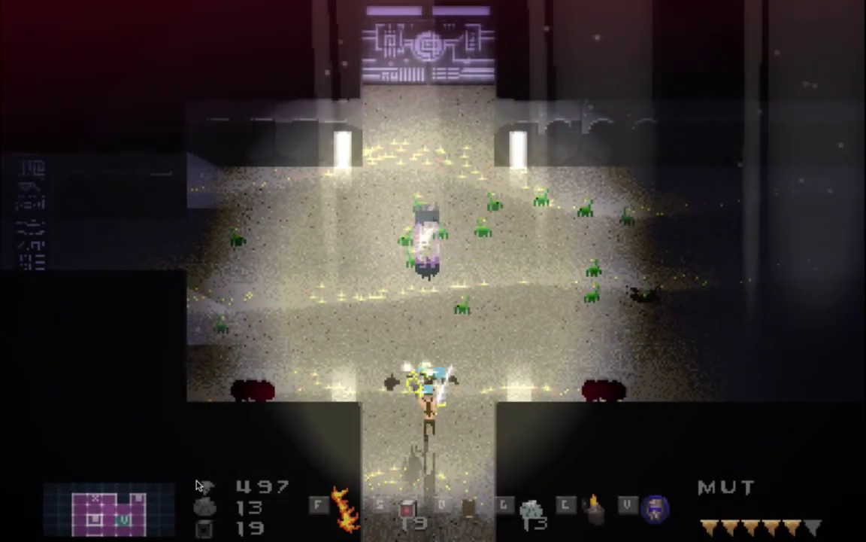
key("f")
key("Left")
key("Right")
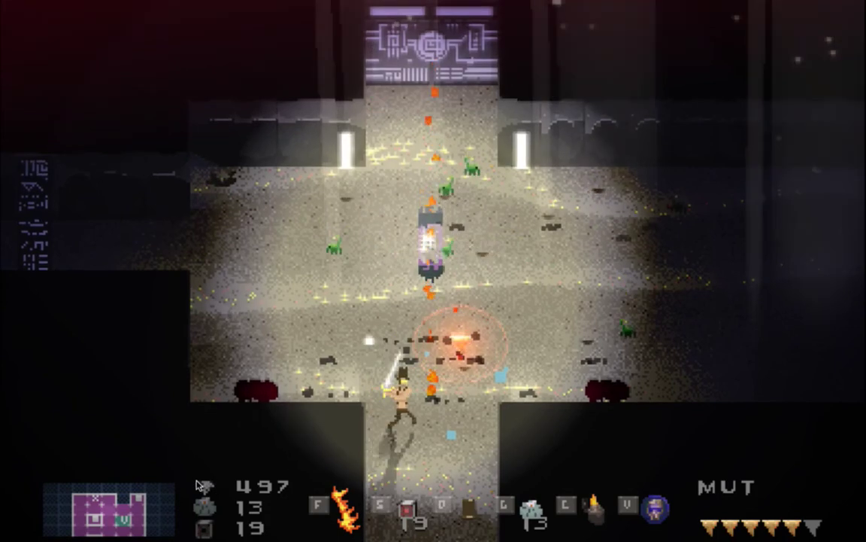
key("Left")
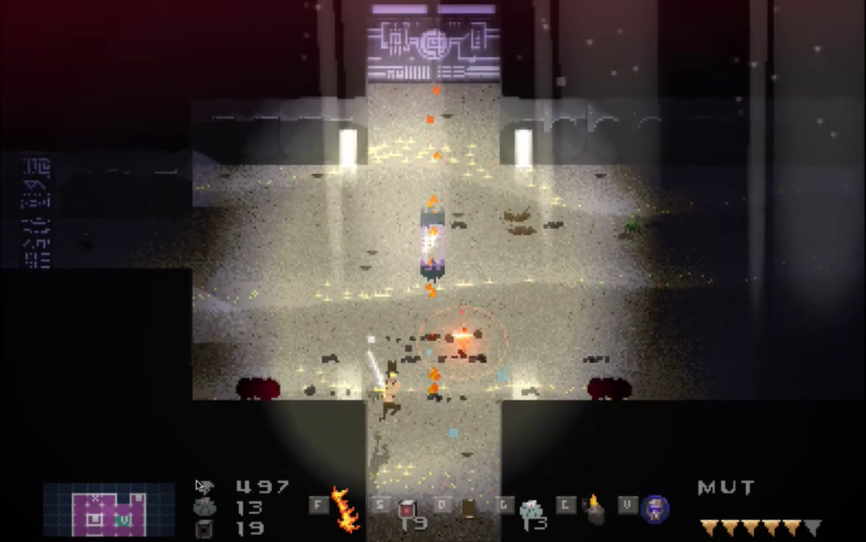
key("Right")
key("Down")
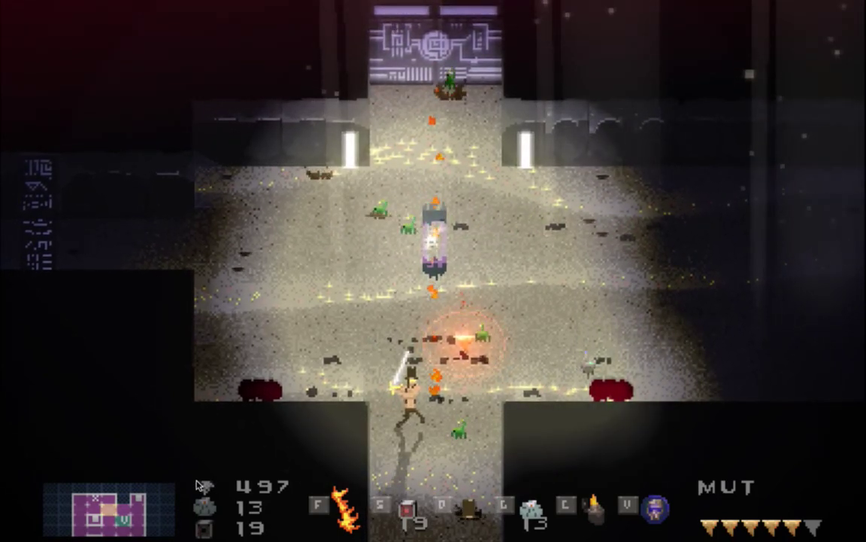
key("Up")
key("Right")
key("d")
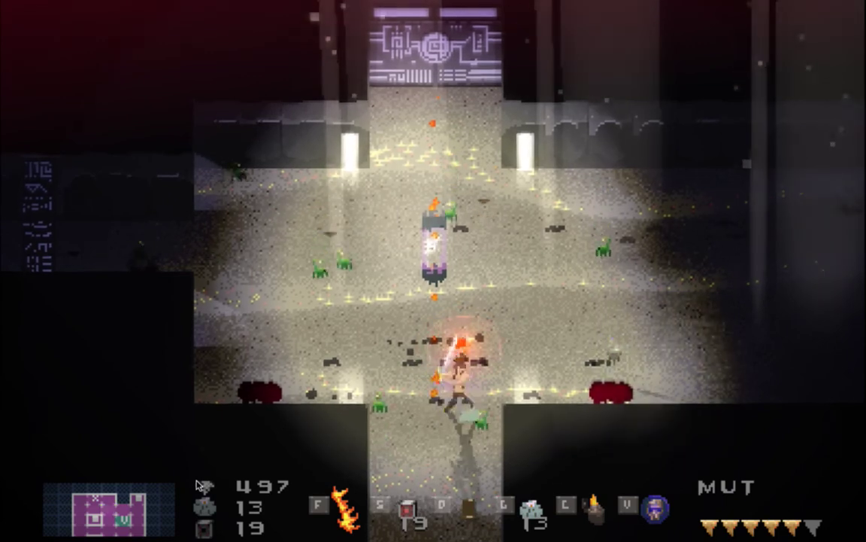
Keep fighting the scorpions with fire around the room to watch them burrow and unburrow, and quit the game.
key("Right")
key("Left")
key("f")
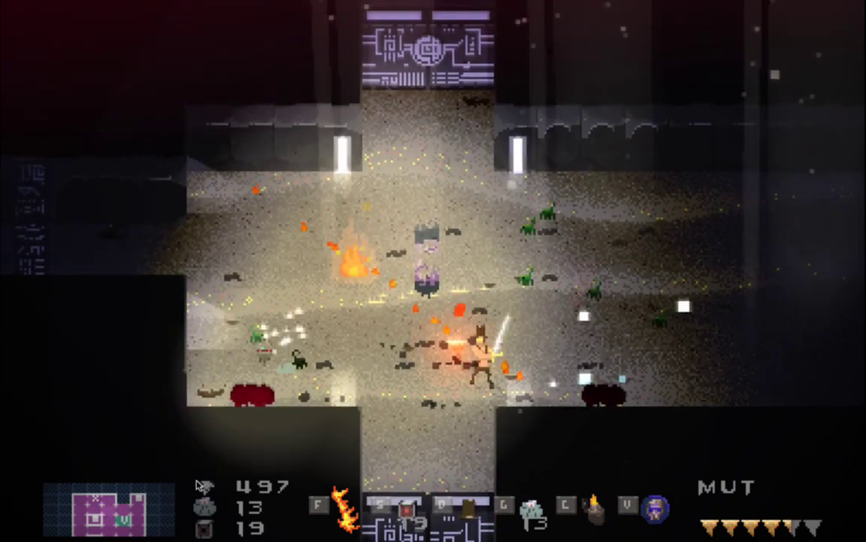
key("Left")
key("s")
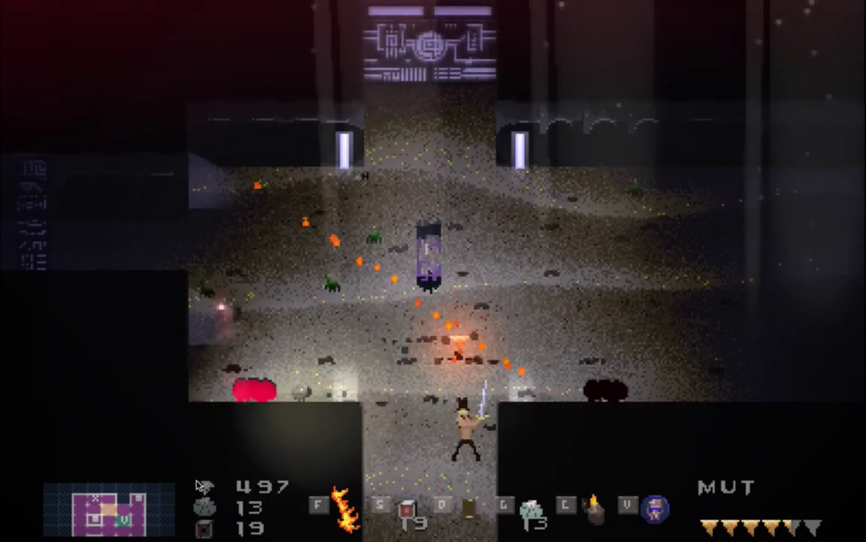
key("Left")
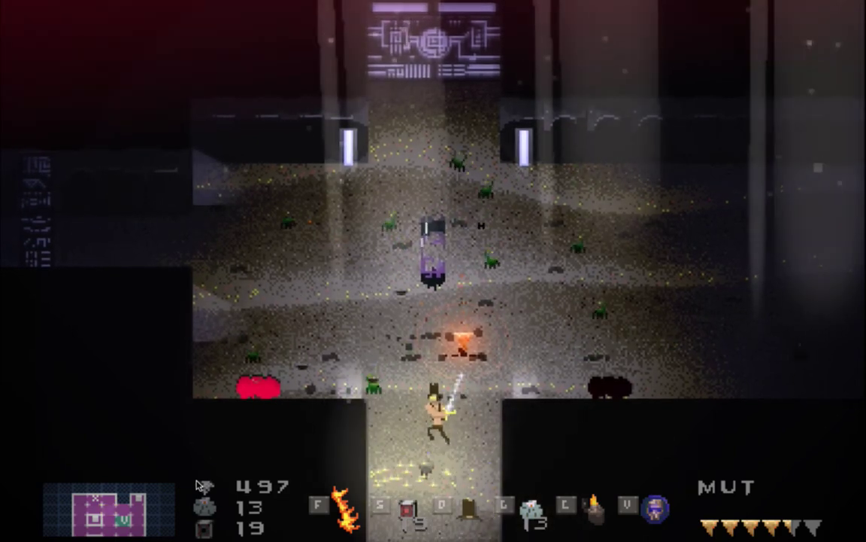
key("Left")
key("Up")
key("f")
key("Left")
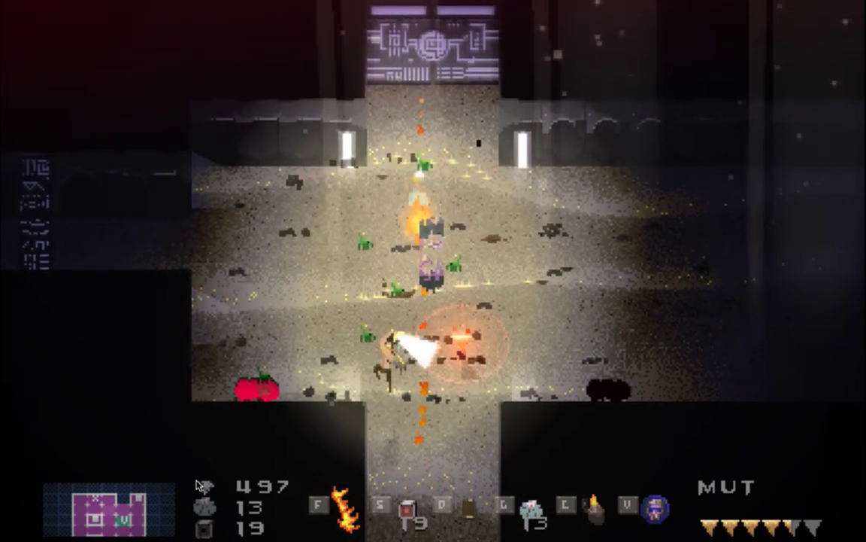
key("f")
key("super+q")
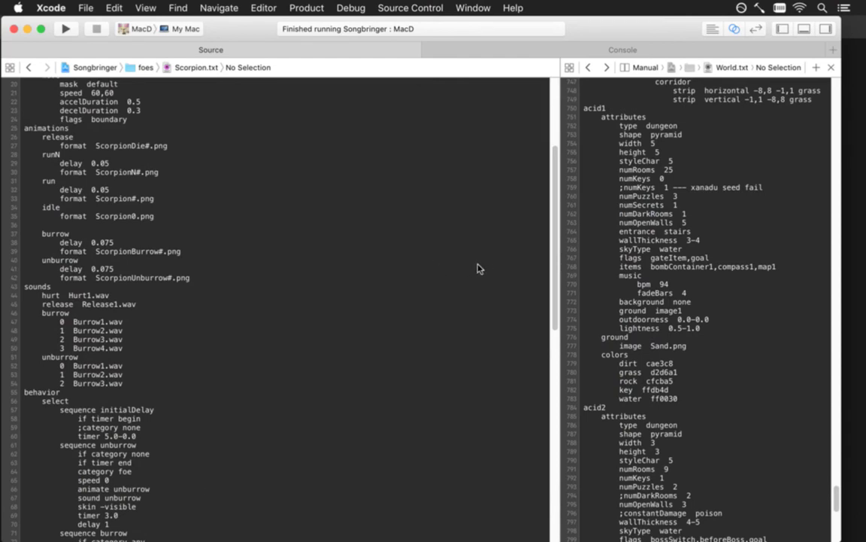
Switch to Terminal and change into the project's data/foes directory.
key("super+Tab")
key("super+Tab")
key("super+Tab")
key("super+Tab")
key("super+Tab")
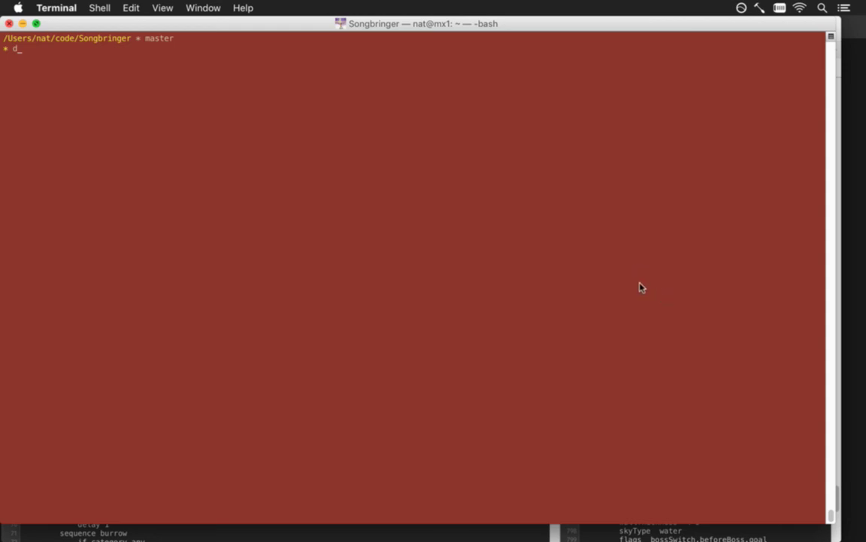
type("cd data/fo")
key("Tab")
key("Return")
Copy VirlockeFire.txt to a new file named VirlockeAcid.txt.
type("cp Vi")
key("Tab")
key("Tab")
key("Tab")
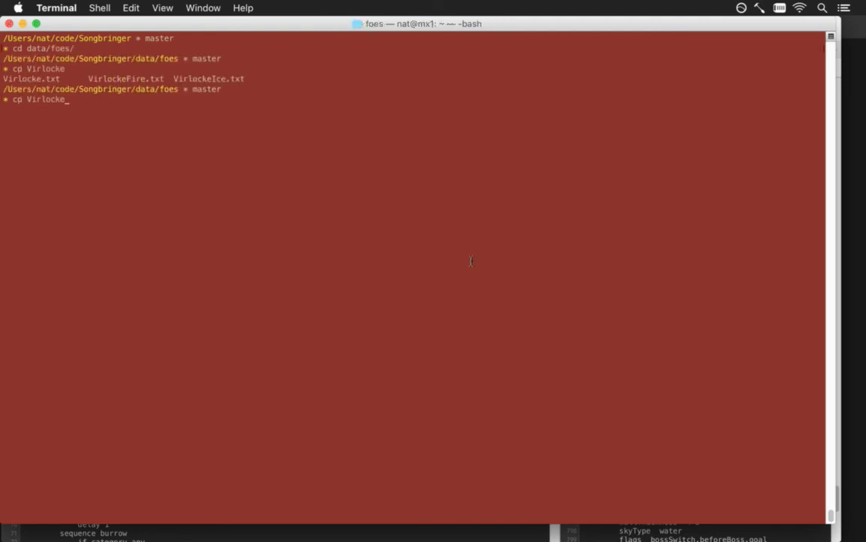
type("Fi")
key("Tab")
type("Vi")
key("Tab")
type("Acid.txt")
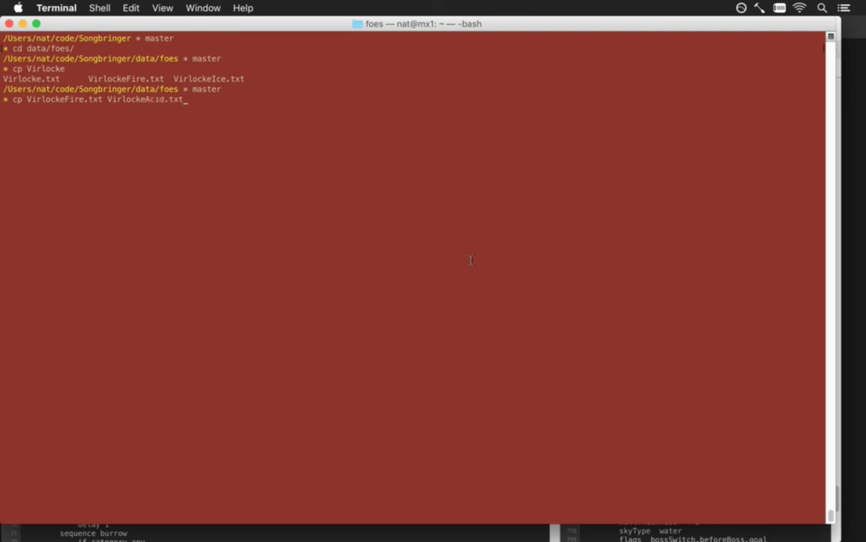
key("Return")
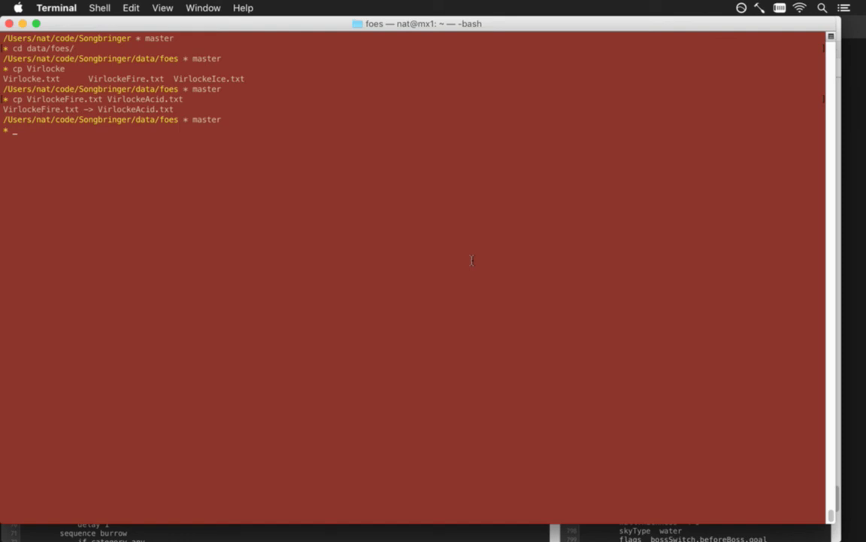
Switch to Xcode, bring up Foes.txt in the secondary editor, and find the Virlocke entries by searching for "vir".
key("super+Tab")
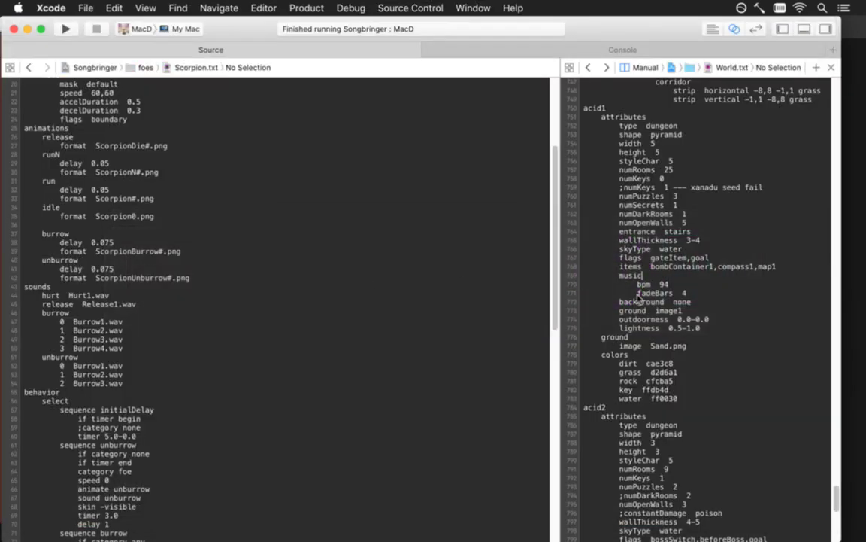
key("ctrl+super+Left")
key("ctrl+super+Left")
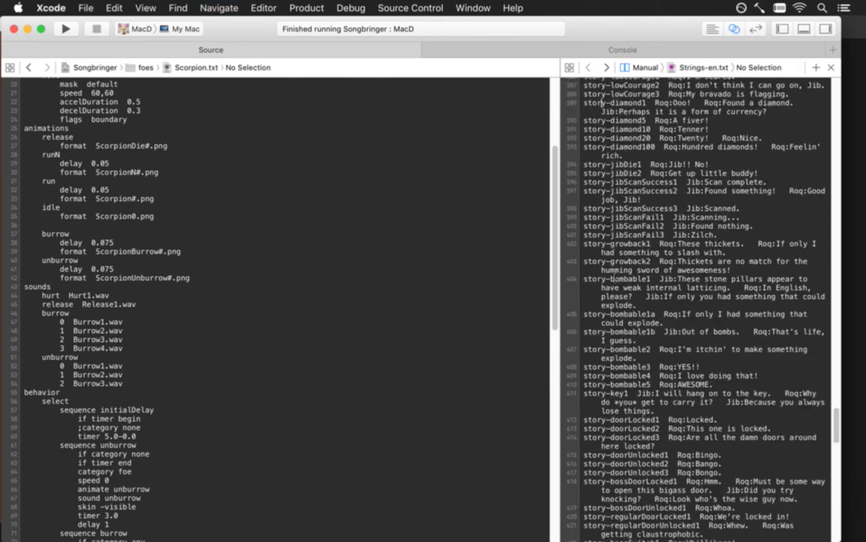
key("ctrl+super+Right")
key("ctrl+super+Right")
key("ctrl+super+Right")
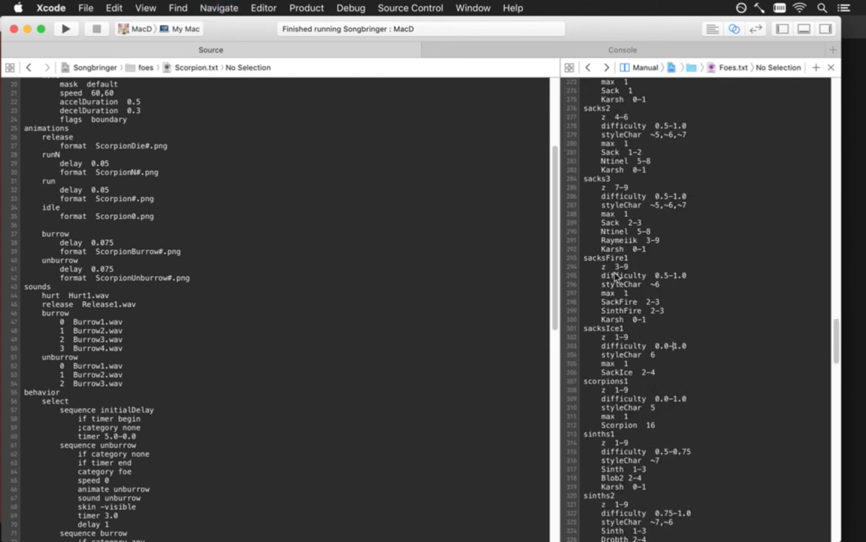
key("super+f")
type("vir")
left_click(627, 295)
key("Escape")
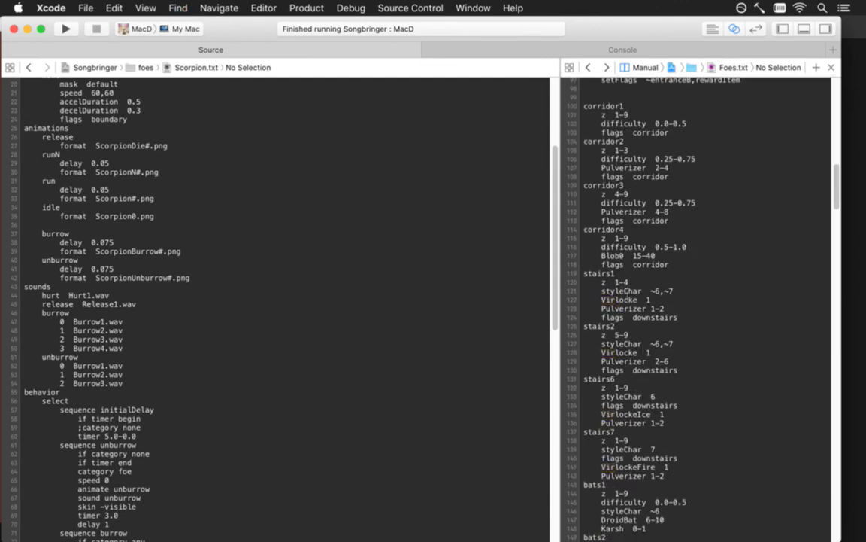
Add the ~5 exclusion before ~6 in the styleChar lines of stairs1 and stairs2 in Foes.txt.
type("~5,")
key("shift+Left")
key("super+c")
key("Down")
key("Down")
key("Down")
key("Down")
key("super+v")
Duplicate the six-line stairs6 block in Foes.txt.
key("shift+Down")
key("shift+Down")
key("shift+Down")
key("shift+Down")
key("shift+Down")
key("shift+Down")
key("super+c")
key("Left")
key("super+v")
In the first stairs6 block, rename the VirlockeIce foe to VirlockeAcid and set styleChar to 5, saving Foes.txt.
key("Up")
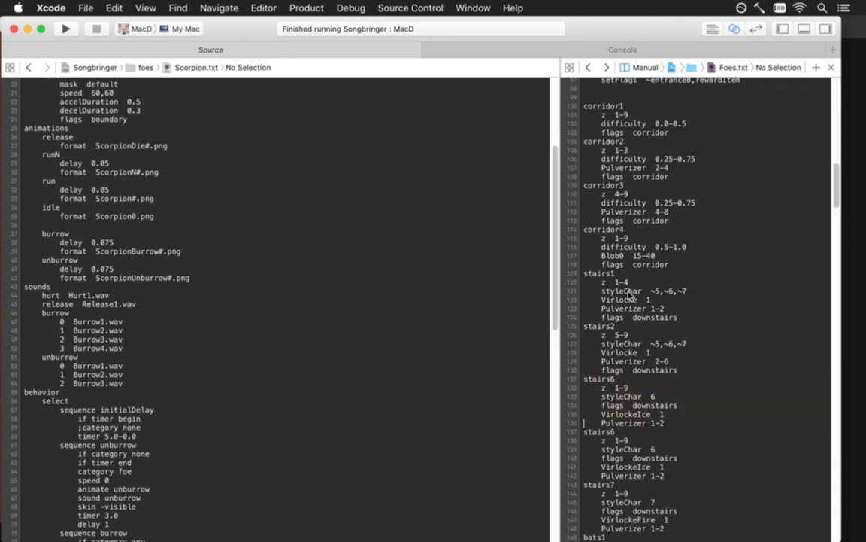
key("BackSpace")
key("BackSpace")
key("BackSpace")
type("Acid")
key("super+s")
key("Up")
key("Up")
key("BackSpace")
type("5")
Open VirlockeAcid.txt in the main editor by searching the project for "vir".
left_click(429, 246)
key("super+shift+o")
type("vir")
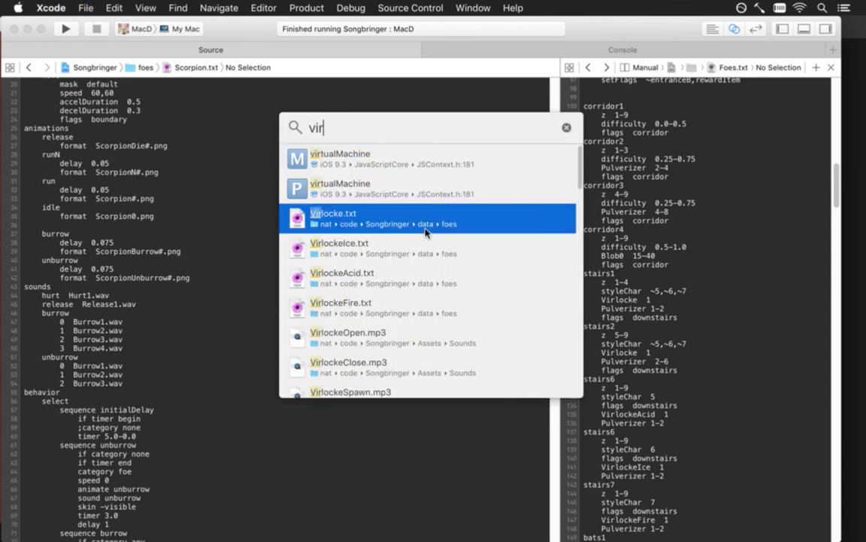
key("Down")
key("Down")
key("Return")
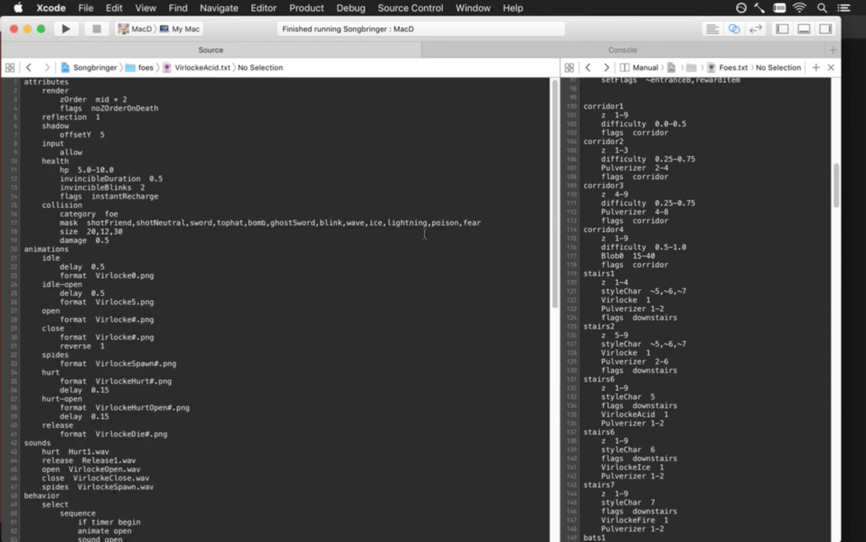
Set up a replacement of "Spide" with "Scorpion" in VirlockeAcid.txt and step through the matches.
key("super+alt+f")
type("Spide")
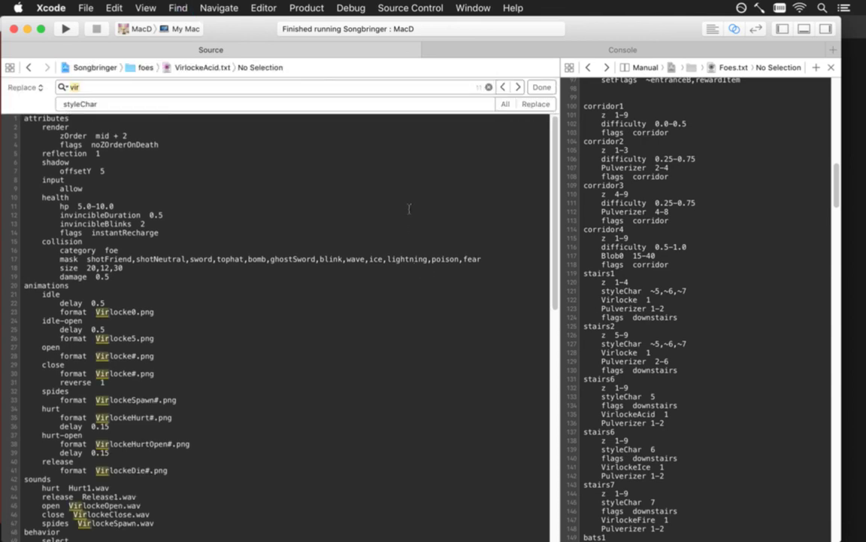
key("Tab")
type("Scorpion")
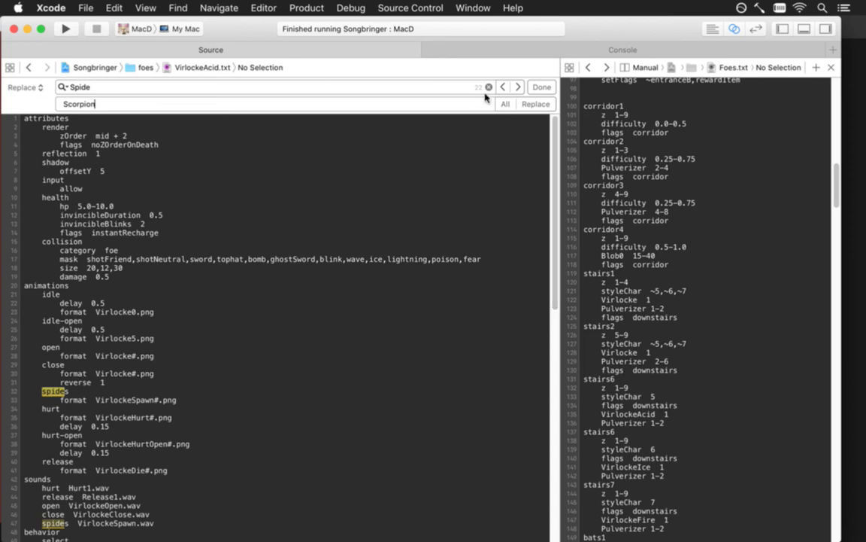
left_click(517, 87)
left_click(517, 88)
left_click(517, 88)
left_click(516, 87)
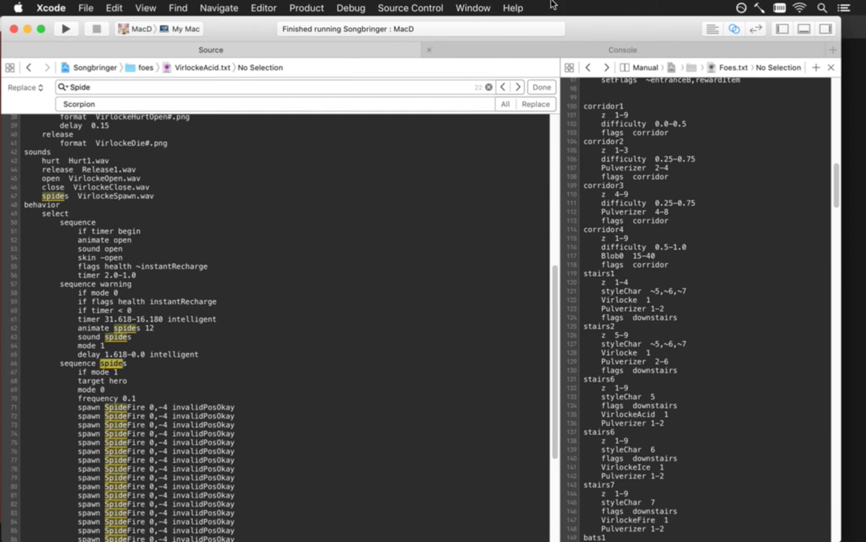
Narrow the search to "SpideFire" and replace every occurrence in VirlockeAcid.txt with "Scorpion".
type("Fire")
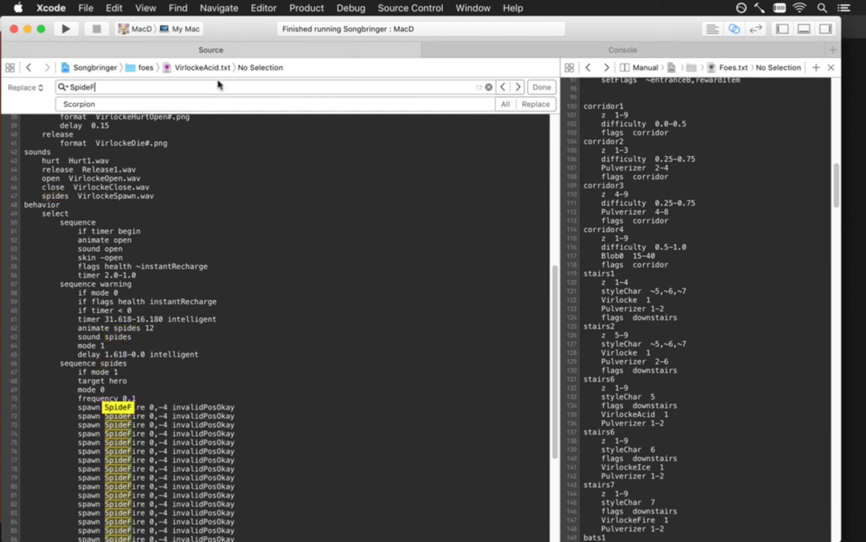
left_click(536, 104)
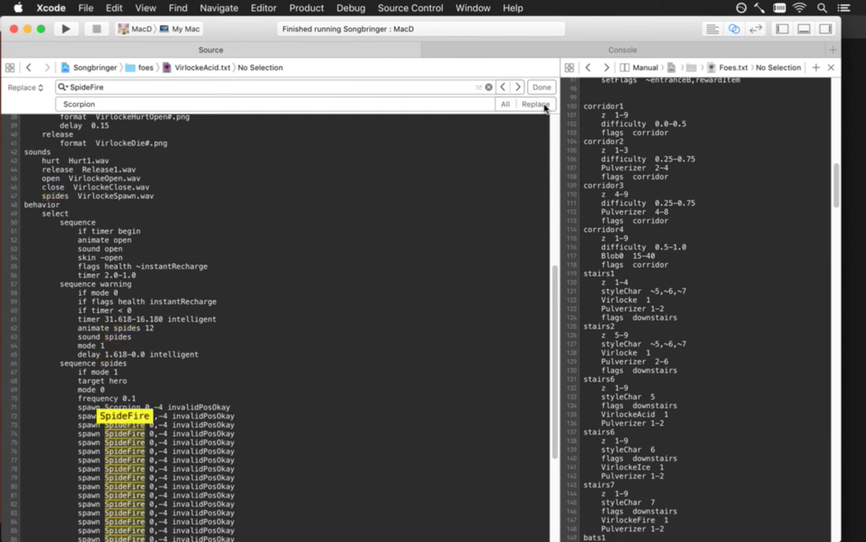
left_click(536, 103)
left_click(536, 104)
left_click(536, 104)
left_click(535, 104)
left_click(536, 104)
left_click(535, 104)
left_click(536, 104)
left_click(536, 104)
left_click(536, 103)
left_click(535, 104)
left_click(536, 104)
left_click(536, 103)
left_click(535, 104)
left_click(535, 104)
left_click(536, 104)
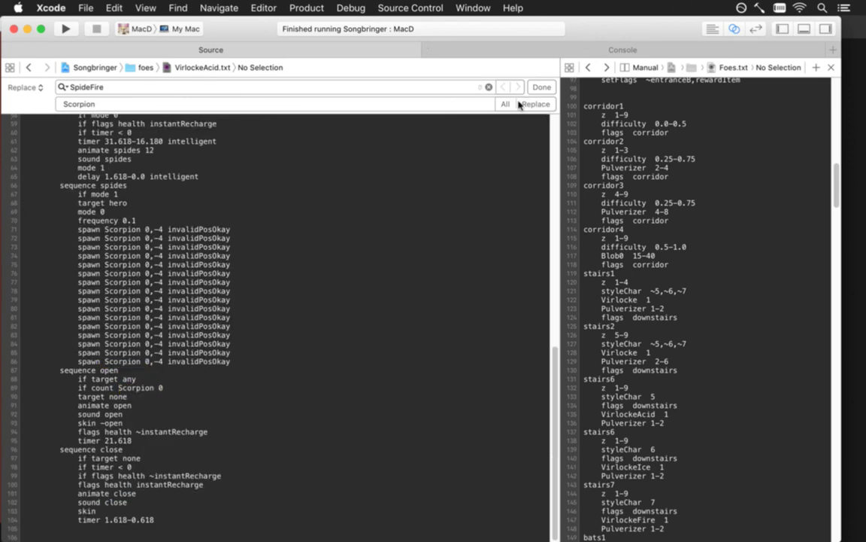
key("Escape")
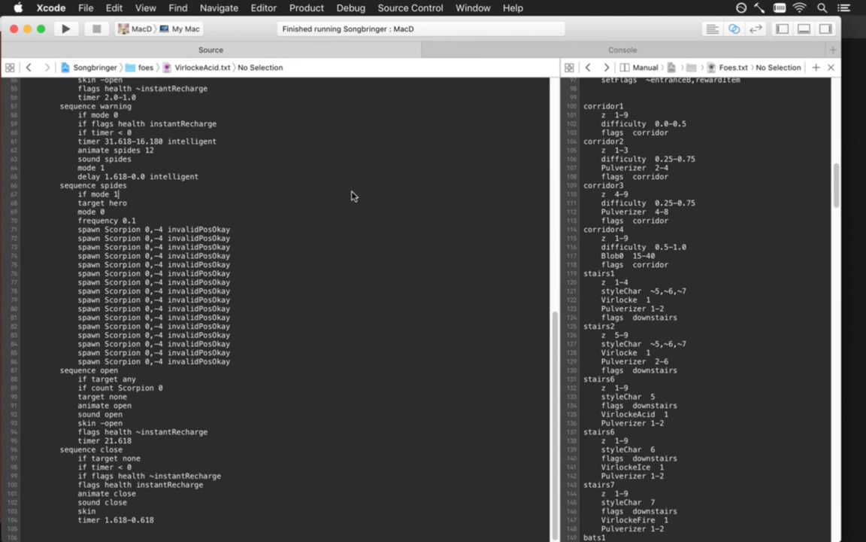
Run the game and walk the character to the downstairs room, leaving god mode disabled.
key("super+r")
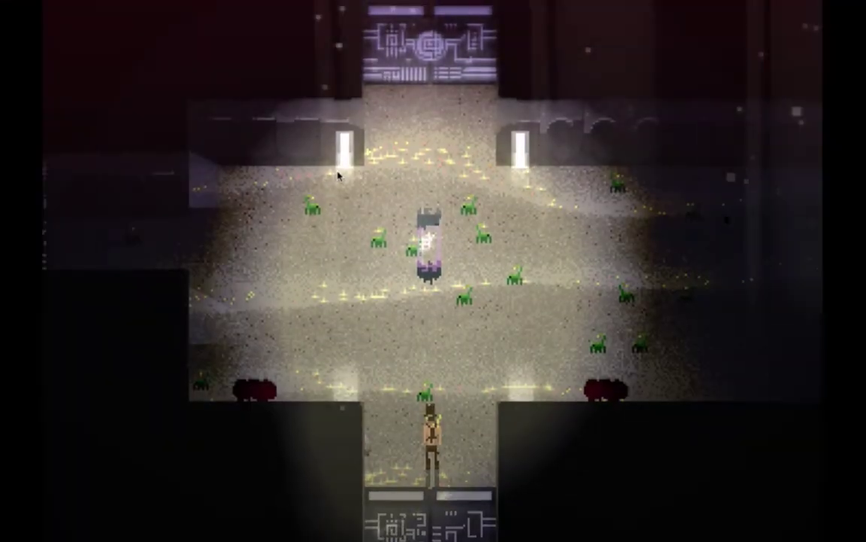
key("Down")
key("Right")
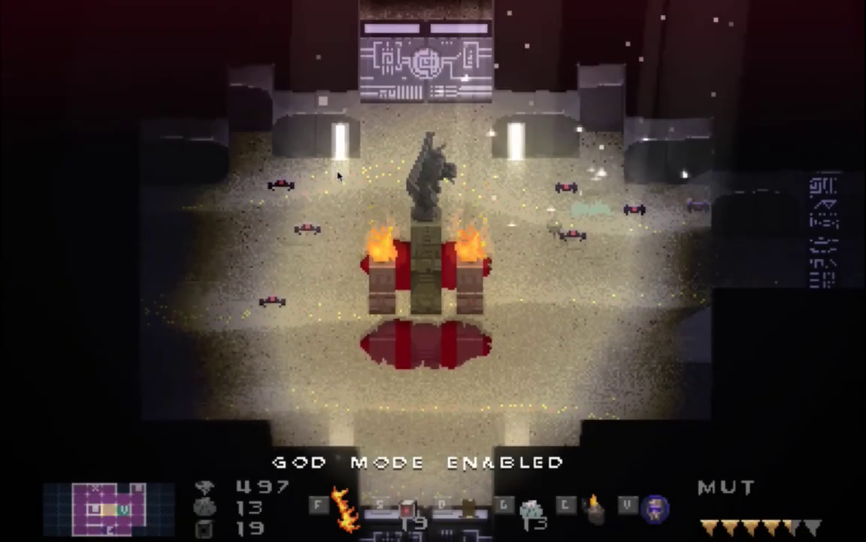
key("Right")
key("Down")
key("ctrl+g")
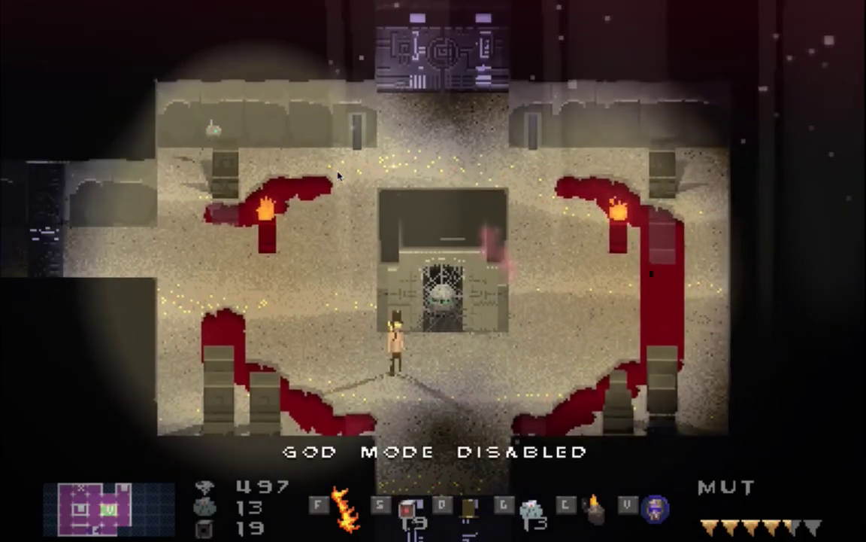
Swing and use fire around the stairs building to test how the acid Virlocke spawns scorpions.
key("Right")
key("f")
key("Down")
key("f")
key("f")
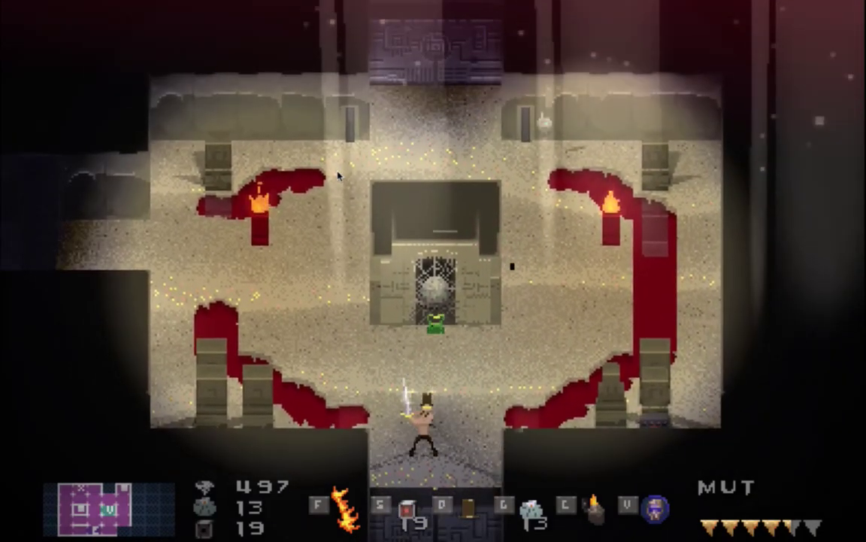
key("Left")
key("f")
key("Up")
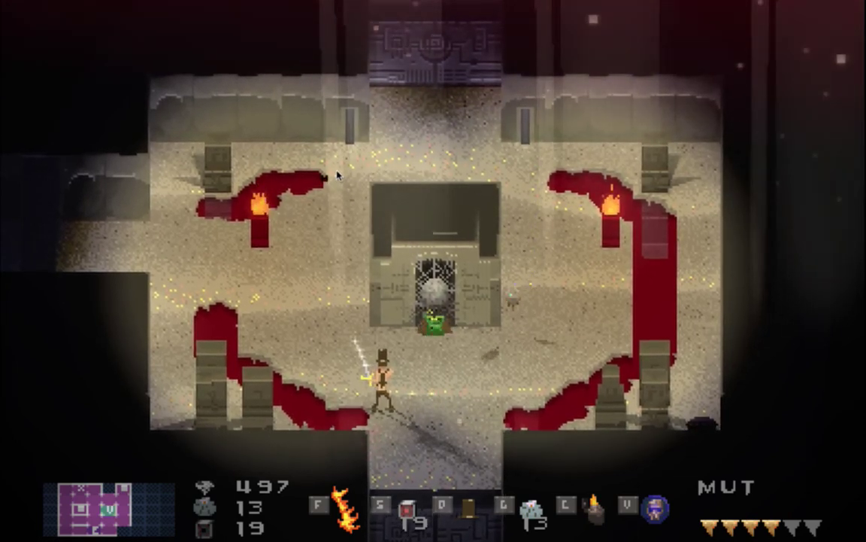
Leave the current play session through the pause options and quit the game.
key("Escape")
key("Down")
key("Down")
key("Return")
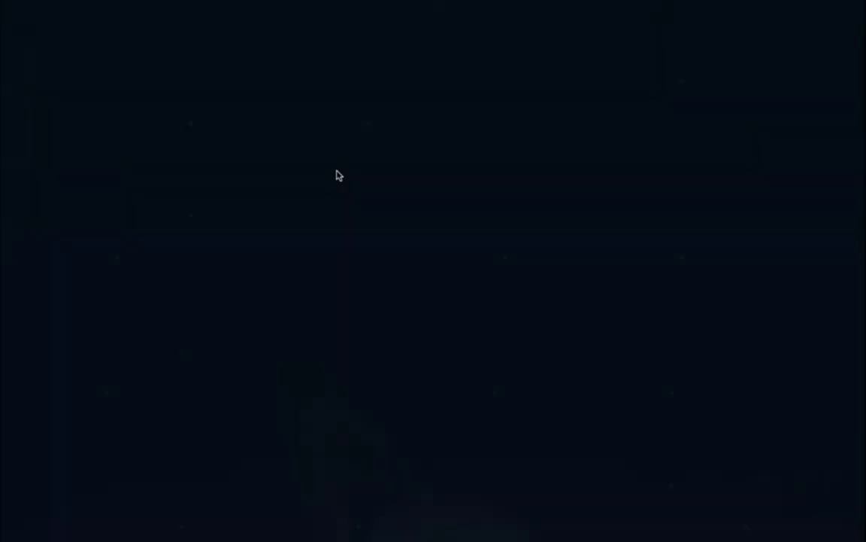
key("super+q")
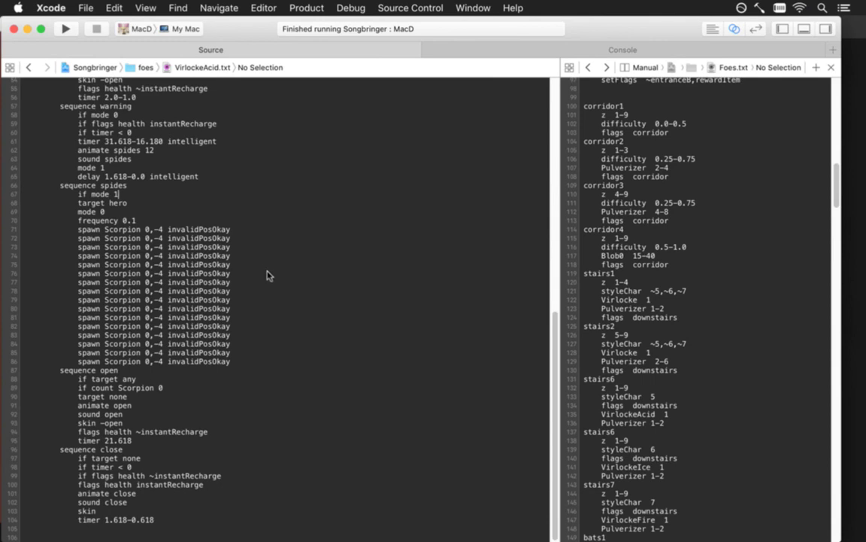
Replace every -4 offset with -8 in the Scorpion spawn lines of VirlockeAcid.txt.
double_click(161, 229)
key("super+alt+f")
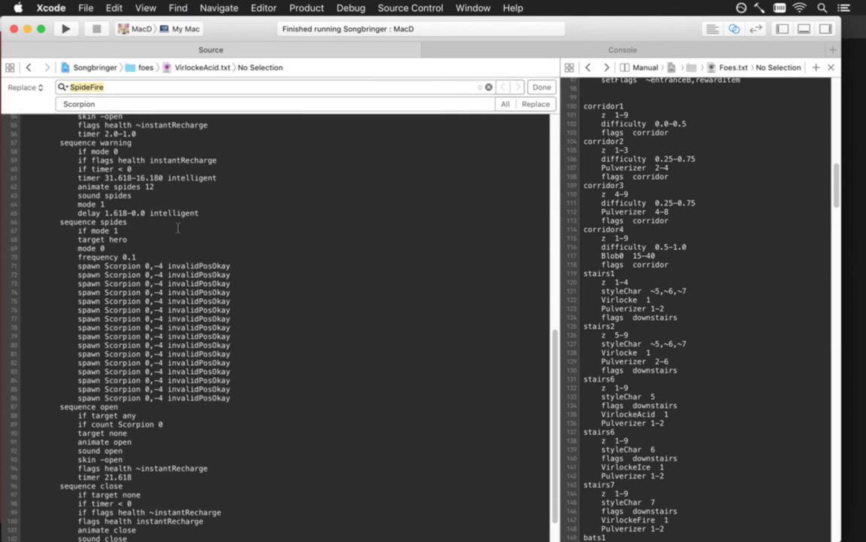
type("-4")
key("Tab")
type("-")
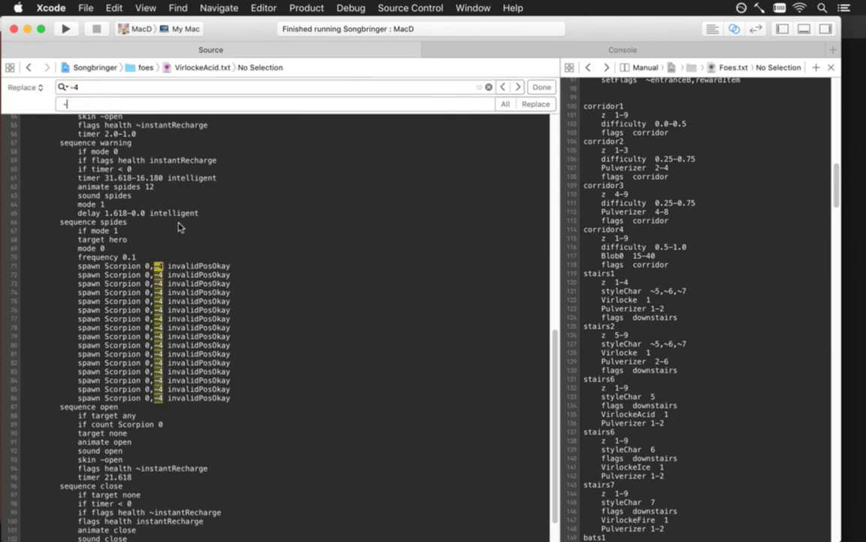
key("Return")
key("Return")
key("Return")
key("Return")
key("Return")
key("Return")
key("Return")
key("Return")
key("Return")
key("Return")
key("Return")
key("Return")
key("Return")
key("Return")
key("Return")
key("Return")
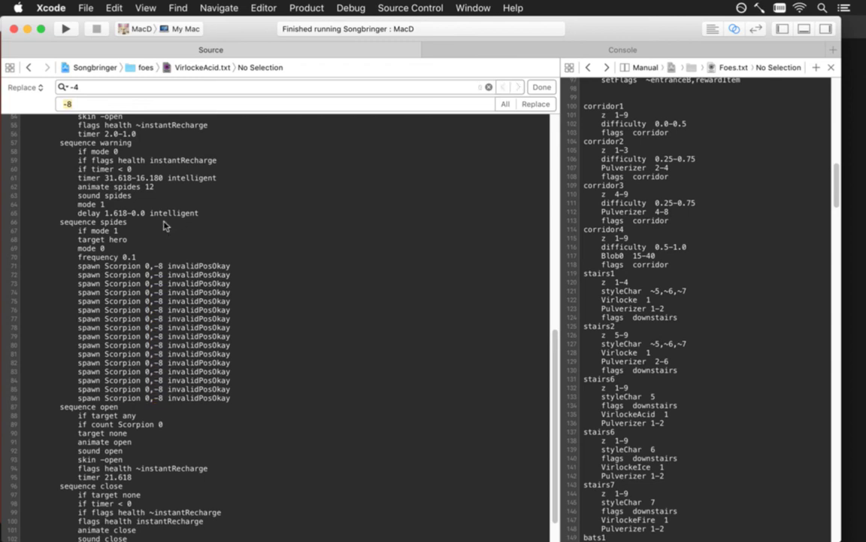
Run the game, use fire on the scorpions in front of the stairs building to test their spawning, and quit.
key("super+r")
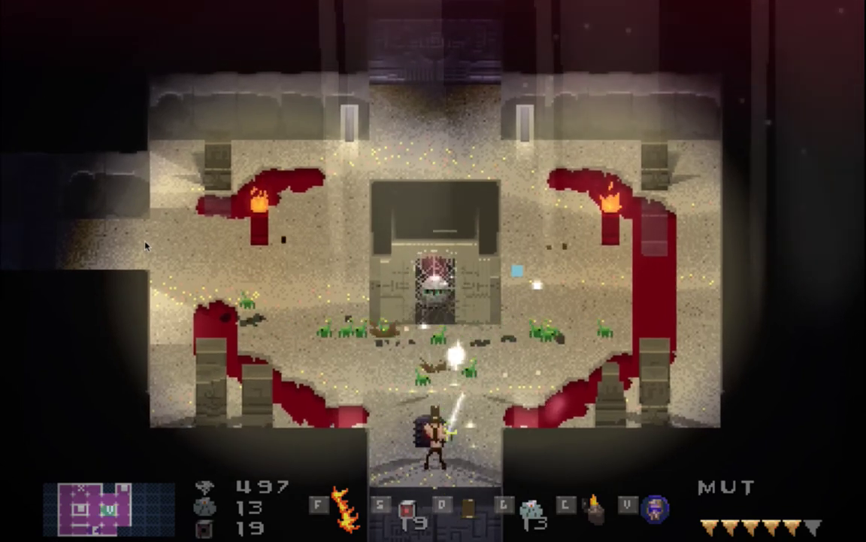
key("Left")
key("Up")
key("f")
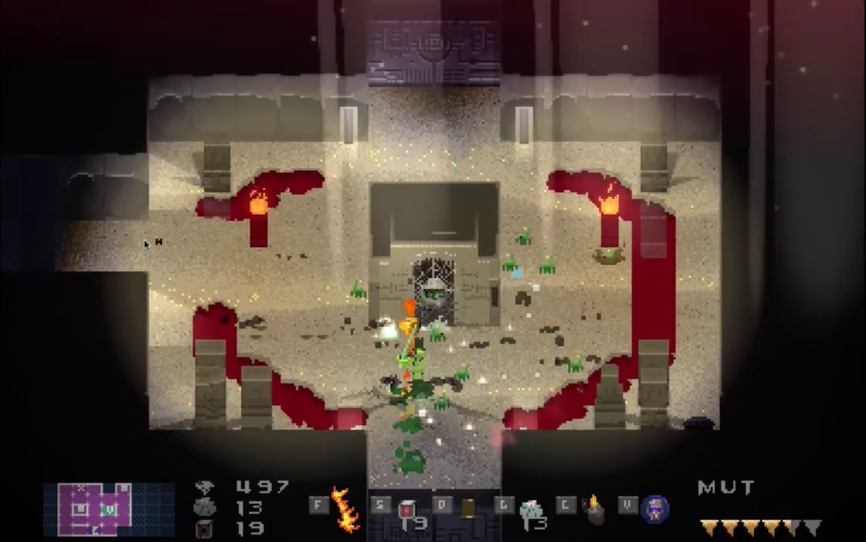
key("super+q")
Set the frequency in the spides sequence of VirlockeAcid.txt to 0.3 and close the find-and-replace bar.
left_click(139, 260)
key("BackSpace")
type("21.618")
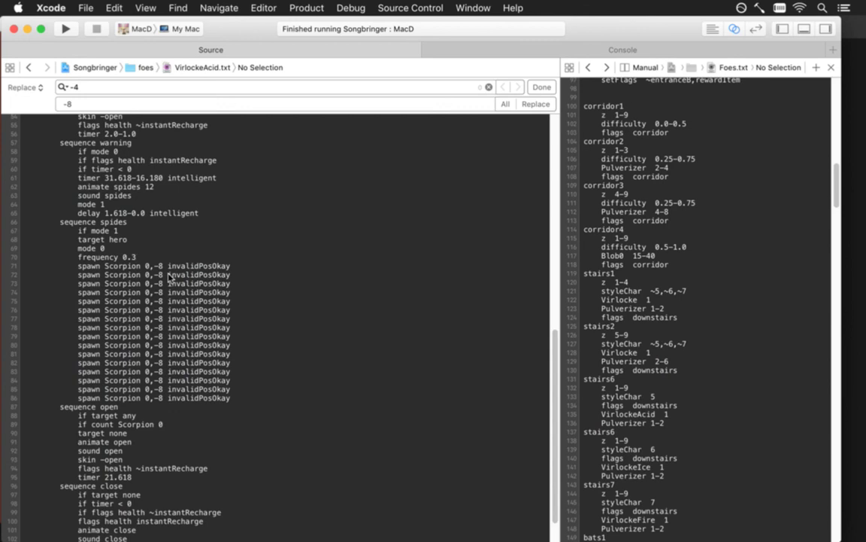
key("Escape")
Run the game again and fight the spawned scorpions with fire around the stairs building to test the new spawn frequency.
key("super+r")
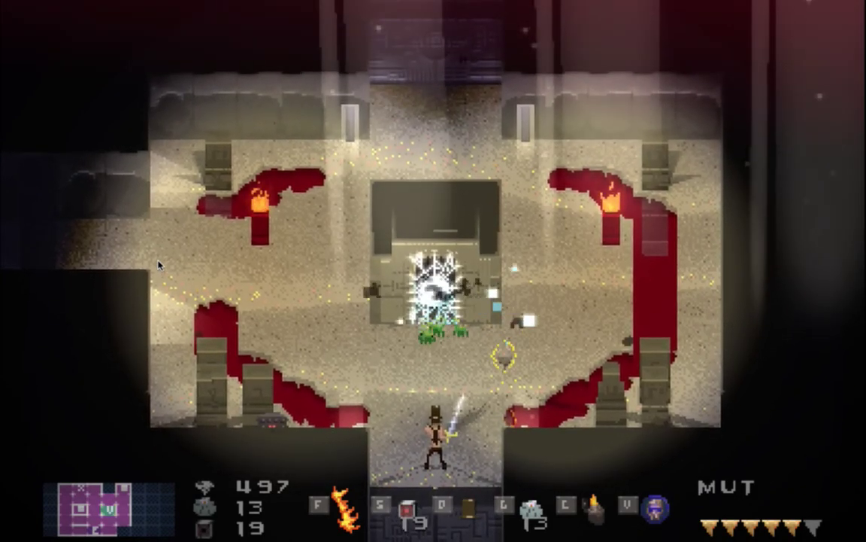
key("Up")
key("f")
key("Right")
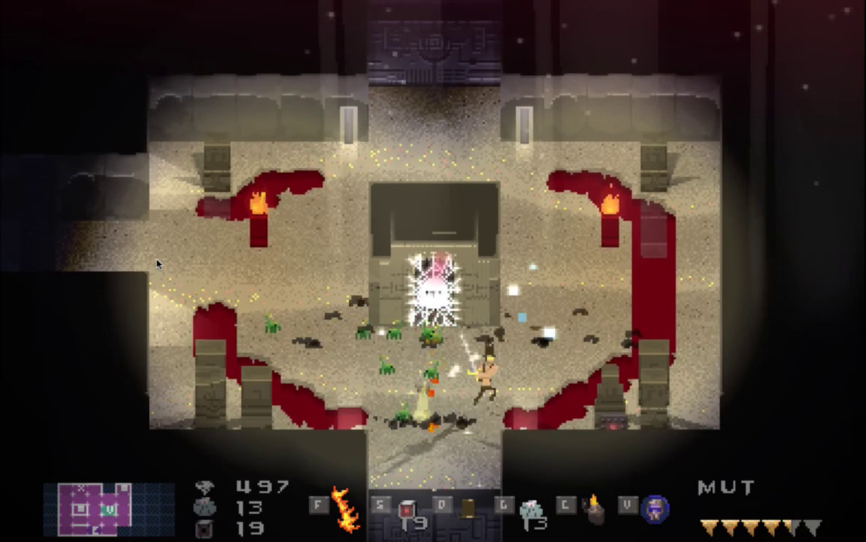
key("Up")
key("f")
key("f")
key("Up")
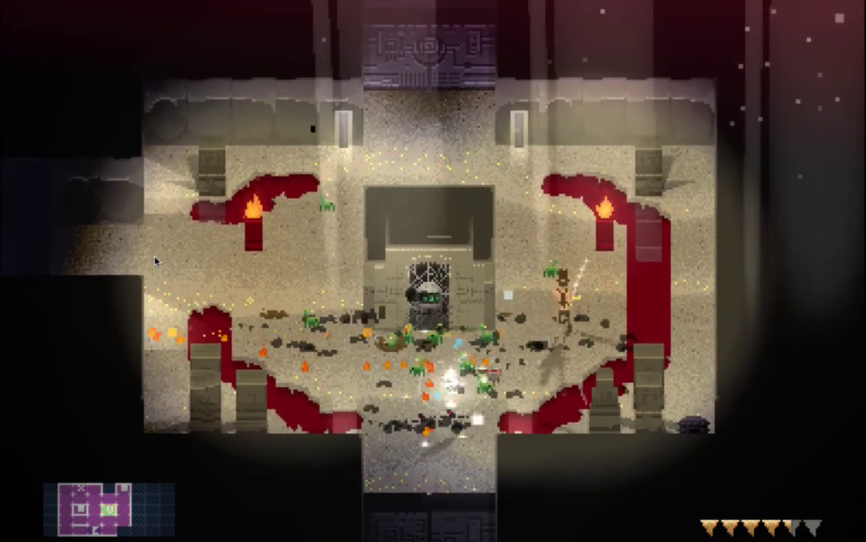
key("Right")
key("Down")
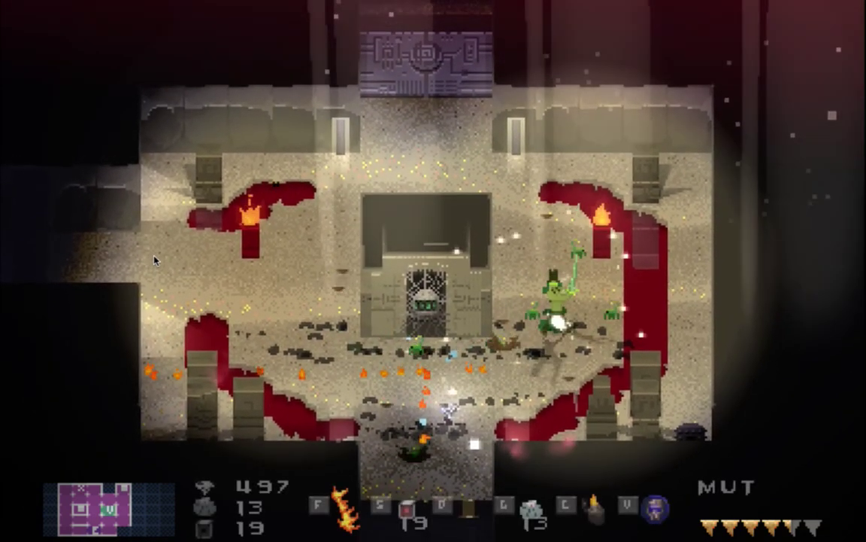
key("f")
key("Down")
key("Left")
key("f")
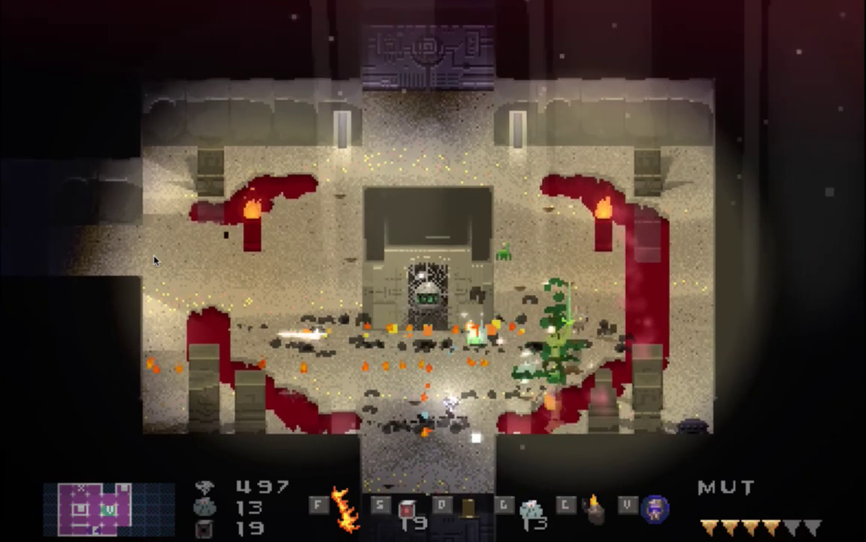
key("Up")
key("Down")
key("Right")
key("f")
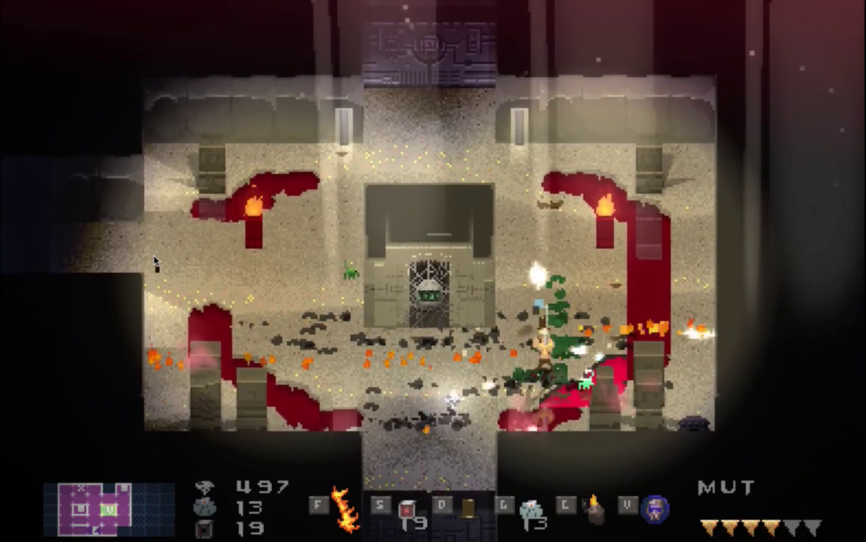
key("Left")
key("f")
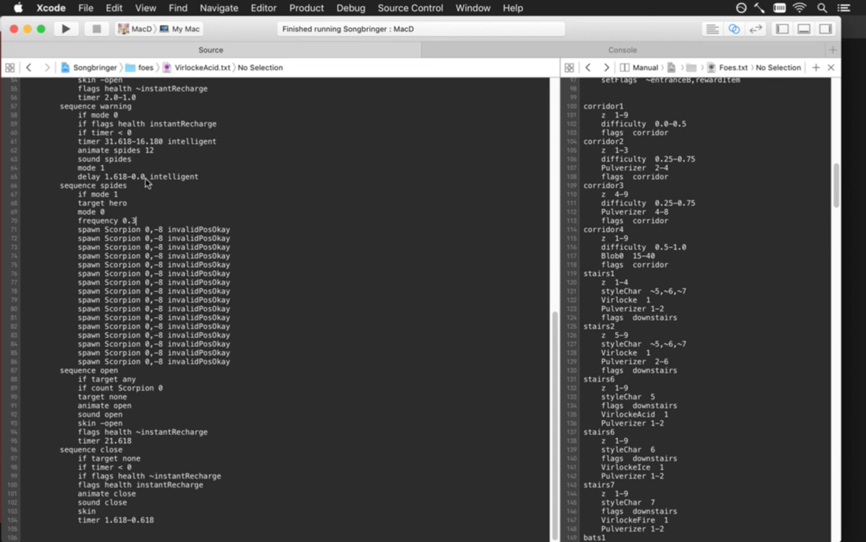
Save VirlockeAcid.txt and bring up ScorpionDie.psd in Photoshop.
key("super+s")
key("super+Tab")
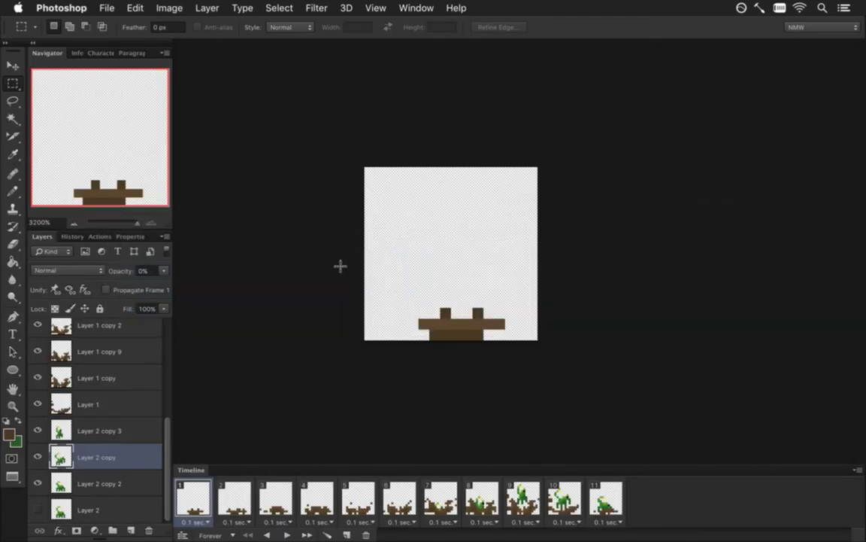
left_click(416, 7)
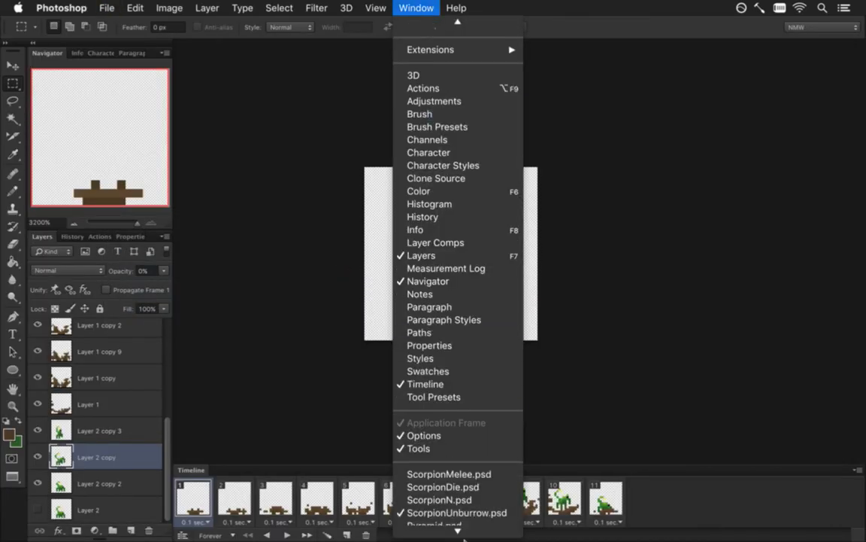
left_click(475, 439)
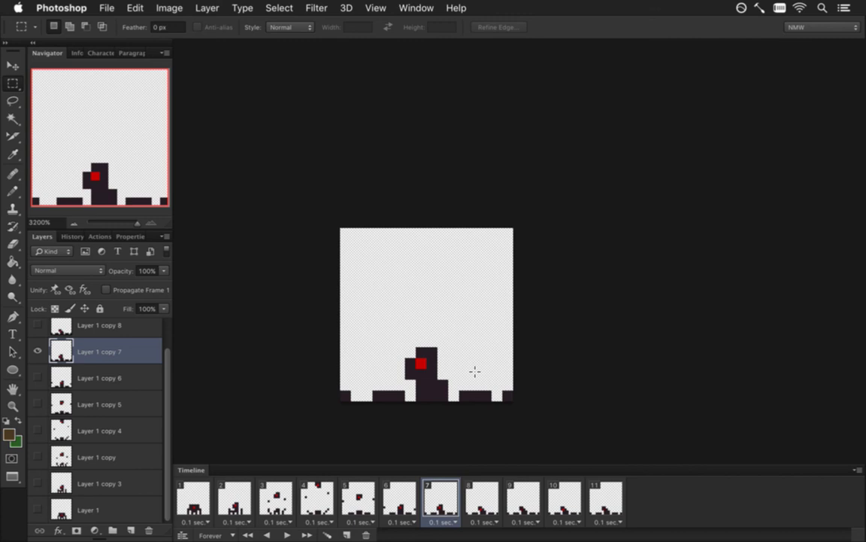
Copy the green scorpion sprite from Scorpion.psd and paste it into frame 1 of ScorpionDie.psd.
left_click(416, 7)
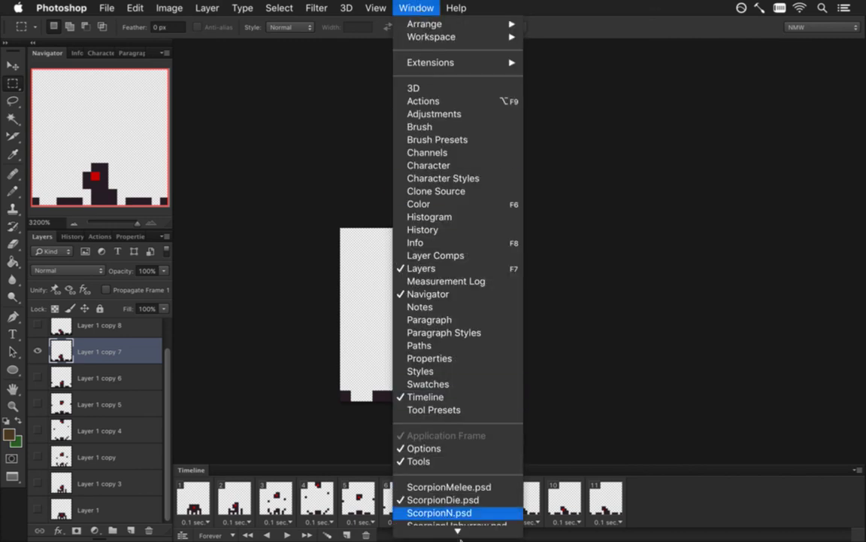
mouse_move(462, 538)
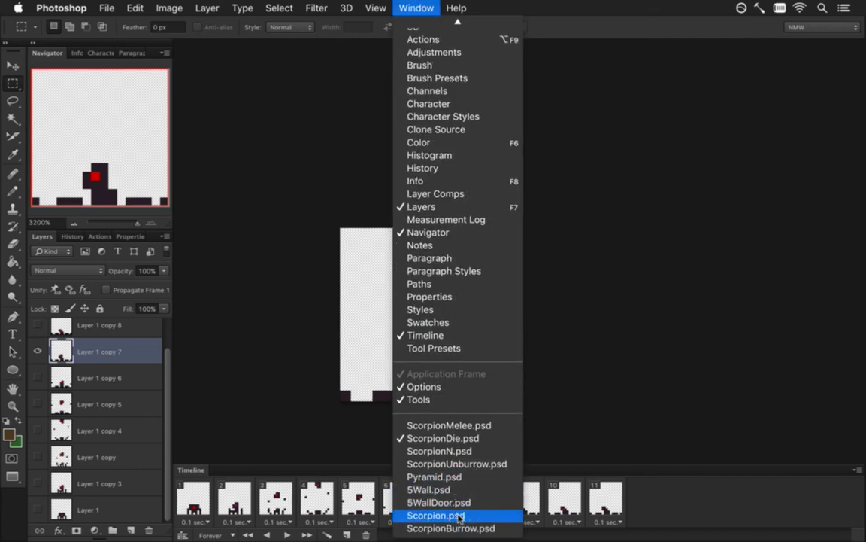
left_click(458, 516)
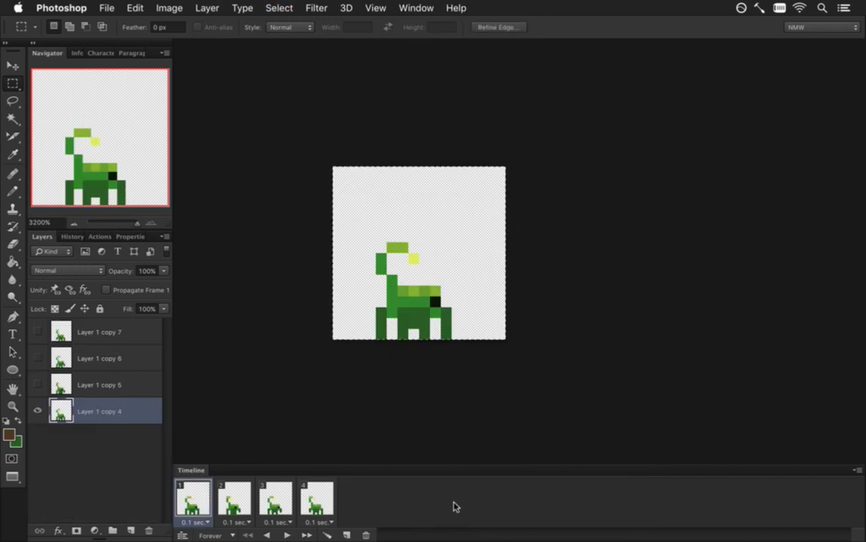
left_click(417, 7)
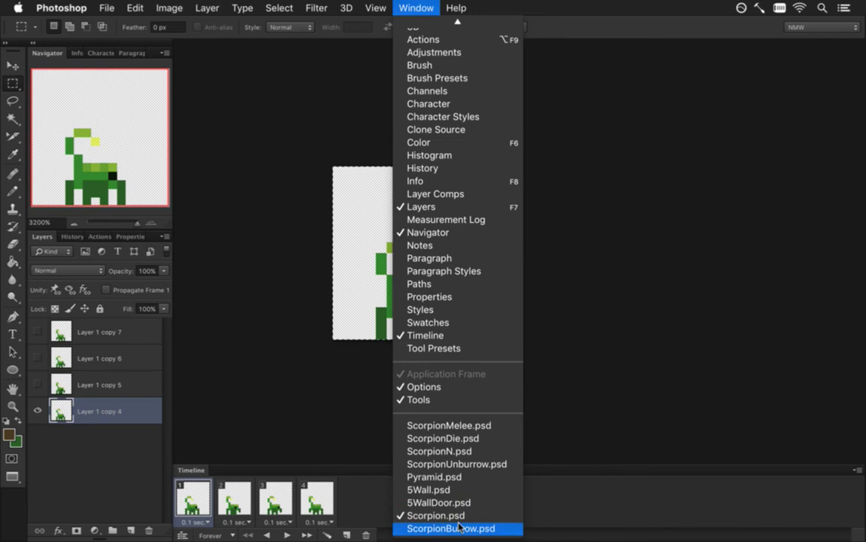
left_click(456, 442)
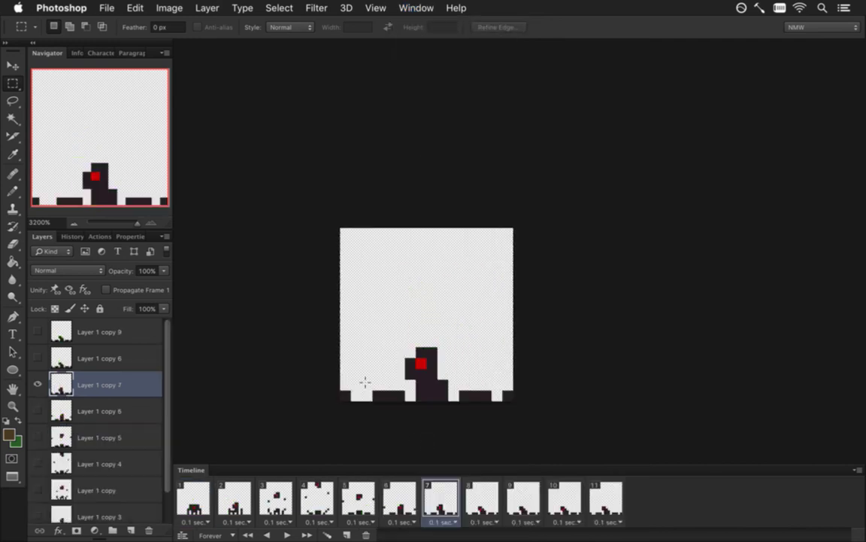
left_click(210, 508)
key("super+v")
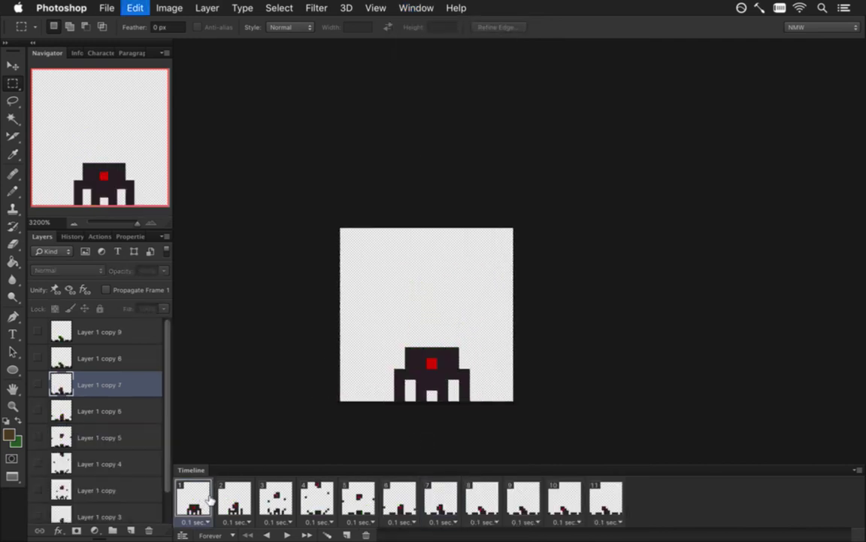
Nudge the pasted scorpion down until its feet rest on the canvas's lower edge, covering the old dark sprite.
key("v")
key("Down")
key("Down")
key("Down")
key("Down")
key("Down")
key("Down")
key("Down")
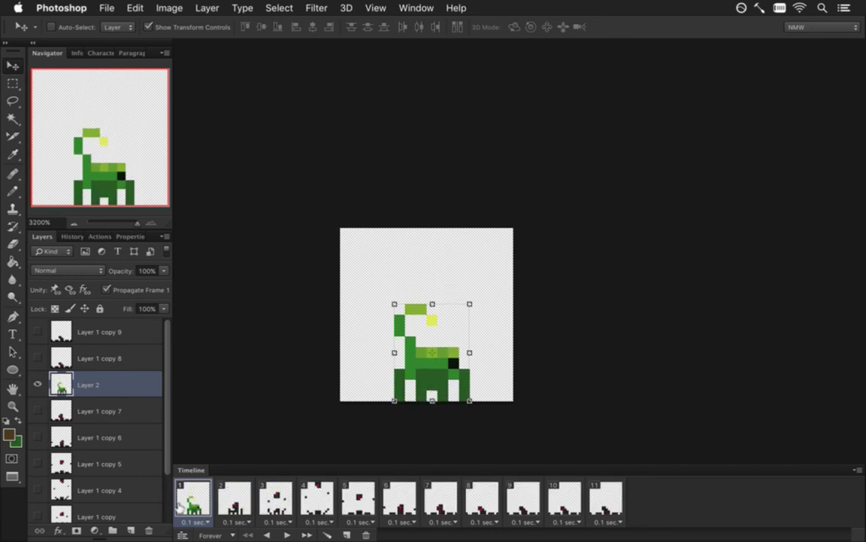
Move Layer 2 to the bottom of the layer stack and delete the old Layer 1.
left_click_drag(168, 386, 172, 470)
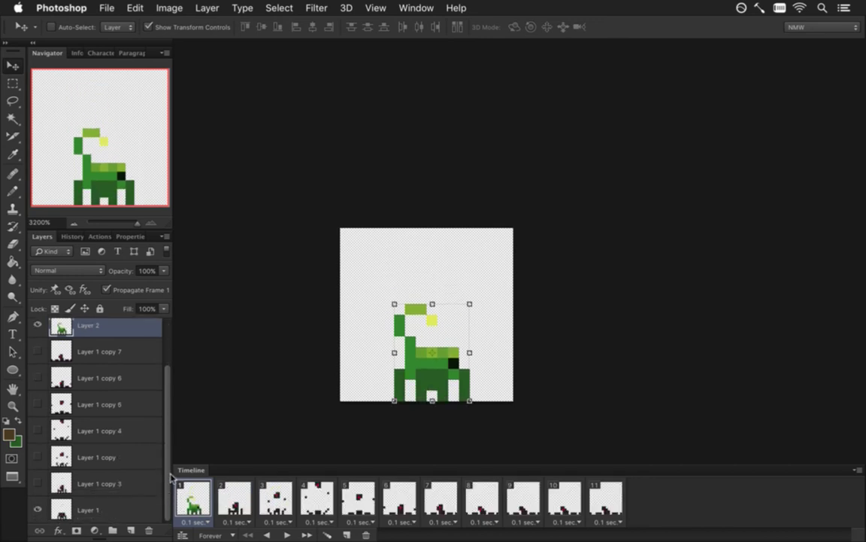
left_click_drag(54, 325, 151, 531)
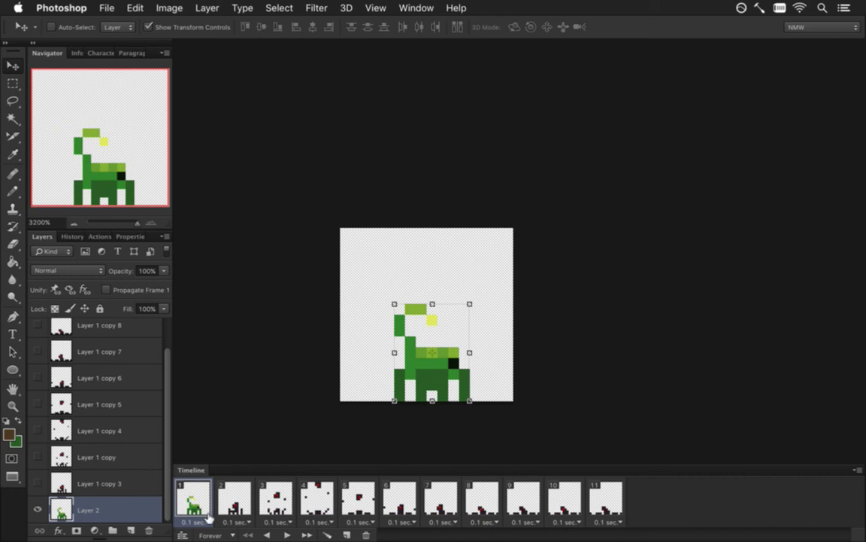
Duplicate Layer 2 and show the copy in frame 2 beneath Layer 1 copy 3.
left_click(230, 500)
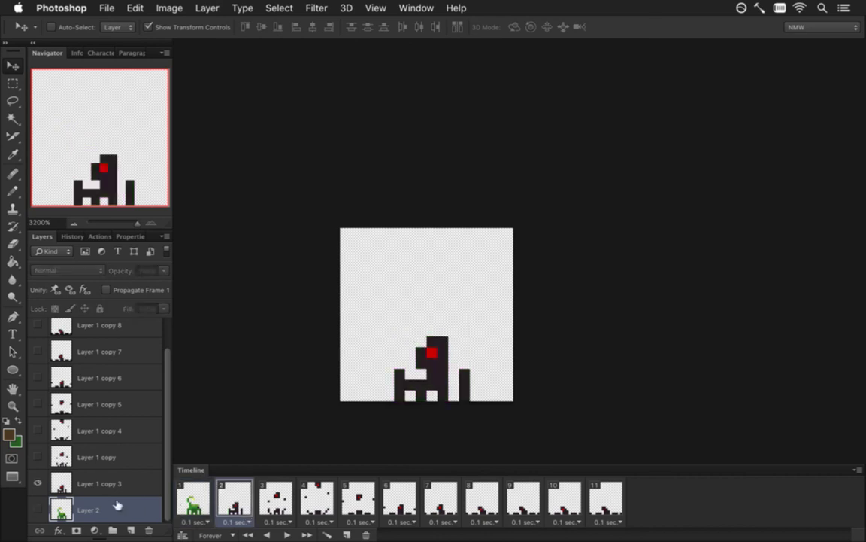
key("super+j")
left_click(37, 509)
Erase the green body pixels around the dark guide sprite on Layer 2 copy and hide Layer 1 copy 3.
key("e")
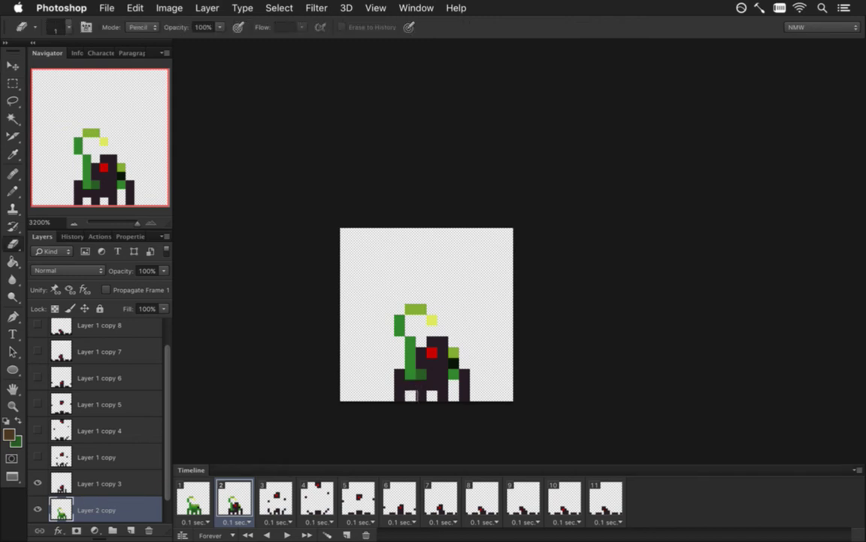
left_click_drag(411, 376, 411, 353)
left_click(421, 374)
left_click(454, 374)
left_click(454, 352)
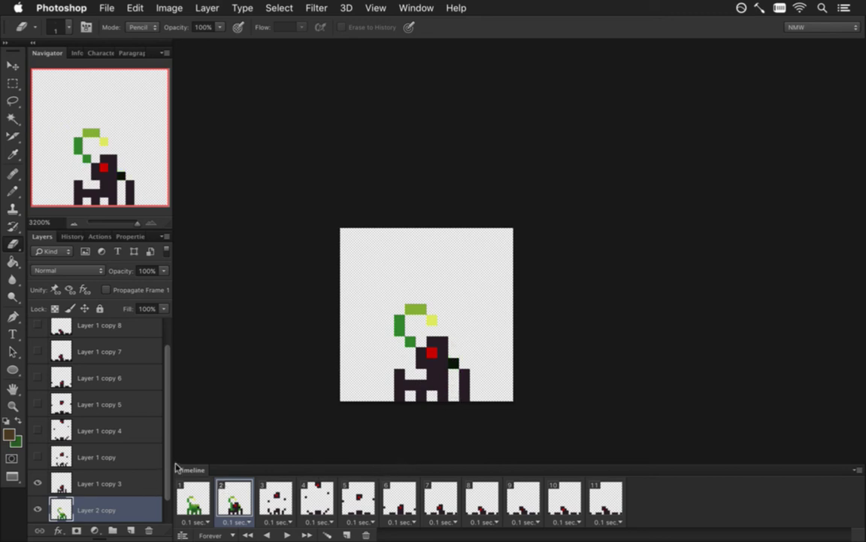
scroll(160, 437, "down", 2)
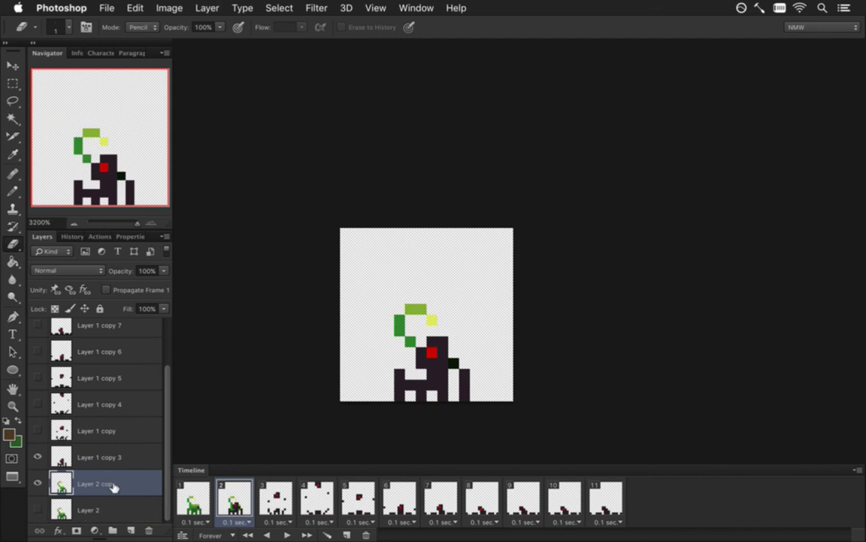
left_click(38, 455)
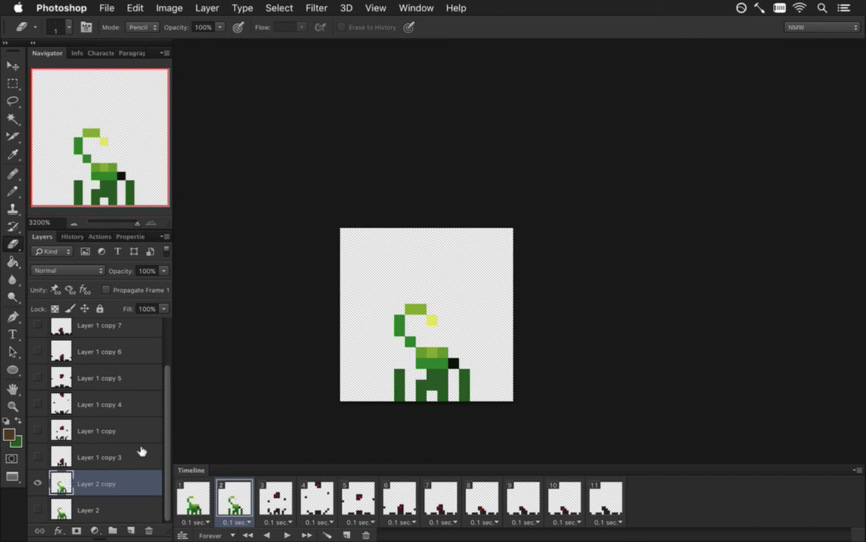
Shift the outer vertical segment of the scorpion's tail one pixel to the right in frame 2.
key("m")
left_click_drag(383, 314, 418, 336)
key("v")
key("Right")
Raise the tip of the scorpion's tail by one pixel in frame 2 and clear the selection.
key("m")
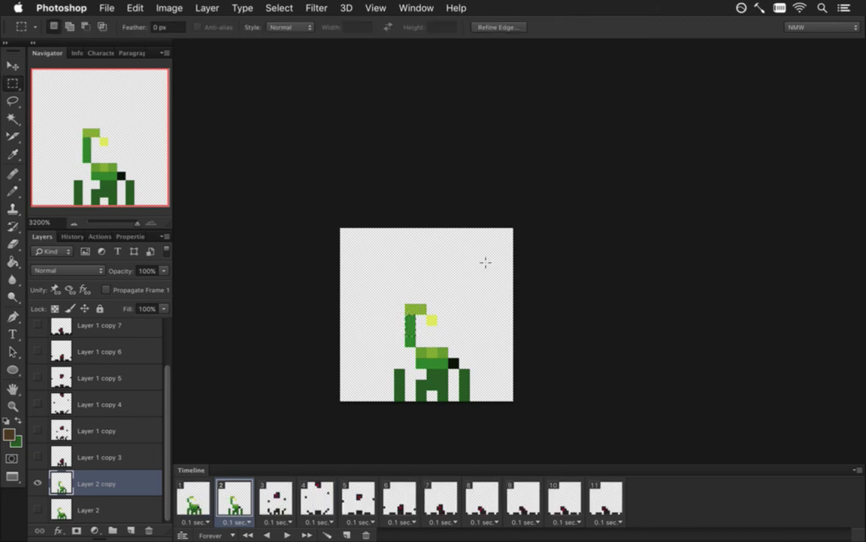
left_click_drag(417, 294, 437, 335)
key("v")
key("Up")
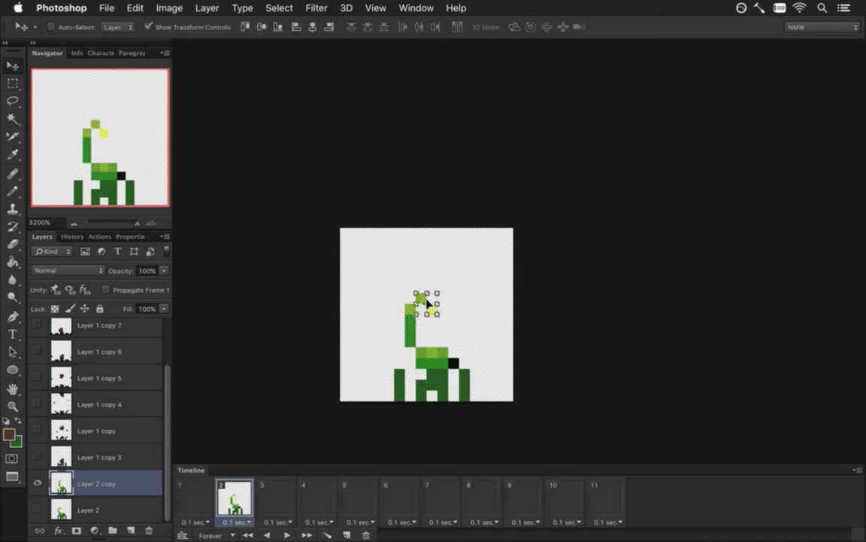
key("m")
key("ctrl+d")
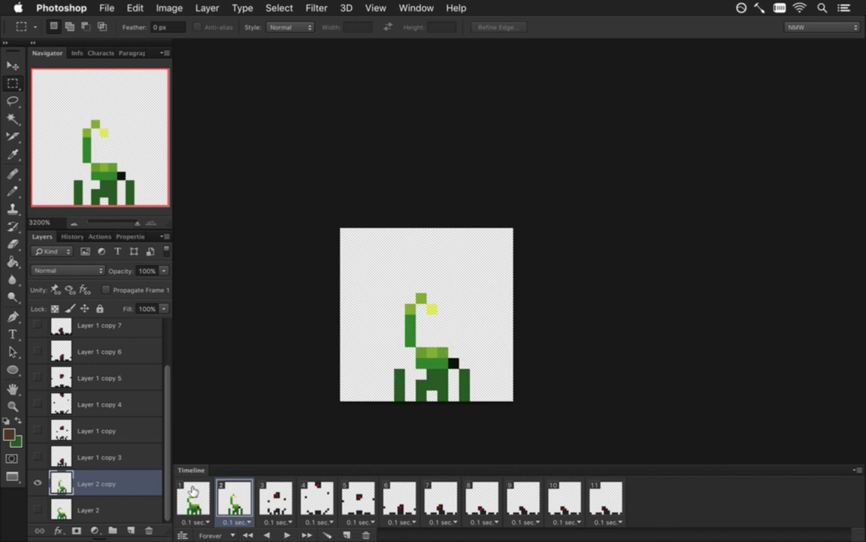
In frame 3, delete Layer 1 copy 3 and show a duplicate of Layer 2 copy beneath Layer 1 copy.
left_click(275, 509)
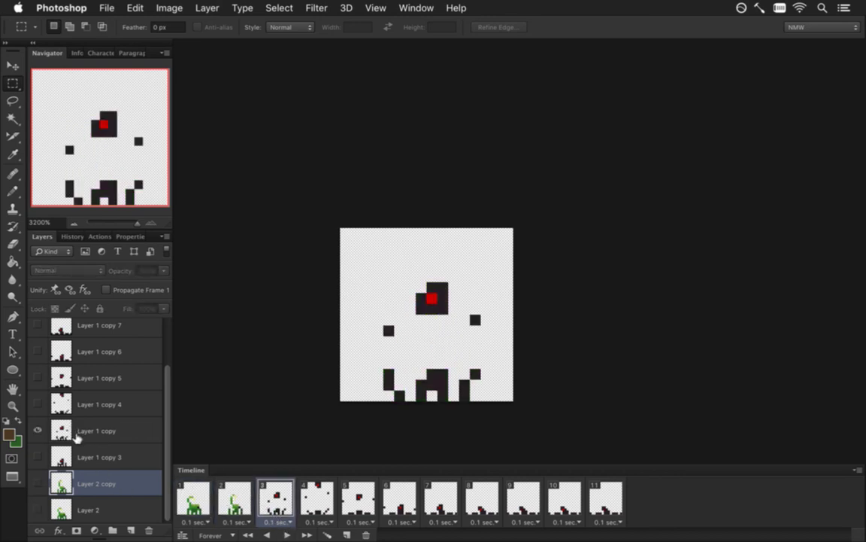
left_click(109, 456)
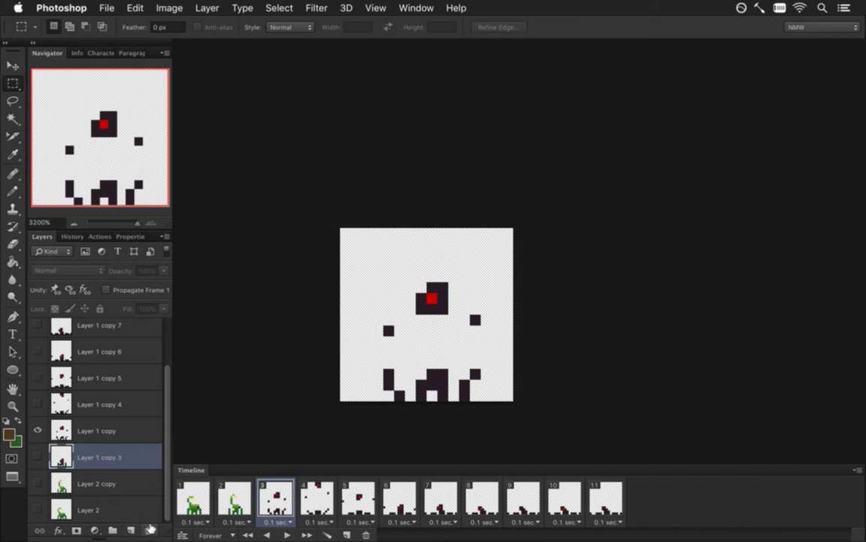
left_click(149, 530)
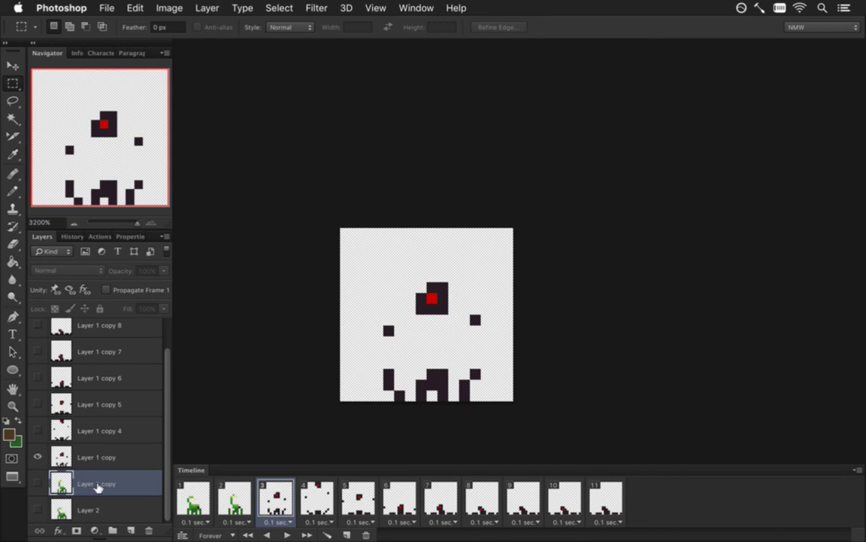
key("super+j")
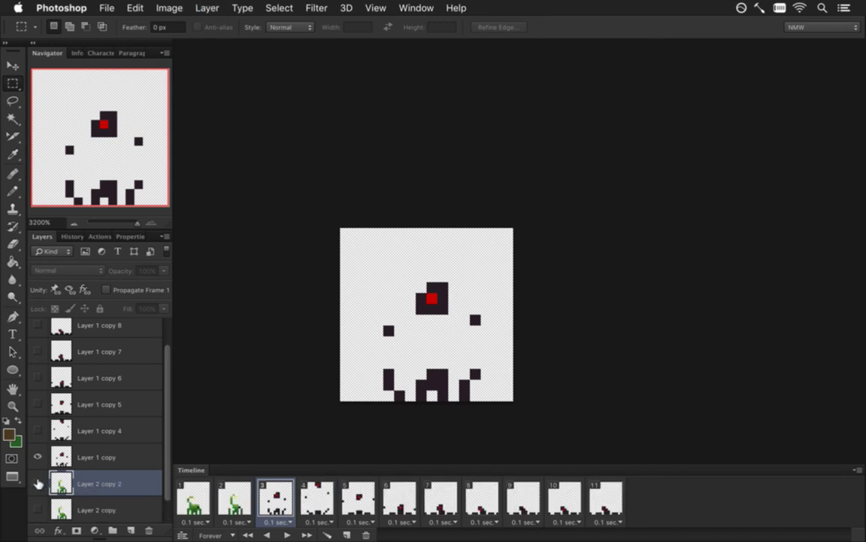
left_click(38, 482)
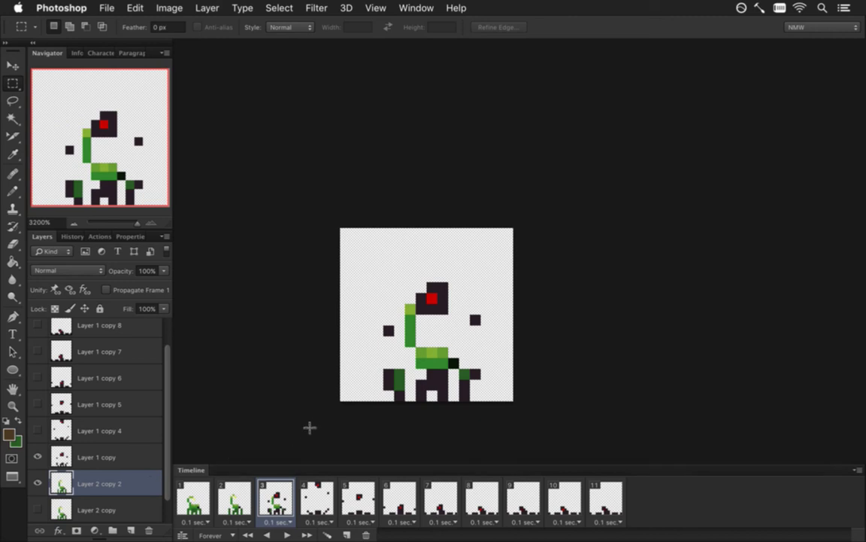
Sample the legs' dark green and use it on Layer 2 copy 2 for the guide's pieces and the black body pixel.
key("i")
left_click(397, 380)
key("b")
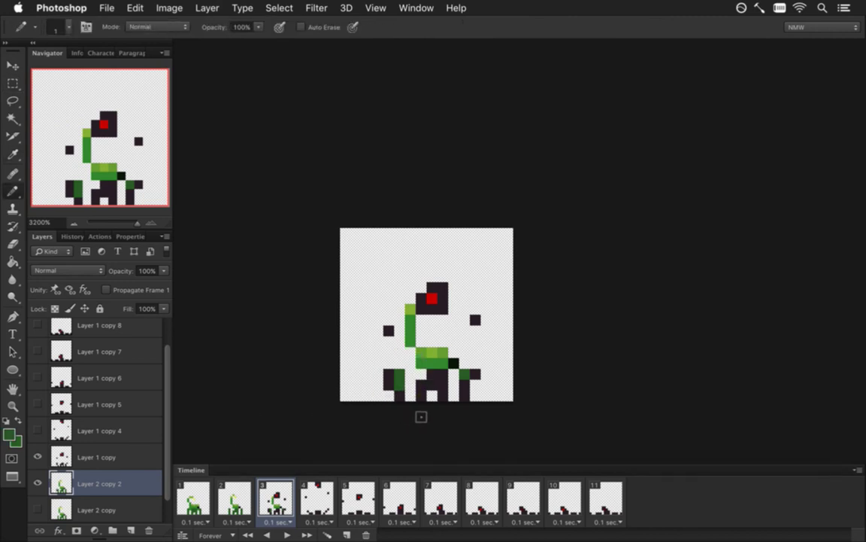
left_click(453, 363)
Shift the tip of the scorpion's tail one pixel up and one pixel to the right in frame 3 and clear the selection.
key("m")
left_click_drag(394, 282, 447, 335)
key("v")
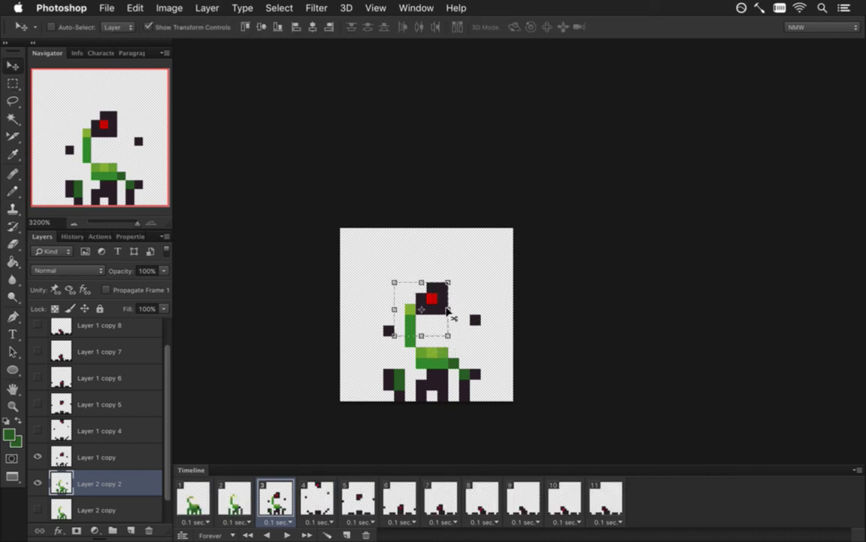
key("Up")
key("Up")
key("Right")
key("Down")
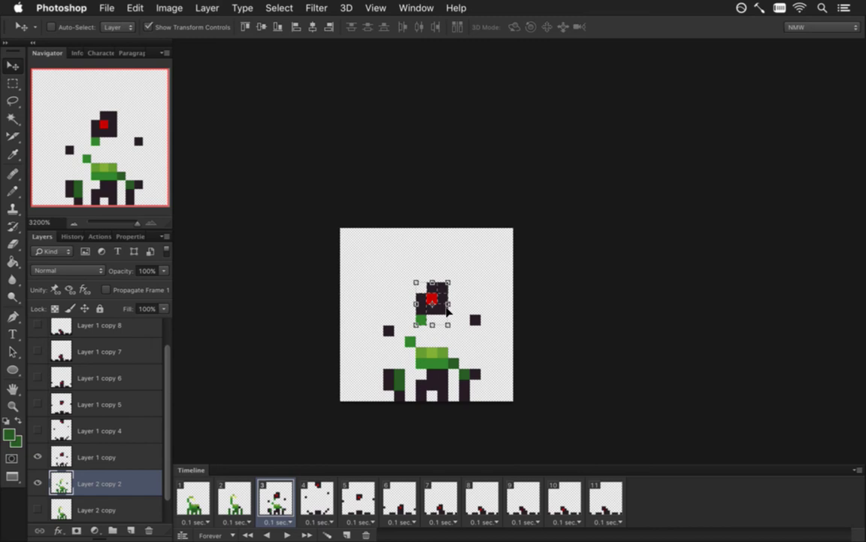
key("m")
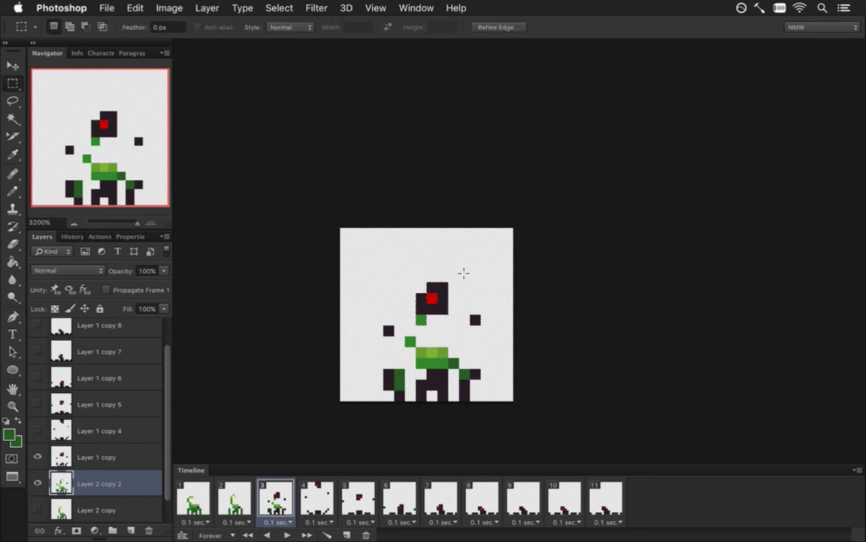
Erase the green tail, body and leg pixels outside the dark guide on Layer 2 copy 2 and hide Layer 1 copy.
key("e")
left_click(421, 320)
mouse_move(400, 374)
left_mouse_down()
mouse_move(400, 385)
mouse_move(426, 353)
mouse_move(443, 385)
mouse_move(464, 389)
left_mouse_up()
left_click(409, 342)
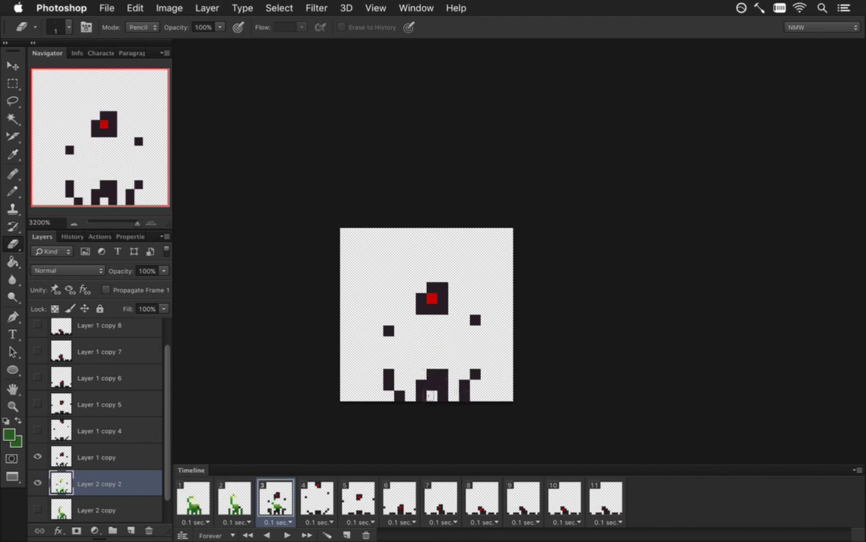
left_click(38, 457)
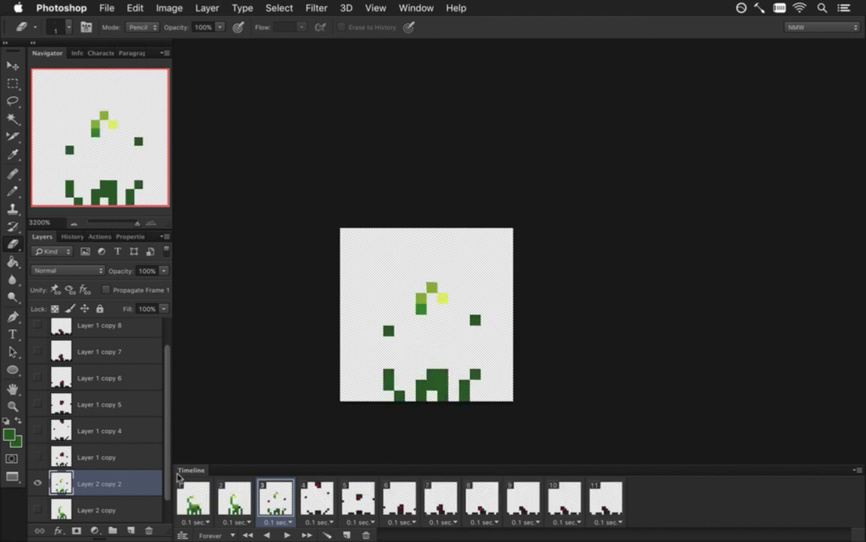
Try frame 2's near-black colour on the upper right pixel of the body in frame 3 and repaint it dark green.
left_click(240, 497)
key("i")
left_click(455, 367)
left_click(279, 495)
key("b")
left_click(442, 374)
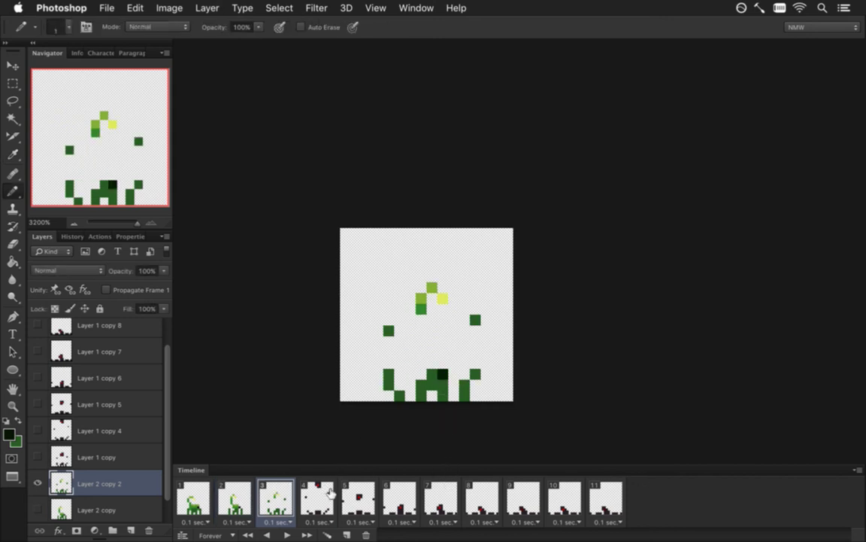
key("i")
left_click(448, 391)
key("b")
left_click(443, 374)
Sample the near-black pixel from frame 2 and recolour the loose pixel flying off to the right in frame 3.
left_click(242, 498)
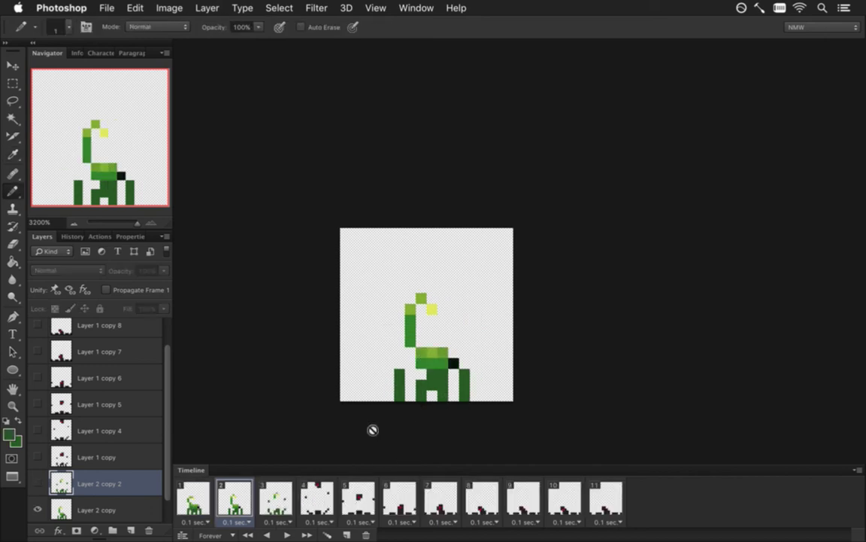
key("i")
left_click(458, 366)
left_click(277, 497)
key("b")
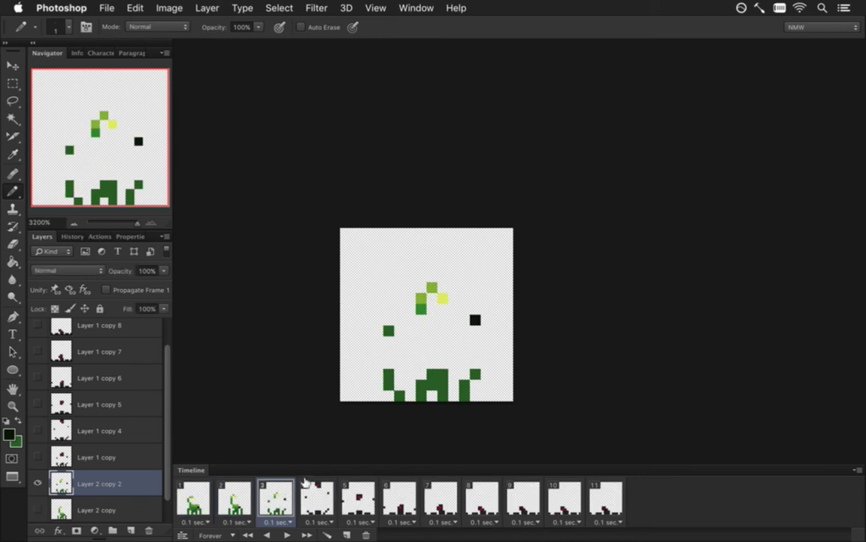
Add a three-pixel row of the tail's lighter green across the top of the body in frame 3.
key("i")
left_click(444, 385)
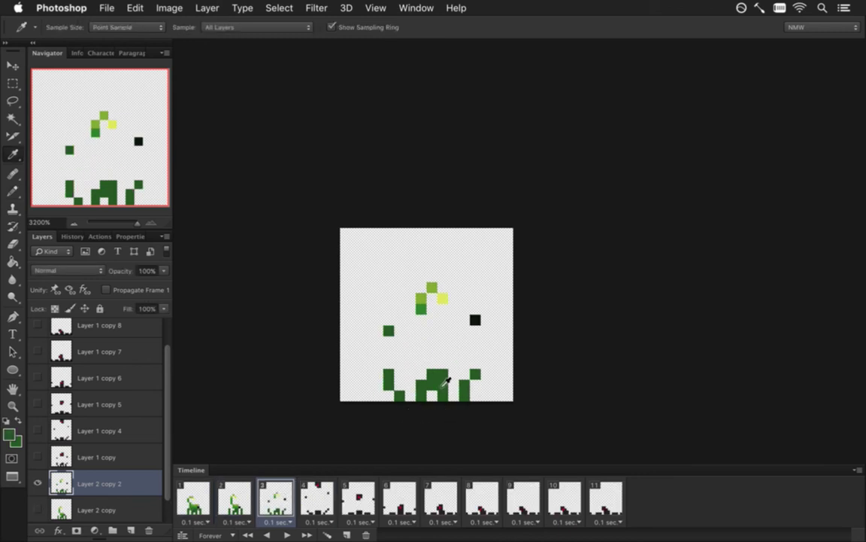
key("b")
left_click(443, 363)
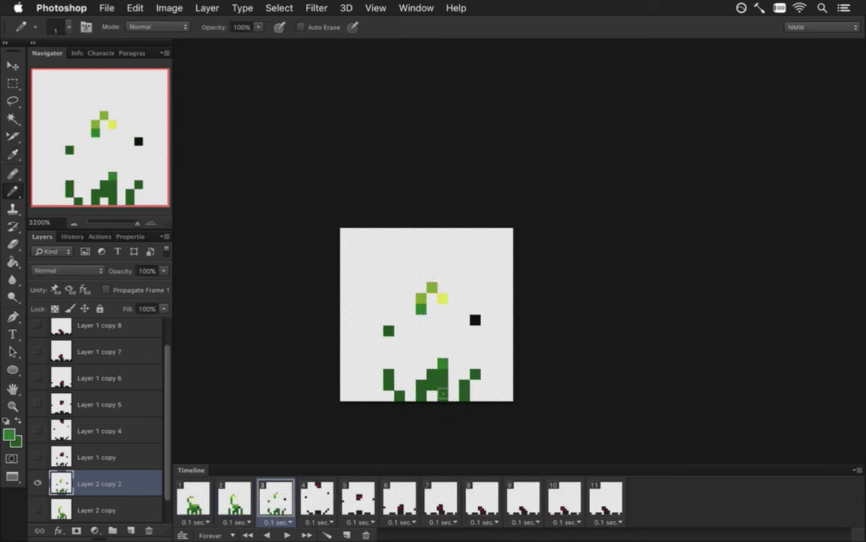
left_click(432, 363)
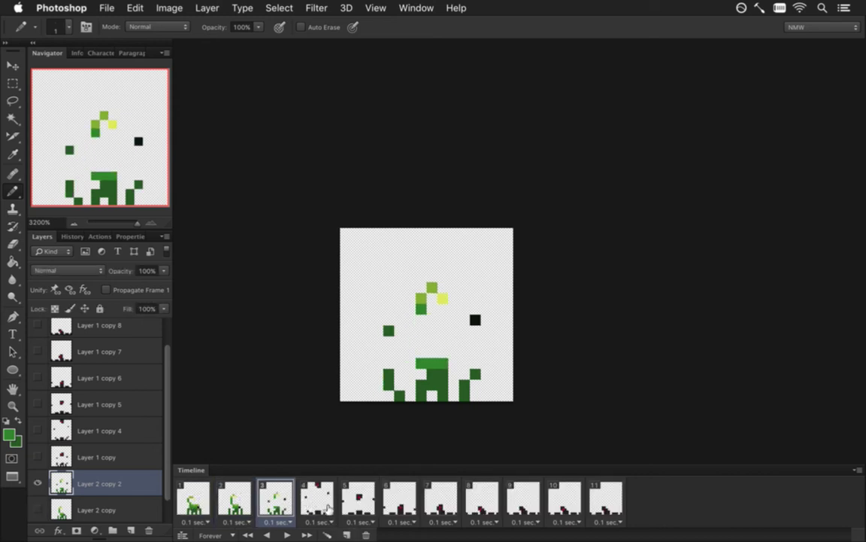
Duplicate Layer 2 copy 2, show the duplicate in frame 4 instead of frame 3, and delete Layer 1 copy.
left_click(317, 500)
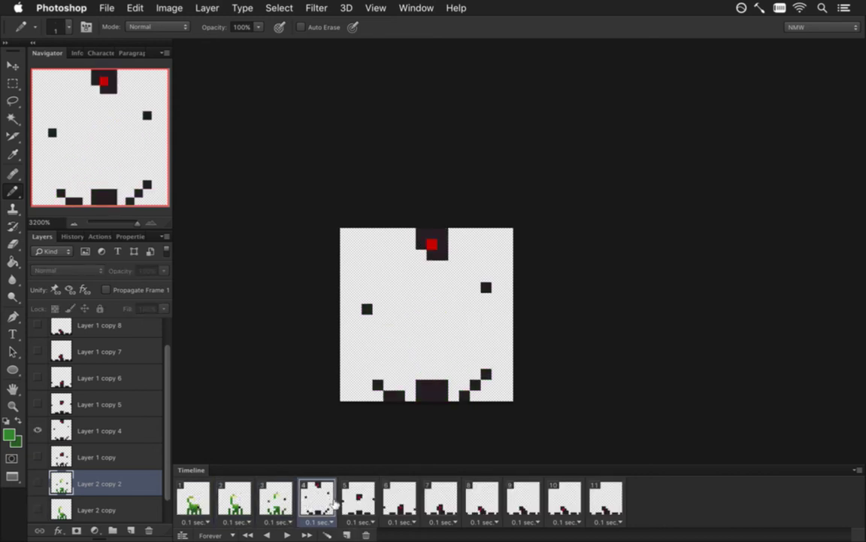
left_click(271, 500)
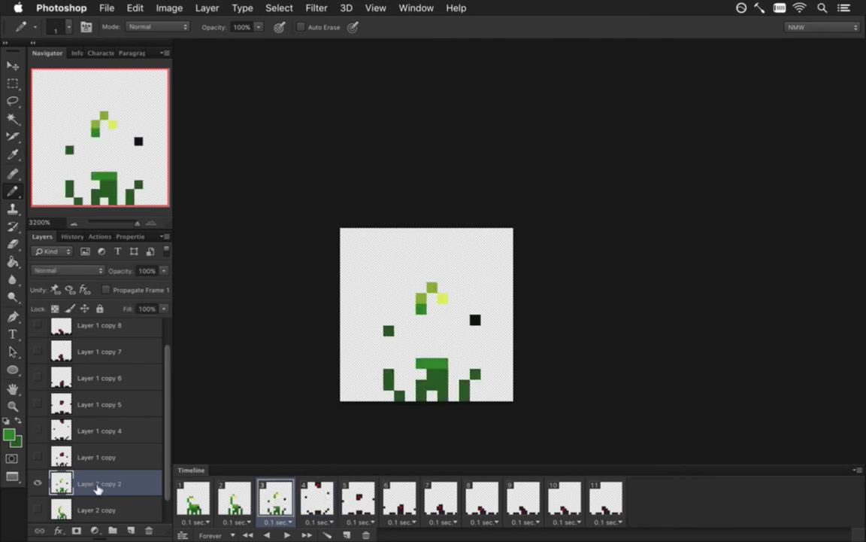
key("super+j")
left_click(37, 483)
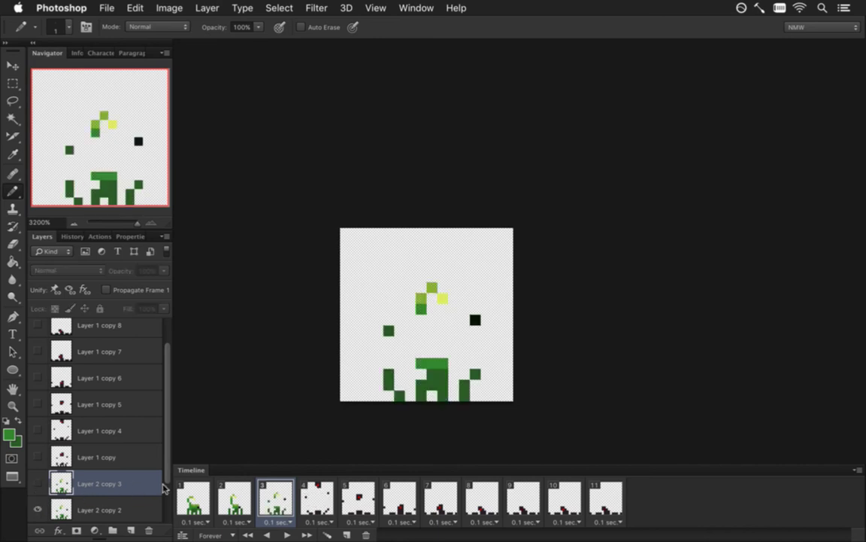
left_click(312, 498)
left_click_drag(162, 427, 168, 451)
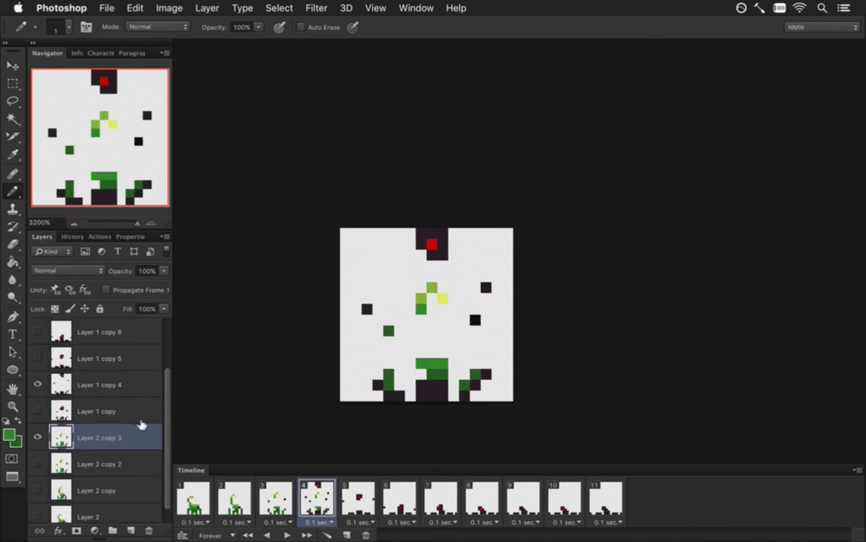
left_click(59, 410)
left_click(149, 530)
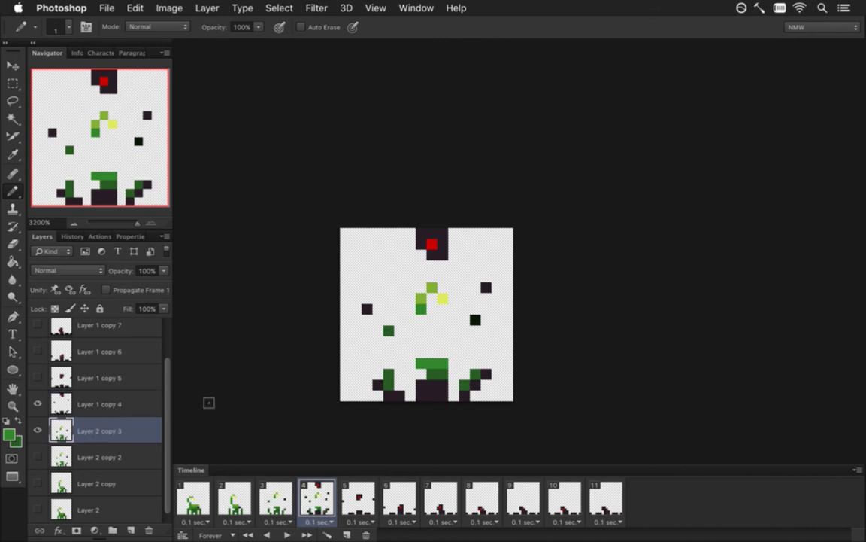
Raise the detached tail piece five pixels to the canvas's upper edge in frame 4 and clear the selection.
key("m")
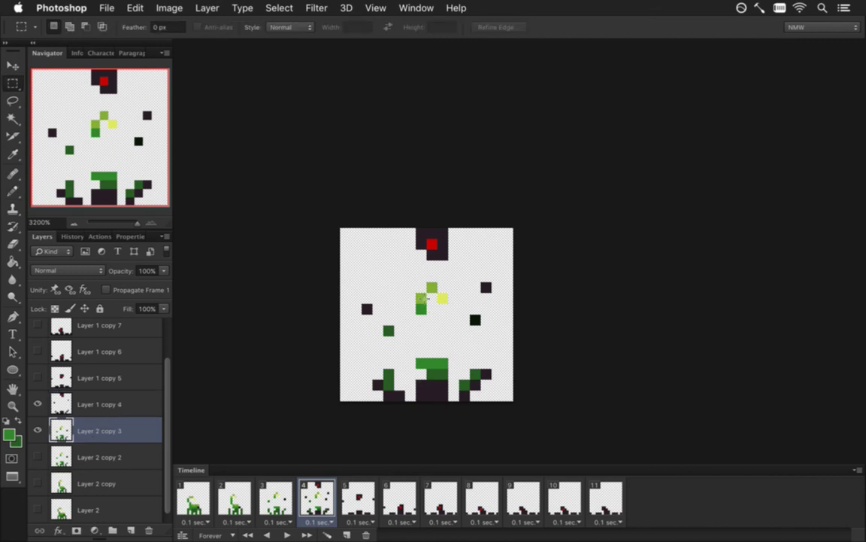
left_click_drag(408, 284, 454, 331)
key("v")
key("Up")
key("Up")
key("Up")
key("Up")
key("Up")
key("Up")
key("ctrl+d")
key("m")
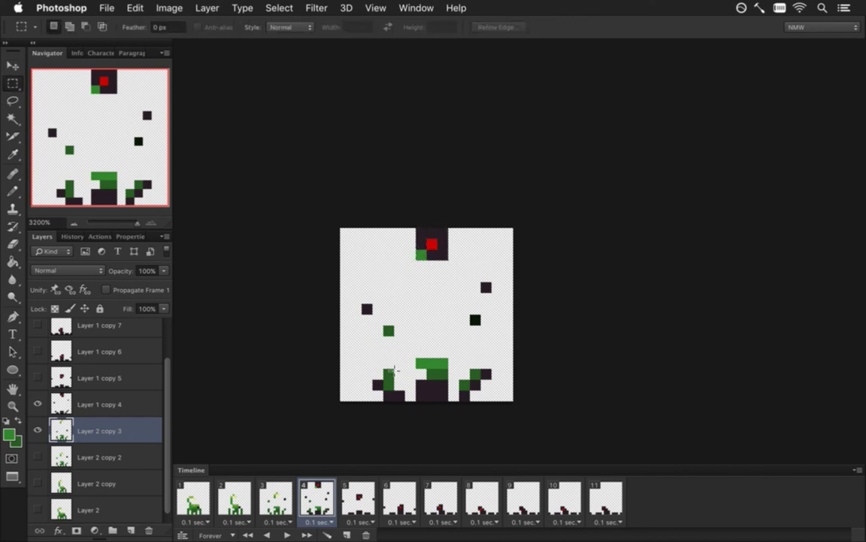
Paint the guide's loose pixels, legs and body in the sampled dark green on Layer 2 copy 3 in frame 4.
key("i")
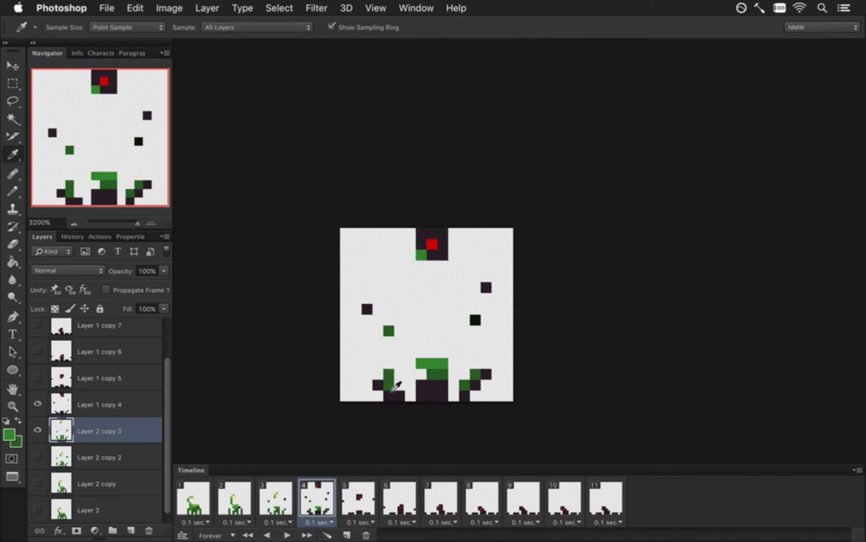
left_click(354, 341)
key("b")
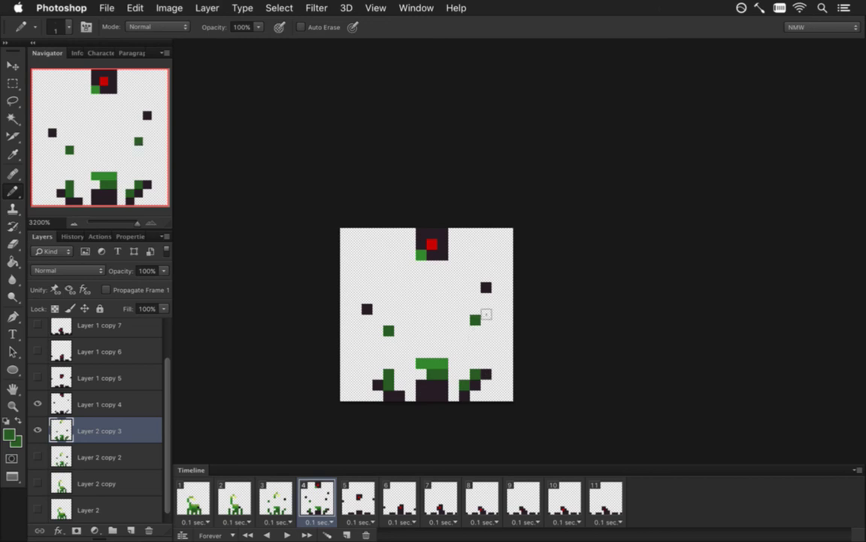
Erase the green pixels outside the guide on Layer 2 copy 3 and delete Layer 1 copy 4.
key("e")
mouse_move(389, 331)
left_mouse_down()
mouse_move(389, 395)
mouse_move(399, 395)
left_mouse_up()
mouse_move(421, 363)
left_mouse_down()
mouse_move(437, 391)
mouse_move(470, 396)
mouse_move(476, 320)
left_mouse_up()
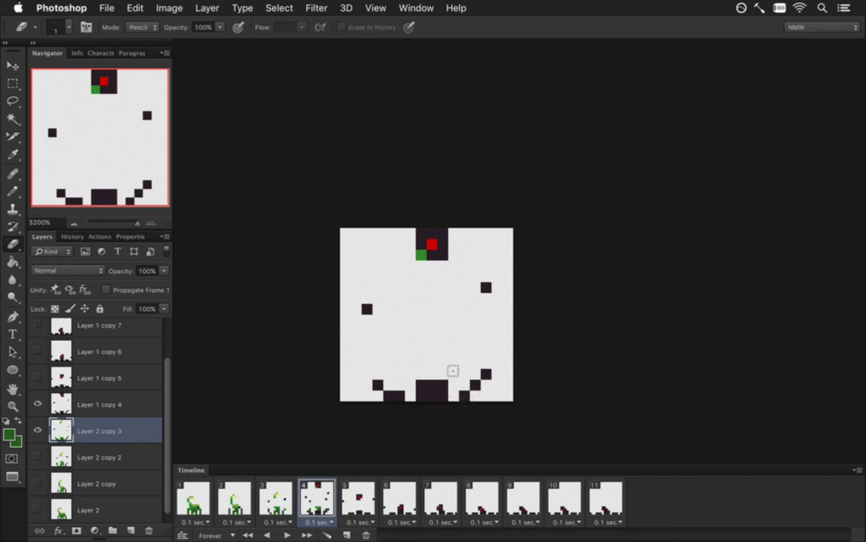
left_click(36, 403)
left_click(66, 404)
left_click(149, 530)
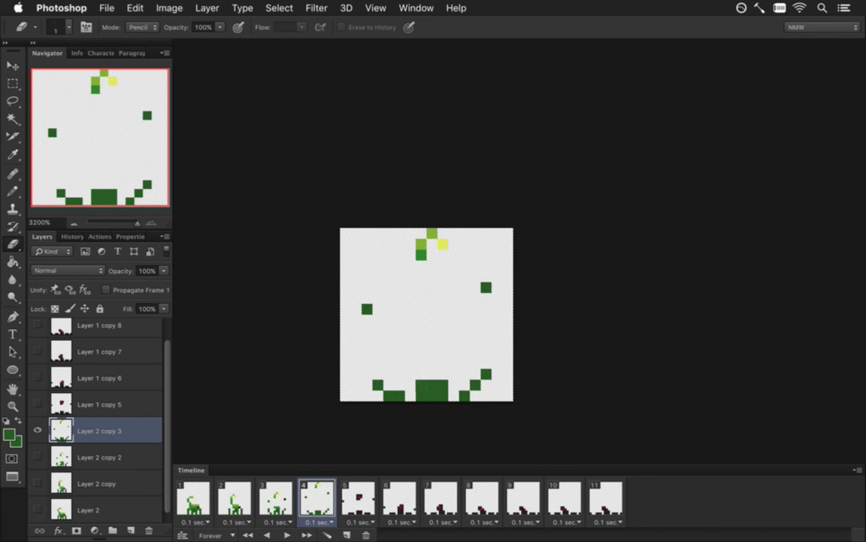
Sample the near-black pixel from frame 3 and recolour the loose pixel at the upper right in frame 4.
left_click(276, 498)
key("i")
left_click(474, 320)
left_click(319, 498)
key("b")
left_click(486, 286)
Add a two-pixel strip of the tail's lighter green above the right part of the body in frame 4.
key("i")
left_click(422, 257)
key("b")
left_click(431, 373)
left_click(421, 374)
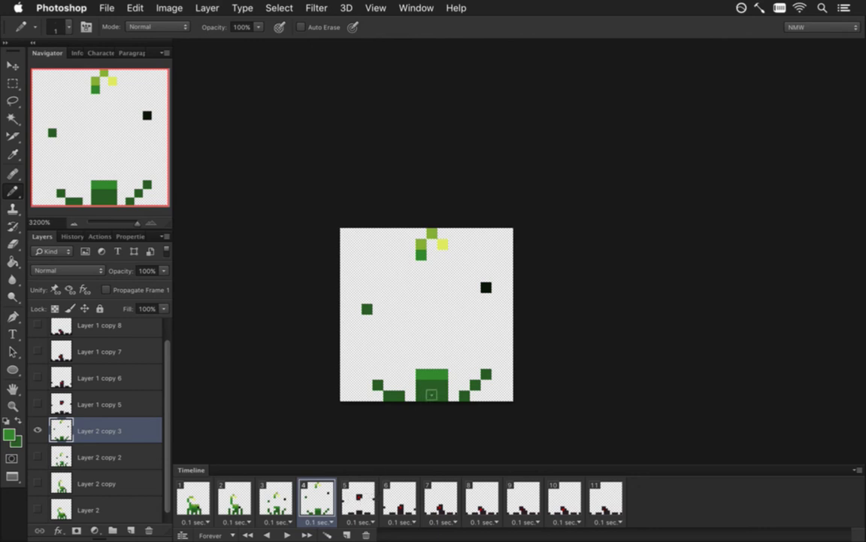
key("e")
left_click(421, 374)
Duplicate Layer 2 copy 3 and show the duplicate beneath Layer 1 copy 5 in frame 5.
left_click(358, 504)
left_click(319, 503)
left_click(282, 503)
key("Right")
key("Right")
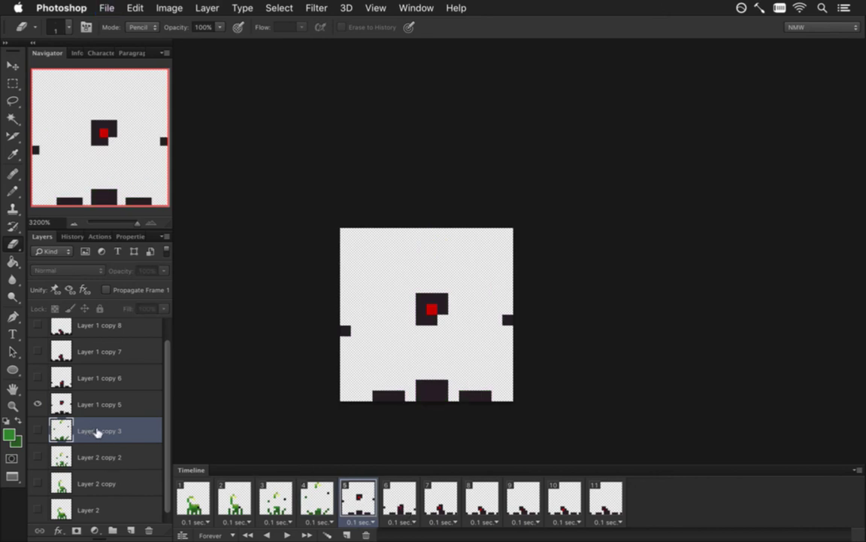
key("super+j")
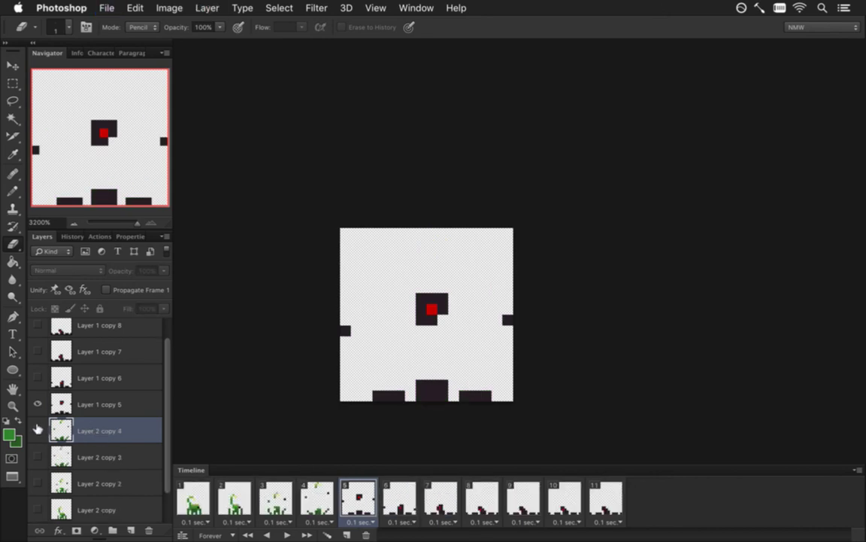
left_click(37, 429)
left_click(326, 497)
left_click(356, 497)
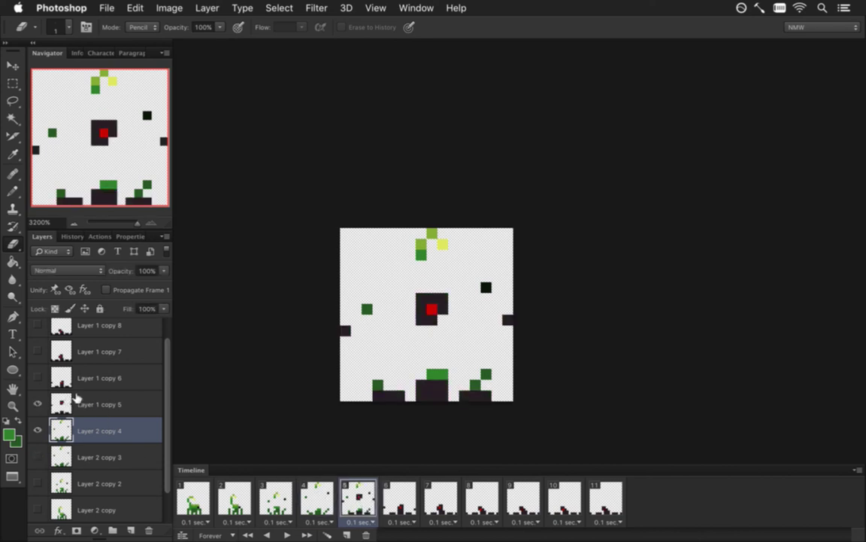
Lower the detached tail piece six pixels onto the guide in frame 5 and clear the selection.
key("m")
mouse_move(416, 229)
left_mouse_down()
mouse_move(451, 237)
mouse_move(460, 269)
left_mouse_up()
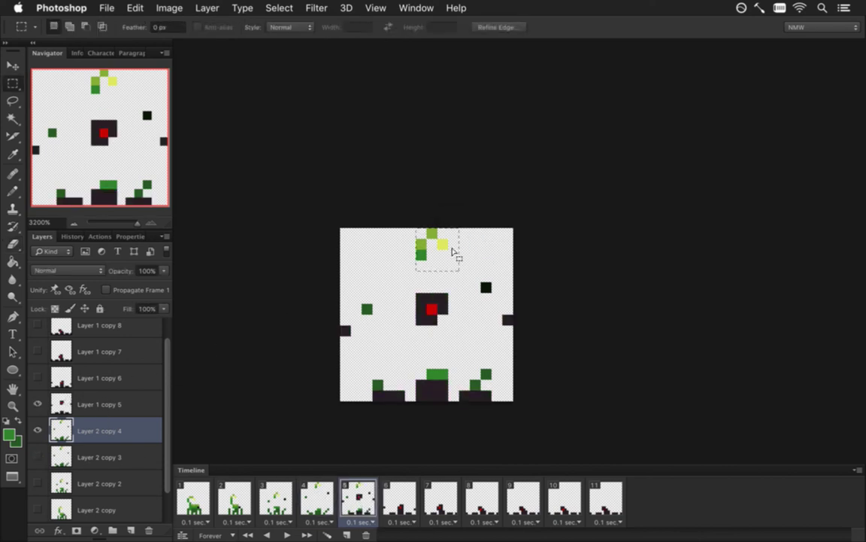
key("v")
key("Down")
key("Down")
key("Down")
key("Down")
key("Down")
key("Down")
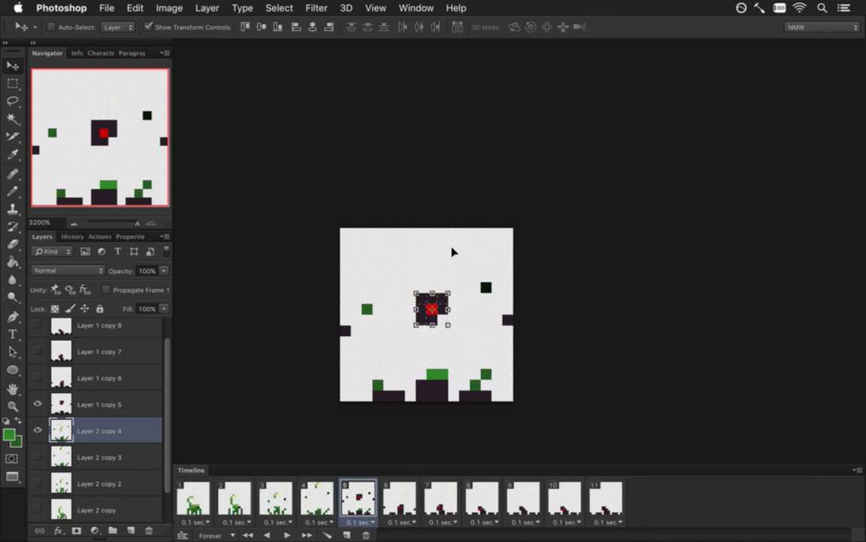
key("m")
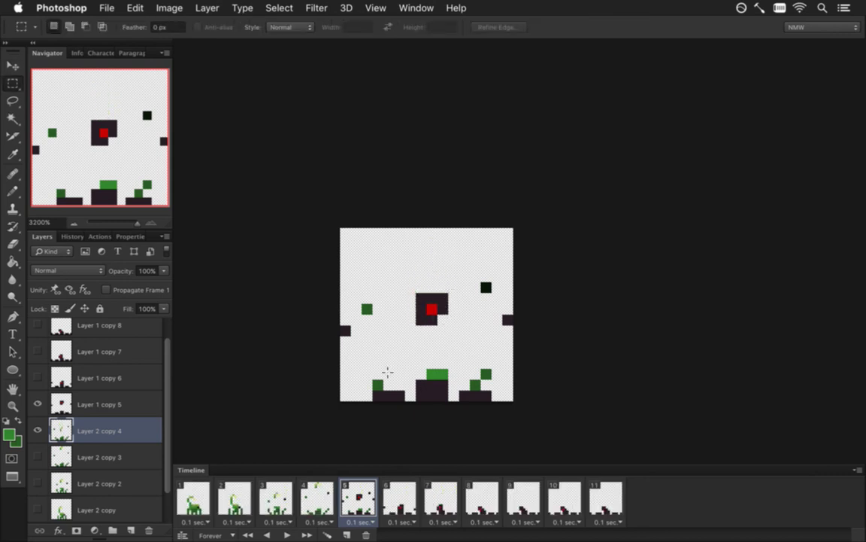
Paint the guide's edge pixels, legs and body in the sampled dark green on Layer 2 copy 4 in frame 5.
key("i")
left_click(367, 308)
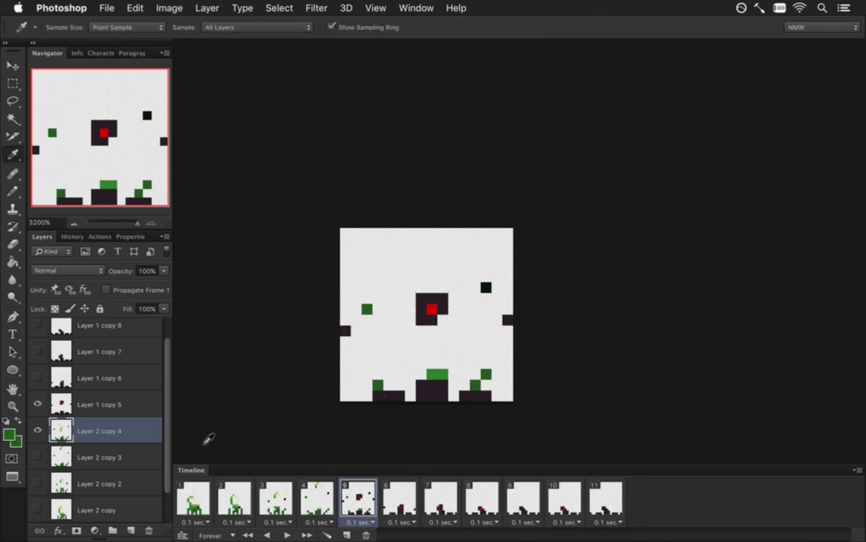
key("b")
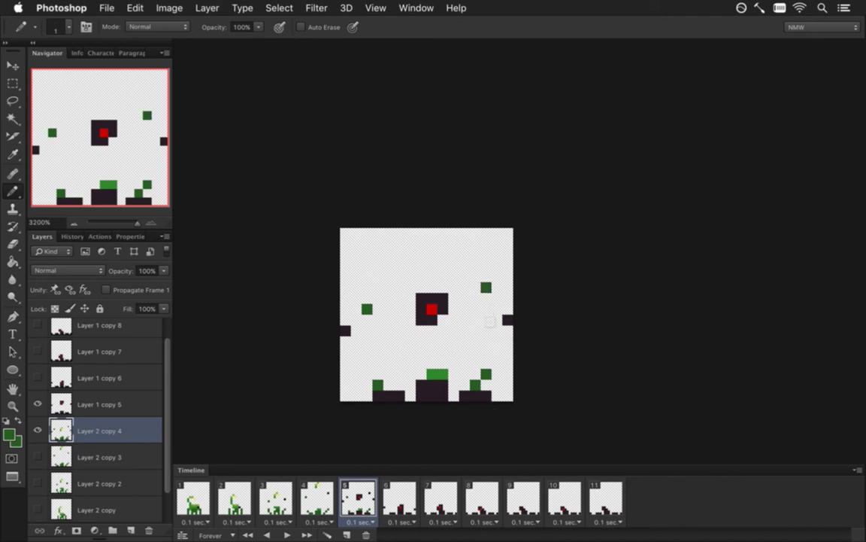
Erase the leftover loose, leg and body pixels outside the guide in frame 5 and delete Layer 1 copy 5.
key("e")
left_click(377, 384)
left_click(367, 308)
left_click(432, 374)
left_click(475, 385)
left_click(486, 374)
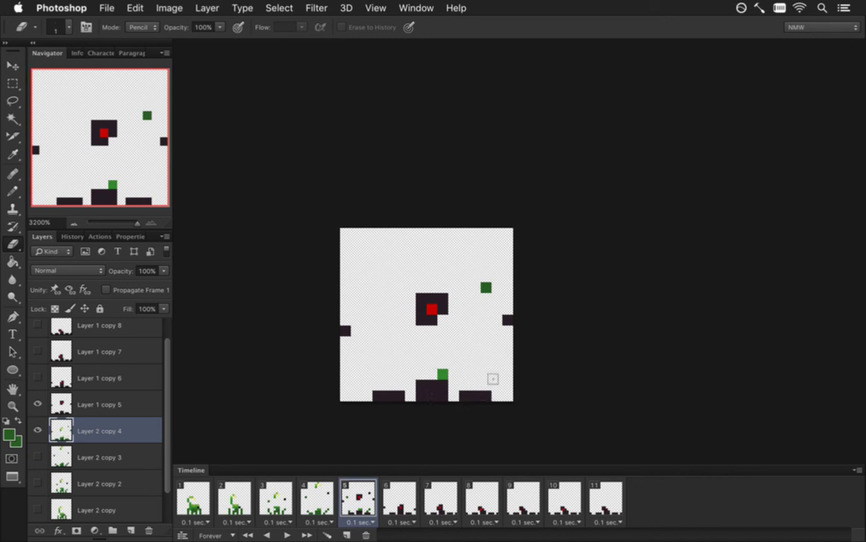
left_click(486, 287)
left_click_drag(108, 401, 147, 528)
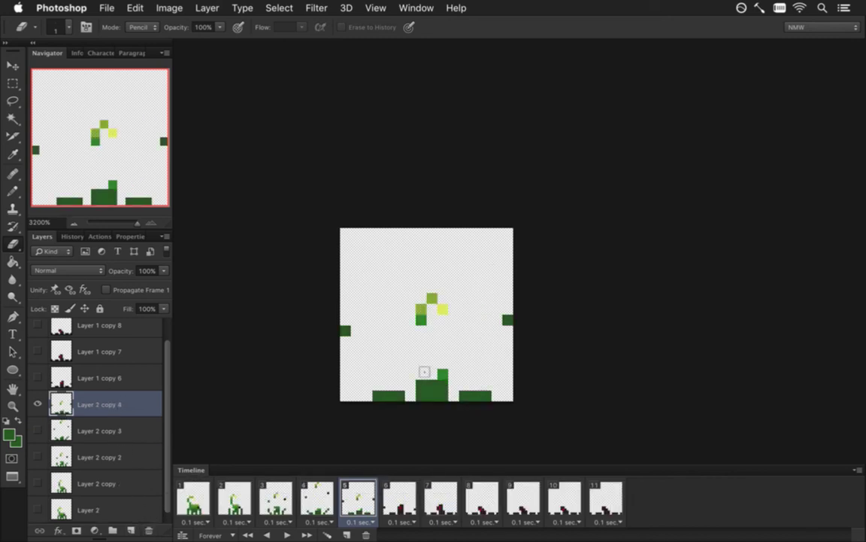
Rotate the tail piece in frame 5 by repainting its yellow tip, light green and darker green pixels and erasing the old lower-left pixel.
key("b")
left_click(444, 309, "alt")
left_click(443, 319)
left_click(432, 300, "alt")
left_click(442, 308)
left_click(421, 320, "alt")
left_click(421, 309)
key("e")
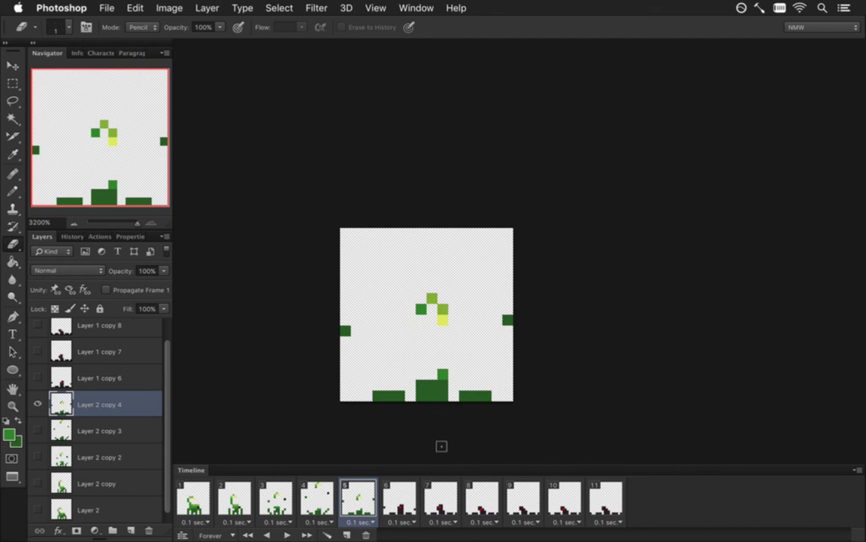
Sample the near-black green of frame 4's loose pixel and paint frame 5's right edge pixel with it.
left_click(324, 498)
key("i")
left_click(486, 288)
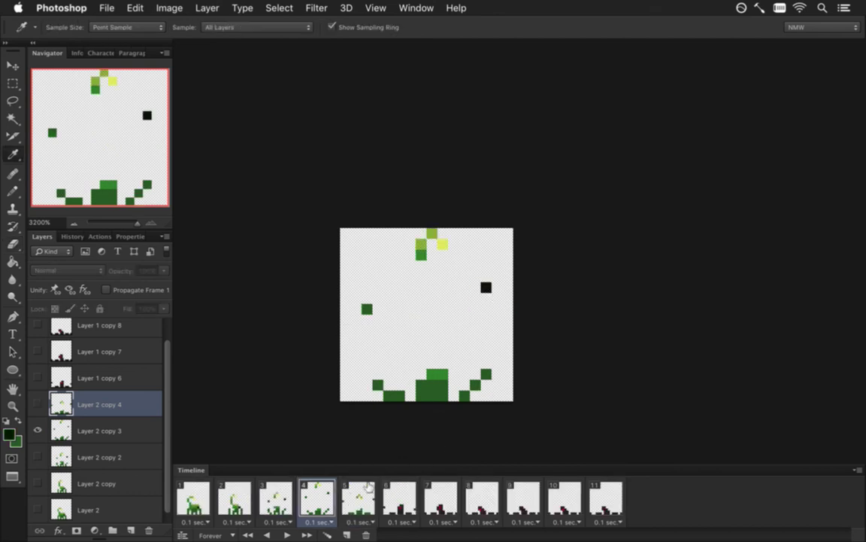
left_click(369, 491)
key("b")
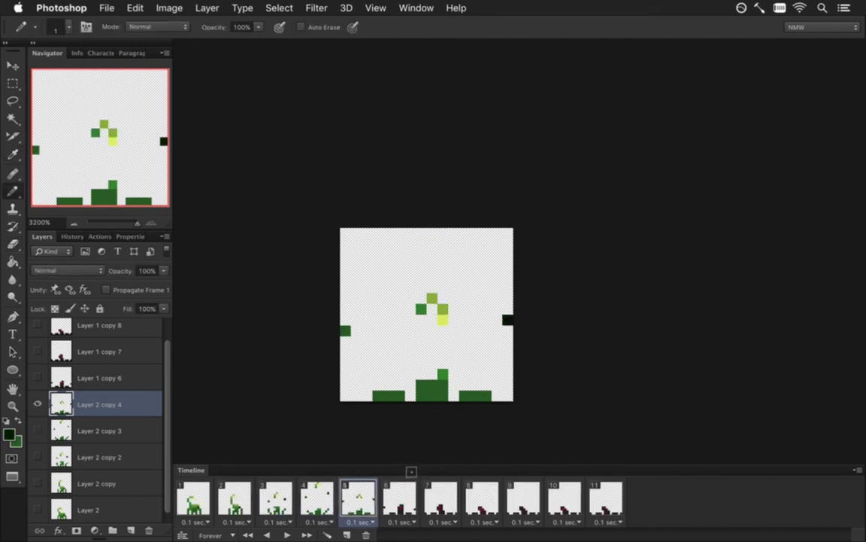
Sample the mid green of the body's top pixel in frame 5 and paint the upper middle body pixel with it.
key("i")
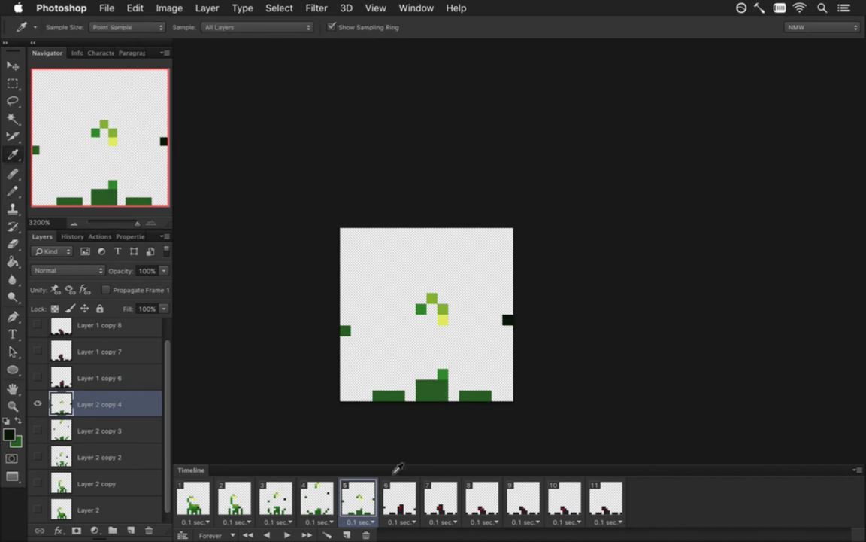
left_click(449, 382)
key("b")
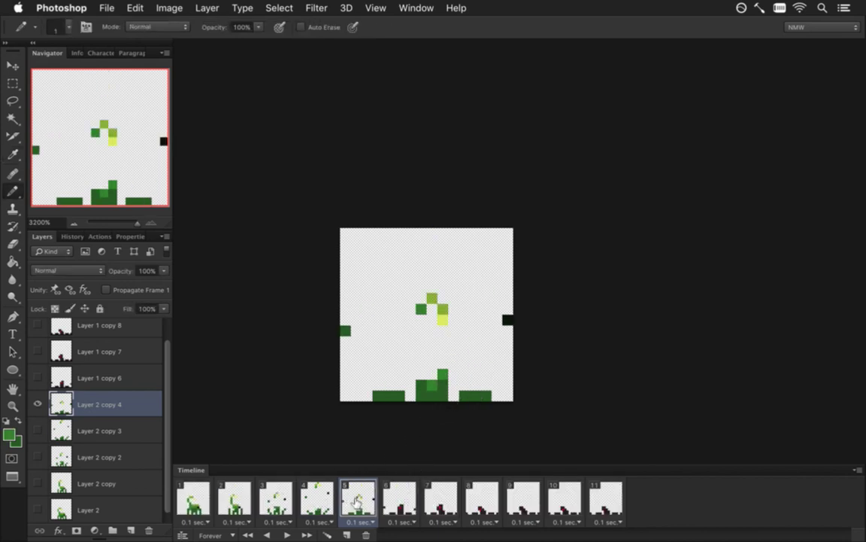
Duplicate Layer 2 copy 4 and show only the duplicate alongside the Layer 1 copy 6 guide in frame 6.
left_click(398, 497)
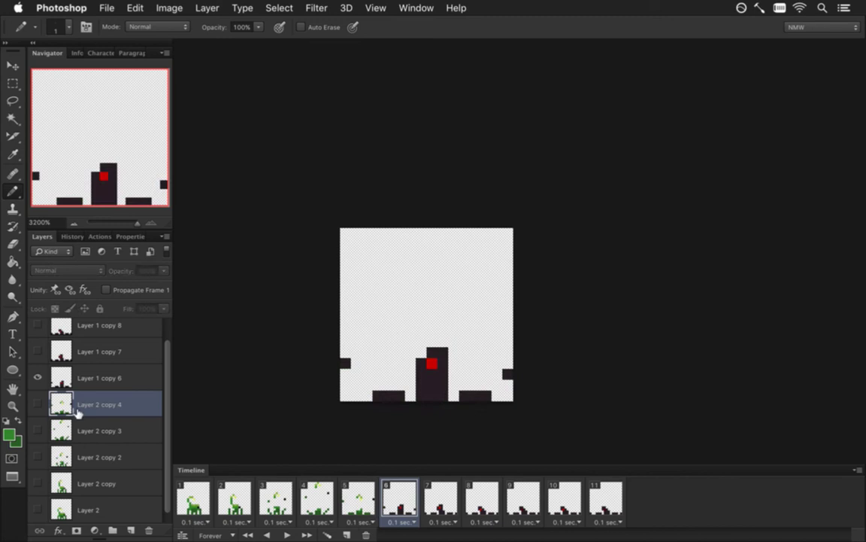
left_click(109, 379)
left_click(374, 498)
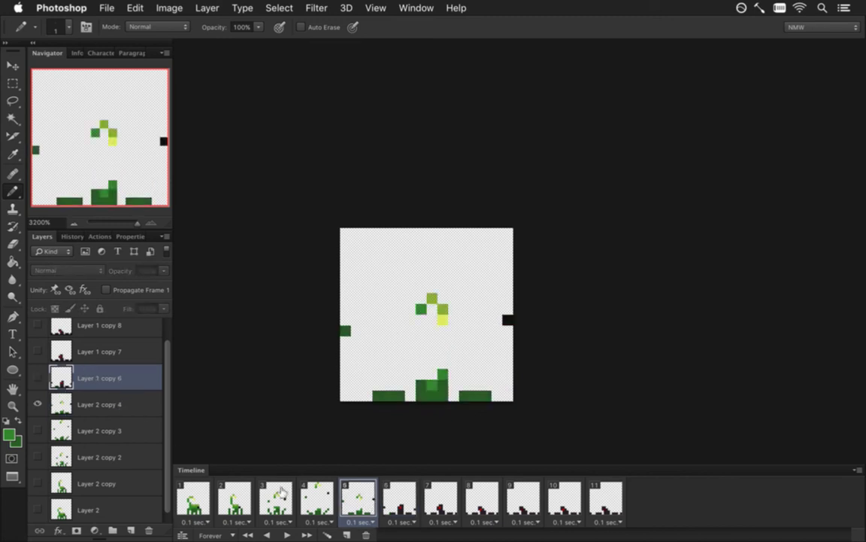
left_click(140, 407)
key("super+j")
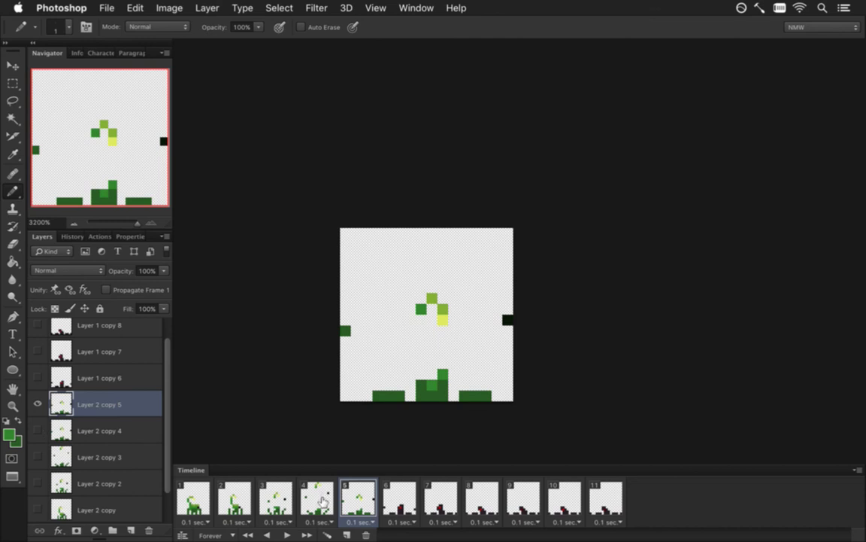
left_click(37, 406)
left_click(36, 408)
left_click(399, 498)
left_click(38, 403)
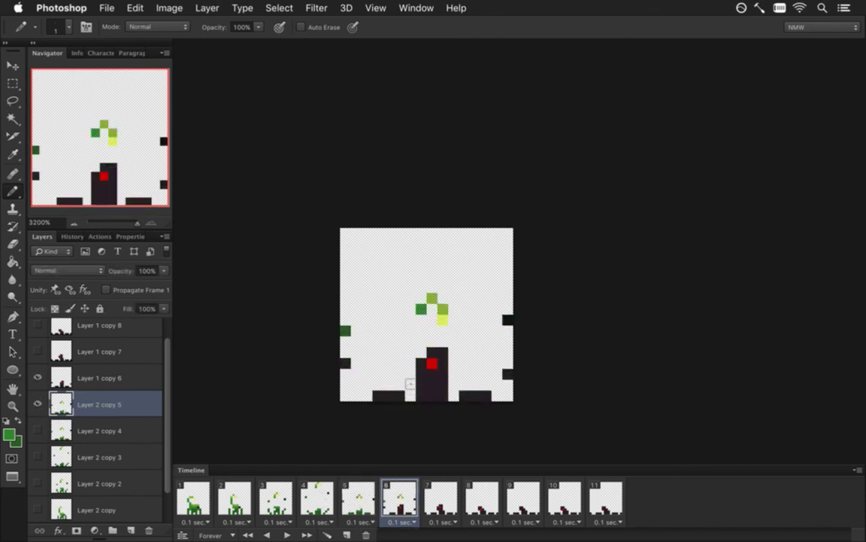
Lower the detached tail piece five pixels onto the guide in frame 6 and clear the selection.
key("m")
left_click_drag(412, 271, 455, 324)
key("v")
key("Down")
key("Down")
key("Down")
key("Down")
key("Down")
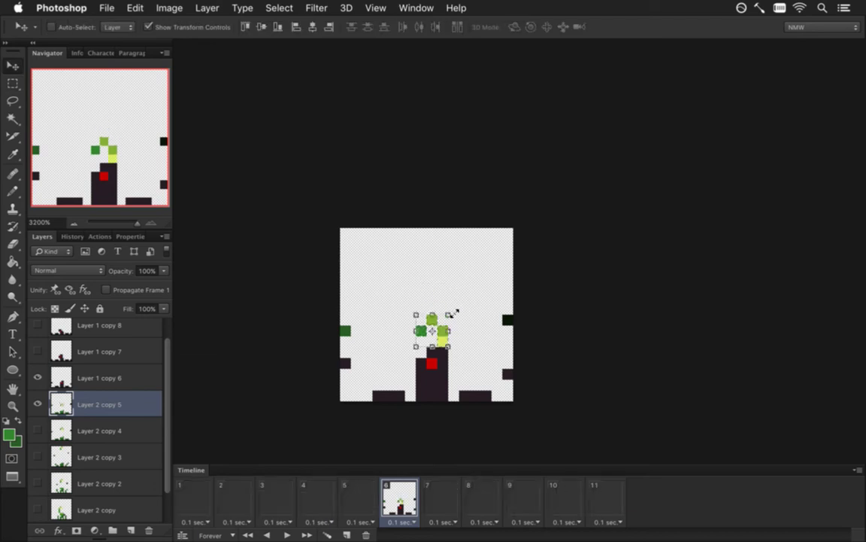
key("m")
left_click(408, 343)
Paint the guide's left and right edge pixels in sampled dark green on Layer 2 copy 5 in frame 6 and hide the guide.
key("i")
left_click(349, 331)
key("b")
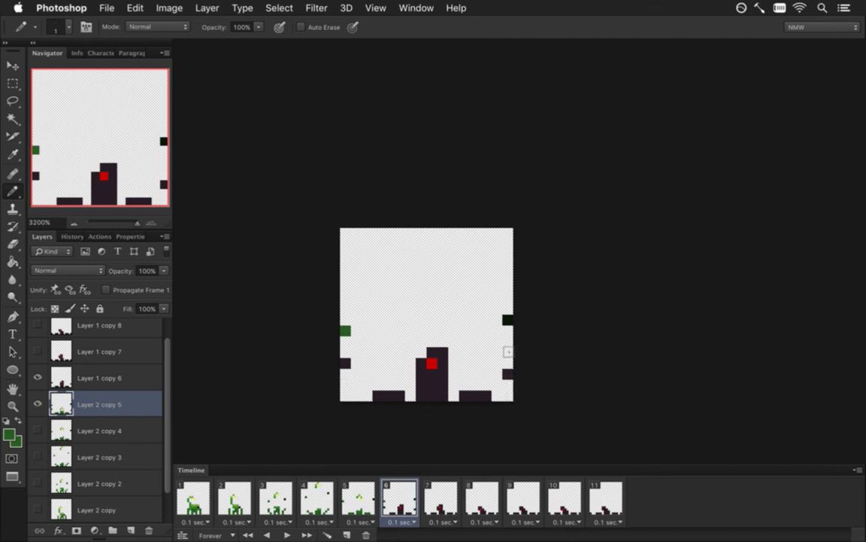
left_click(508, 319)
left_click(359, 498)
left_click(403, 499)
left_click(38, 378)
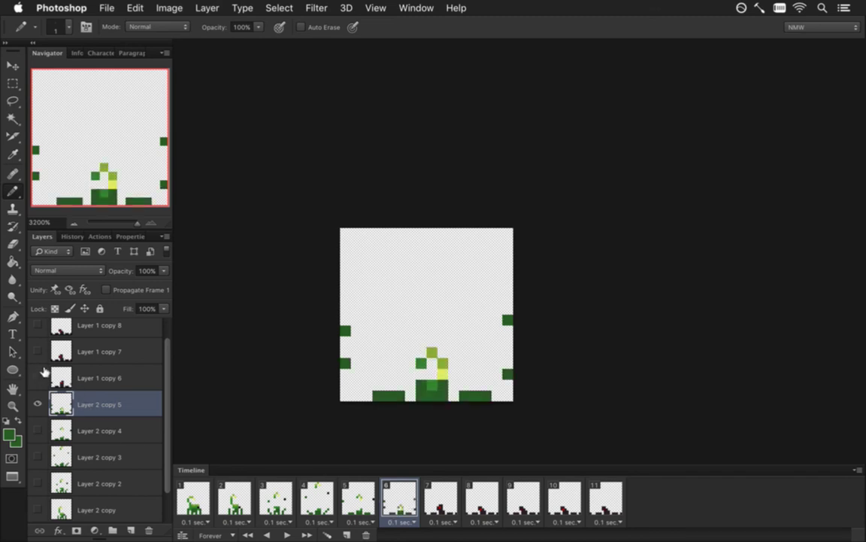
Delete Layer 1 copy 6 and paint frame 6's lower right edge pixel in the near-black green sampled from frame 5.
left_click(111, 376)
left_click(149, 529)
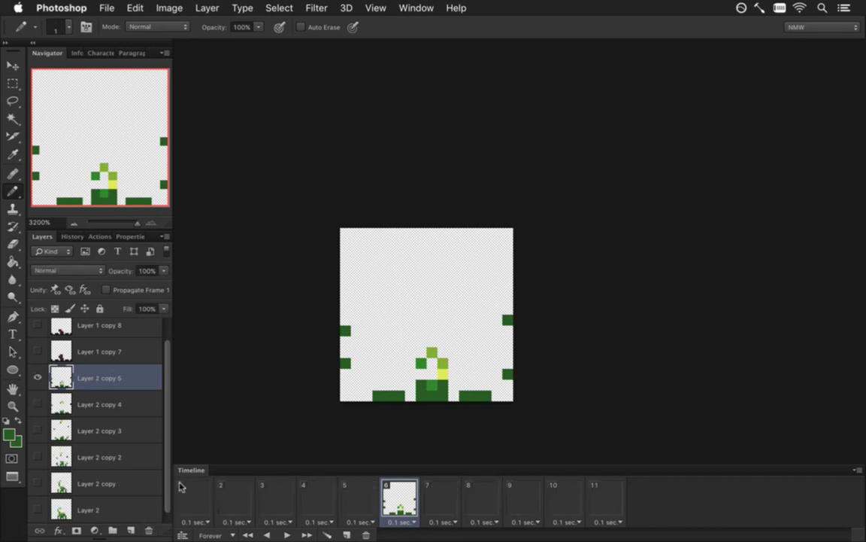
key("i")
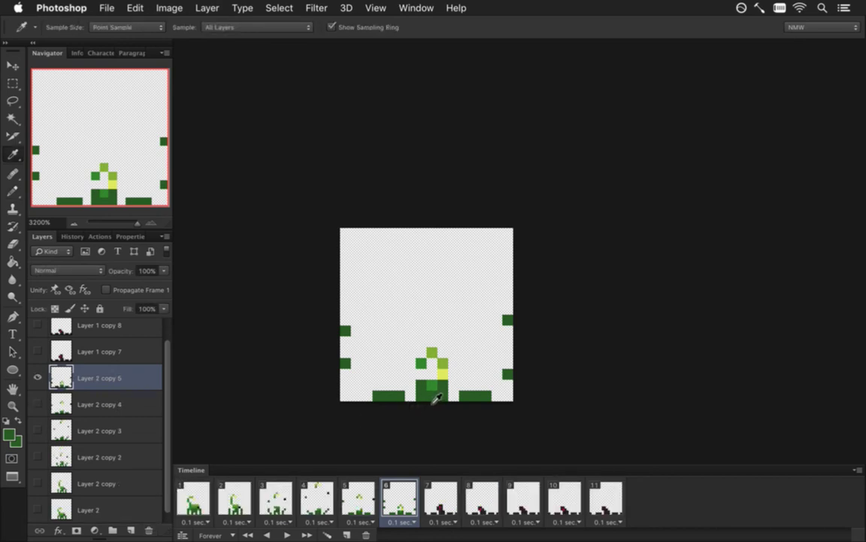
left_click(367, 501)
left_click(508, 320)
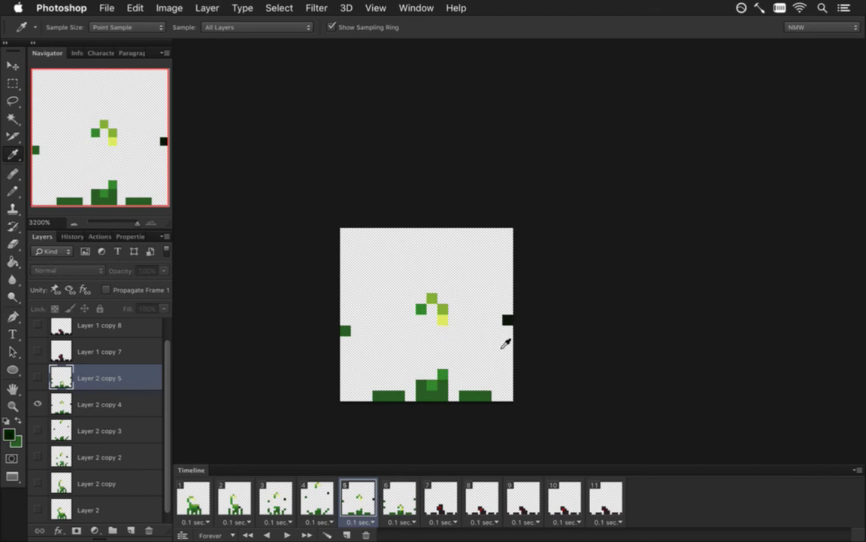
key("b")
left_click(405, 501)
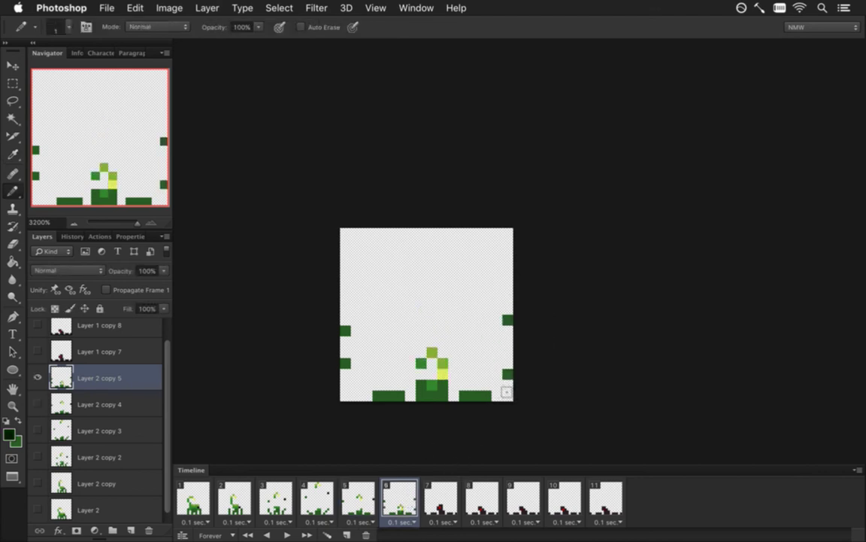
left_click(507, 374)
Step back through the history to undo the guide layer deletion and the recolouring of the right edge pixels in frame 6.
key("alt+super+z")
key("alt+super+z")
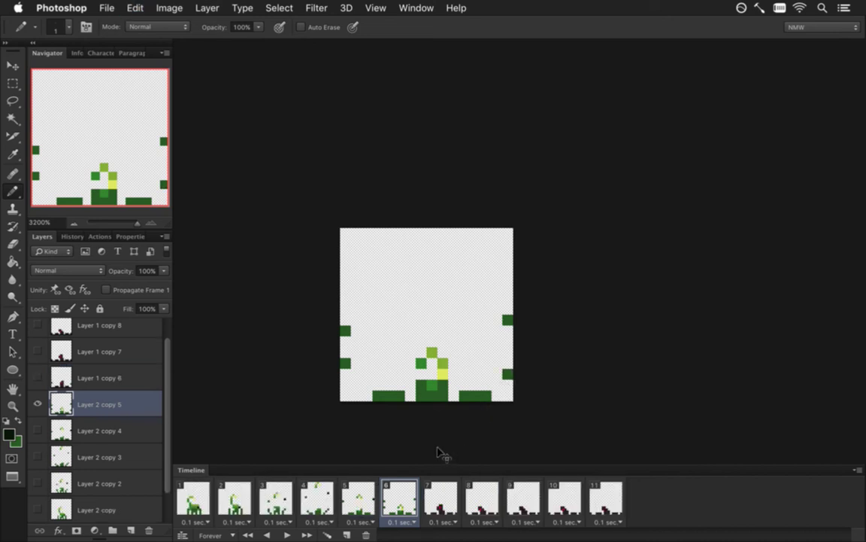
key("shift+super+z")
key("shift+super+z")
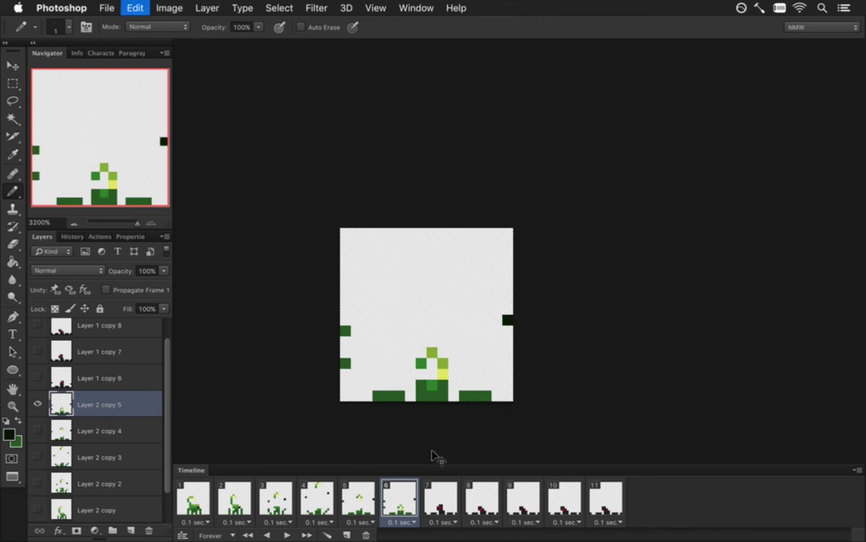
key("shift+super+z")
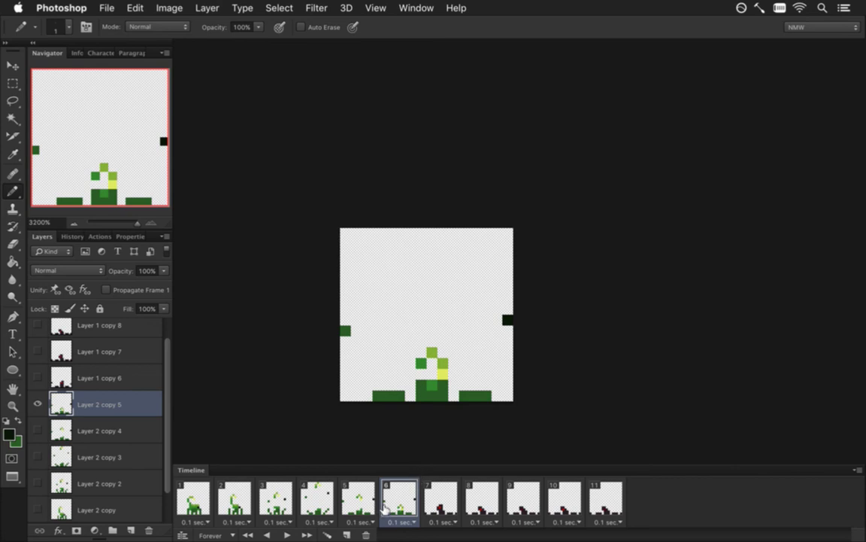
key("alt+super+z")
key("alt+super+z")
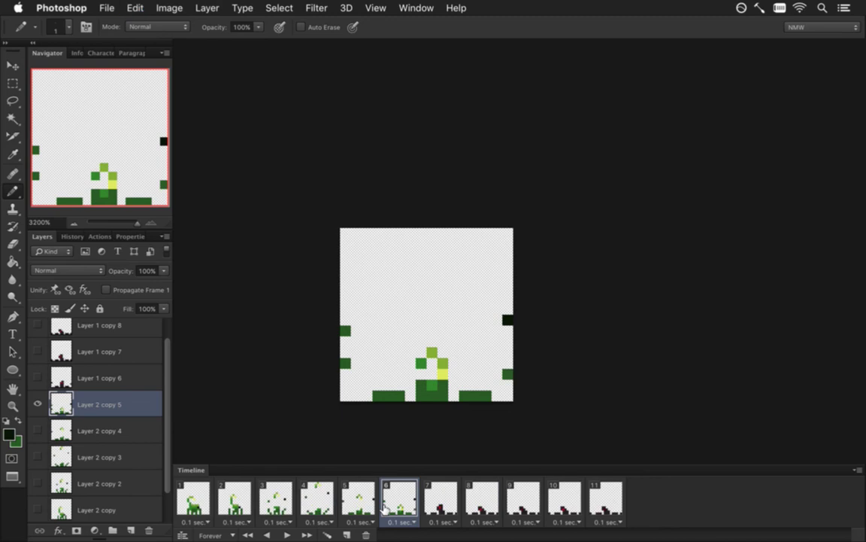
Show the guide in frame 6, erase the two old upper edge pixels and delete Layer 1 copy 6.
left_click(38, 376)
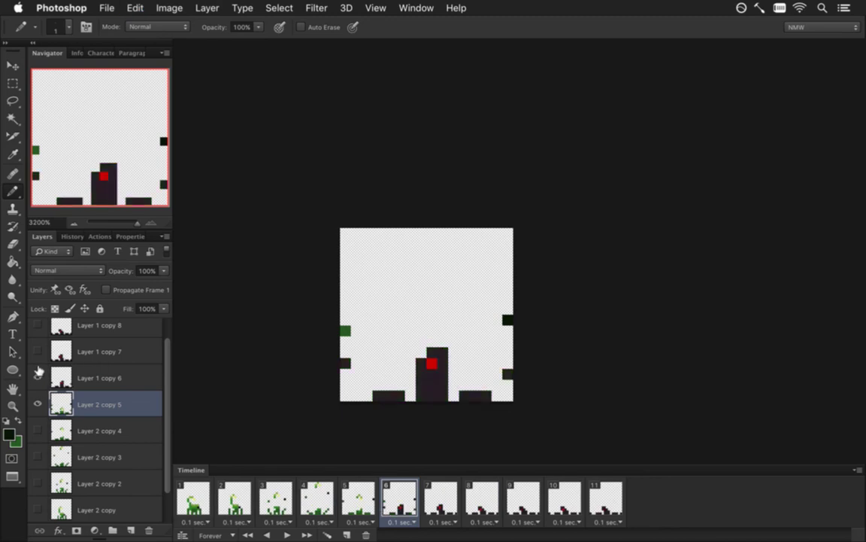
left_click(367, 503)
left_click(399, 500)
key("e")
left_click(345, 329)
left_click(508, 320)
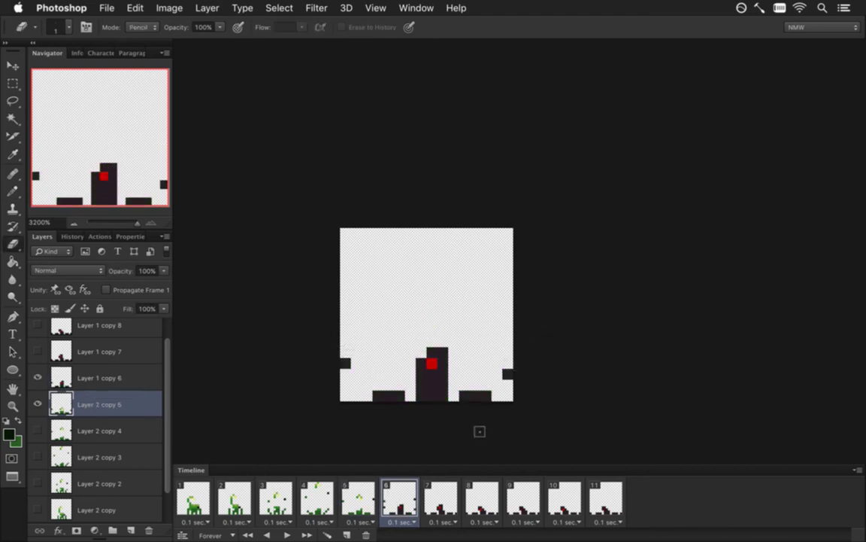
left_click_drag(112, 377, 149, 528)
Sample the near-black green from frame 5, paint frame 6's right edge pixel with it and compare the two frames.
left_click(365, 494)
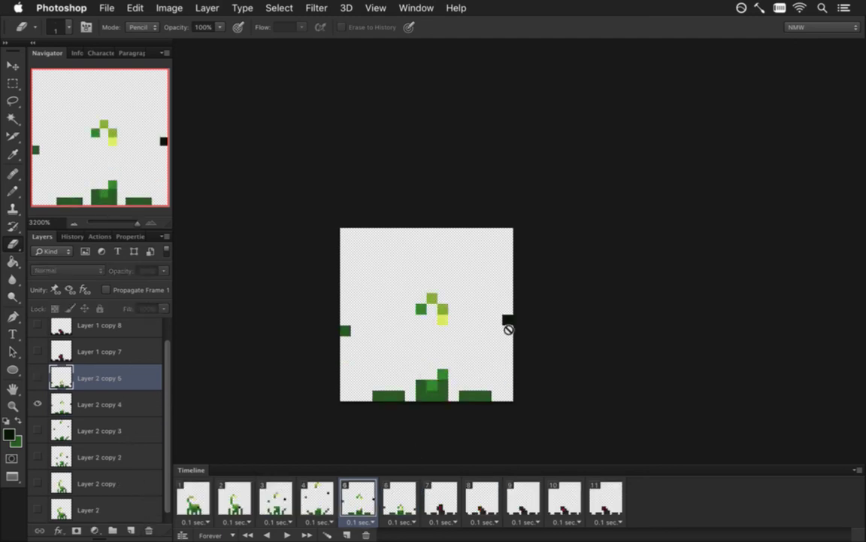
key("i")
left_click(511, 318)
left_click(404, 493)
key("b")
left_click(508, 373)
left_click(369, 498)
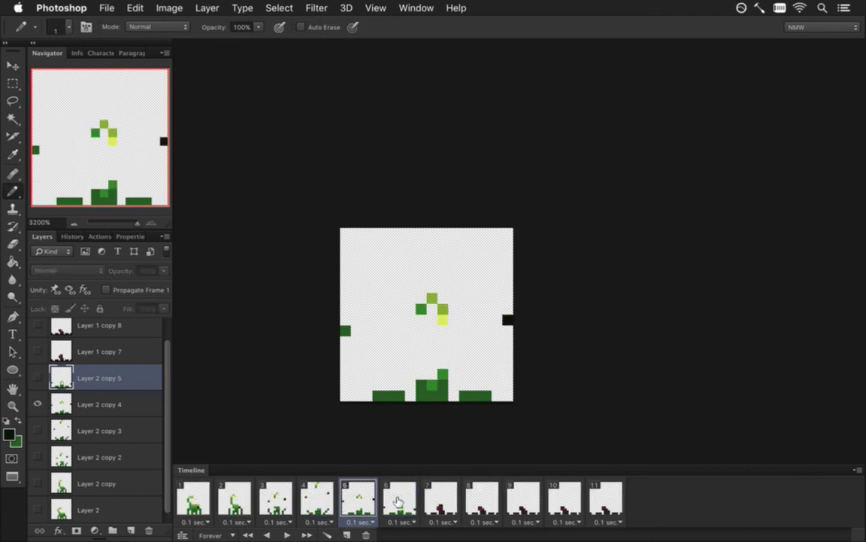
left_click(400, 501)
Duplicate Layer 2 copy 5 and show the duplicate beneath the Layer 1 copy 7 guide in frame 7.
left_click(441, 507)
left_click(101, 351)
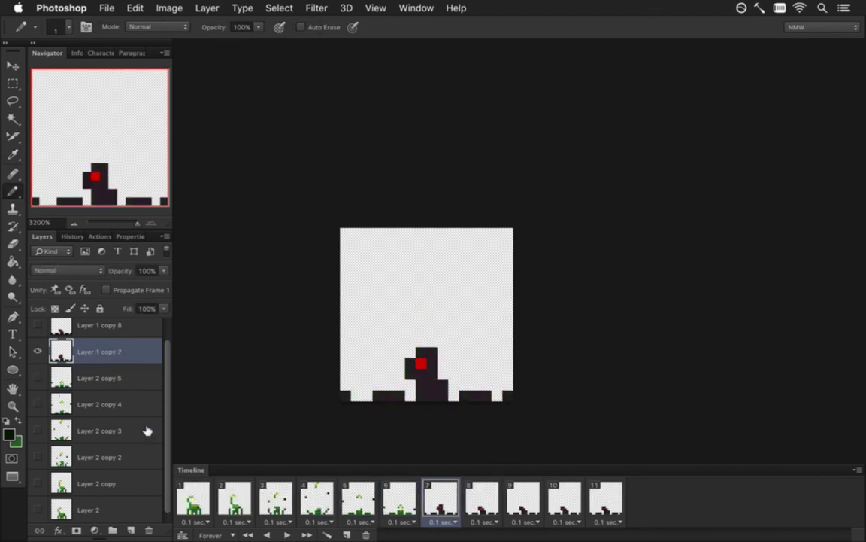
scroll(151, 397, "up", 2)
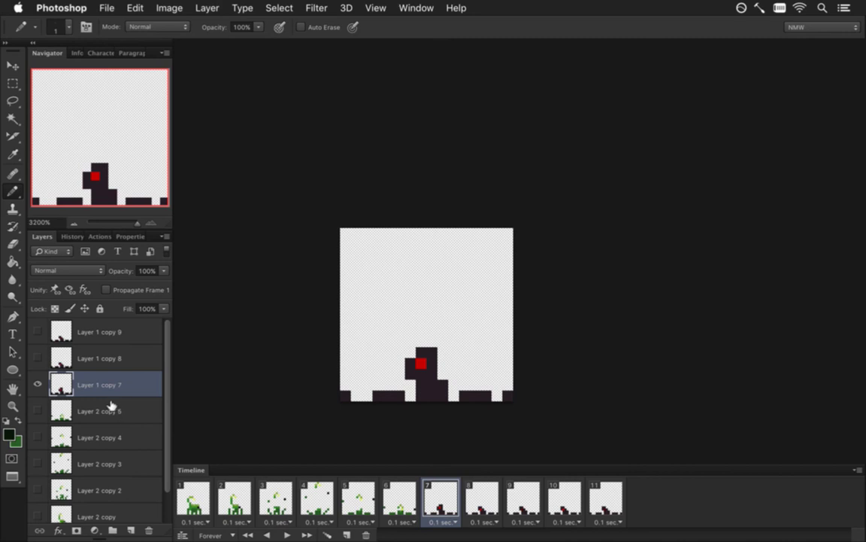
left_click(115, 410)
key("super+j")
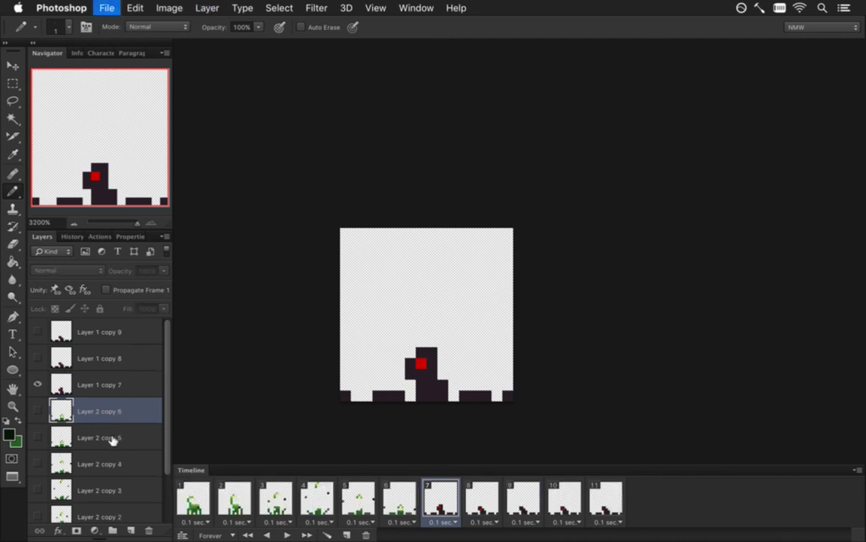
left_click(38, 411)
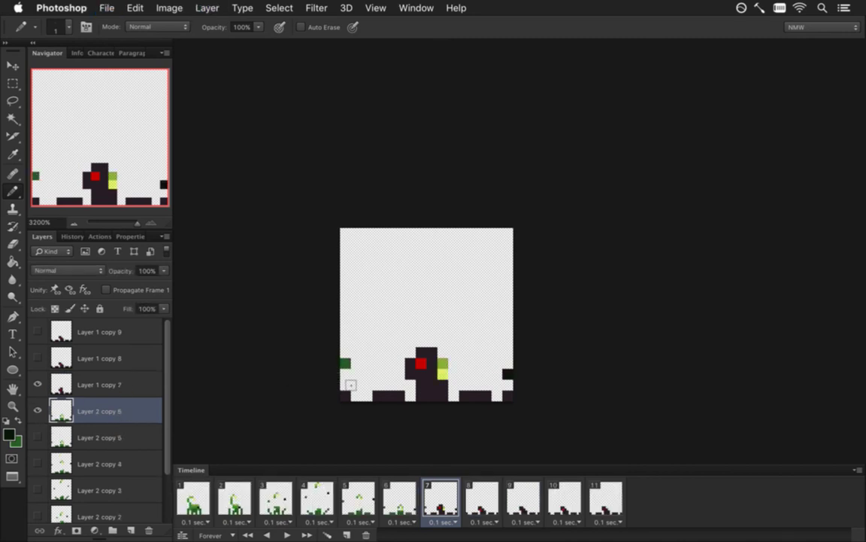
Paint frame 7's bottom corner pixels in sampled dark green, erase the old edge pixels and delete Layer 1 copy 7.
left_click(345, 363, "alt")
key("e")
left_click(507, 374)
left_click(345, 363)
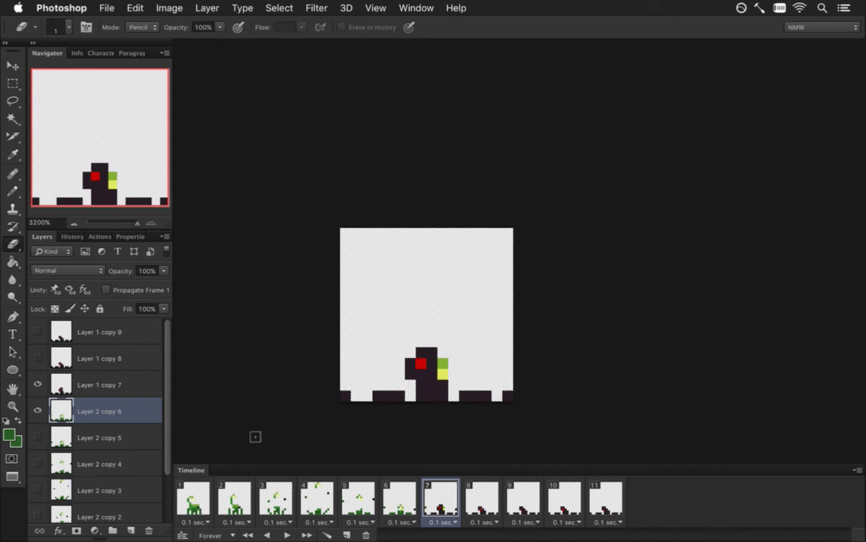
left_click_drag(133, 386, 148, 530)
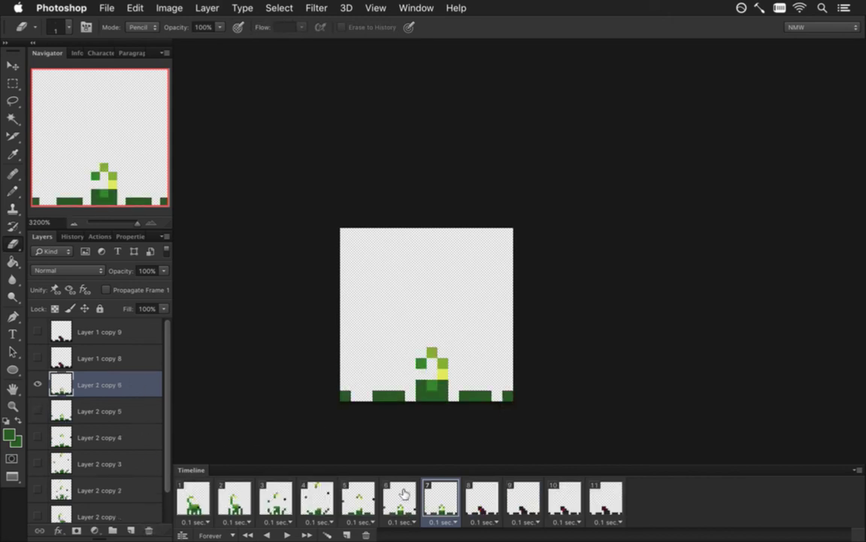
Lower the tail piece one pixel onto the body in frame 7 and clear the selection.
key("m")
mouse_move(418, 350)
left_mouse_down()
mouse_move(447, 377)
mouse_move(434, 360)
left_mouse_up()
key("v")
key("Down")
key("Down")
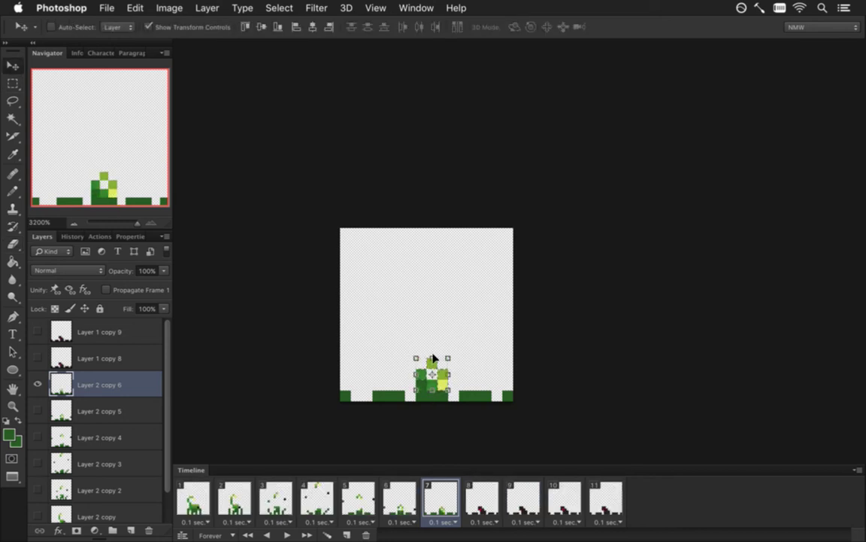
key("m")
key("super+d")
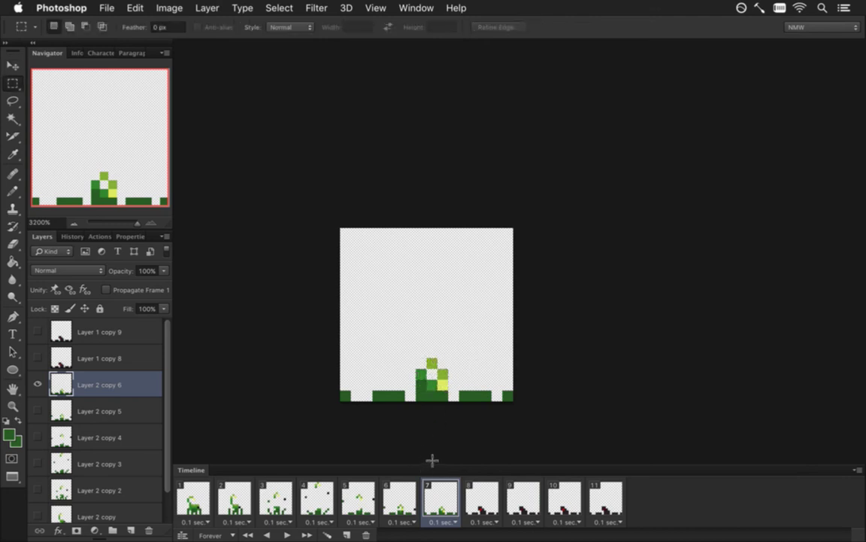
Sample the near-black green from frame 6 and paint frame 7's bottom-right corner pixel with it.
left_click(399, 498)
key("i")
left_click(506, 372)
left_click(449, 491)
key("b")
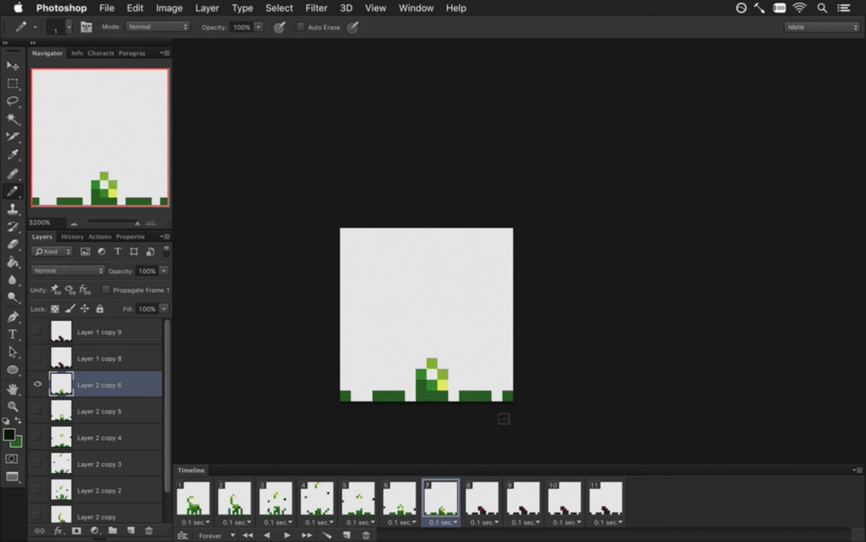
Duplicate Layer 2 copy 6, show the duplicate in frame 8 and hide the Layer 1 copy 8 guide.
left_click(476, 500)
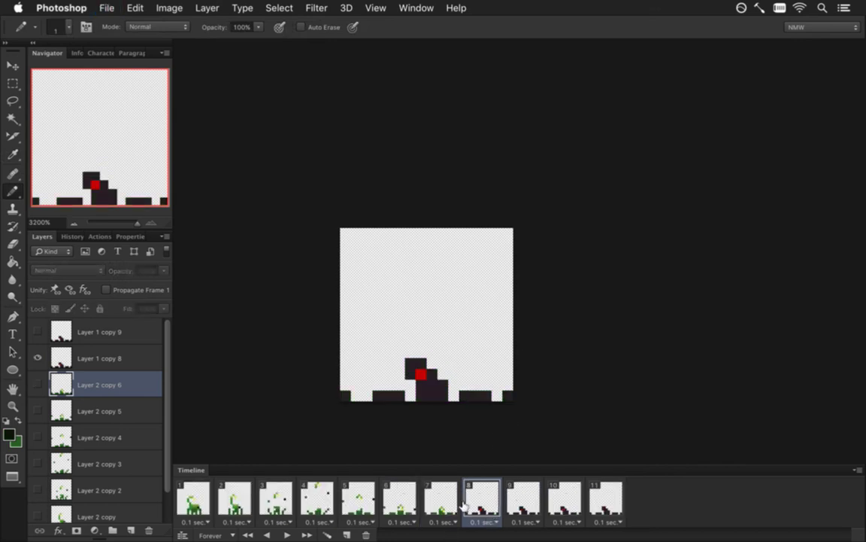
left_click(121, 385)
key("super+j")
left_click(37, 384)
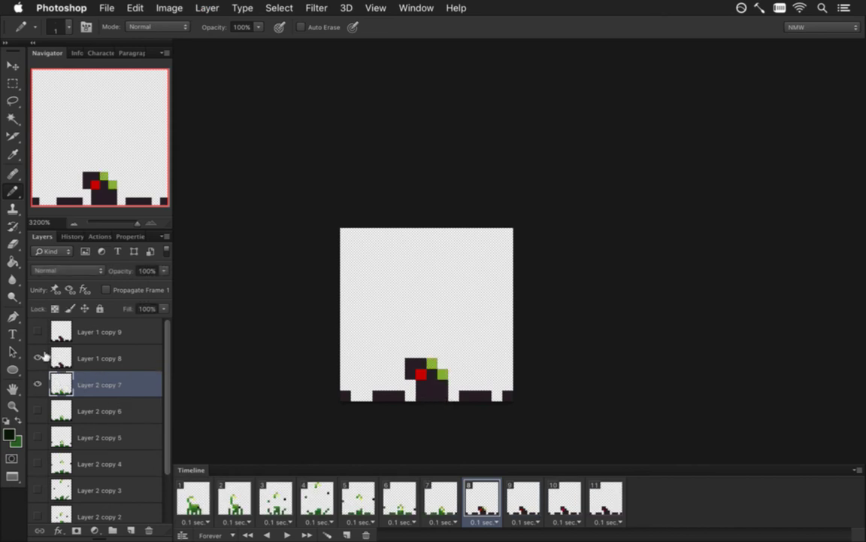
left_click(39, 355)
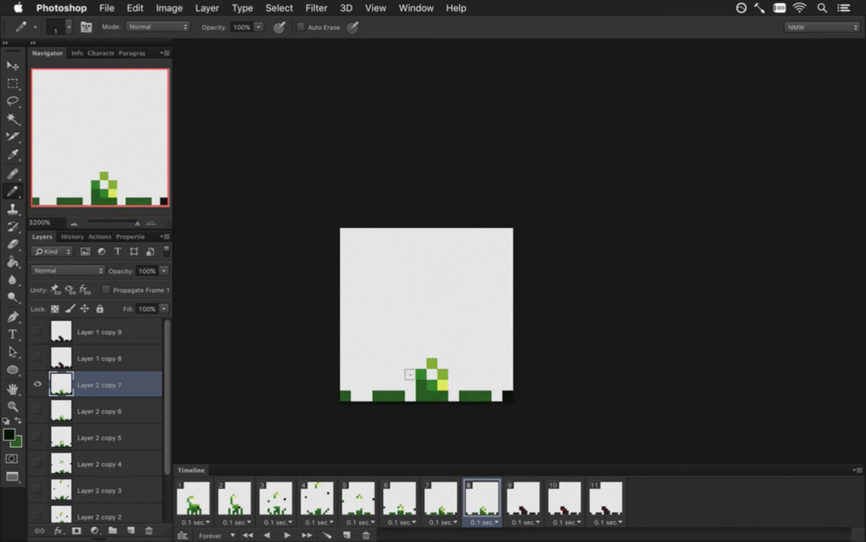
Move the tail piece in frame 8 one pixel left and one pixel down, and clear the selection.
key("m")
left_click_drag(405, 347, 438, 379)
key("v")
key("Left")
key("Down")
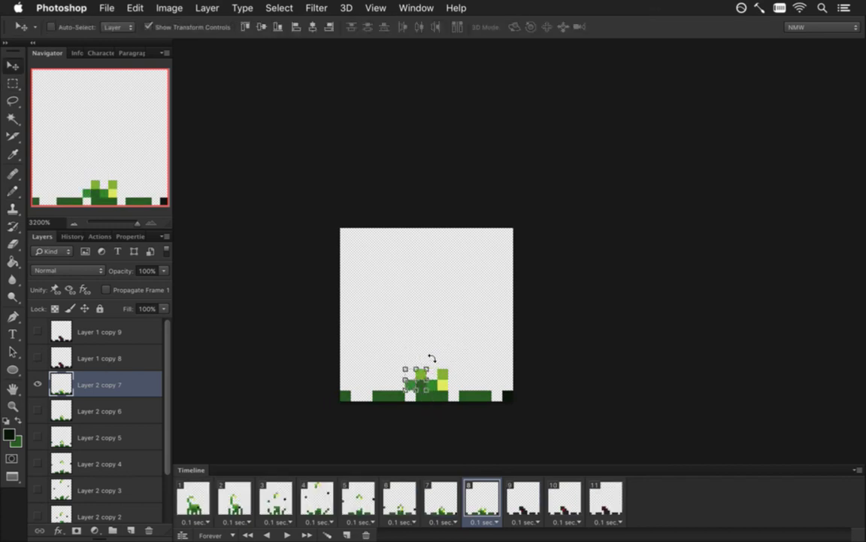
key("m")
In frame 8, paint the gap beside the tail's top pixel in sampled light green and erase the light green pixel above the yellow one.
key("i")
left_click(443, 376)
key("b")
left_click(433, 375)
key("e")
left_click(443, 375)
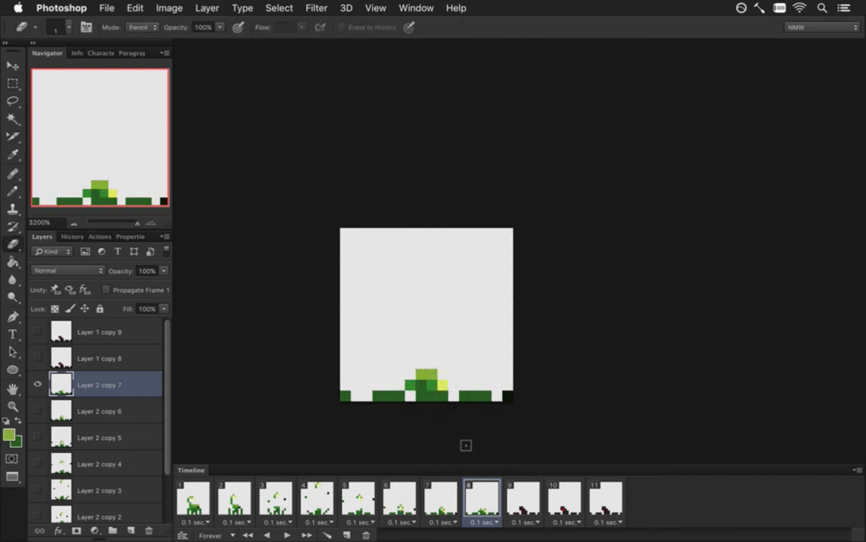
key("i")
left_click(430, 386)
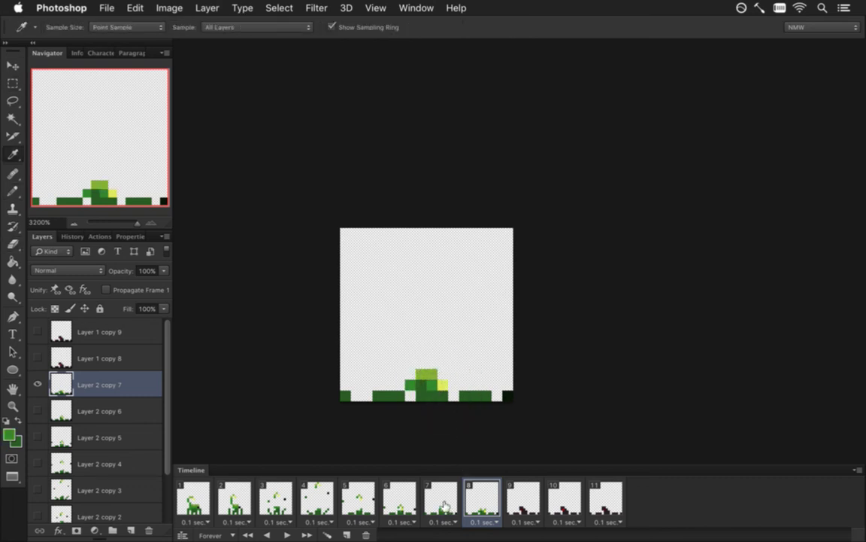
Step through frames 7 to 11 to compare the green death frames with the remaining old dark artwork.
left_click(524, 501)
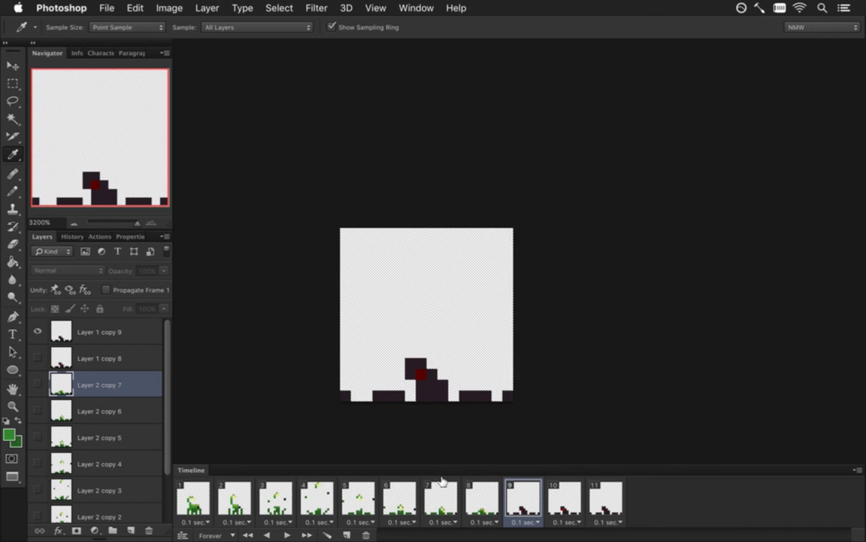
left_click(491, 501)
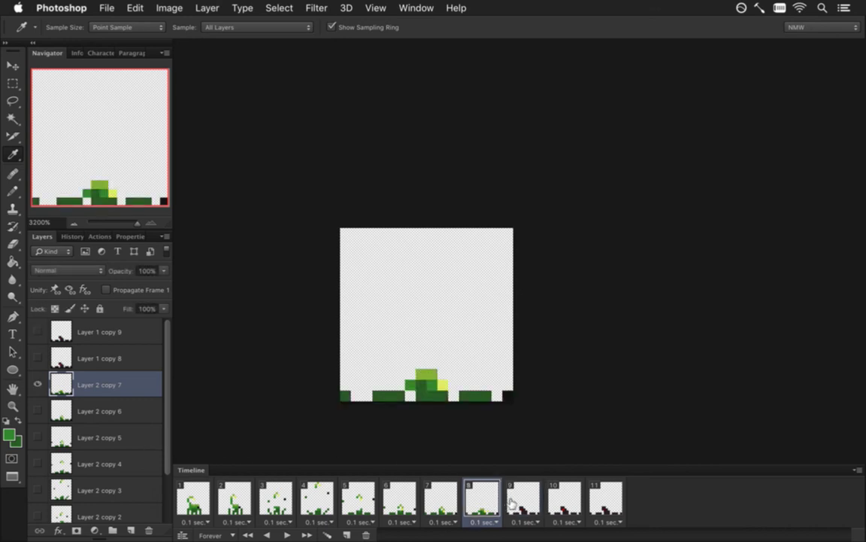
left_click(524, 501)
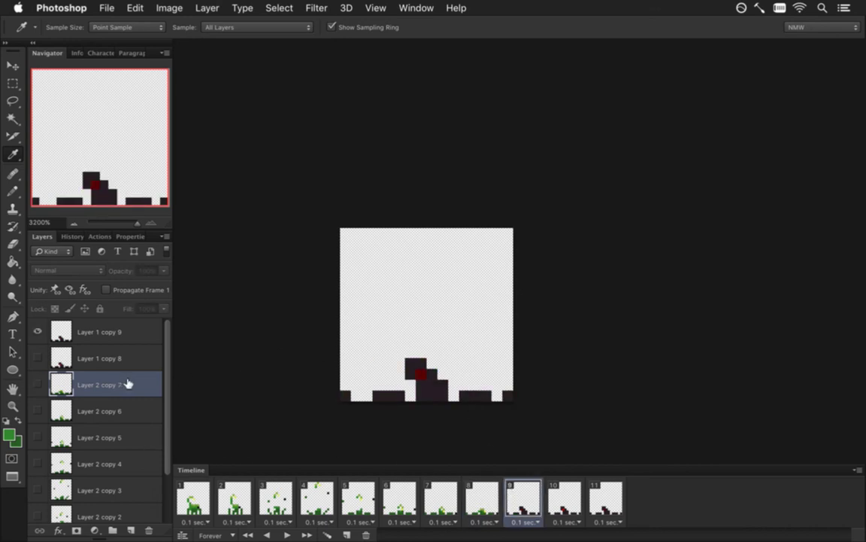
left_click(565, 500)
left_click(602, 502)
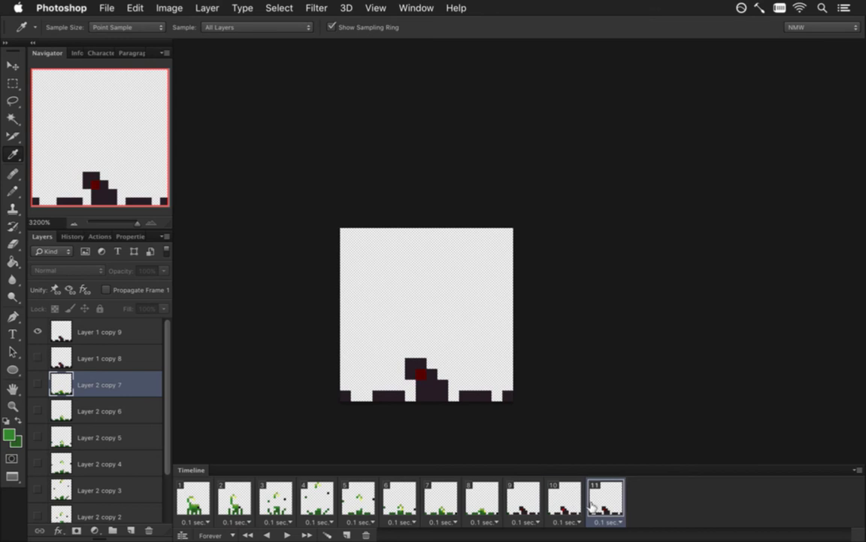
left_click(565, 502)
left_click(520, 502)
left_click(482, 502)
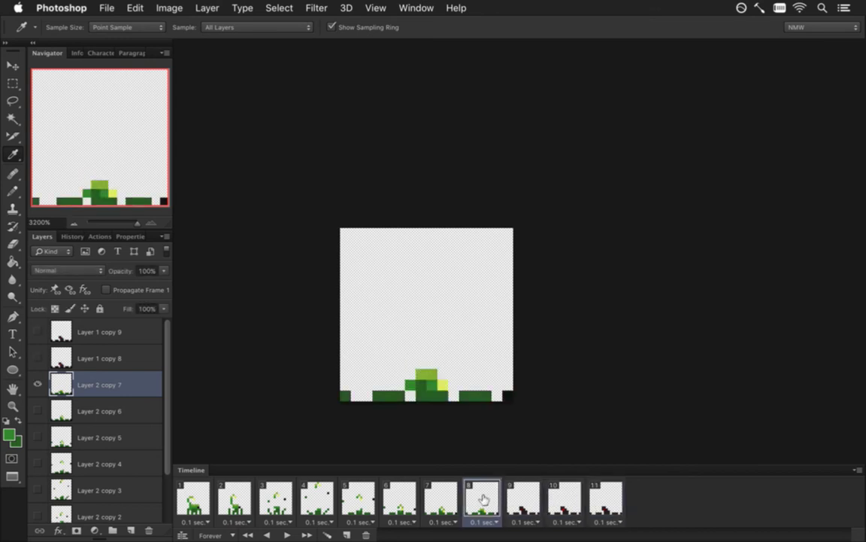
left_click(440, 502)
left_click(482, 502)
Delete the old dark frames 9, 10 and 11 from the animation.
left_click(600, 495)
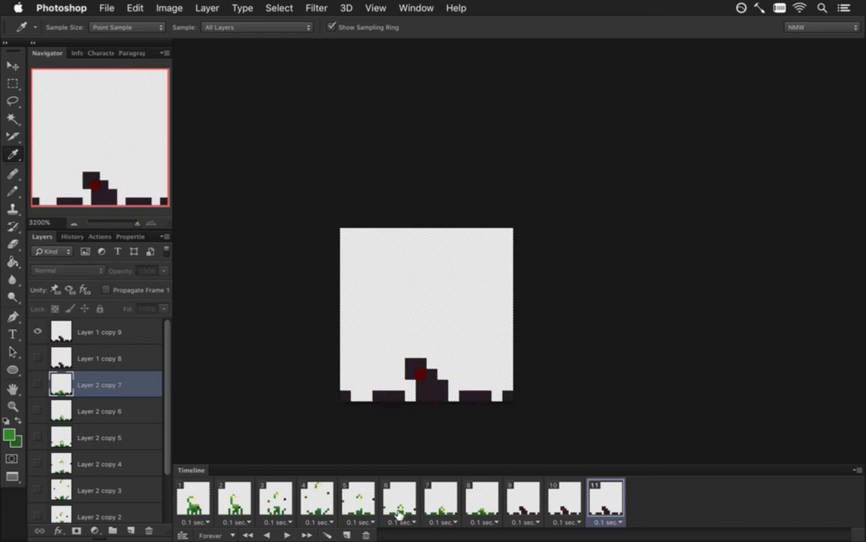
left_click(365, 535)
left_click(365, 535)
left_click(365, 534)
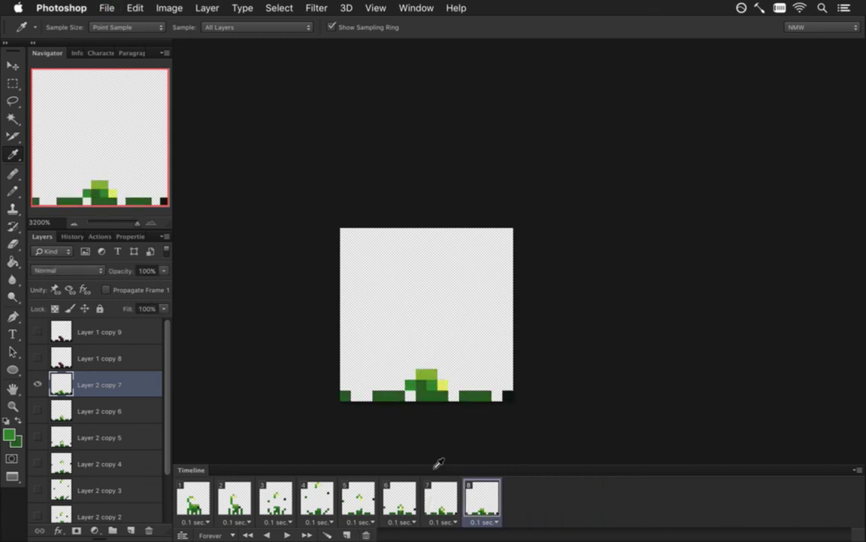
Switch to Finder and move ScorpionDie0.png through ScorpionDie10.png in the Foes folder to the trash.
key("super+Tab")
key("super+Tab")
key("super+Tab")
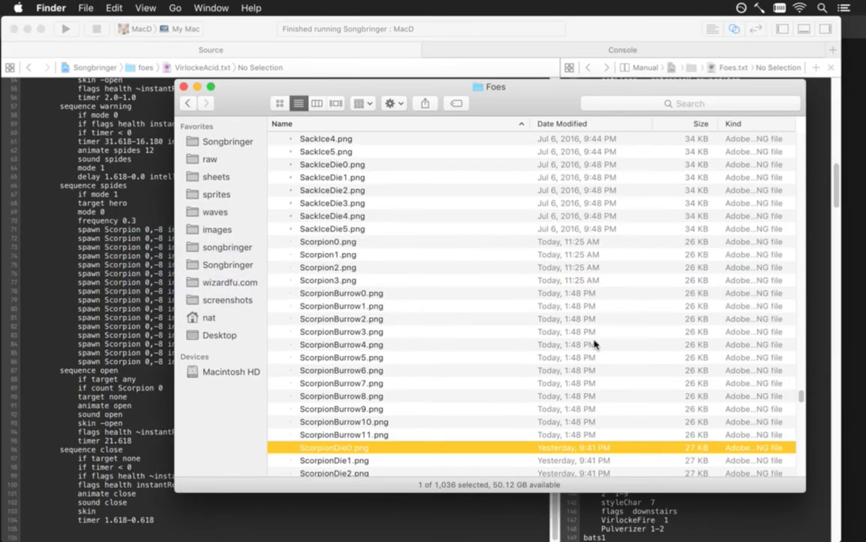
scroll(804, 443, "down", 10)
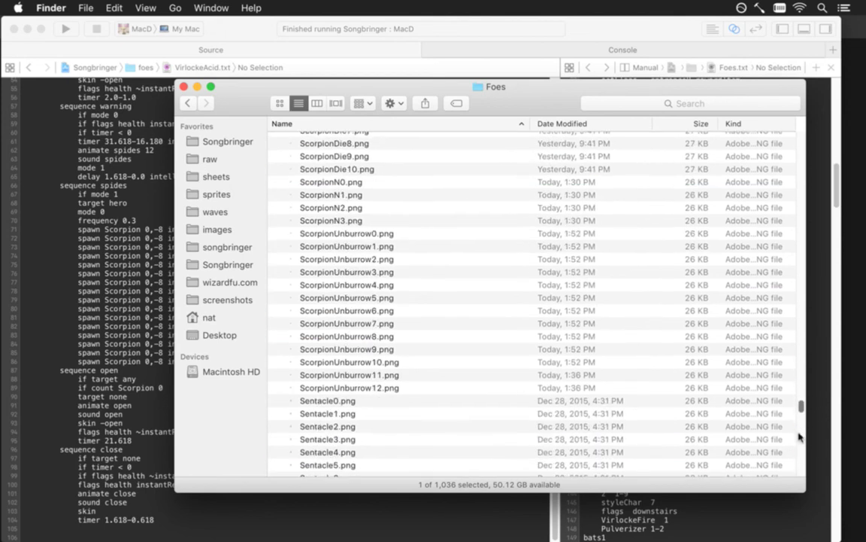
left_click(399, 170, "shift")
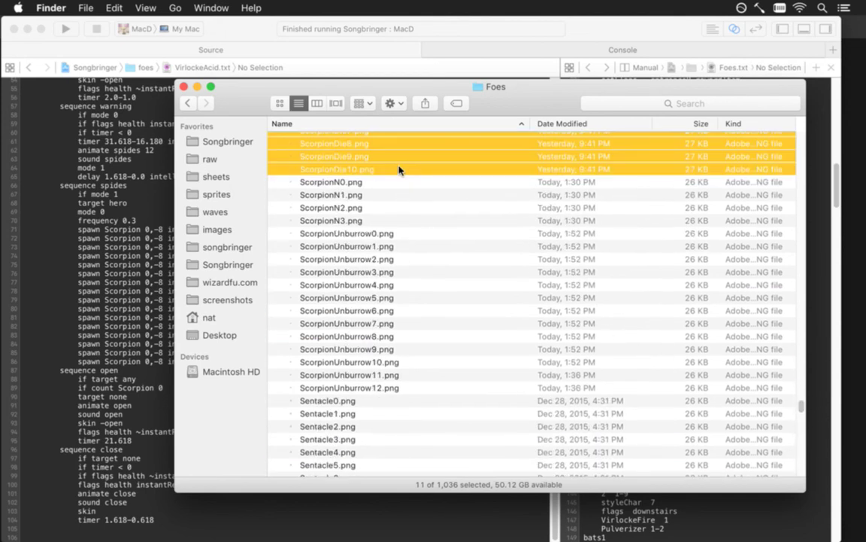
key("super+BackSpace")
Switch back to Photoshop and export the frames of the ScorpionDie animation.
key("super+Tab")
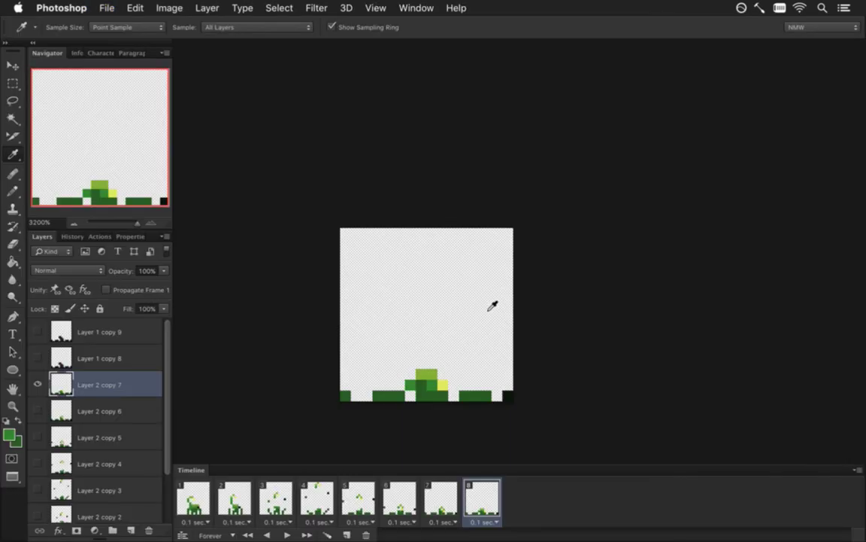
key("alt+shift+super+r")
key("Return")
Switch to ScorpionBurrow.psd and copy the whole leaping scorpion image from frame 2.
left_click(416, 7)
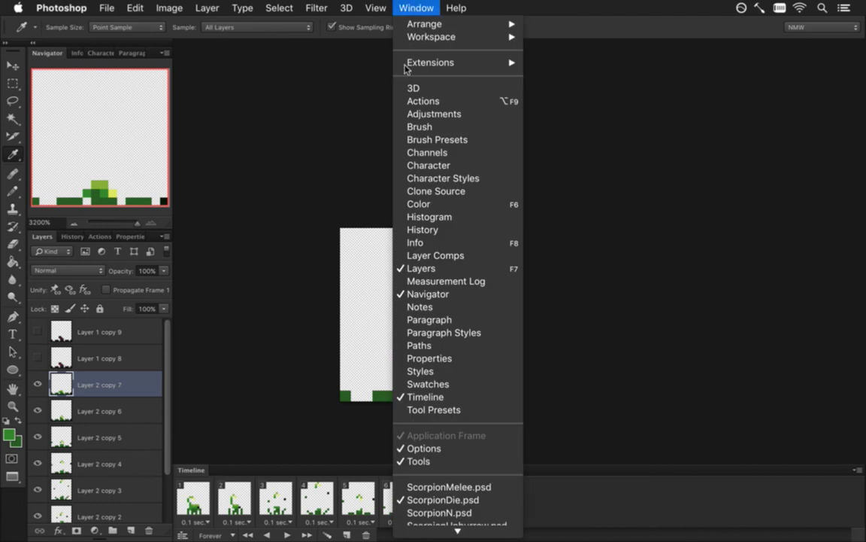
left_click(449, 528)
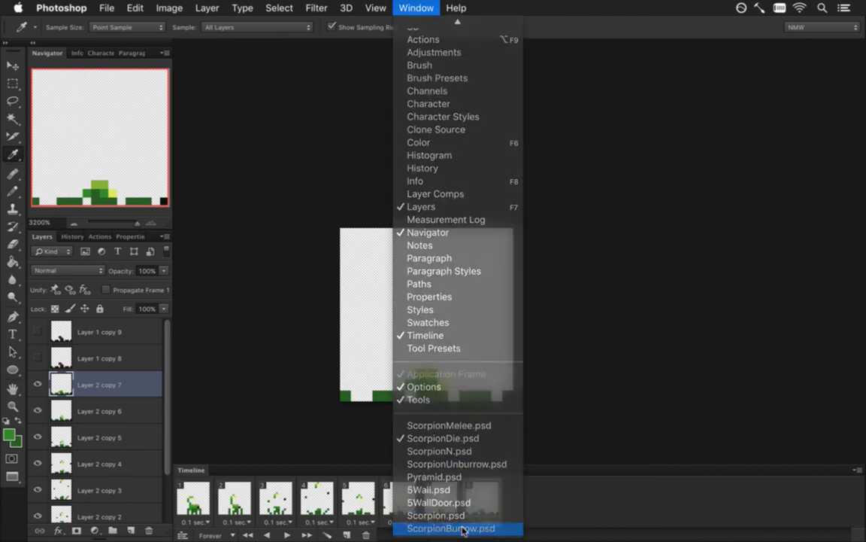
key("space")
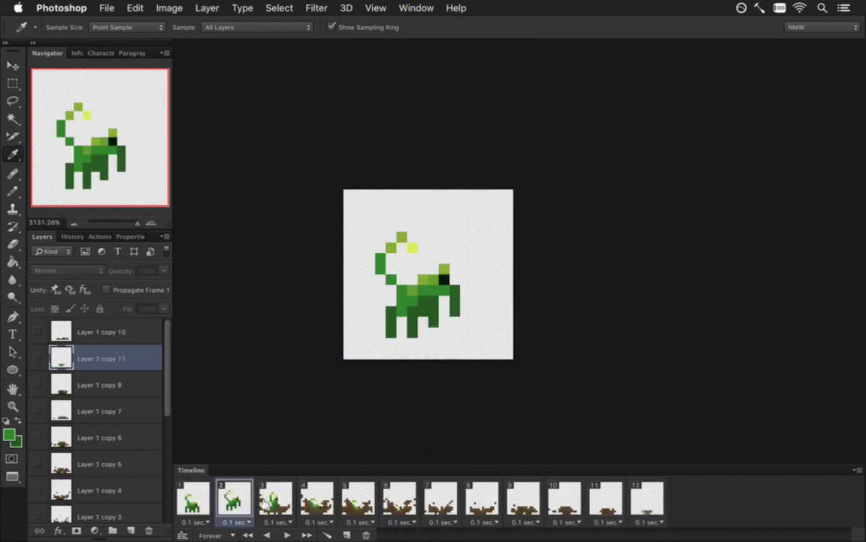
left_click(275, 502)
left_click(249, 504)
key("super+a")
key("super+c")
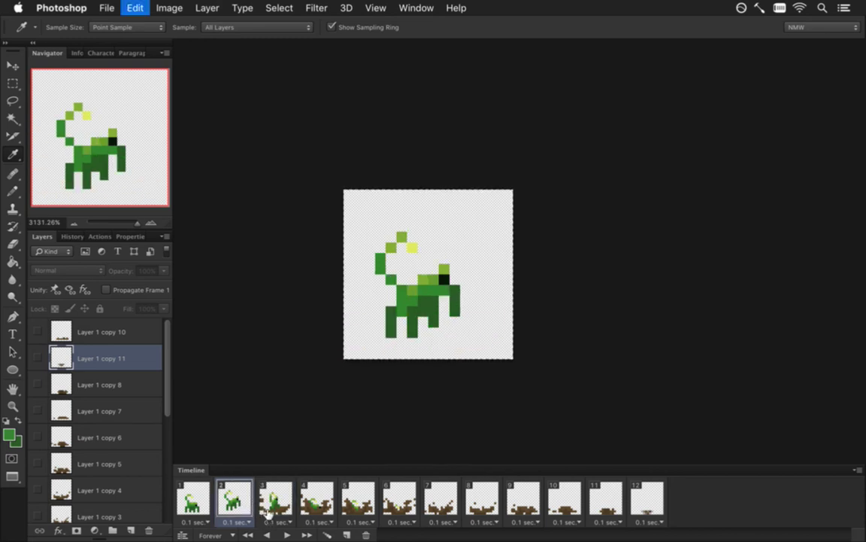
Switch to ScorpionMelee.psd and delete its frames 2 to 4.
left_click(435, 6)
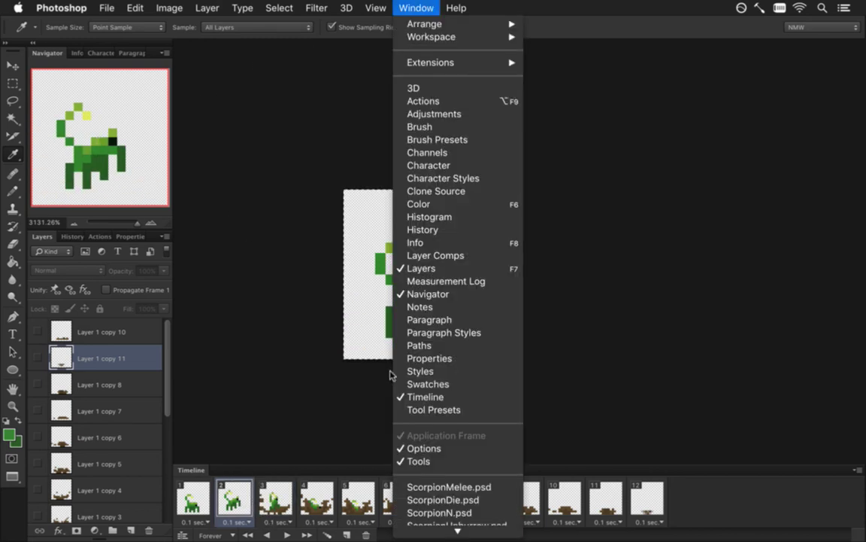
scroll(445, 460, "down", 3)
left_click(444, 437)
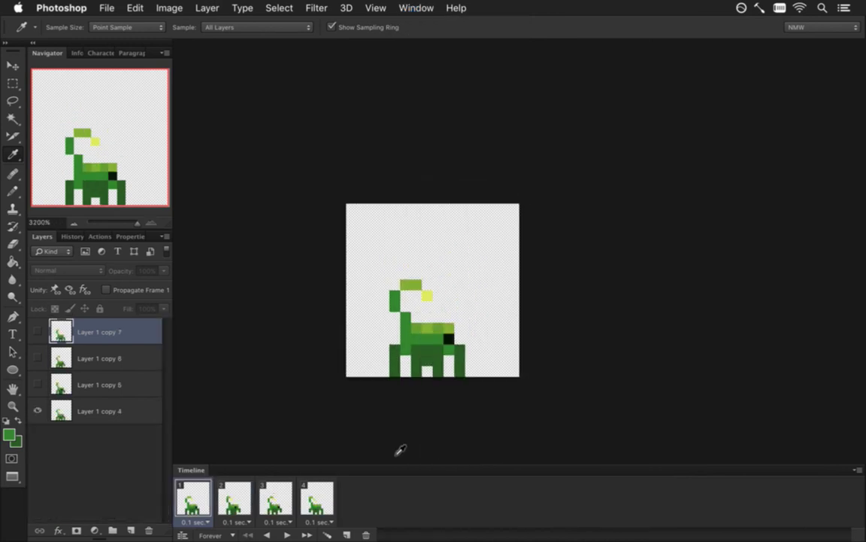
left_click(317, 498)
left_click(367, 535)
double_click(366, 535)
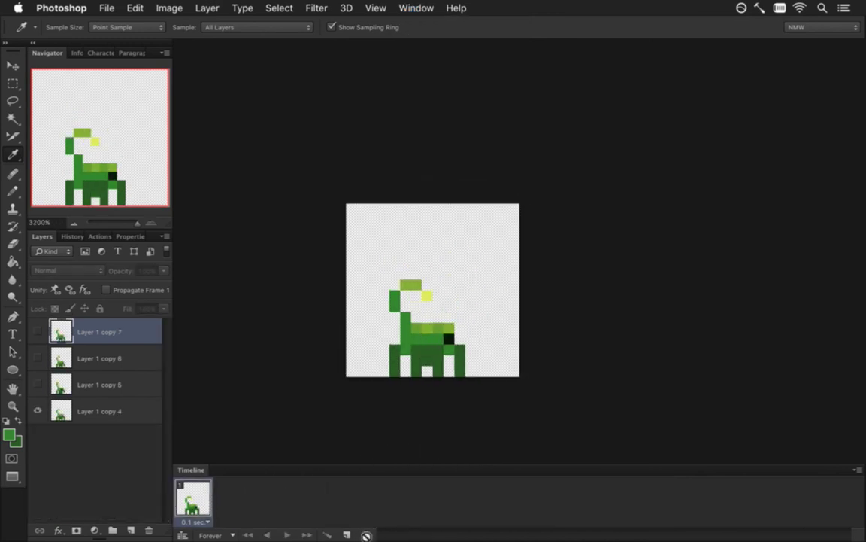
Paste the copied leaping scorpion and delete the four old layers, Layer 1 copy 4 to copy 7.
key("super+v")
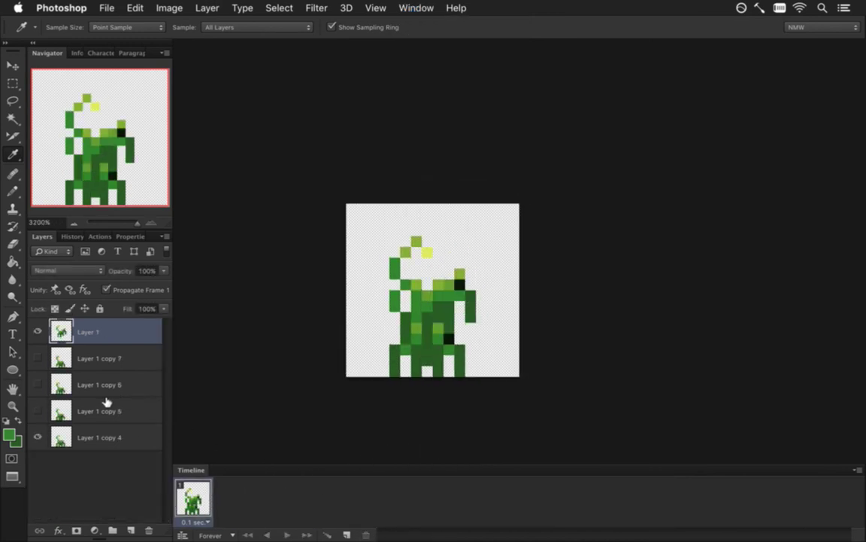
left_click(102, 358)
triple_click(149, 531)
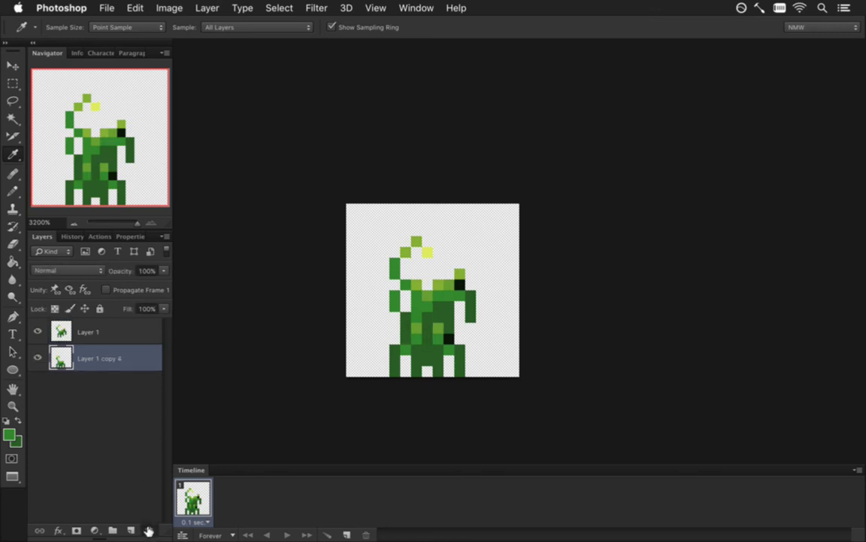
left_click(149, 530)
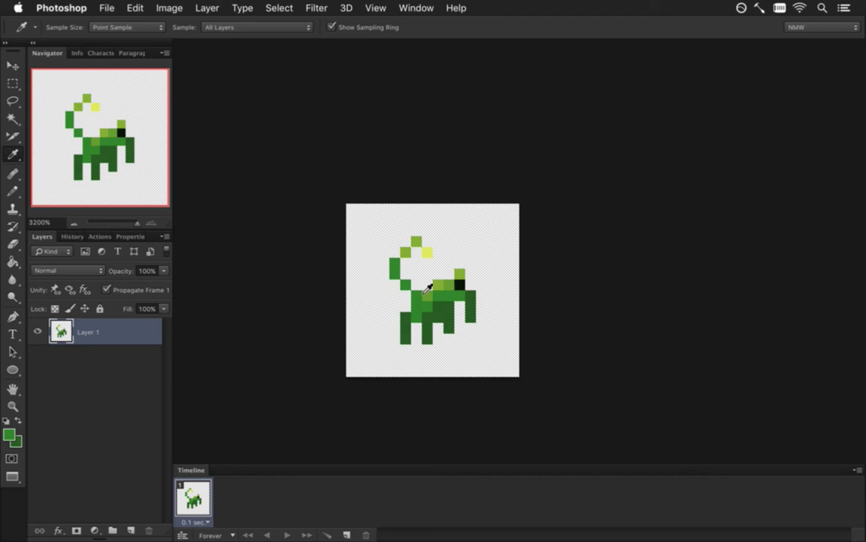
Turn off Propagate Frame 1 and shift the scorpion's whole tail one pixel right.
left_click(106, 290)
key("m")
left_click_drag(379, 236, 423, 278)
key("v")
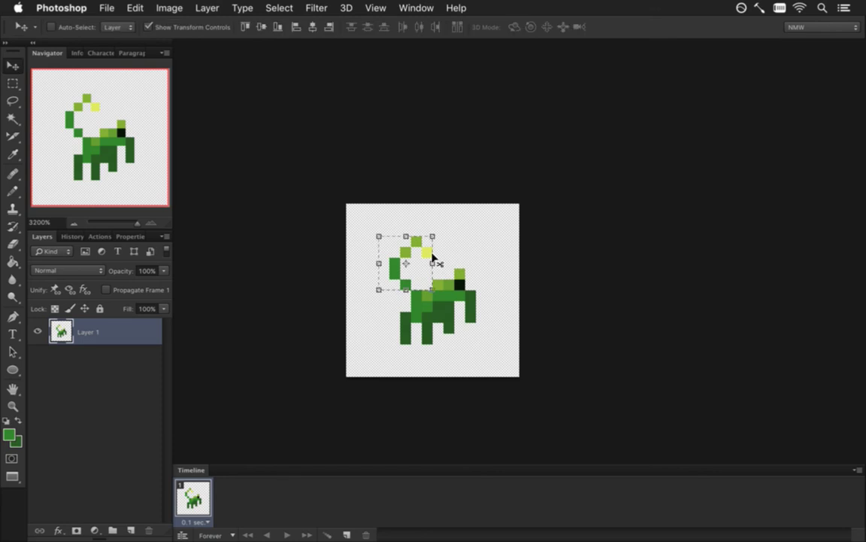
key("Right")
key("Right")
Shift the upper part of the scorpion's tail two pixels further right.
key("m")
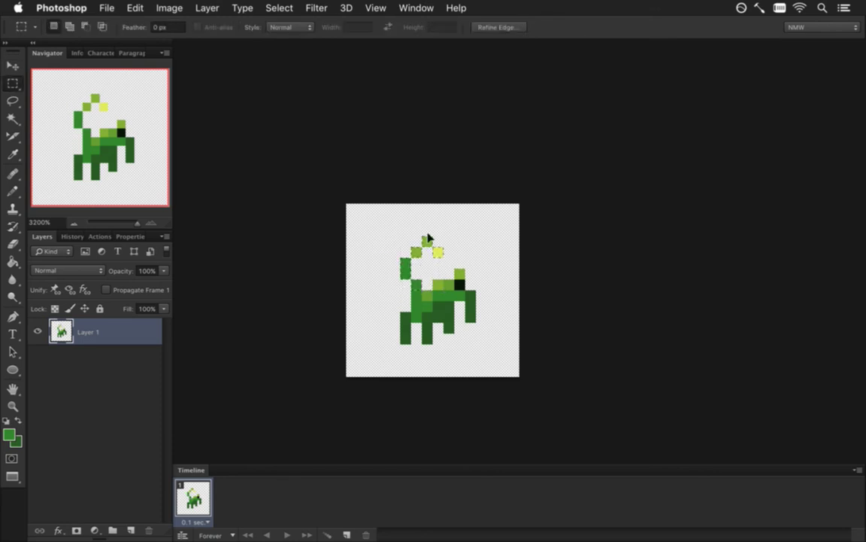
left_click_drag(400, 231, 441, 275)
key("v")
key("Right")
key("Right")
key("Right")
key("Down")
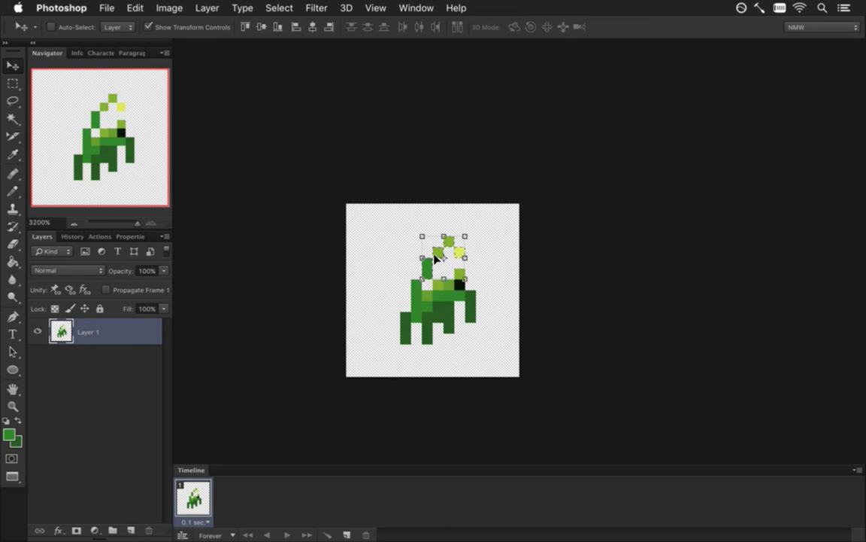
Raise the yellow tail tip one pixel so it lines up with the tail's top pixel, and clear the selection.
key("m")
left_click_drag(455, 257, 477, 236)
key("v")
key("Up")
key("m")
left_click(456, 199)
left_click_drag(423, 240, 469, 258)
key("v")
key("Right")
key("Left")
key("m")
left_click_drag(444, 225, 475, 257)
key("super+d")
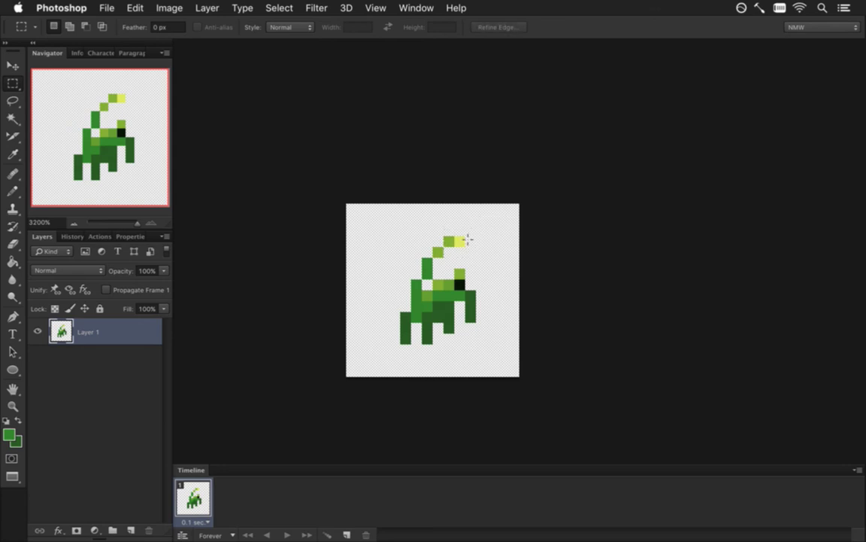
Lengthen the tail by painting a sampled yellow tip one pixel further right and filling the old tip pixel in sampled light green.
key("i")
left_click(462, 243)
key("b")
left_click(471, 241)
key("i")
left_click(452, 242)
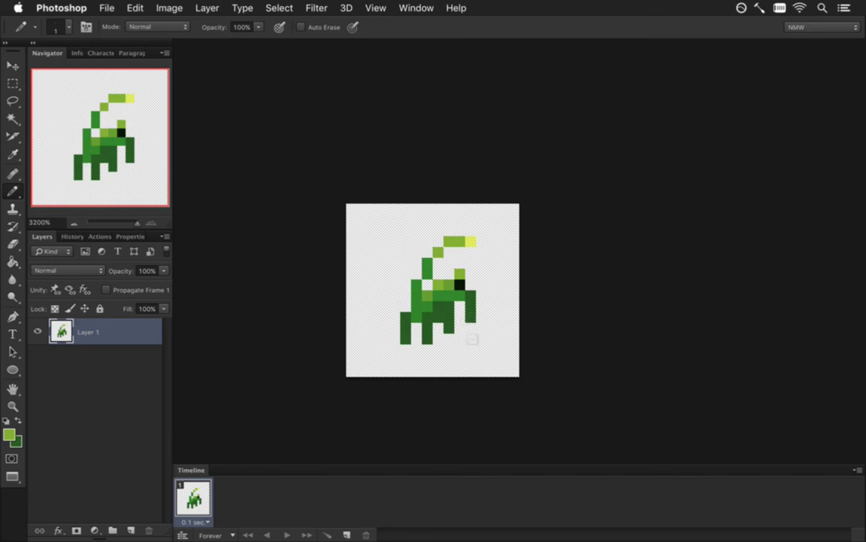
Try to shift the scorpion's head and front leg one pixel left and one pixel down.
key("m")
mouse_move(455, 258)
left_mouse_down()
mouse_move(485, 284)
mouse_move(487, 333)
mouse_move(477, 307)
left_mouse_up()
key("v")
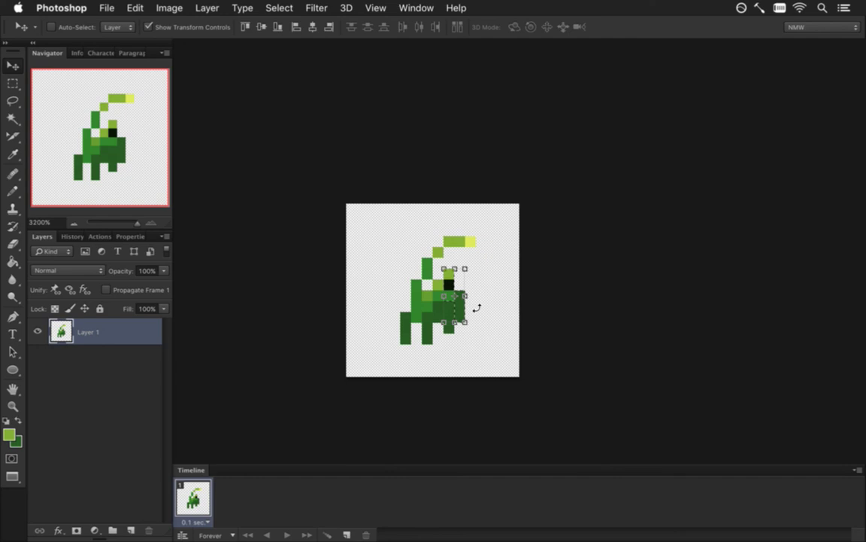
key("Down")
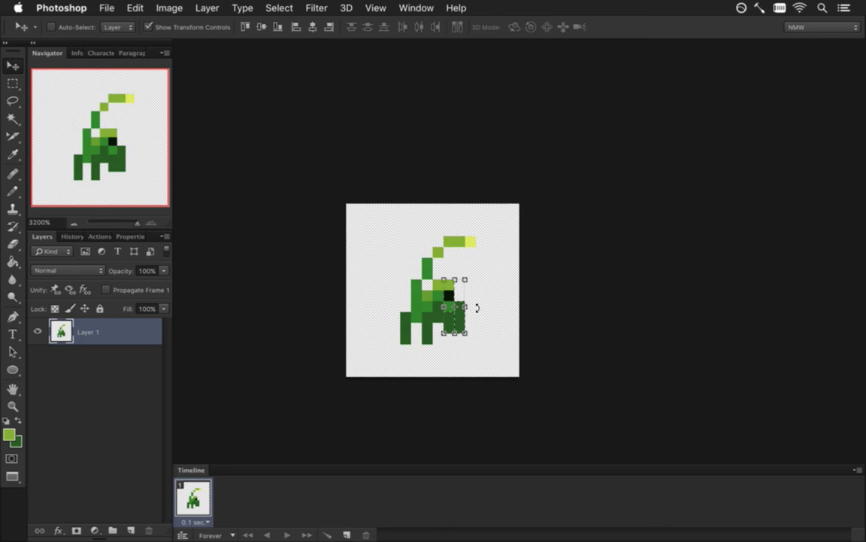
Try to lower the horizontal end of the tail by one pixel.
key("m")
mouse_move(444, 224)
left_mouse_down()
mouse_move(486, 257)
mouse_move(471, 250)
left_mouse_up()
key("v")
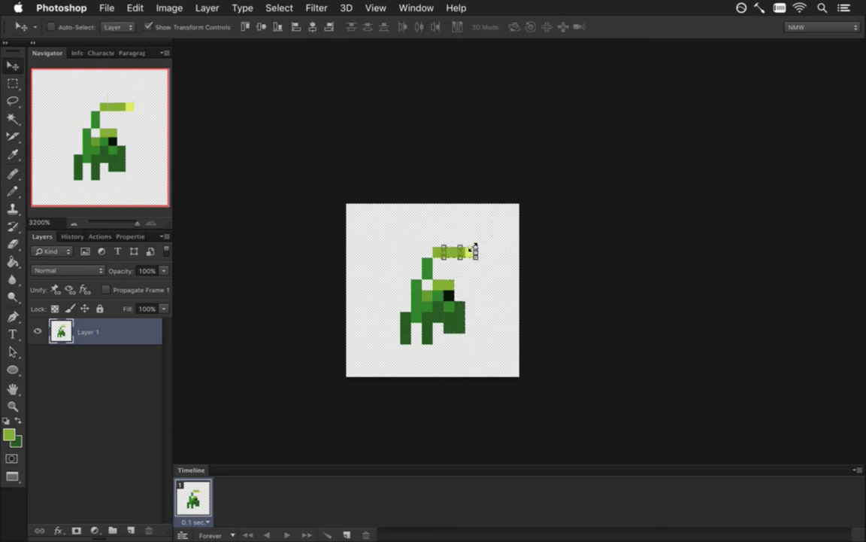
Undo the trial moves of the head, front leg and tail end, and clear the selection.
key("alt+super+z")
key("alt+super+z")
key("alt+super+z")
key("alt+super+z")
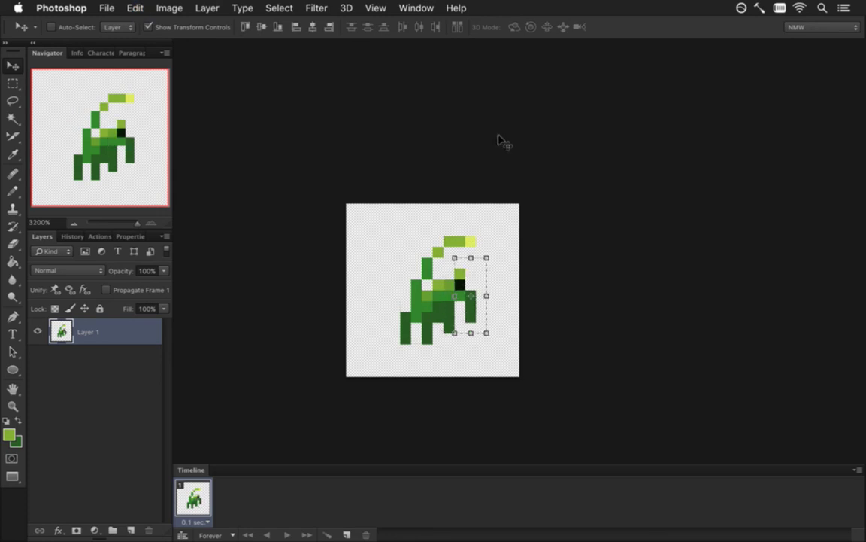
key("m")
key("super+d")
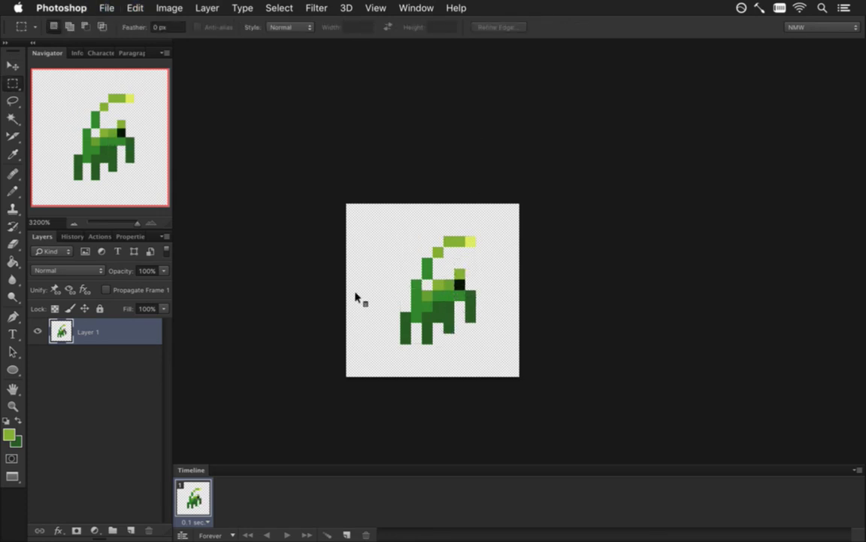
Export the melee pose for web as a transparent PNG-24 under the ScorpionMelee name in the sheets/Foes folder.
key("super+alt+shift+s")
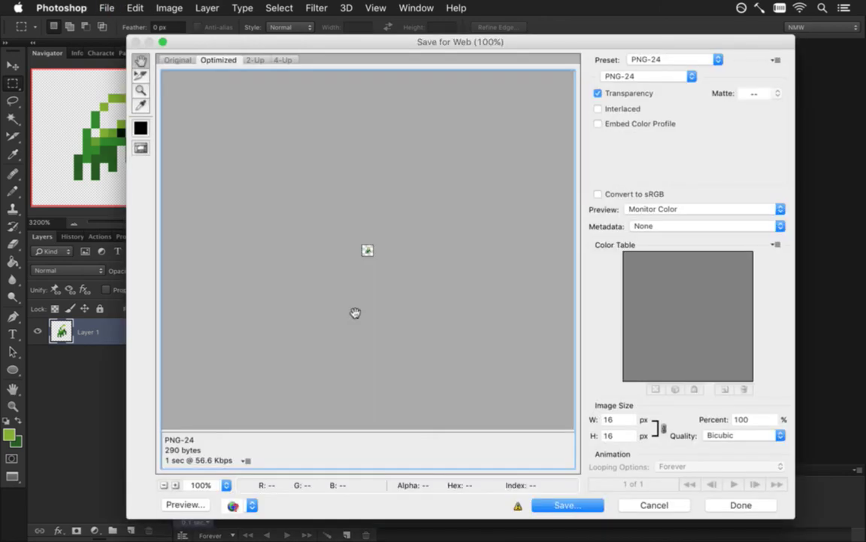
key("Return")
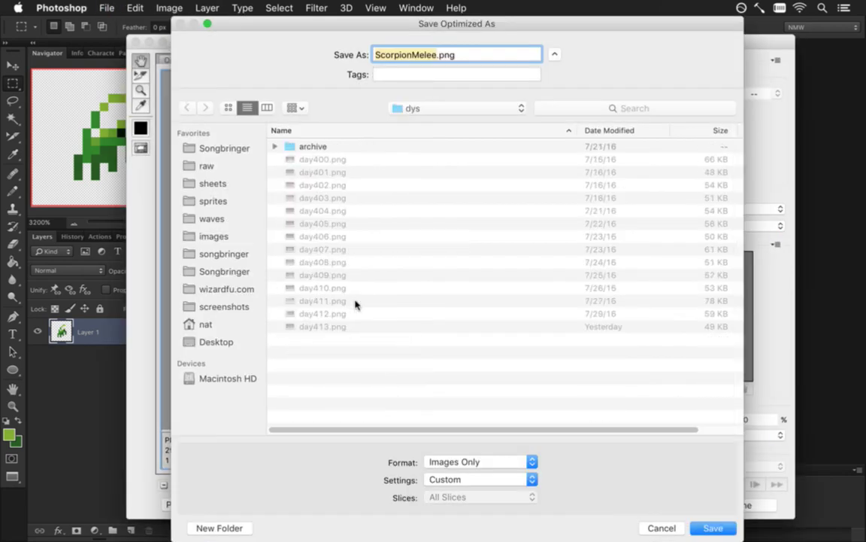
left_click(202, 183)
left_click(319, 250)
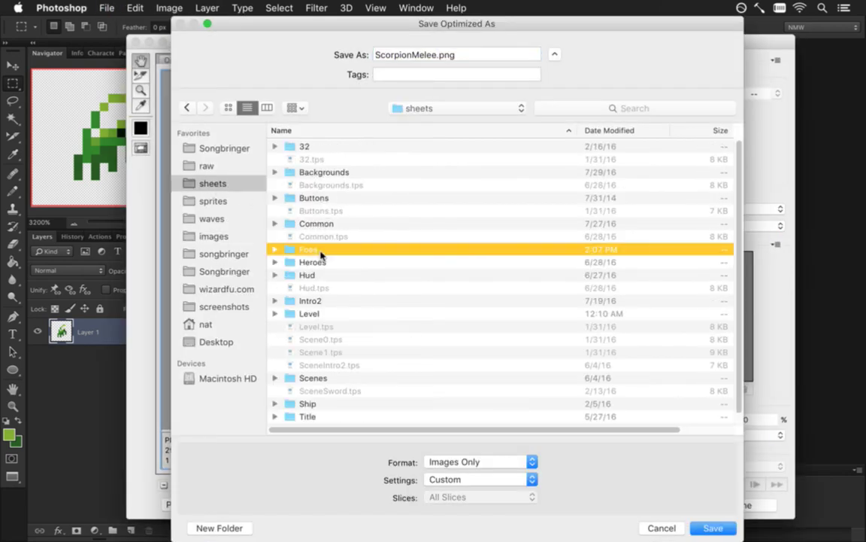
double_click(319, 256)
left_click(436, 55)
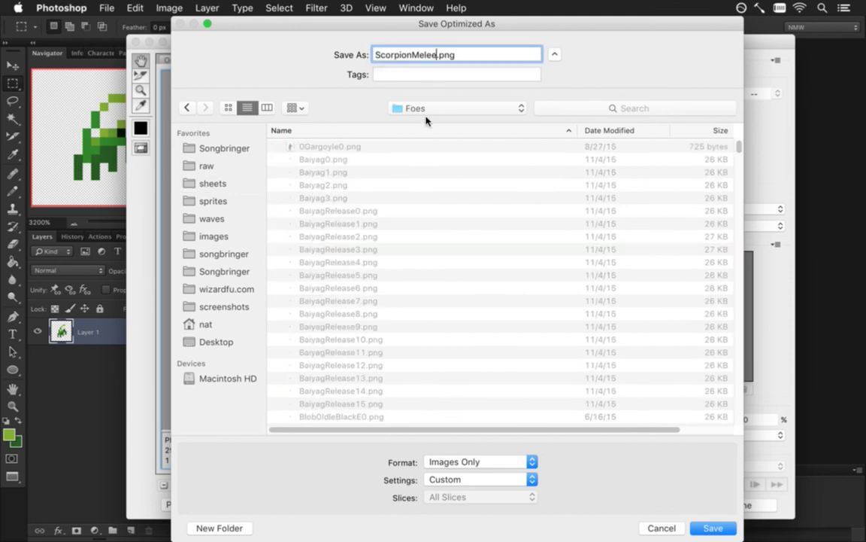
key("Return")
Switch to Xcode and open Drobth.txt to examine how its melee animation is defined.
key("super+Tab")
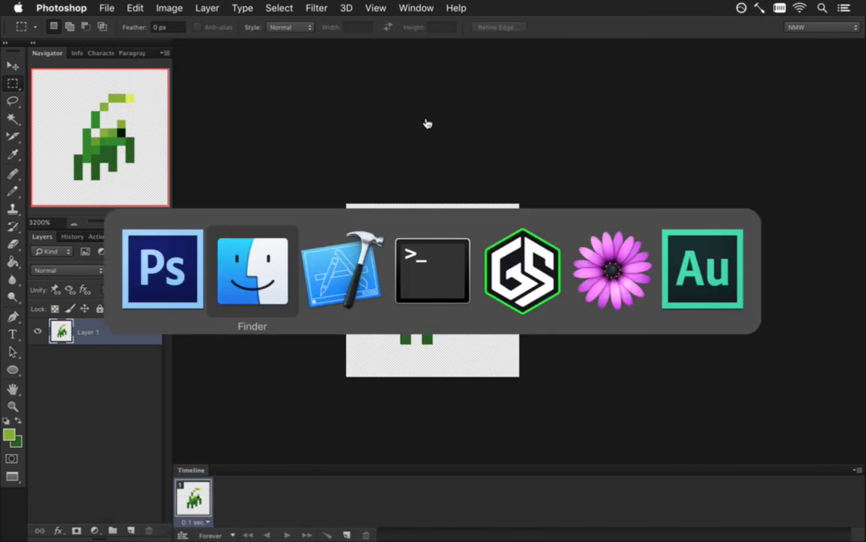
key("super+Tab")
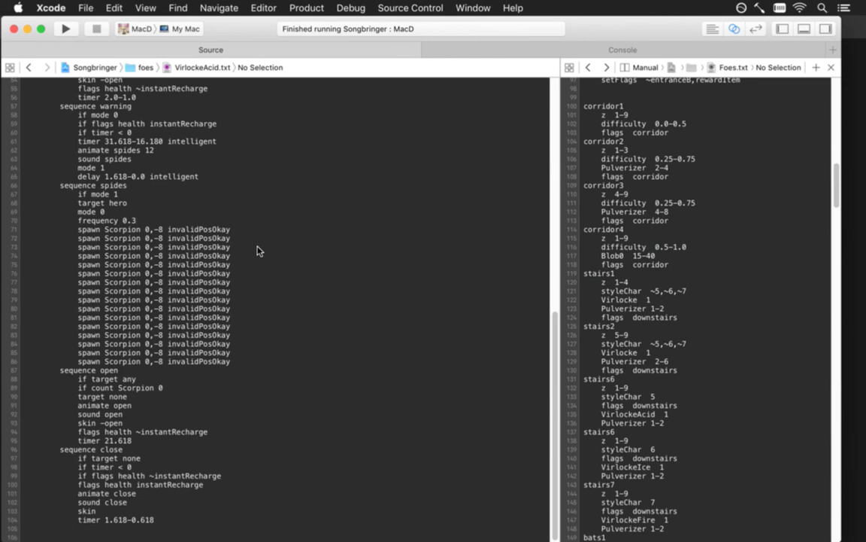
key("ctrl+super+Left")
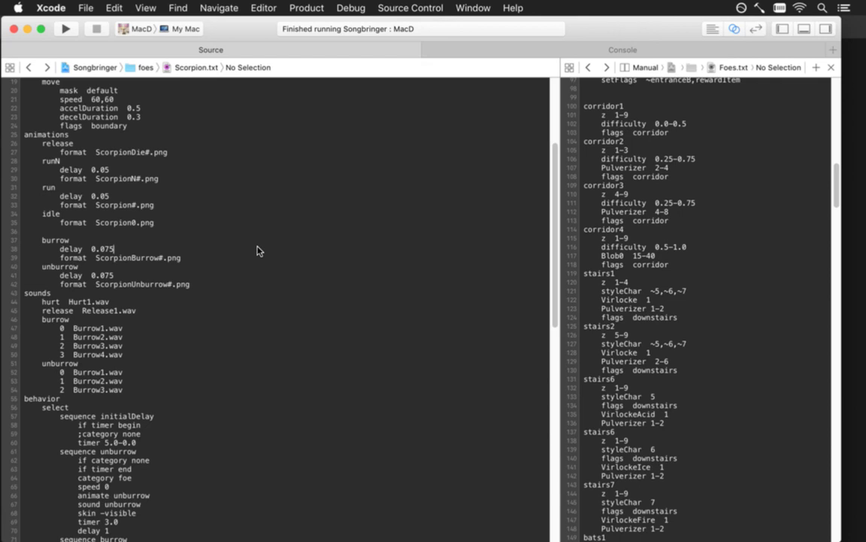
key("shift+super+o")
type("vir")
key("Escape")
key("ctrl+super+Right")
key("shift+super+o")
type("drob")
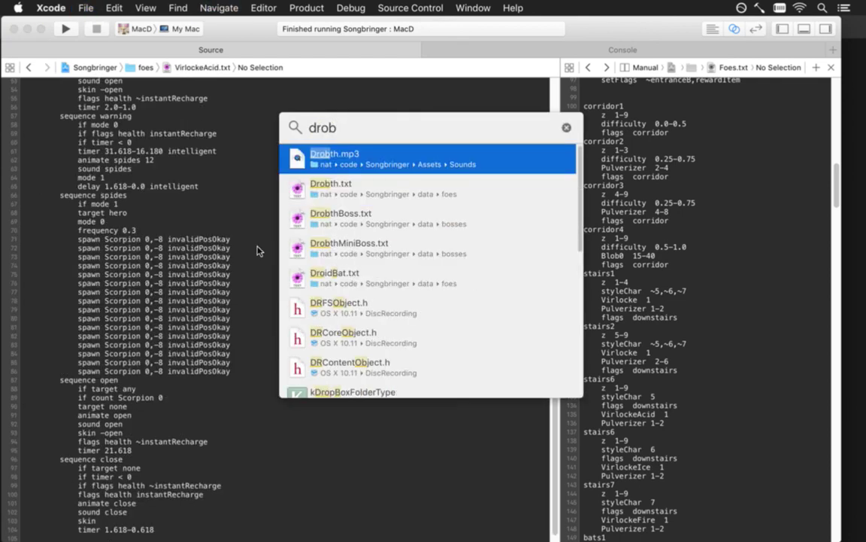
key("Down")
key("Return")
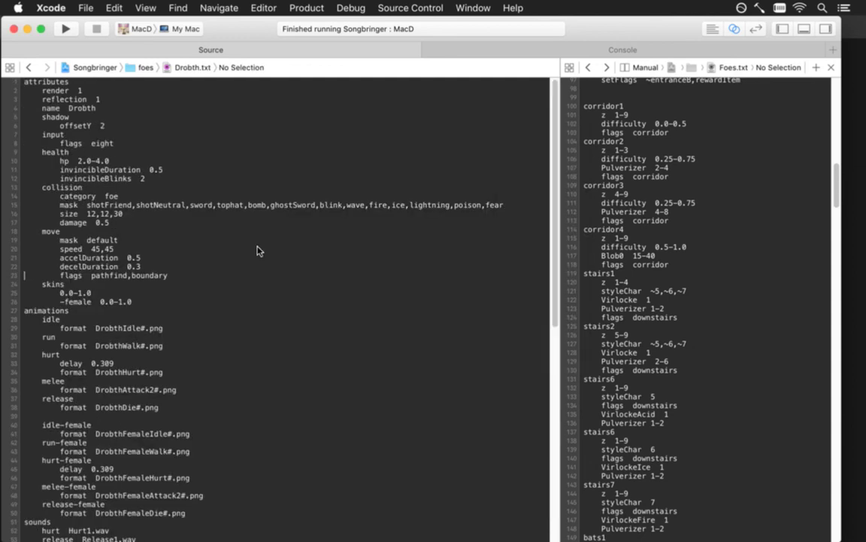
Return to Scorpion.txt and move the idle animation block to the beginning of the animations section.
key("ctrl+super+Left")
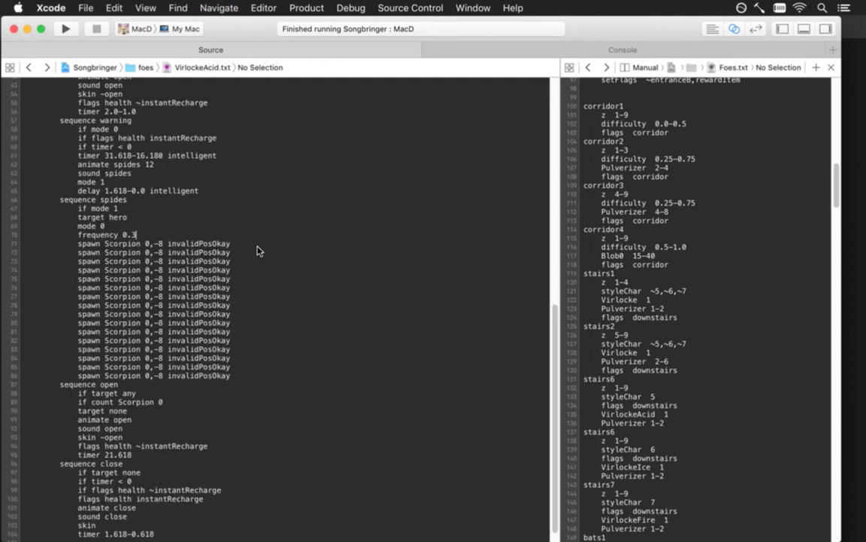
key("ctrl+super+Left")
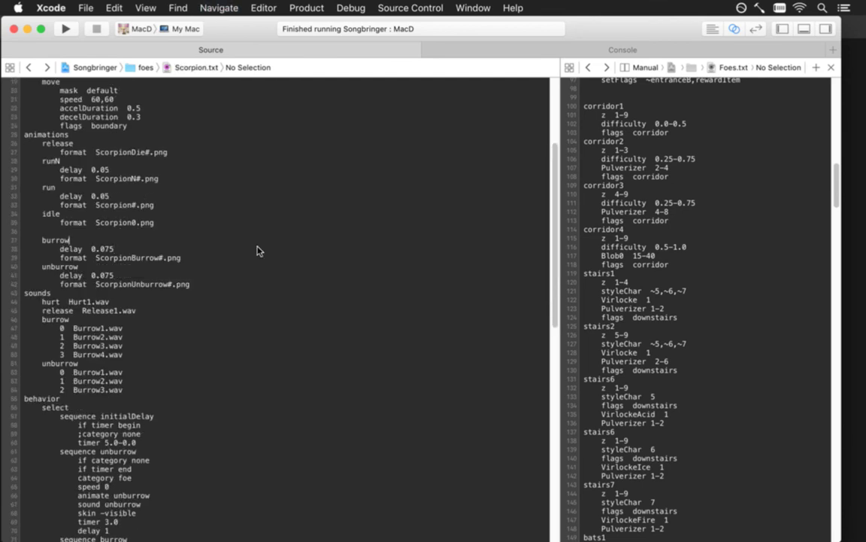
key("shift+Down")
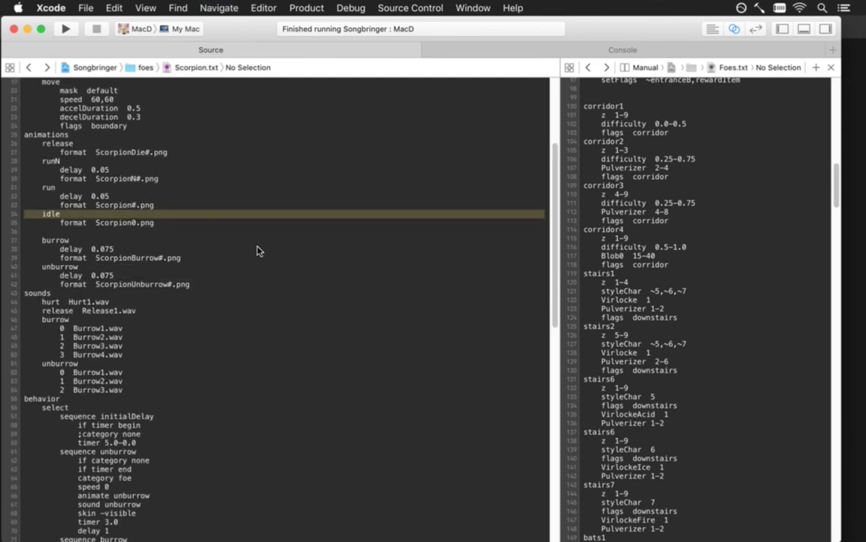
key("shift+Down")
key("super+x")
key("Up")
key("Up")
key("Up")
key("Up")
key("Up")
key("Up")
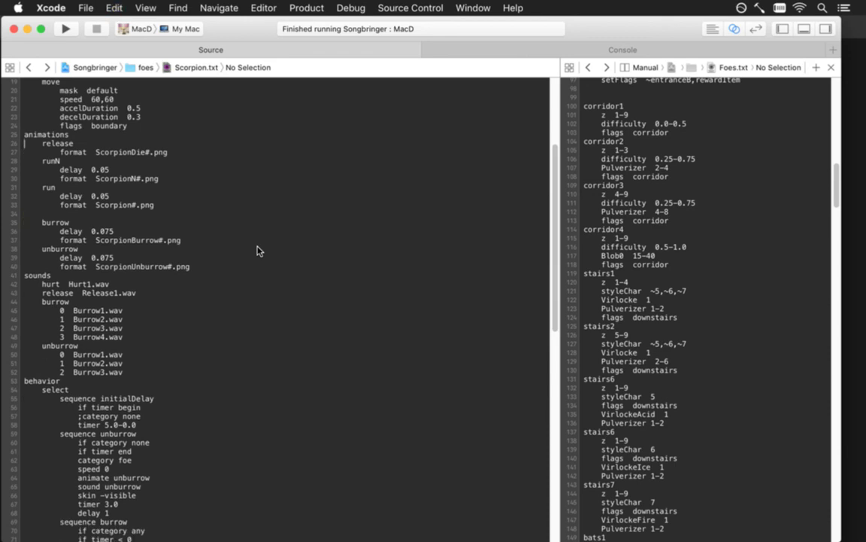
key("super+v")
Move the release animation block below the run animation, just before the burrow entries.
key("shift+Down")
key("shift+Down")
key("super+x")
key("super+v")
key("Left")
Add a melee animation with format ScorpionMelee#.png between run and release, and build and run the game.
key("Return")
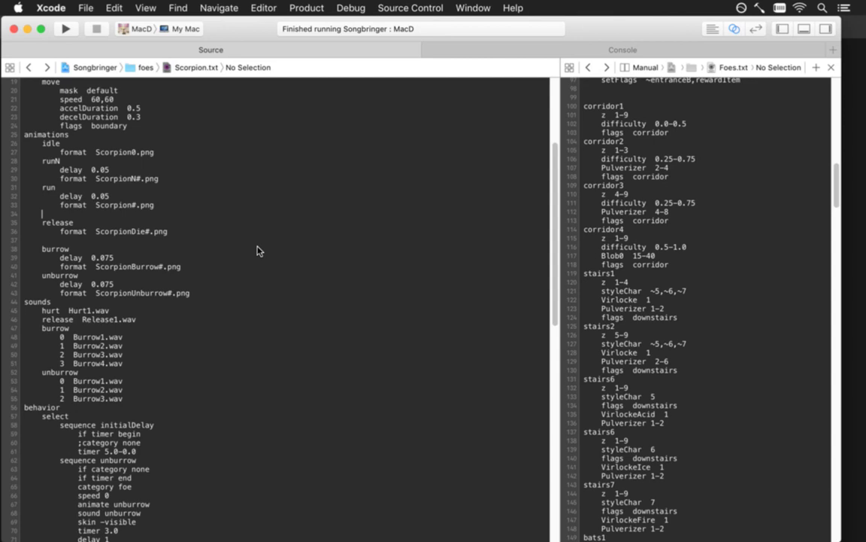
type("melee")
key("Return")
key("Tab")
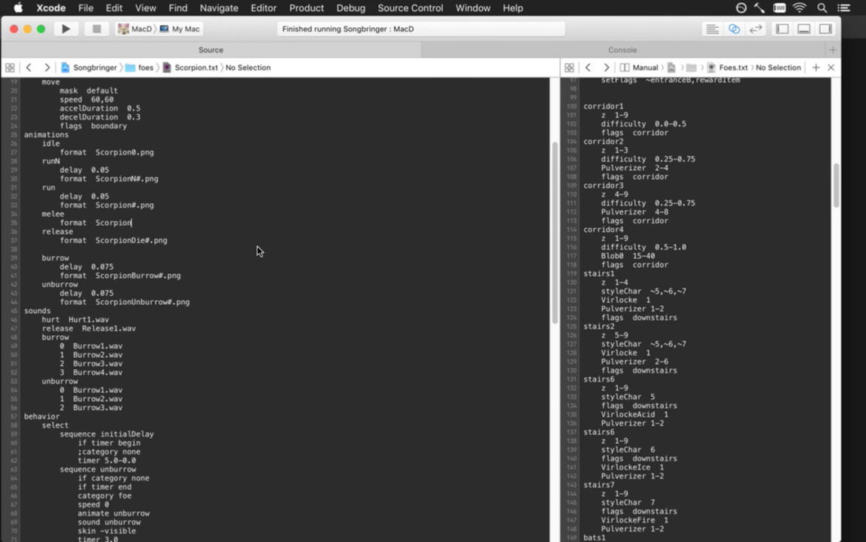
type("lee#.png")
key("super+r")
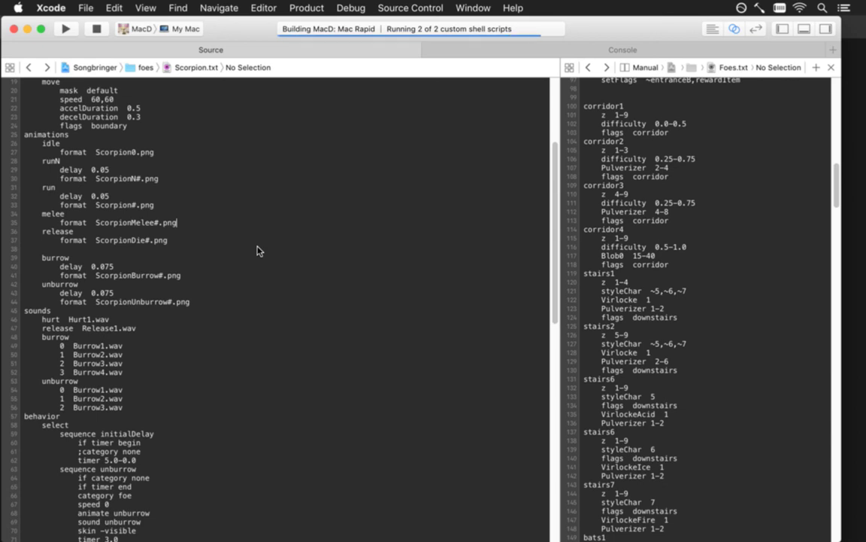